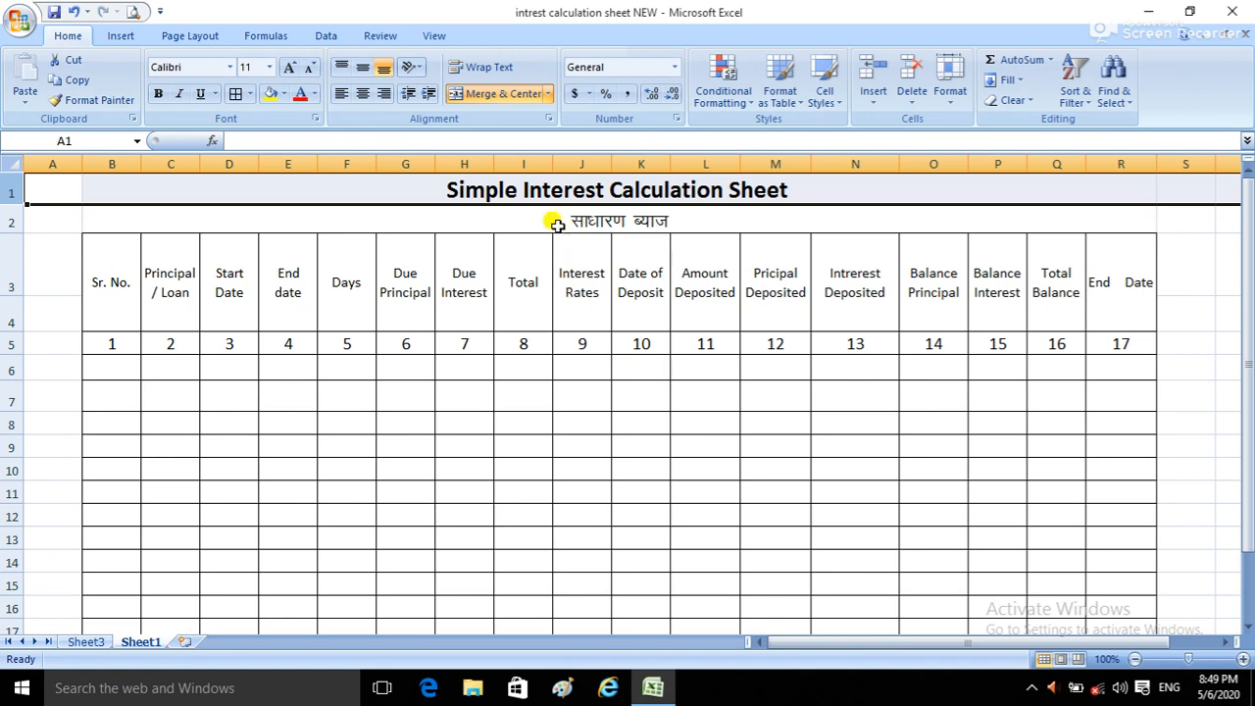
Step: Narrow column B, the Sr. No. column, slightly
{"action": "left_click", "coordinate": [412, 196]}
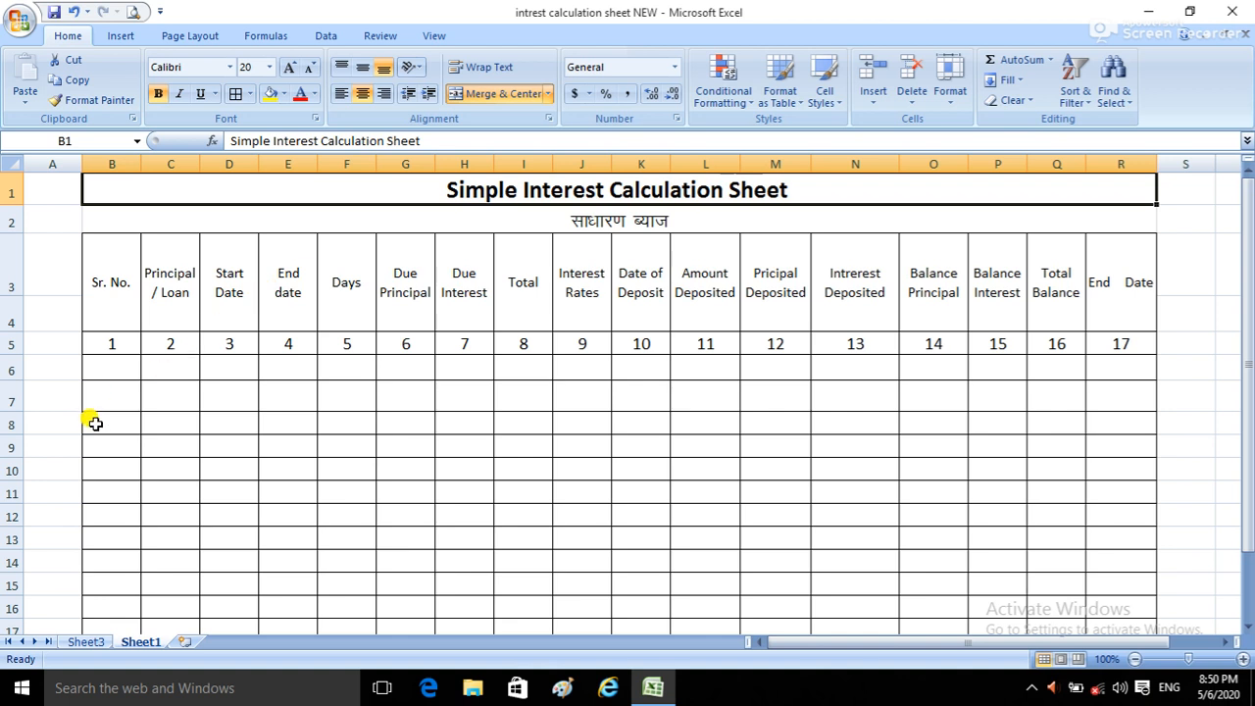
{"action": "left_click_drag", "start_coordinate": [140, 163], "coordinate": [128, 164]}
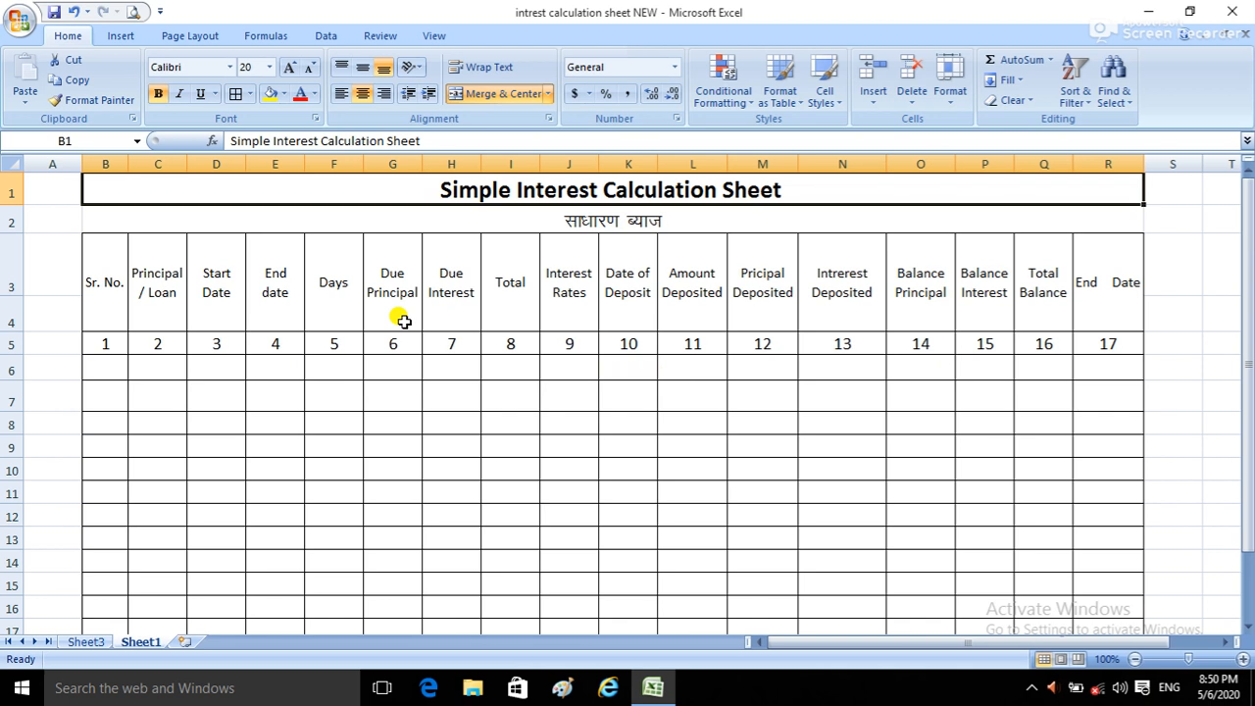
Step: Review the table's header rows, focusing on the columns from Sr. No. through Days
{"action": "left_click_drag", "start_coordinate": [106, 343], "coordinate": [1094, 326]}
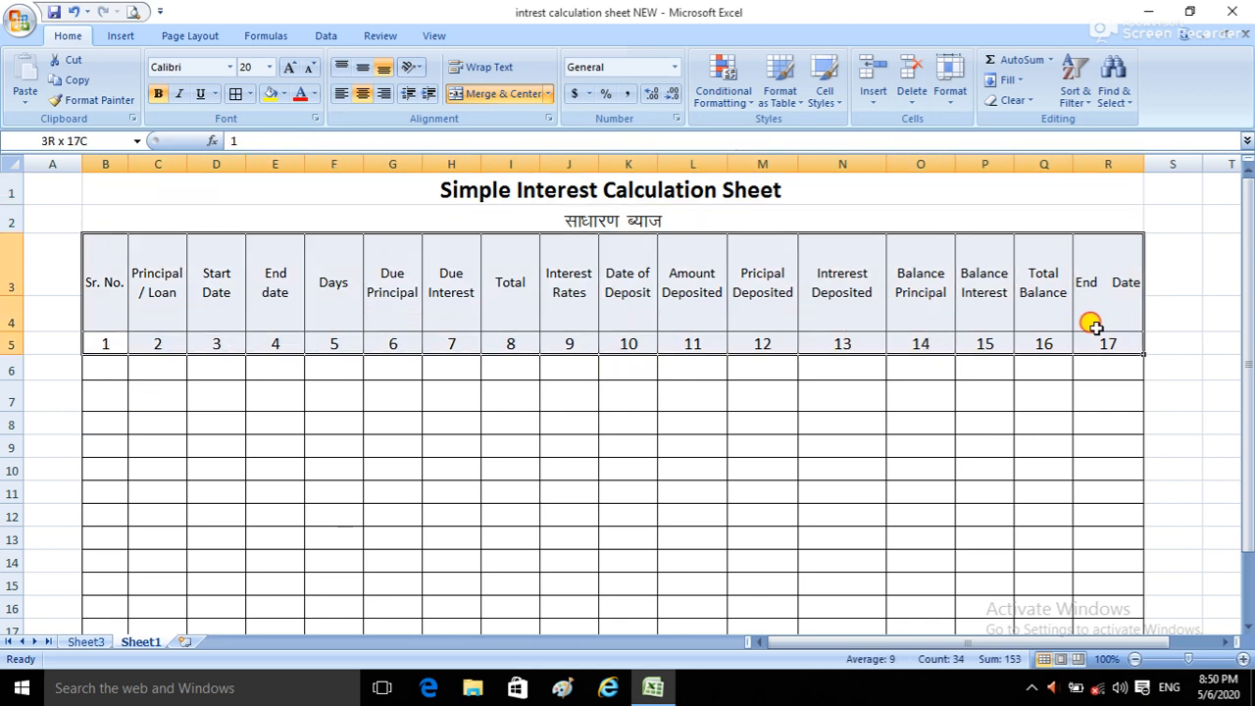
{"action": "left_click", "coordinate": [109, 326]}
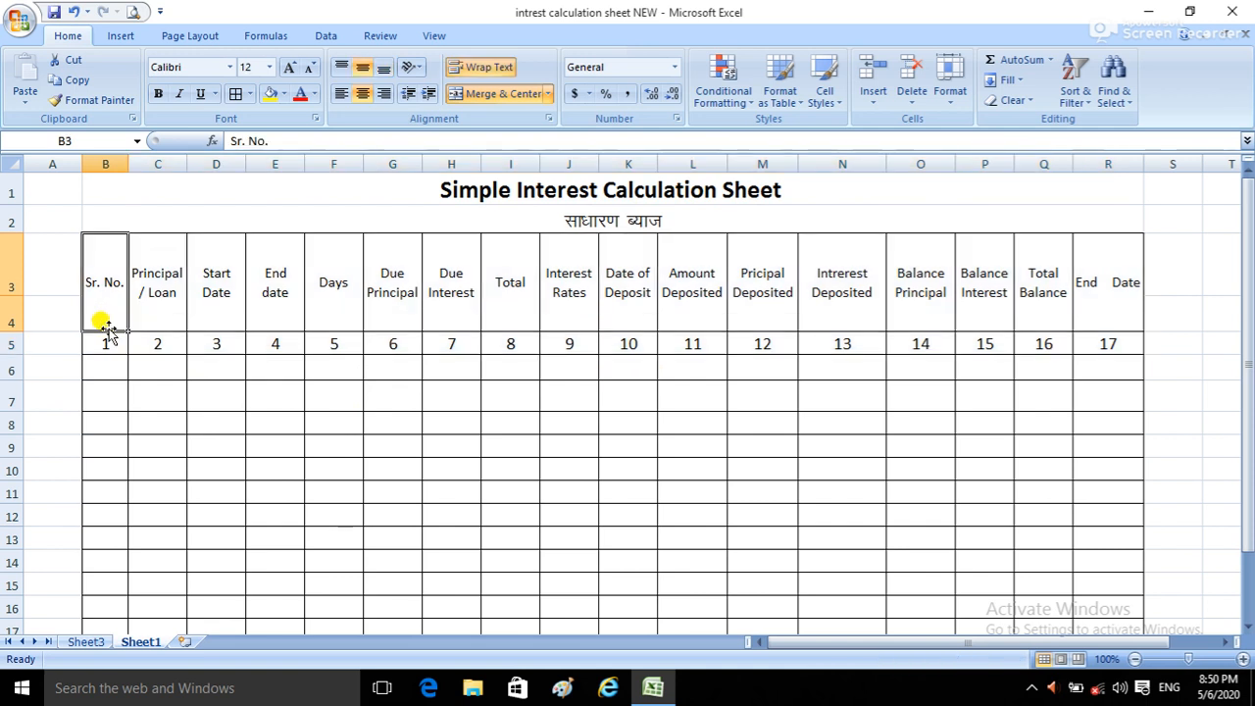
{"action": "left_click", "coordinate": [159, 294]}
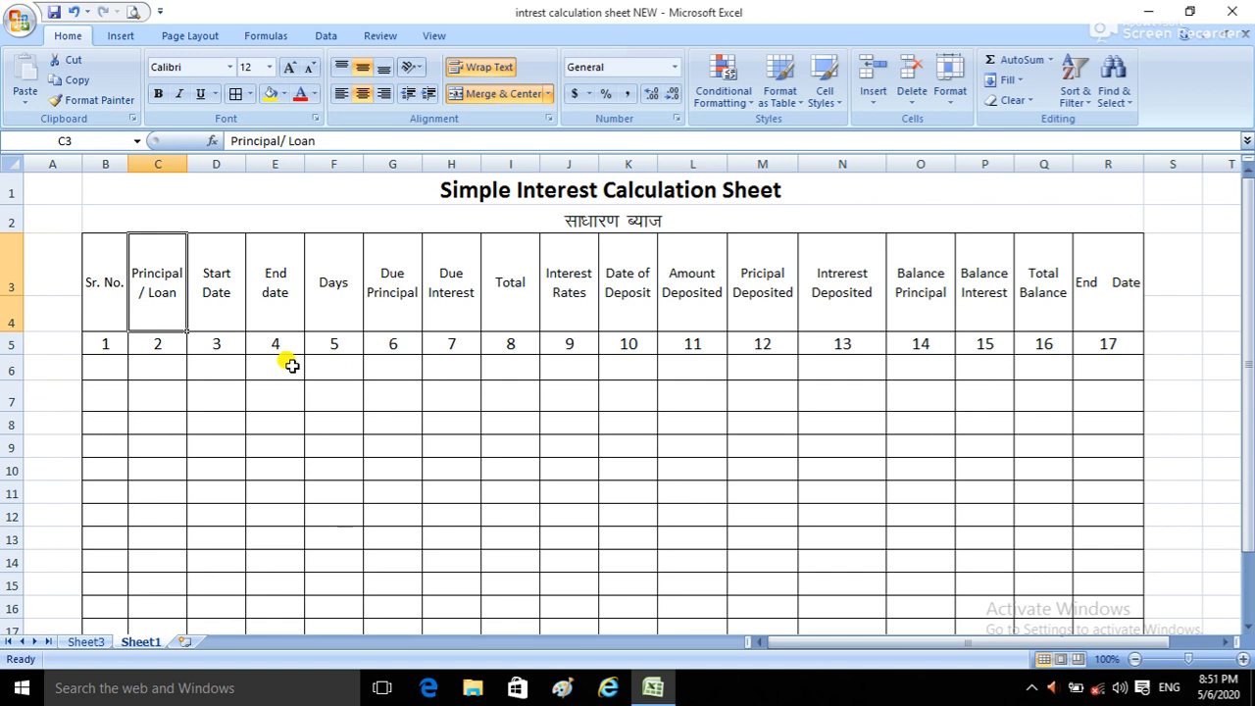
{"action": "left_click", "coordinate": [331, 359]}
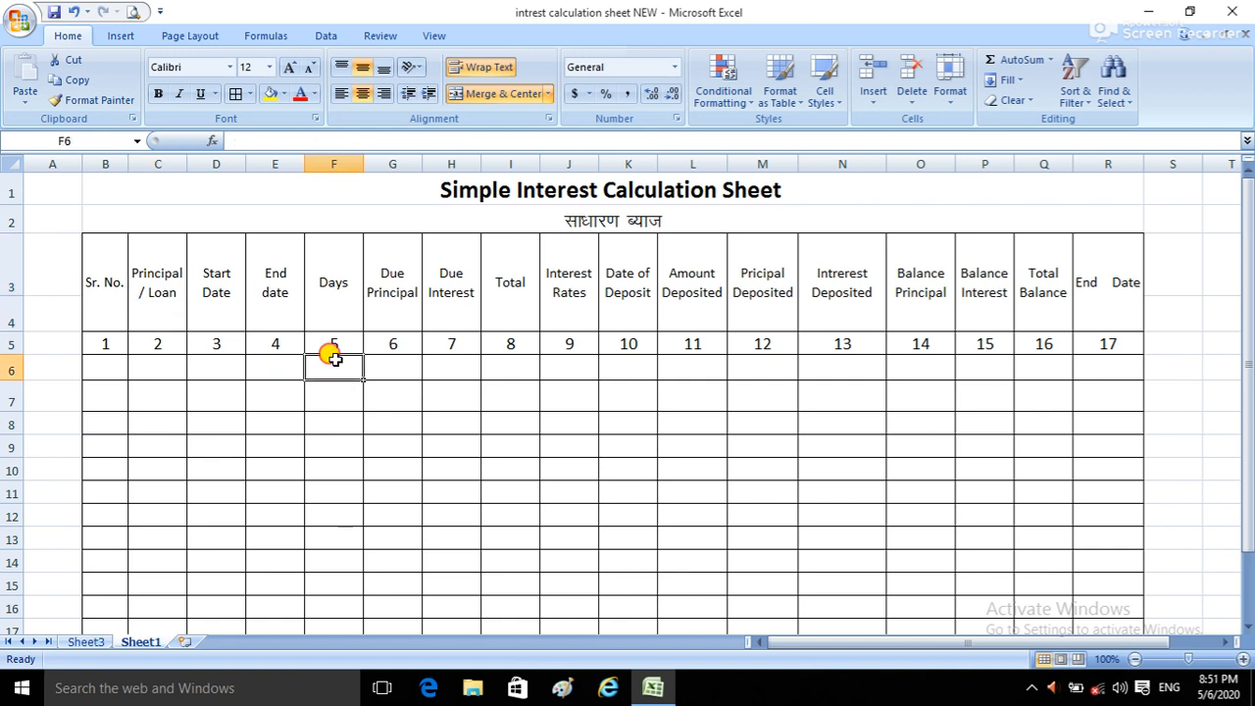
{"action": "left_click", "coordinate": [447, 359]}
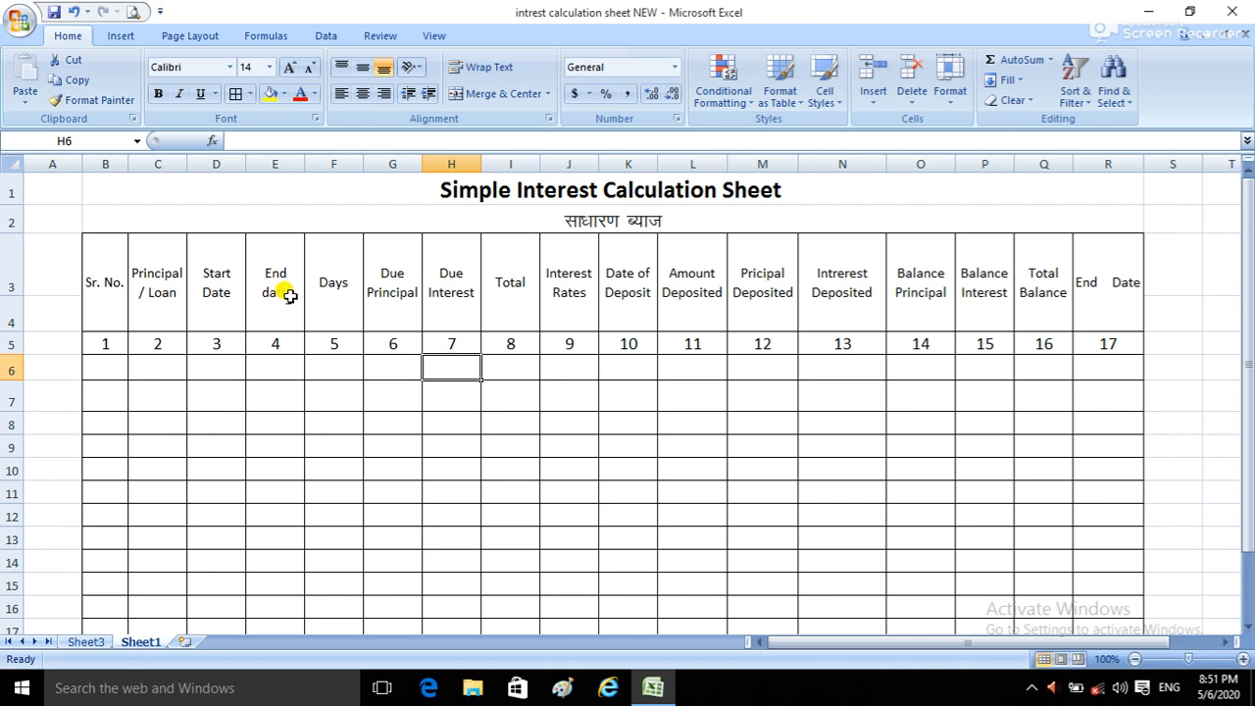
{"action": "left_click", "coordinate": [327, 290]}
{"action": "left_click", "coordinate": [333, 359]}
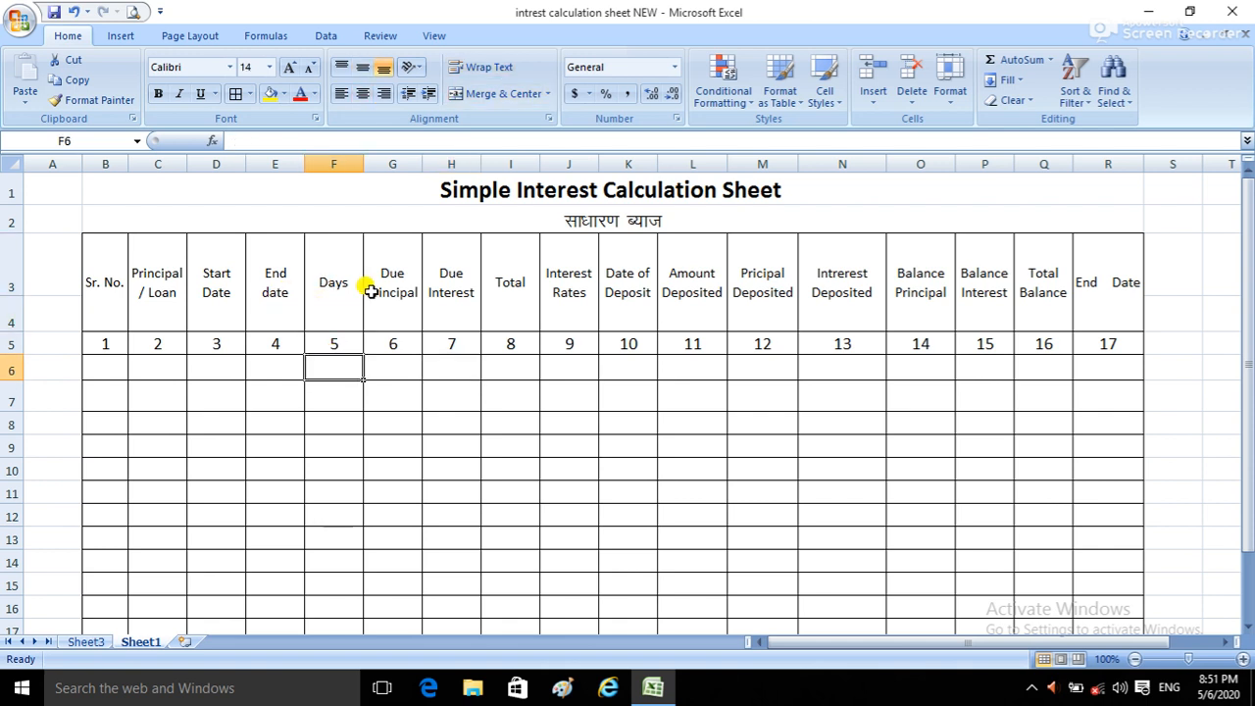
Step: Examine how the Due Principal, Due Interest and Total columns relate to the Days column
{"action": "left_click_drag", "start_coordinate": [400, 257], "coordinate": [385, 355]}
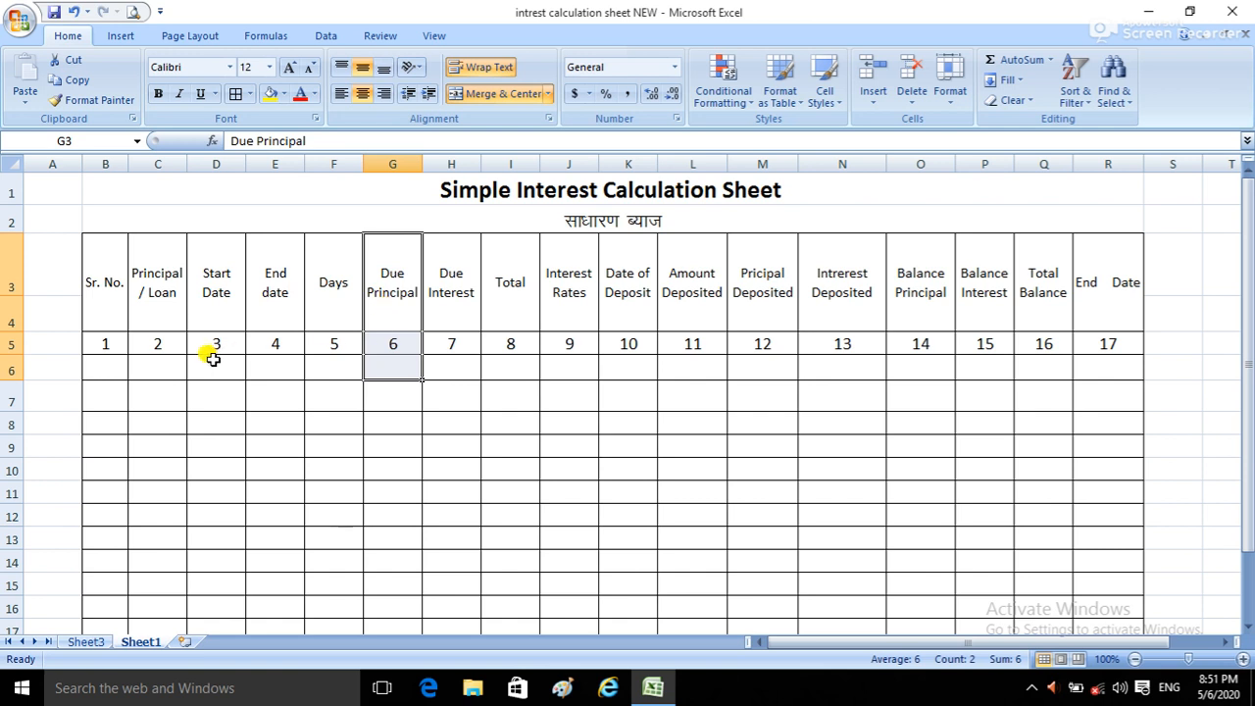
{"action": "left_click", "coordinate": [368, 362]}
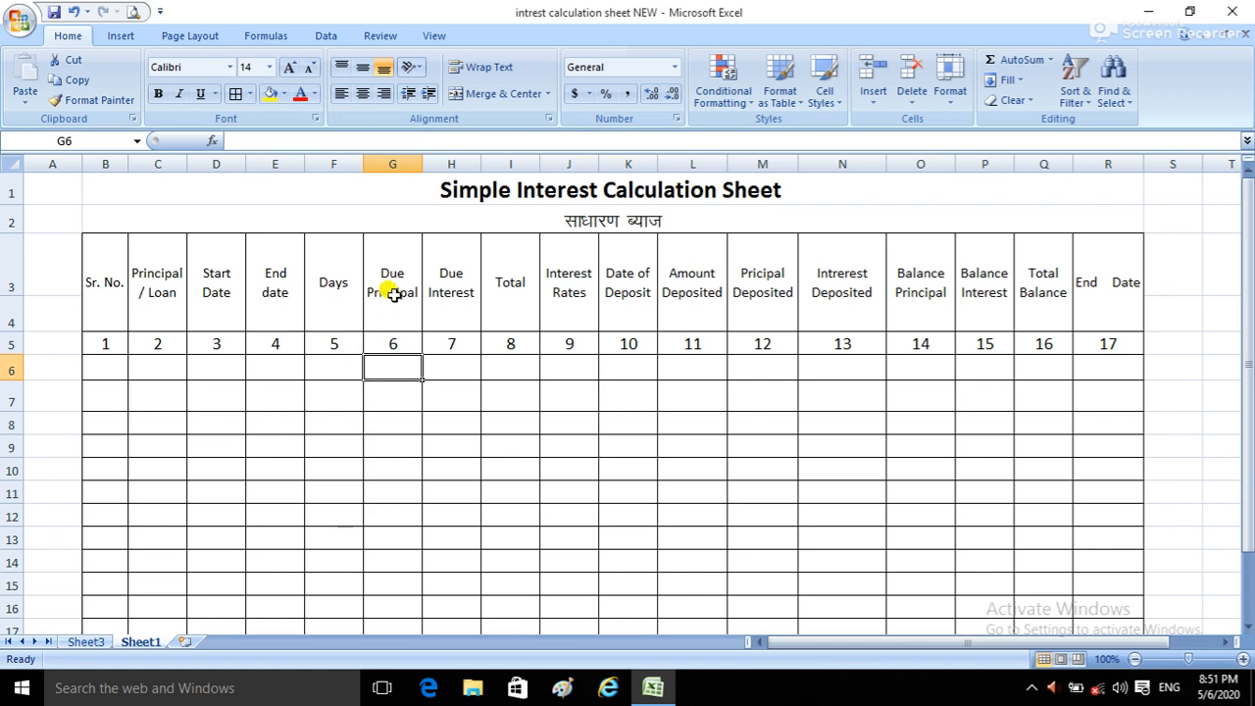
{"action": "left_click", "coordinate": [444, 363]}
{"action": "left_click", "coordinate": [327, 355]}
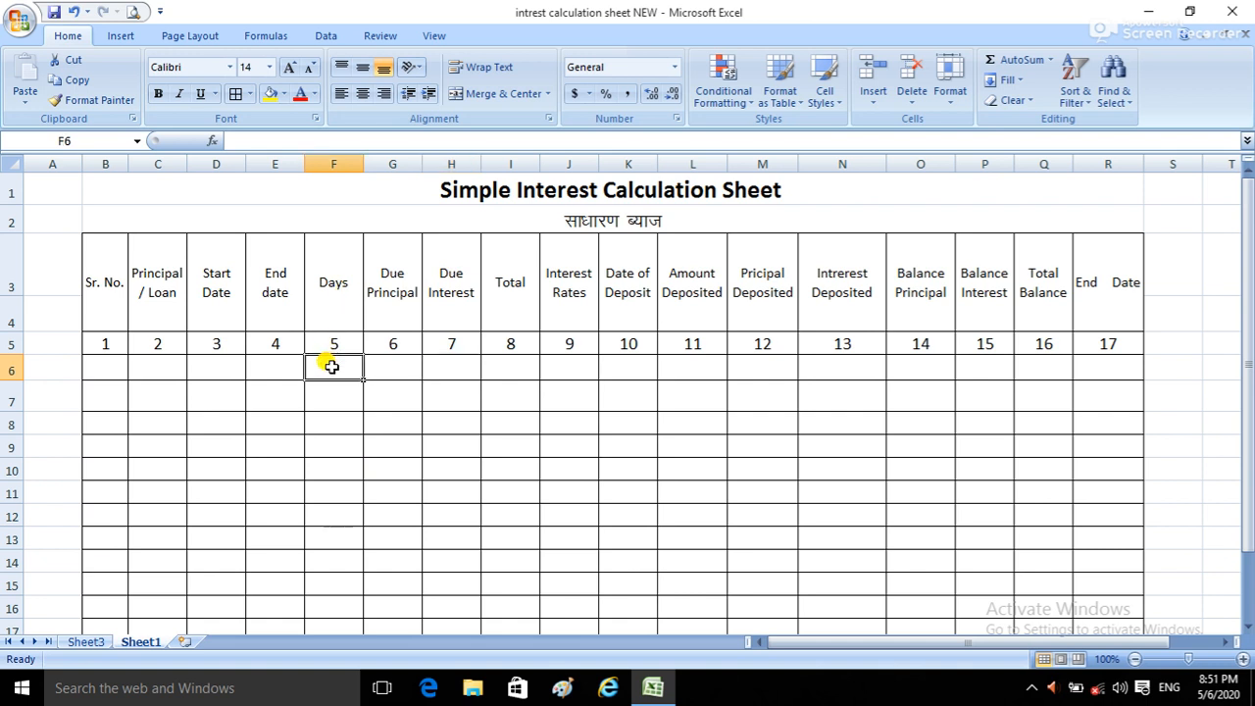
{"action": "left_click", "coordinate": [460, 365]}
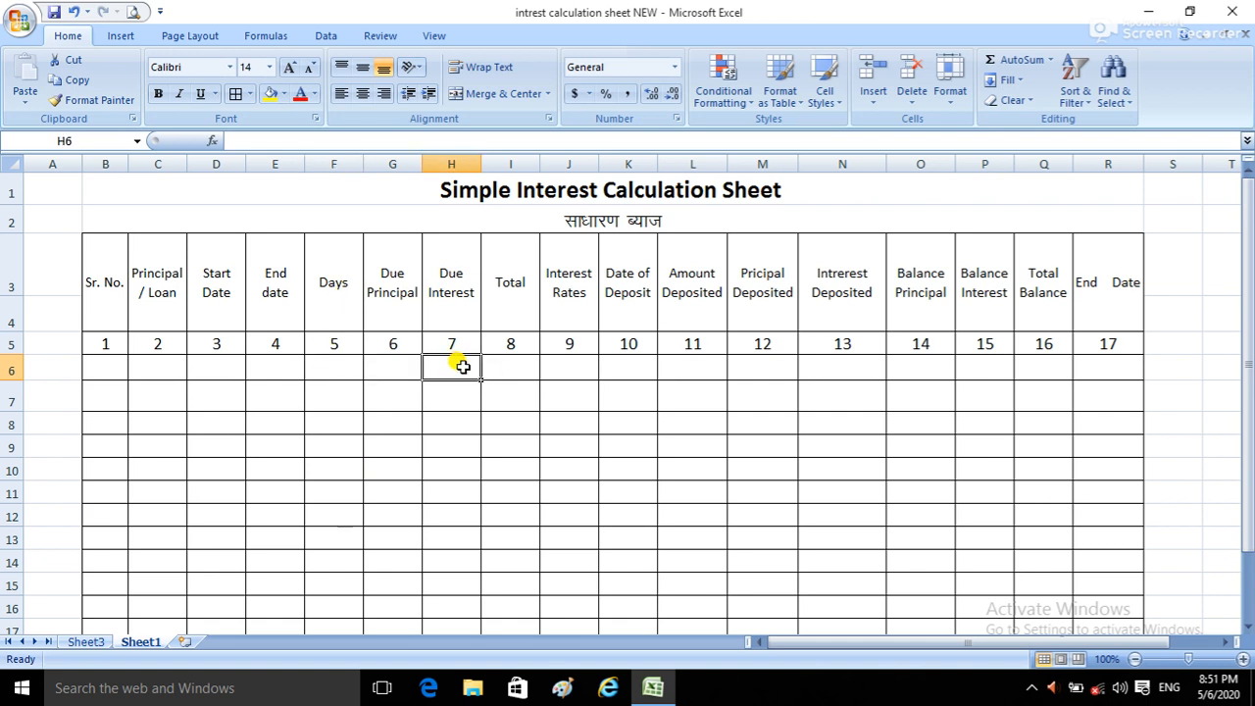
{"action": "left_click", "coordinate": [527, 288]}
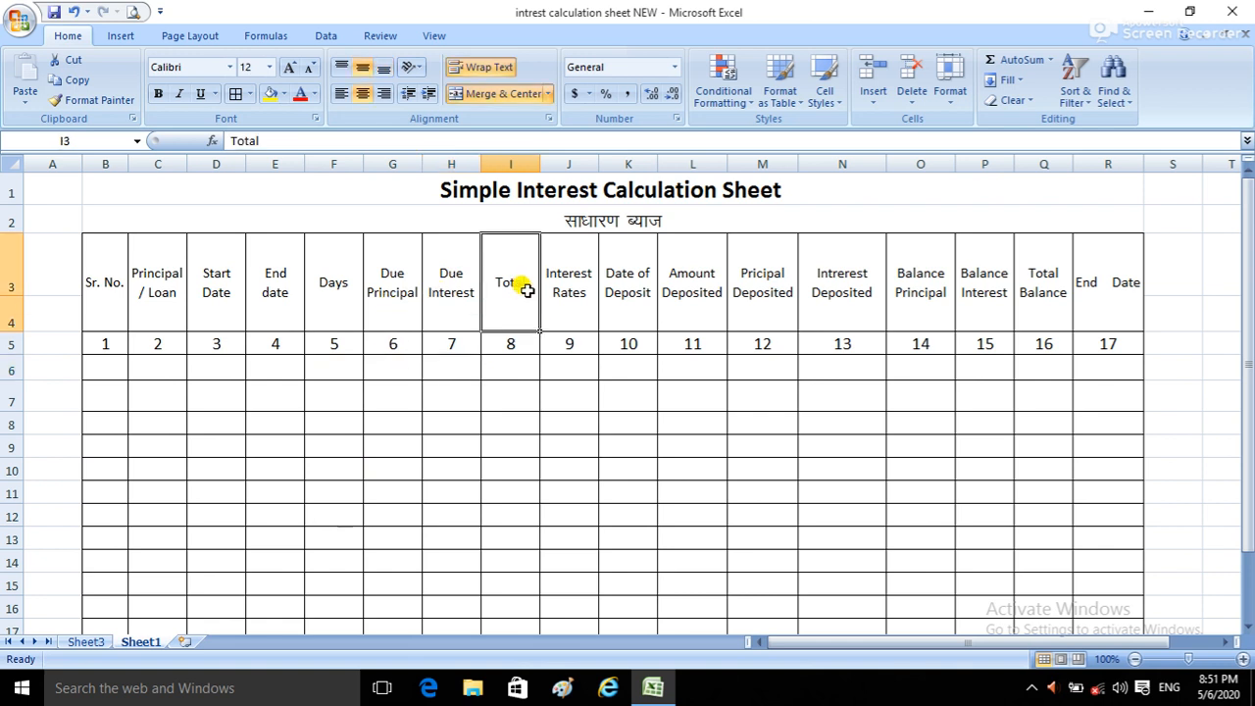
{"action": "left_click", "coordinate": [385, 306]}
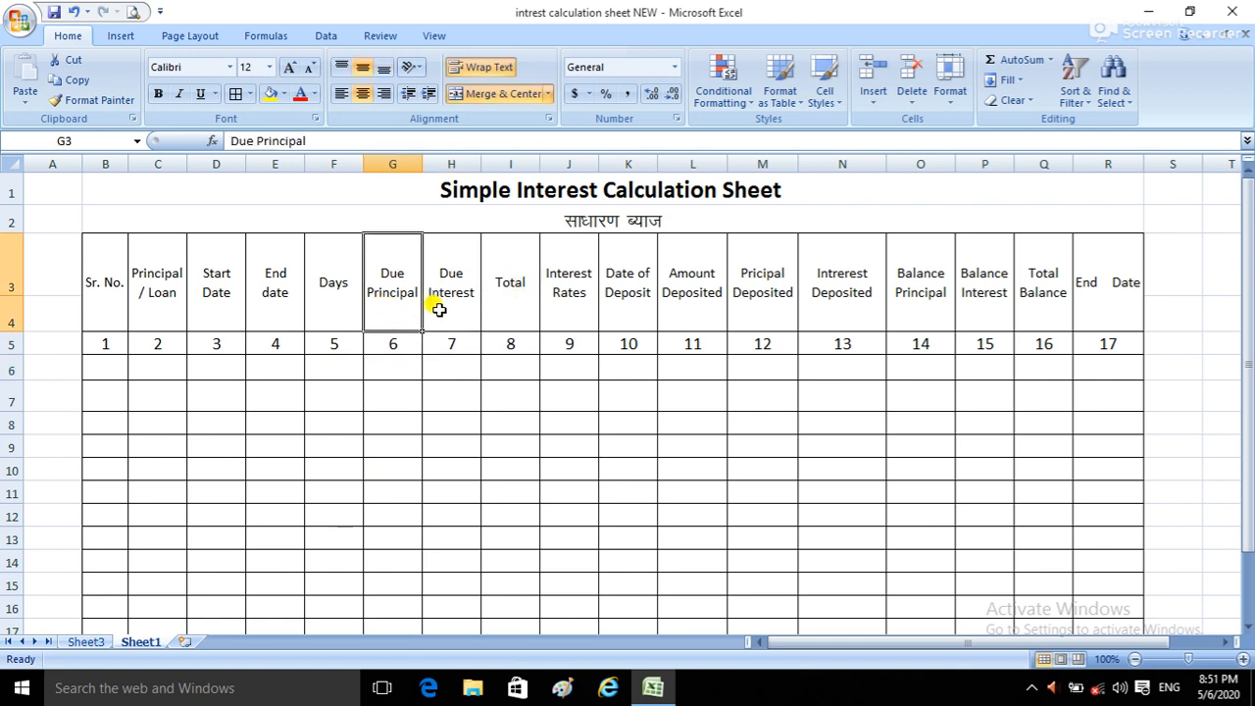
{"action": "left_click", "coordinate": [437, 308]}
{"action": "left_click", "coordinate": [497, 290]}
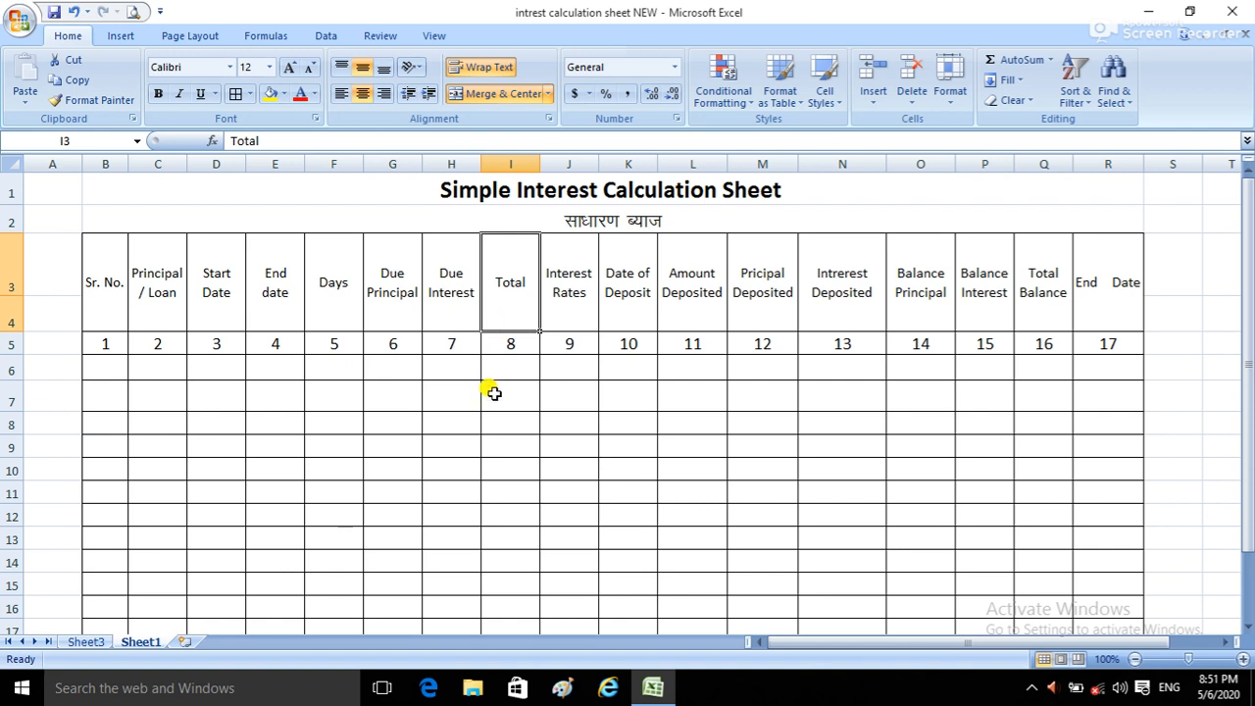
{"action": "left_click", "coordinate": [499, 361]}
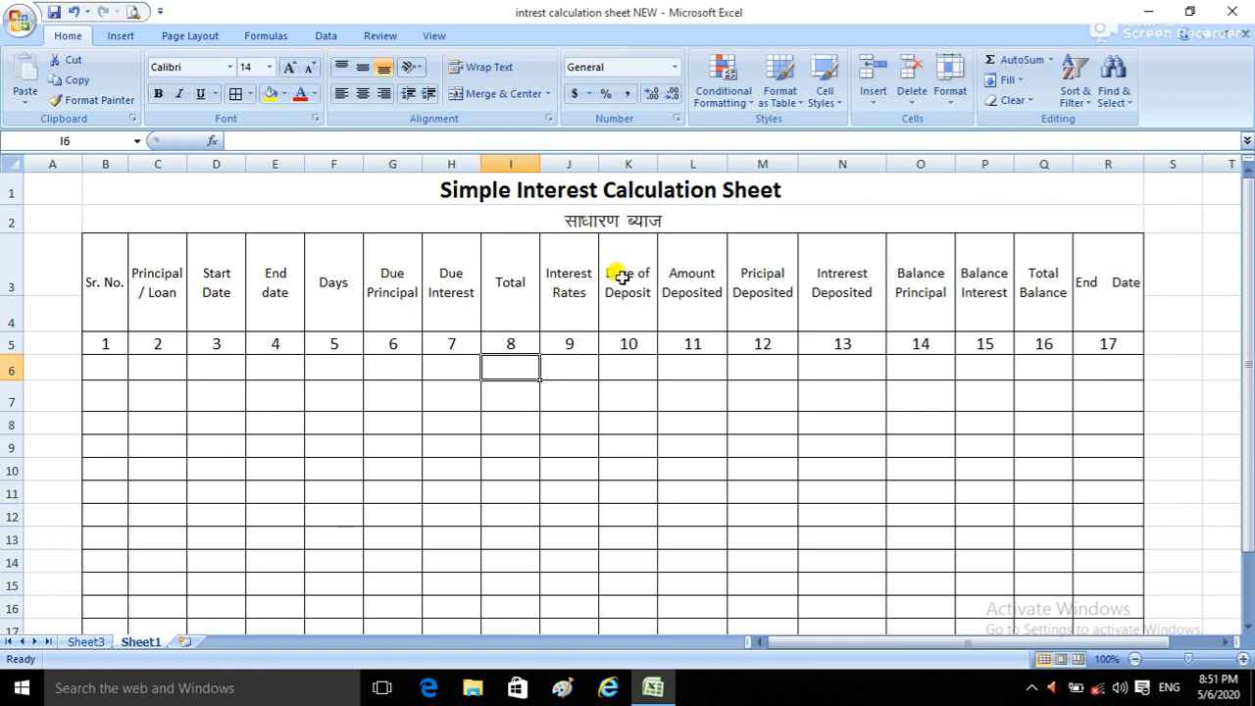
Step: Examine the deposit and balance columns from Date of Deposit through the final End Date column
{"action": "left_click", "coordinate": [621, 371]}
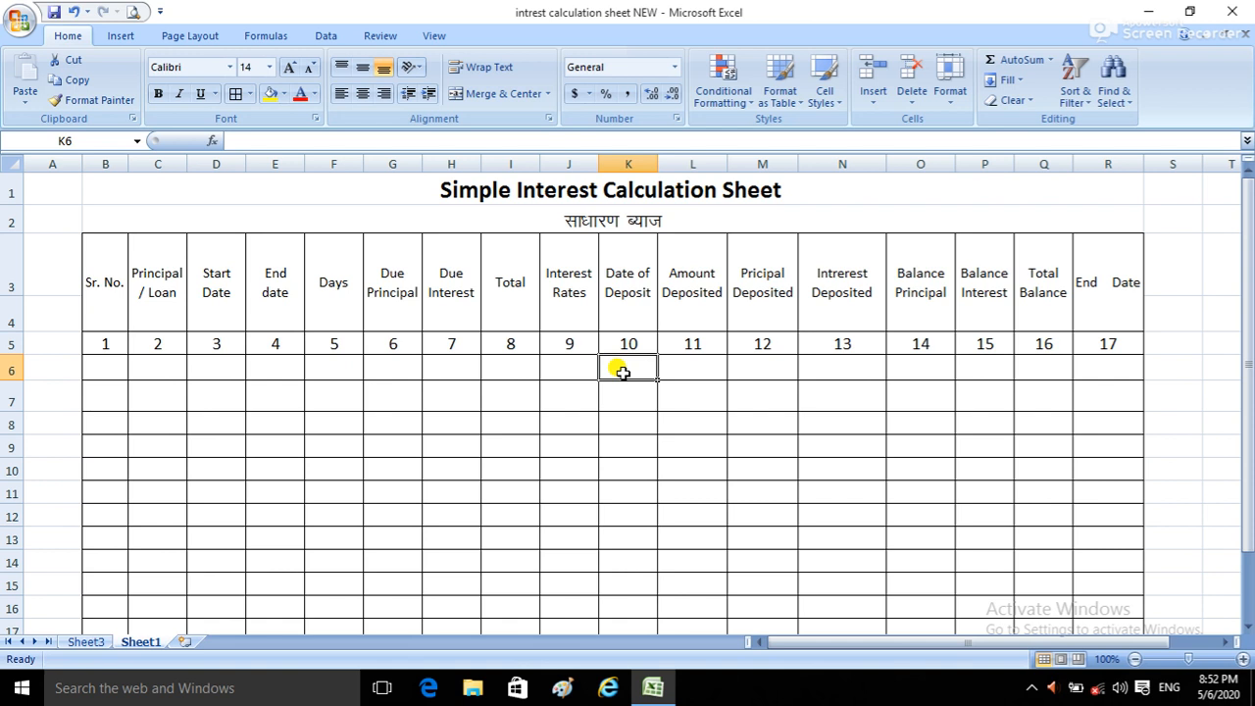
{"action": "left_click", "coordinate": [694, 360]}
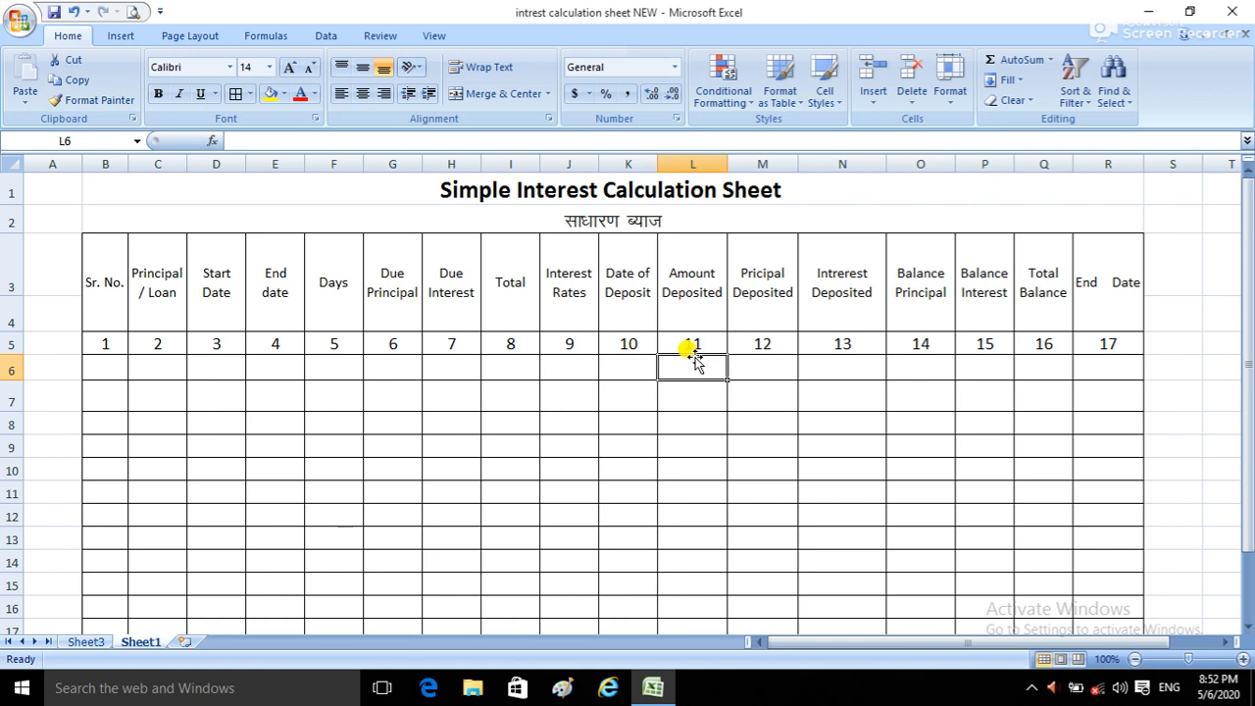
{"action": "left_click", "coordinate": [755, 278]}
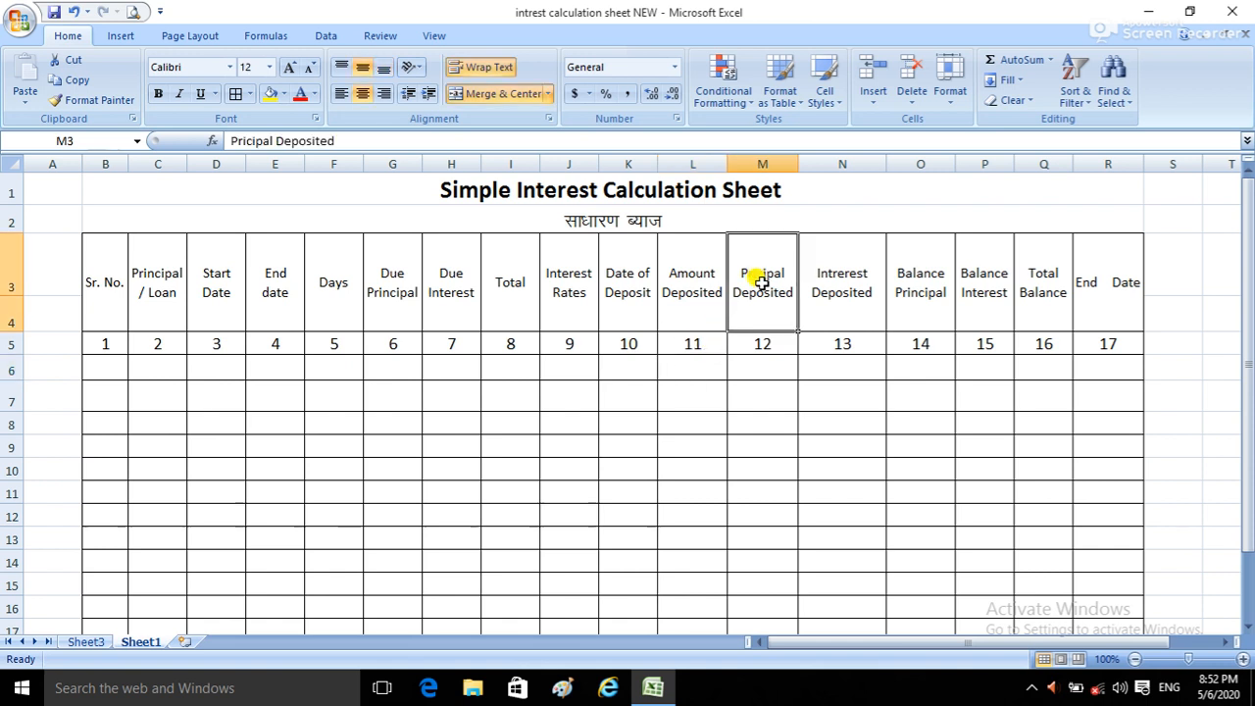
{"action": "left_click", "coordinate": [757, 351]}
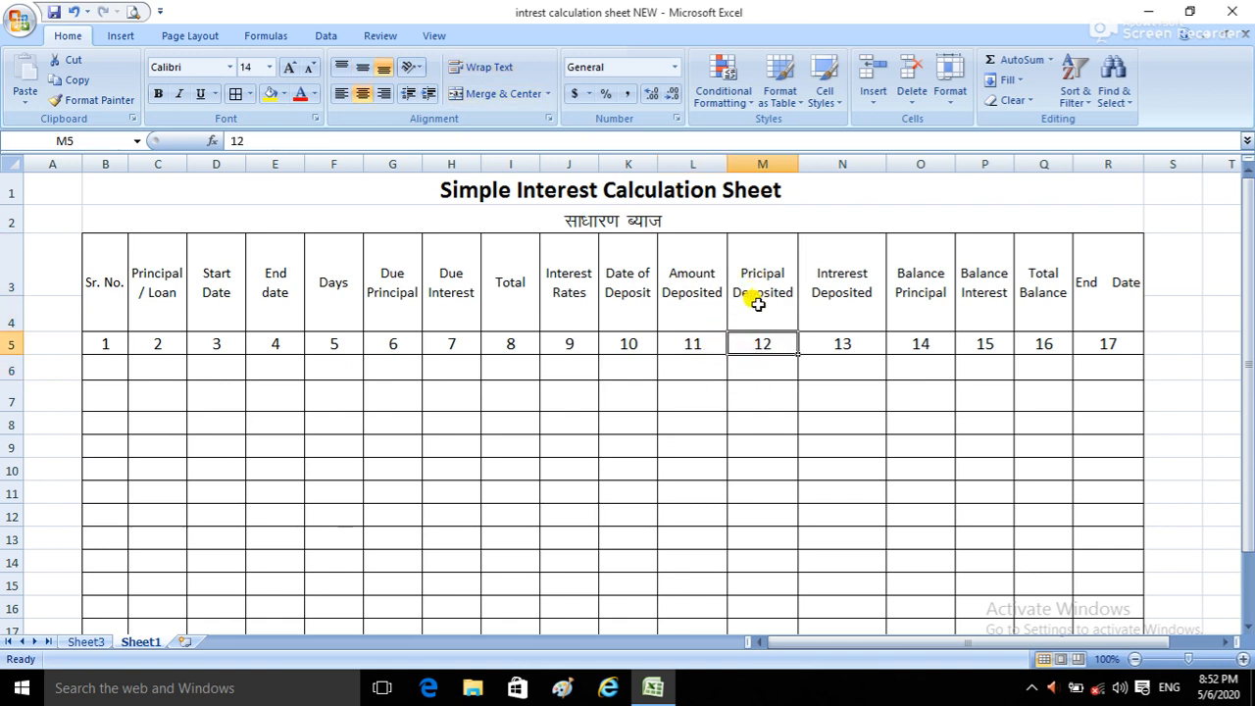
{"action": "left_click", "coordinate": [761, 366]}
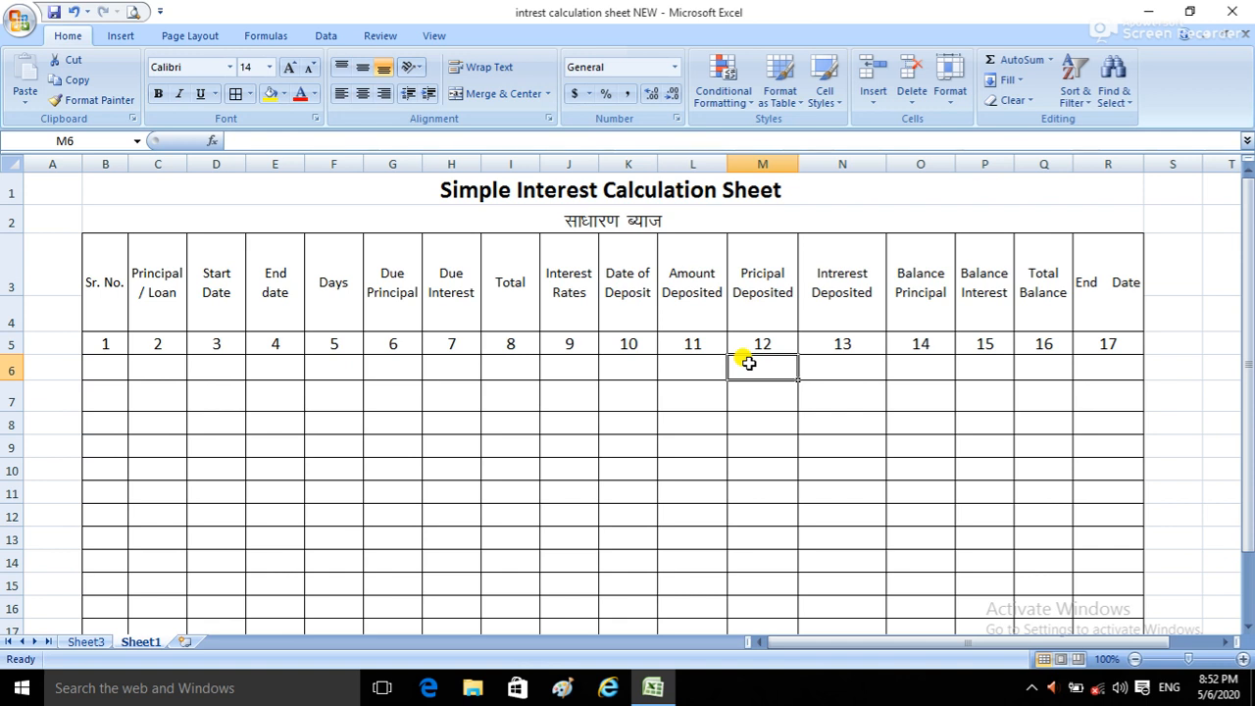
{"action": "left_click_drag", "start_coordinate": [749, 294], "coordinate": [750, 337]}
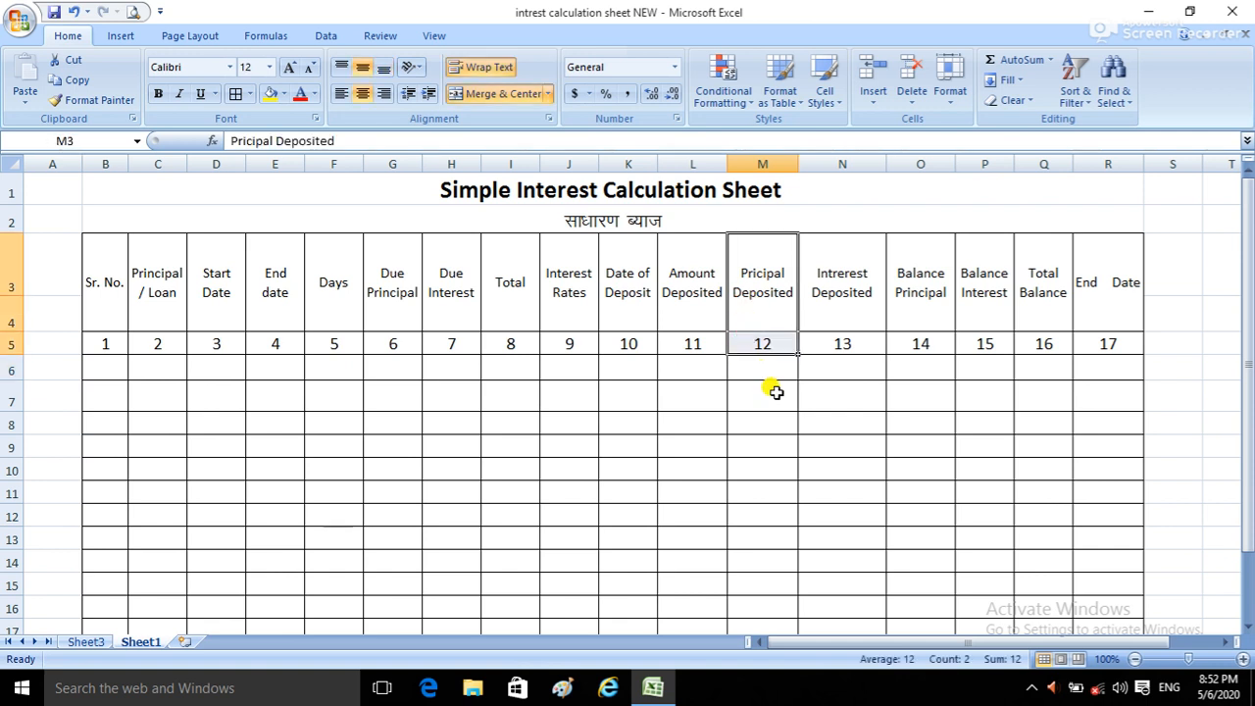
{"action": "left_click", "coordinate": [840, 362]}
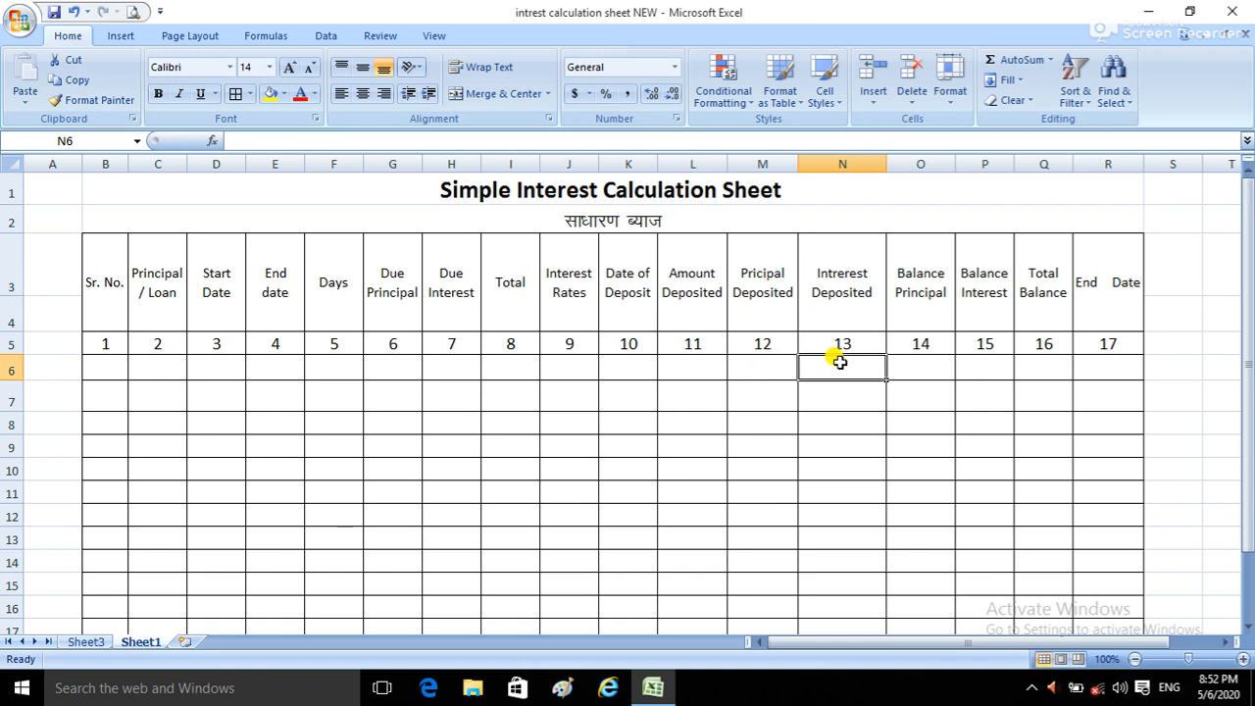
{"action": "left_click", "coordinate": [764, 362]}
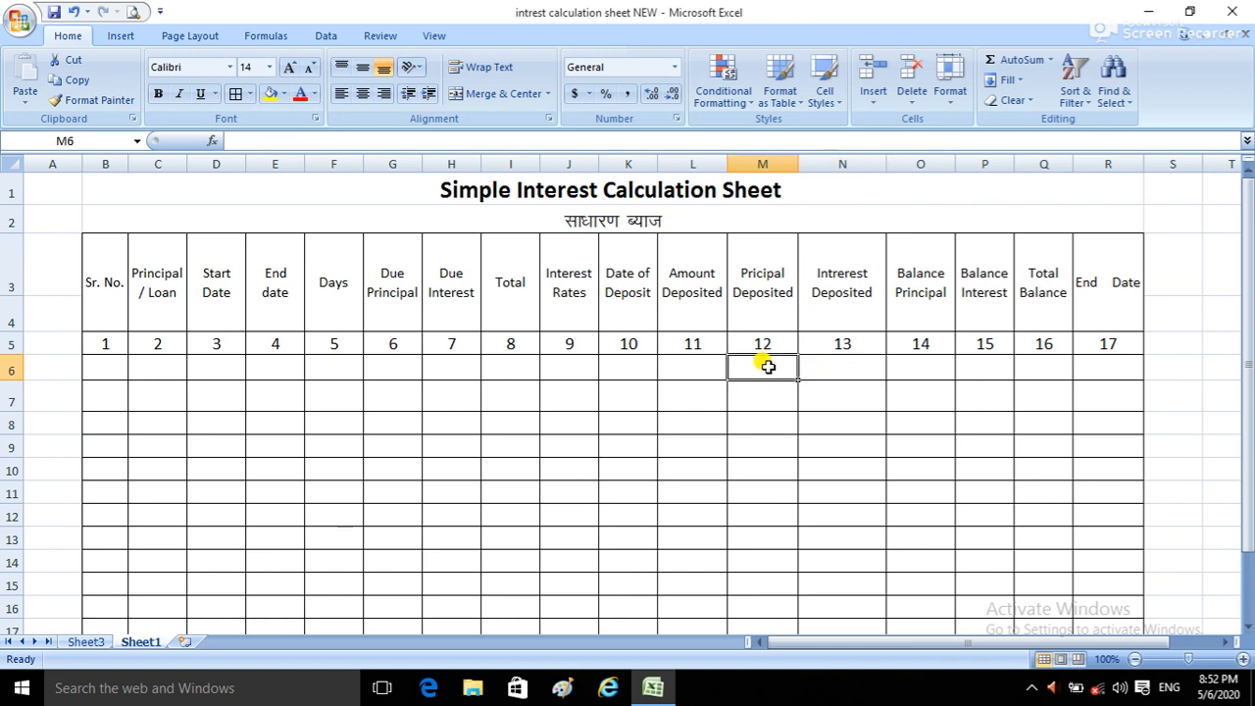
{"action": "left_click", "coordinate": [836, 364]}
{"action": "left_click", "coordinate": [734, 366]}
{"action": "left_click", "coordinate": [823, 365]}
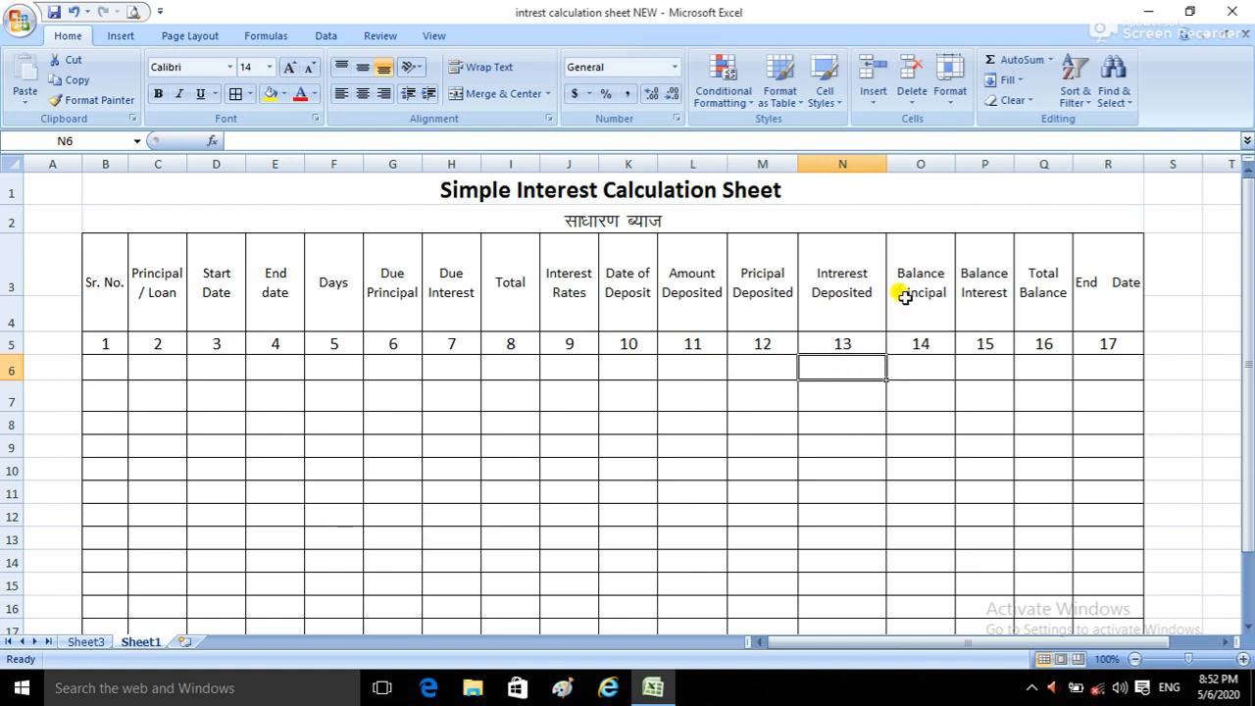
{"action": "left_click", "coordinate": [922, 363]}
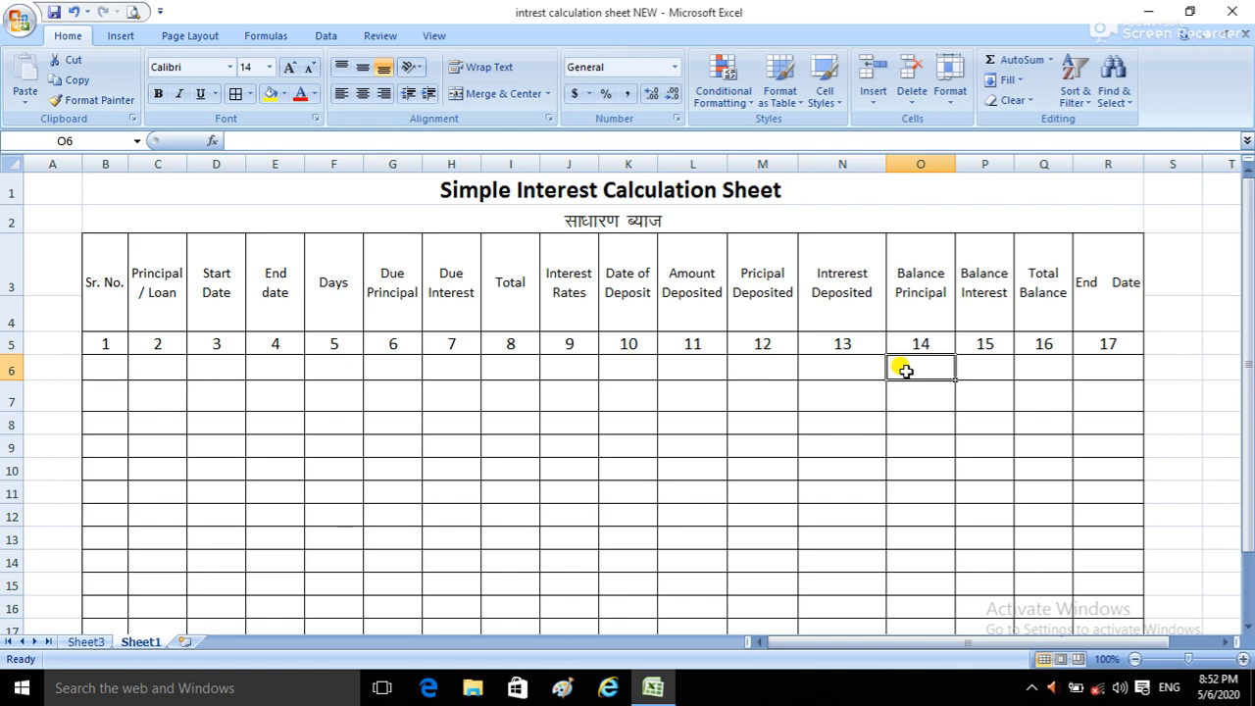
{"action": "left_click", "coordinate": [967, 370]}
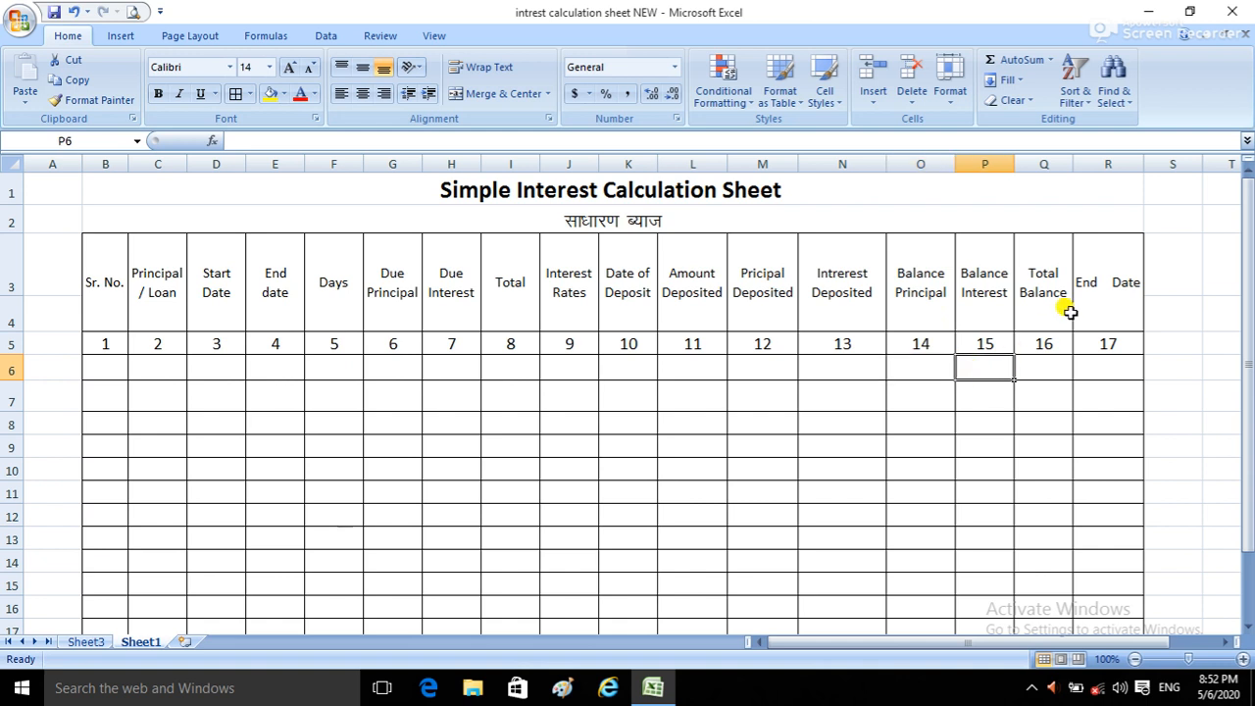
{"action": "left_click", "coordinate": [1037, 368]}
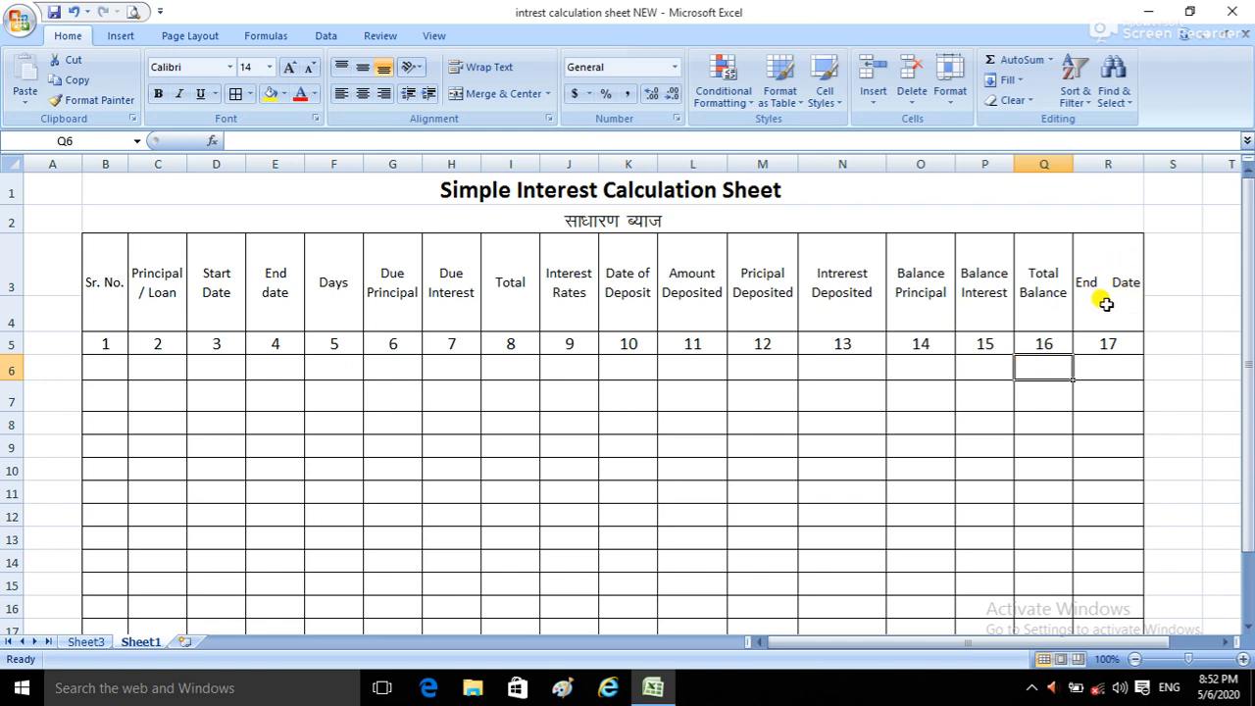
{"action": "left_click", "coordinate": [1103, 373]}
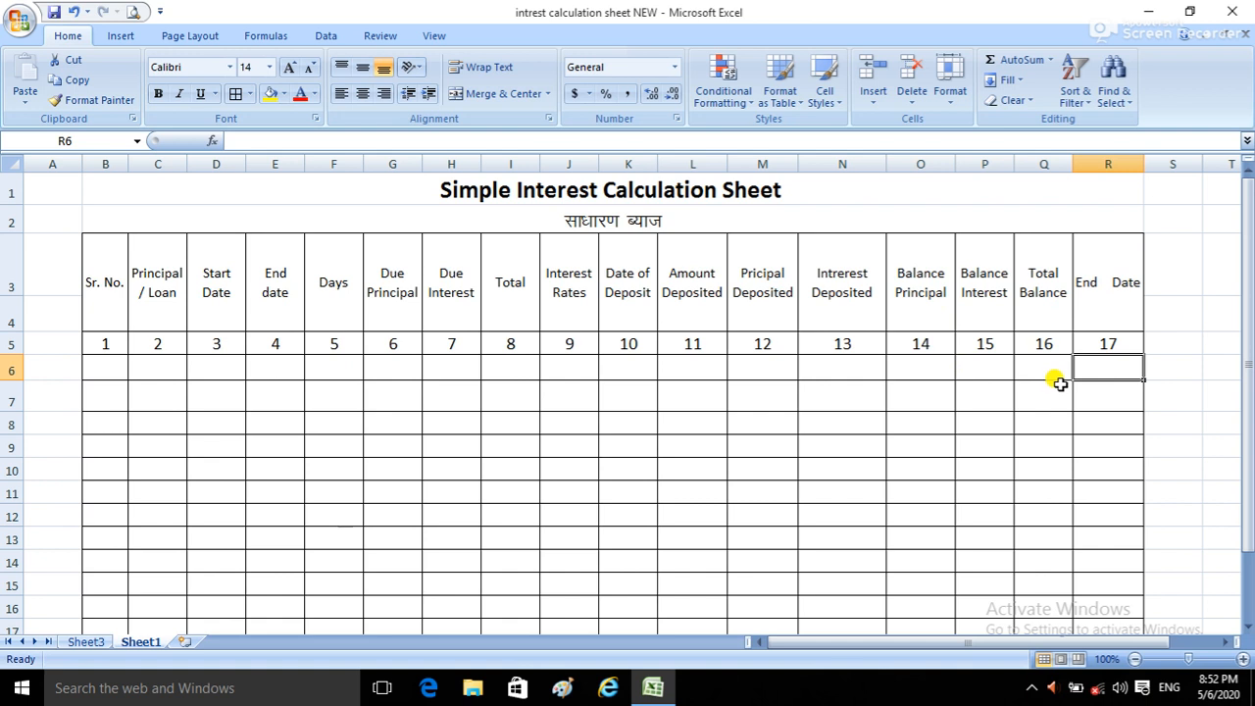
Step: Enter the numbers 1, 2, 3 and 4 in cells S6 through S9, beside the final End Date column
{"action": "left_click", "coordinate": [1183, 372]}
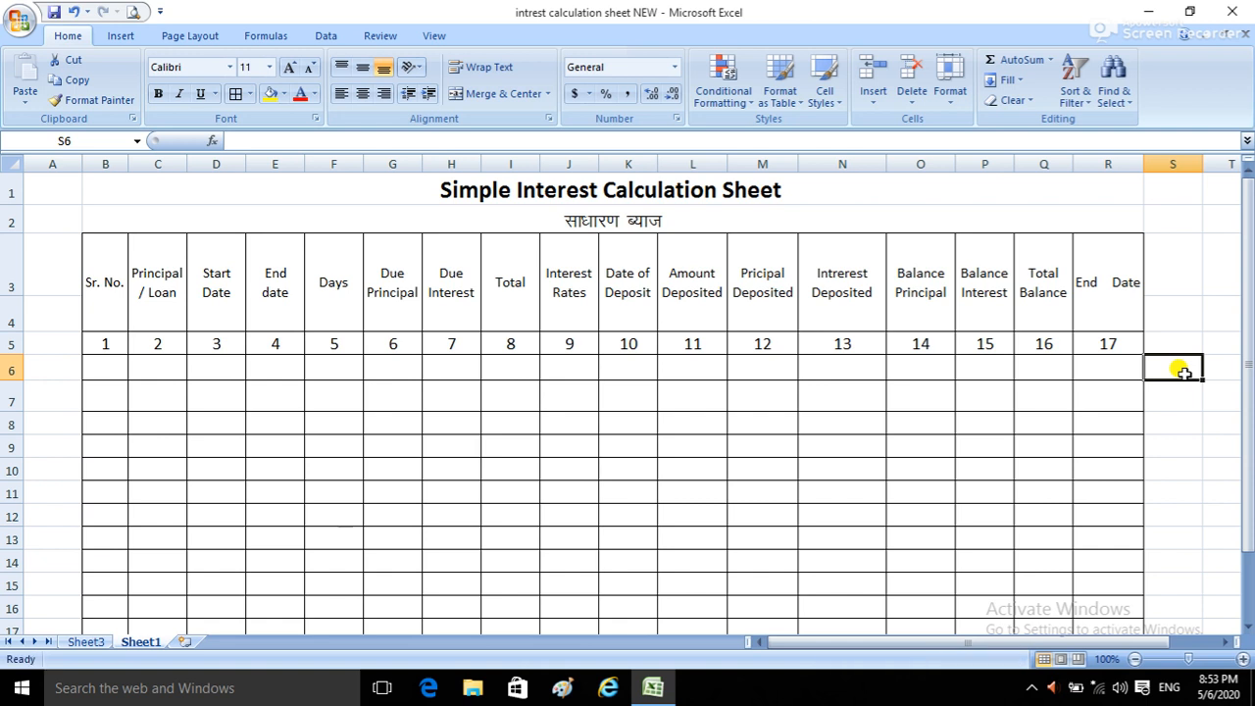
{"action": "type", "text": "1"}
{"action": "key", "text": "Return"}
{"action": "right_click", "coordinate": [1186, 381]}
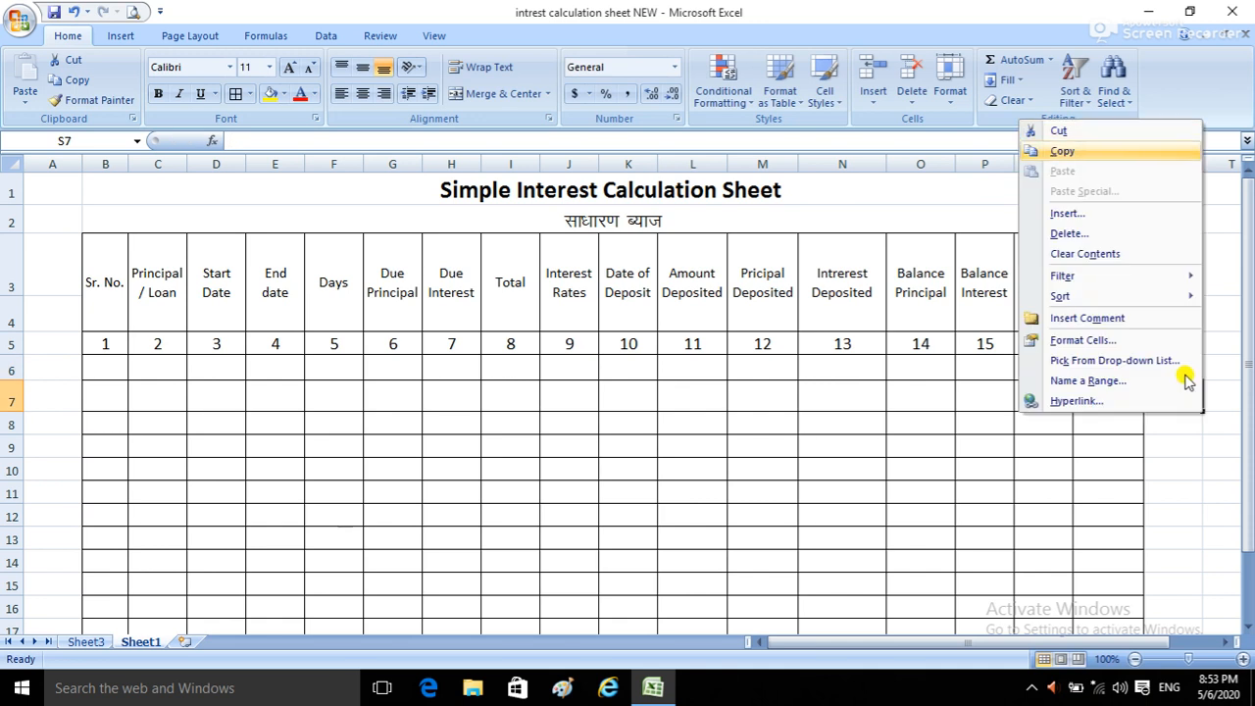
{"action": "key", "text": "Escape"}
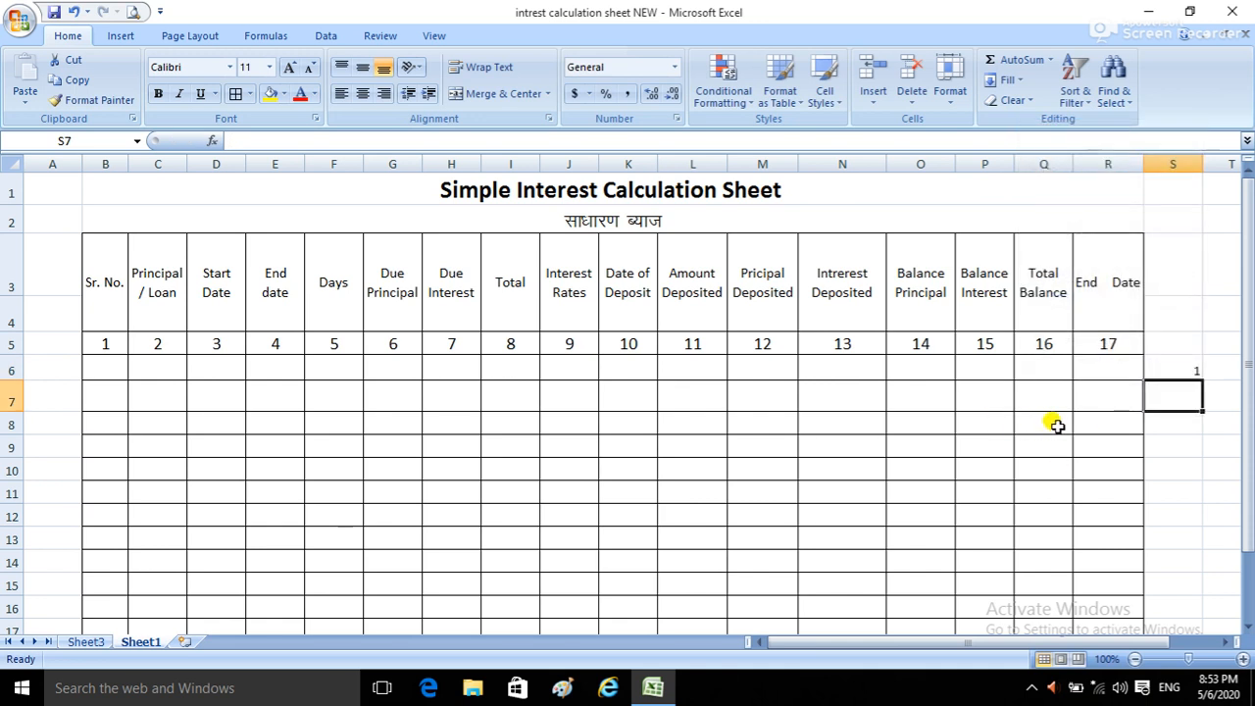
{"action": "type", "text": "2"}
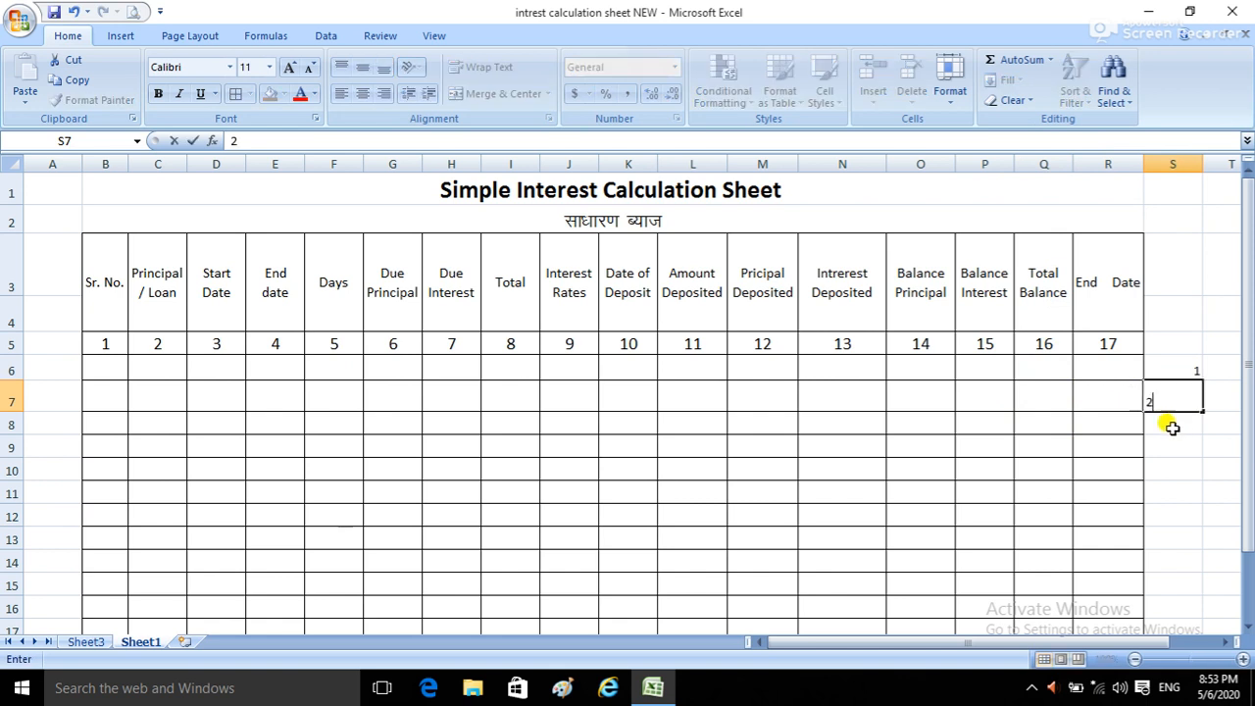
{"action": "left_click", "coordinate": [1172, 427]}
{"action": "type", "text": "3"}
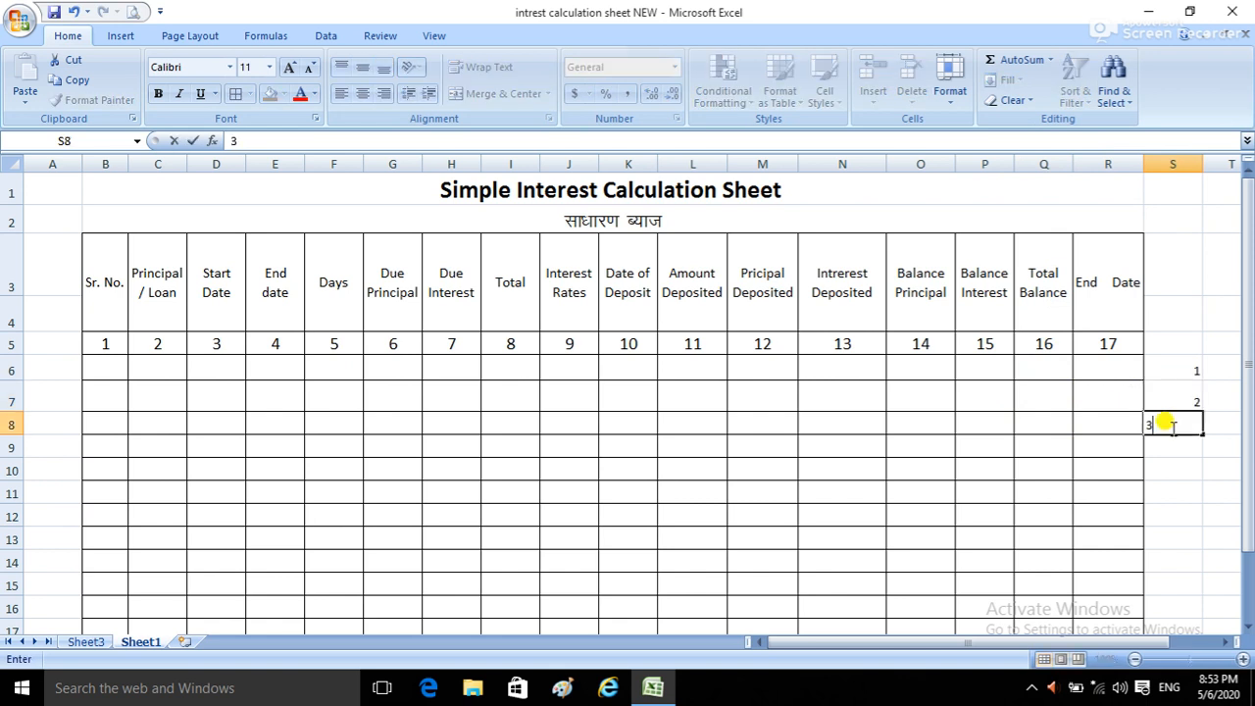
{"action": "left_click", "coordinate": [1161, 443]}
{"action": "type", "text": "4"}
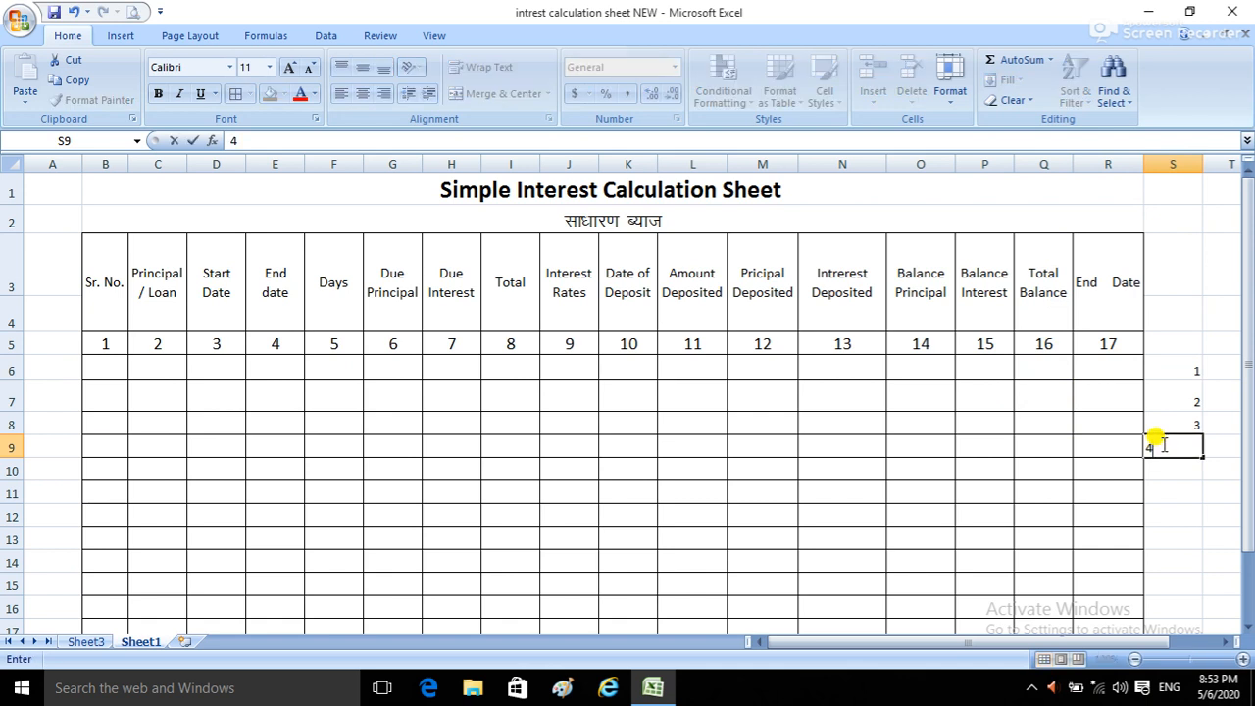
{"action": "left_click_drag", "start_coordinate": [1173, 468], "coordinate": [1174, 491]}
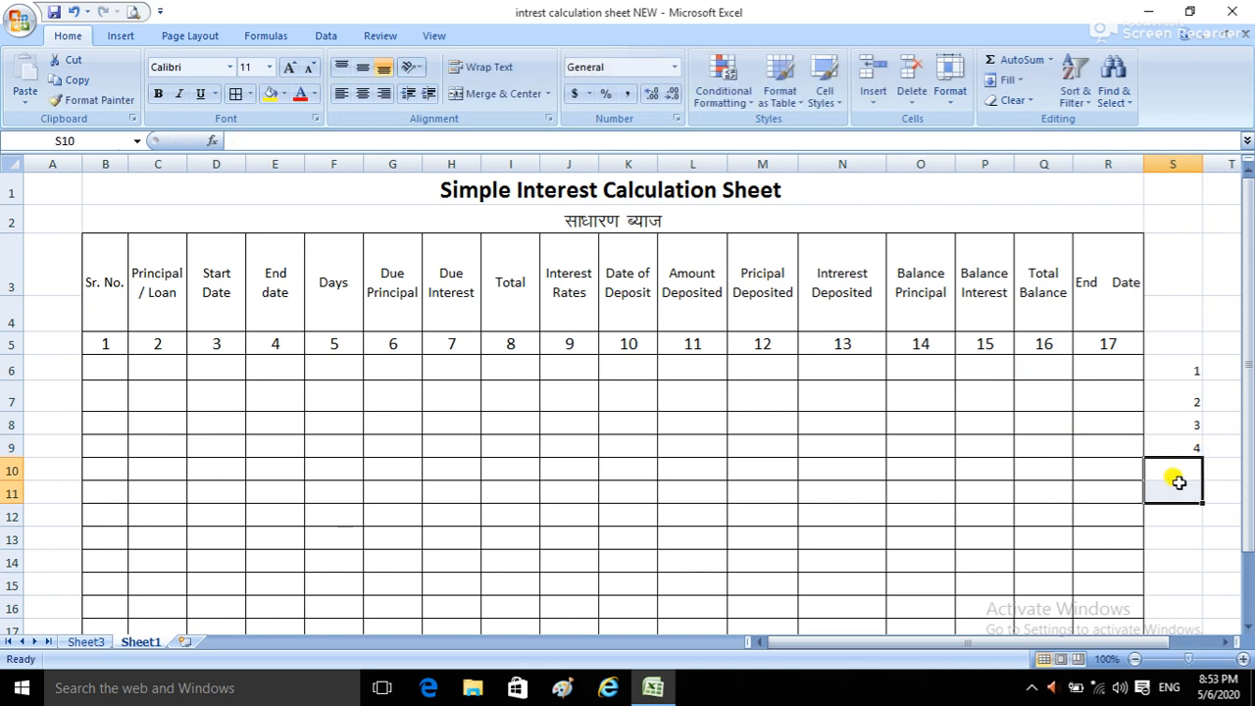
Step: Delete the whole of column S, including the numbers entered beside the table
{"action": "left_click", "coordinate": [1092, 371]}
{"action": "left_click", "coordinate": [1089, 396]}
{"action": "left_click", "coordinate": [1099, 447]}
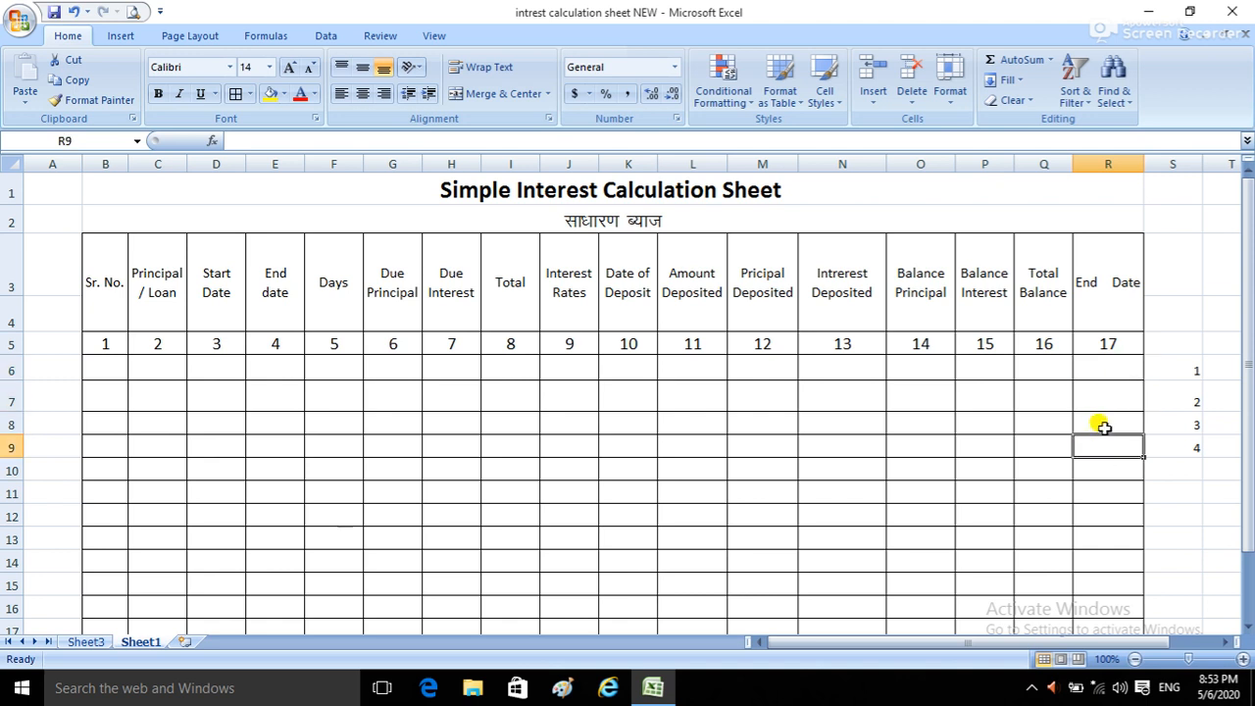
{"action": "left_click_drag", "start_coordinate": [1169, 364], "coordinate": [1180, 444]}
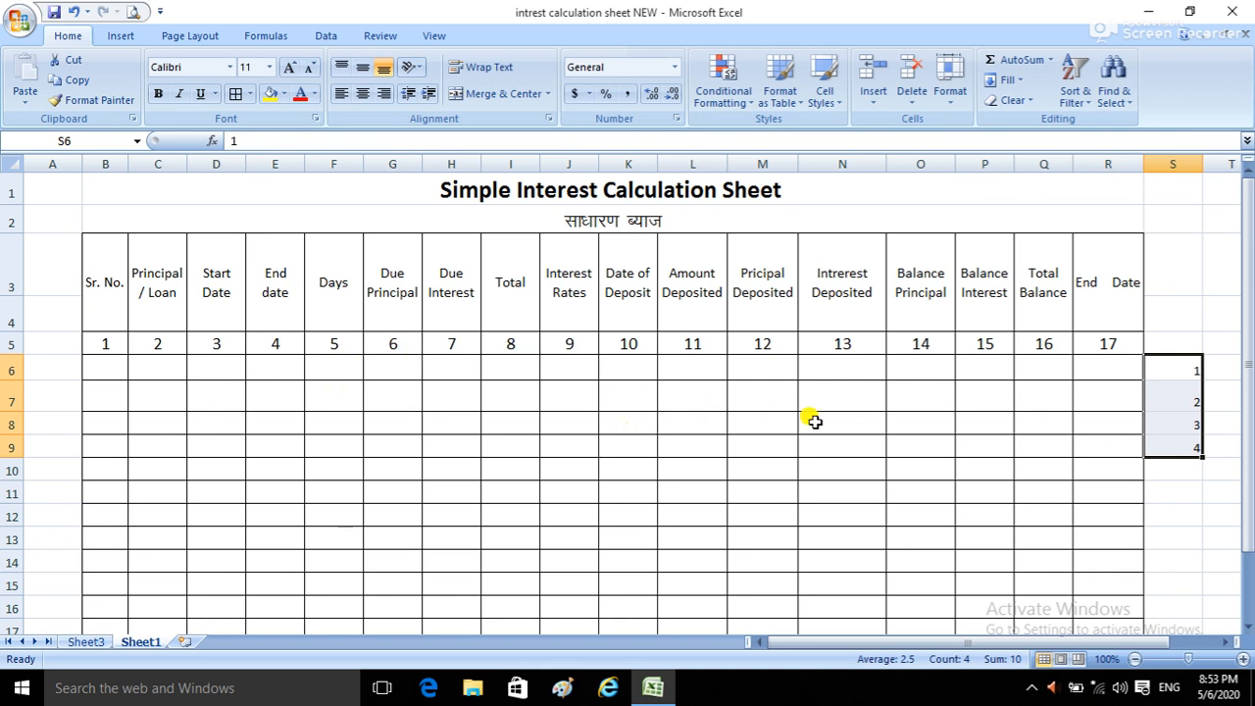
{"action": "key", "text": "BackSpace"}
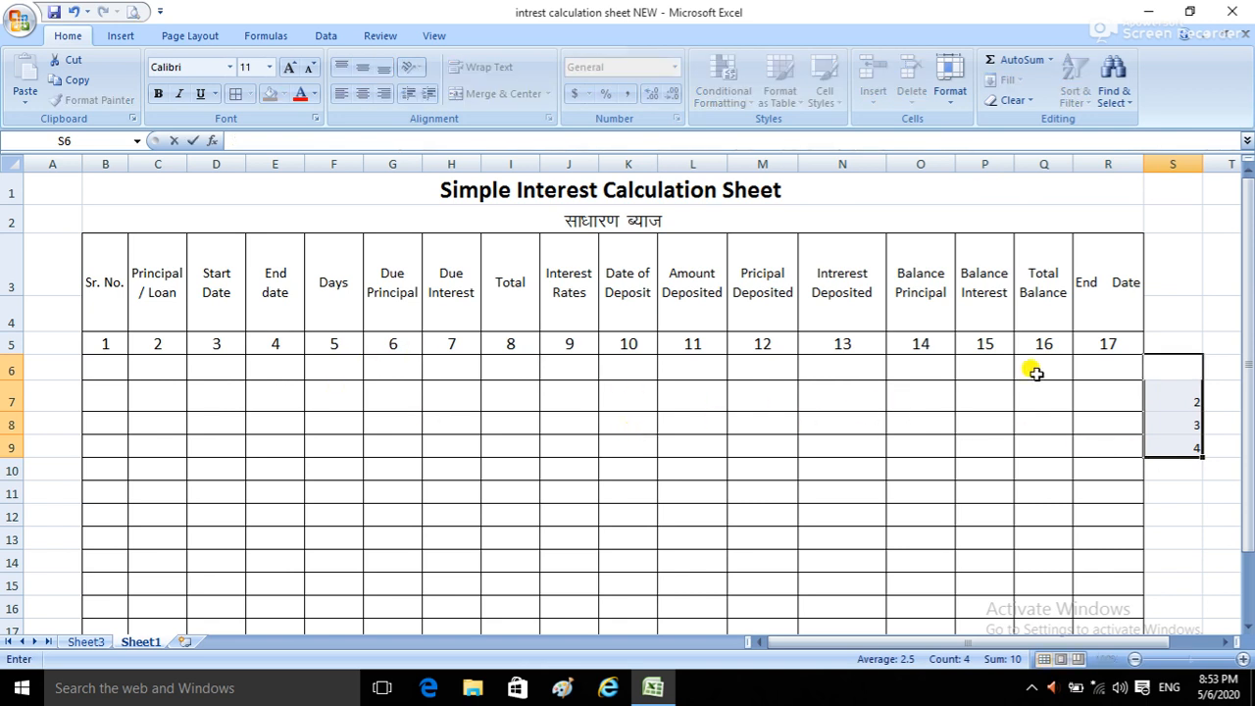
{"action": "left_click", "coordinate": [1174, 164]}
{"action": "right_click", "coordinate": [1176, 165]}
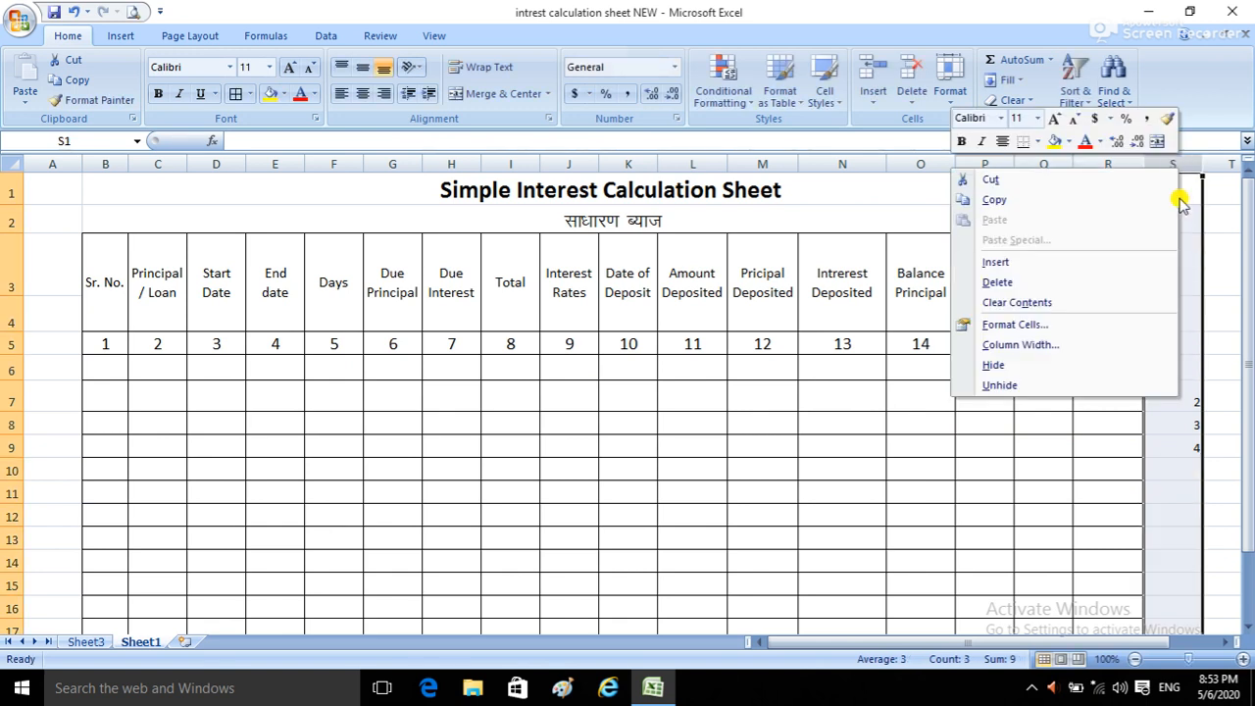
{"action": "left_click", "coordinate": [1026, 284]}
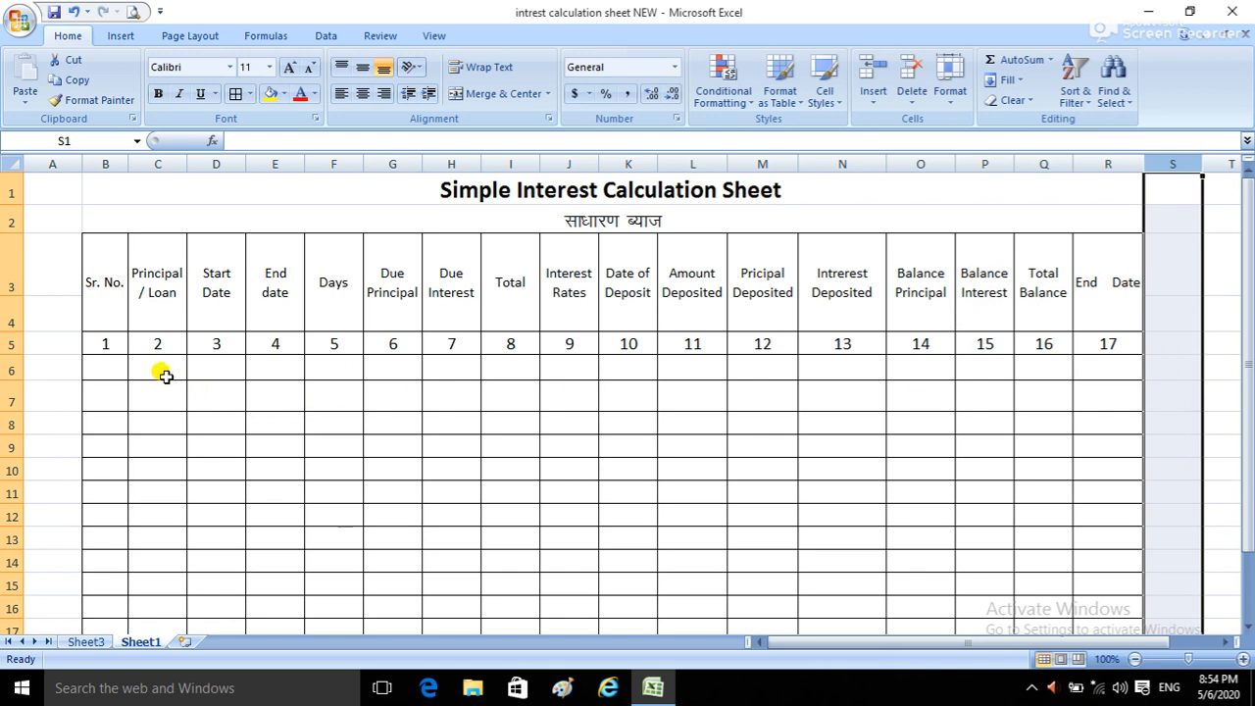
Step: Apply the custom date format m/d/yyyy to the Start Date and End date cells, D6 through E17
{"action": "left_click", "coordinate": [158, 364]}
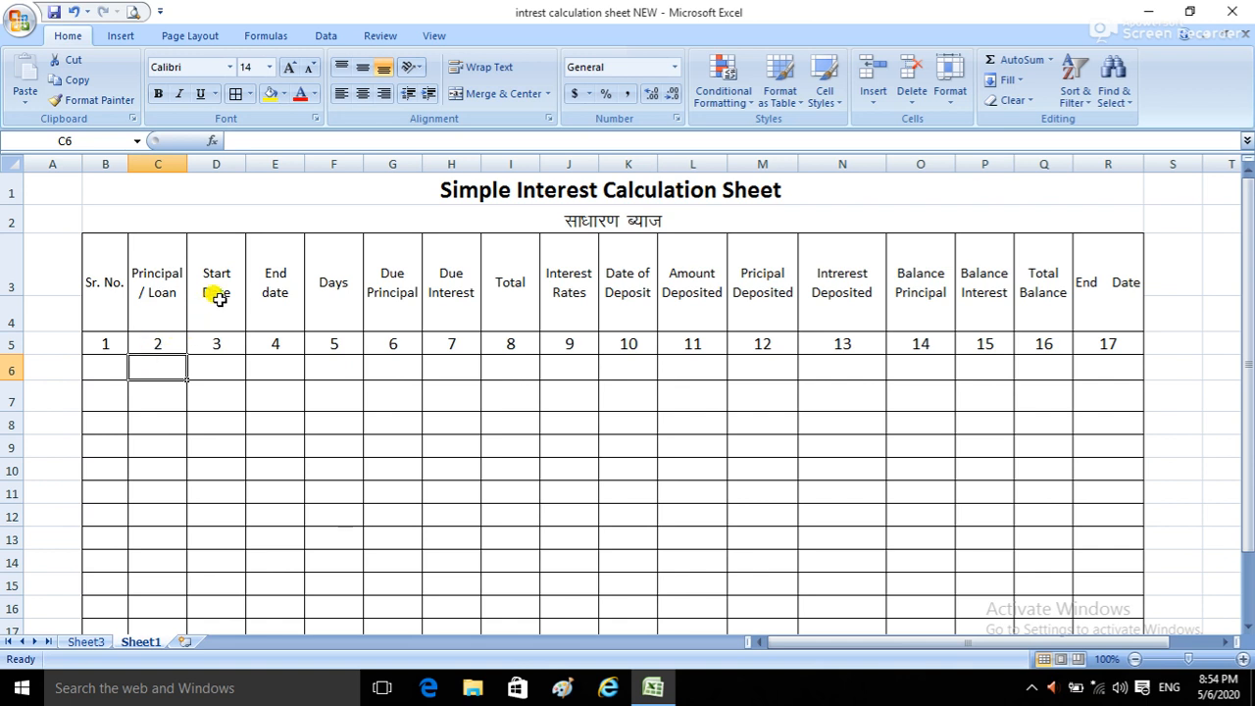
{"action": "left_click", "coordinate": [272, 291]}
{"action": "left_click_drag", "start_coordinate": [217, 291], "coordinate": [246, 281]}
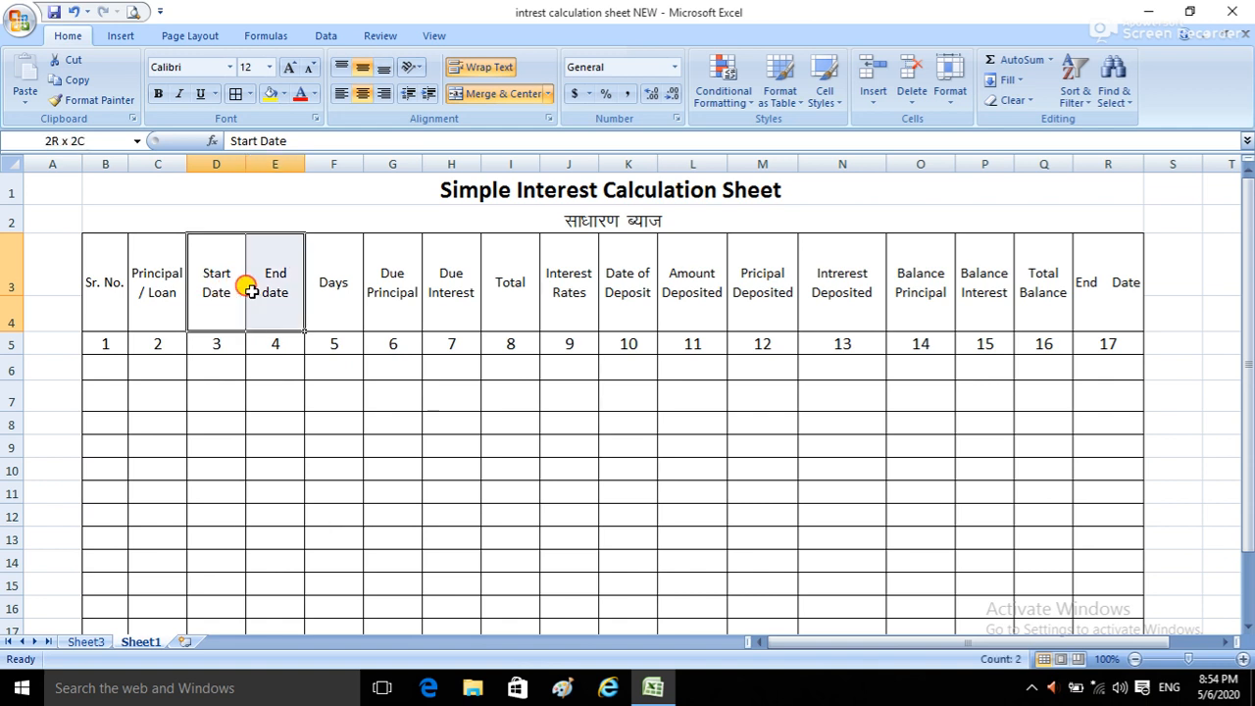
{"action": "left_click_drag", "start_coordinate": [212, 373], "coordinate": [260, 376]}
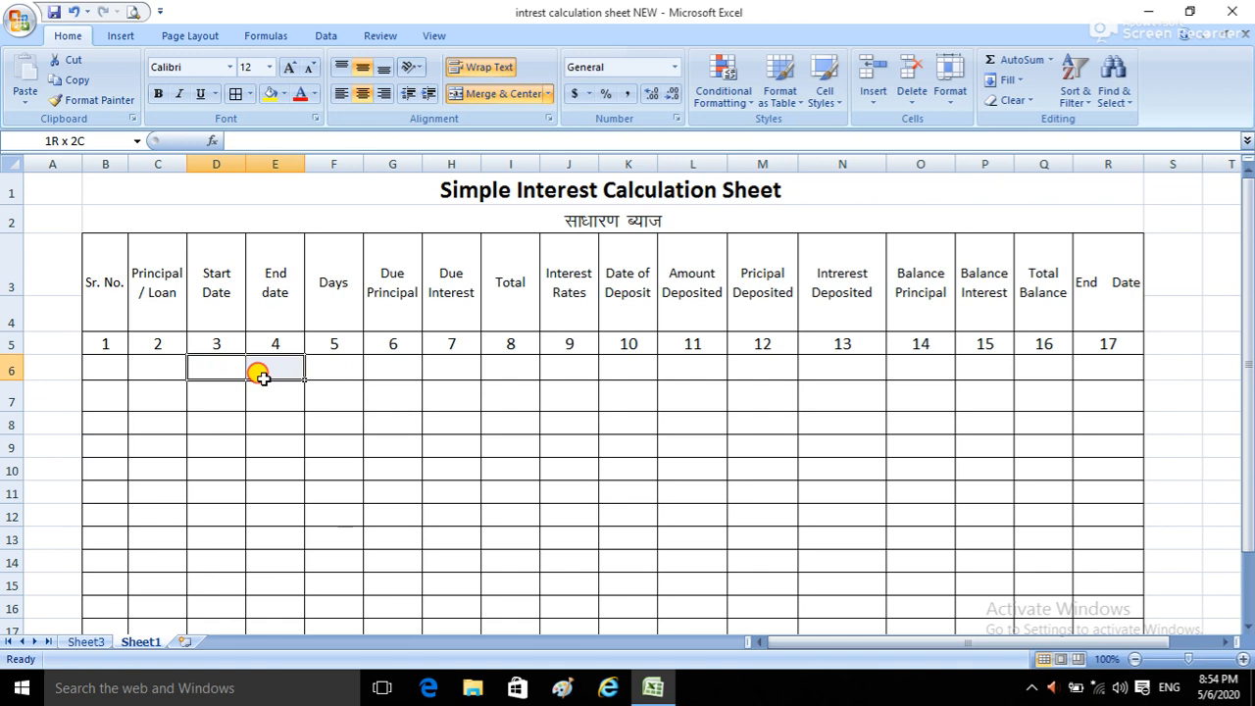
{"action": "left_click_drag", "start_coordinate": [259, 376], "coordinate": [268, 578]}
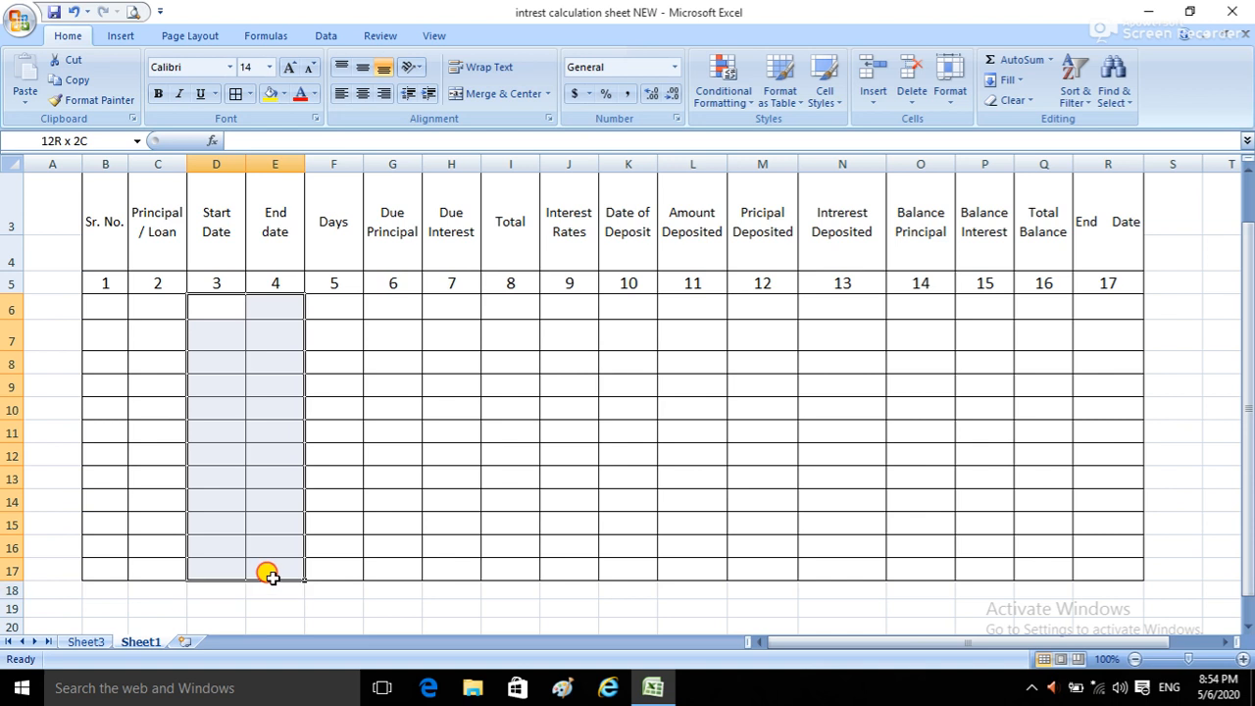
{"action": "left_click_drag", "start_coordinate": [267, 575], "coordinate": [267, 575]}
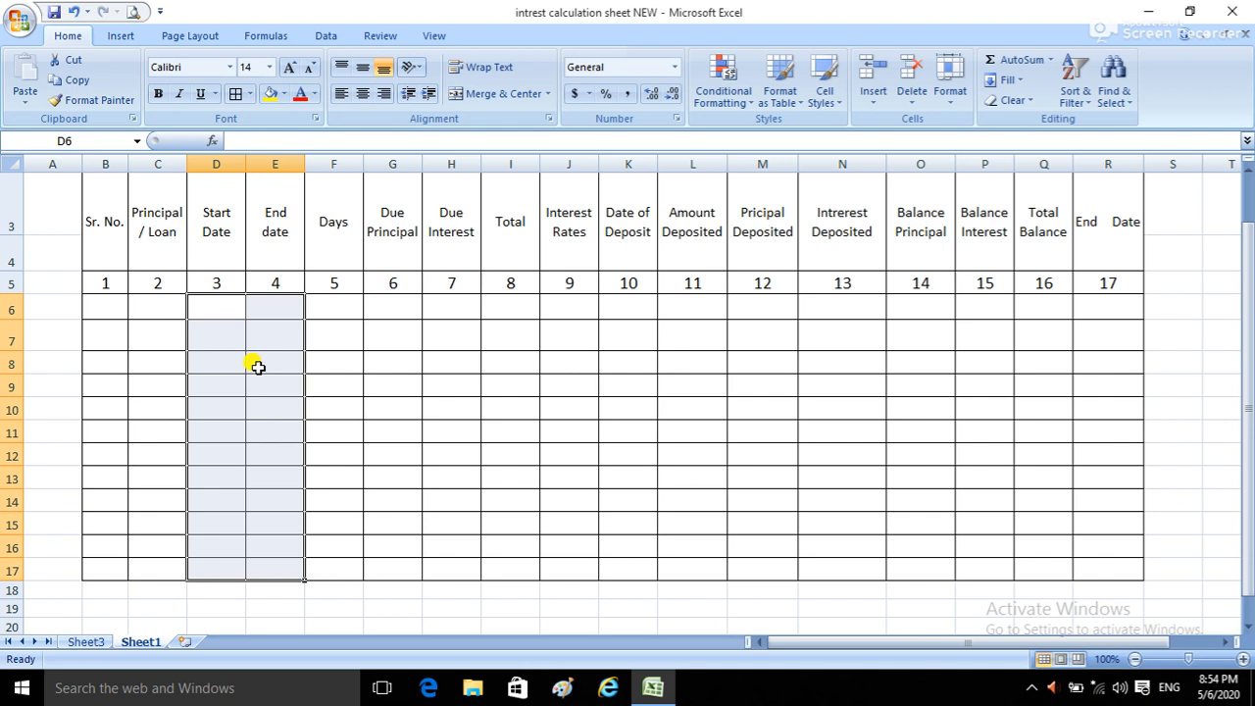
{"action": "right_click", "coordinate": [232, 382]}
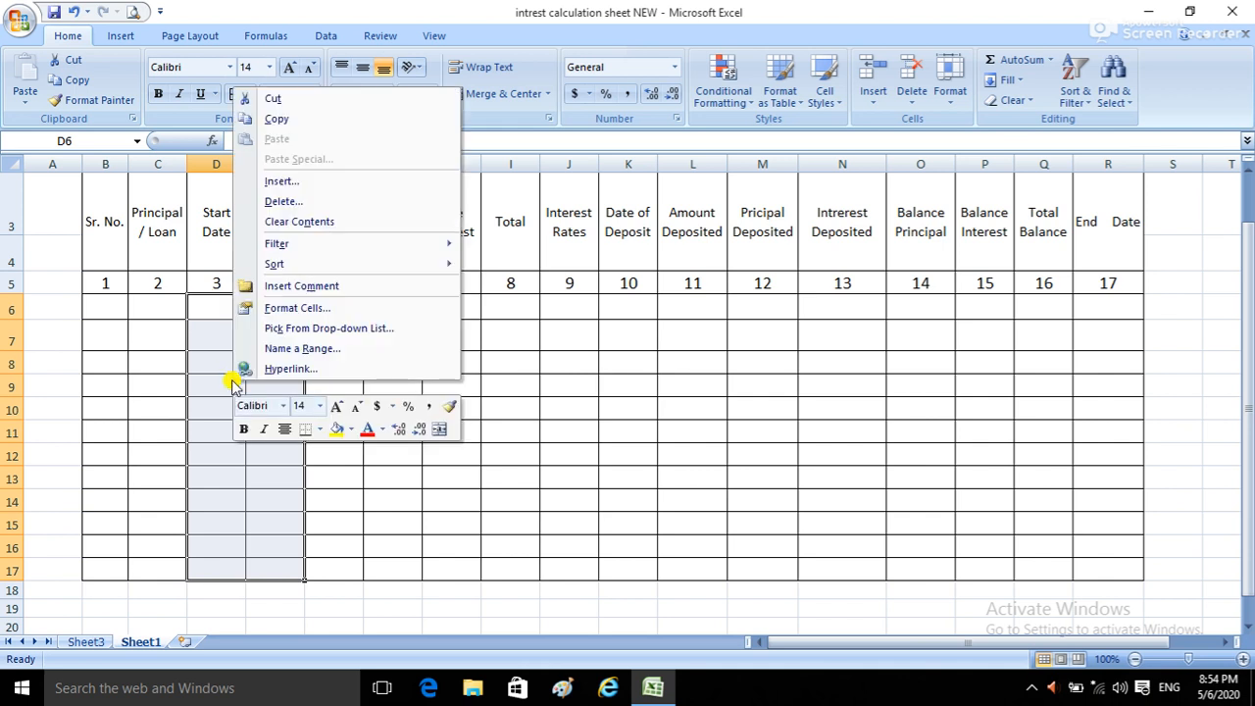
{"action": "left_click", "coordinate": [301, 310]}
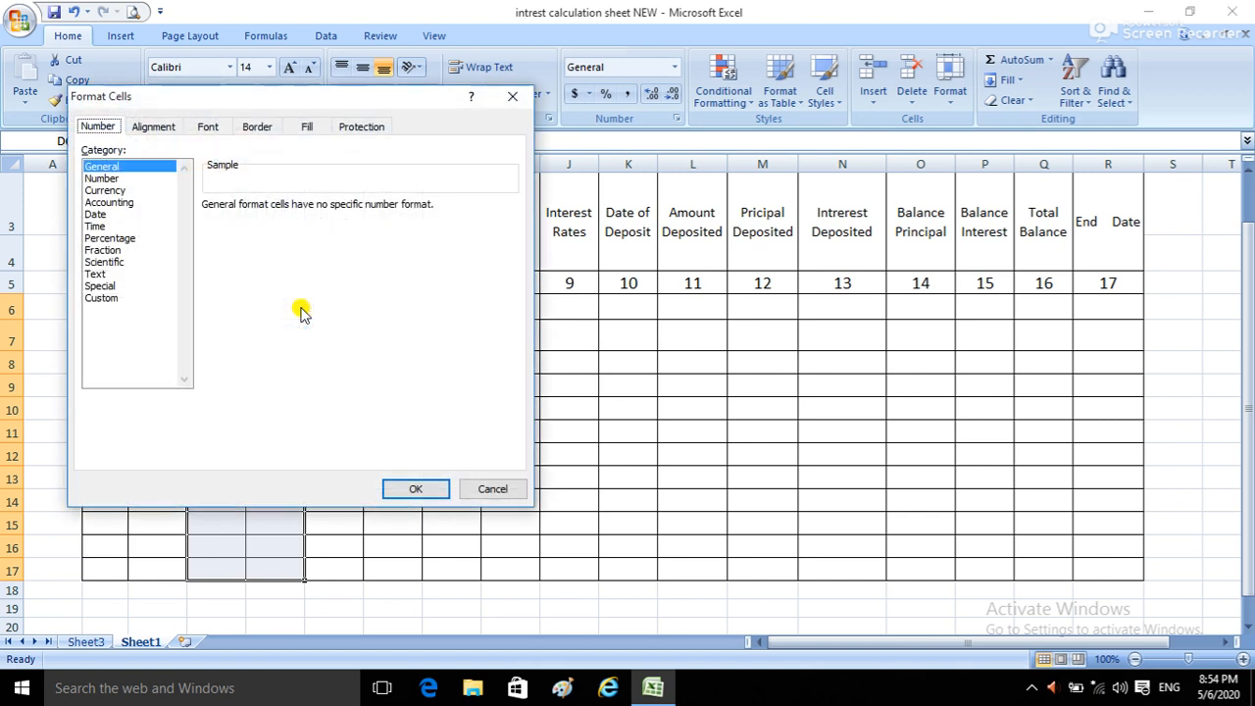
{"action": "left_click", "coordinate": [105, 300]}
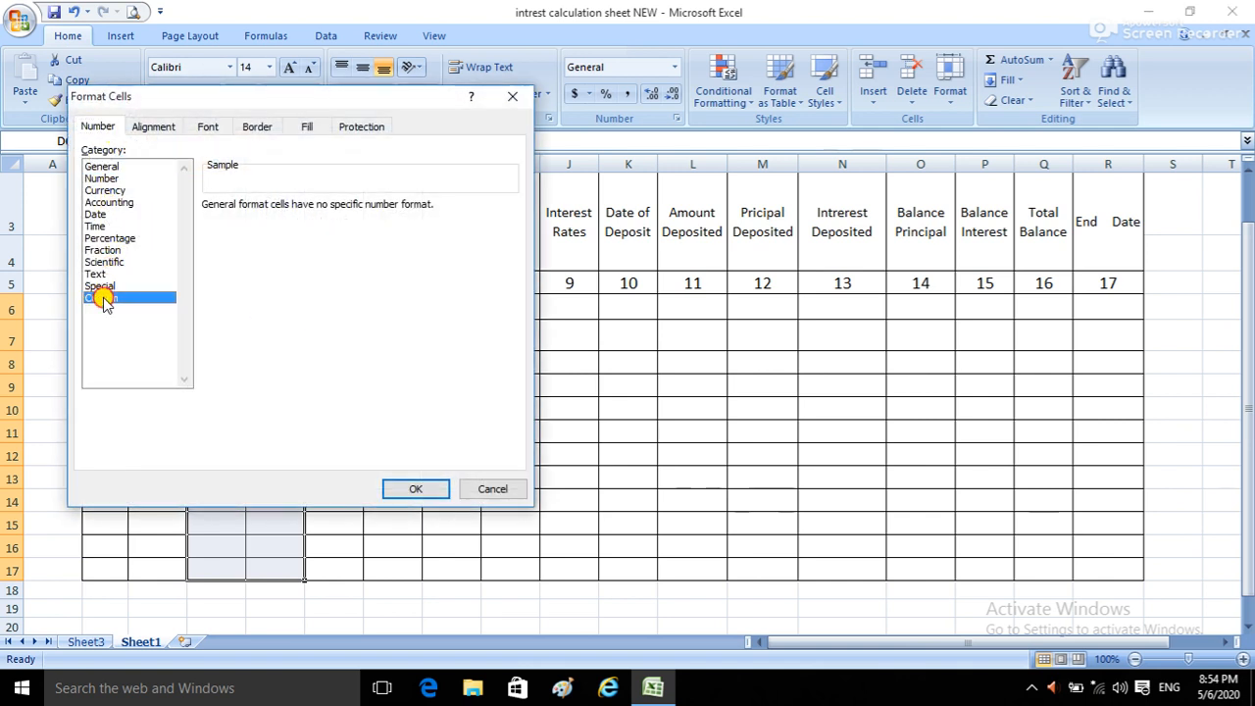
{"action": "left_click_drag", "start_coordinate": [509, 264], "coordinate": [515, 322]}
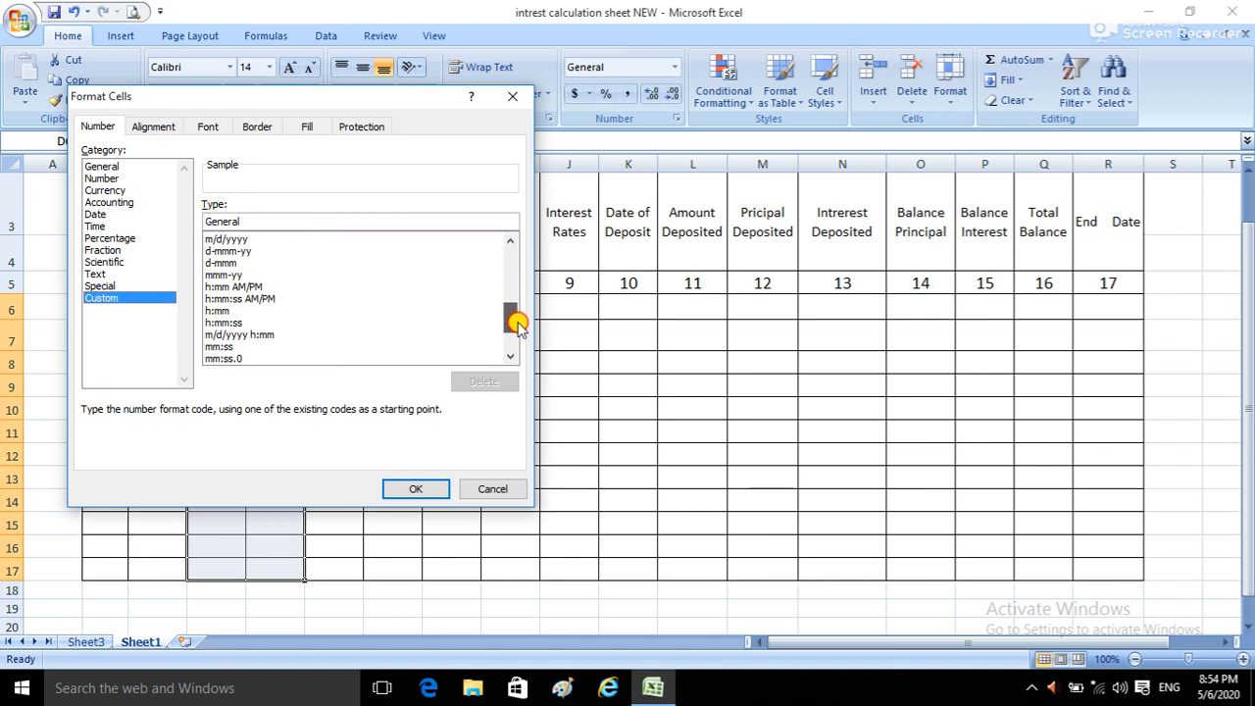
{"action": "left_click", "coordinate": [226, 240]}
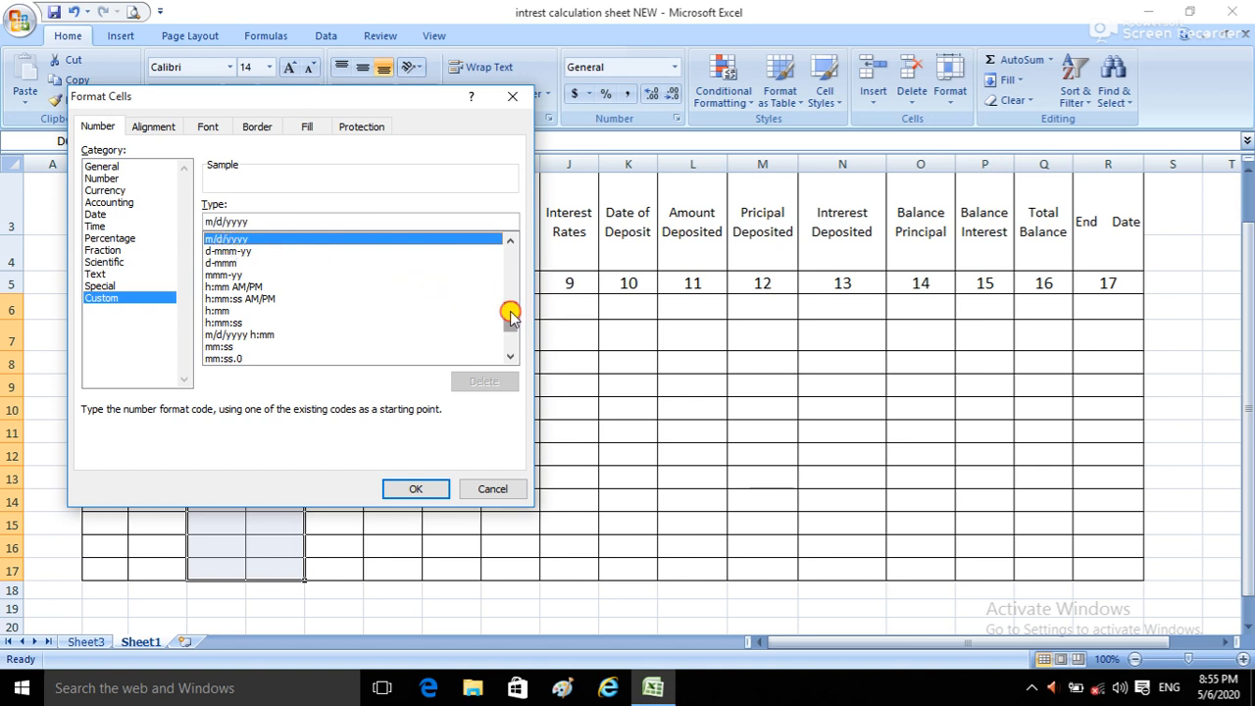
{"action": "scroll", "coordinate": [510, 304], "scroll_direction": "up", "scroll_amount": 2}
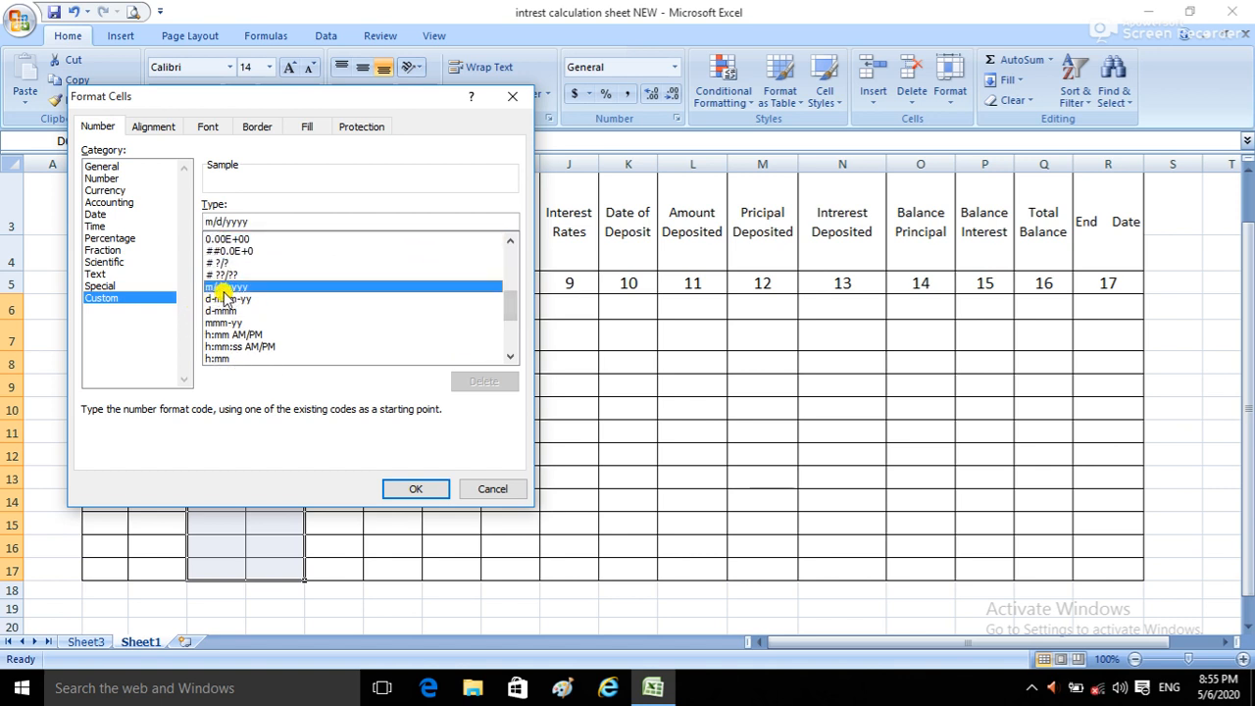
{"action": "left_click", "coordinate": [407, 490]}
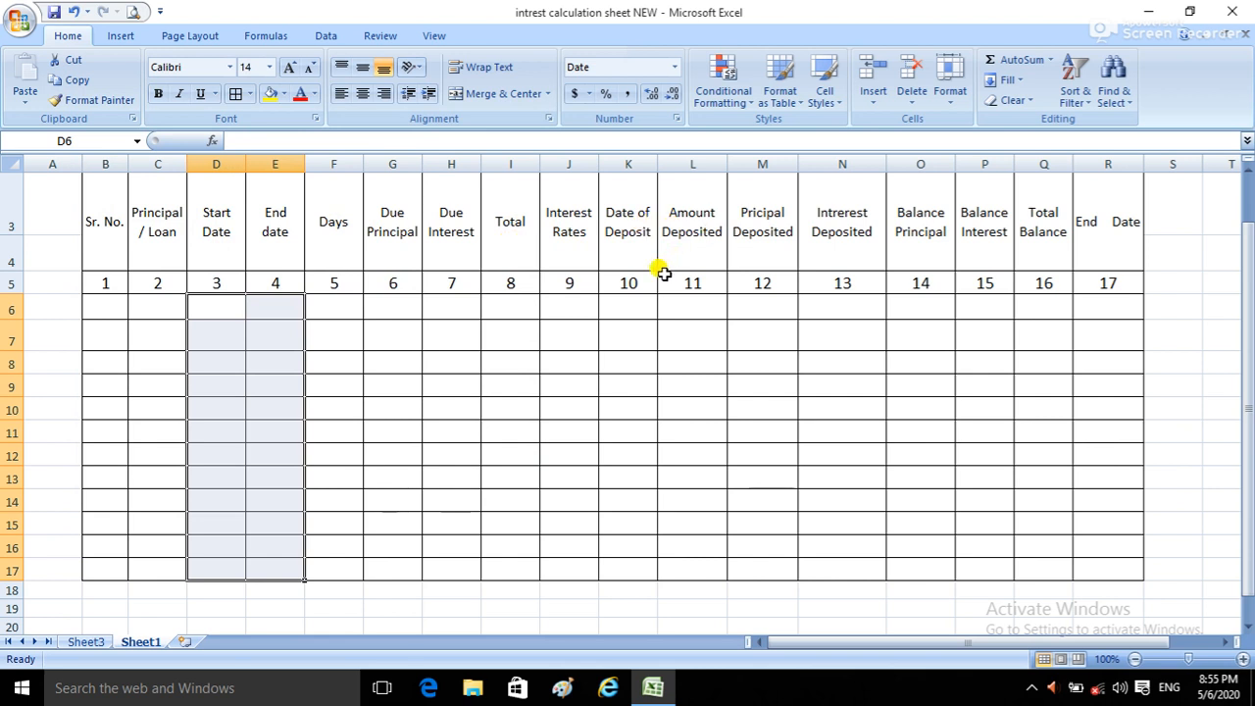
Step: Format the Date of Deposit cells, K6 through K17, with the custom date format m/d/yyyy
{"action": "left_click_drag", "start_coordinate": [628, 309], "coordinate": [627, 566]}
{"action": "right_click", "coordinate": [628, 566]}
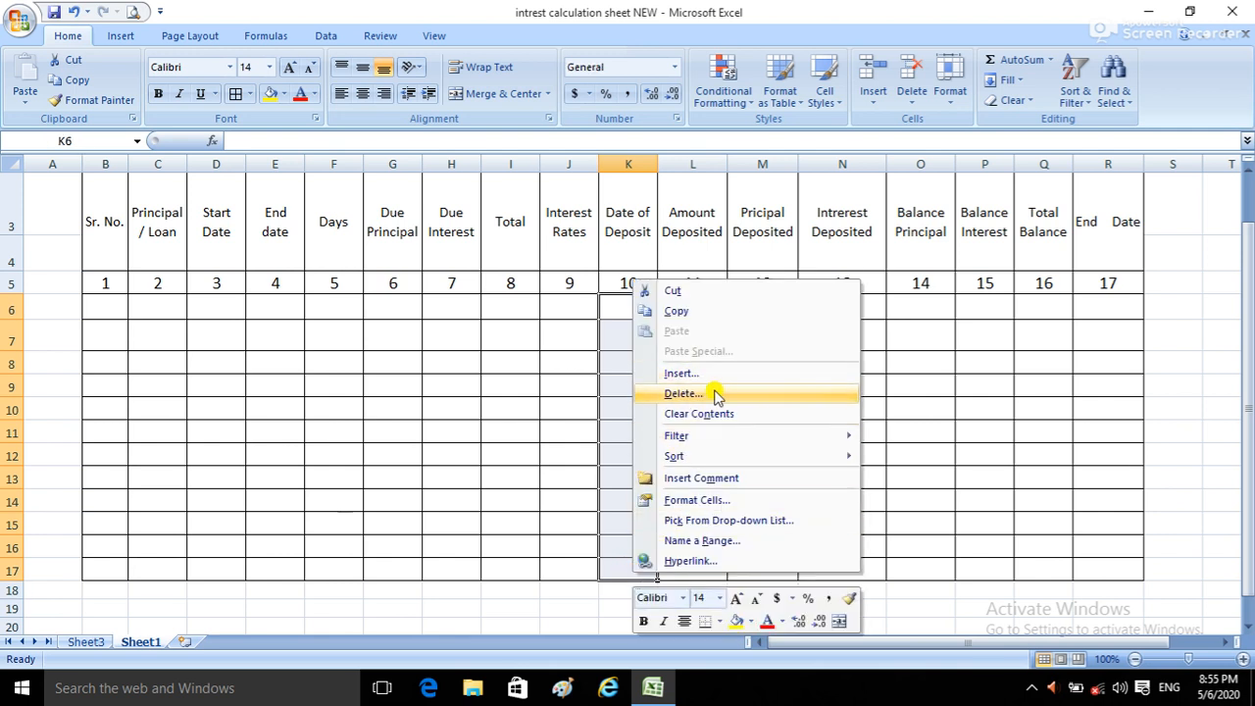
{"action": "left_click", "coordinate": [692, 501]}
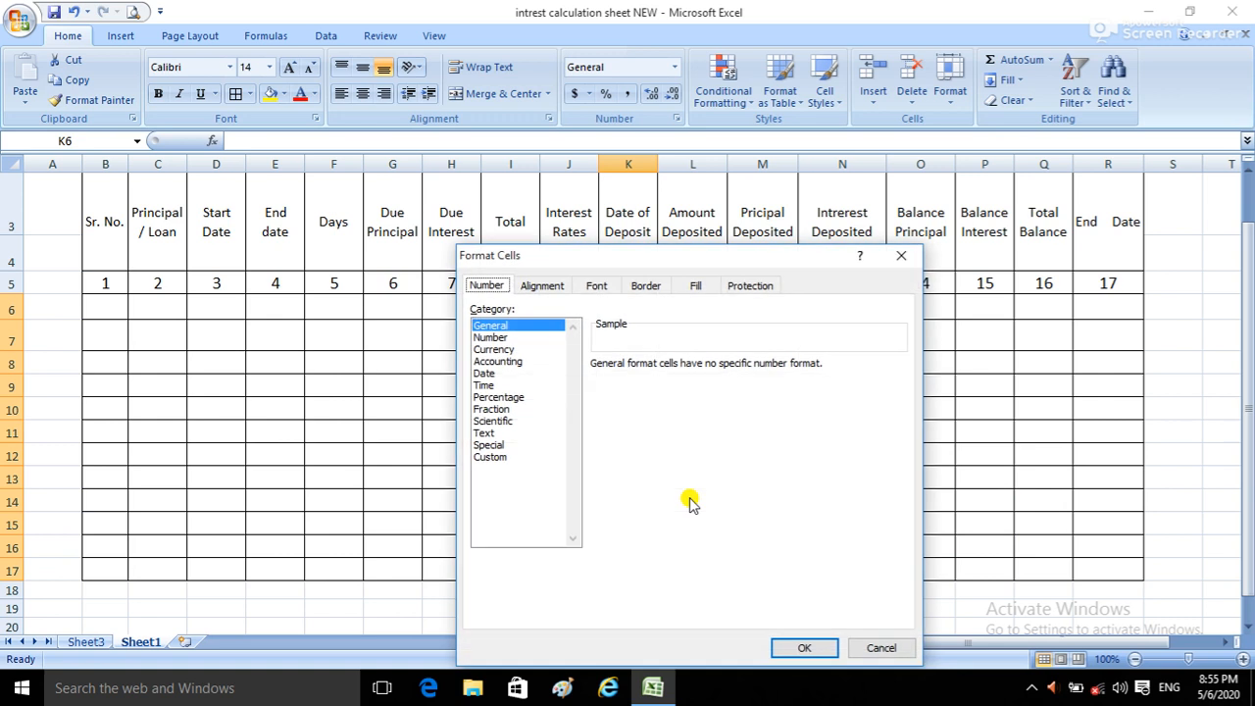
{"action": "left_click", "coordinate": [490, 457]}
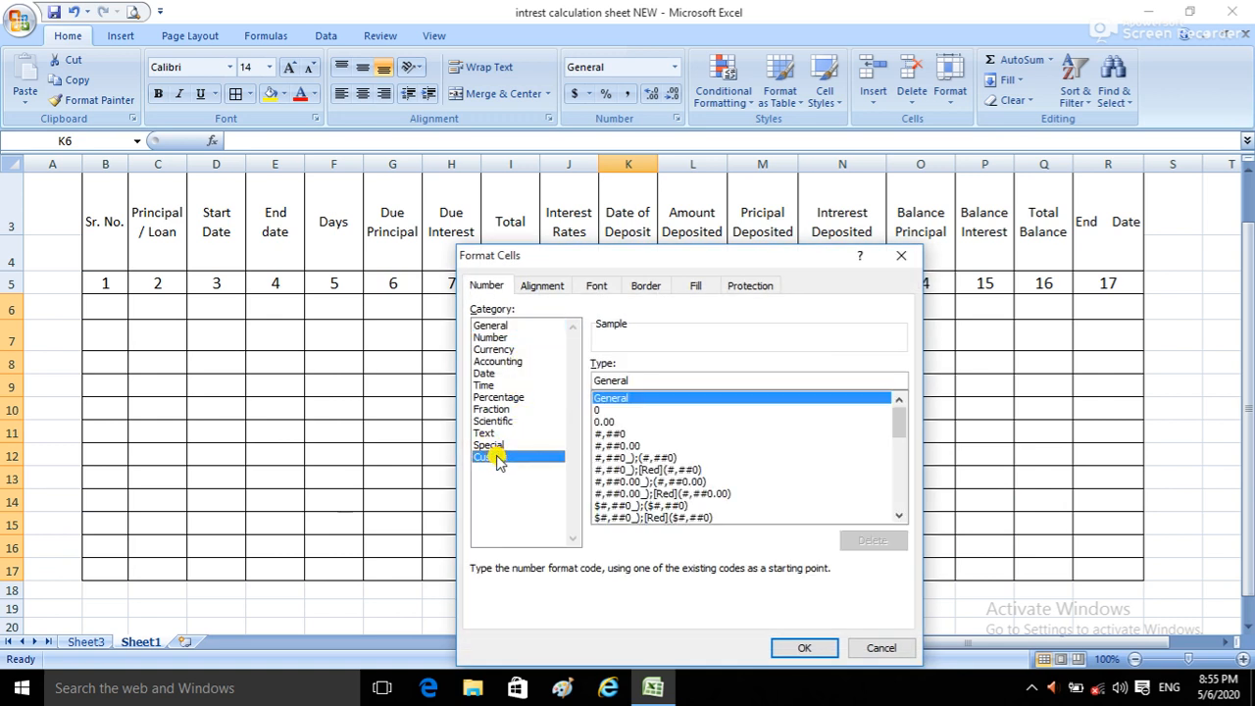
{"action": "left_click_drag", "start_coordinate": [894, 422], "coordinate": [904, 480]}
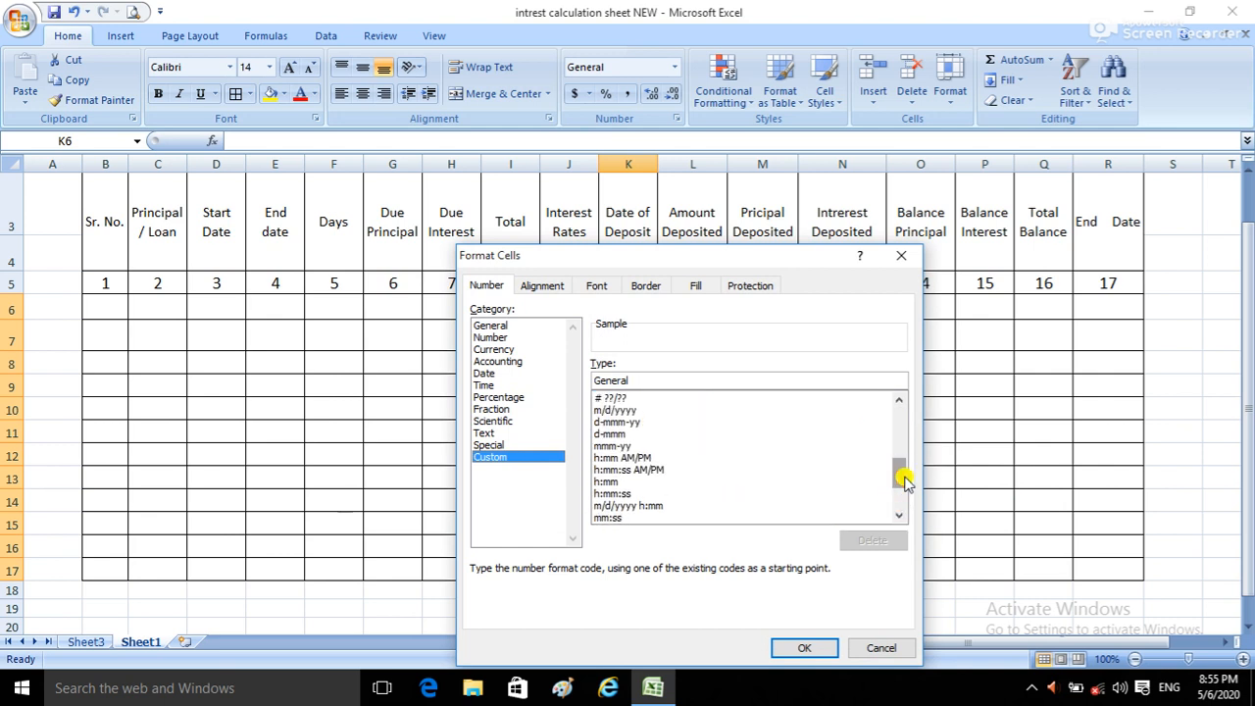
{"action": "left_click", "coordinate": [613, 411]}
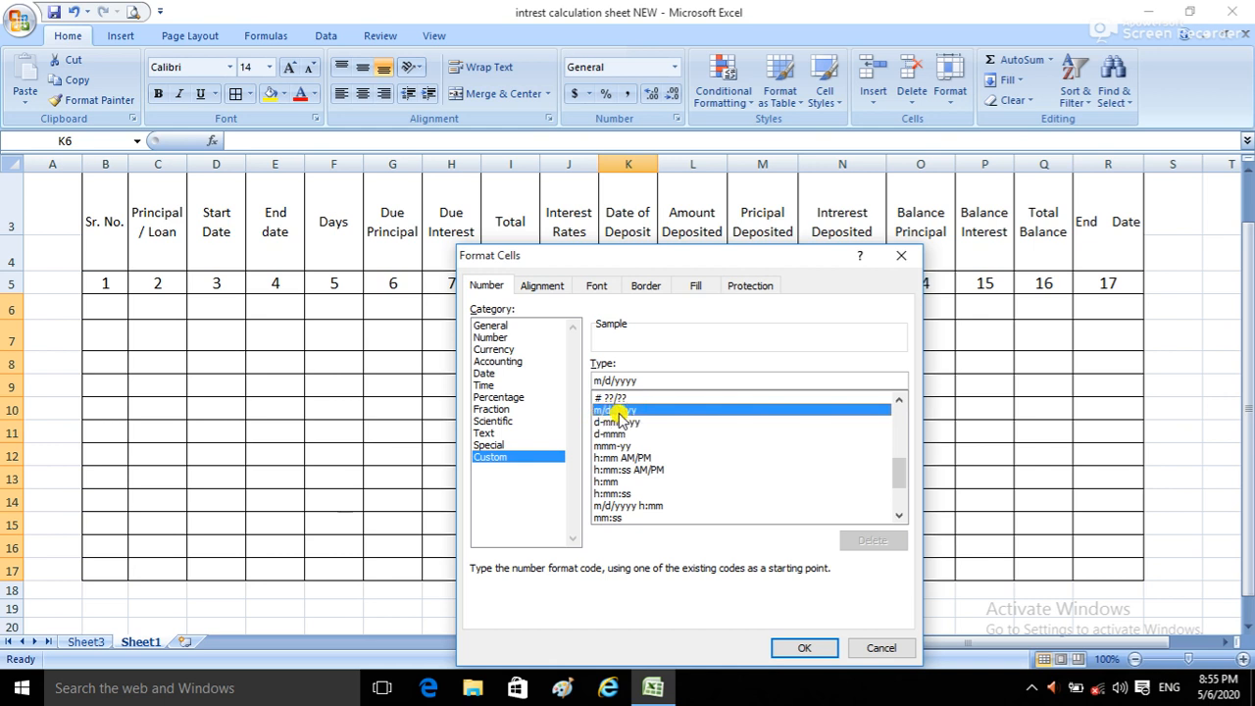
{"action": "left_click", "coordinate": [802, 648]}
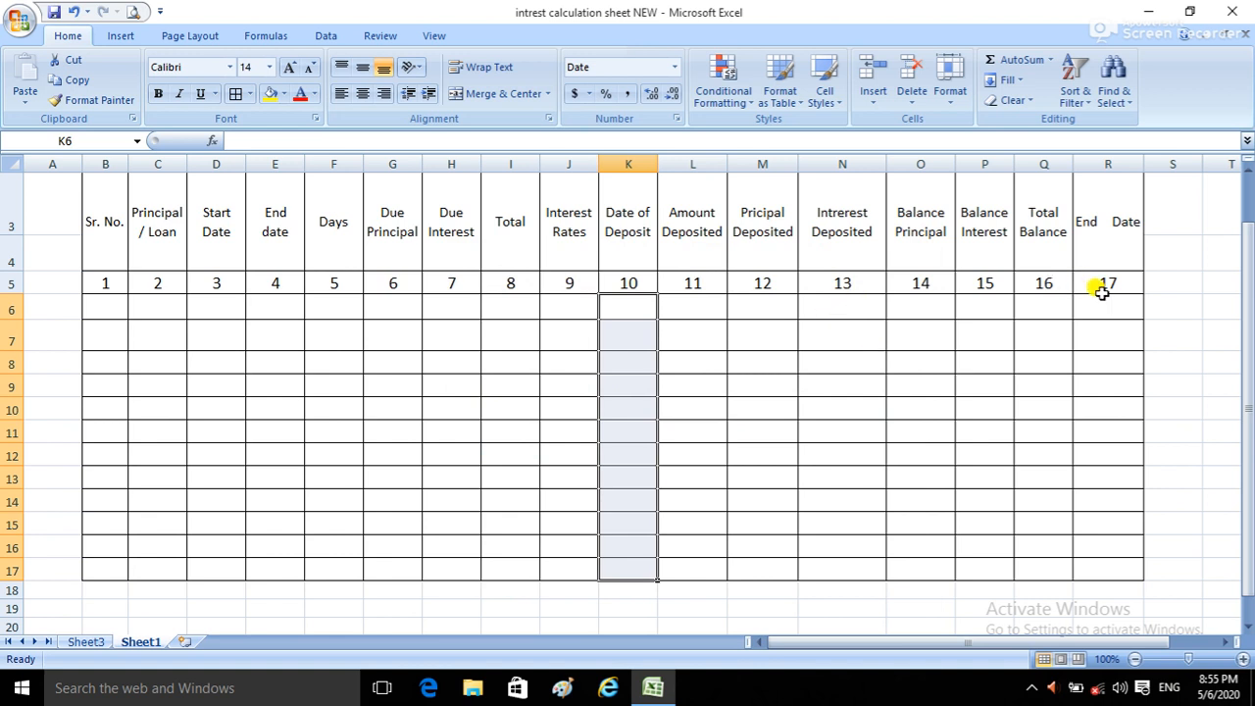
Step: Apply the custom date format m/d/yyyy to the final End Date cells, R6 through R17
{"action": "left_click_drag", "start_coordinate": [1101, 302], "coordinate": [1105, 563]}
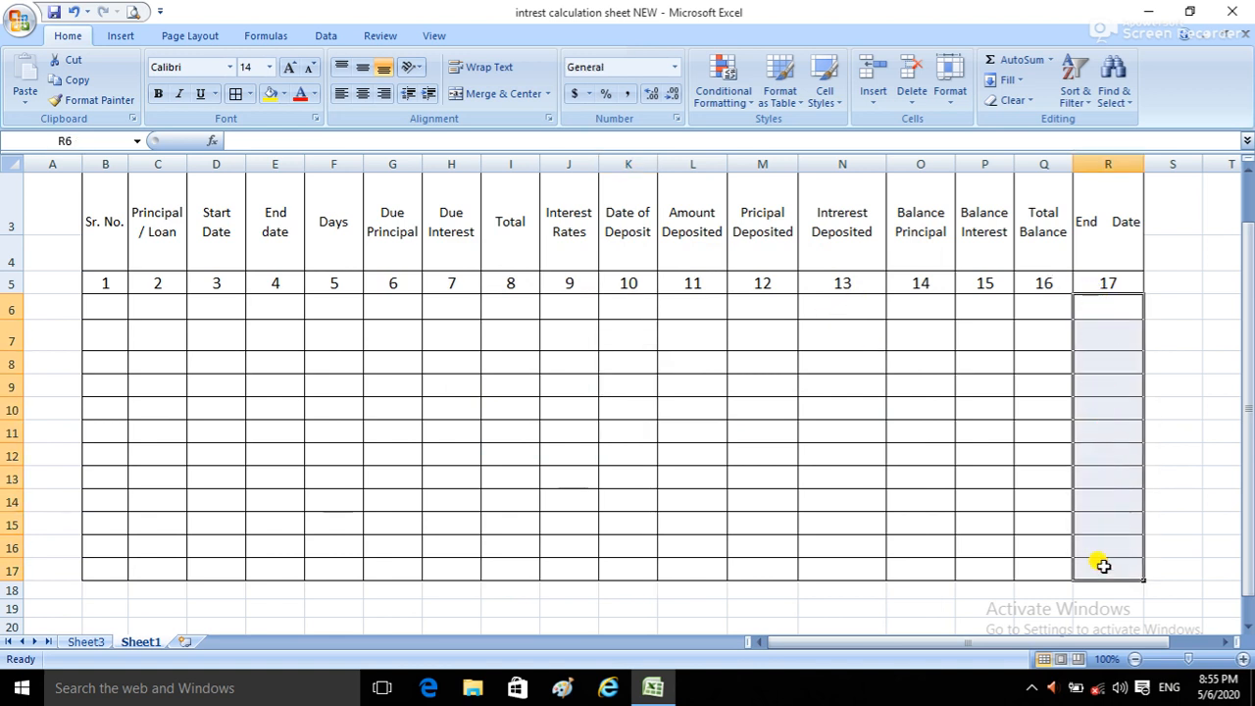
{"action": "right_click", "coordinate": [1105, 563]}
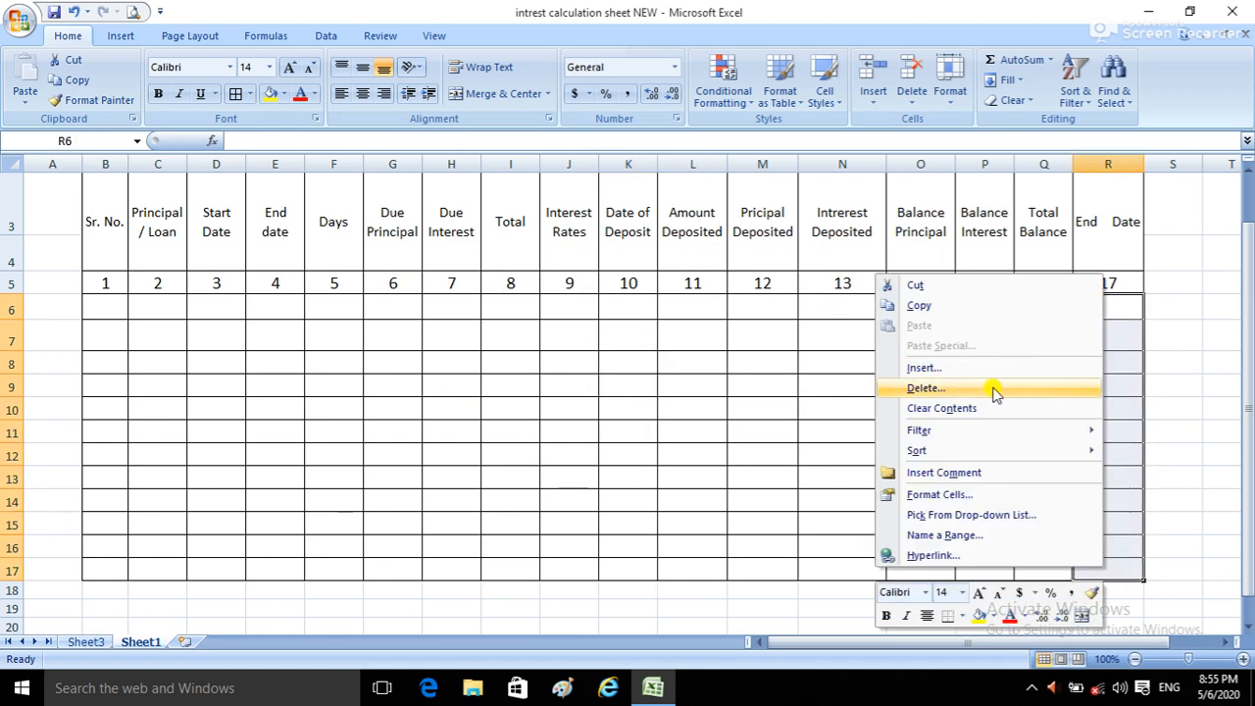
{"action": "left_click", "coordinate": [961, 496]}
{"action": "left_click", "coordinate": [768, 457]}
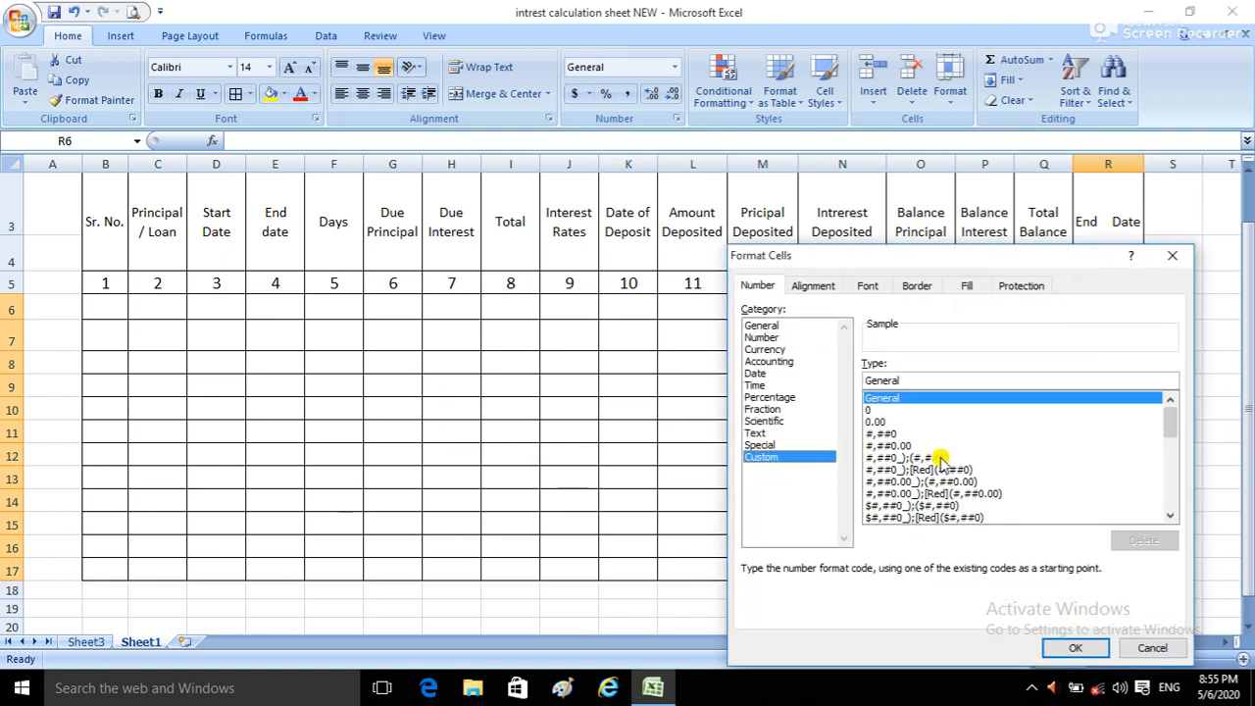
{"action": "left_click_drag", "start_coordinate": [1169, 419], "coordinate": [1169, 471]}
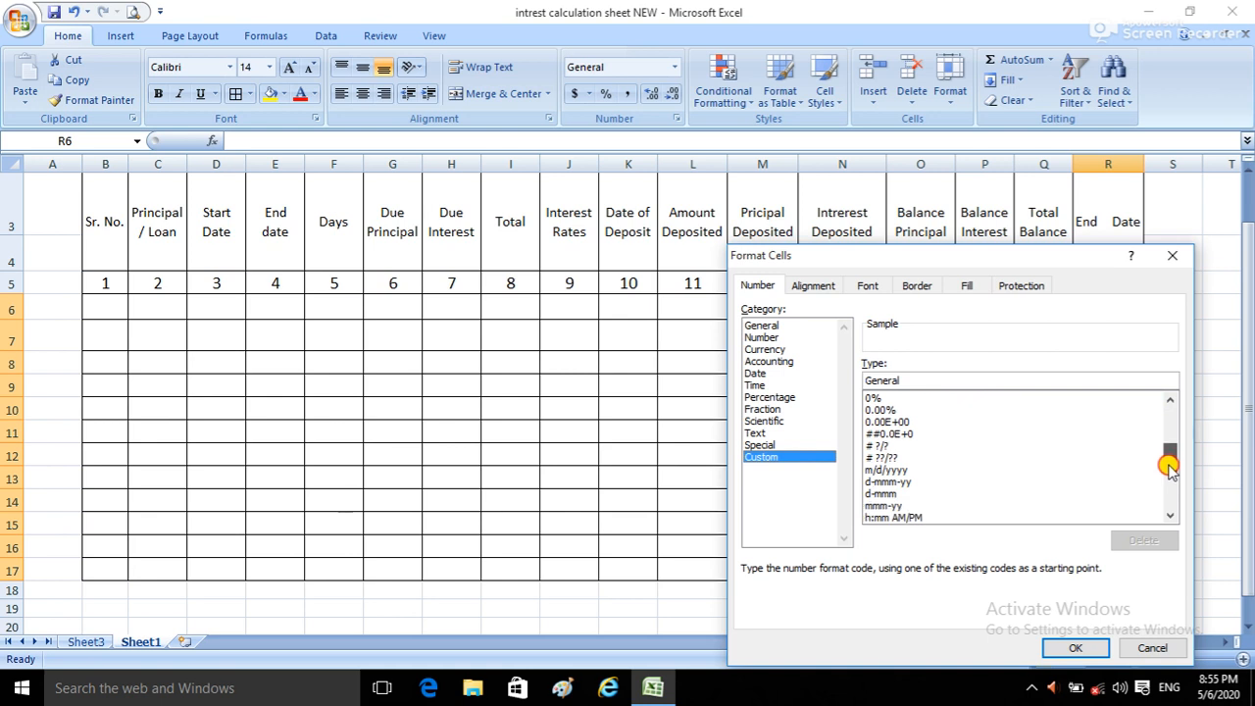
{"action": "left_click", "coordinate": [875, 458]}
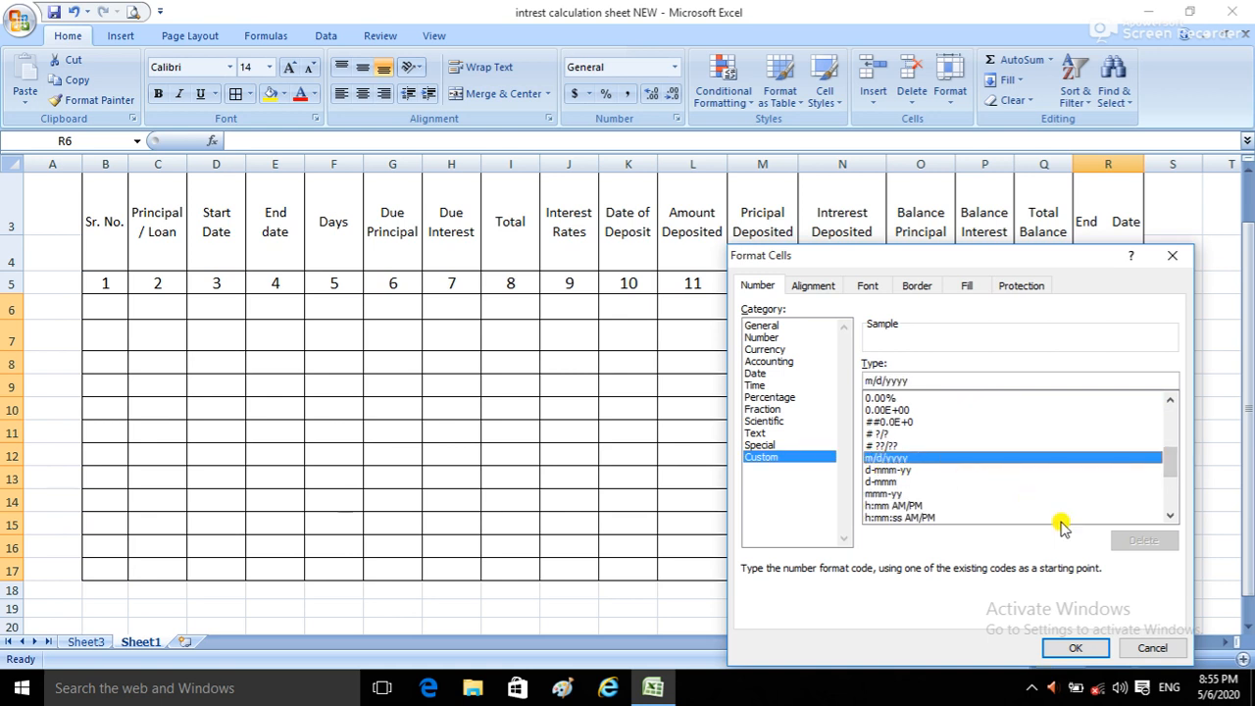
{"action": "left_click", "coordinate": [1076, 646]}
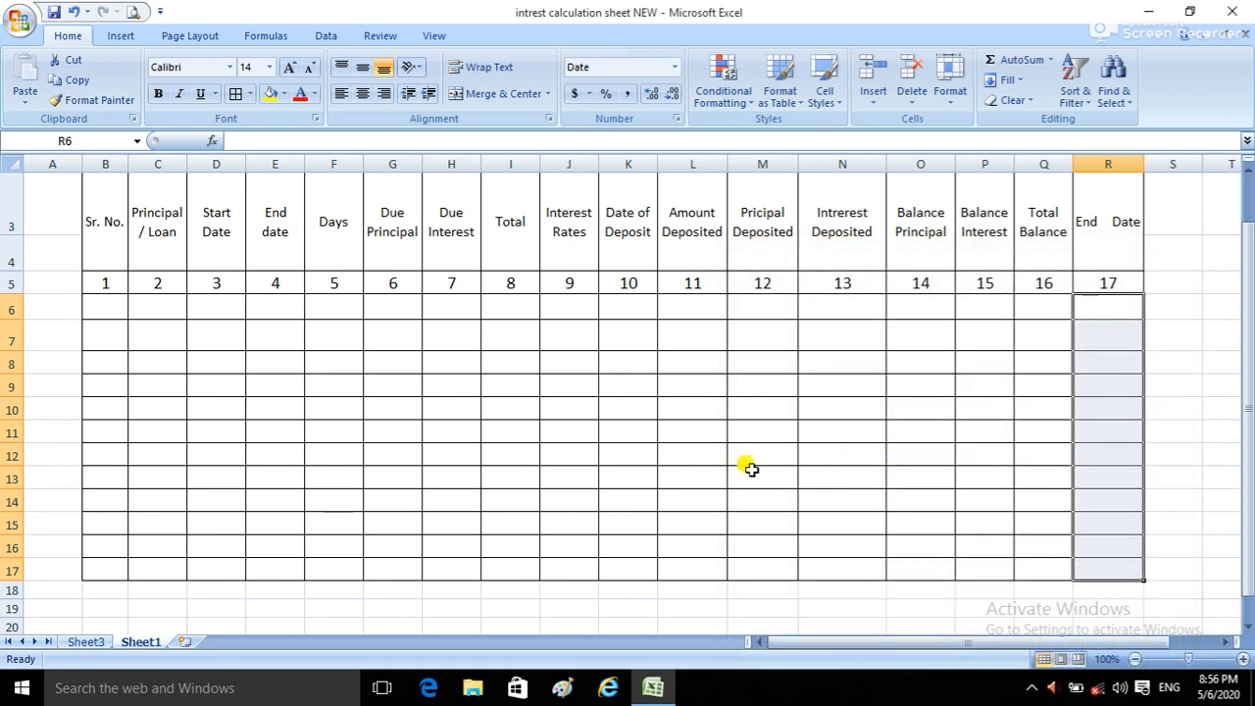
Step: Fill the date cells in rows 6 through 17 yellow: columns R, D and E, and K
{"action": "left_click", "coordinate": [1106, 304]}
{"action": "left_click_drag", "start_coordinate": [1106, 304], "coordinate": [1118, 571]}
{"action": "left_click", "coordinate": [268, 93]}
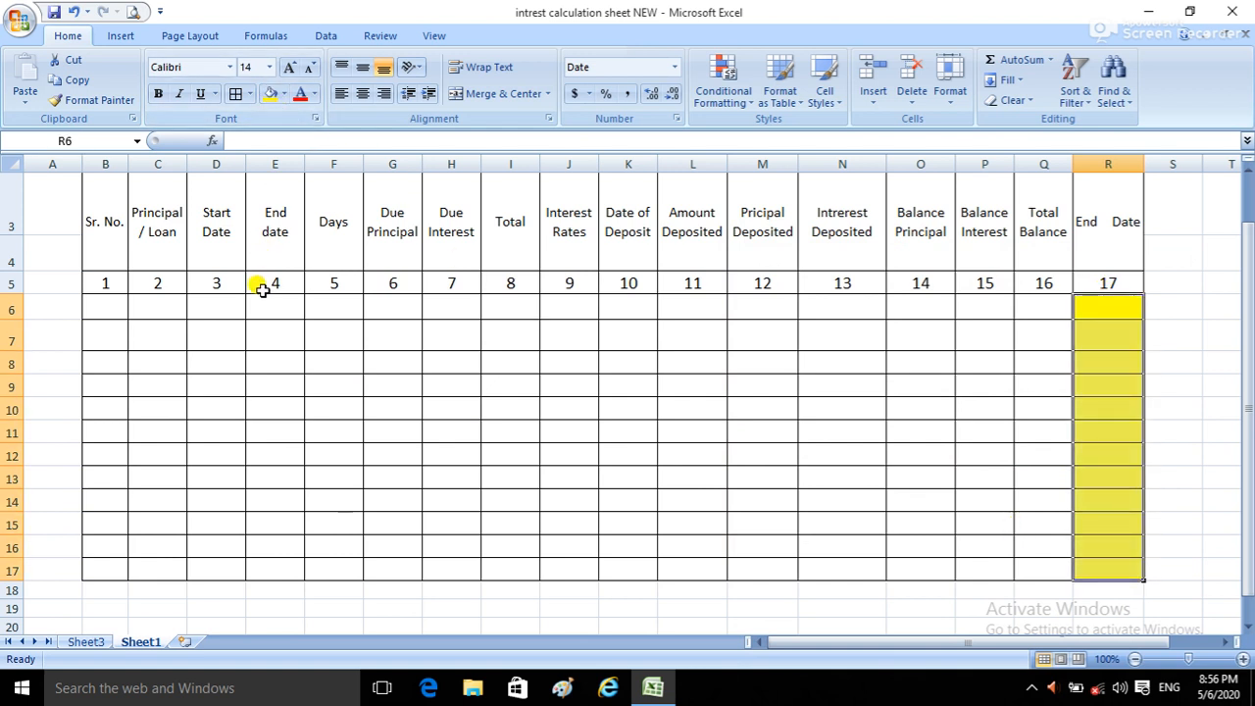
{"action": "left_click_drag", "start_coordinate": [258, 335], "coordinate": [257, 560]}
{"action": "left_click", "coordinate": [267, 94]}
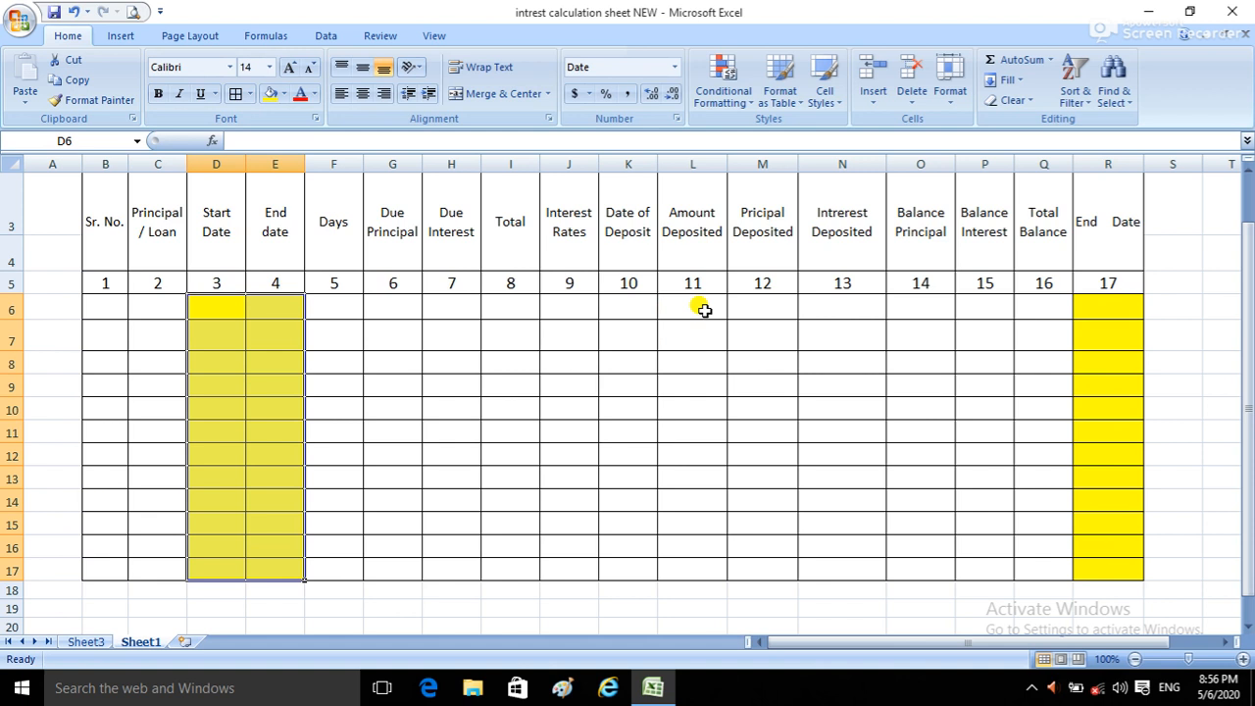
{"action": "left_click_drag", "start_coordinate": [608, 308], "coordinate": [617, 569]}
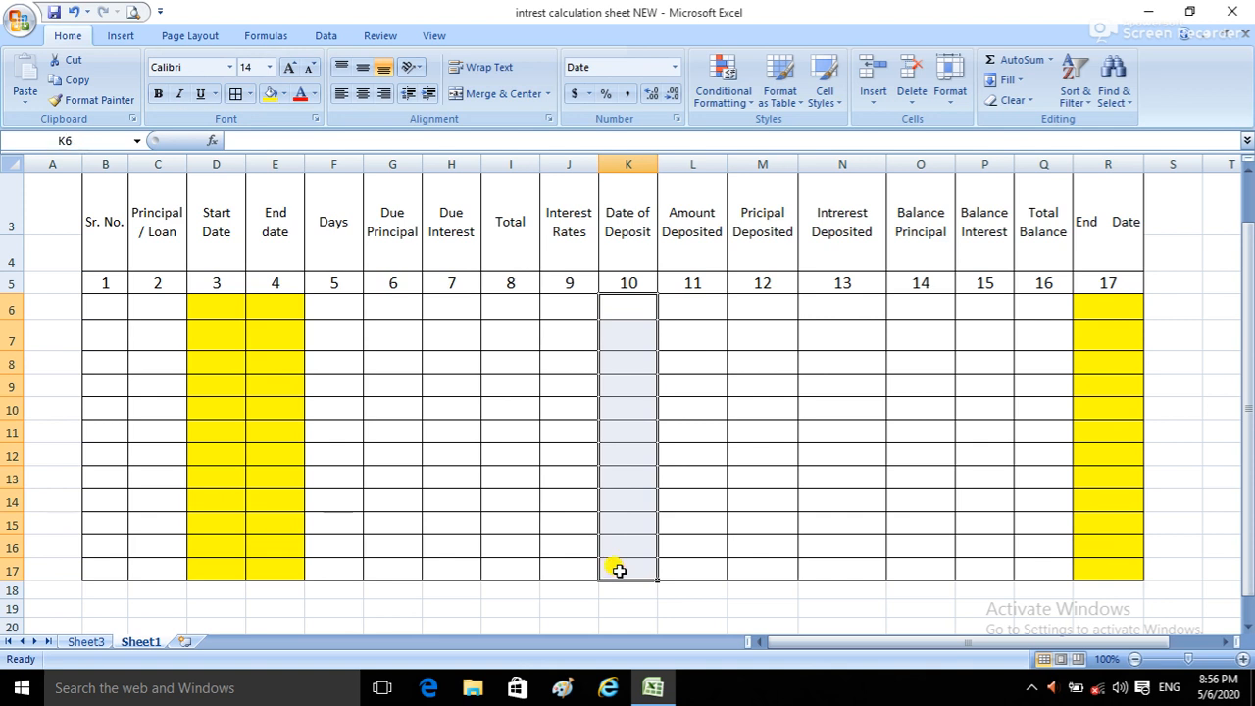
{"action": "right_click", "coordinate": [632, 447]}
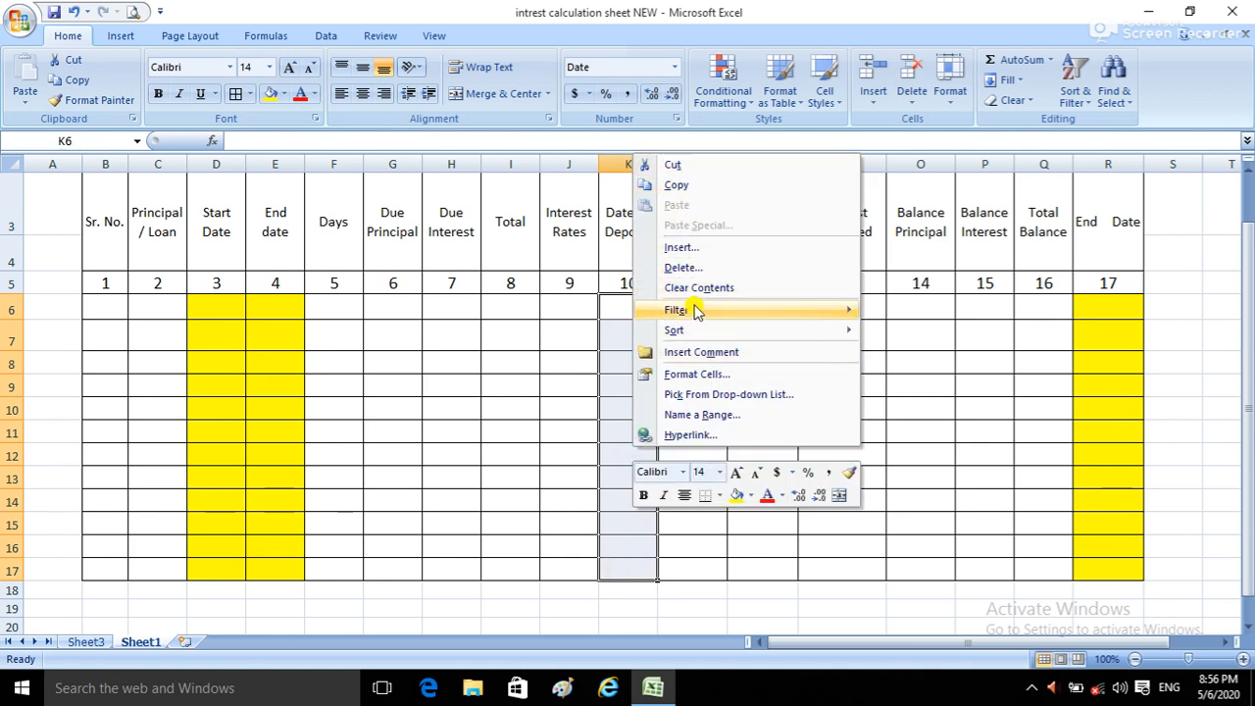
{"action": "mouse_move", "coordinate": [696, 310]}
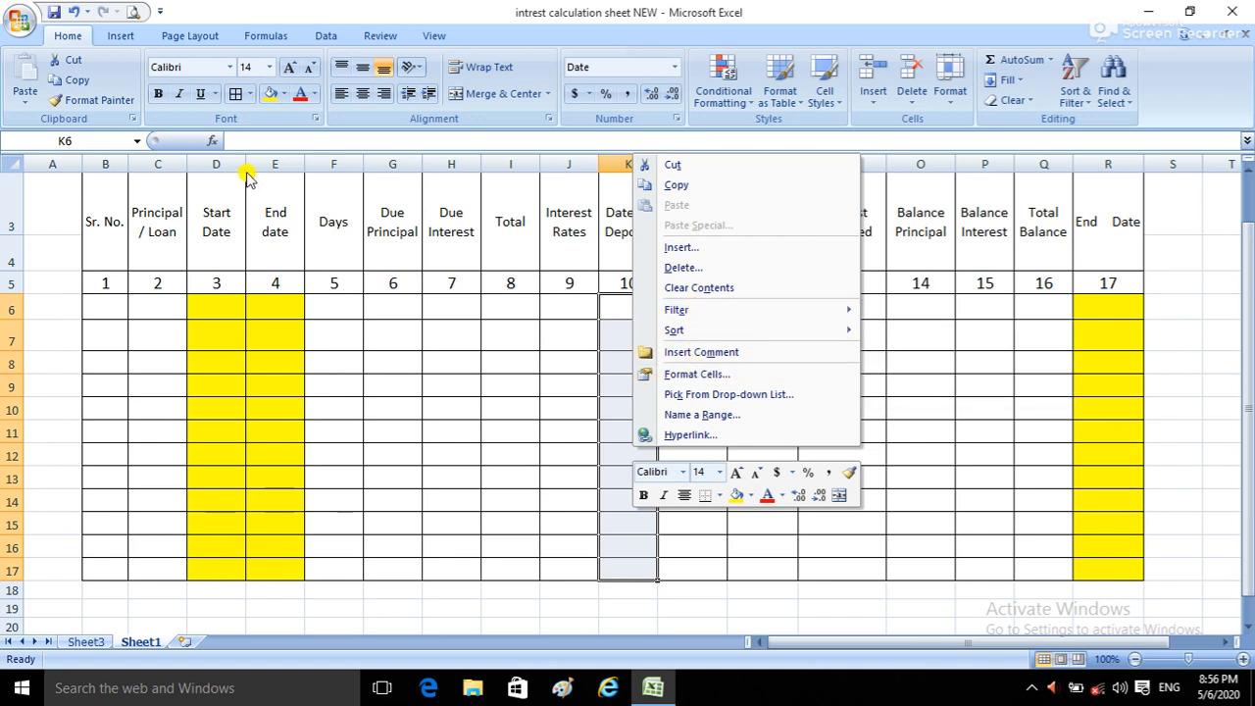
{"action": "left_click", "coordinate": [270, 93]}
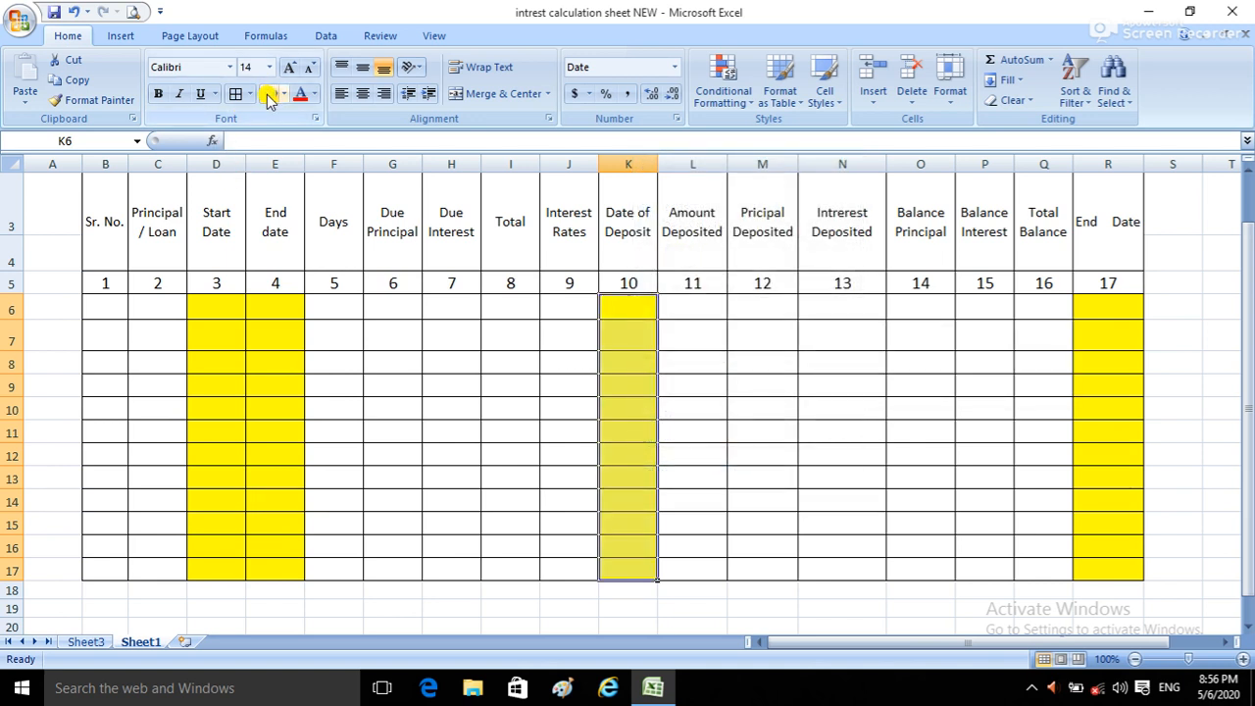
Step: Enter a Principal / Loan amount of 10000 in cell C6
{"action": "left_click", "coordinate": [330, 307]}
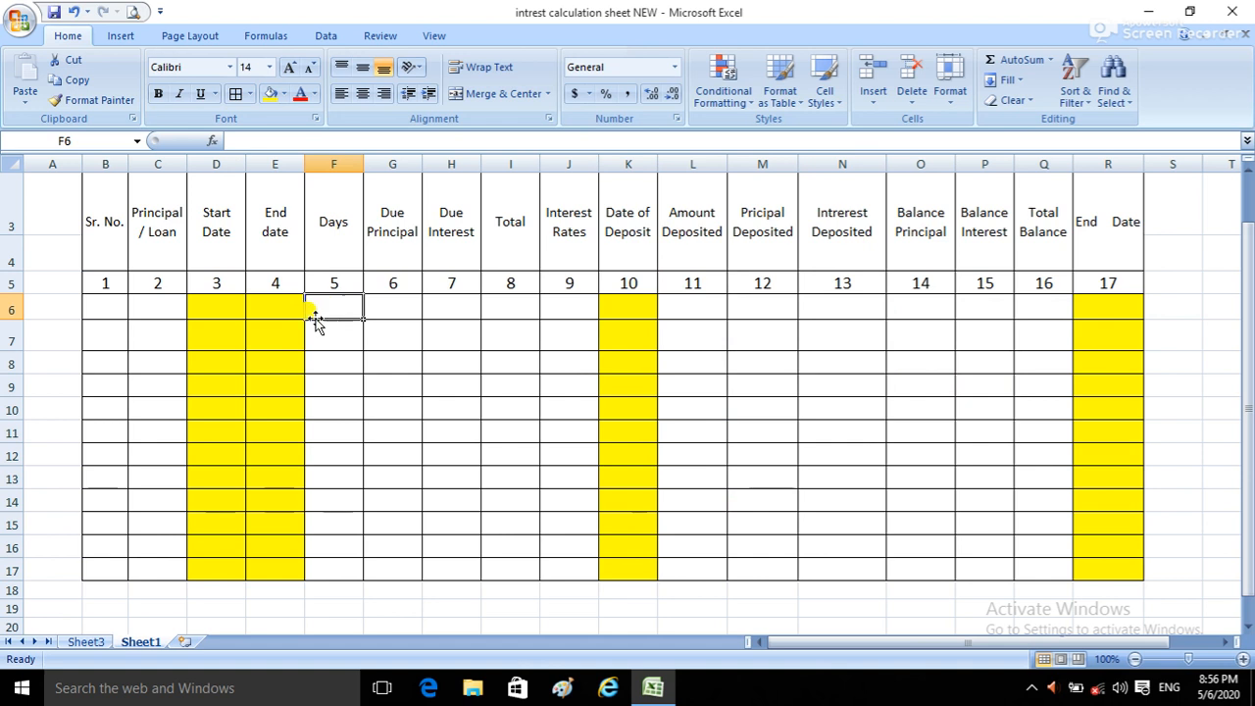
{"action": "left_click", "coordinate": [216, 309]}
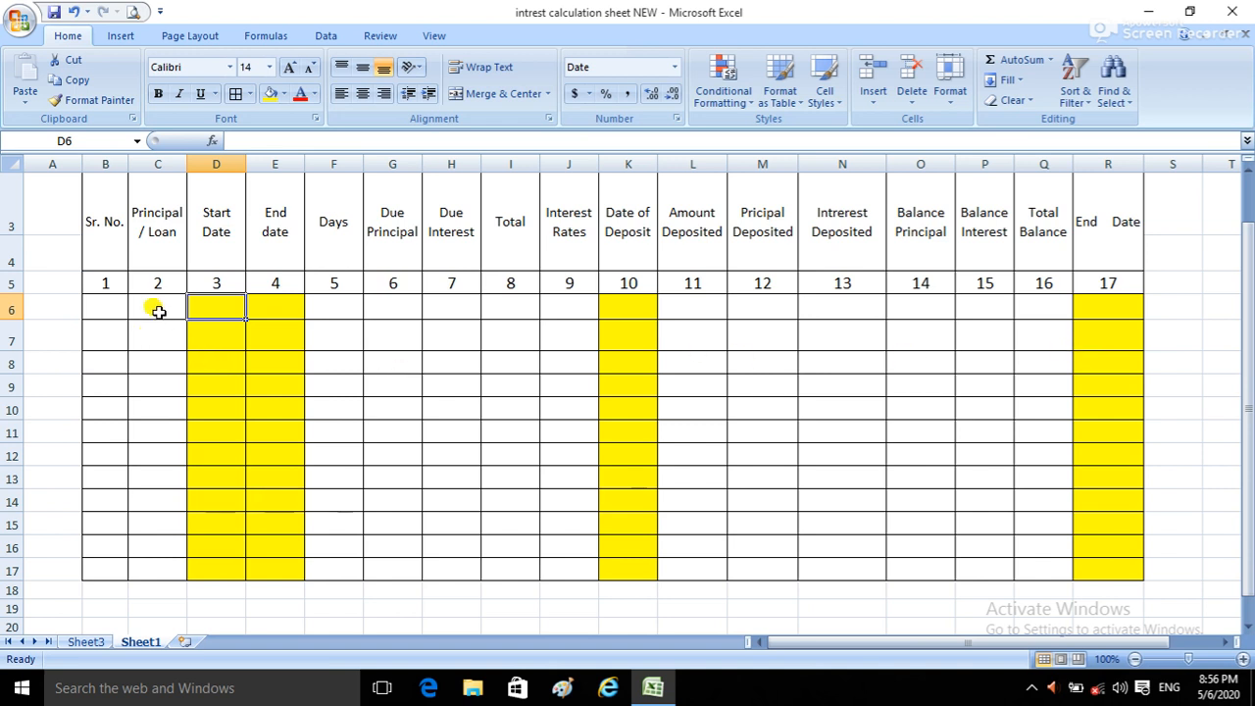
{"action": "left_click", "coordinate": [159, 311]}
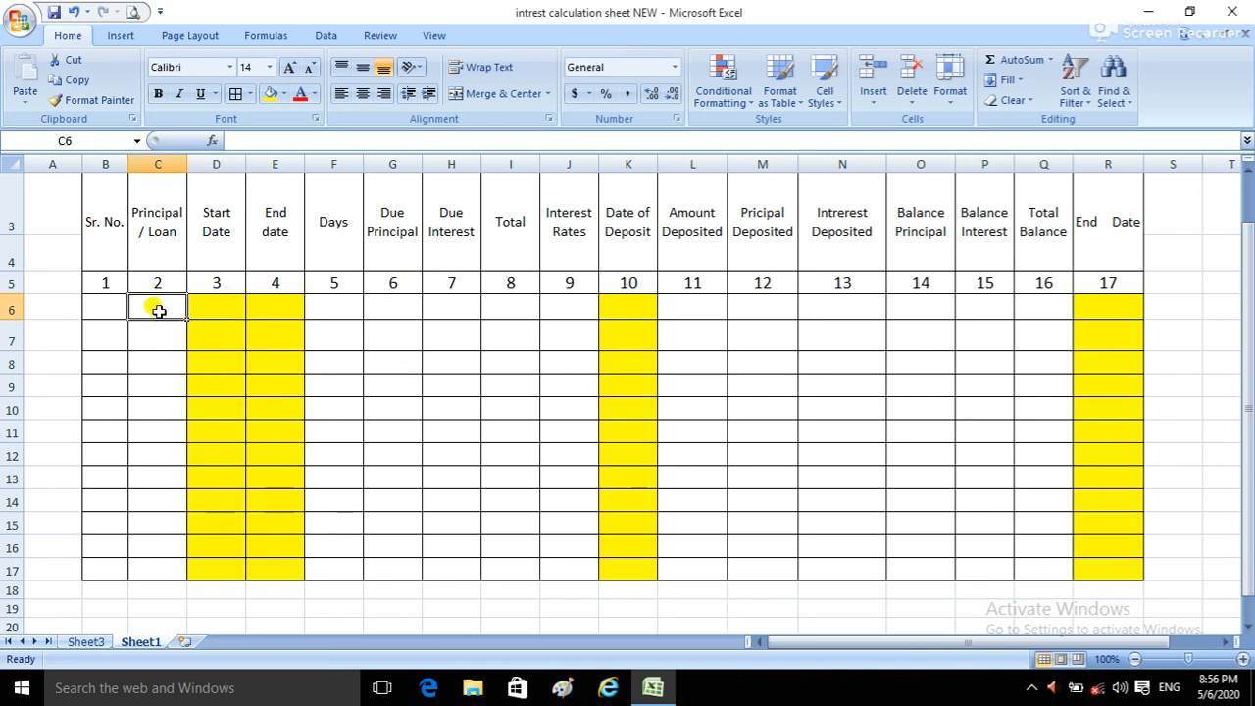
{"action": "type", "text": "100"}
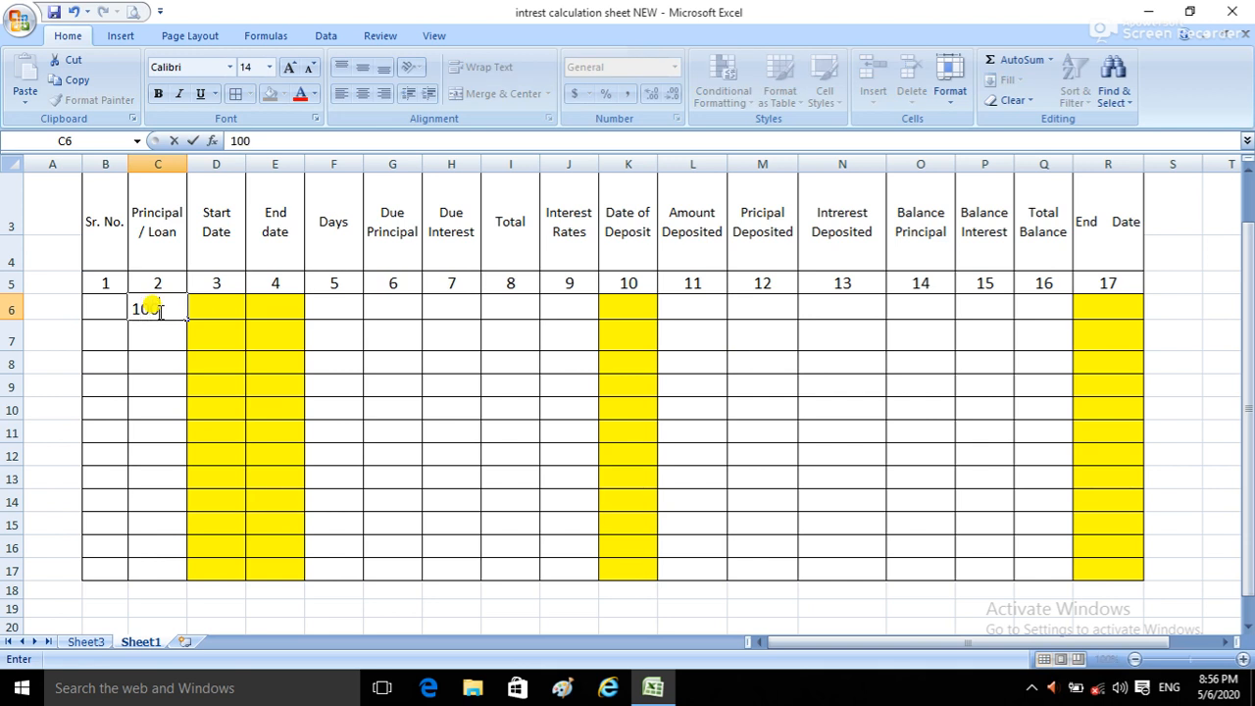
{"action": "type", "text": "00"}
{"action": "key", "text": "Tab"}
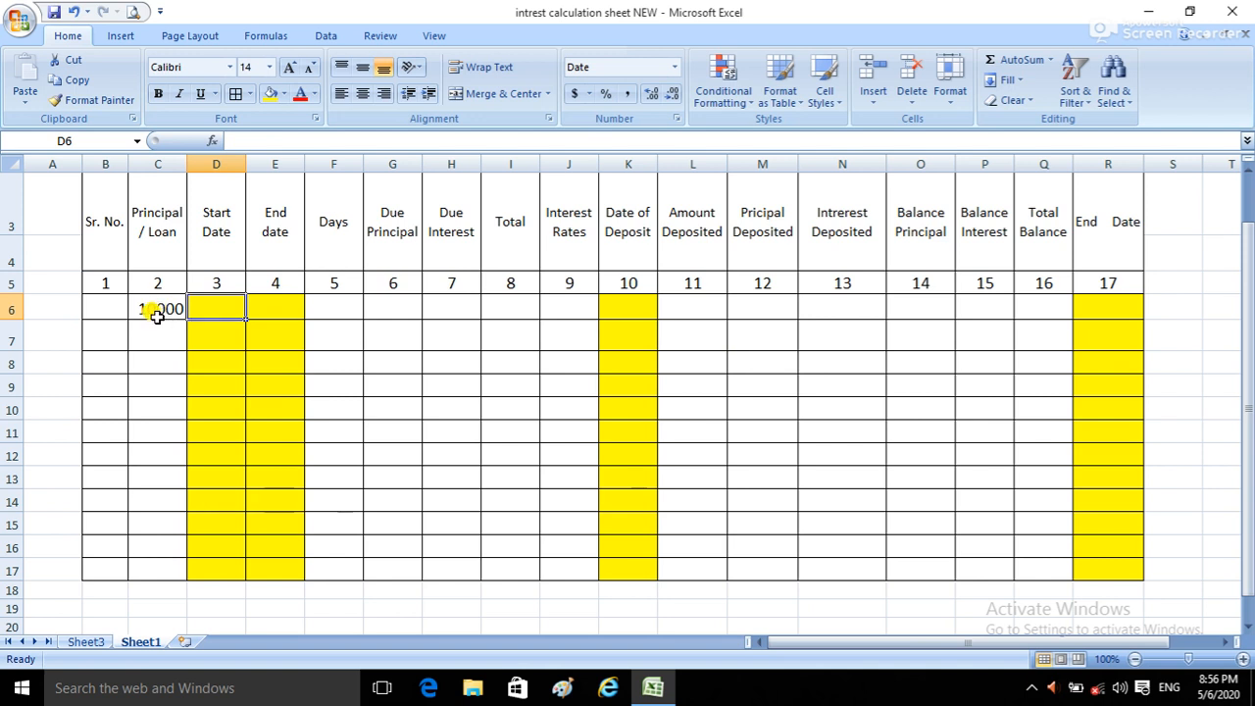
{"action": "left_click", "coordinate": [155, 310]}
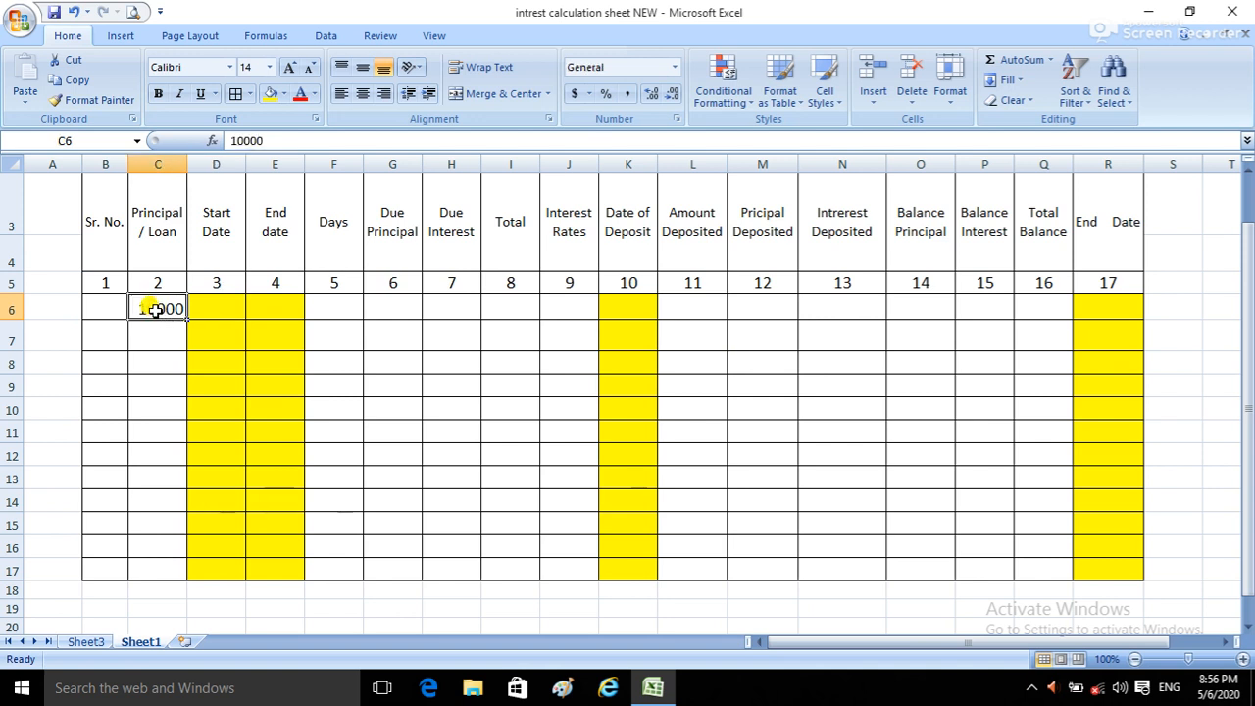
Step: Enter the Start Date 04/15/2019 in cell D6
{"action": "left_click", "coordinate": [208, 300]}
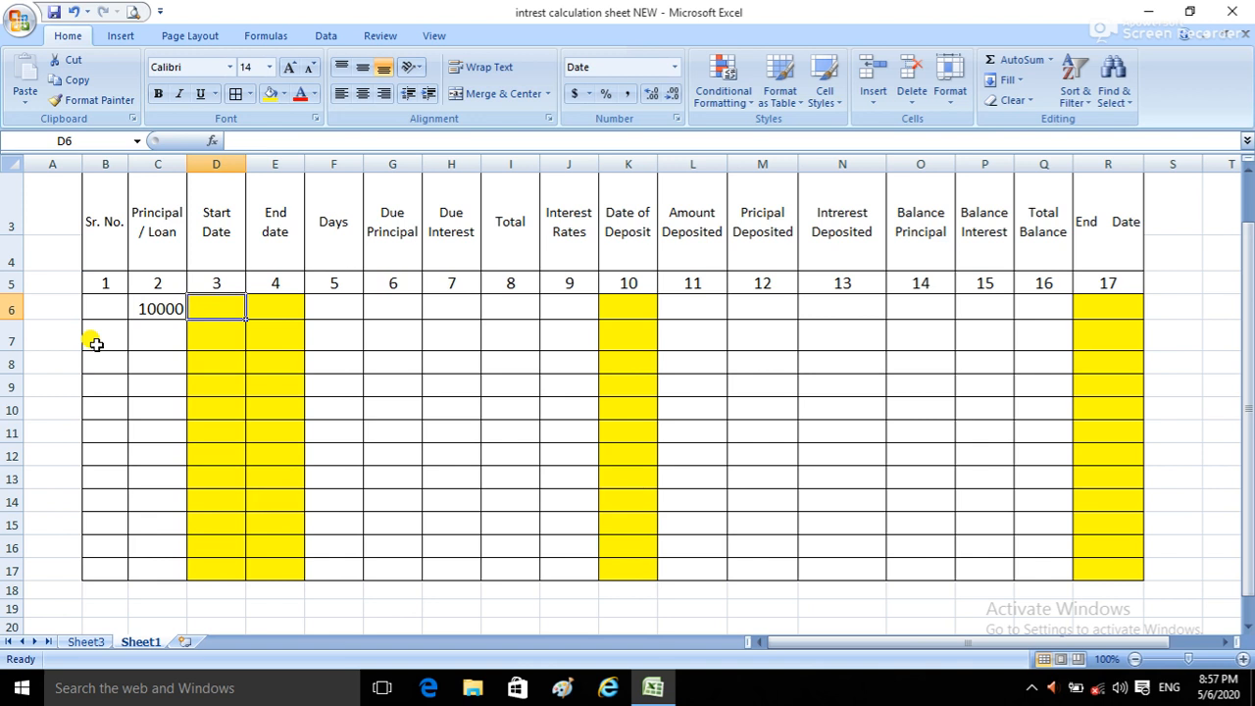
{"action": "type", "text": "04/"}
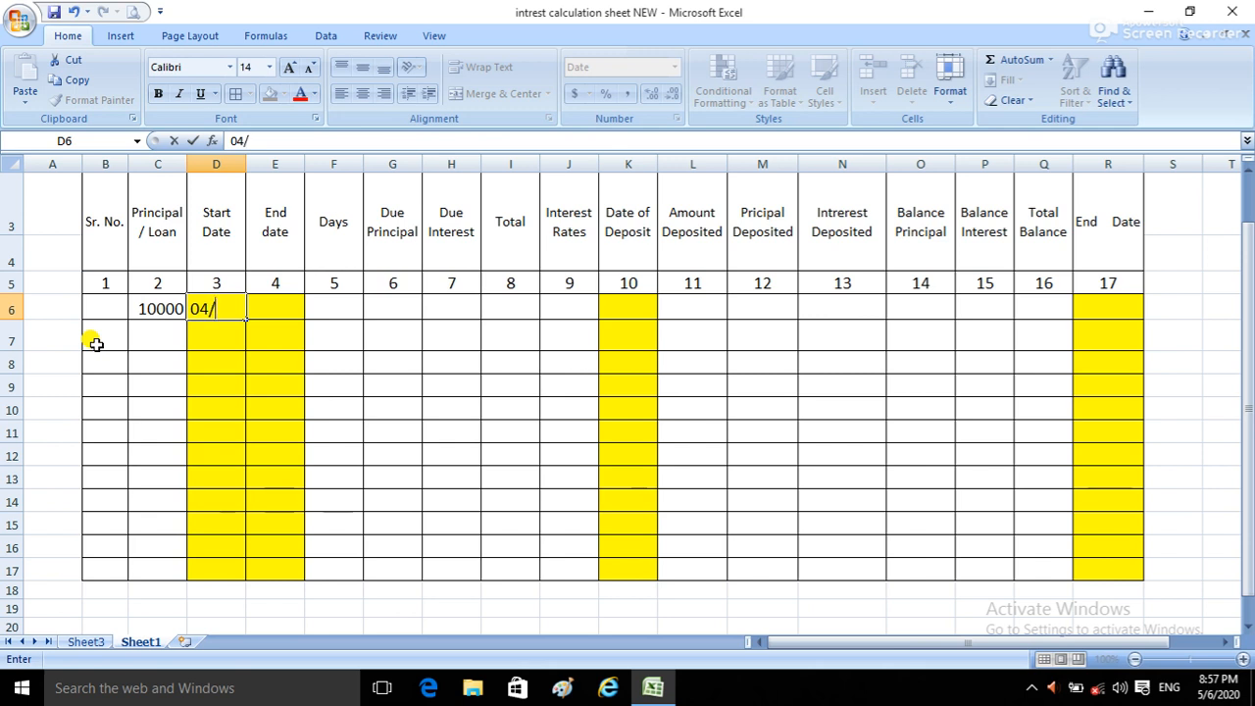
{"action": "type", "text": "15/2019"}
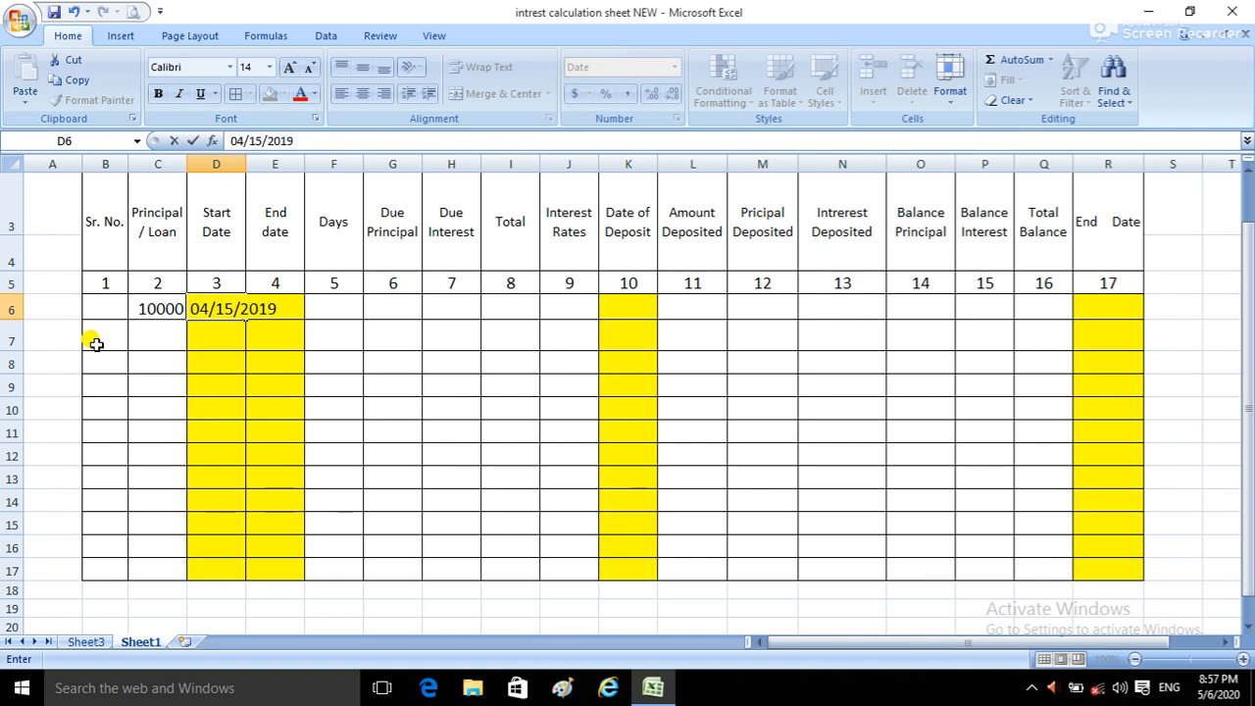
{"action": "key", "text": "Tab"}
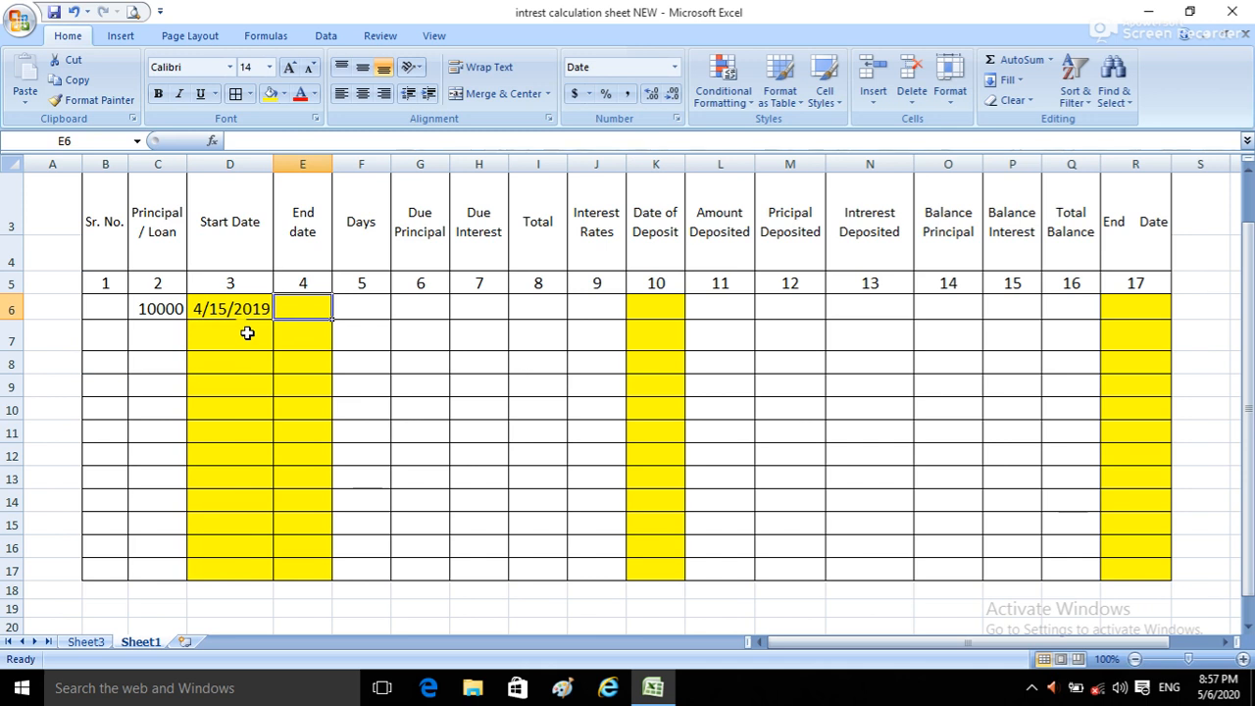
Step: Set the font size of the table's entry cells, B6 through R17, to 12
{"action": "mouse_move", "coordinate": [110, 305]}
{"action": "left_mouse_down"}
{"action": "mouse_move", "coordinate": [1022, 476]}
{"action": "mouse_move", "coordinate": [1119, 569]}
{"action": "left_mouse_up"}
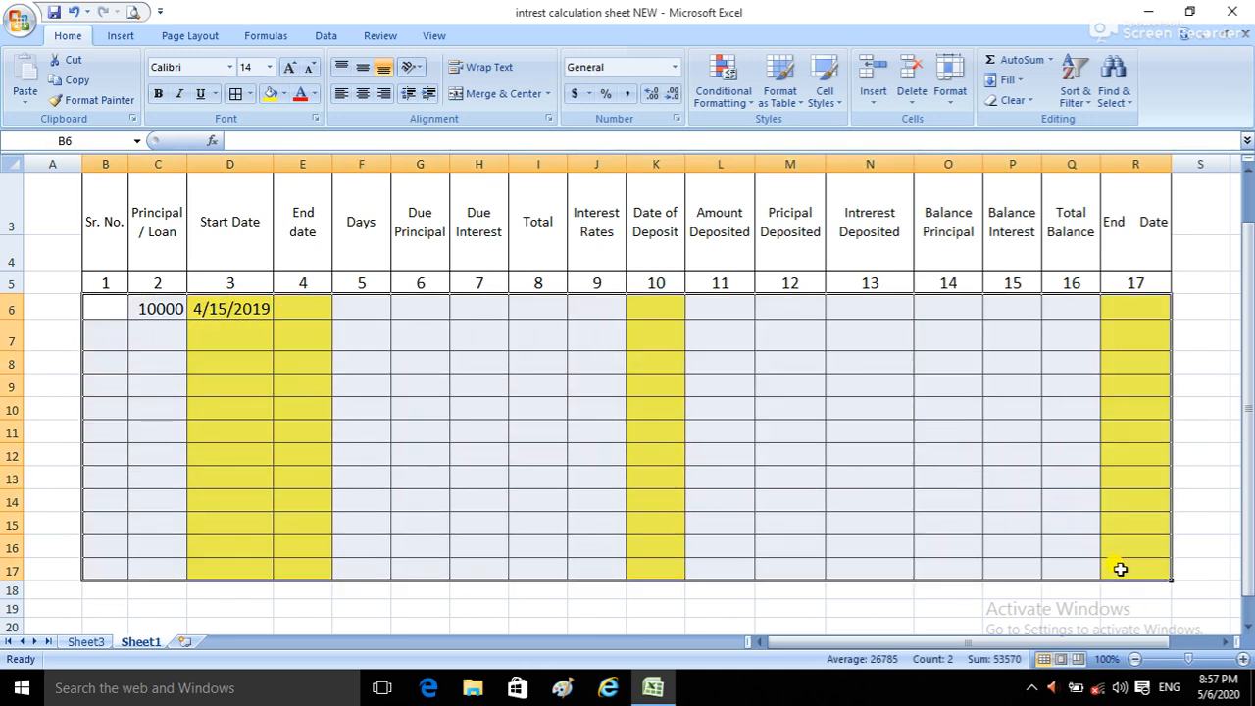
{"action": "left_click", "coordinate": [268, 67]}
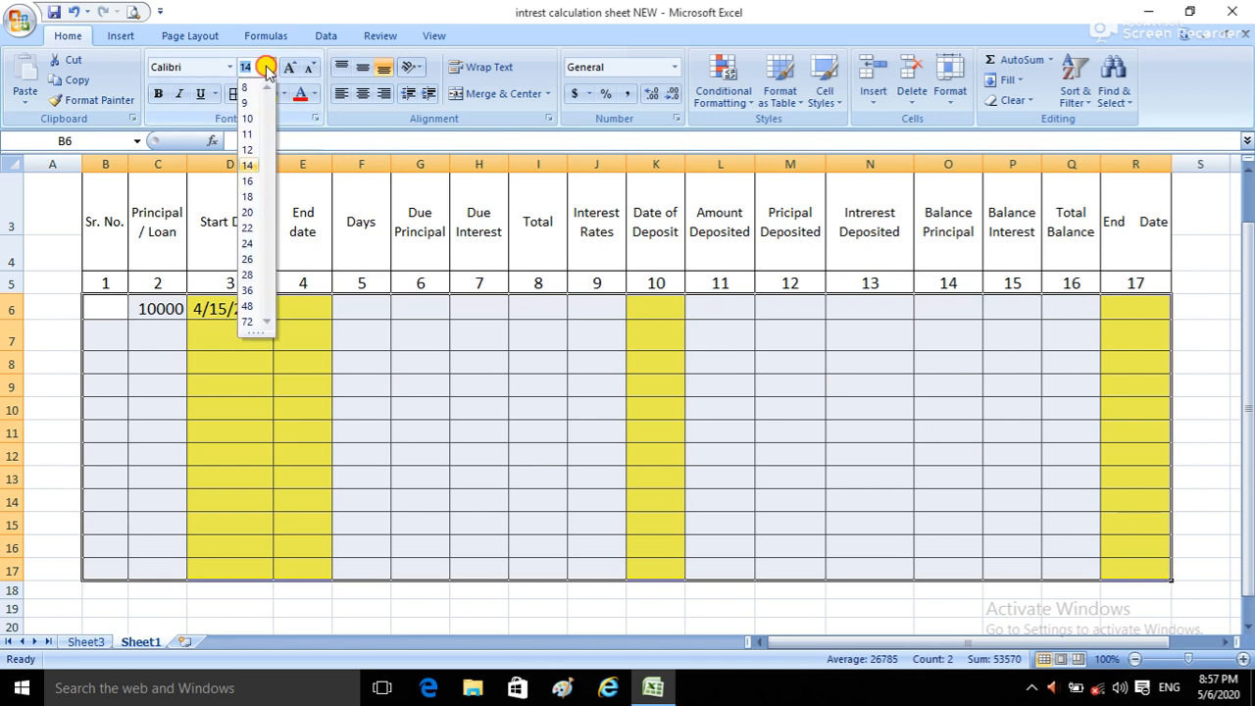
{"action": "left_click", "coordinate": [257, 149]}
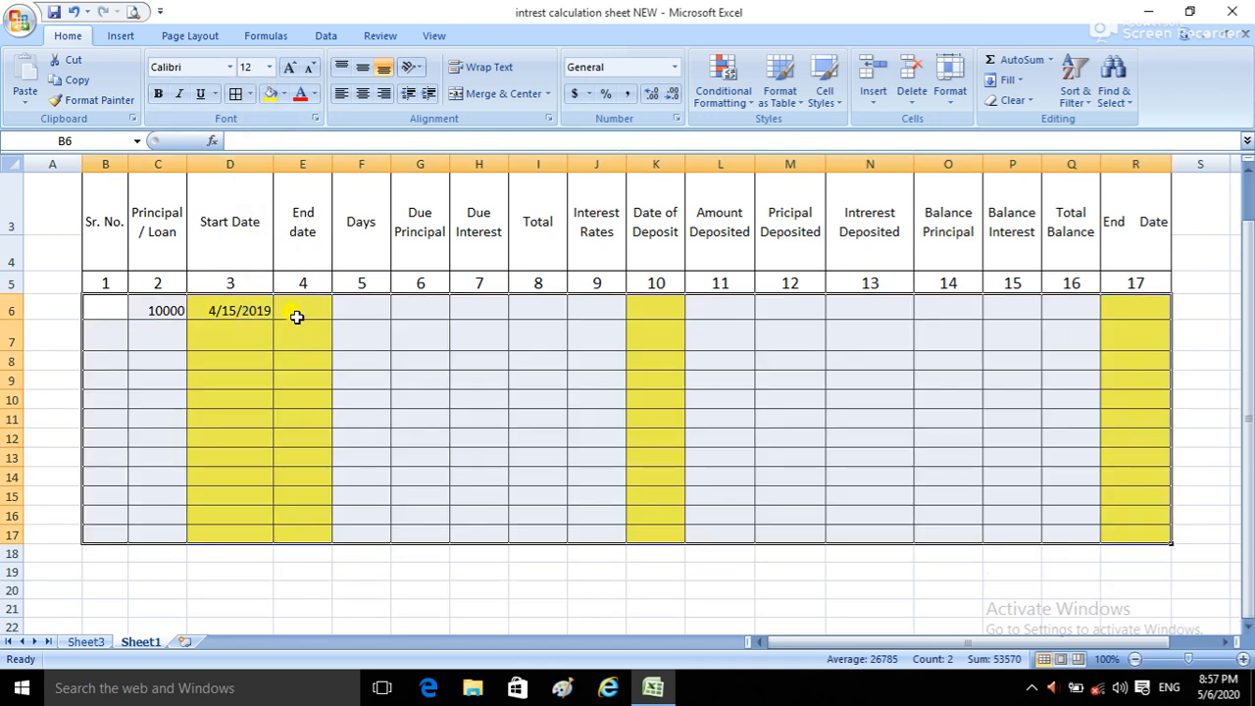
{"action": "left_click", "coordinate": [297, 317]}
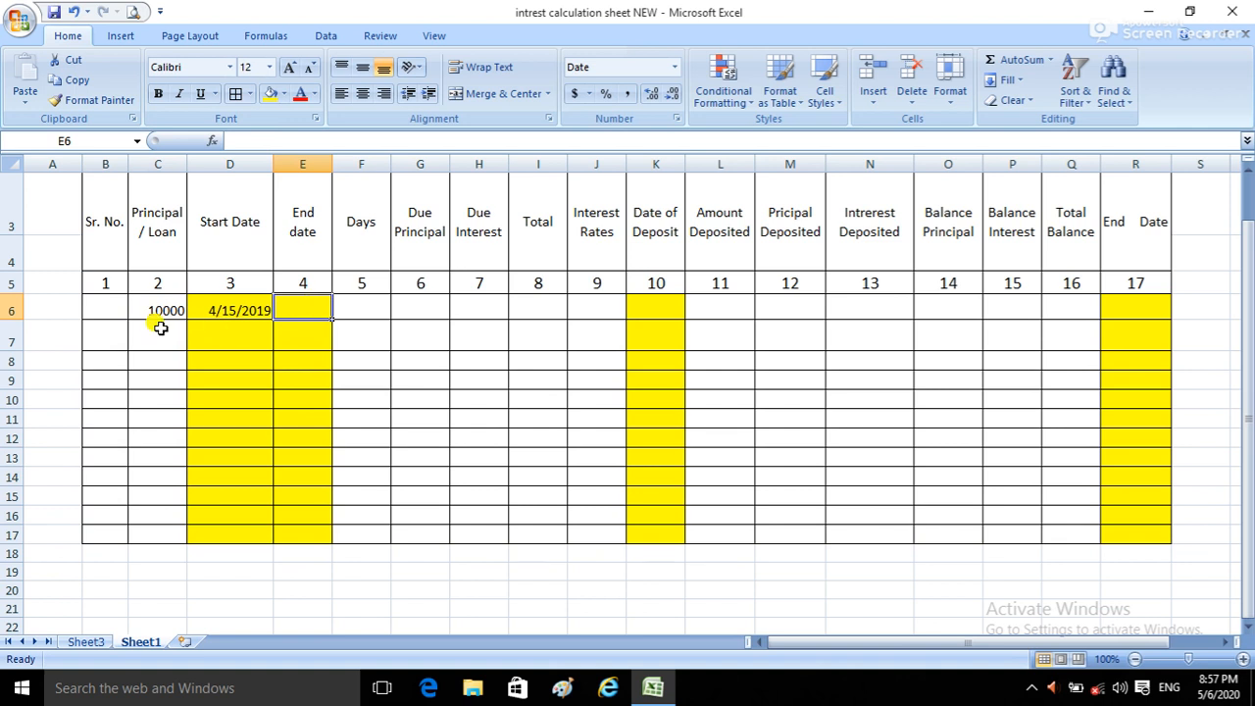
Step: Fill the first row's principal and Start Date cells, C6 and D6, with the standard red color
{"action": "left_click_drag", "start_coordinate": [154, 313], "coordinate": [217, 308]}
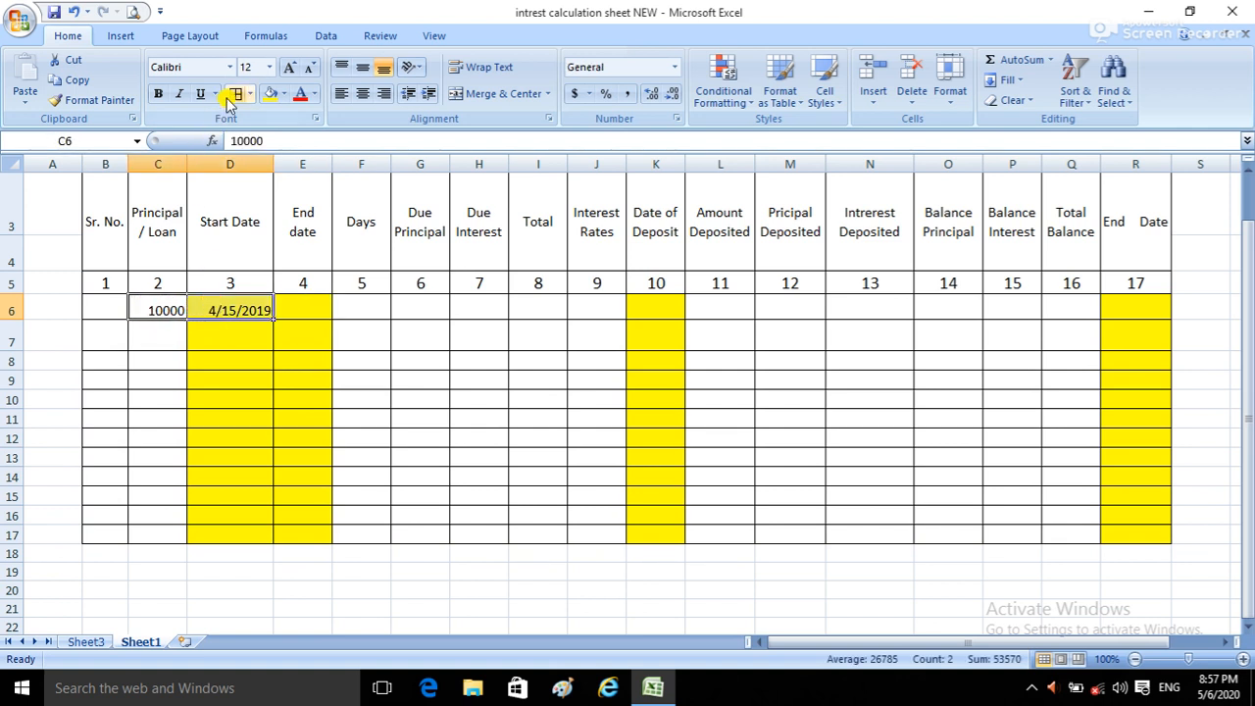
{"action": "left_click", "coordinate": [282, 95]}
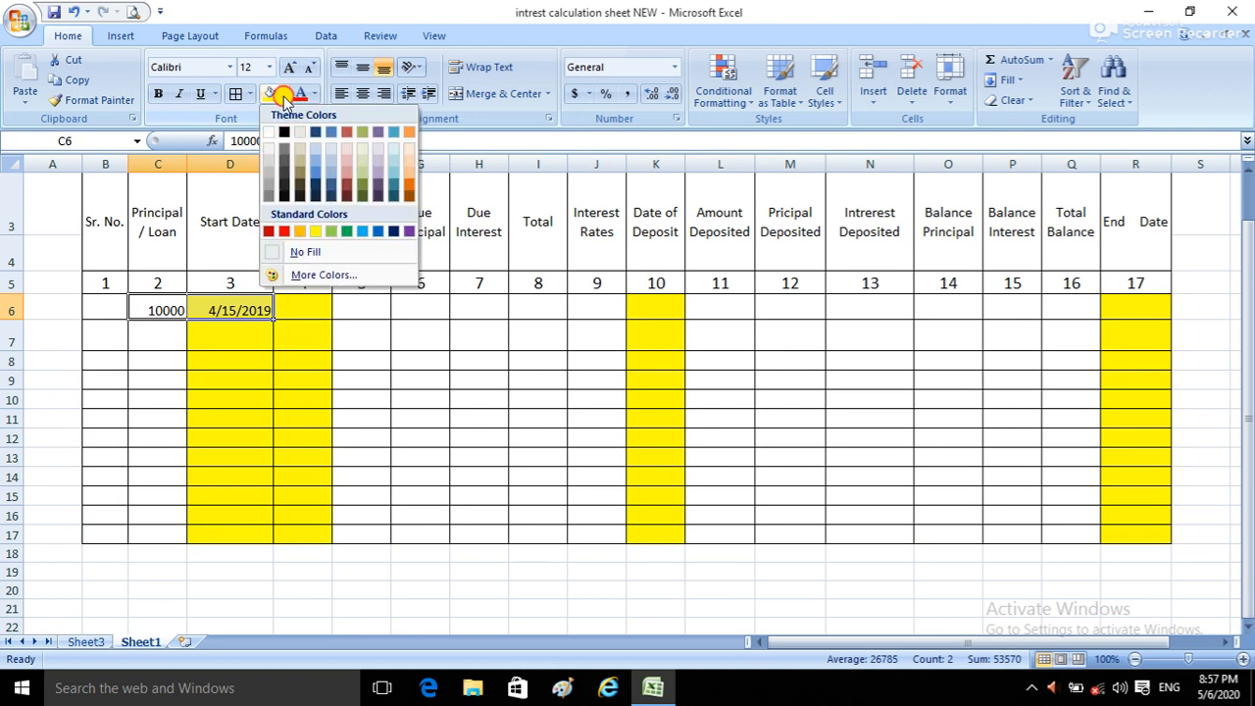
{"action": "left_click", "coordinate": [283, 232]}
{"action": "left_click", "coordinate": [143, 361]}
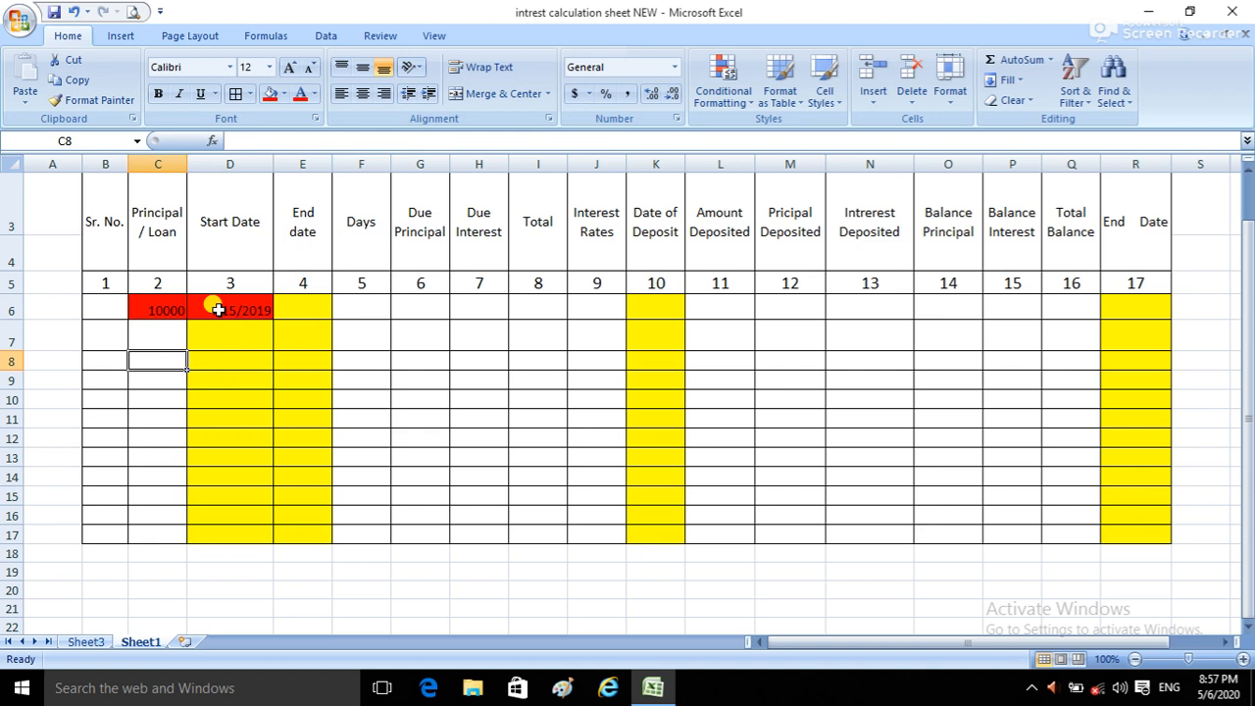
Step: Apply the same red fill to the Interest Rates cell J6 and the final End Date cell R6
{"action": "left_click", "coordinate": [605, 306]}
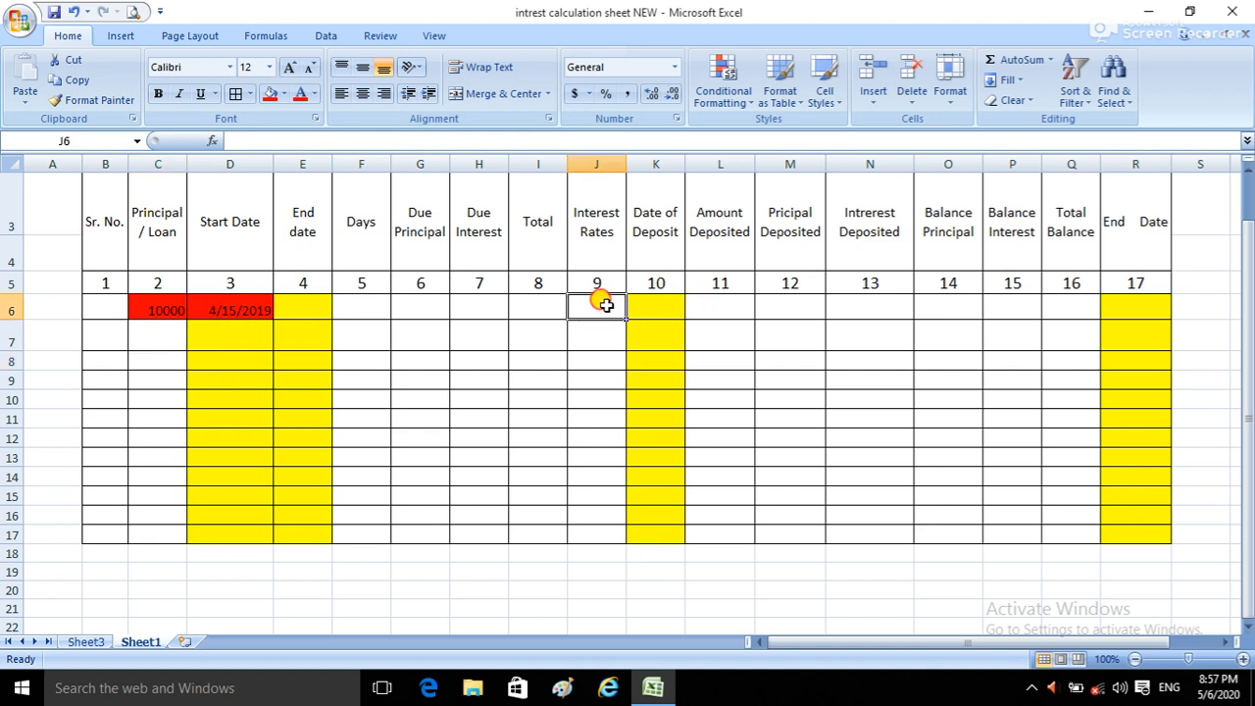
{"action": "left_click", "coordinate": [268, 95]}
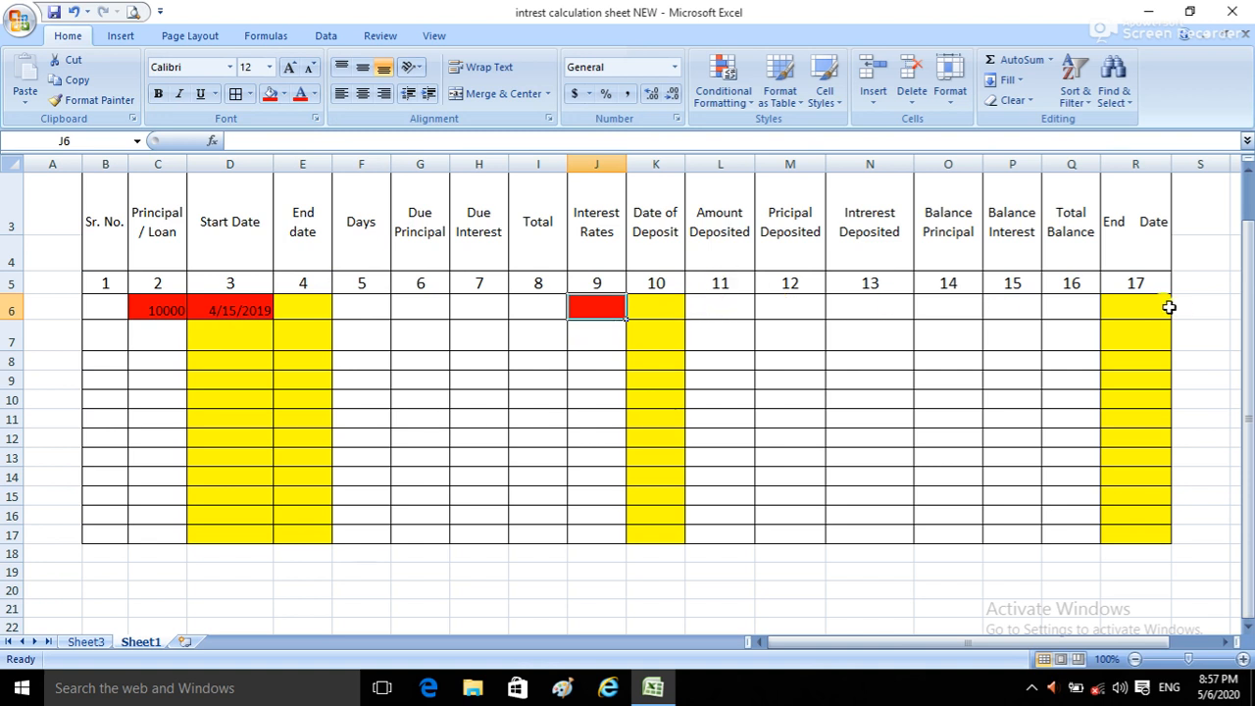
{"action": "left_click", "coordinate": [1125, 304]}
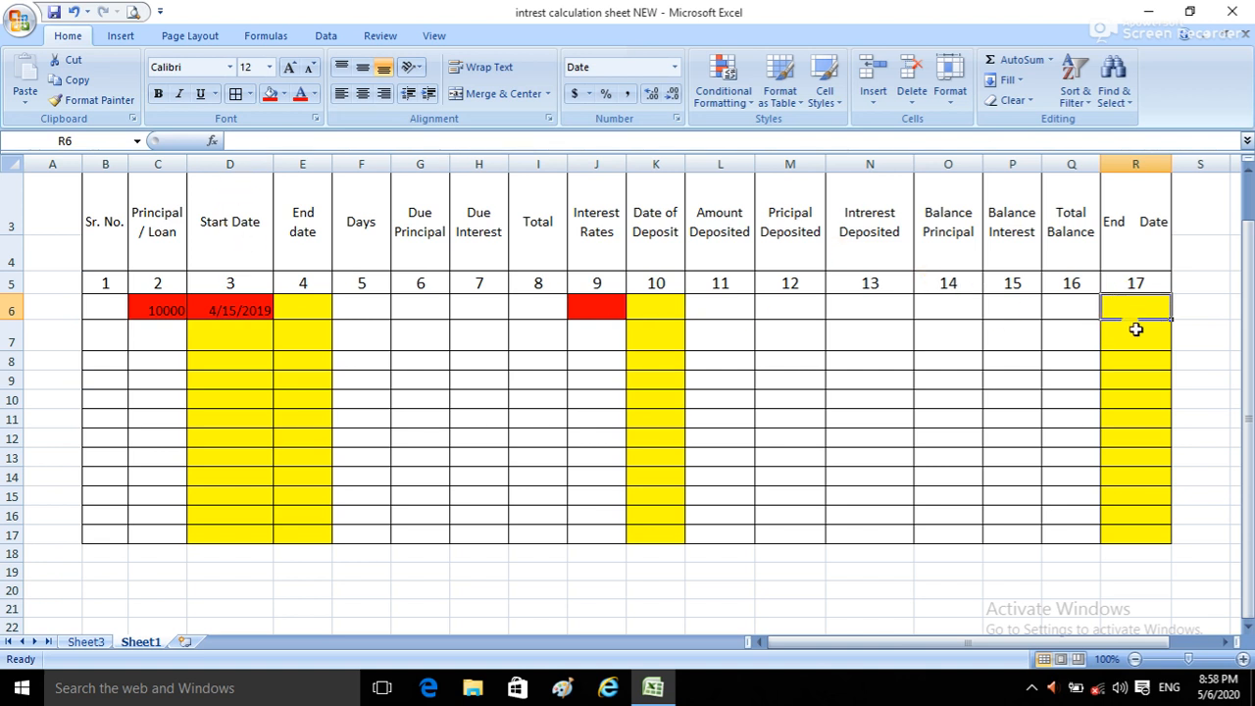
{"action": "left_click", "coordinate": [270, 96]}
{"action": "left_click", "coordinate": [271, 96]}
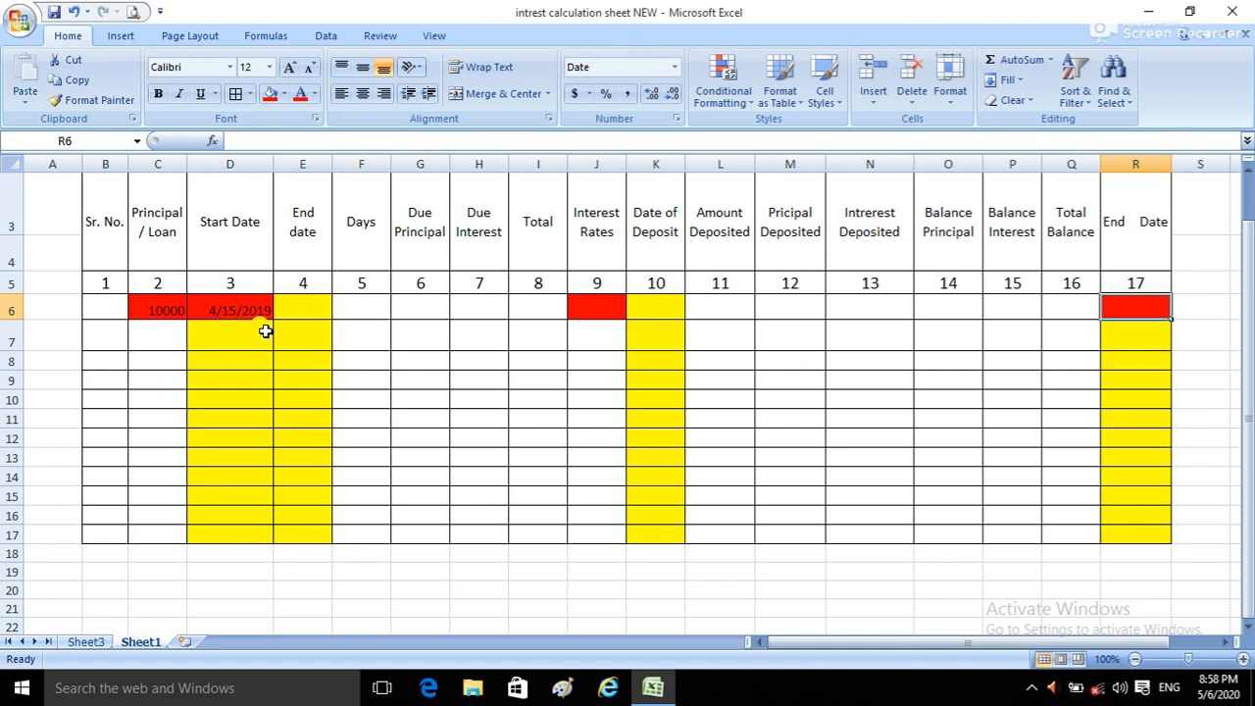
Step: Widen the first End date column, E, and change the Start Date in cell D6 to 7/15/2019
{"action": "left_click_drag", "start_coordinate": [332, 161], "coordinate": [349, 160]}
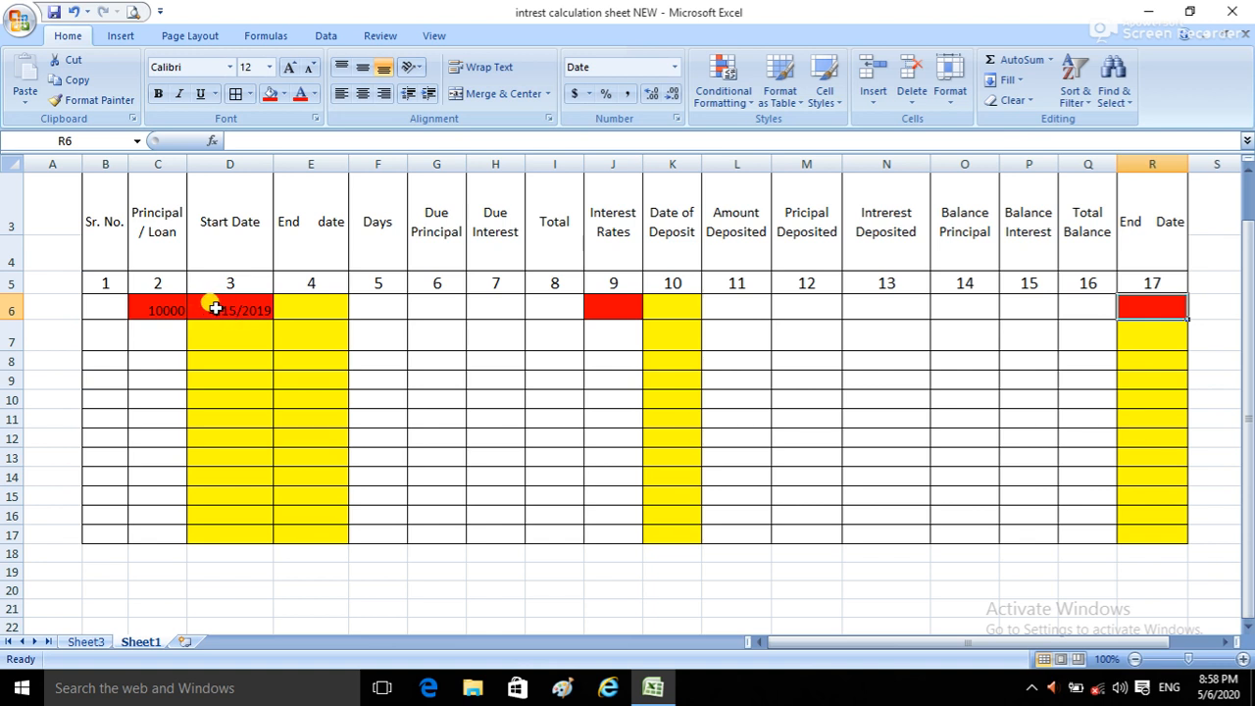
{"action": "left_click", "coordinate": [215, 309]}
{"action": "double_click", "coordinate": [212, 310]}
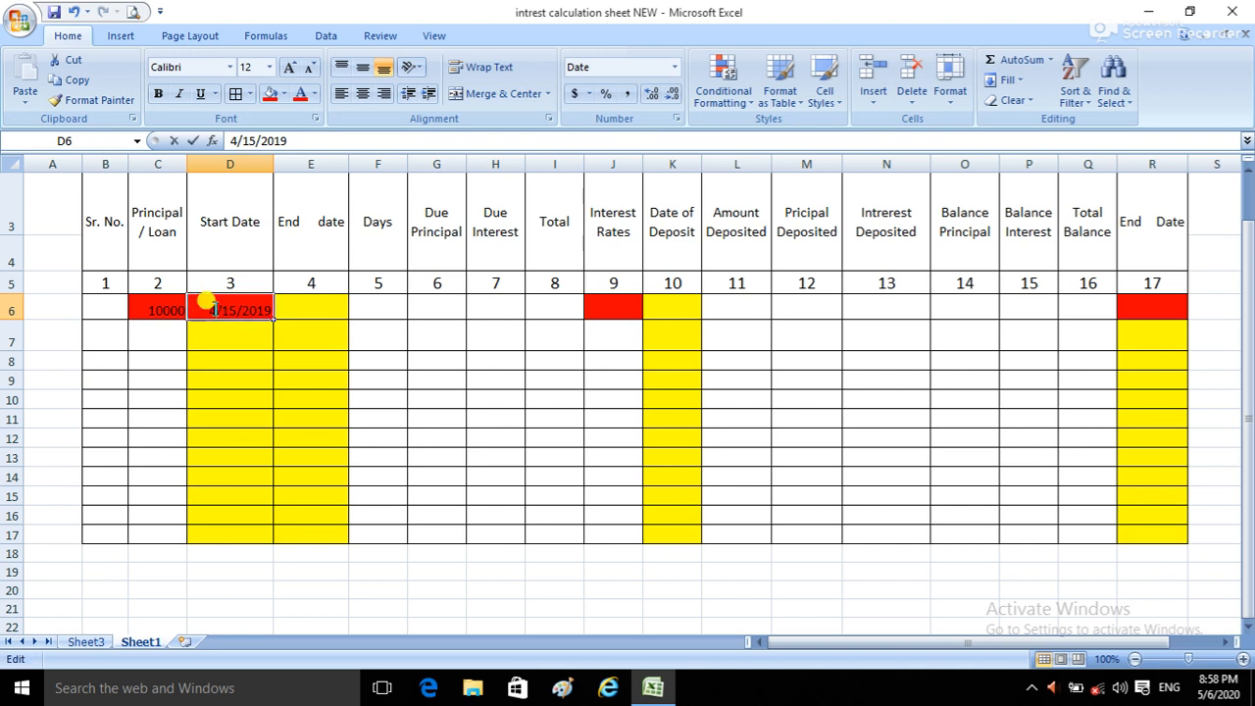
{"action": "key", "text": "BackSpace"}
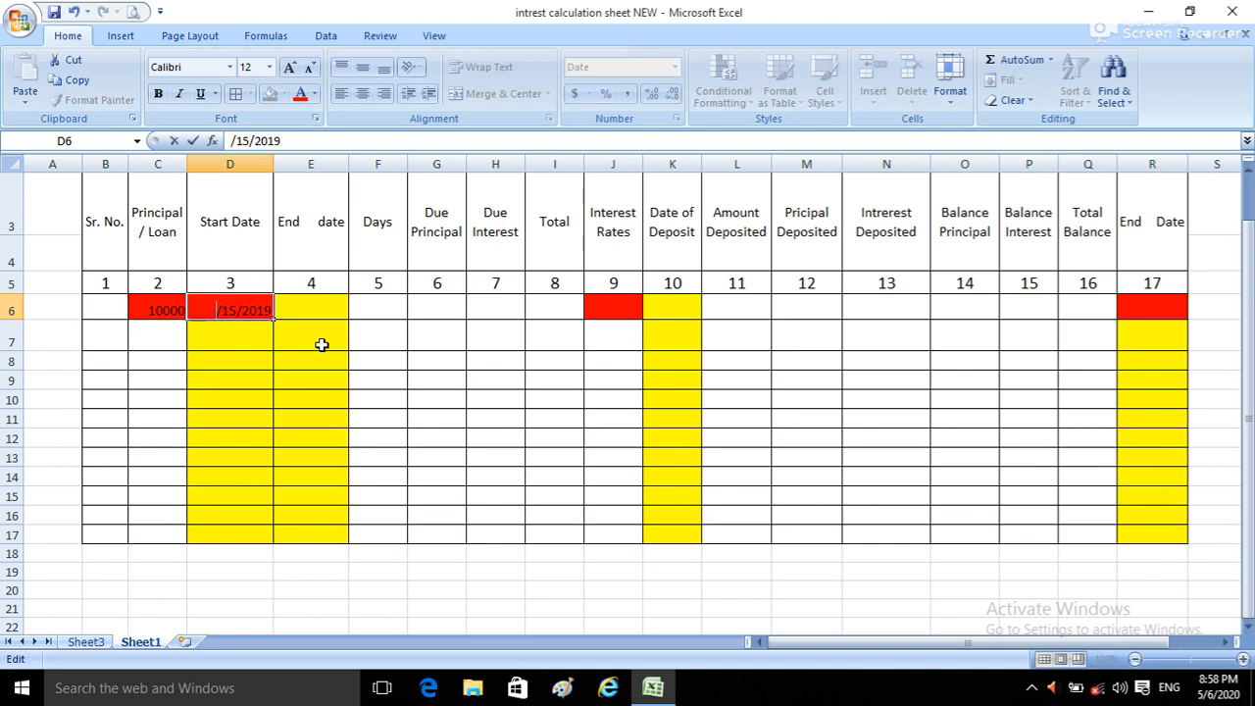
{"action": "type", "text": "7"}
{"action": "left_click", "coordinate": [396, 357]}
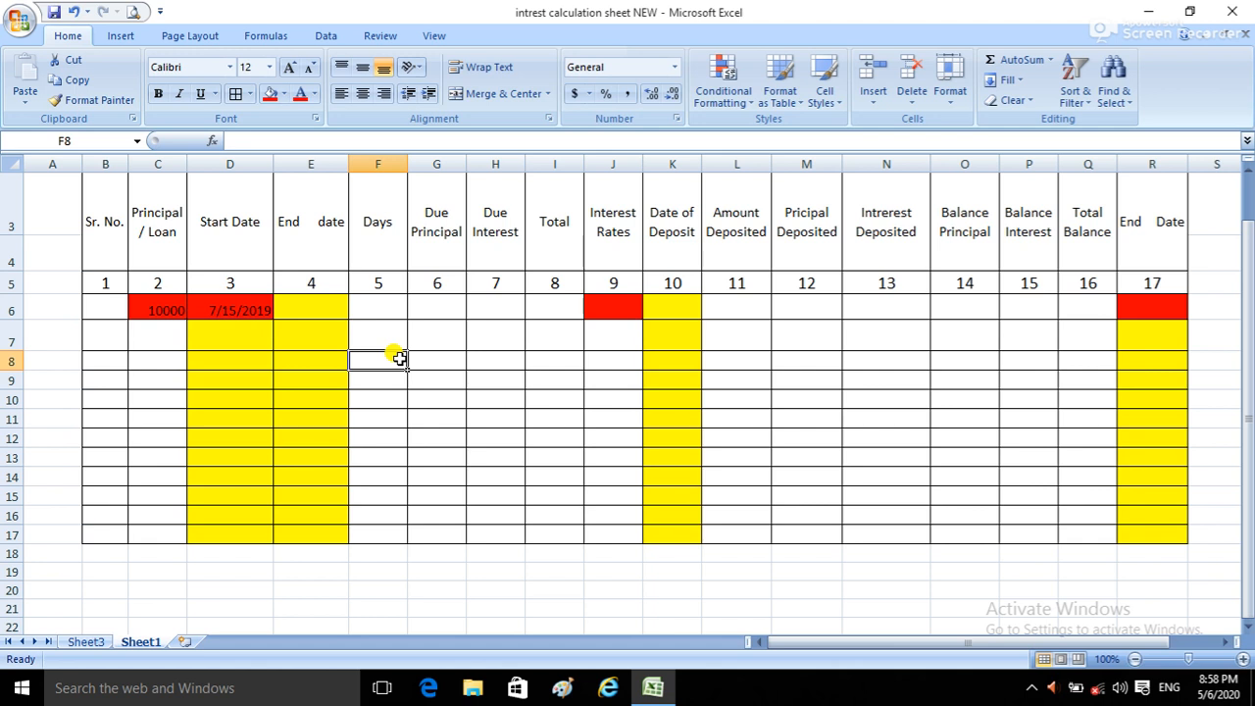
Step: Enter 09/30/2019 as the final End Date in cell R6
{"action": "left_click", "coordinate": [1164, 309]}
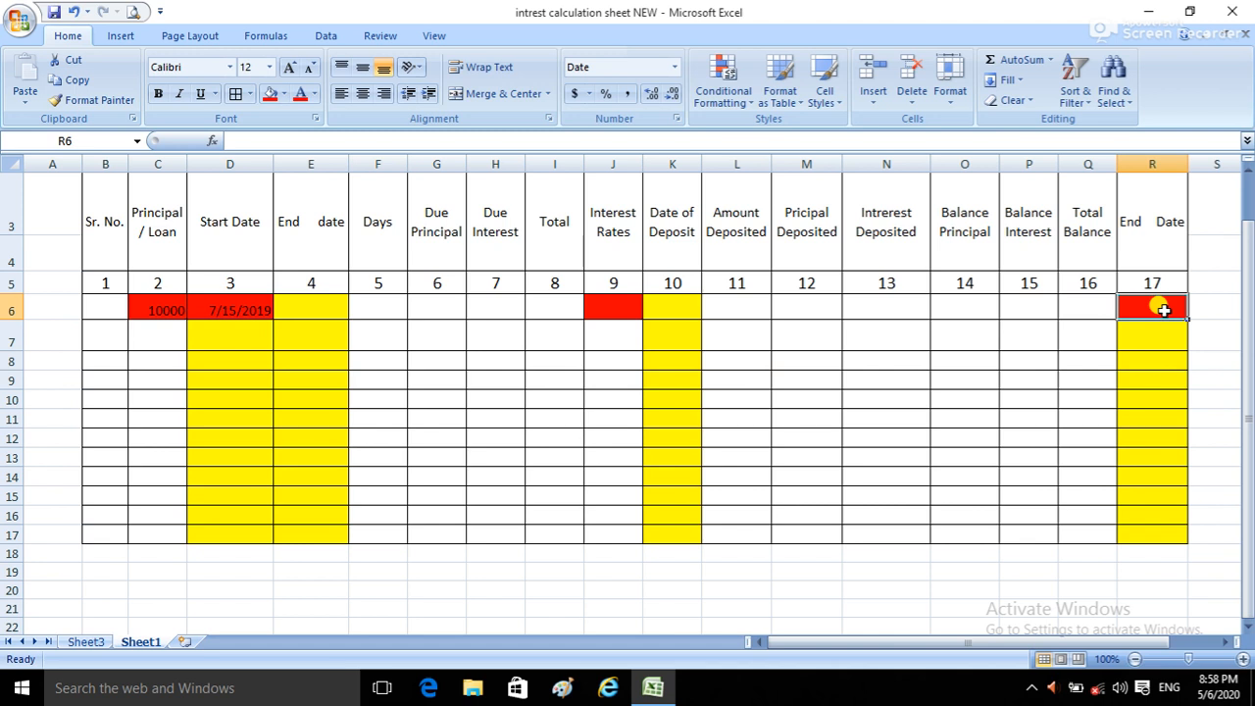
{"action": "type", "text": "3"}
{"action": "key", "text": "BackSpace"}
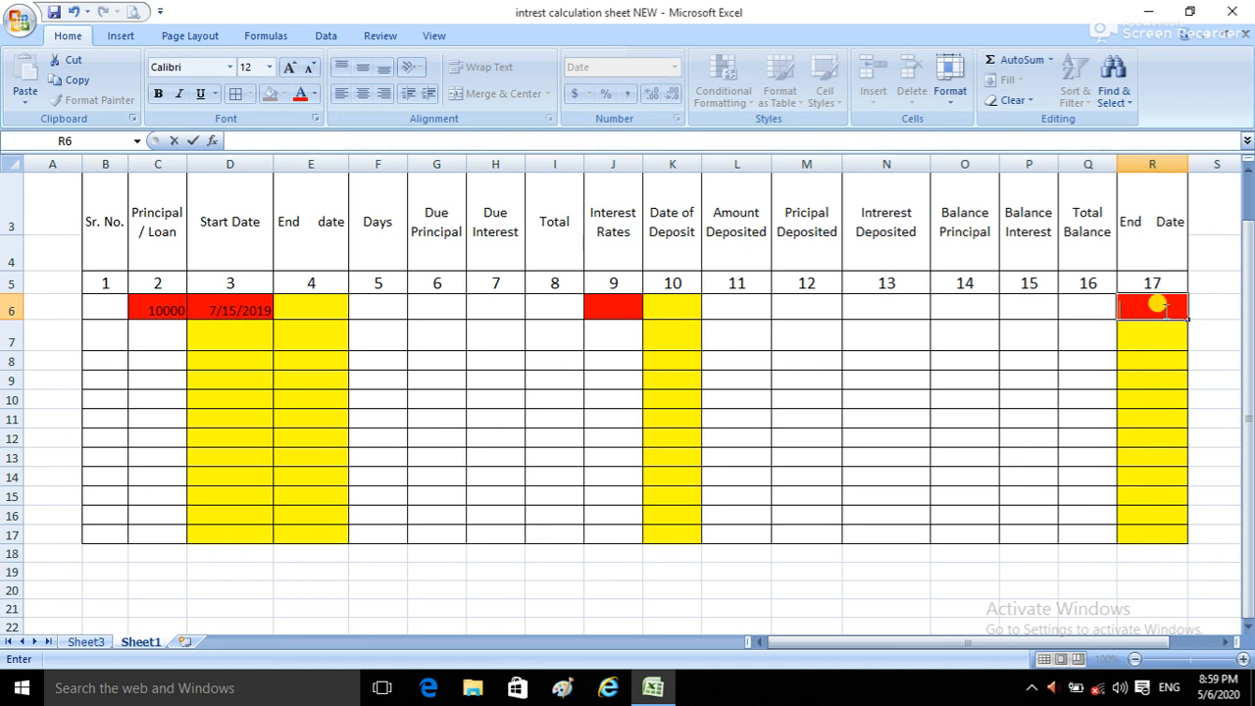
{"action": "type", "text": "09/30/2019"}
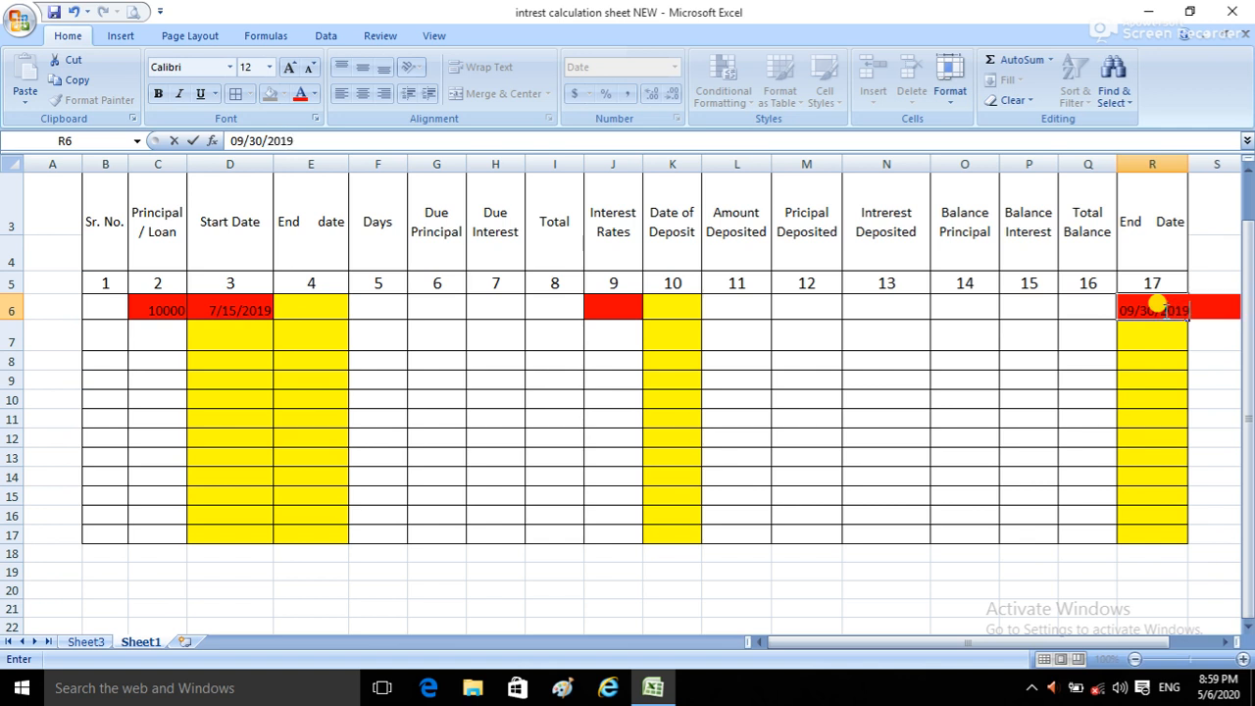
{"action": "key", "text": "Return"}
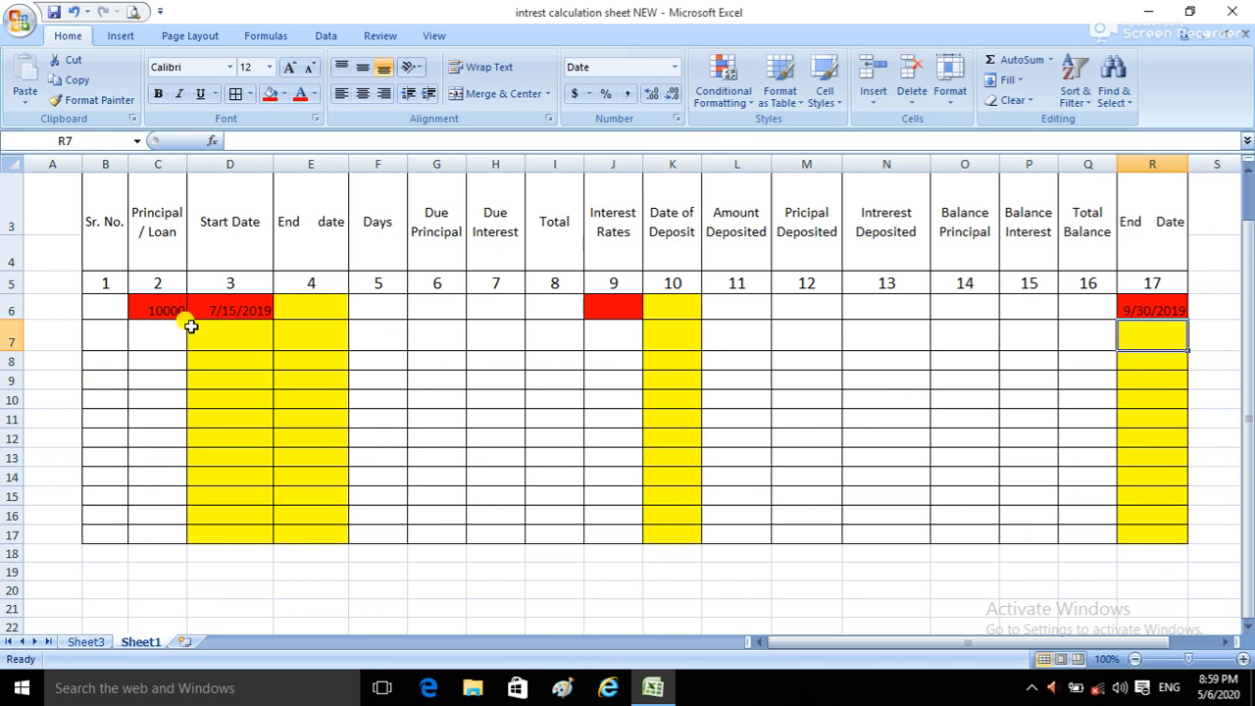
Step: Enter an interest rate of 12.00% in the first row's Interest Rates cell, J6
{"action": "left_click", "coordinate": [217, 303]}
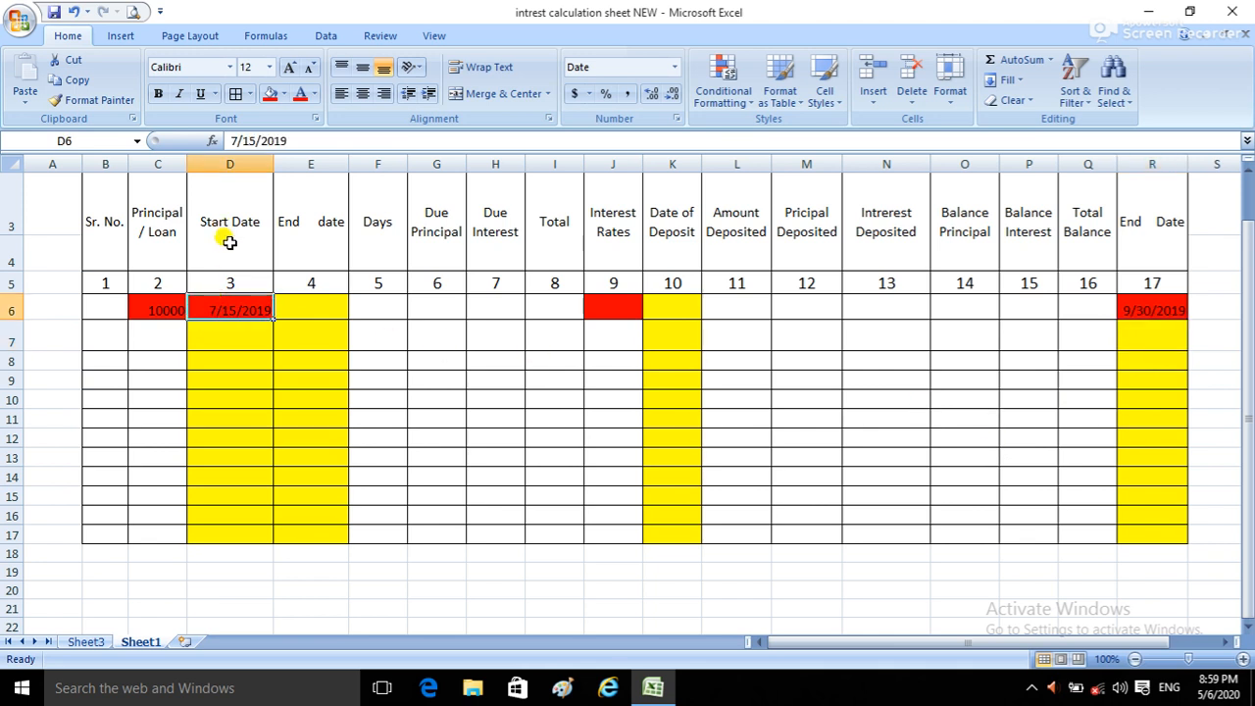
{"action": "left_click", "coordinate": [1153, 311]}
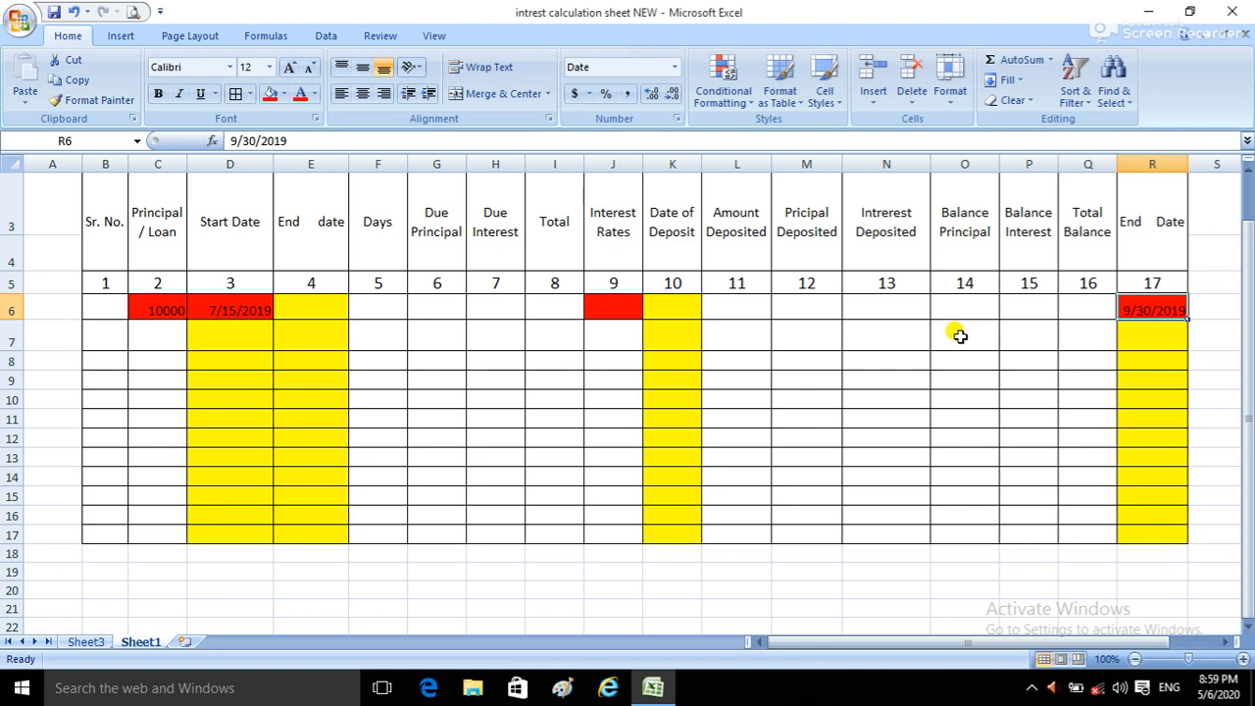
{"action": "left_click", "coordinate": [594, 305]}
{"action": "type", "text": "12"}
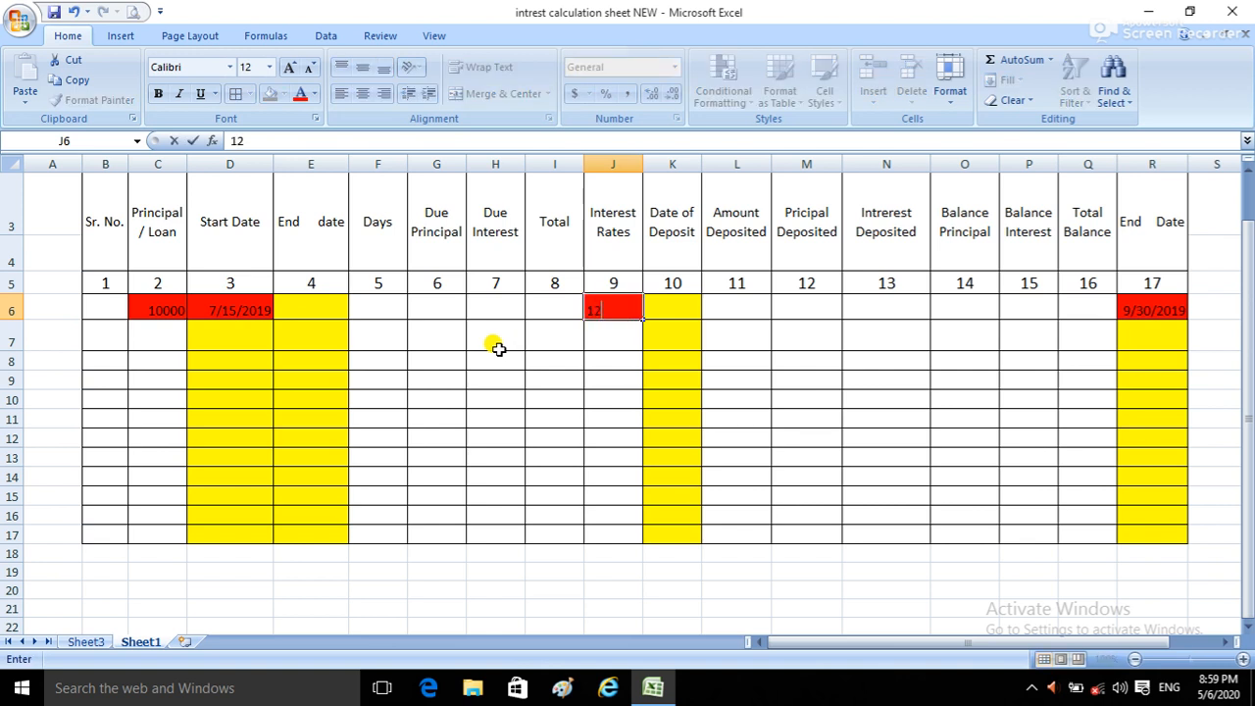
{"action": "type", "text": ".00"}
{"action": "type", "text": "%"}
{"action": "key", "text": "Return"}
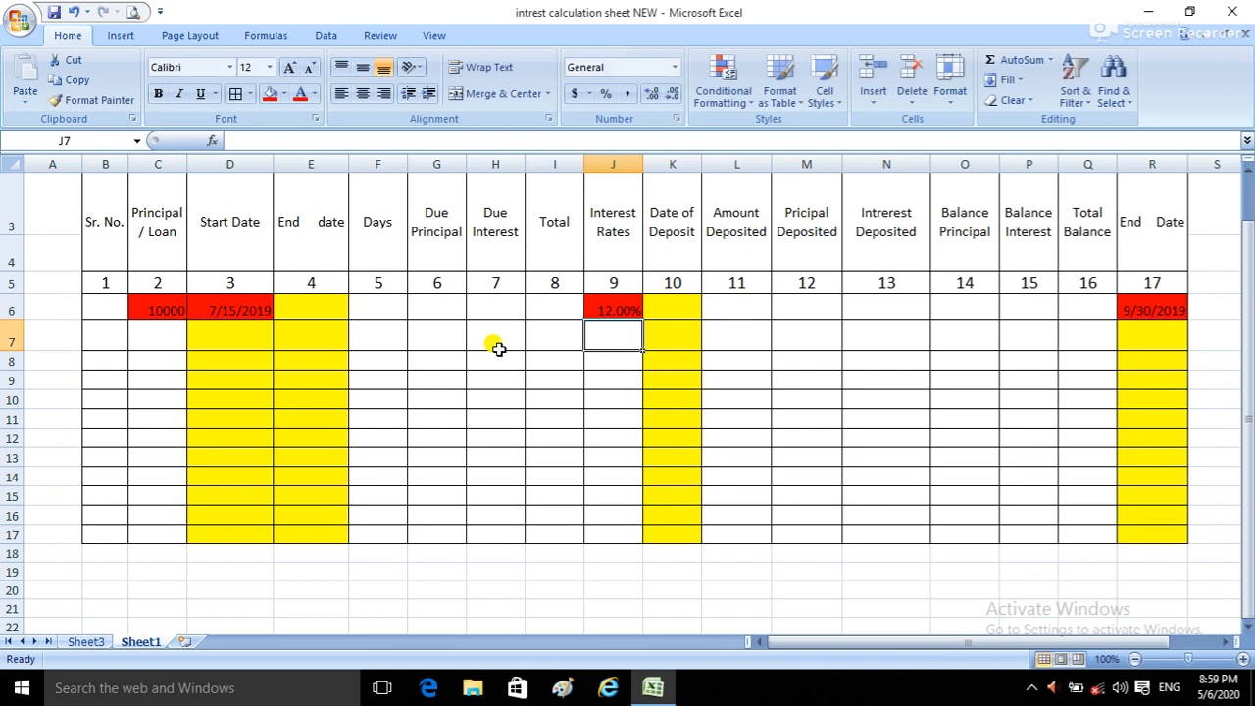
Step: Enter 07/30/2019 as the first row's Date of Deposit in cell K6
{"action": "left_click", "coordinate": [322, 311]}
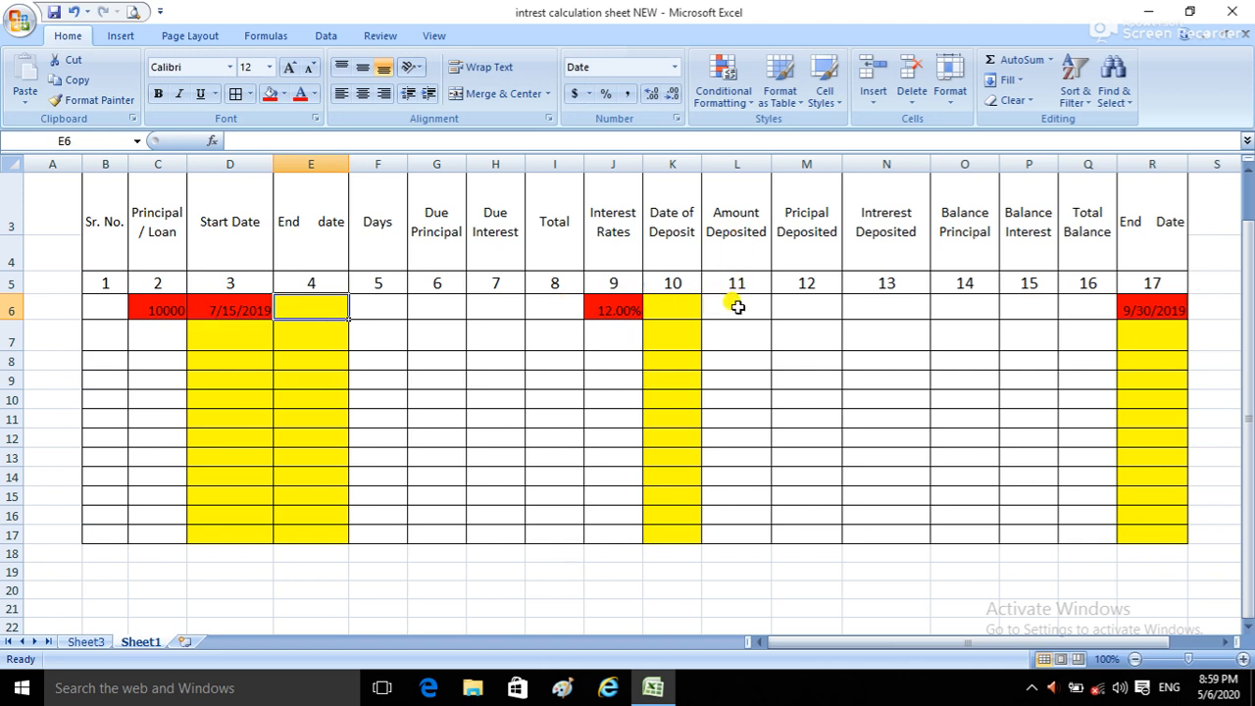
{"action": "left_click", "coordinate": [667, 309]}
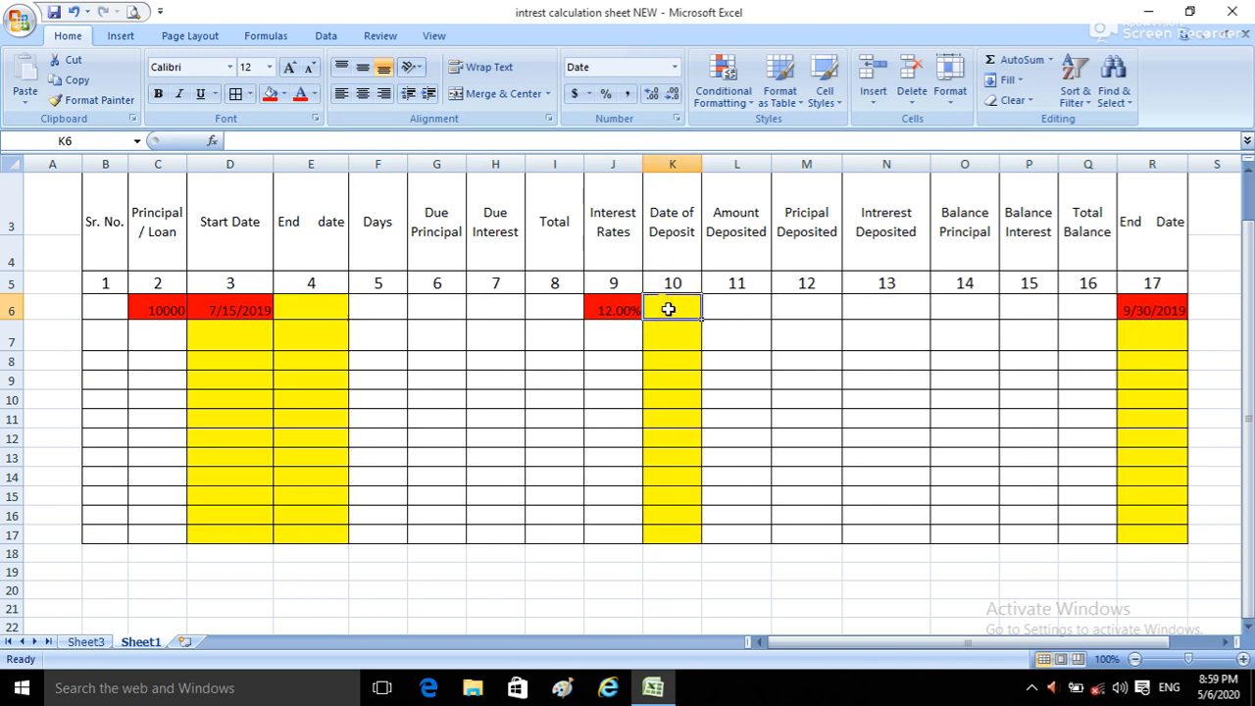
{"action": "type", "text": "30"}
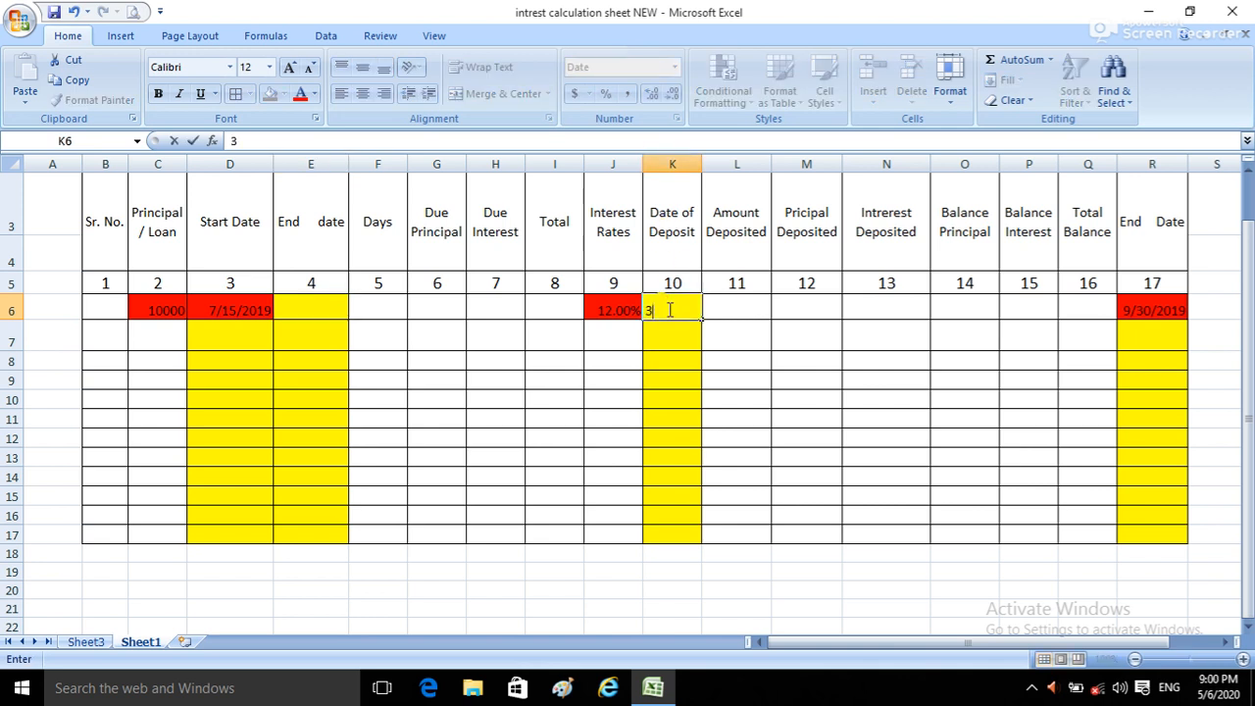
{"action": "key", "text": "BackSpace"}
{"action": "key", "text": "BackSpace"}
{"action": "type", "text": "07/30/2019"}
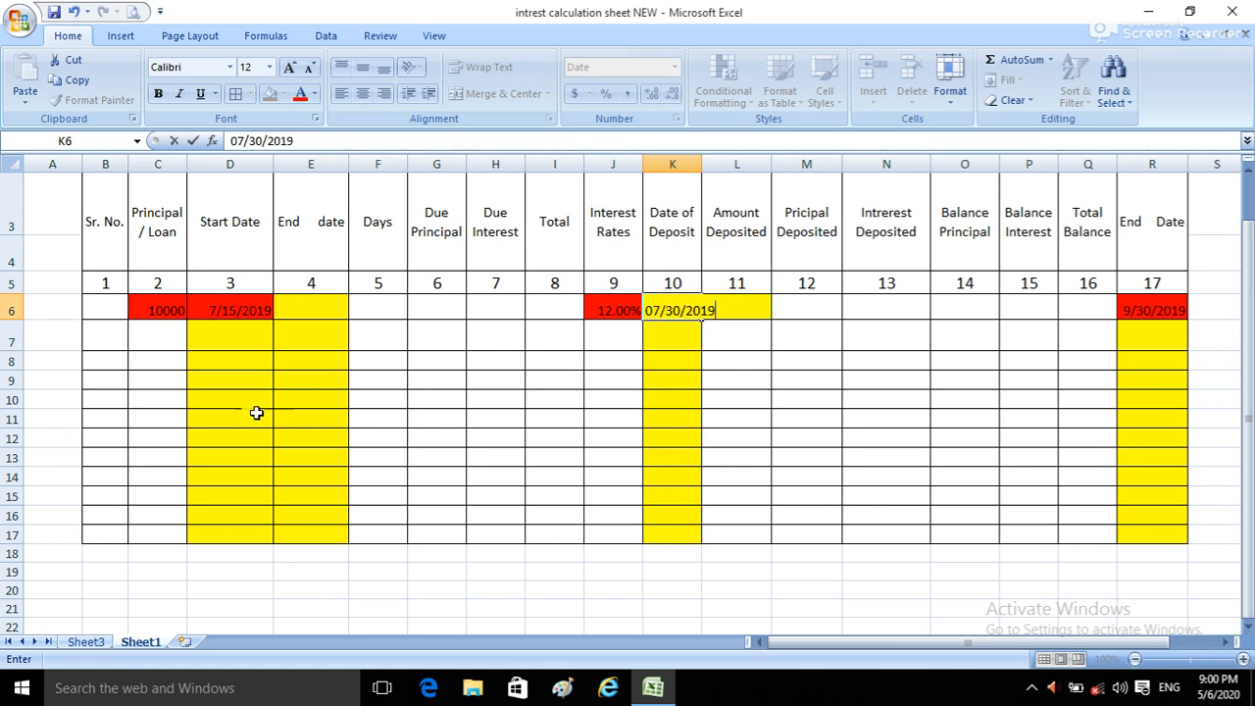
{"action": "left_click", "coordinate": [679, 333]}
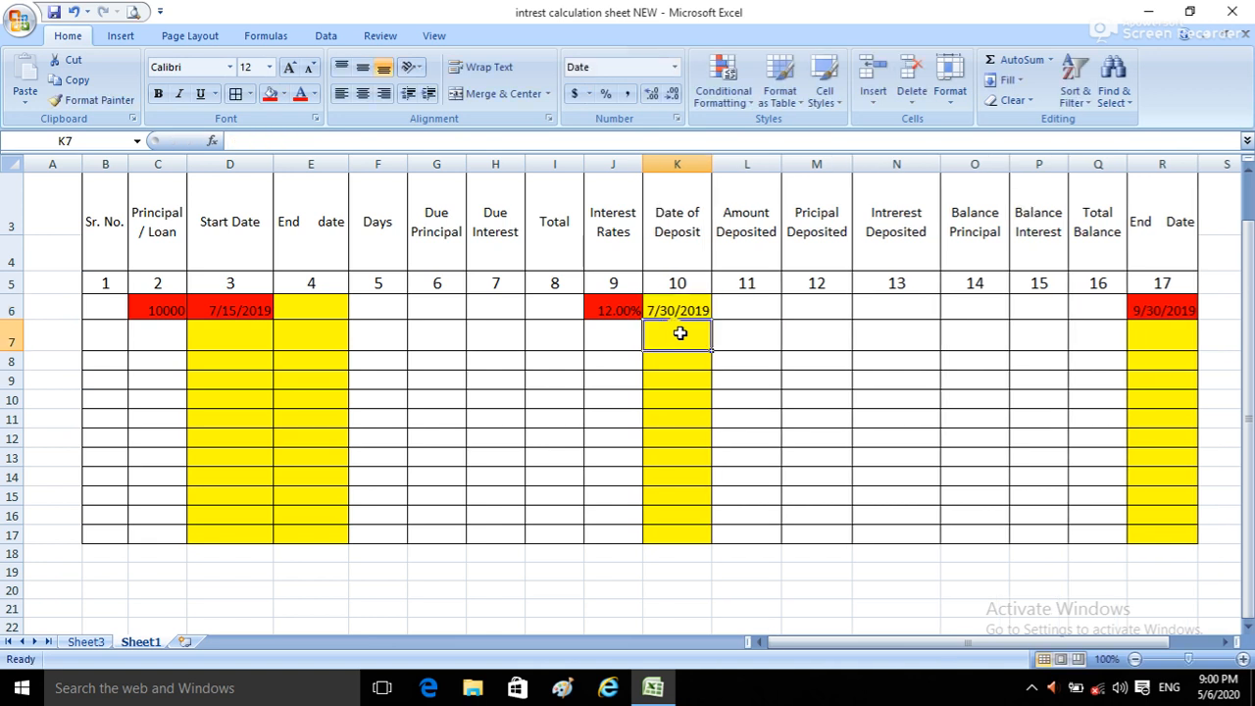
Step: Enter 200 as the first row's Amount Deposited in cell L6
{"action": "left_click", "coordinate": [736, 306]}
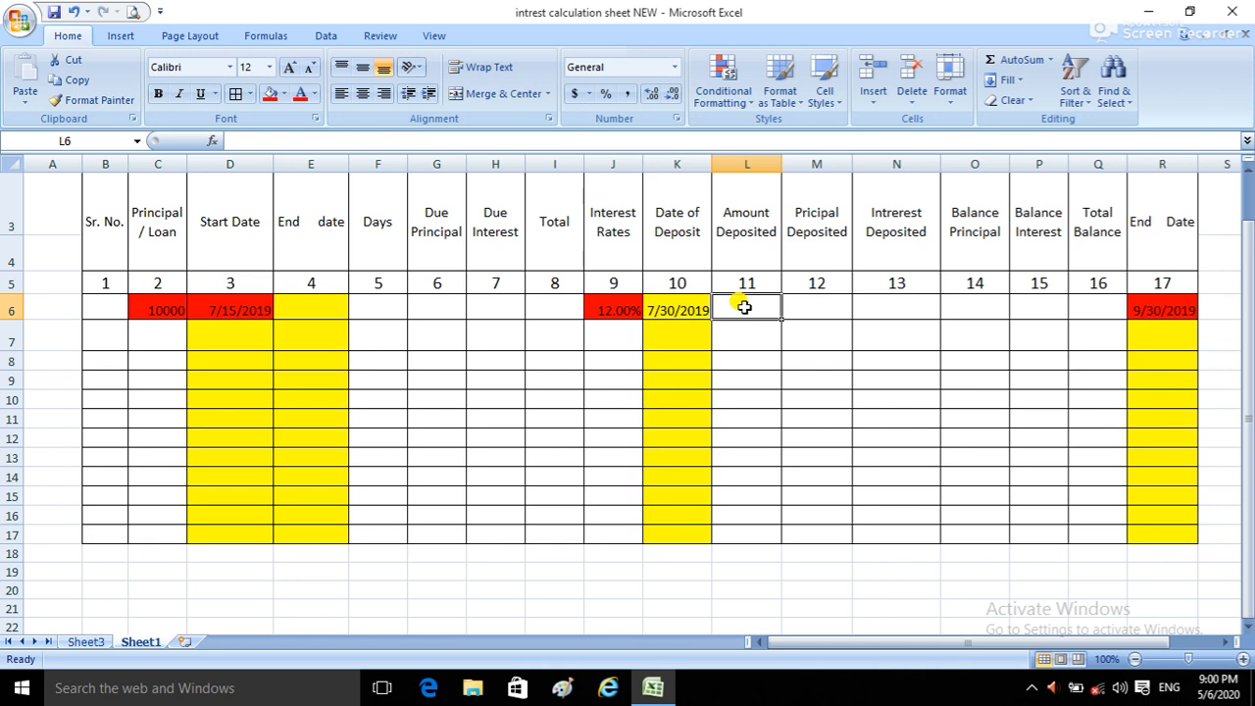
{"action": "type", "text": "200"}
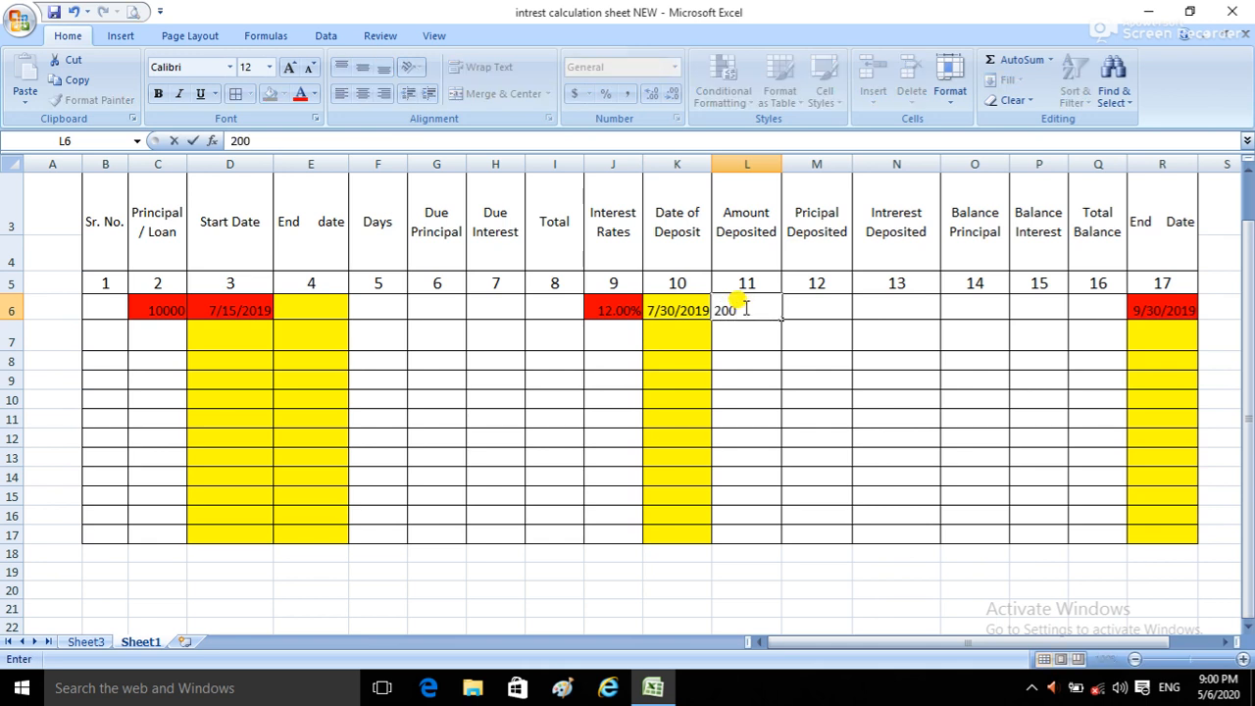
{"action": "key", "text": "Return"}
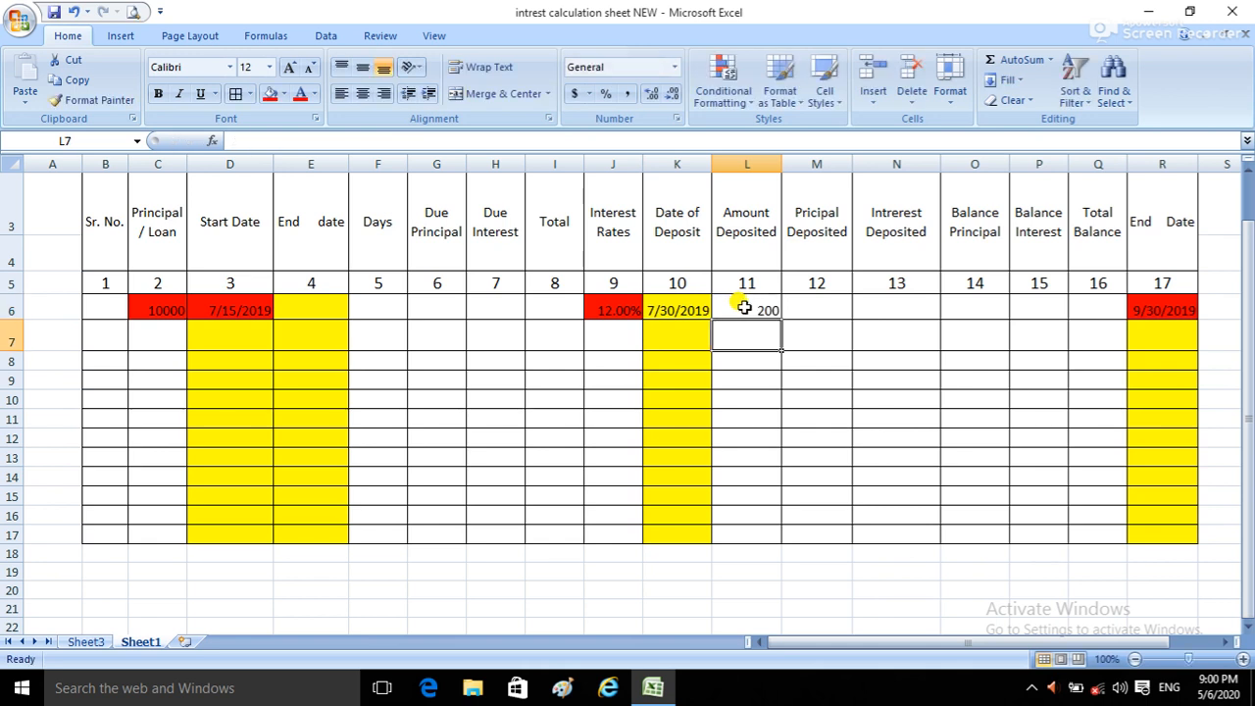
{"action": "left_click", "coordinate": [305, 309]}
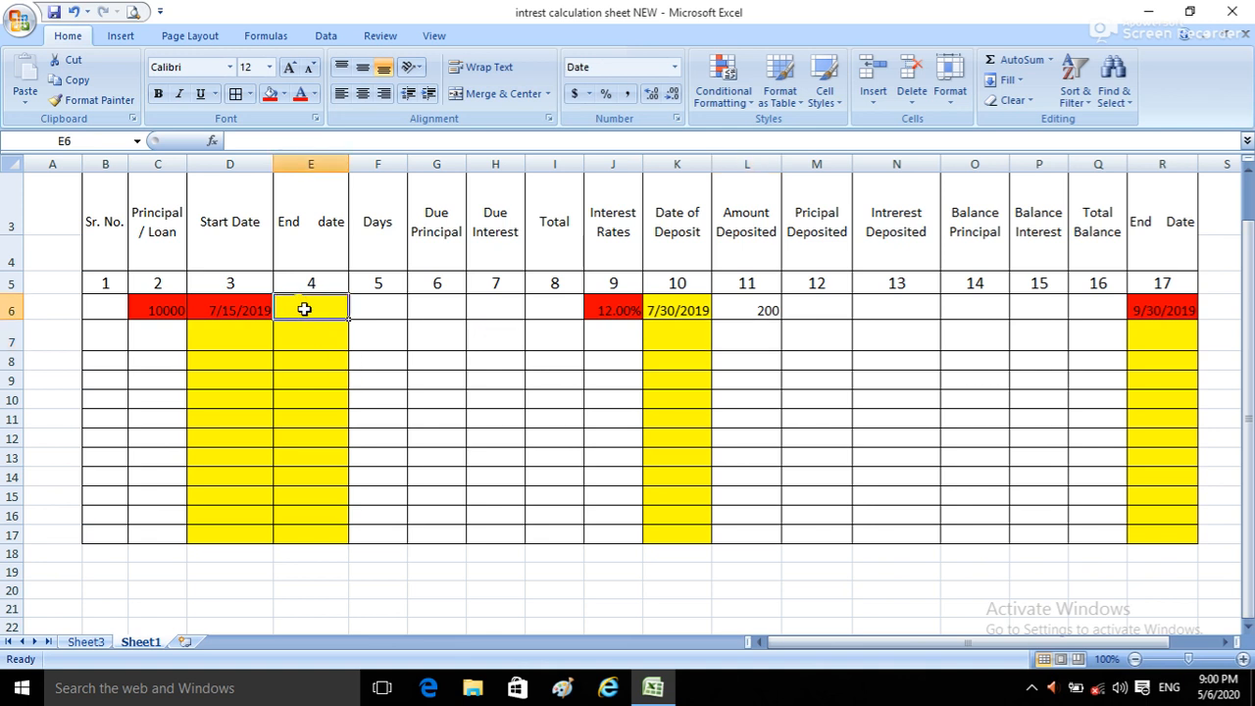
{"action": "left_click", "coordinate": [692, 309]}
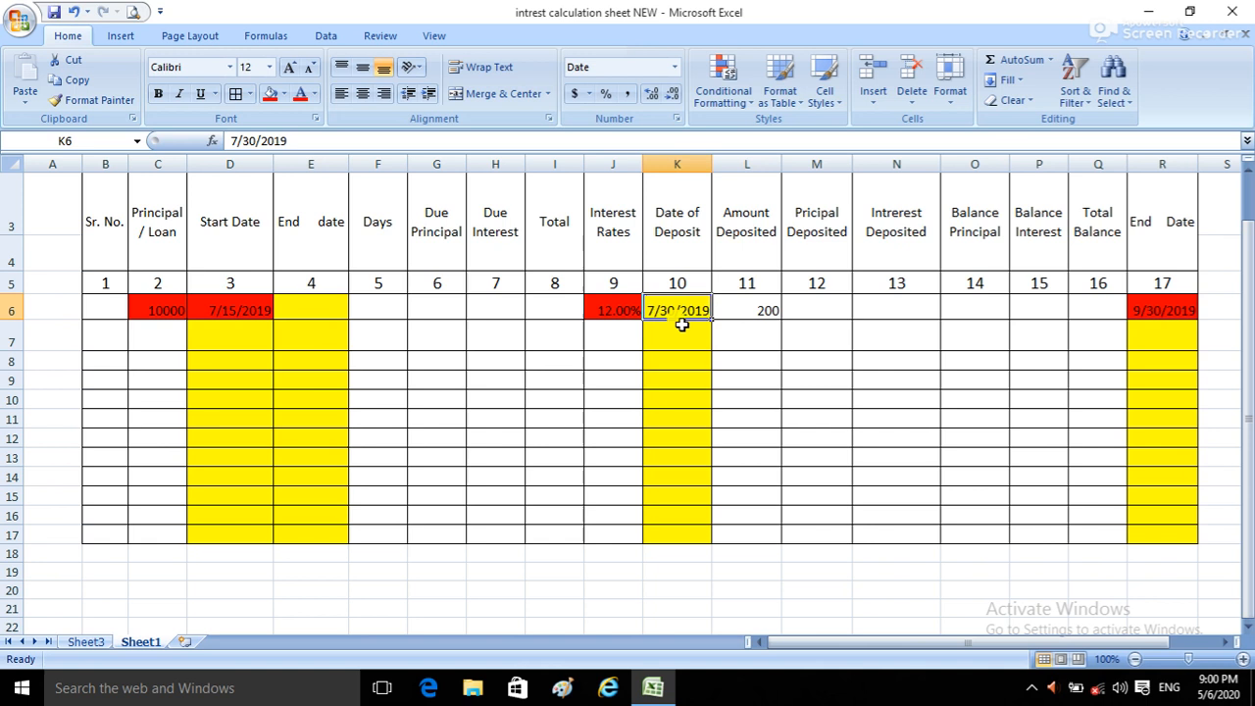
{"action": "left_click", "coordinate": [308, 313]}
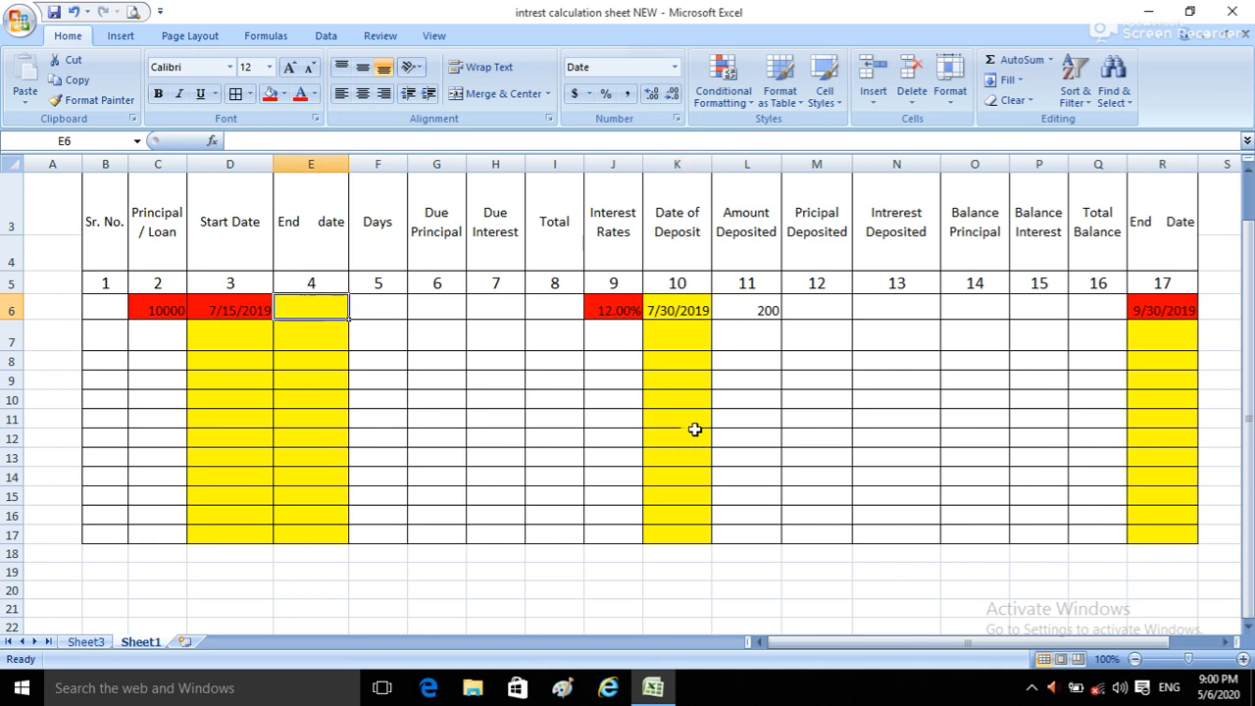
{"action": "left_click", "coordinate": [1155, 304]}
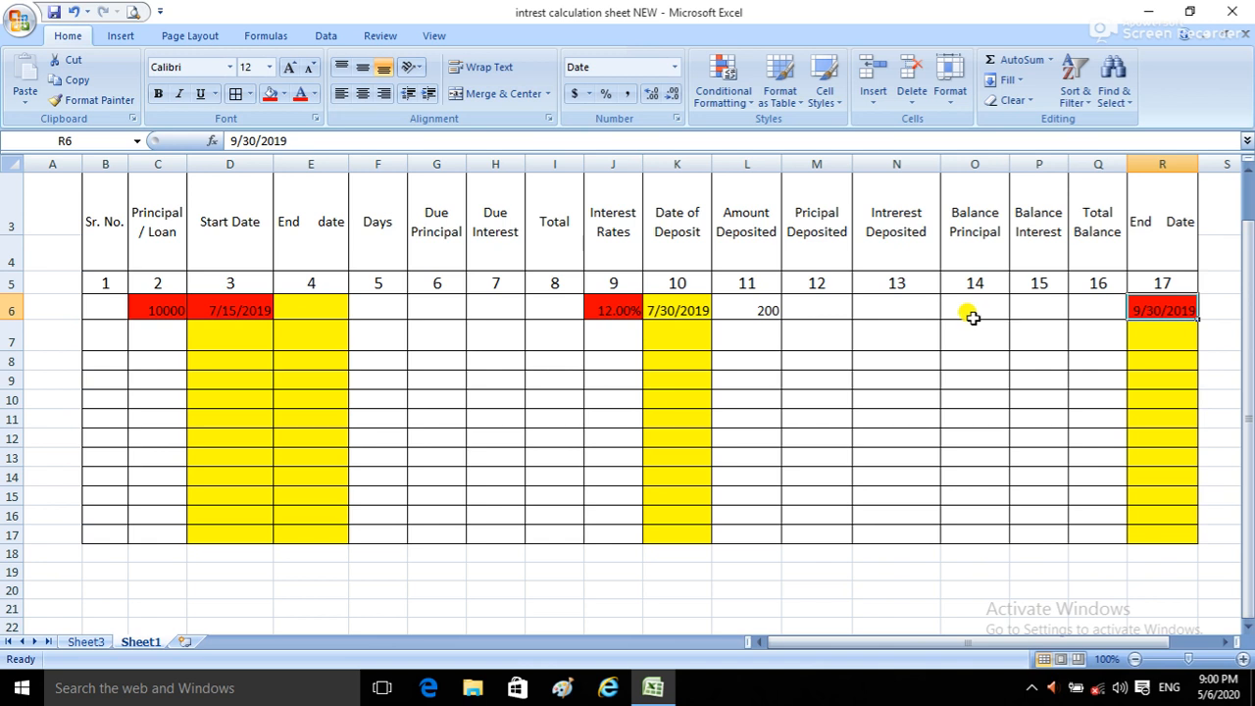
{"action": "left_click", "coordinate": [324, 305]}
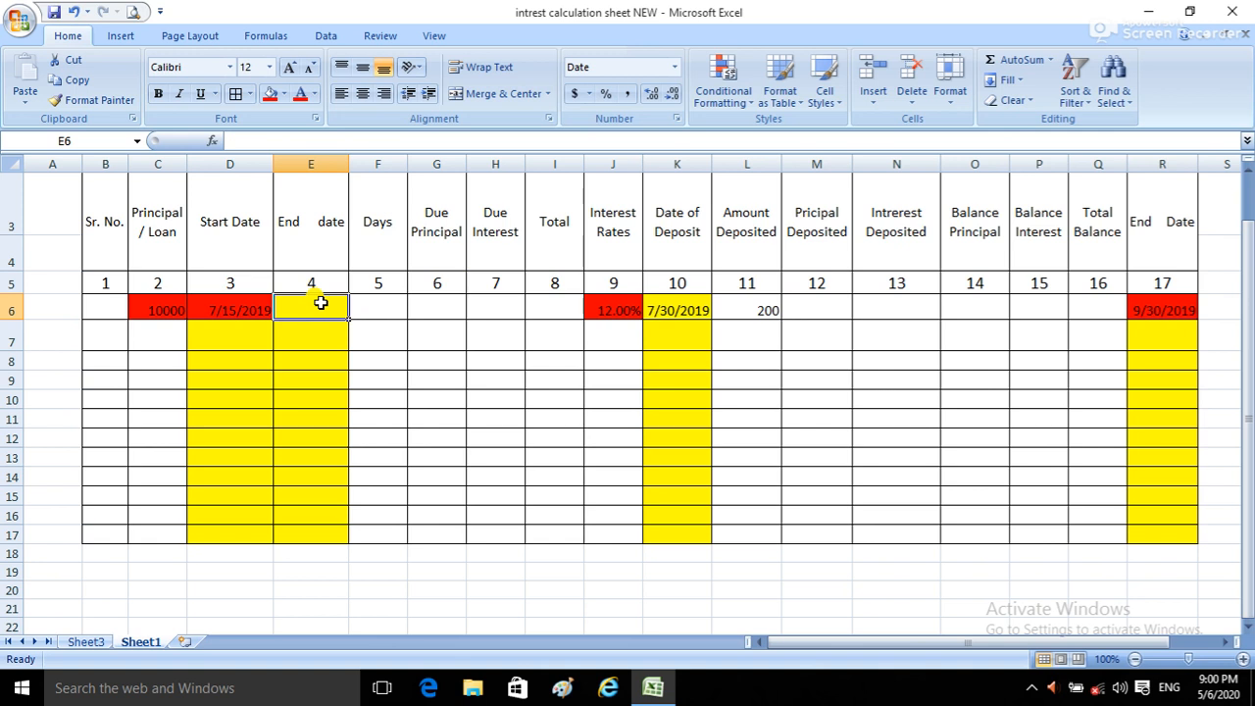
{"action": "left_click", "coordinate": [667, 309]}
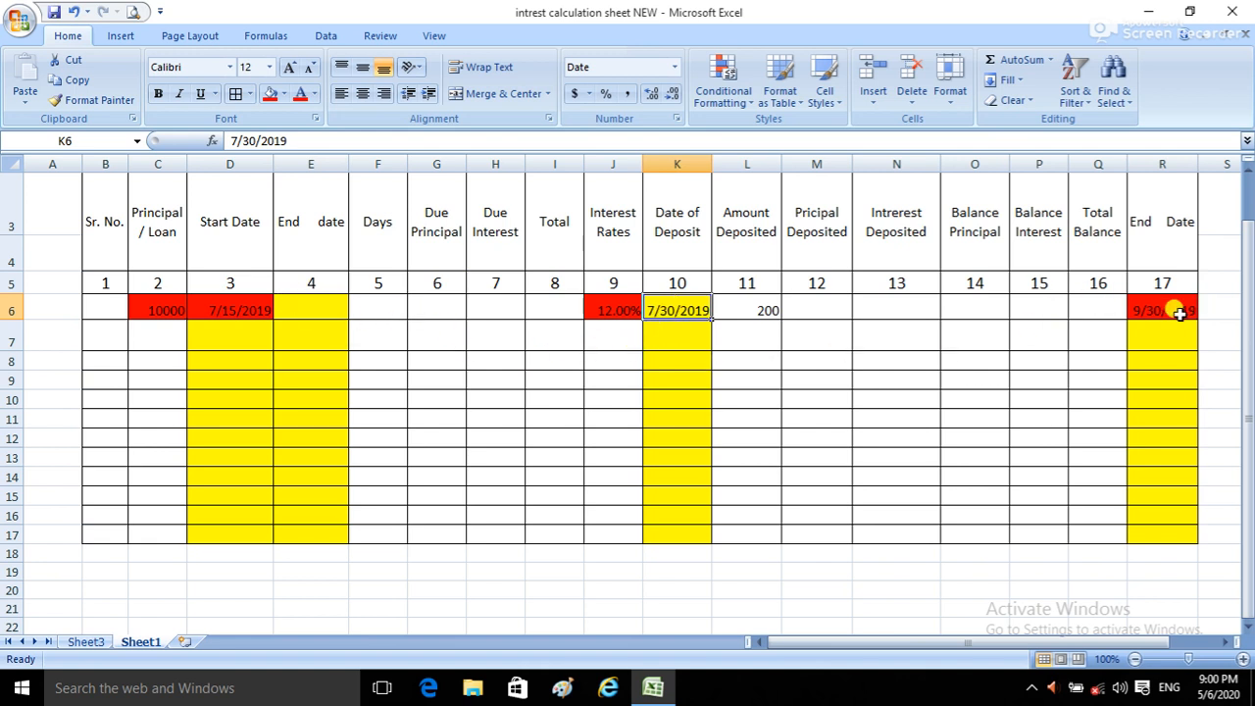
Step: Enter the formula =IF(K6>0,K6,R6) in the first row's End date cell, E6
{"action": "left_click", "coordinate": [322, 309]}
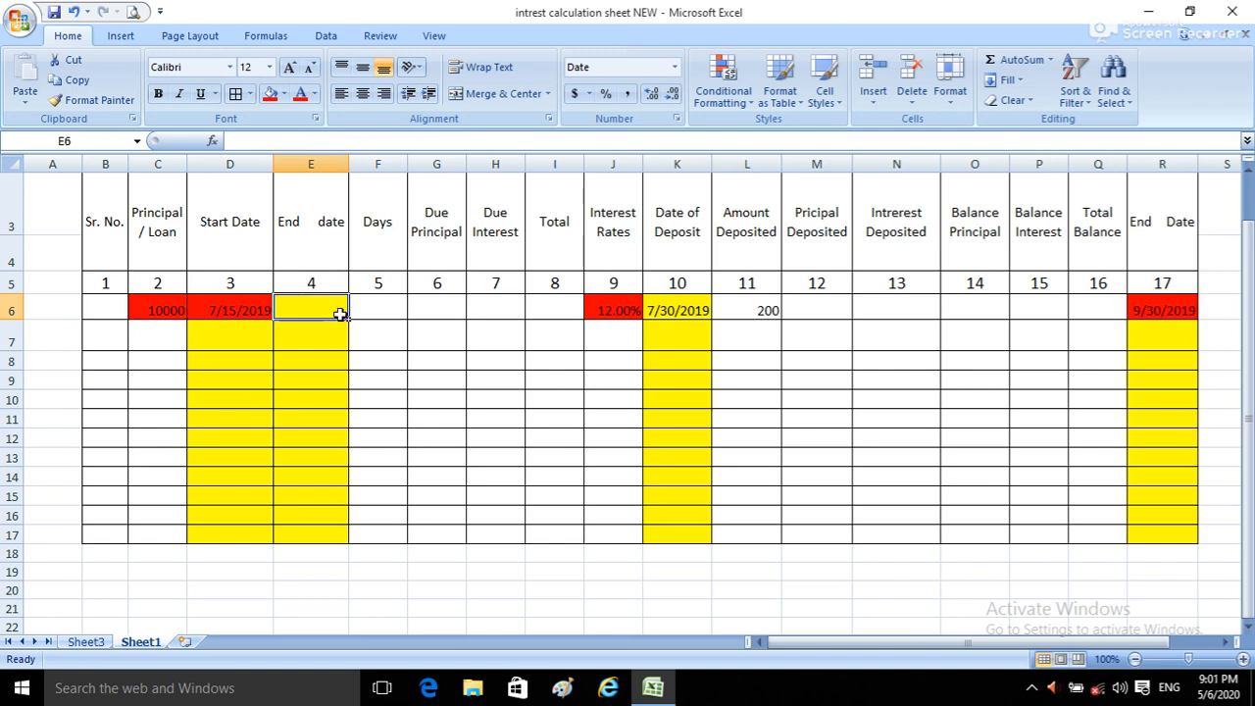
{"action": "type", "text": "="}
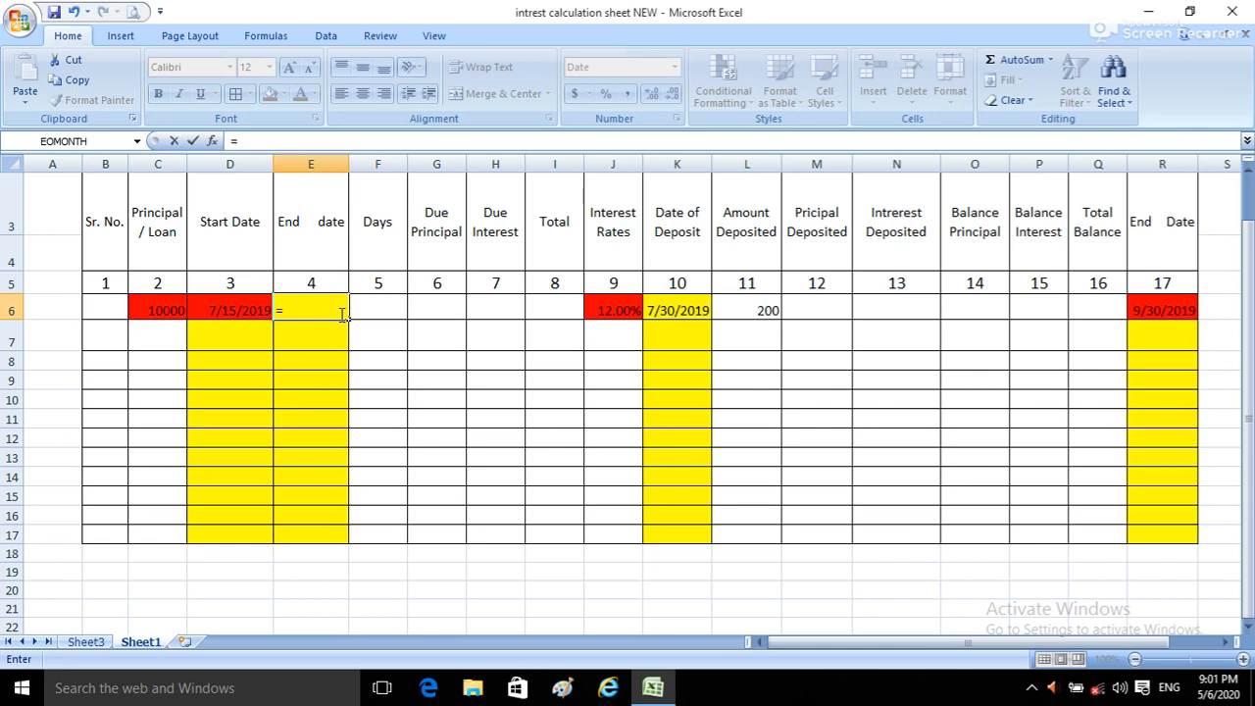
{"action": "type", "text": "if"}
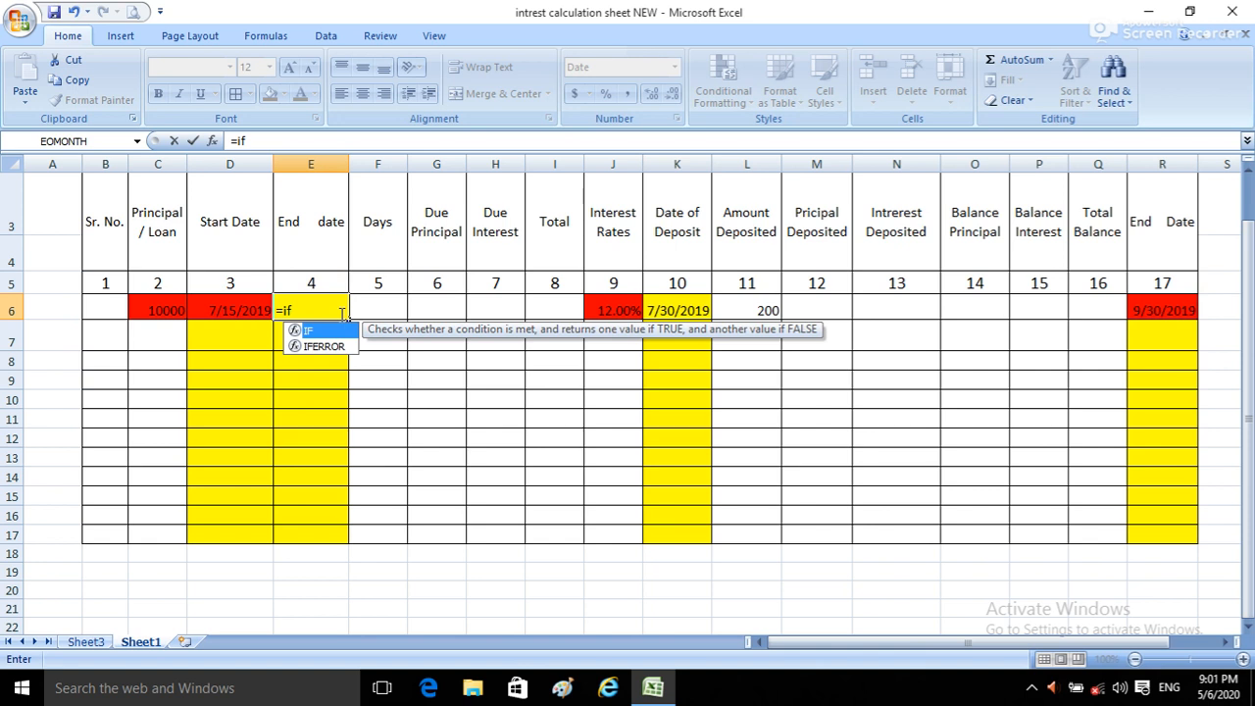
{"action": "type", "text": "("}
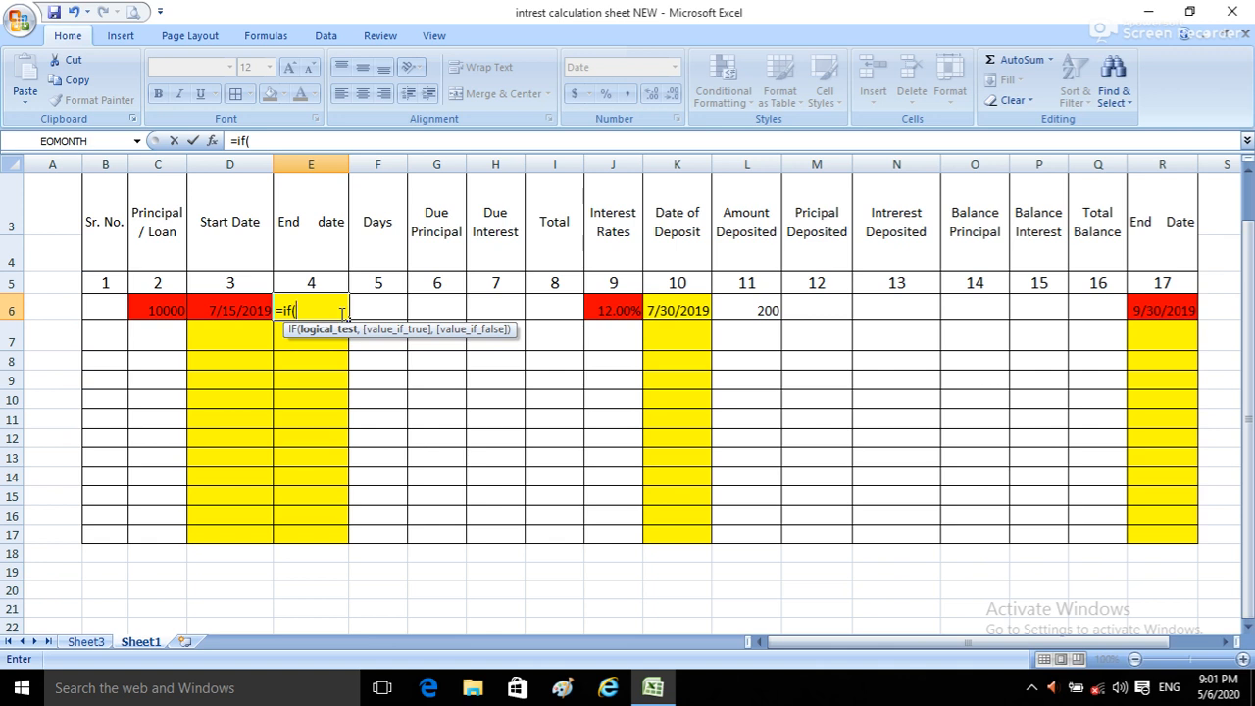
{"action": "left_click", "coordinate": [670, 303]}
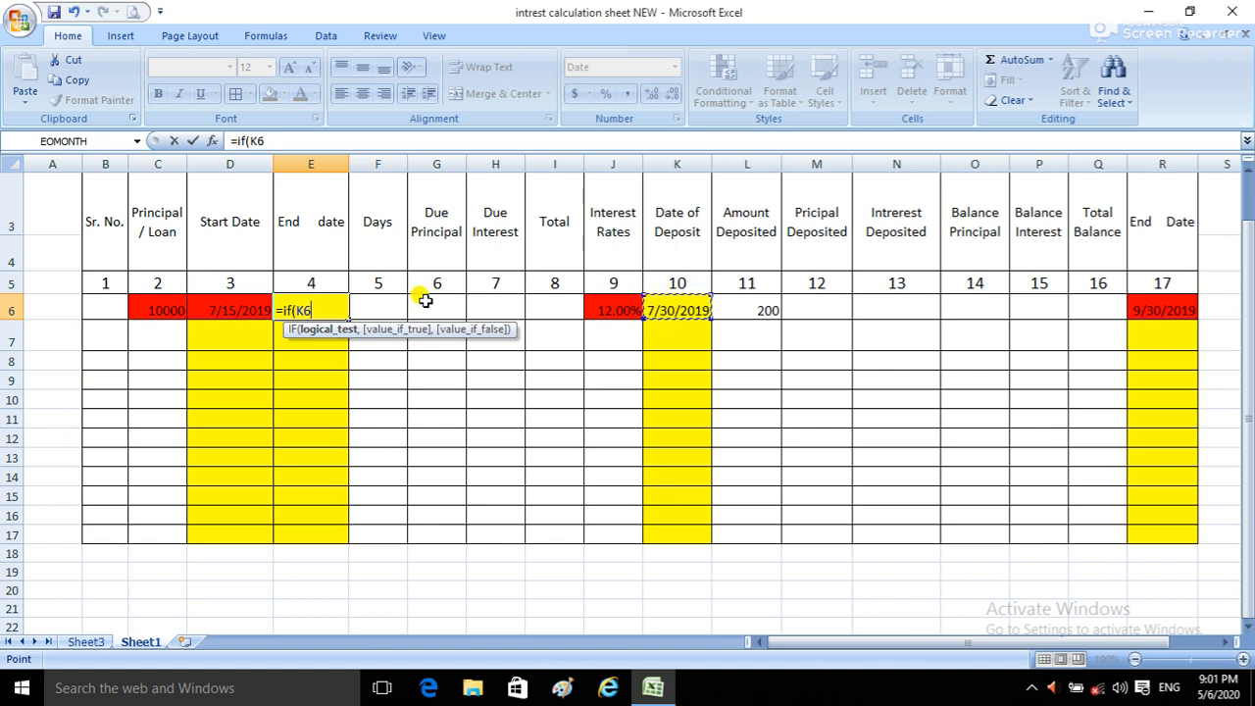
{"action": "type", "text": ">0"}
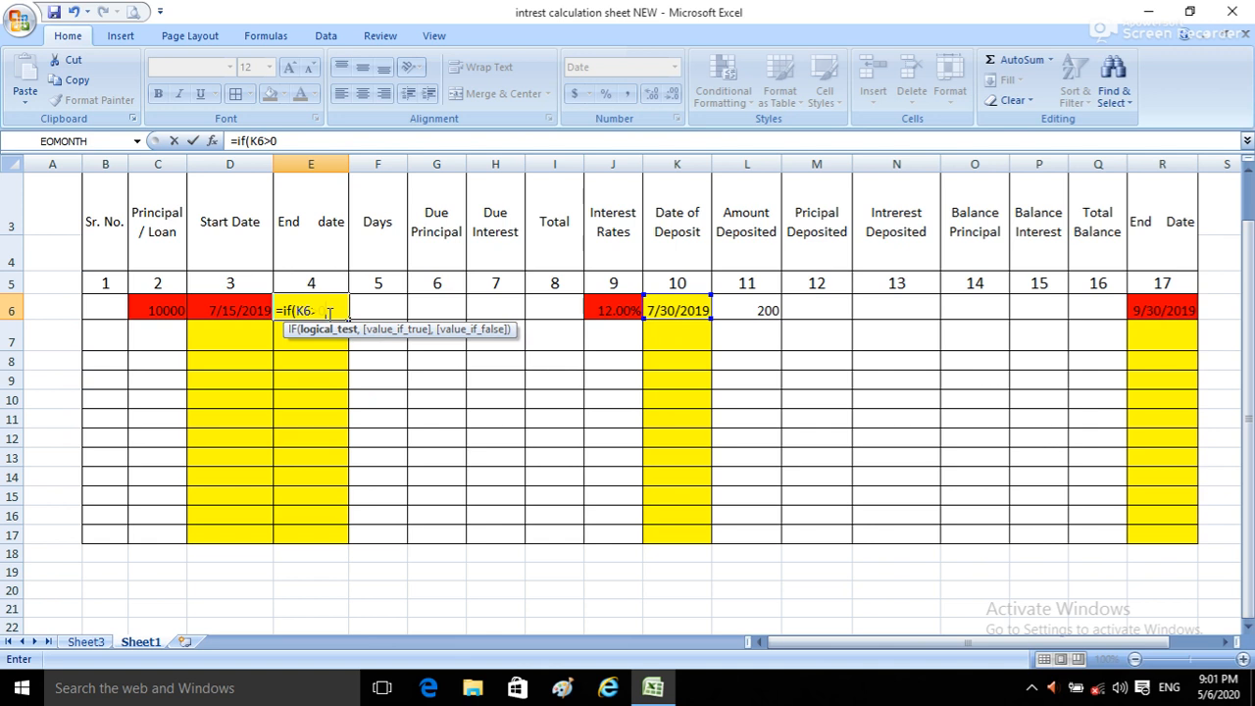
{"action": "type", "text": ","}
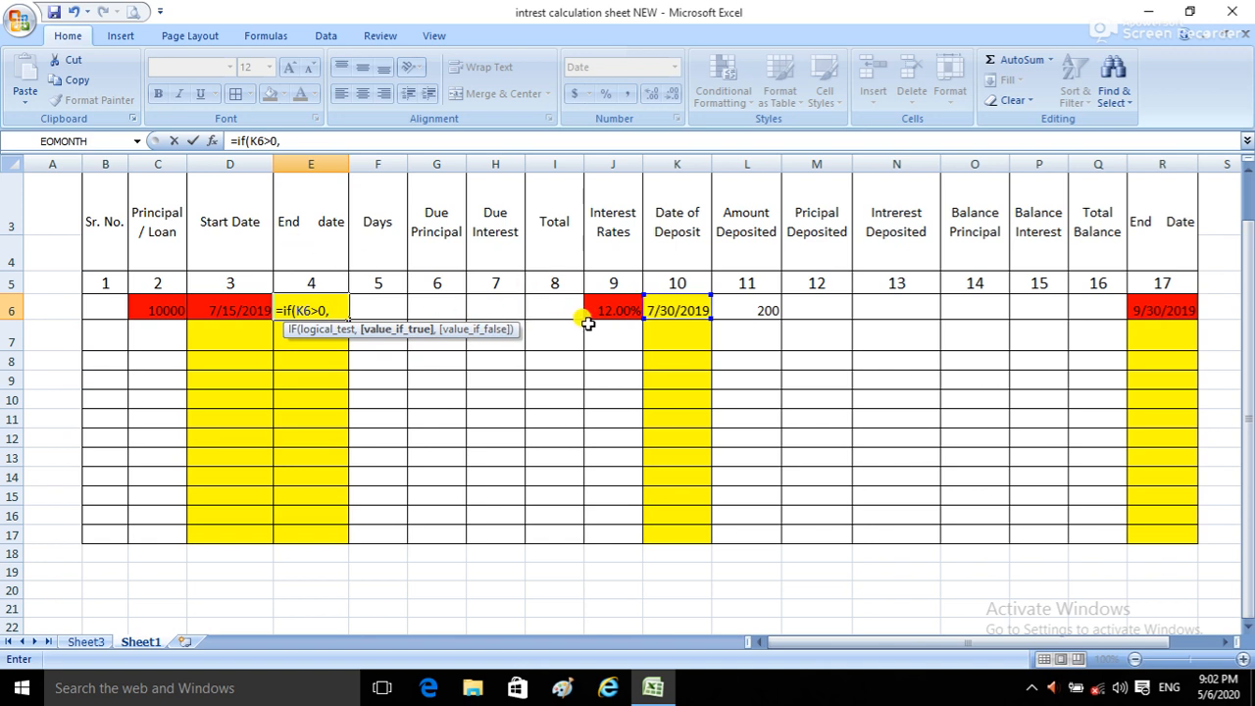
{"action": "left_click", "coordinate": [674, 309]}
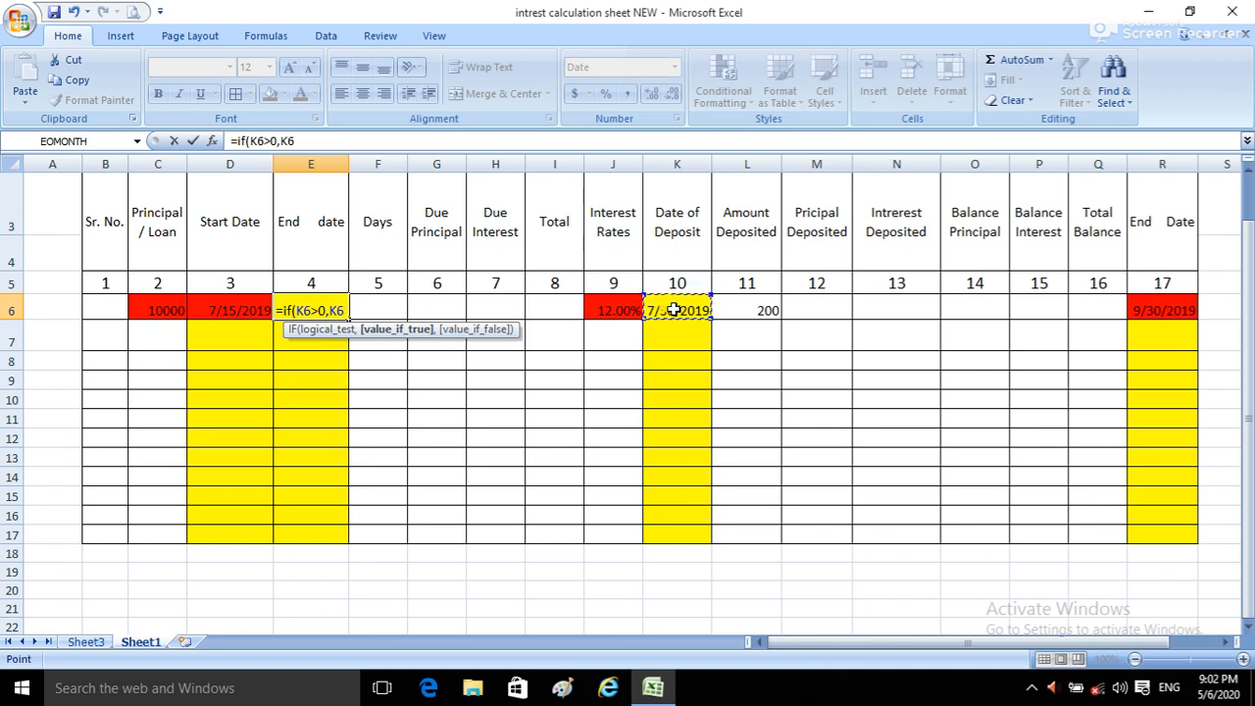
{"action": "type", "text": ","}
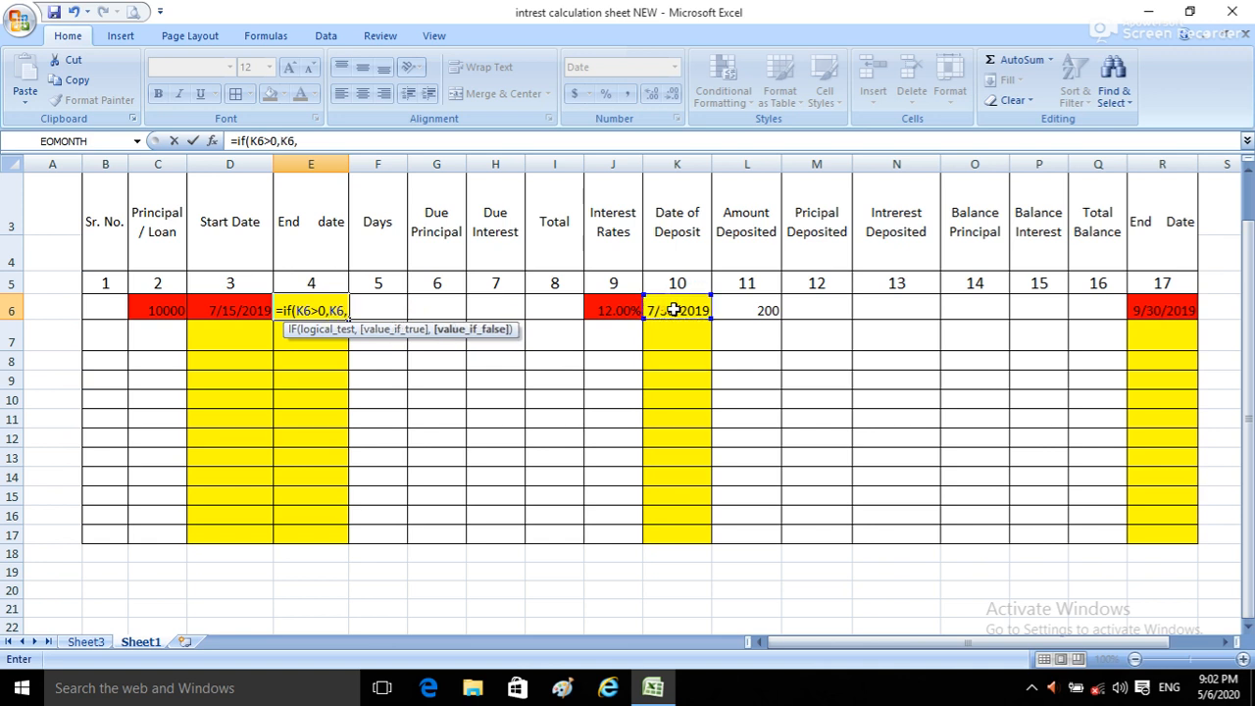
{"action": "left_click", "coordinate": [1143, 304]}
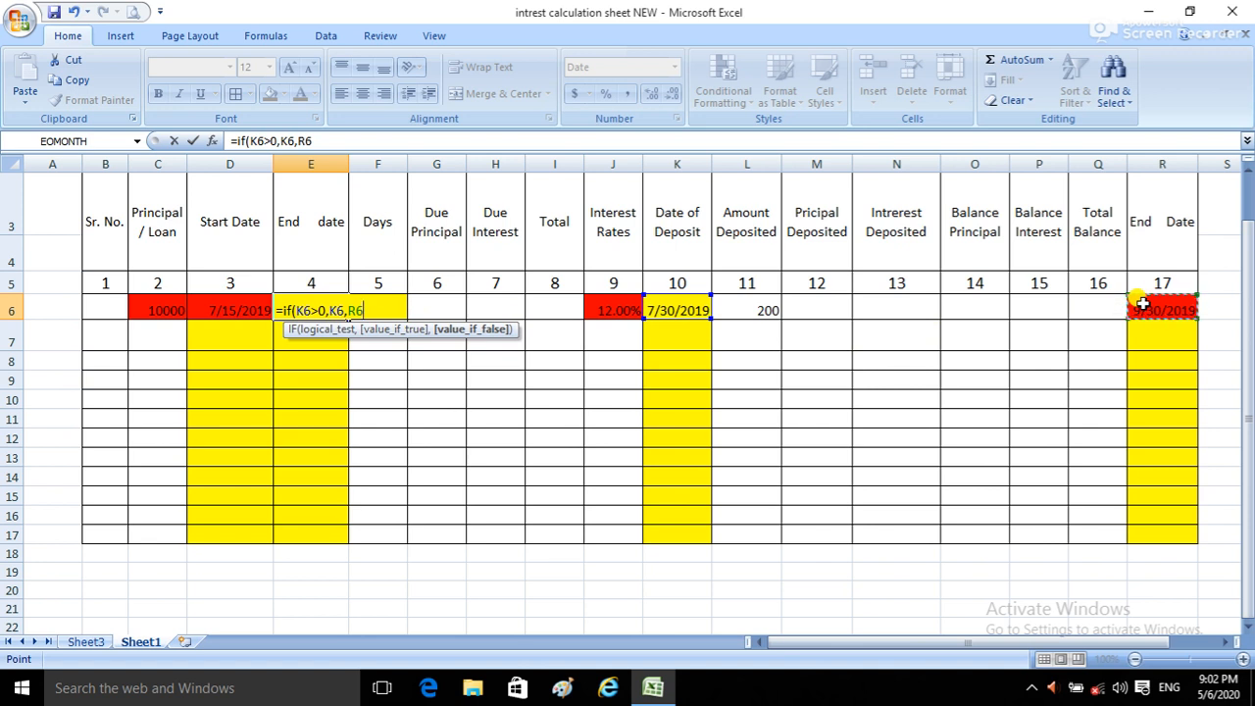
{"action": "type", "text": ")"}
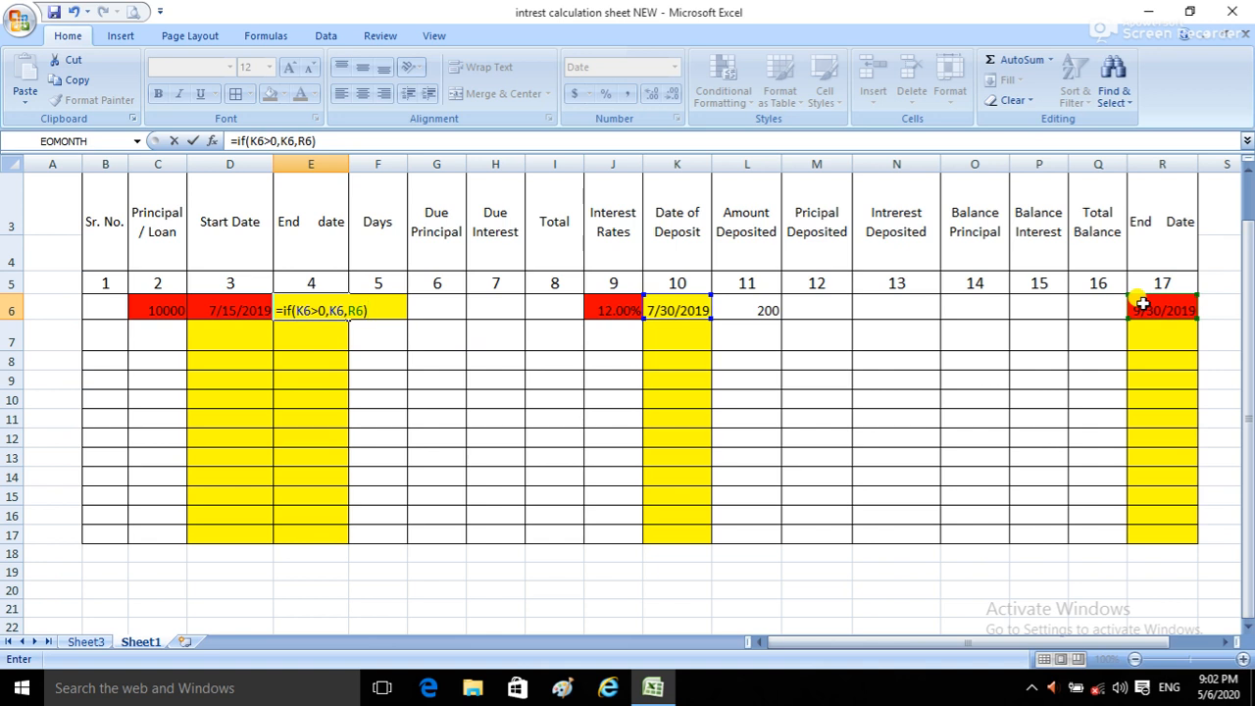
{"action": "key", "text": "Return"}
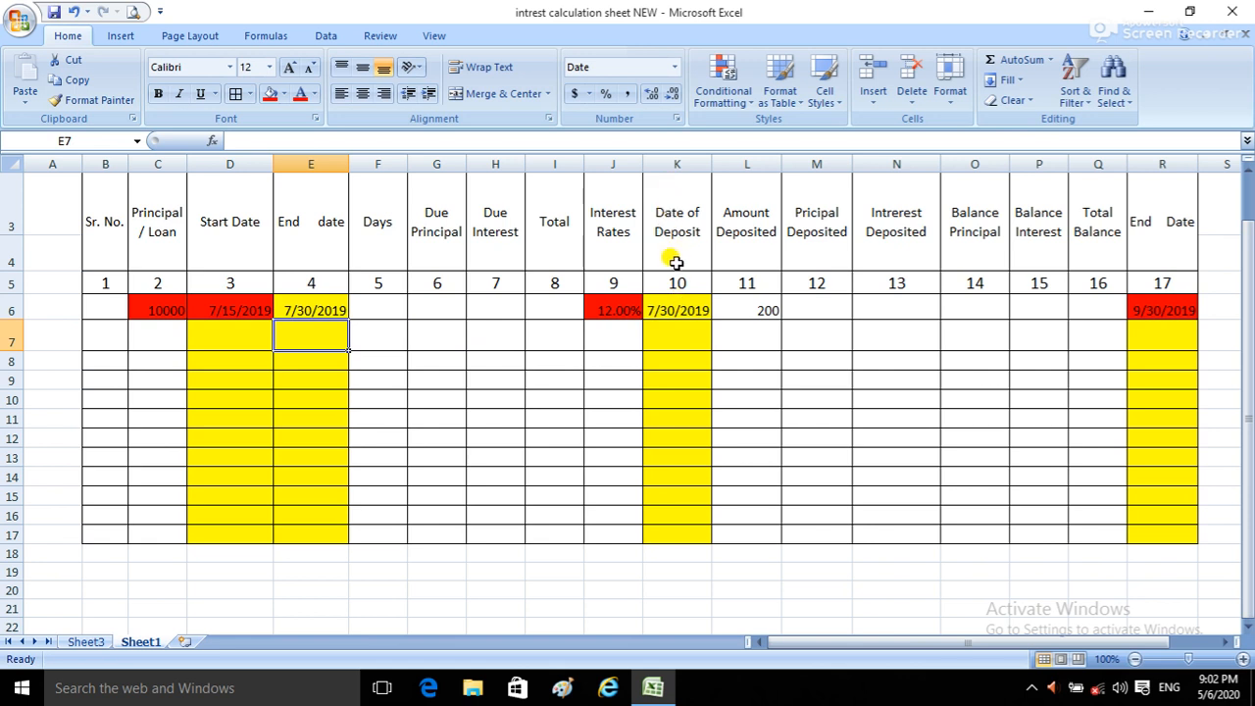
Step: Clear the first row's Date of Deposit in K6 and Amount Deposited in L6, and compare E6 with the final End Date
{"action": "left_click", "coordinate": [679, 309]}
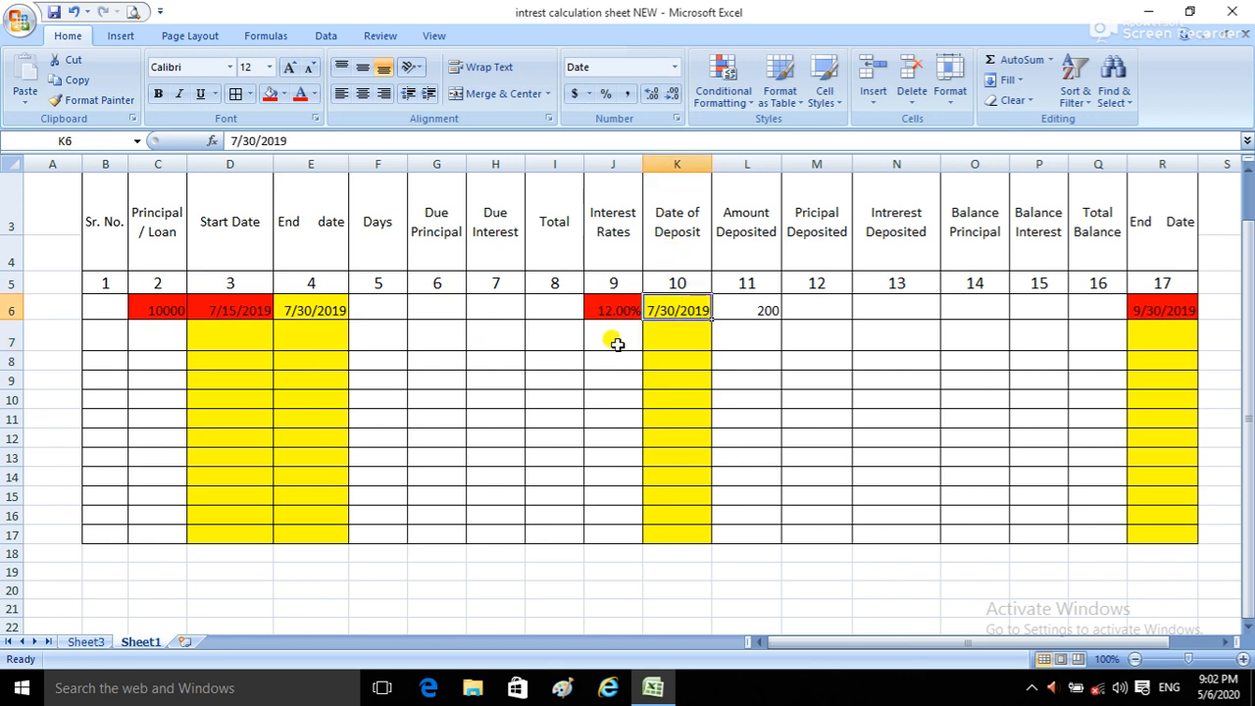
{"action": "key", "text": "BackSpace"}
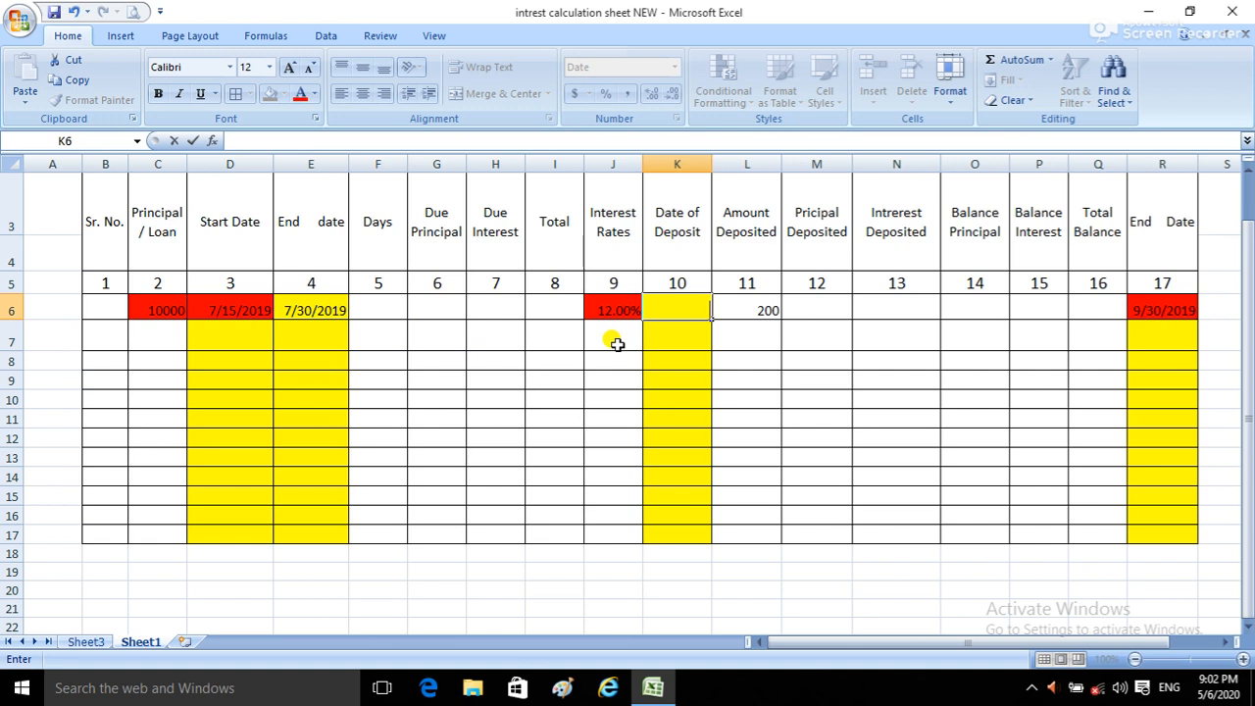
{"action": "key", "text": "Tab"}
{"action": "key", "text": "BackSpace"}
{"action": "left_click", "coordinate": [562, 334]}
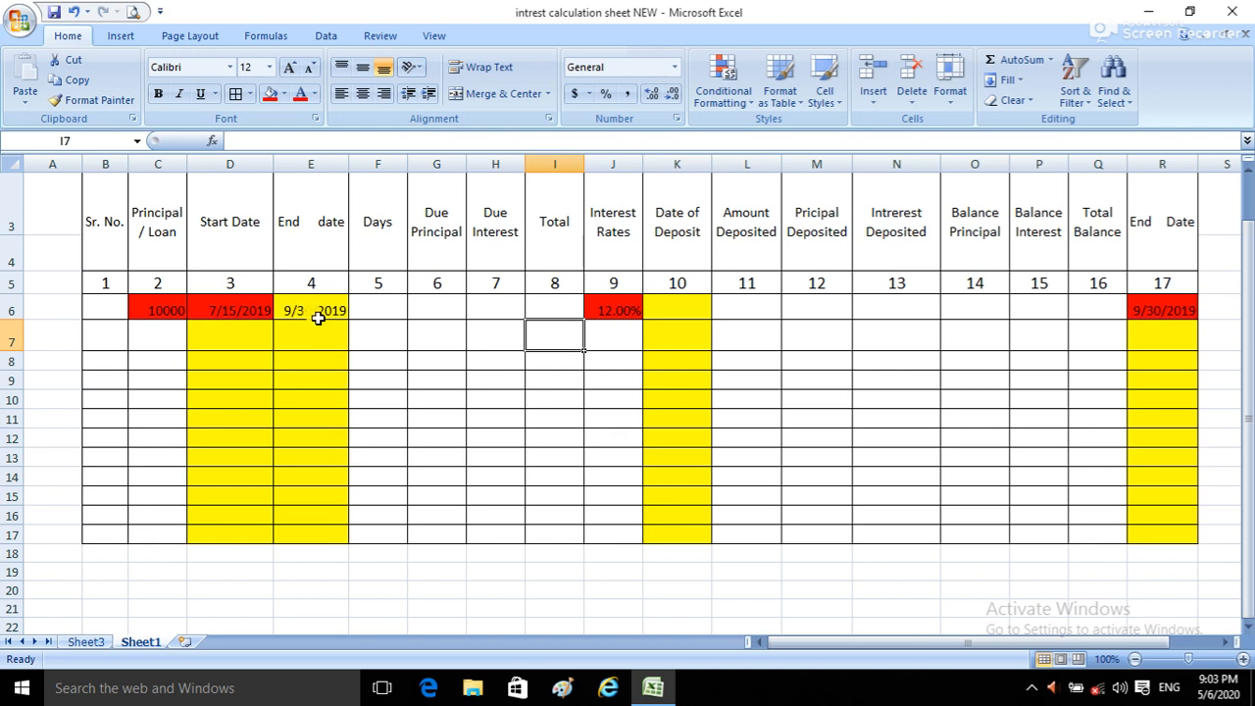
{"action": "left_click", "coordinate": [1160, 310]}
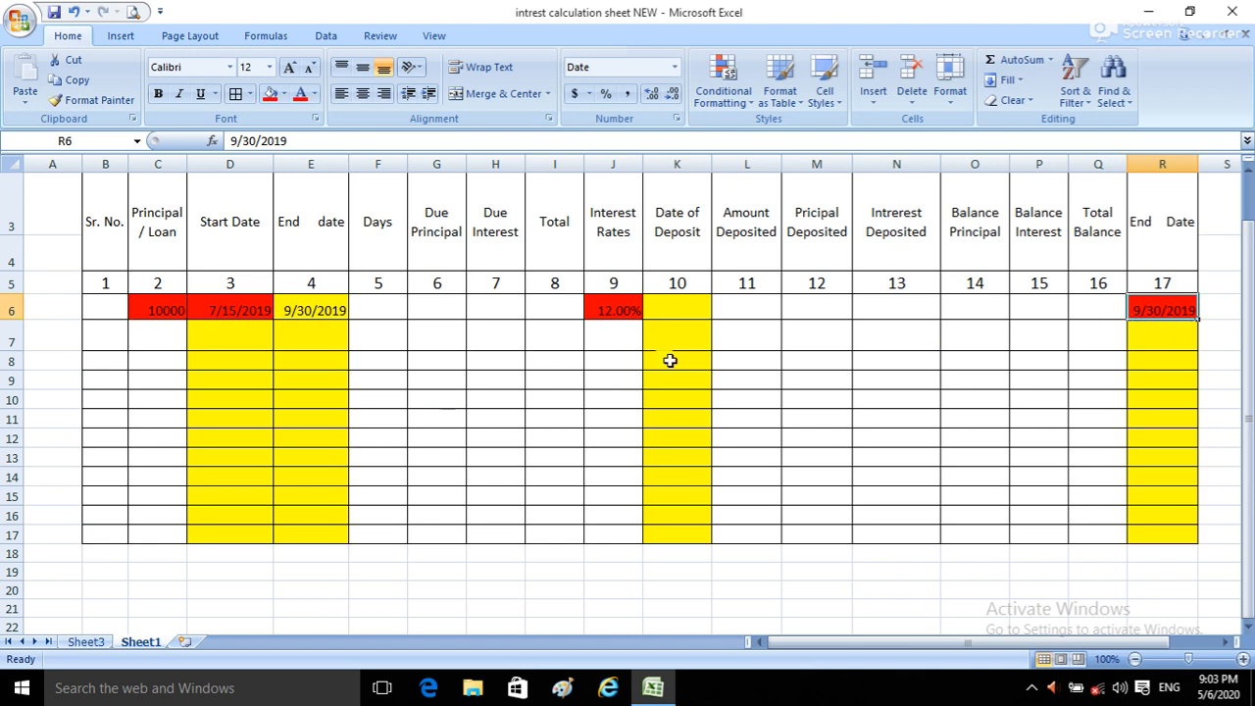
Step: Enter 08/10/2019 as the Date of Deposit in K6 to test the End date formula
{"action": "left_click", "coordinate": [688, 309]}
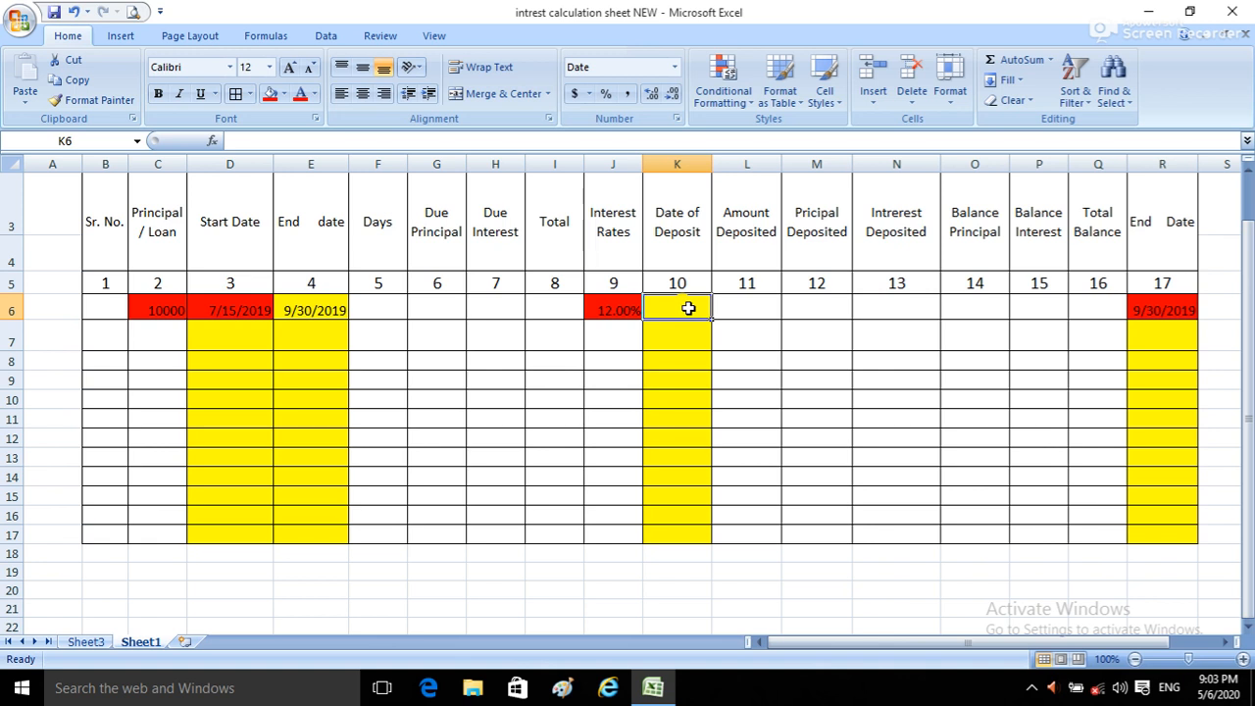
{"action": "type", "text": "0"}
{"action": "key", "text": "BackSpace"}
{"action": "type", "text": "08/10/2019"}
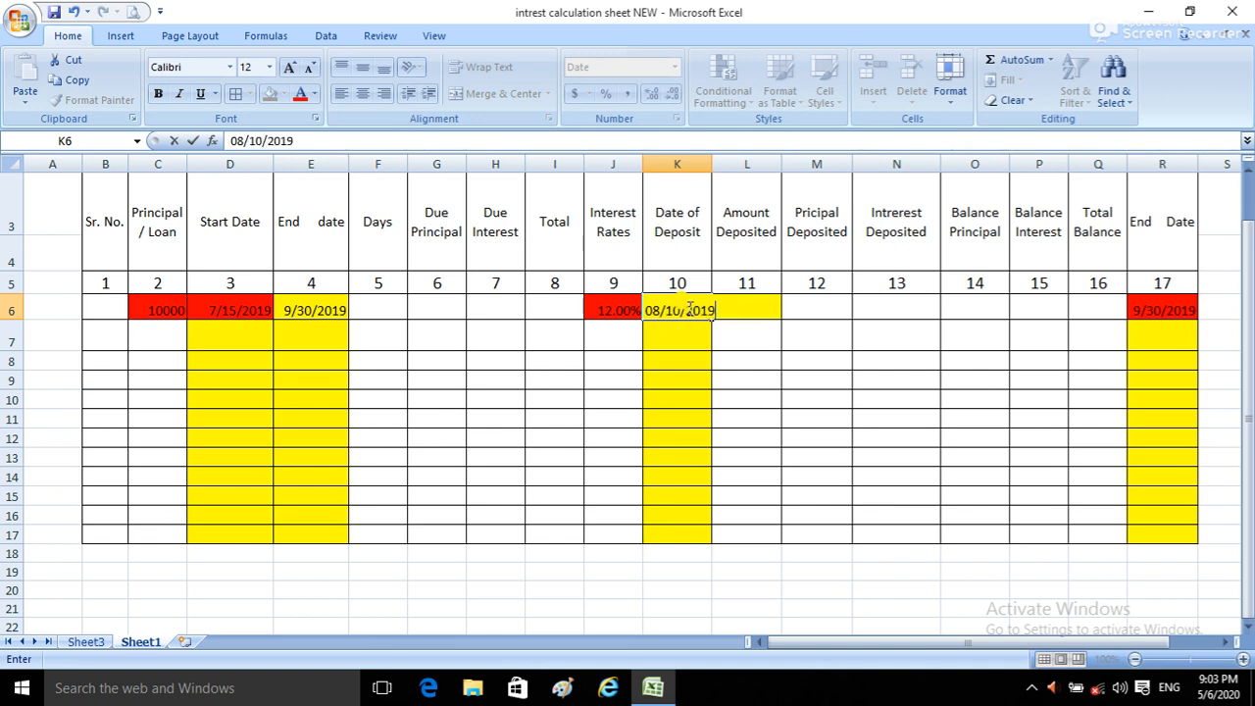
{"action": "key", "text": "Return"}
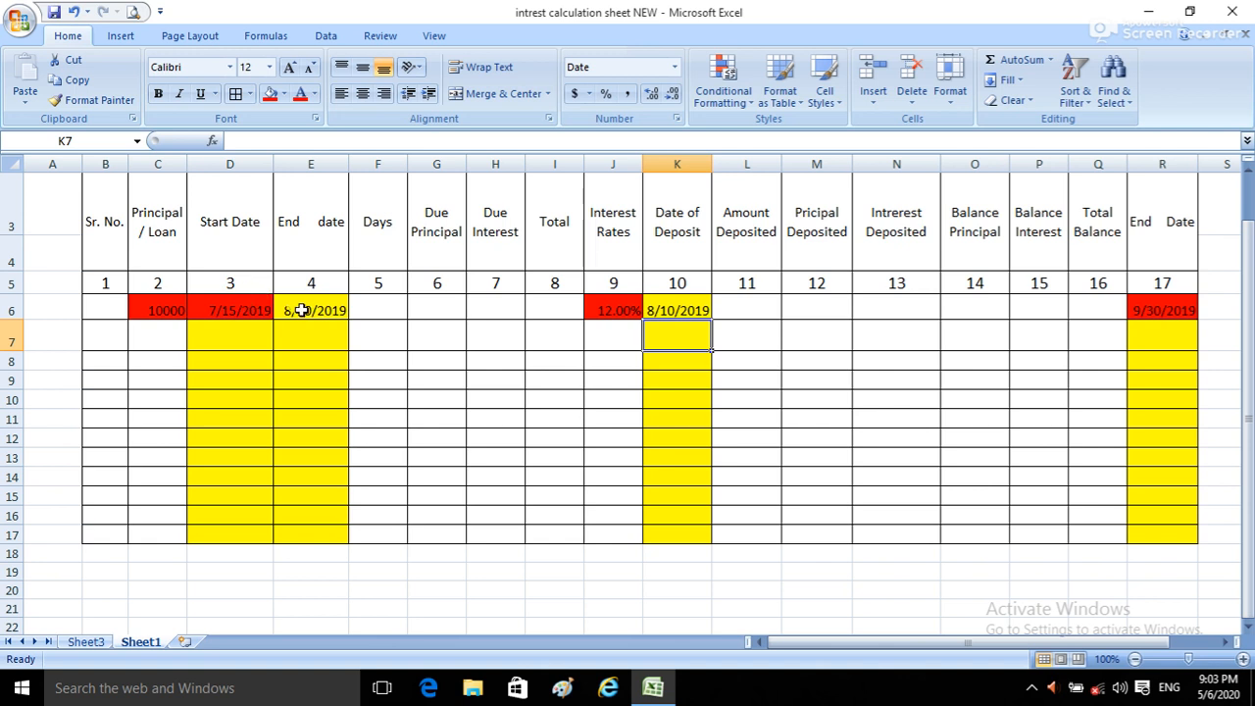
Step: Enter the formula =(E6-D6)+1 in the first row's Days cell, F6
{"action": "left_click", "coordinate": [362, 306]}
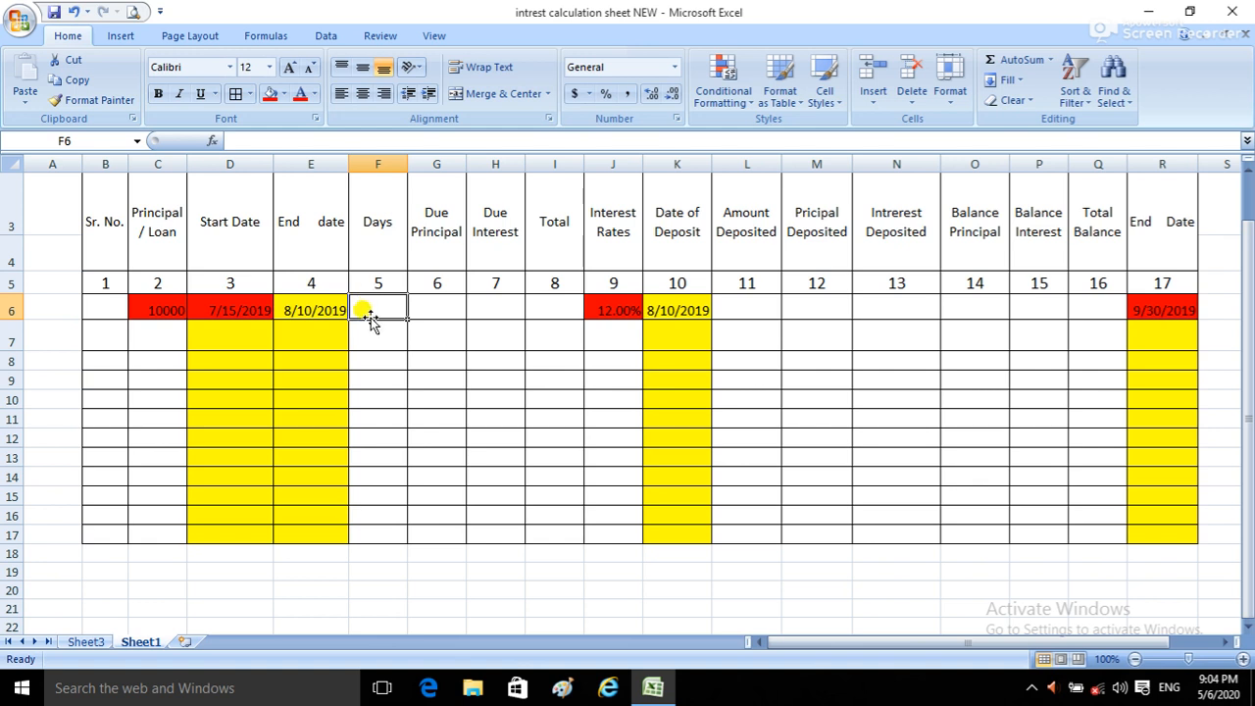
{"action": "type", "text": "="}
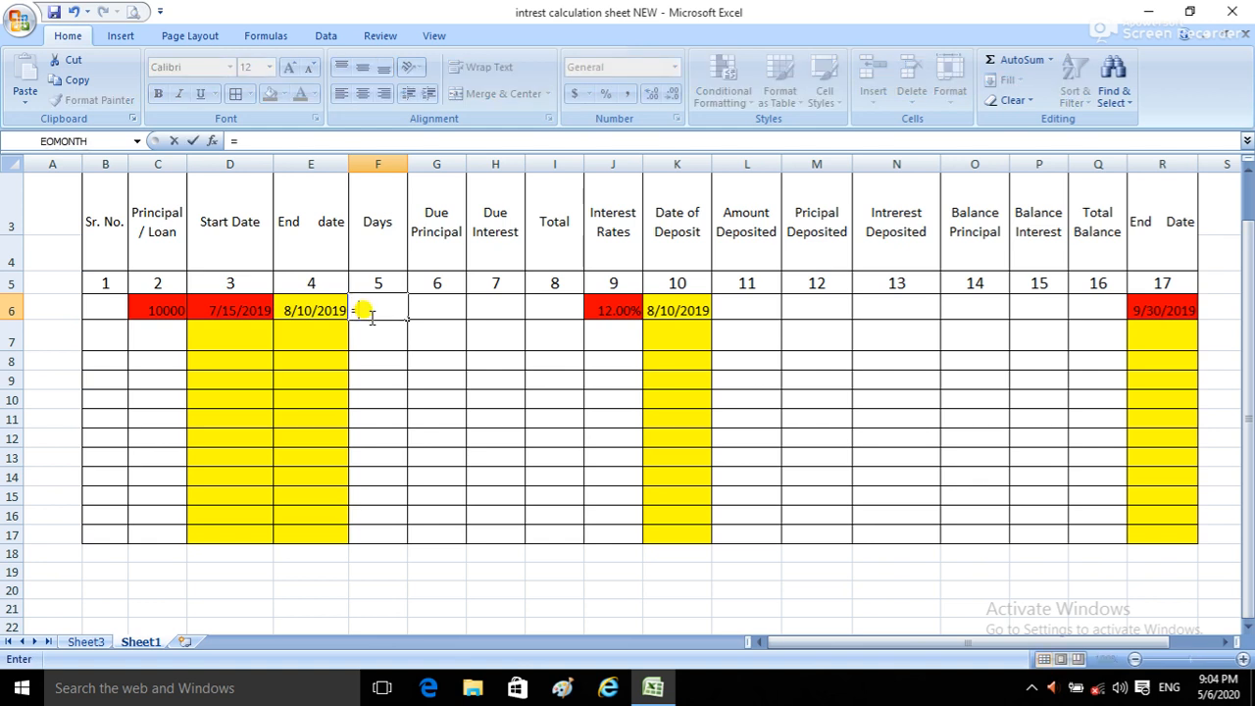
{"action": "type", "text": "("}
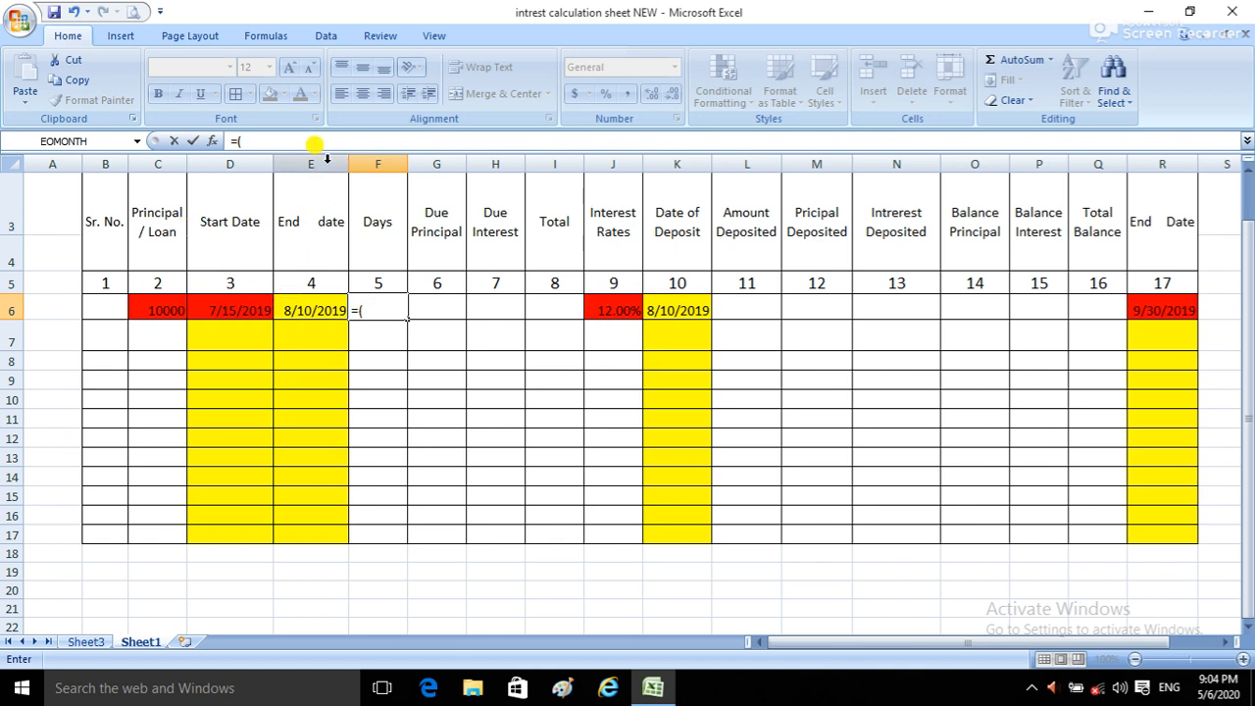
{"action": "left_click", "coordinate": [310, 309]}
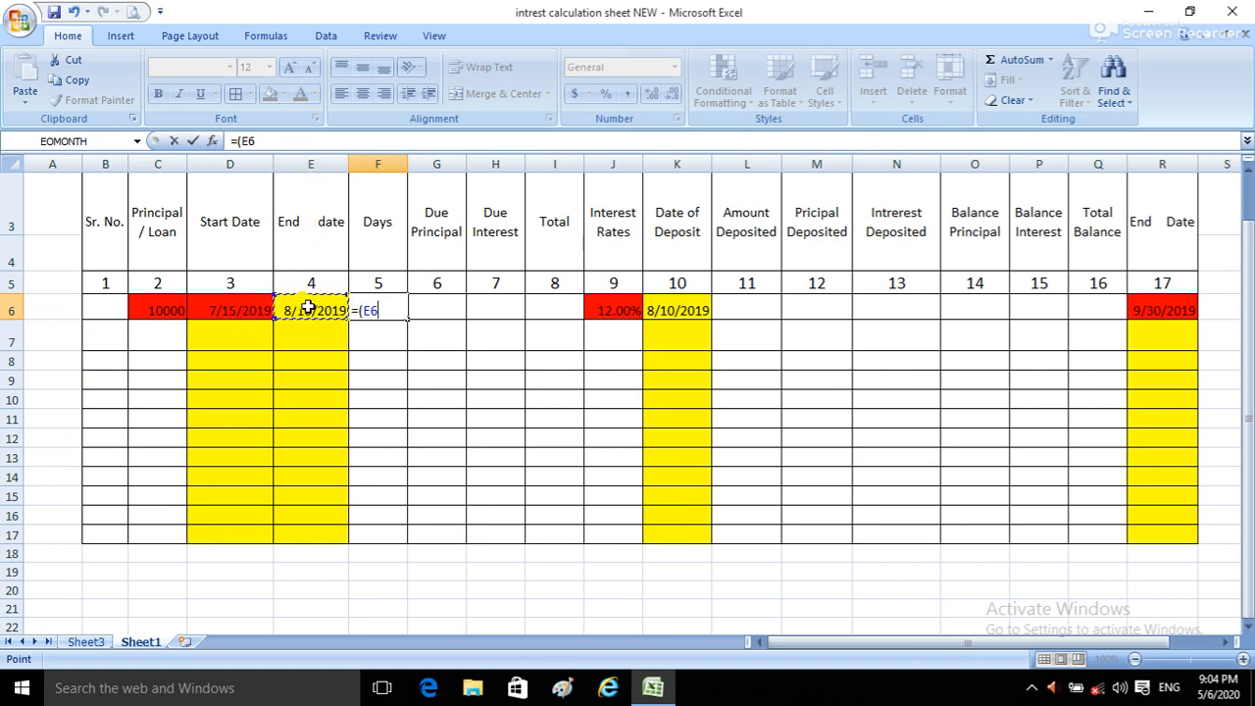
{"action": "type", "text": "-"}
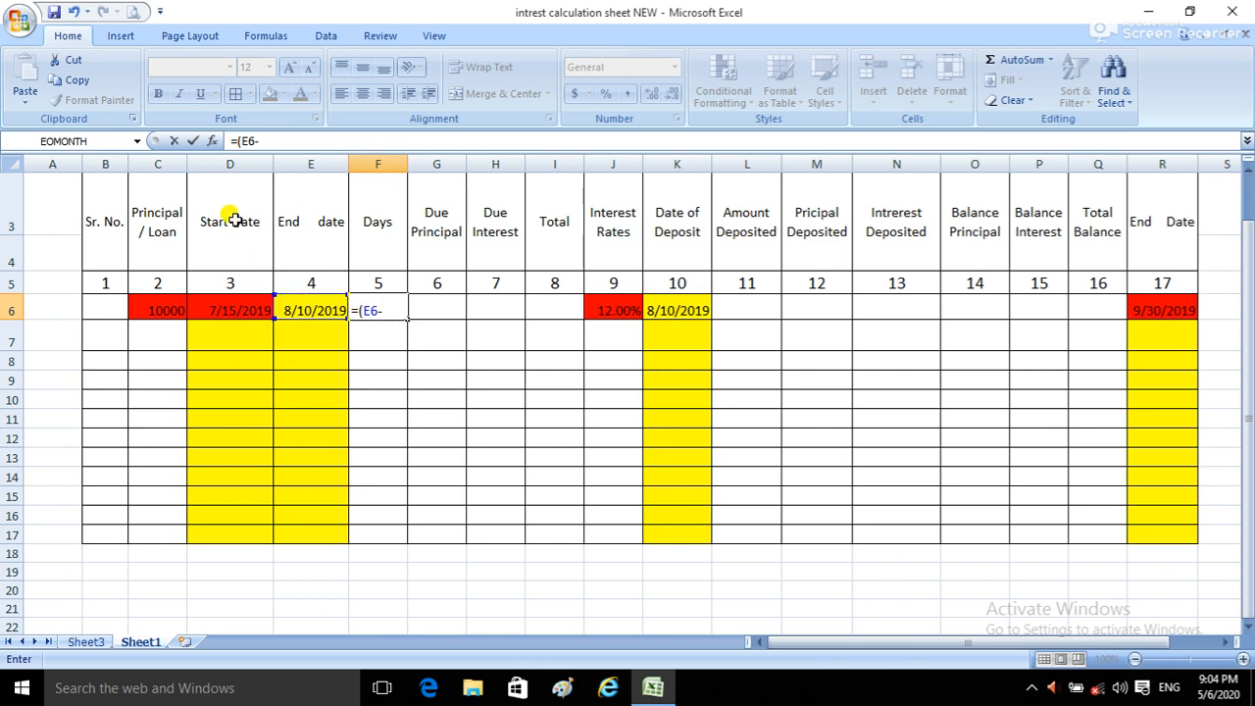
{"action": "left_click", "coordinate": [221, 312]}
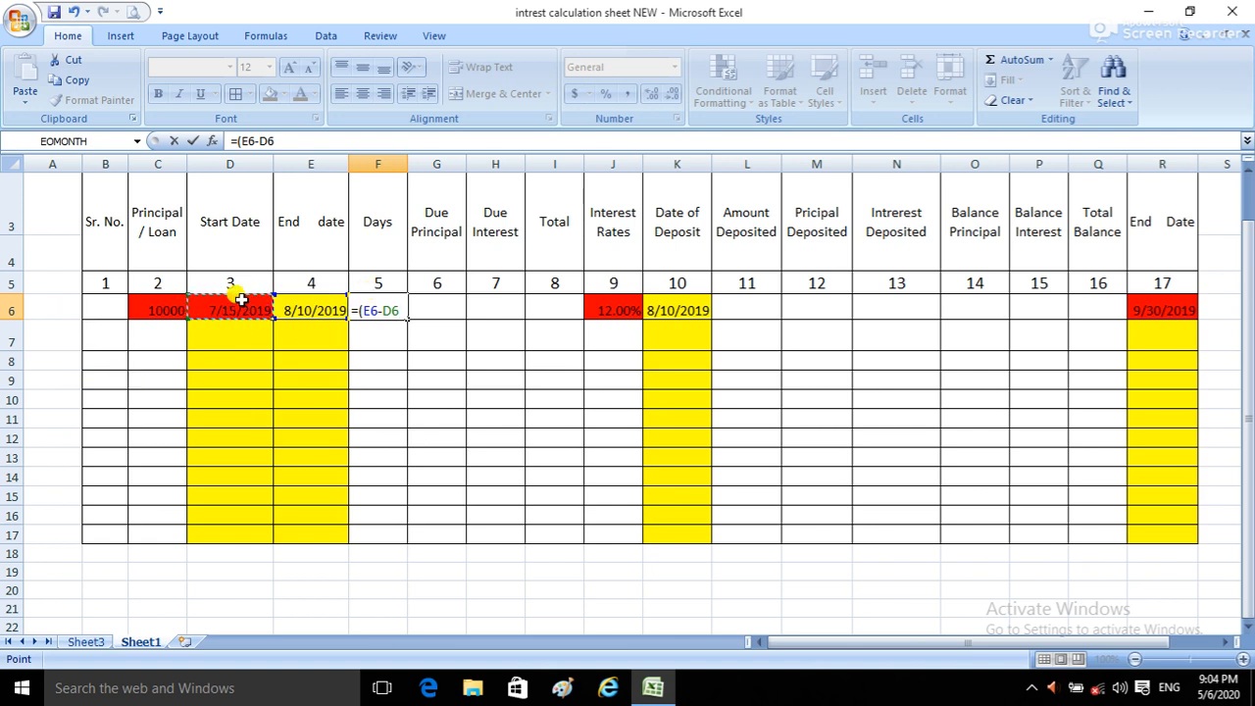
{"action": "type", "text": ")+1"}
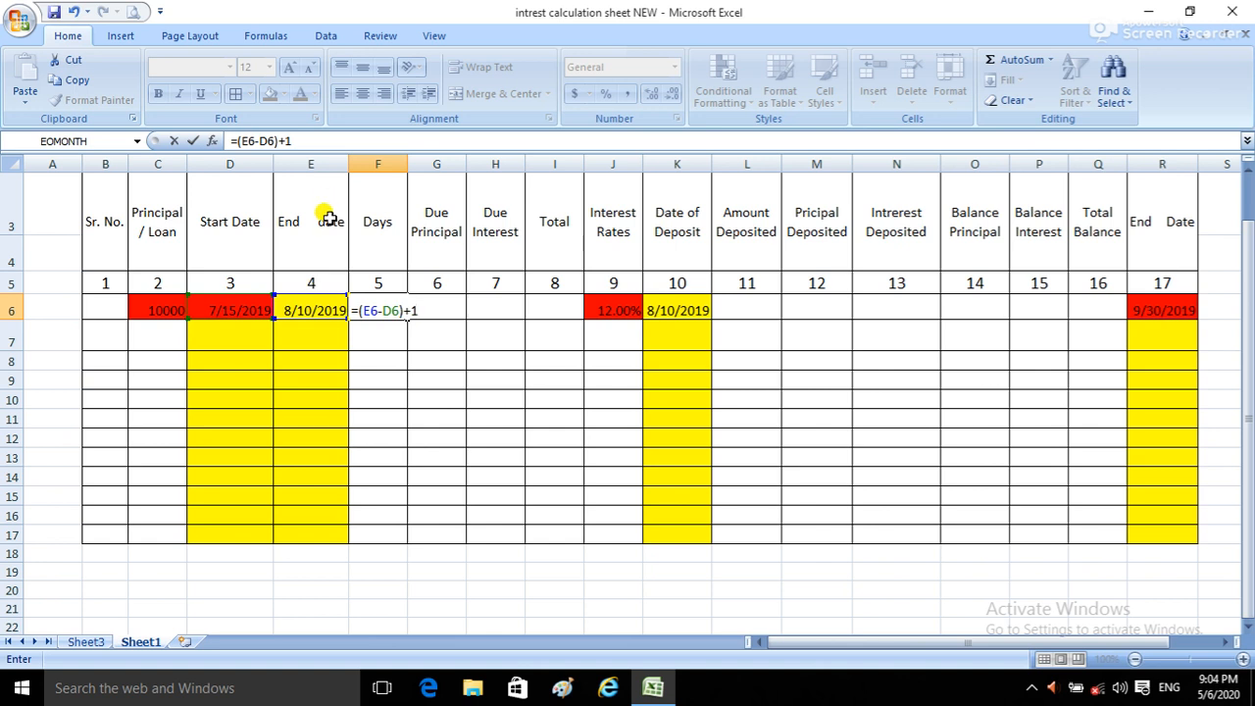
{"action": "left_click", "coordinate": [240, 314]}
{"action": "left_click", "coordinate": [387, 340]}
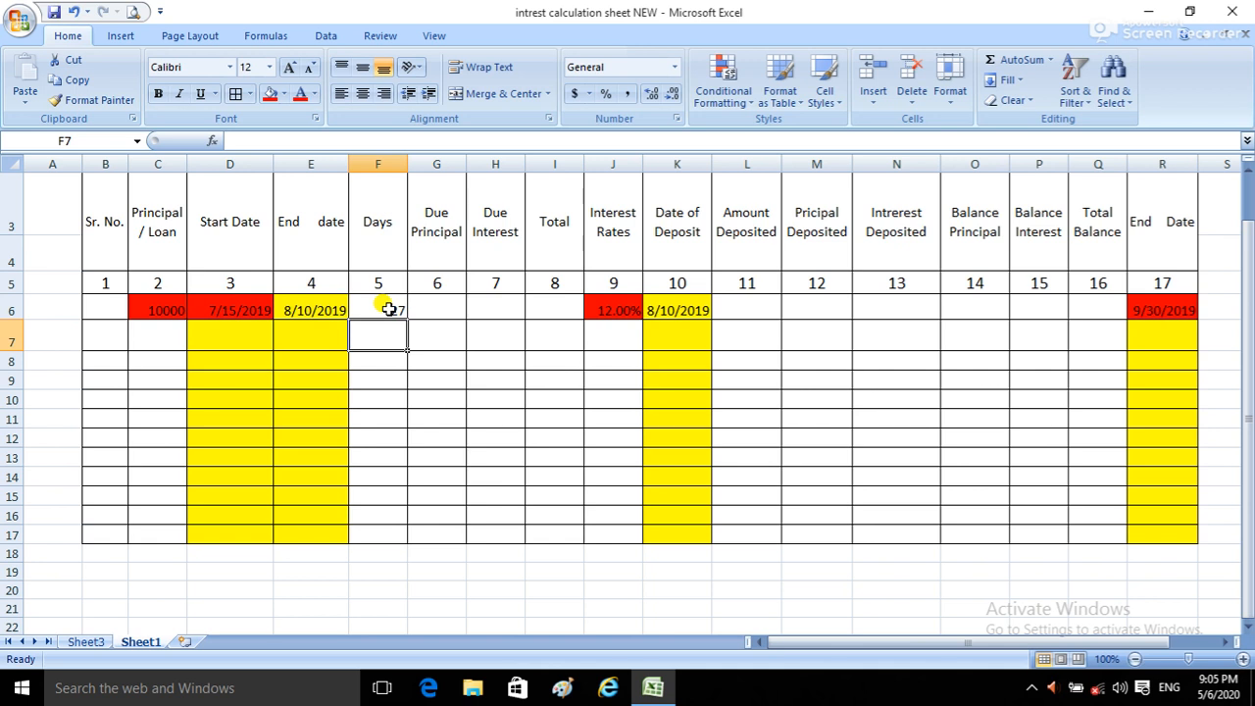
{"action": "left_click", "coordinate": [390, 310]}
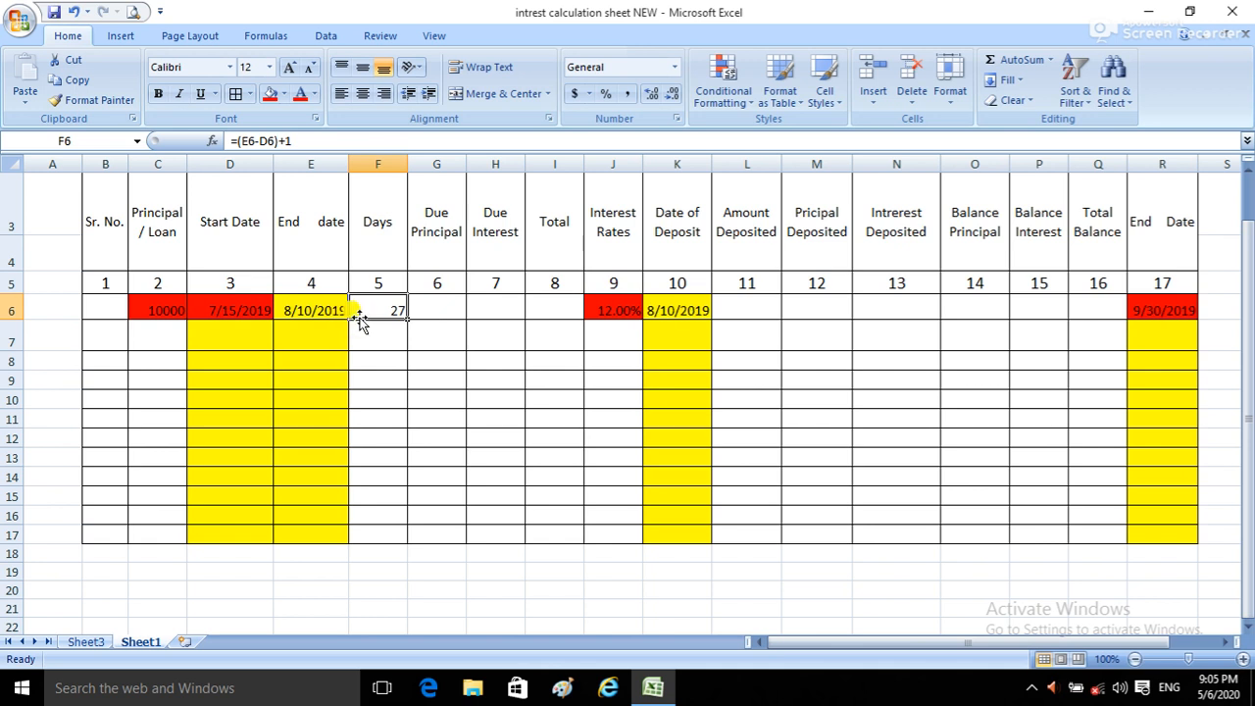
Step: Clear the test Date of Deposit from cell K6 and check the row's dates and days
{"action": "left_click", "coordinate": [704, 312]}
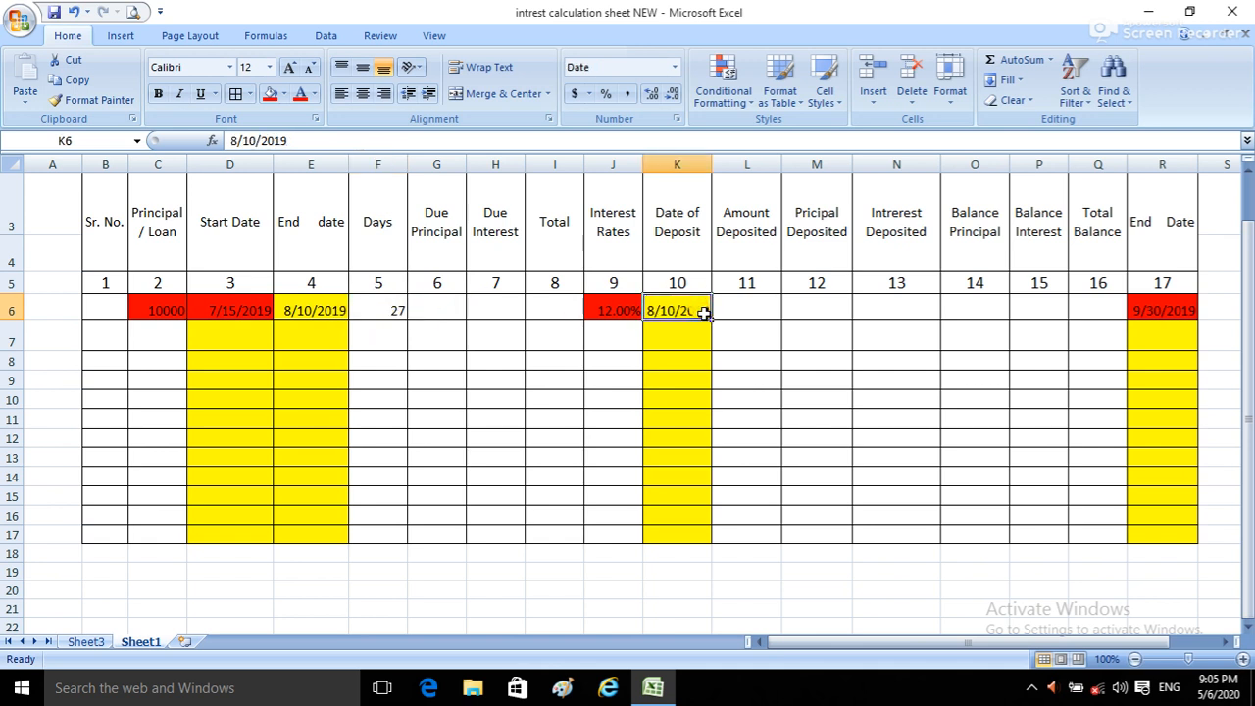
{"action": "key", "text": "BackSpace"}
{"action": "key", "text": "Return"}
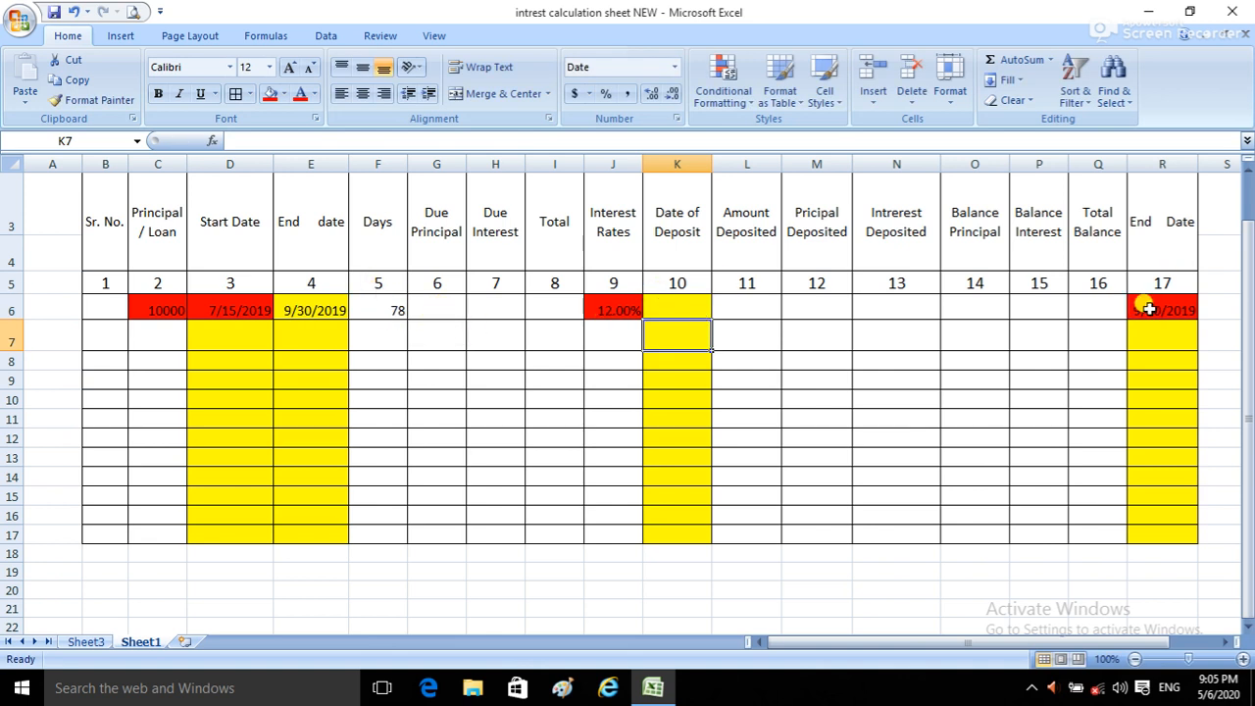
{"action": "left_click", "coordinate": [616, 309]}
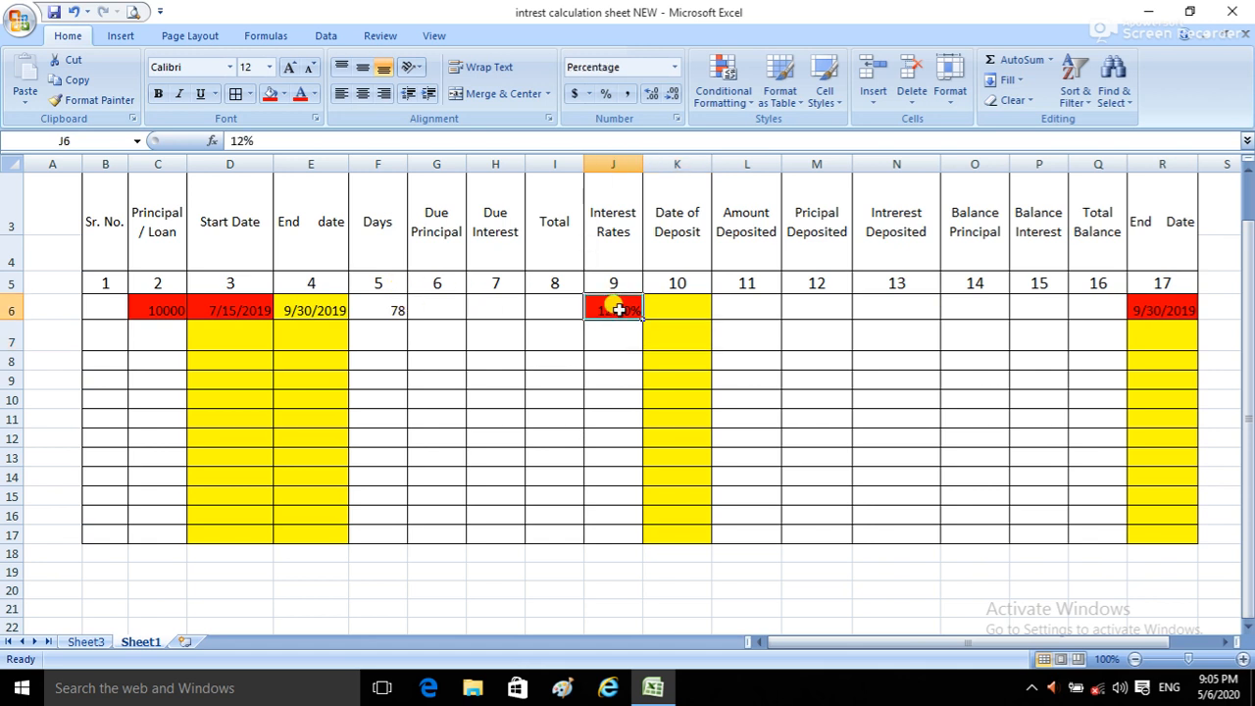
{"action": "left_click_drag", "start_coordinate": [246, 308], "coordinate": [378, 294]}
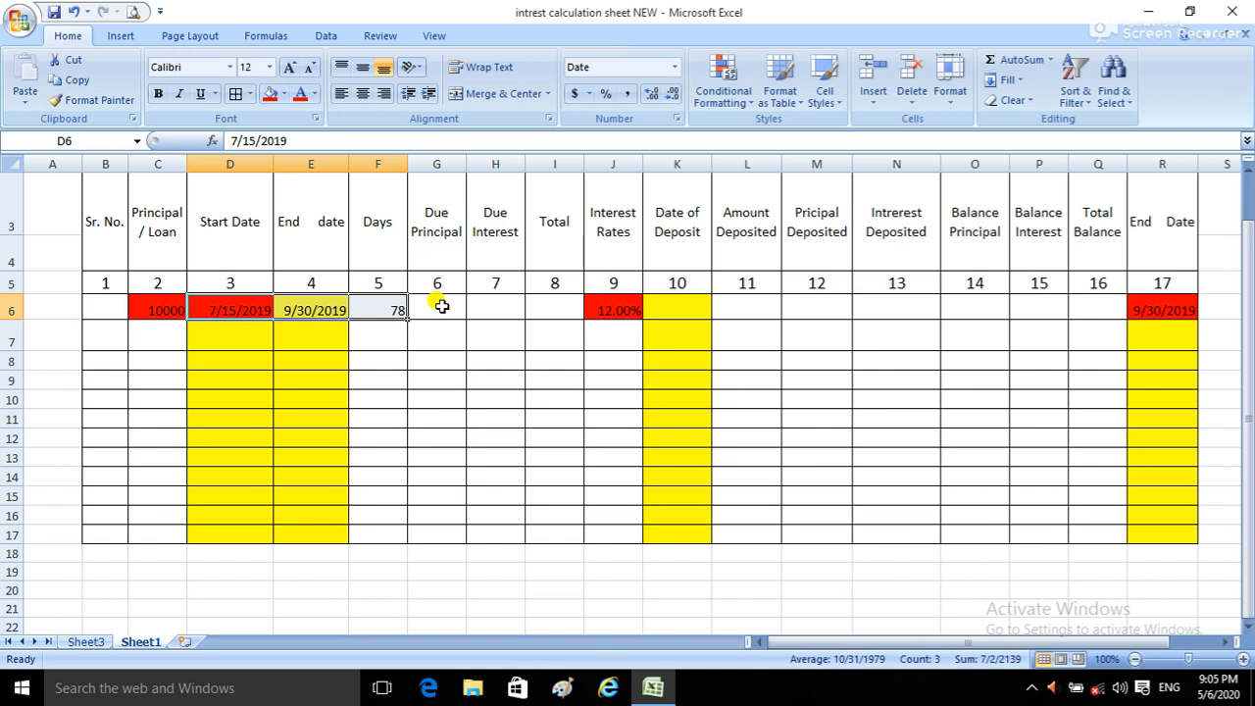
Step: Enter the formula =C6 in the first row's Due Principal cell, G6
{"action": "left_click", "coordinate": [441, 306]}
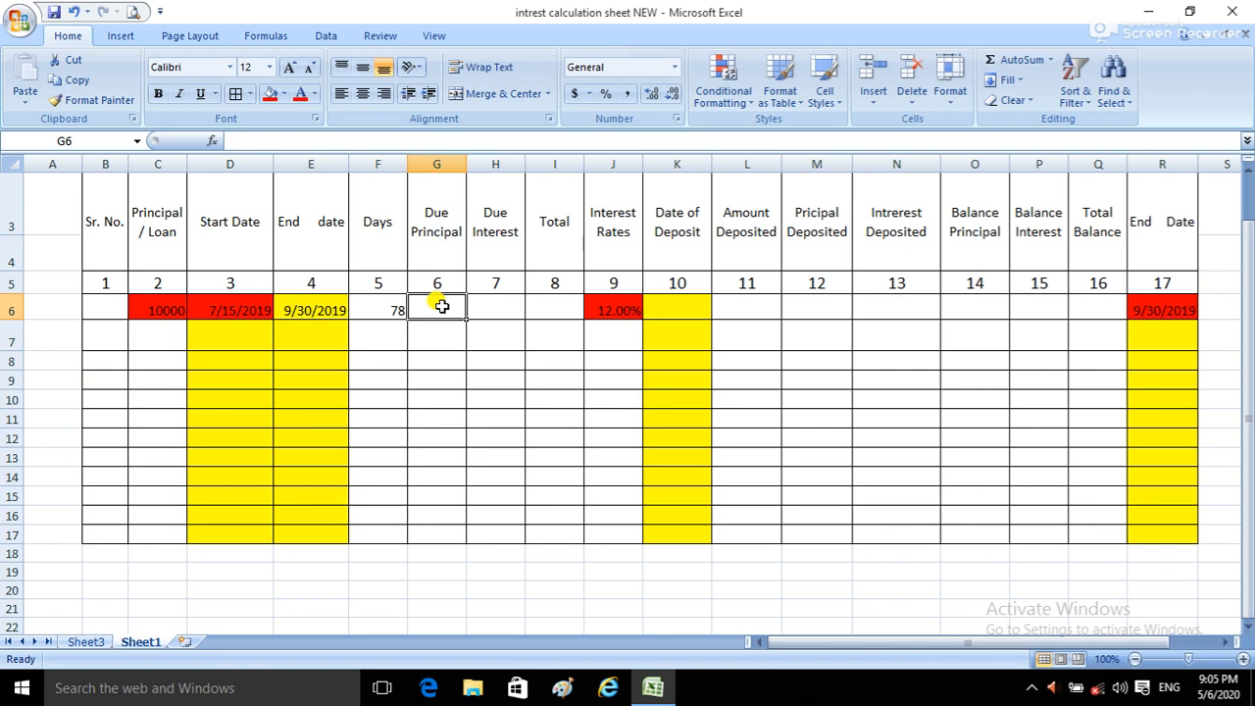
{"action": "type", "text": "="}
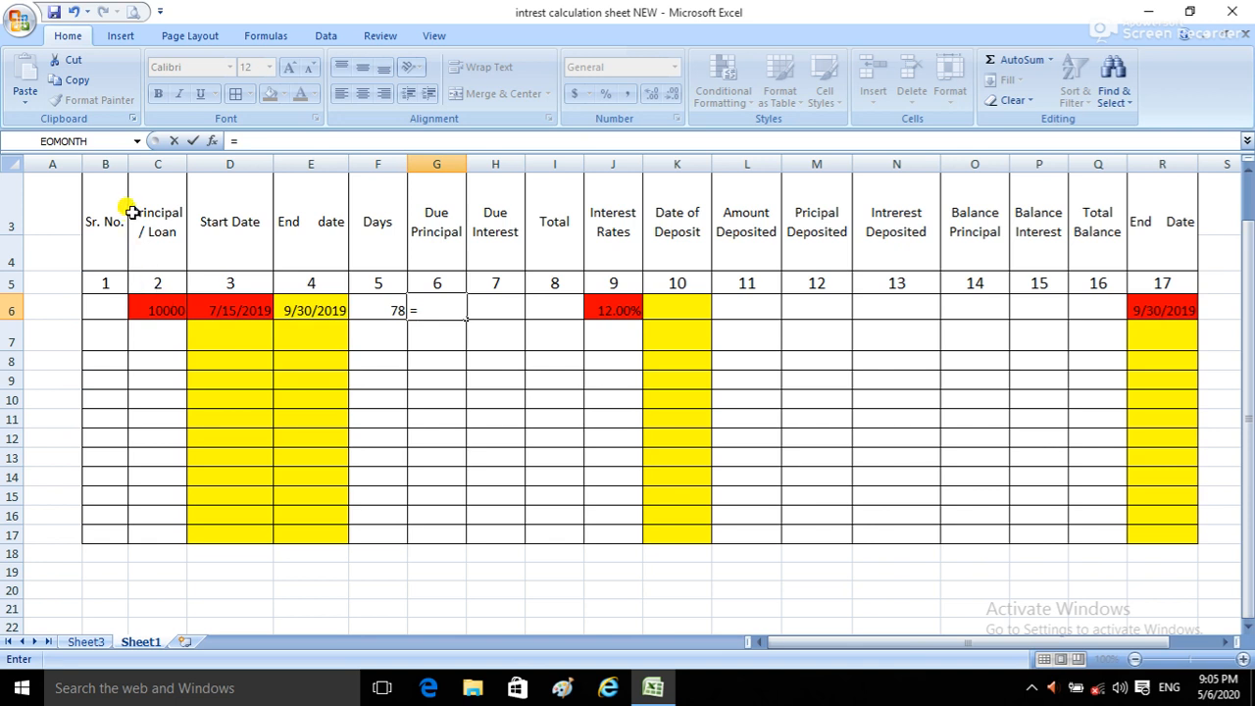
{"action": "left_click", "coordinate": [158, 311]}
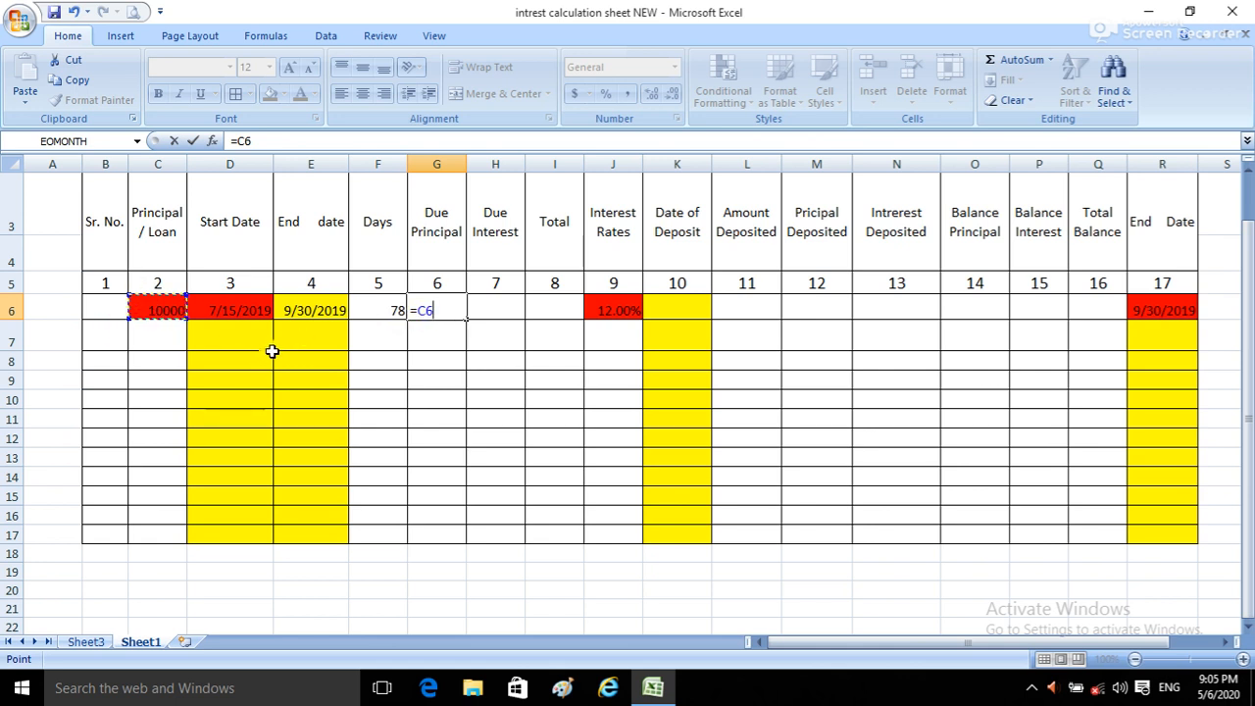
{"action": "key", "text": "Return"}
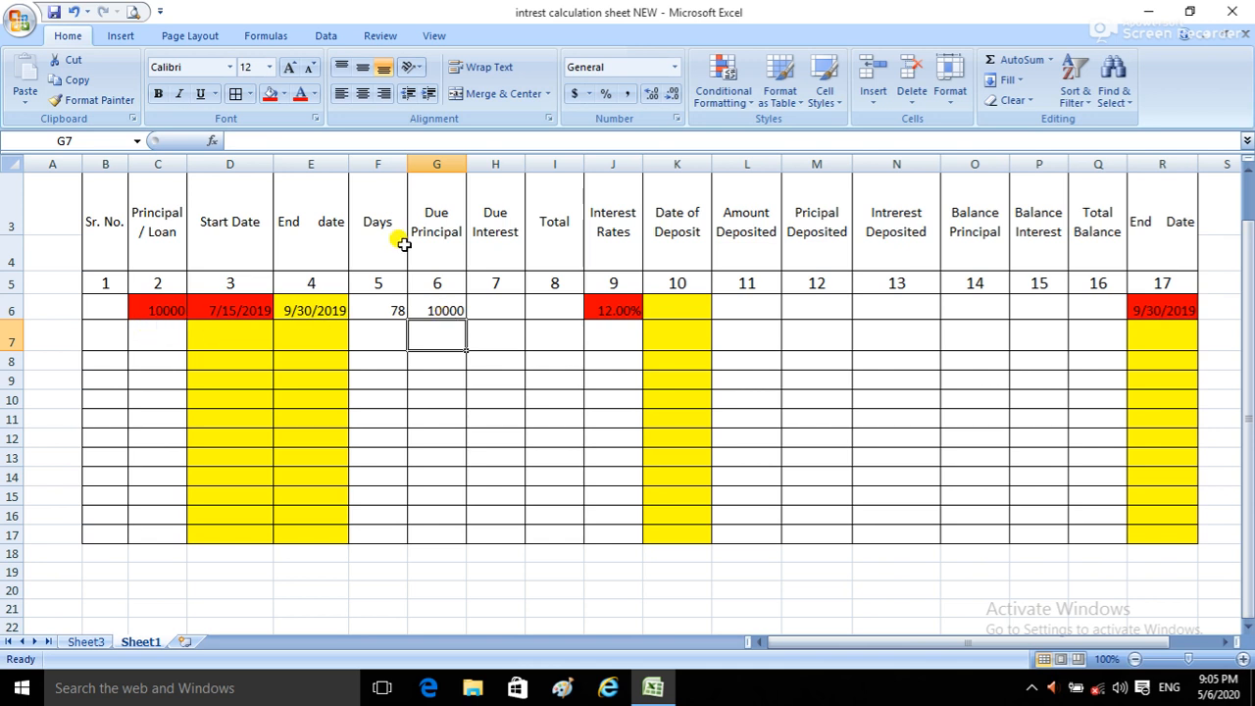
{"action": "left_click", "coordinate": [502, 310]}
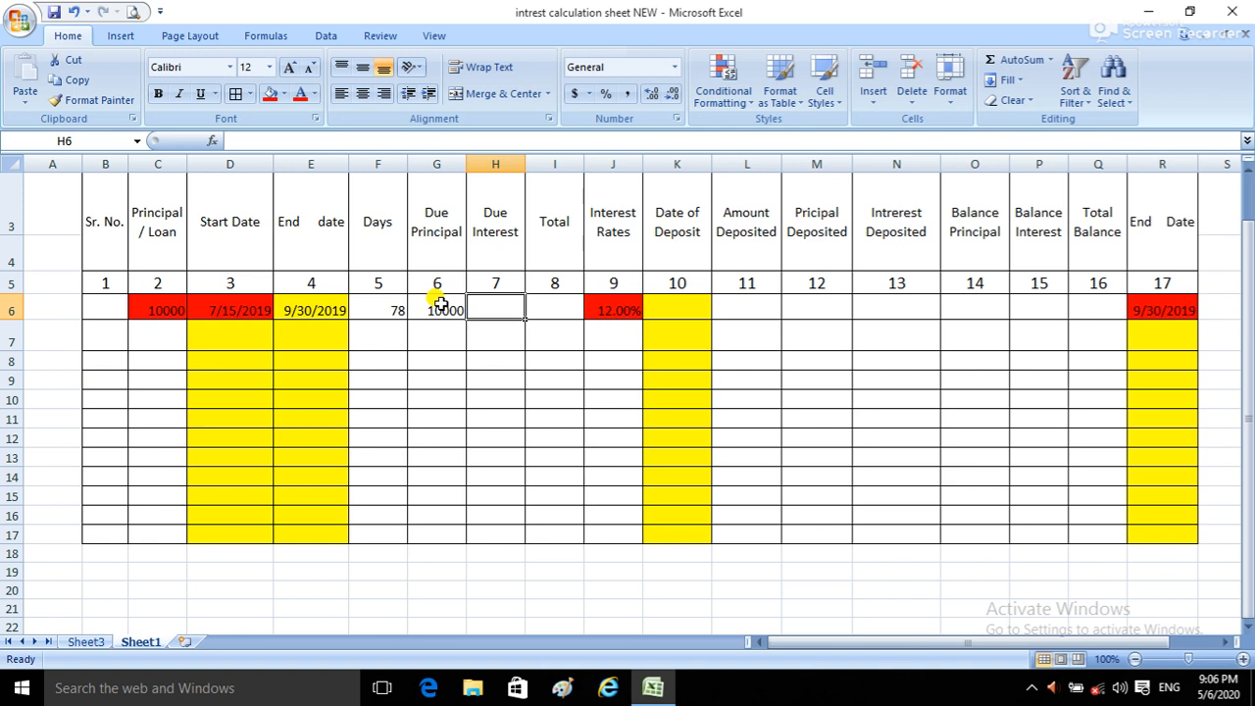
{"action": "type", "text": "="}
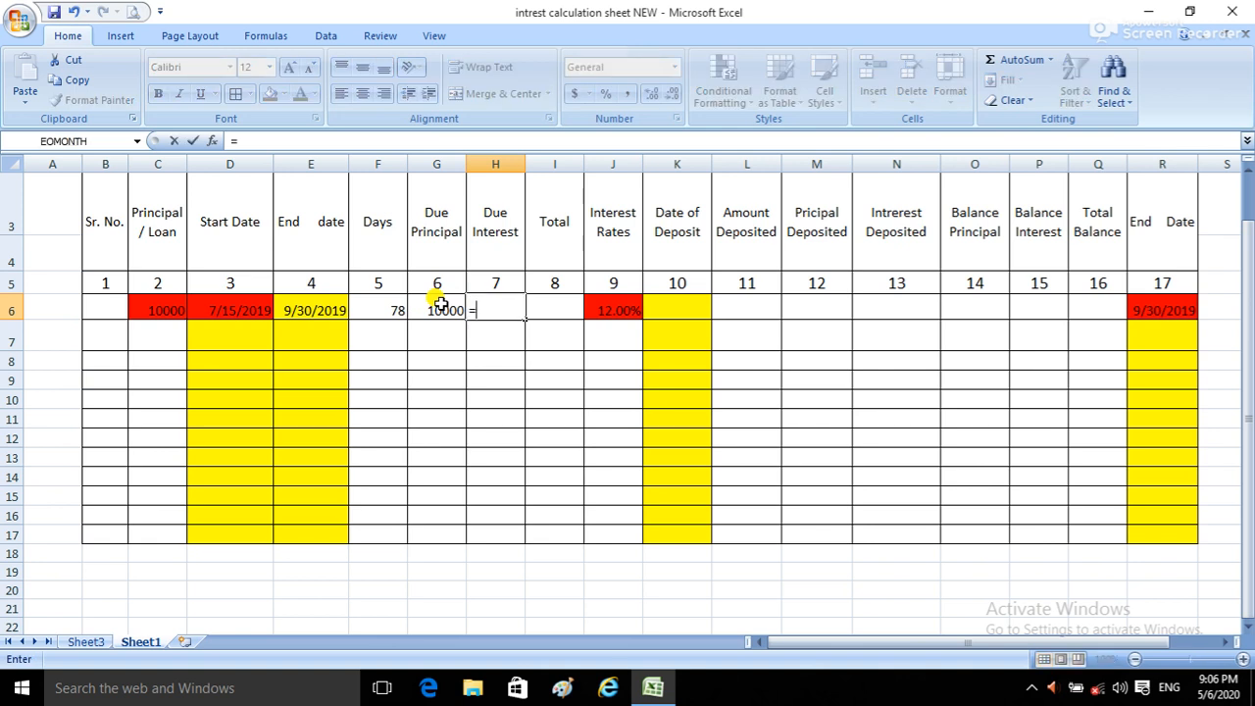
{"action": "type", "text": "roun"}
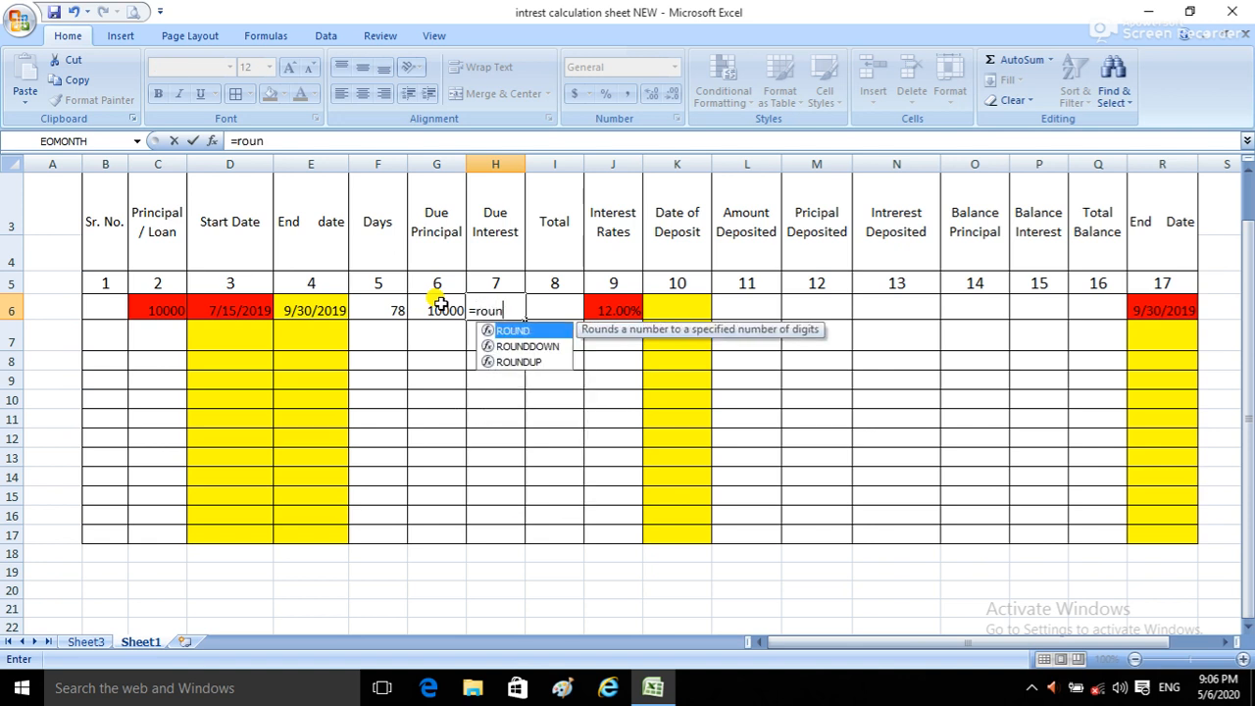
{"action": "type", "text": "nnd"}
{"action": "key", "text": "BackSpace"}
{"action": "key", "text": "BackSpace"}
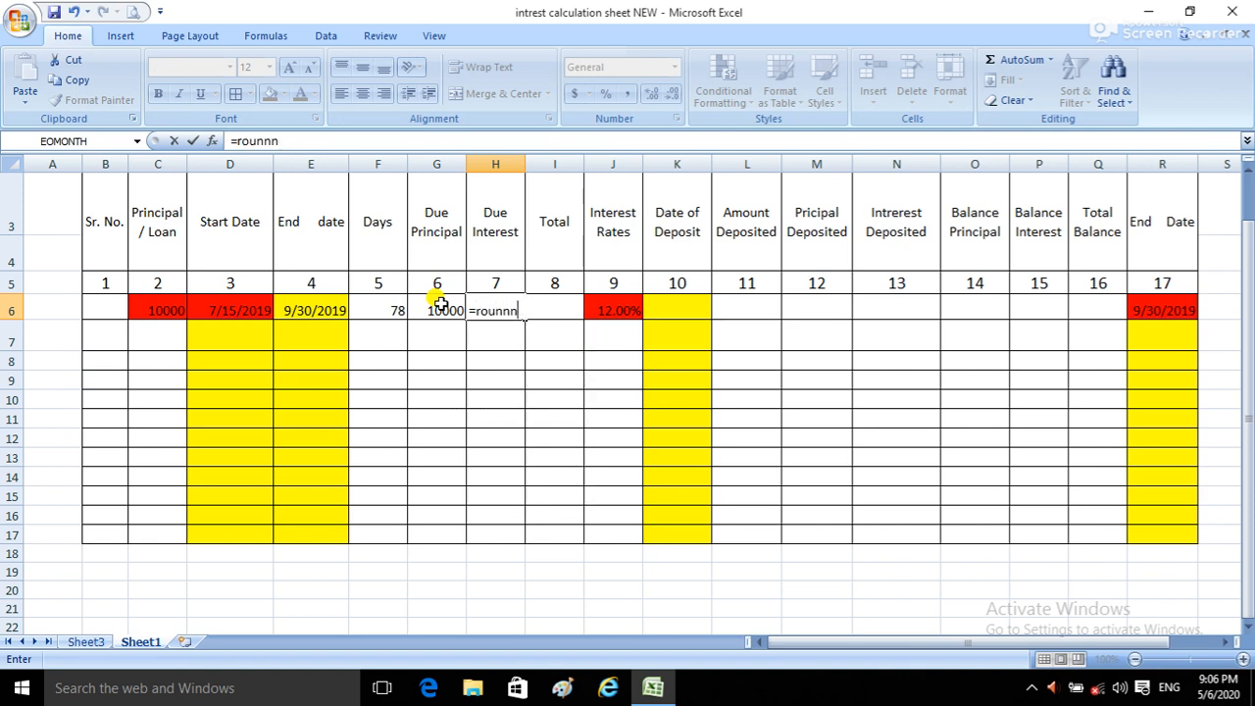
{"action": "key", "text": "BackSpace"}
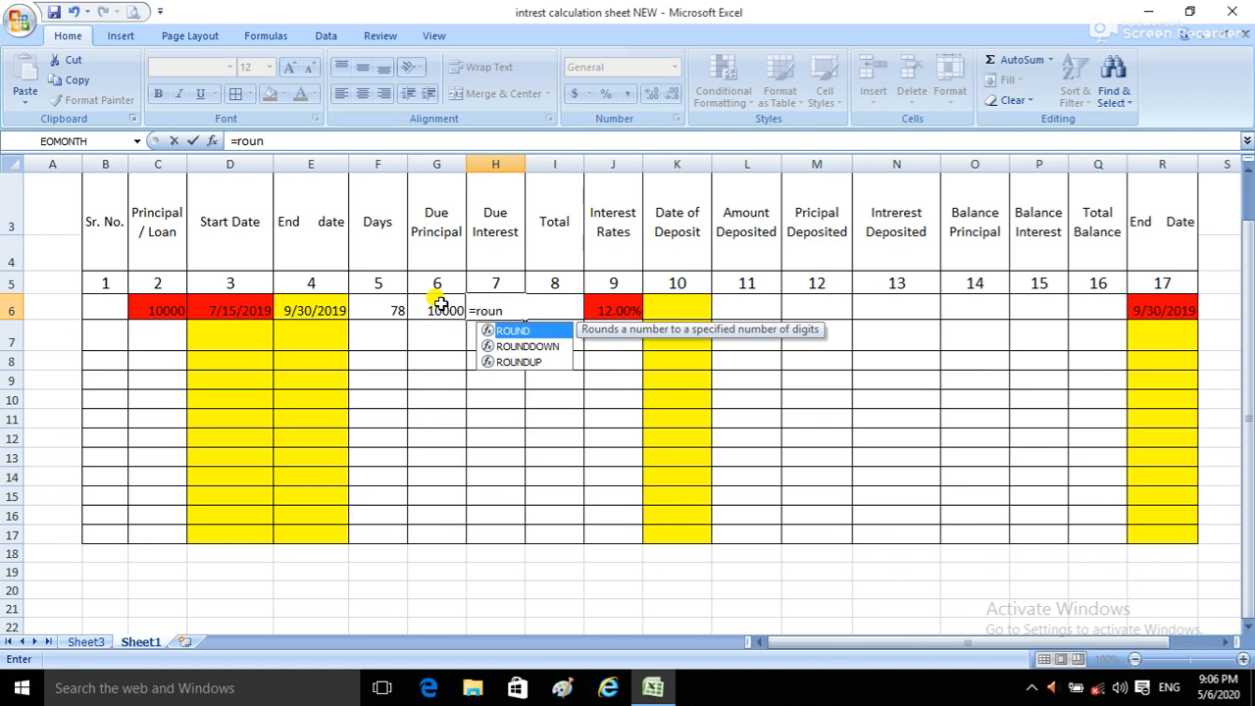
{"action": "type", "text": "d"}
{"action": "key", "text": "Down"}
{"action": "key", "text": "Up"}
{"action": "type", "text": "("}
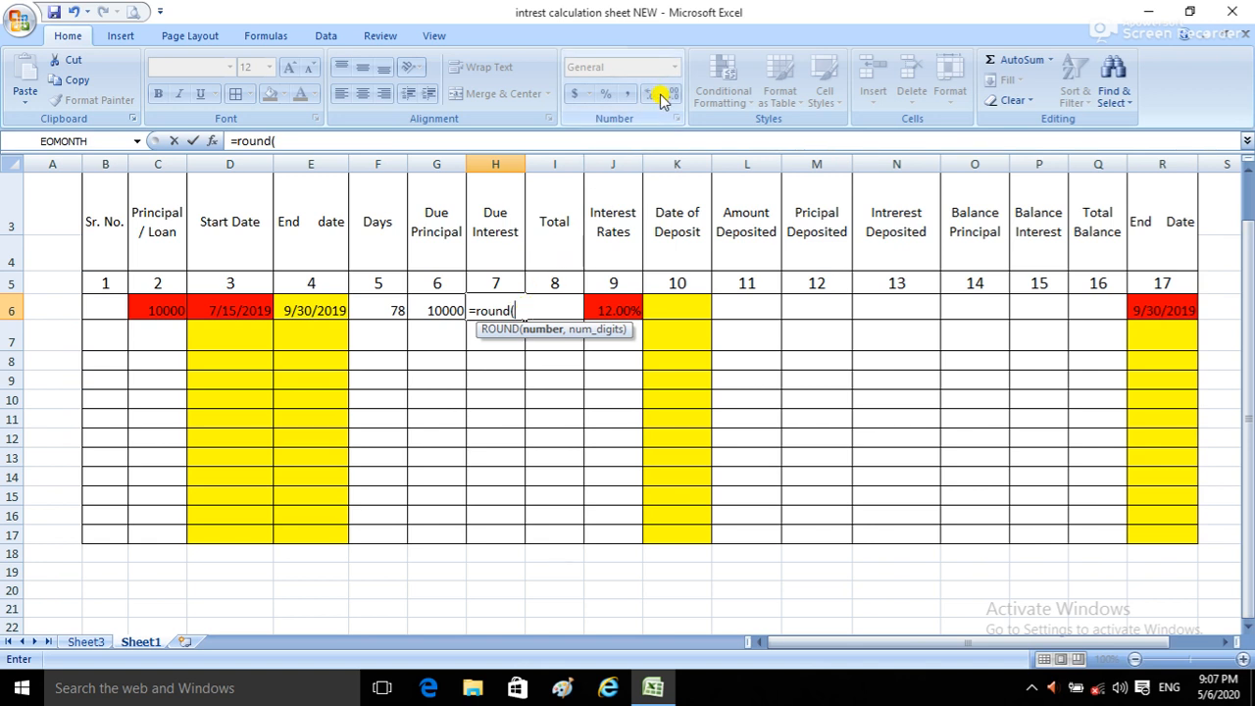
{"action": "left_click", "coordinate": [484, 569]}
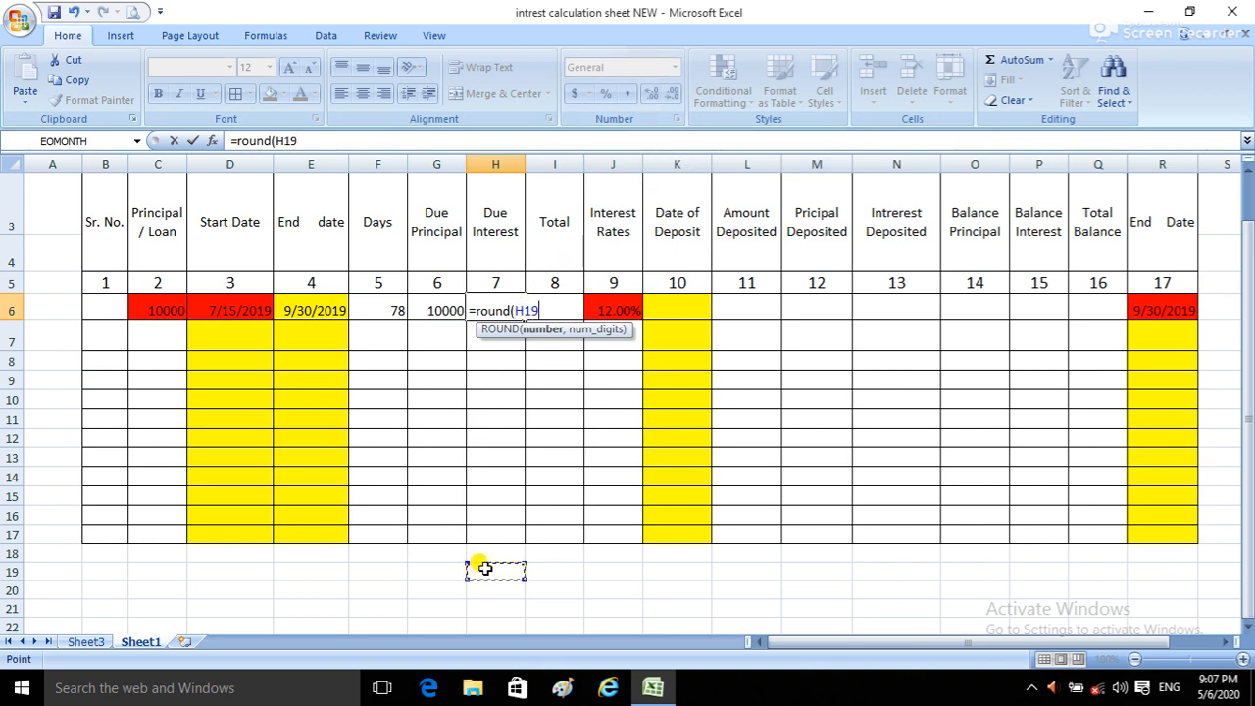
{"action": "key", "text": "BackSpace"}
{"action": "key", "text": "BackSpace"}
{"action": "key", "text": "BackSpace"}
{"action": "key", "text": "BackSpace"}
{"action": "key", "text": "BackSpace"}
{"action": "key", "text": "BackSpace"}
{"action": "key", "text": "BackSpace"}
{"action": "key", "text": "BackSpace"}
{"action": "key", "text": "BackSpace"}
{"action": "key", "text": "BackSpace"}
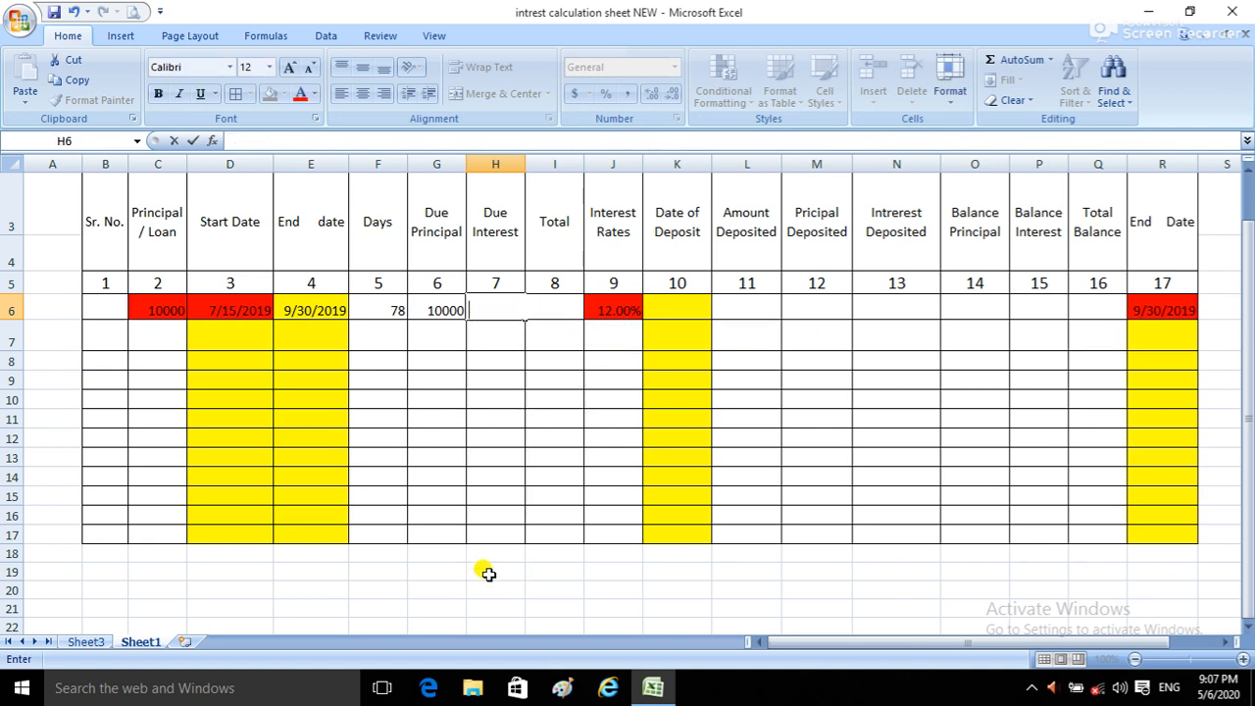
Step: Enter the test formula =100/33 in the blank cell H19 below the table
{"action": "left_click", "coordinate": [488, 574]}
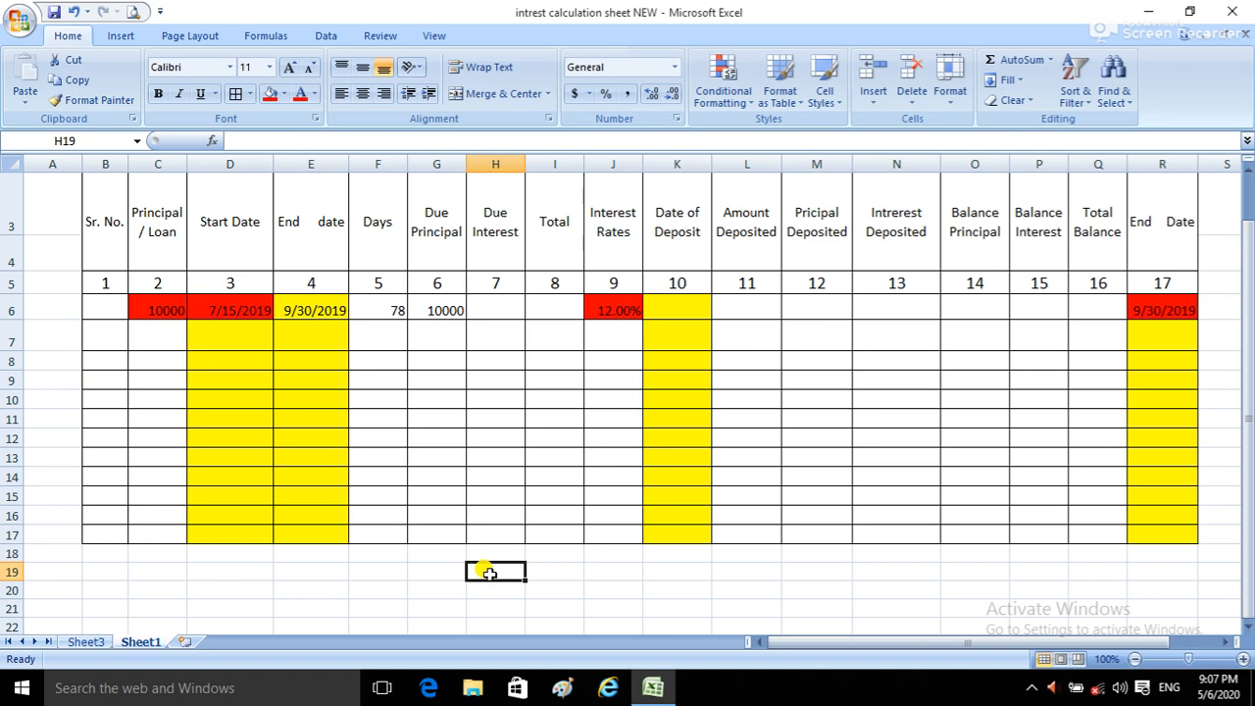
{"action": "type", "text": "=100/33"}
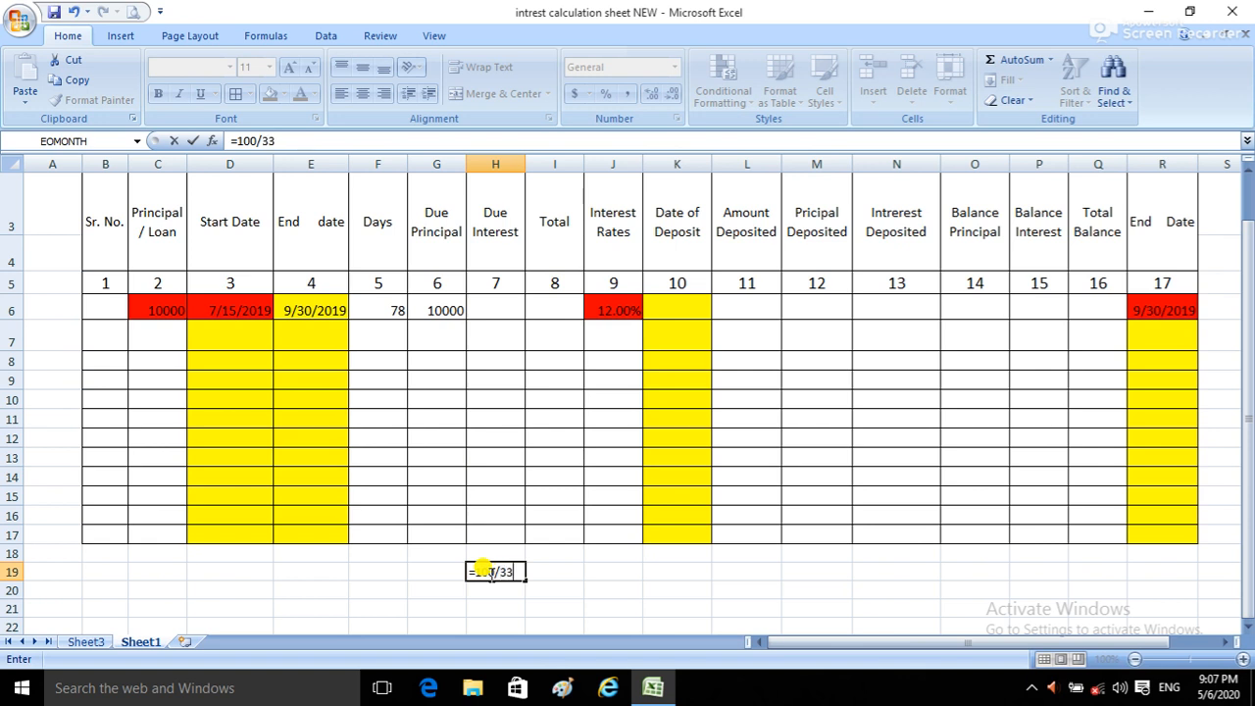
{"action": "key", "text": "Return"}
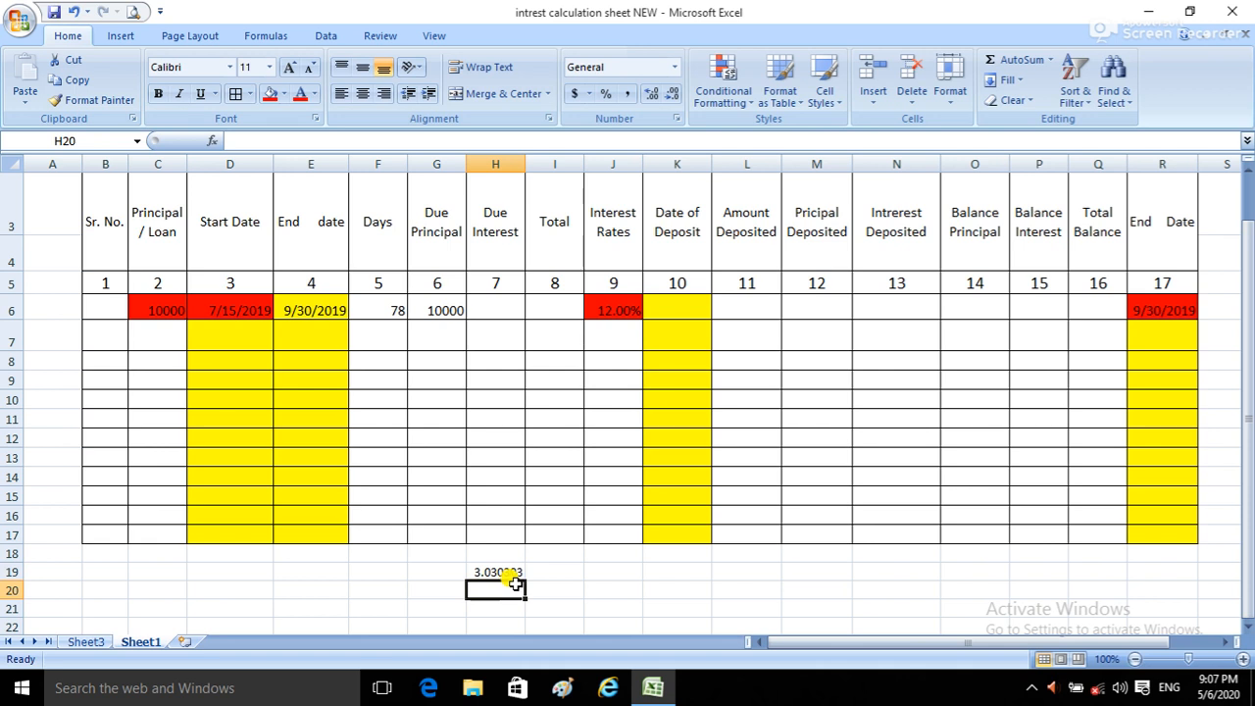
Step: Increase the decimal places displayed for the test division in H19 and reduce them to two
{"action": "left_click", "coordinate": [507, 571]}
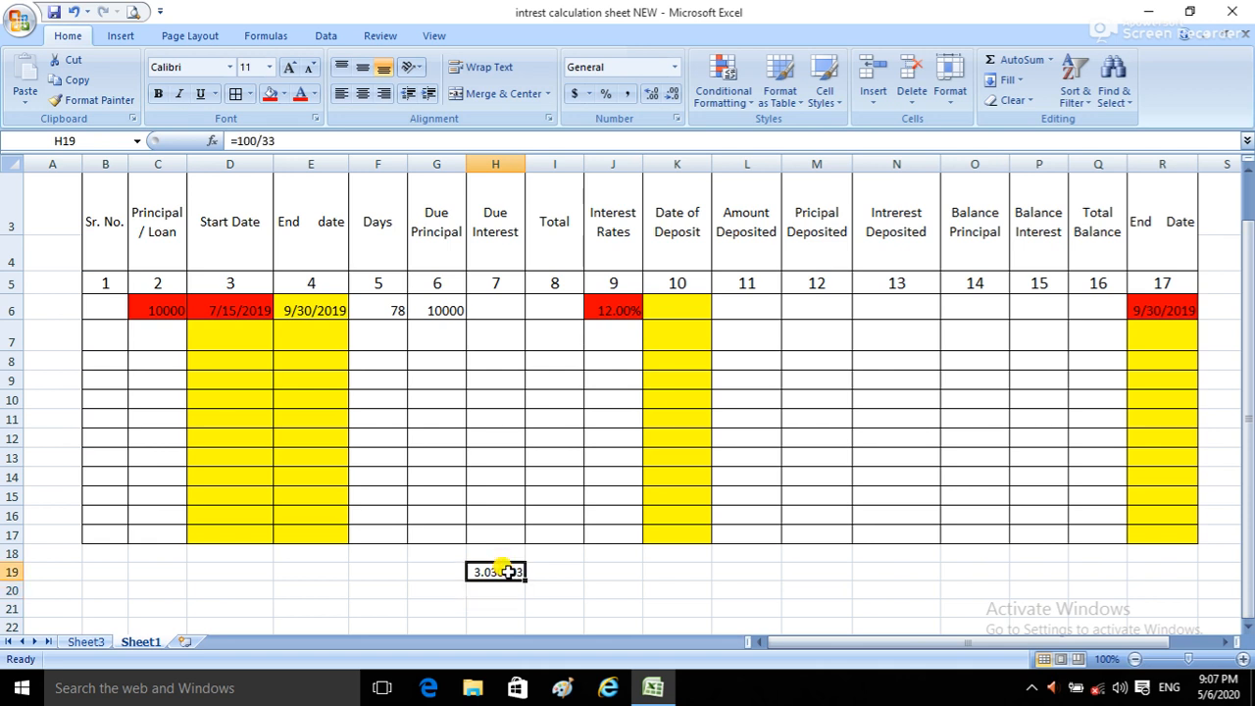
{"action": "left_click", "coordinate": [655, 91]}
{"action": "left_click", "coordinate": [656, 91]}
{"action": "left_click", "coordinate": [656, 91]}
{"action": "left_click", "coordinate": [672, 94]}
{"action": "left_click", "coordinate": [673, 93]}
{"action": "left_click", "coordinate": [673, 93]}
{"action": "left_click", "coordinate": [673, 94]}
{"action": "left_click", "coordinate": [672, 94]}
{"action": "left_click", "coordinate": [672, 93]}
{"action": "left_click", "coordinate": [673, 93]}
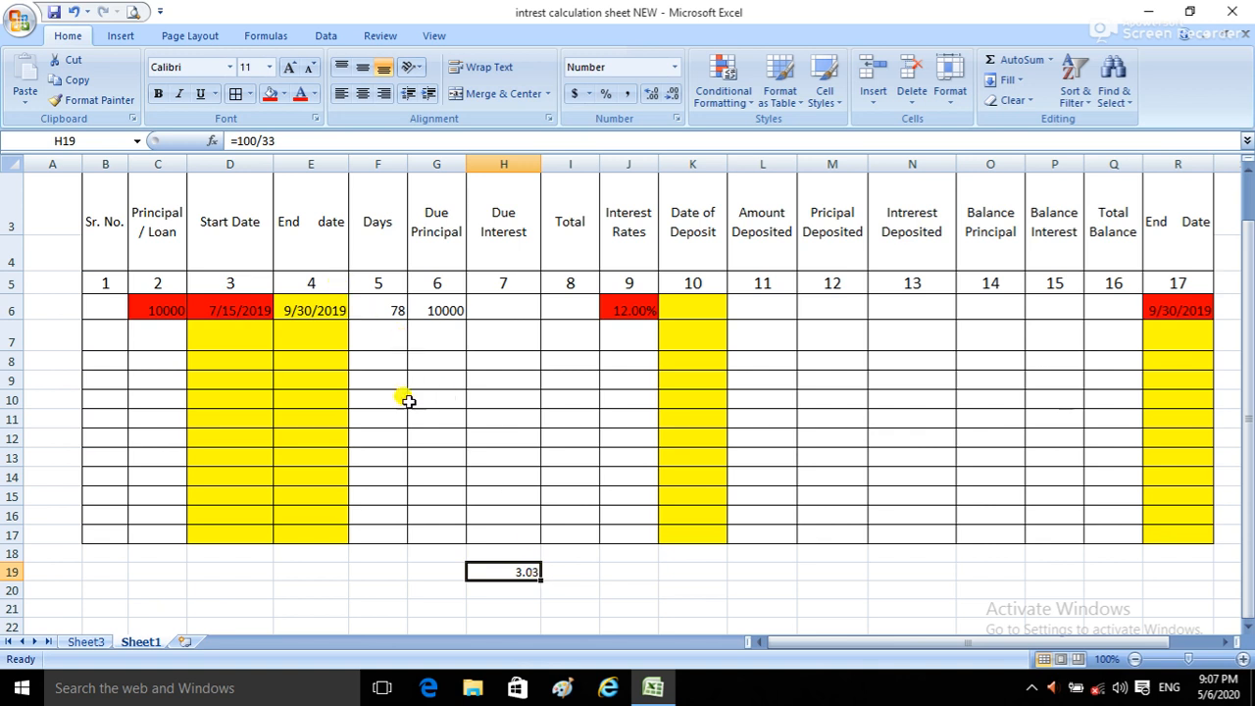
Step: Wrap the test division in H19 in a ROUND function with two digits, making it =ROUND(100/33,2)
{"action": "double_click", "coordinate": [514, 573]}
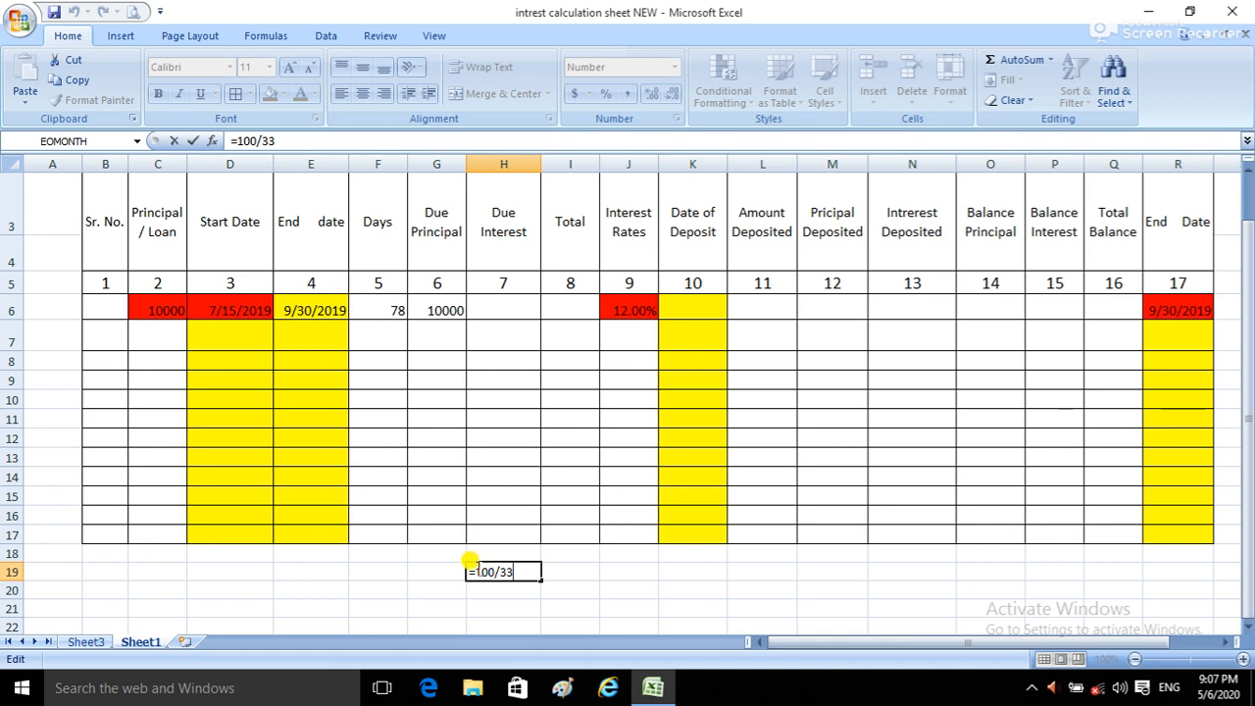
{"action": "type", "text": "round"}
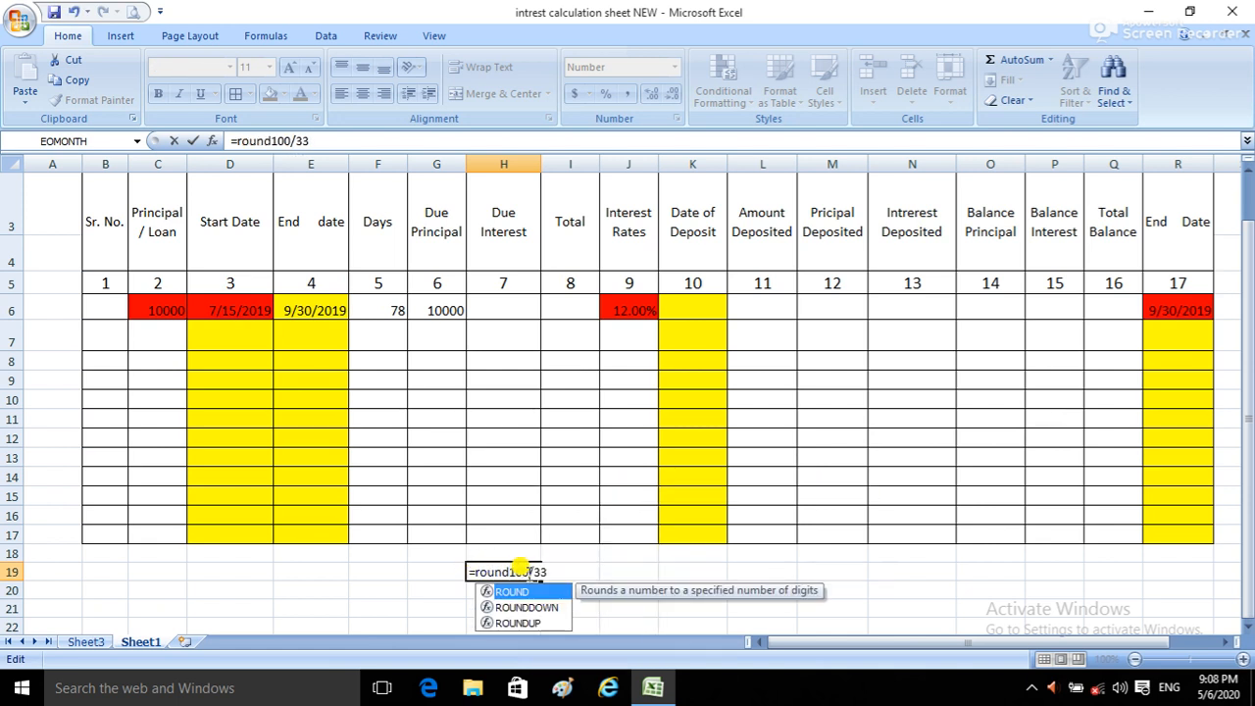
{"action": "type", "text": "("}
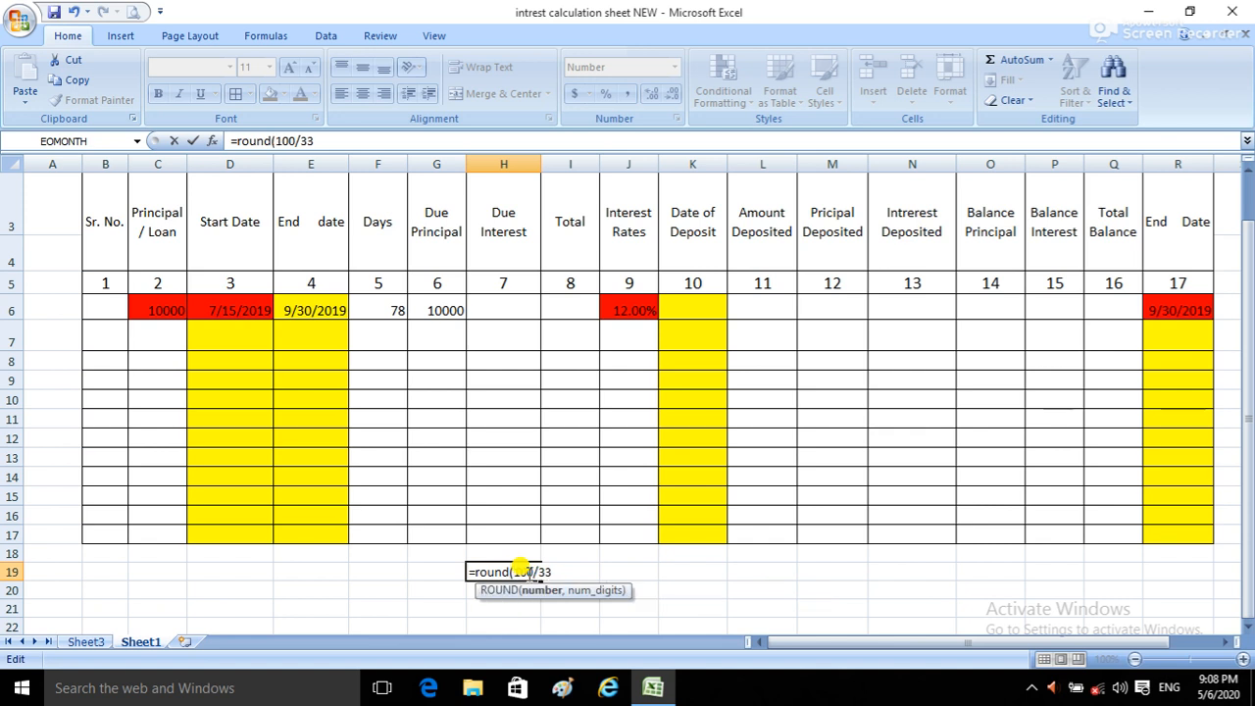
{"action": "left_click", "coordinate": [553, 570]}
{"action": "type", "text": ","}
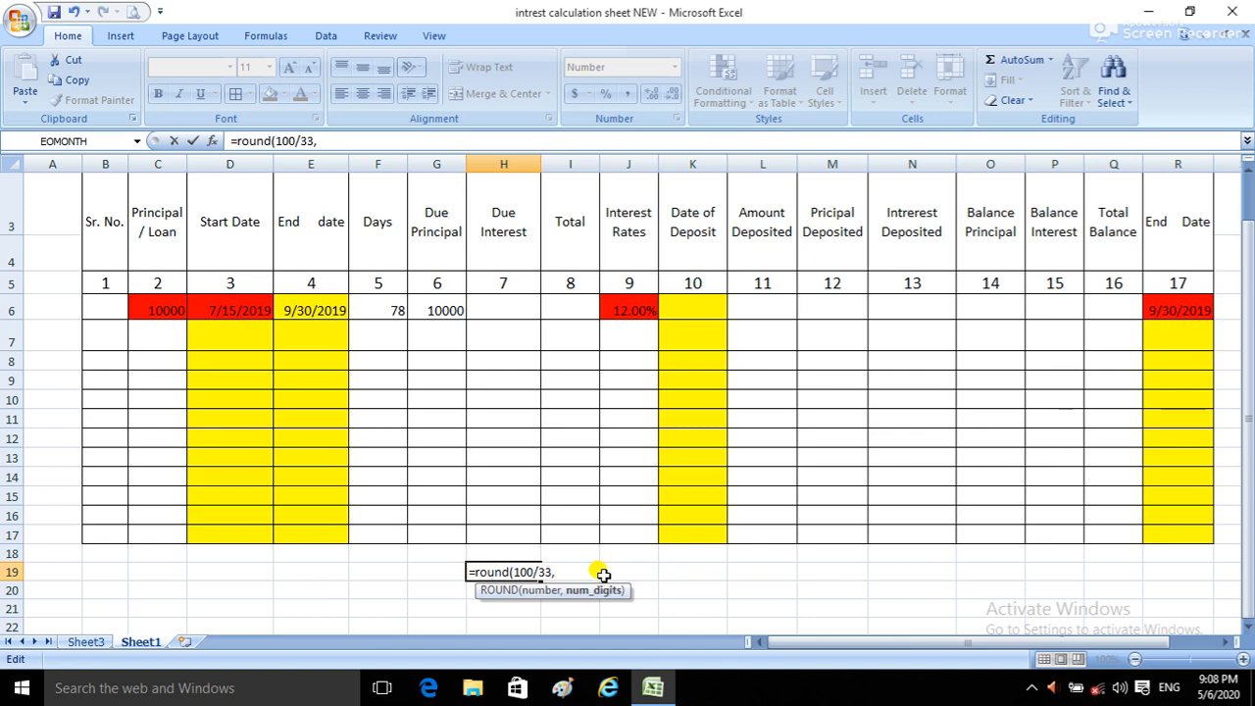
{"action": "type", "text": "2)"}
{"action": "key", "text": "Return"}
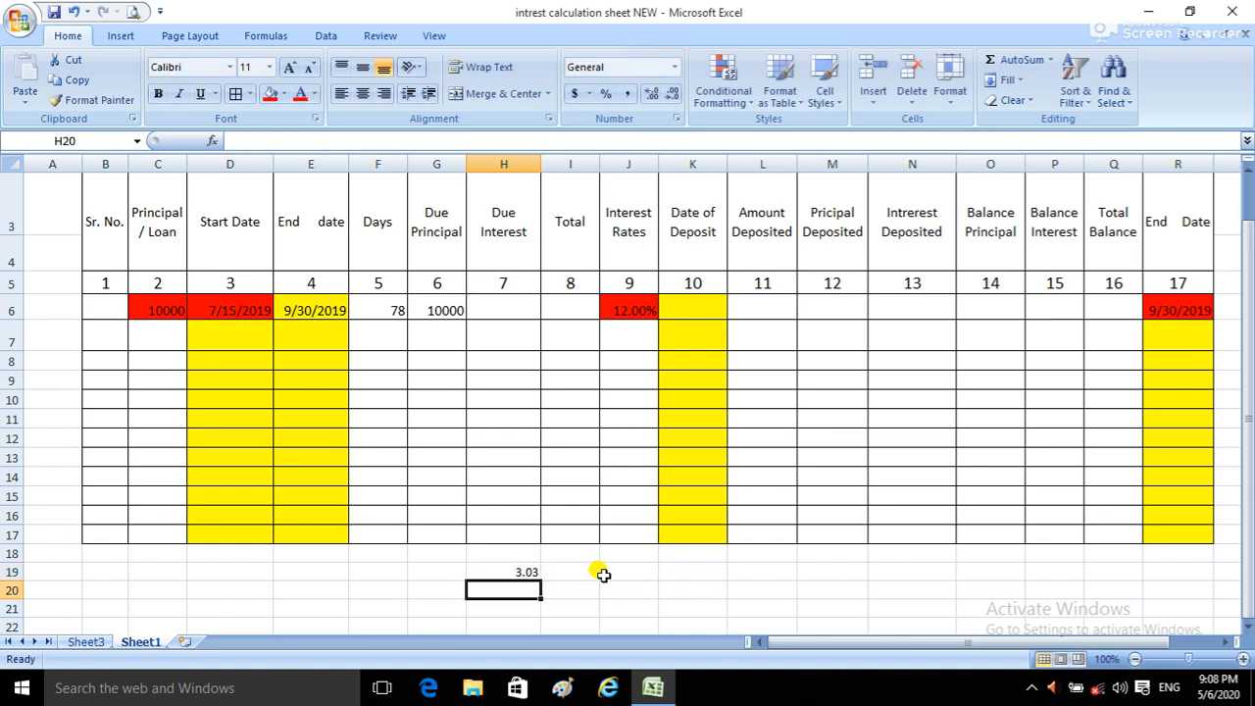
Step: Test the rounded value in H19 by increasing and decreasing its displayed decimal places, and clear the test formula
{"action": "left_click", "coordinate": [496, 569]}
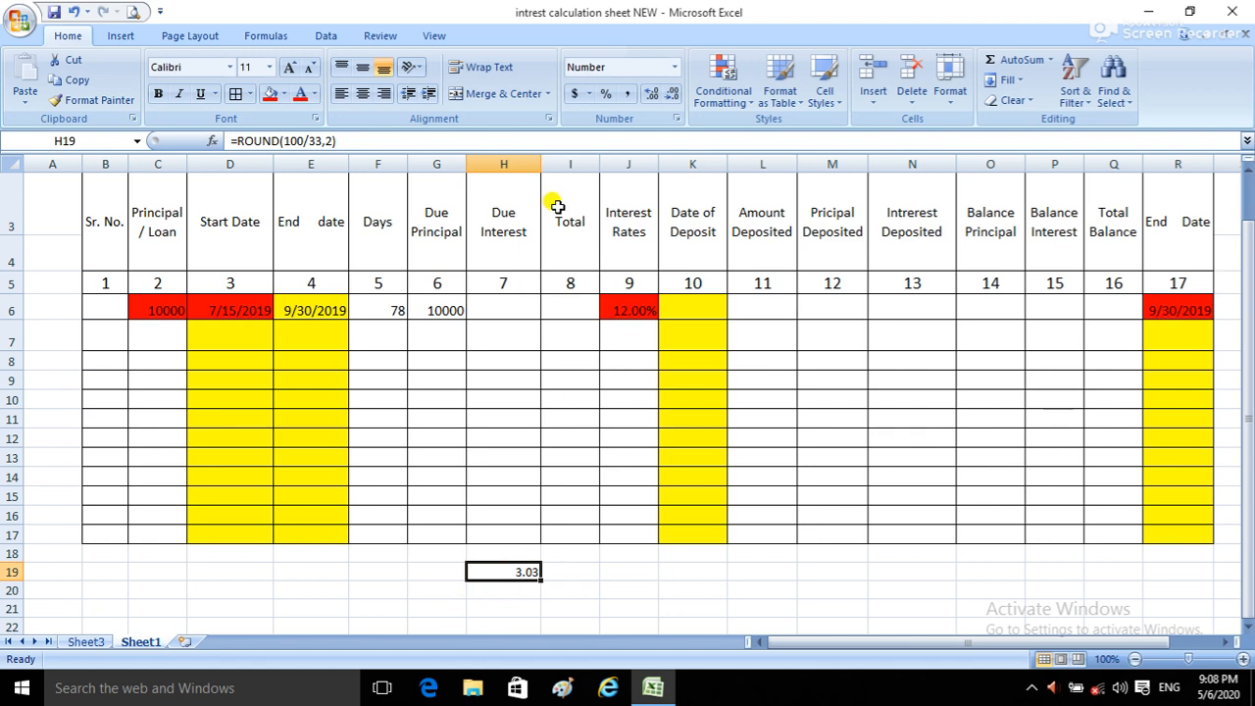
{"action": "left_click", "coordinate": [650, 95]}
{"action": "left_click", "coordinate": [650, 94]}
{"action": "left_click", "coordinate": [650, 94]}
{"action": "left_click", "coordinate": [650, 94]}
{"action": "left_click", "coordinate": [650, 94]}
{"action": "left_click", "coordinate": [650, 94]}
{"action": "left_click", "coordinate": [650, 94]}
{"action": "left_click", "coordinate": [650, 94]}
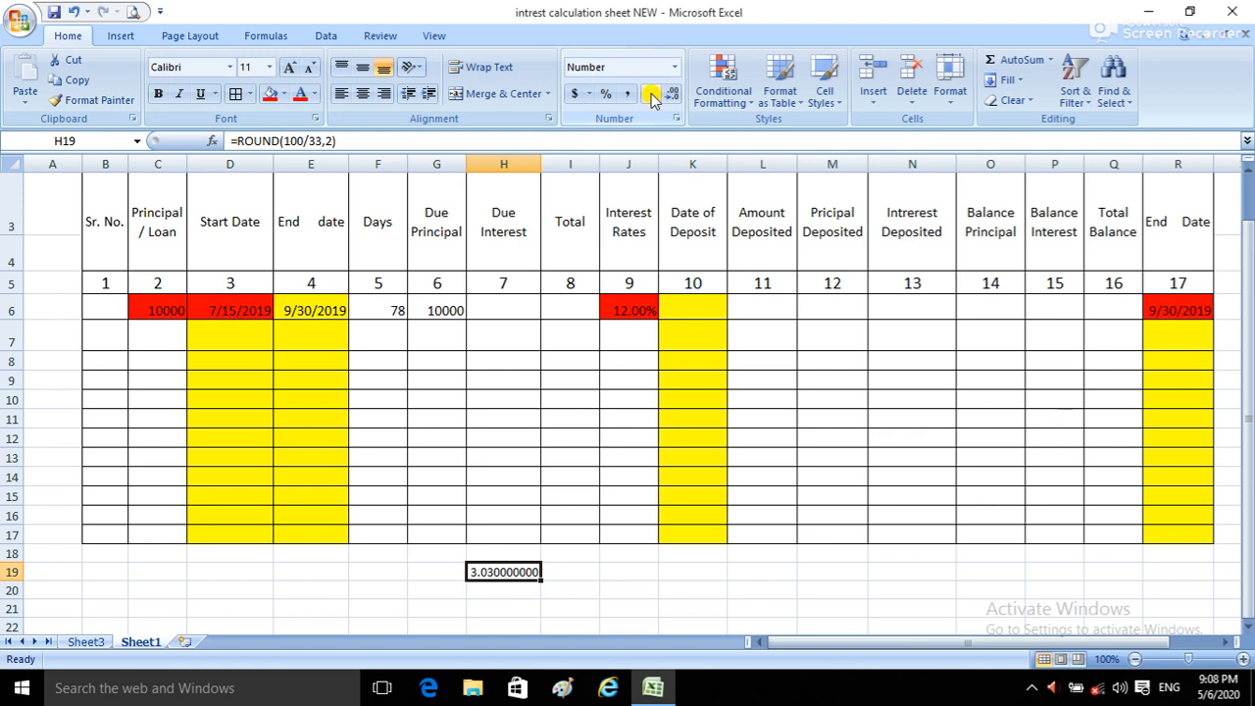
{"action": "left_click", "coordinate": [673, 94]}
{"action": "left_click", "coordinate": [672, 94]}
{"action": "left_click", "coordinate": [673, 94]}
{"action": "left_click", "coordinate": [673, 94]}
{"action": "left_click", "coordinate": [673, 95]}
{"action": "left_click", "coordinate": [673, 95]}
{"action": "left_click", "coordinate": [673, 94]}
{"action": "left_click", "coordinate": [672, 94]}
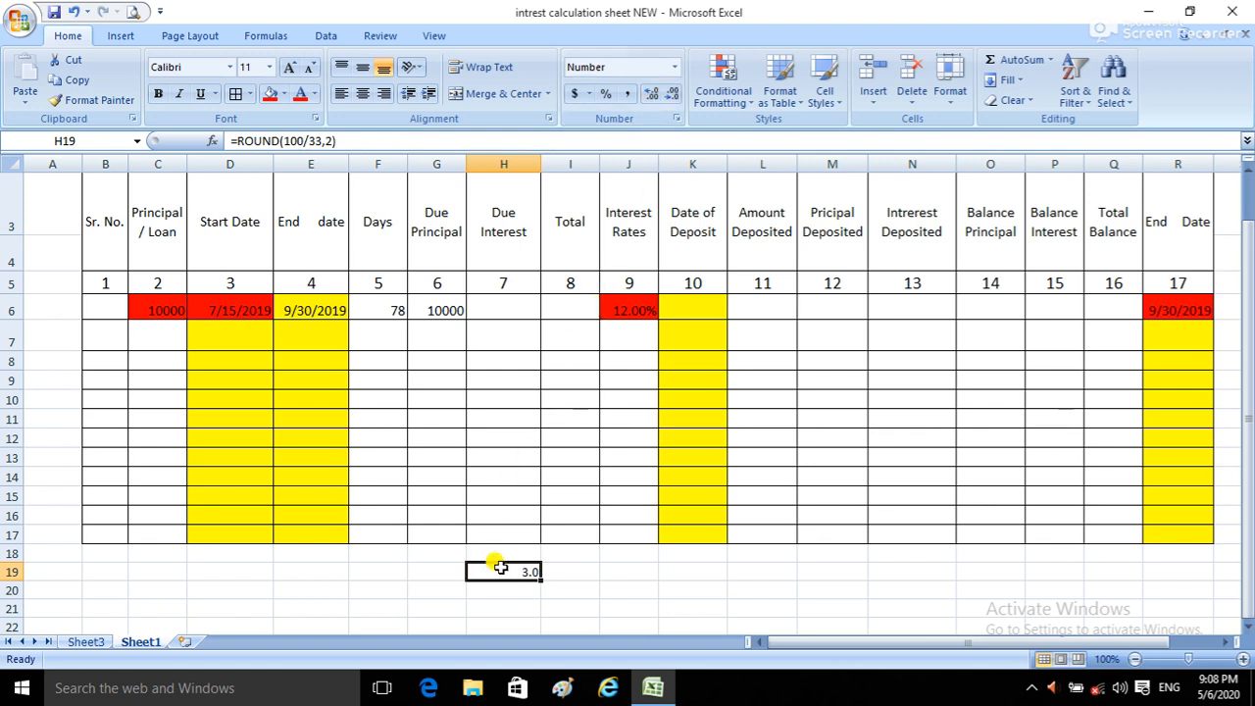
{"action": "key", "text": "BackSpace"}
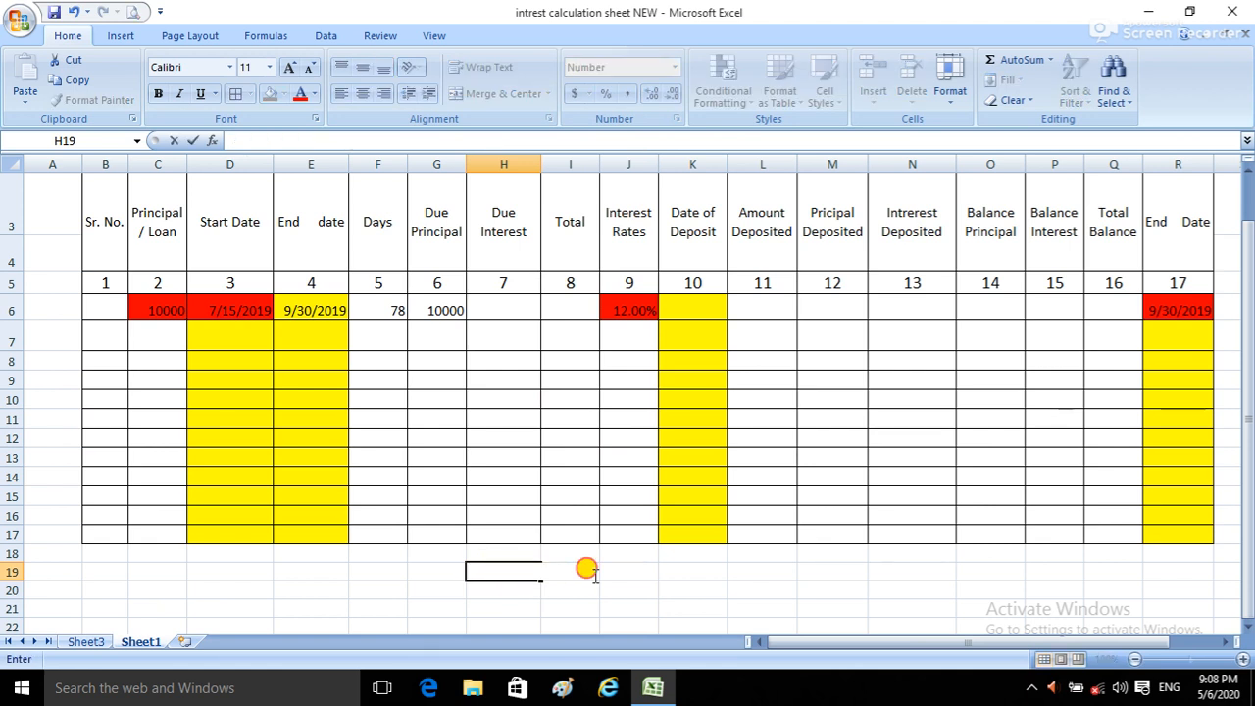
{"action": "left_click", "coordinate": [524, 591]}
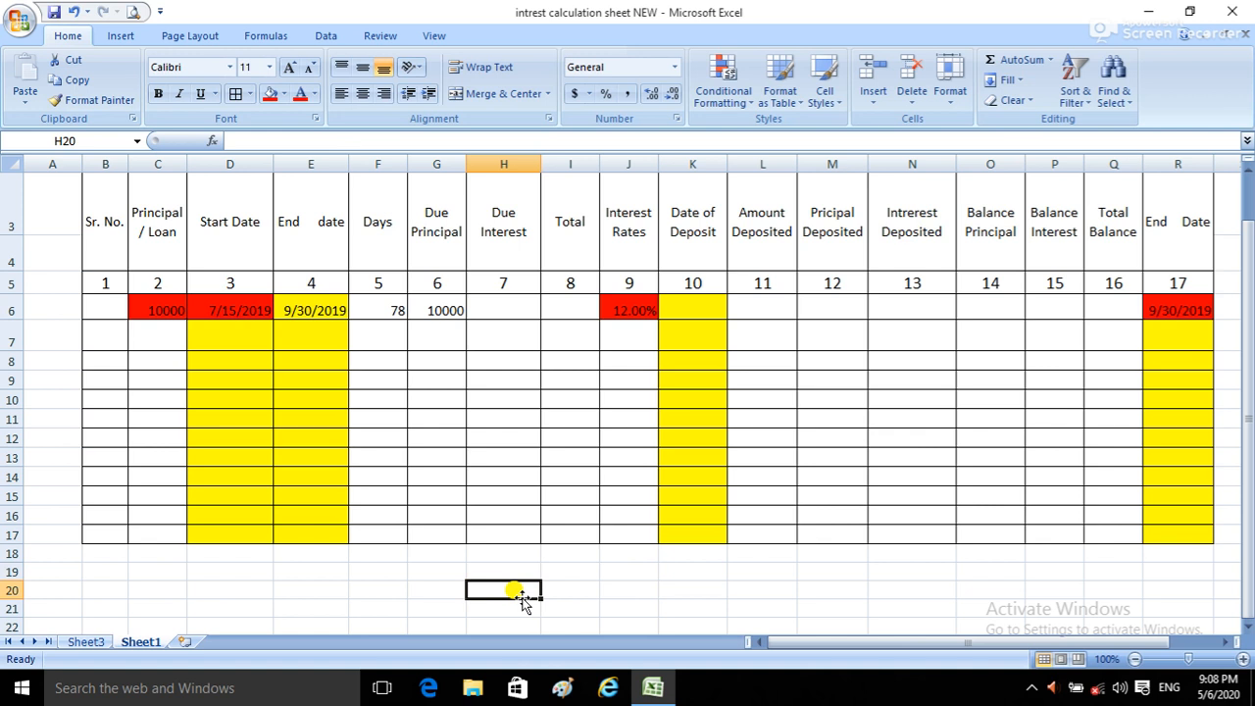
Step: Enter the formula =ROUND(F6*G6*J6/365,2) in the first row's Due Interest cell, H6
{"action": "left_click", "coordinate": [512, 310]}
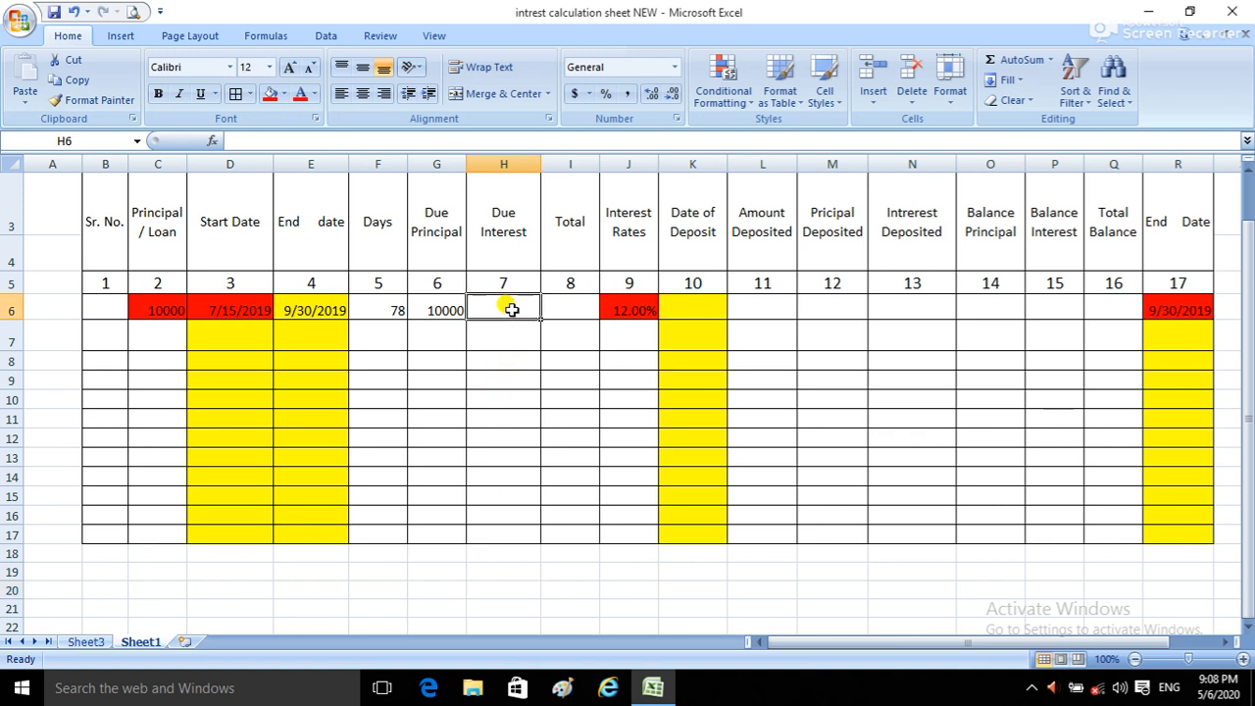
{"action": "type", "text": "="}
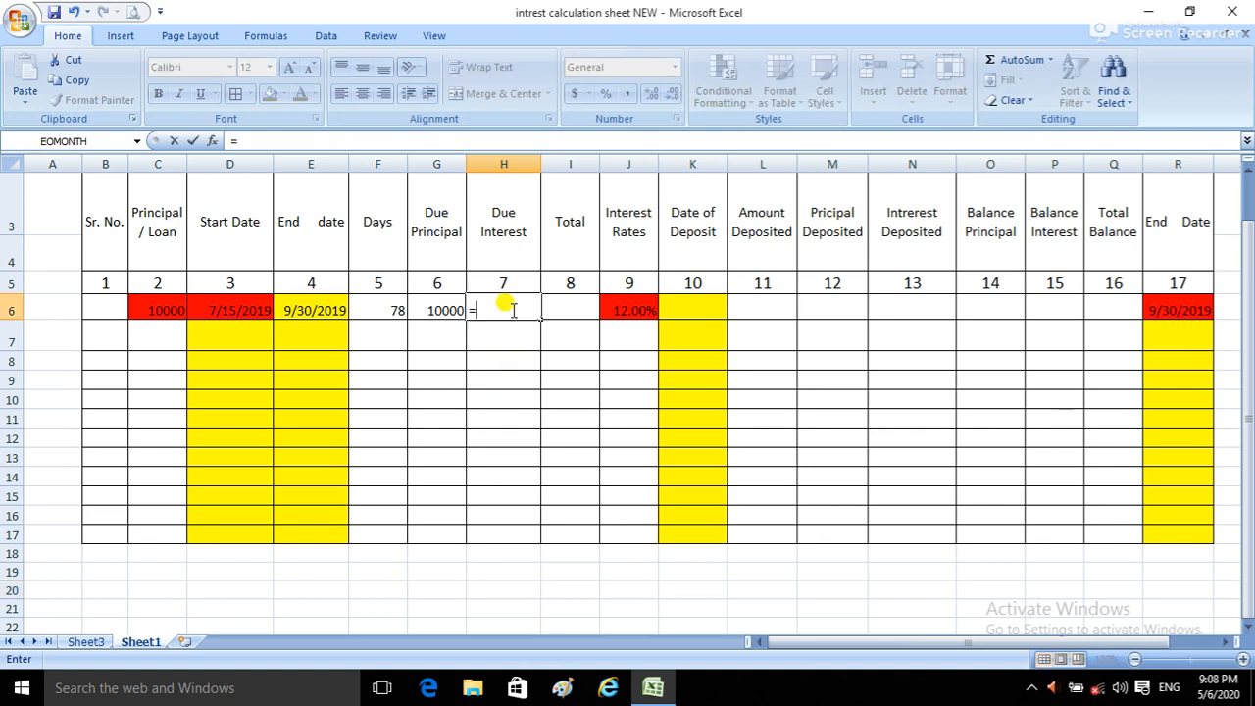
{"action": "type", "text": "round"}
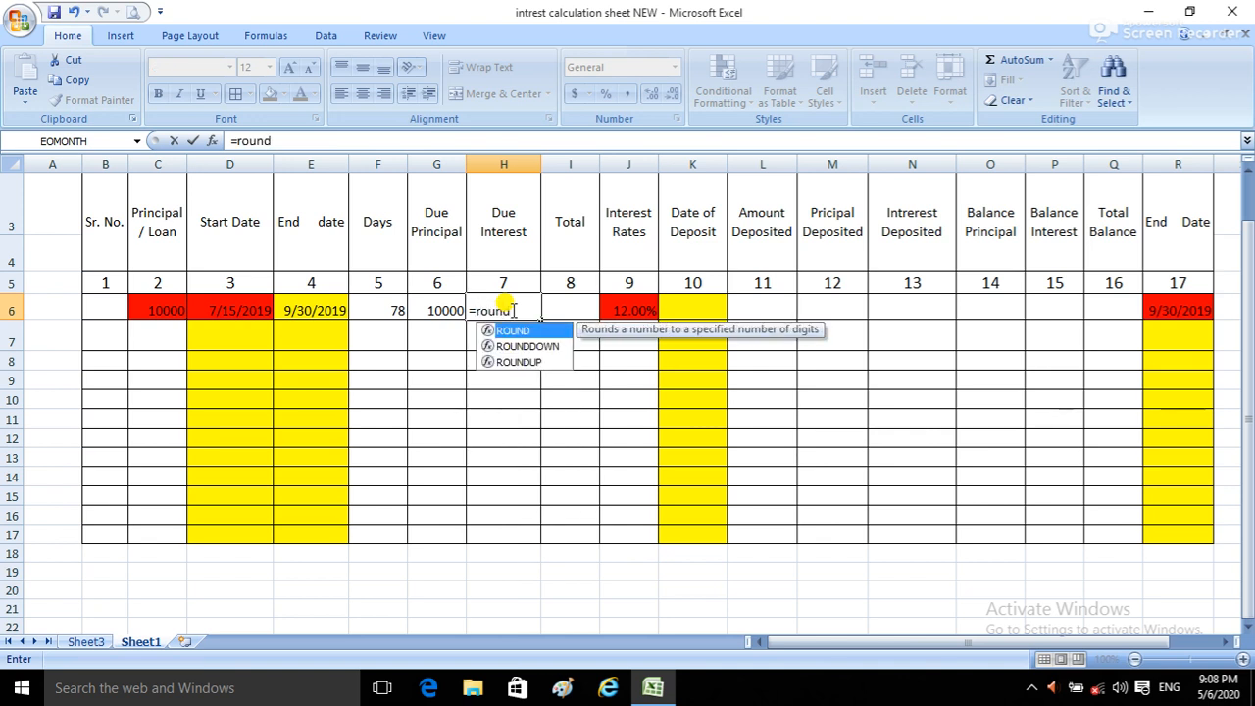
{"action": "type", "text": "("}
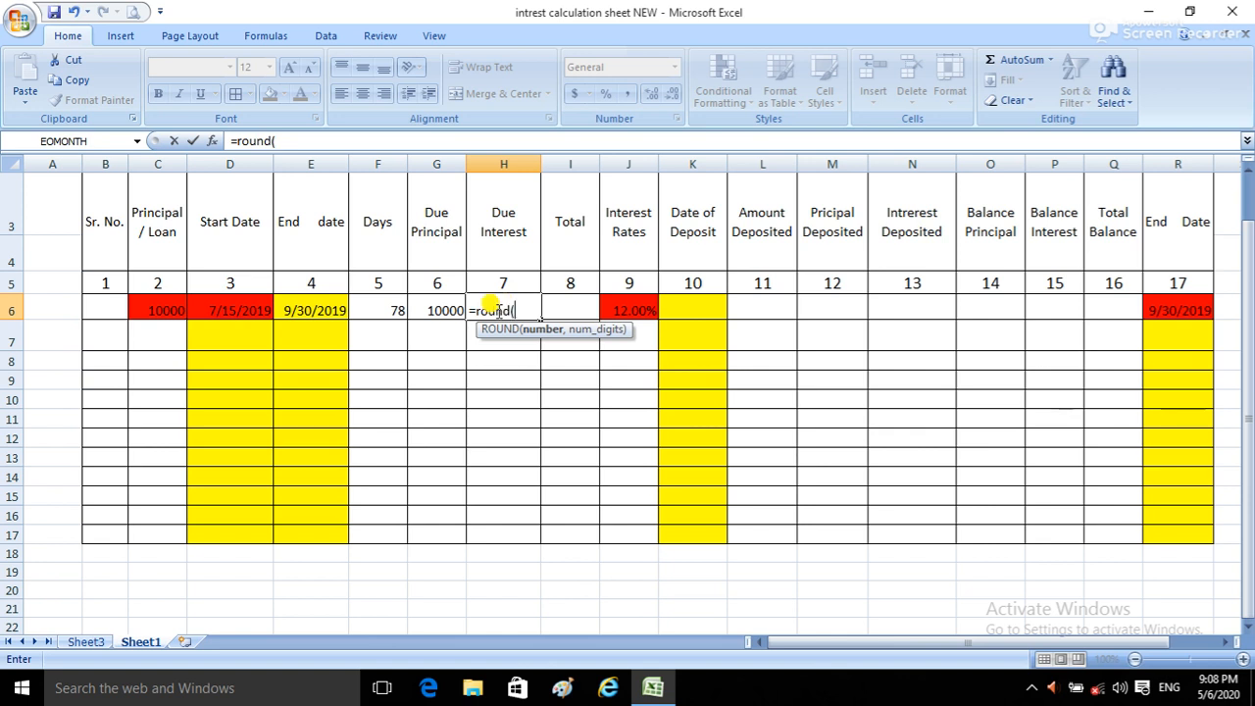
{"action": "left_click", "coordinate": [387, 307]}
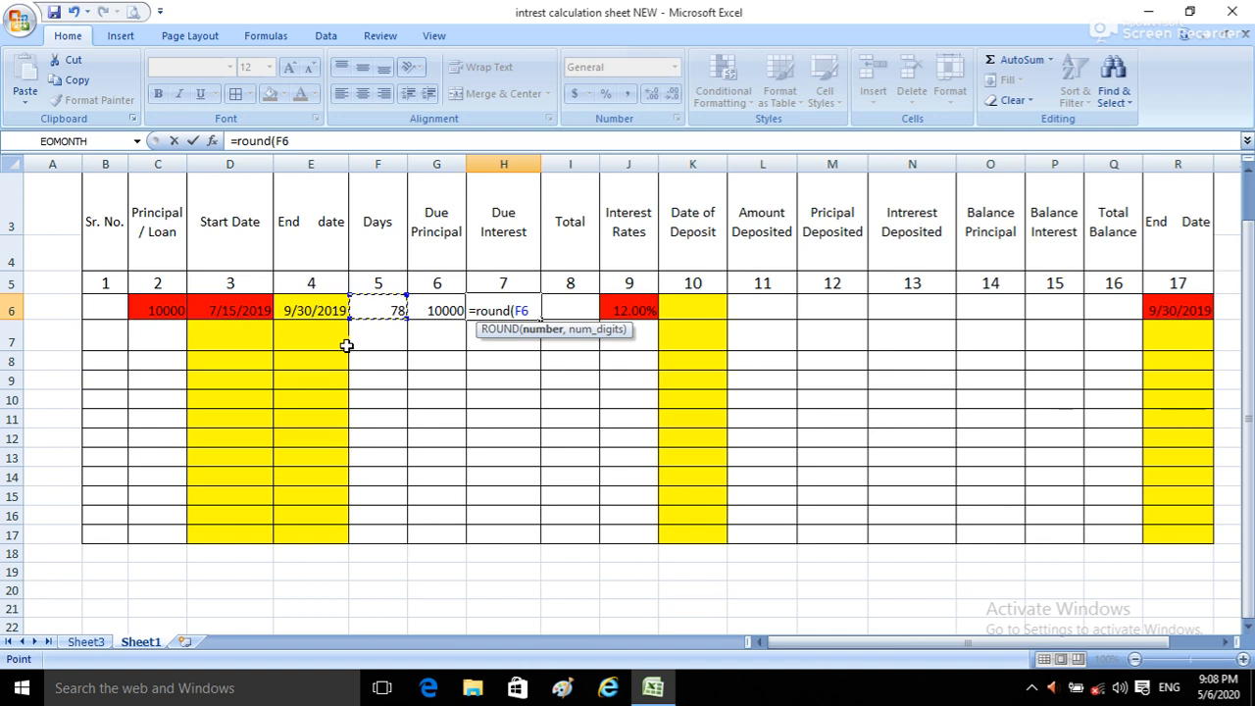
{"action": "left_click", "coordinate": [377, 310]}
{"action": "type", "text": "*"}
{"action": "left_click", "coordinate": [449, 309]}
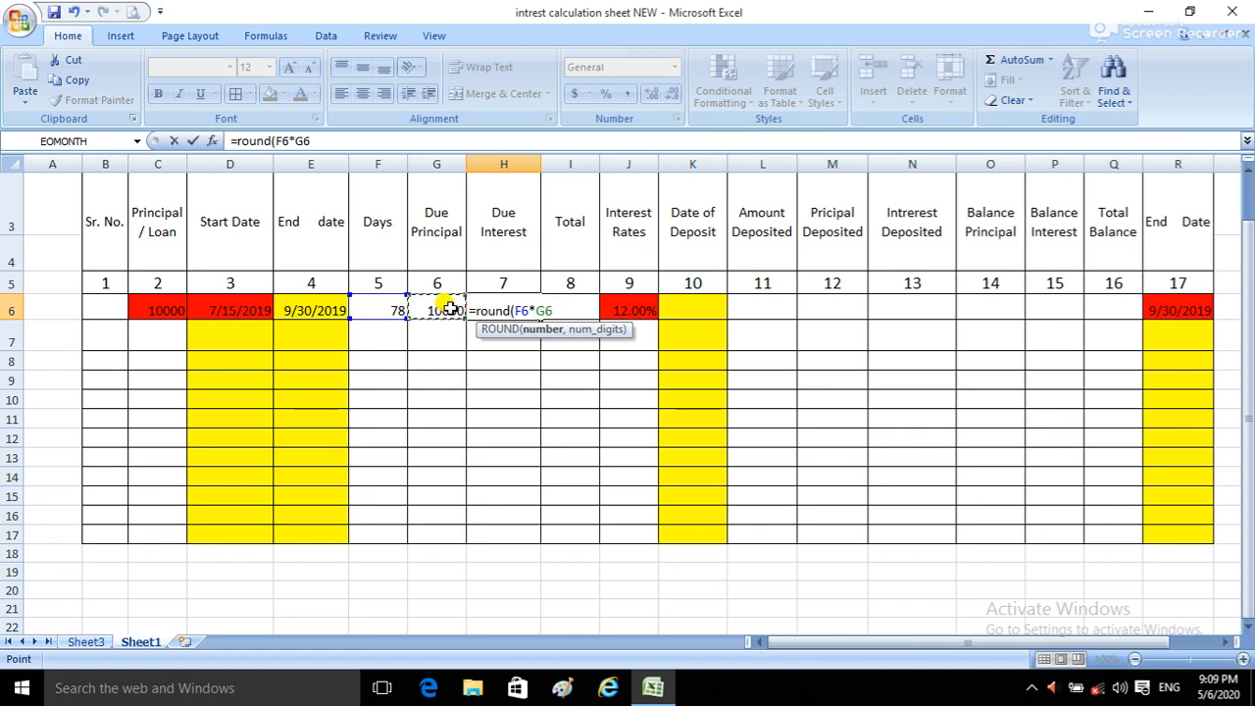
{"action": "type", "text": "*"}
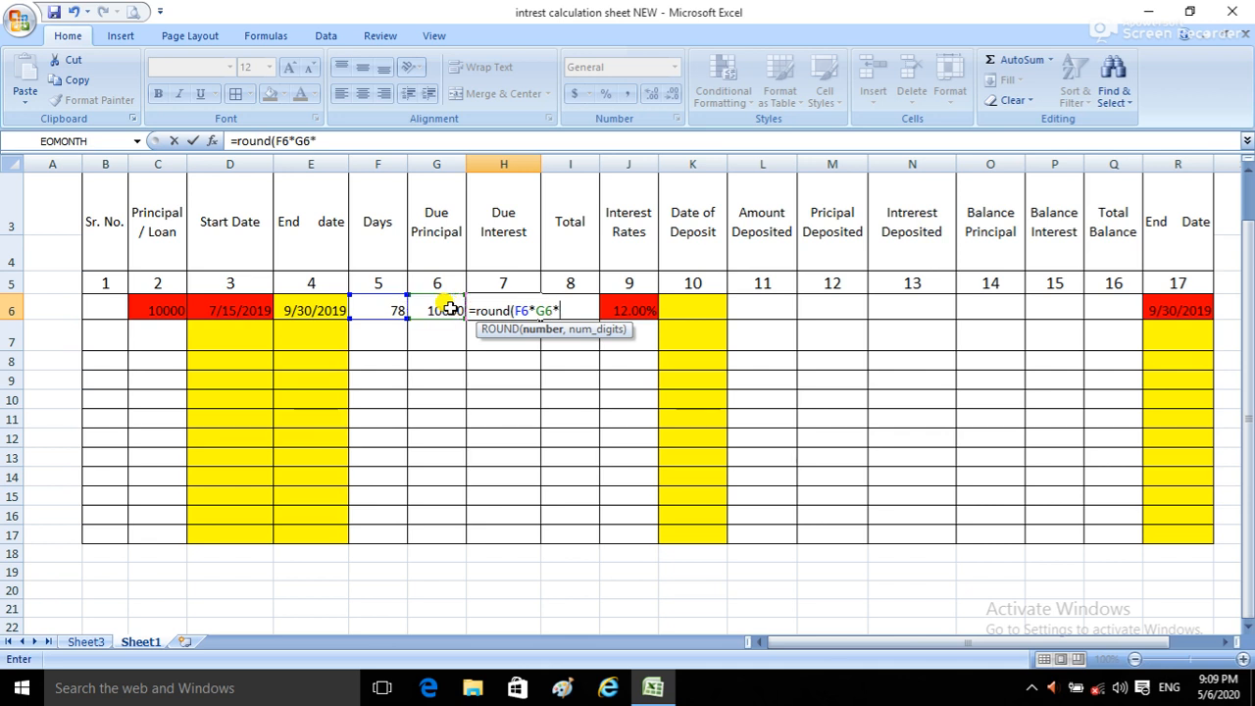
{"action": "left_click", "coordinate": [644, 311]}
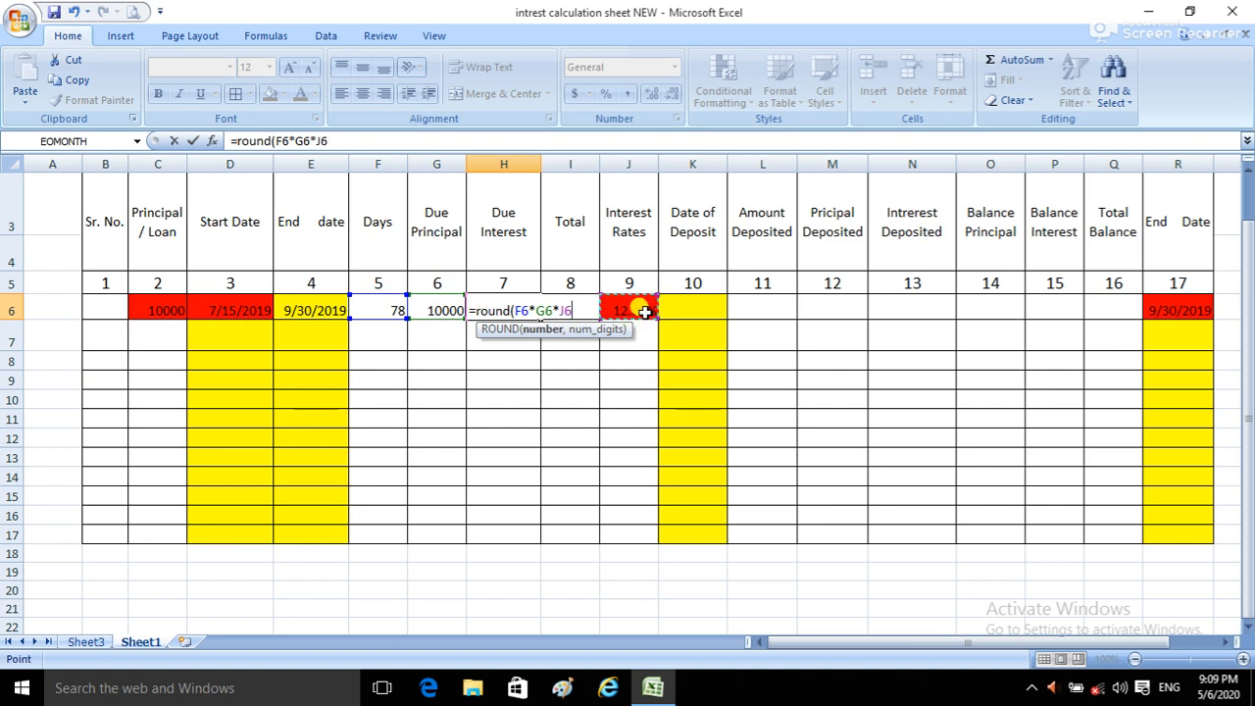
{"action": "type", "text": "/365"}
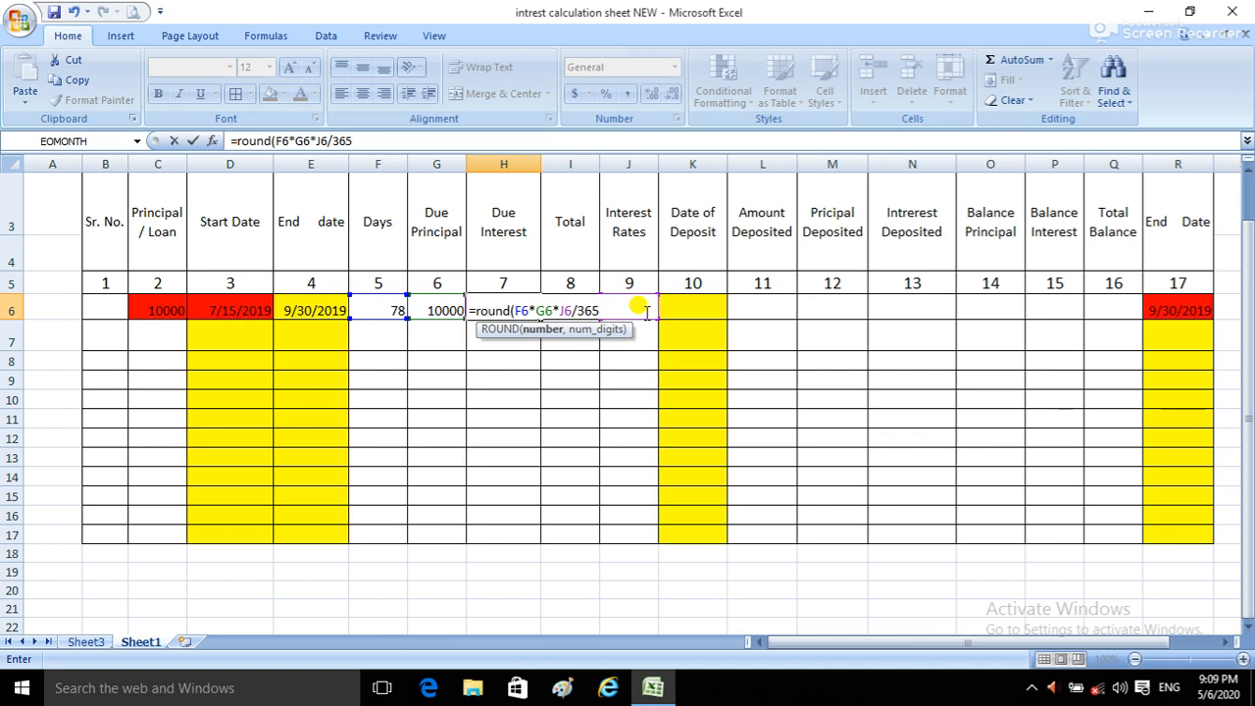
{"action": "type", "text": ",2"}
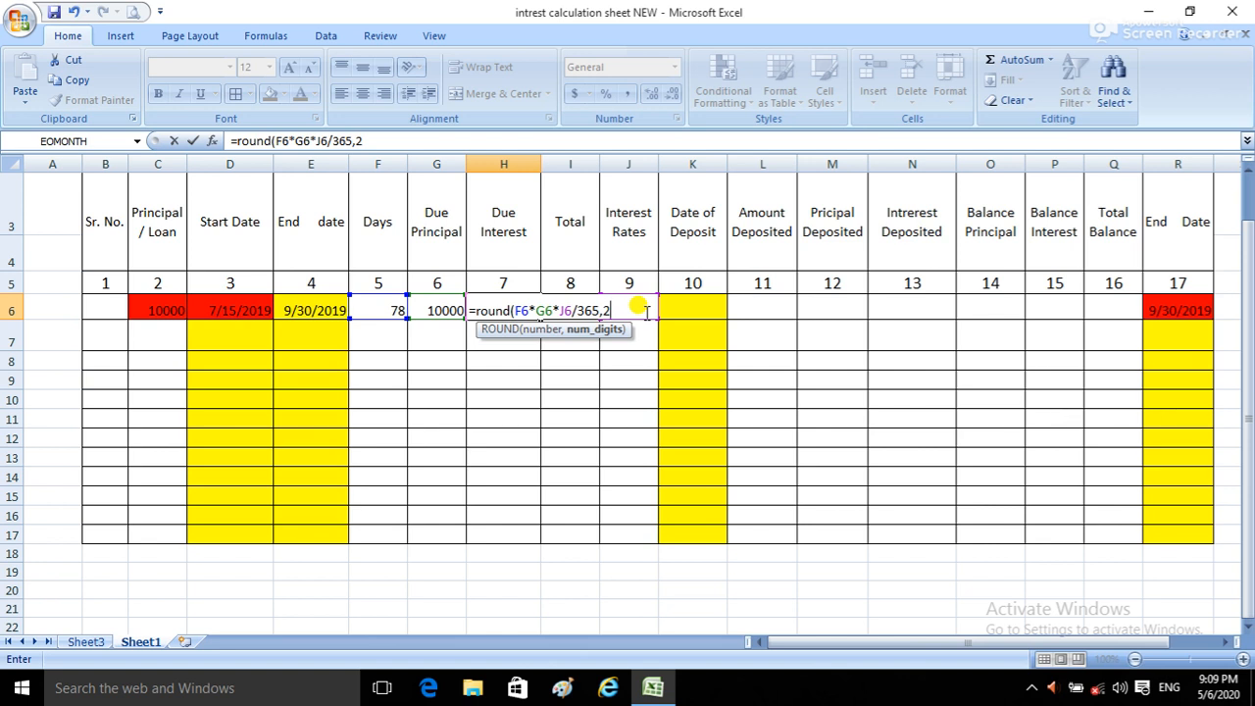
{"action": "type", "text": ")"}
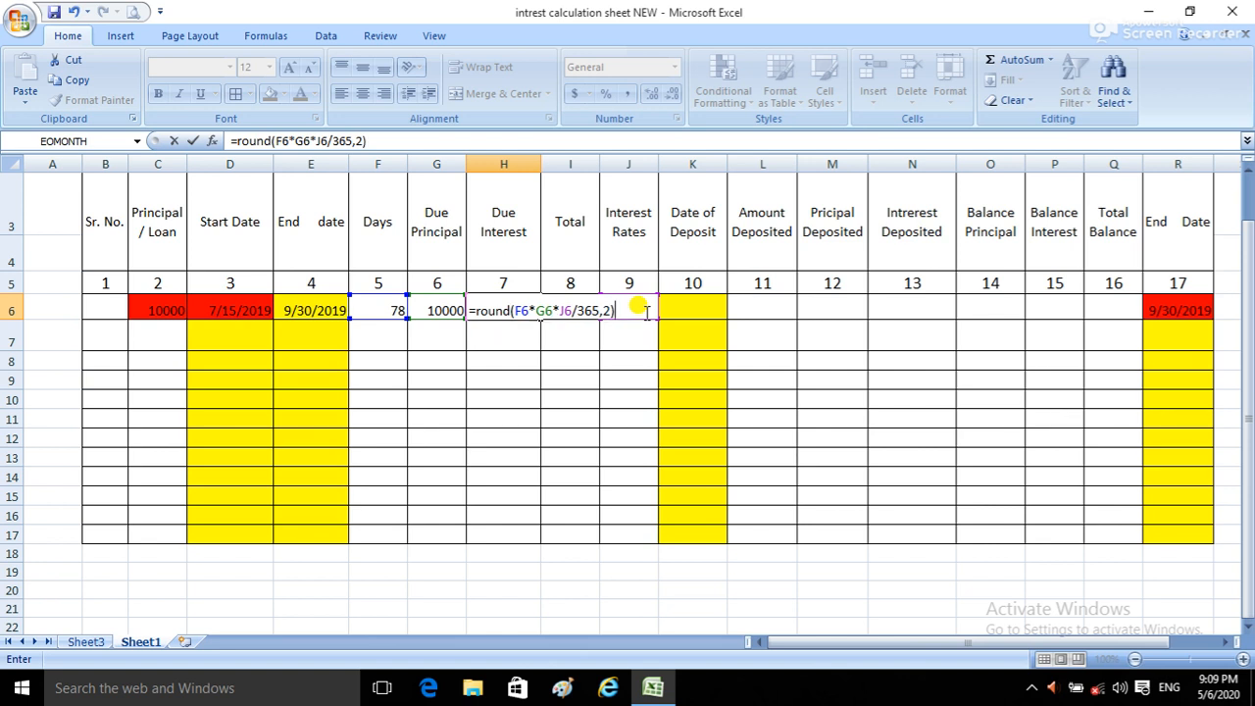
{"action": "key", "text": "Return"}
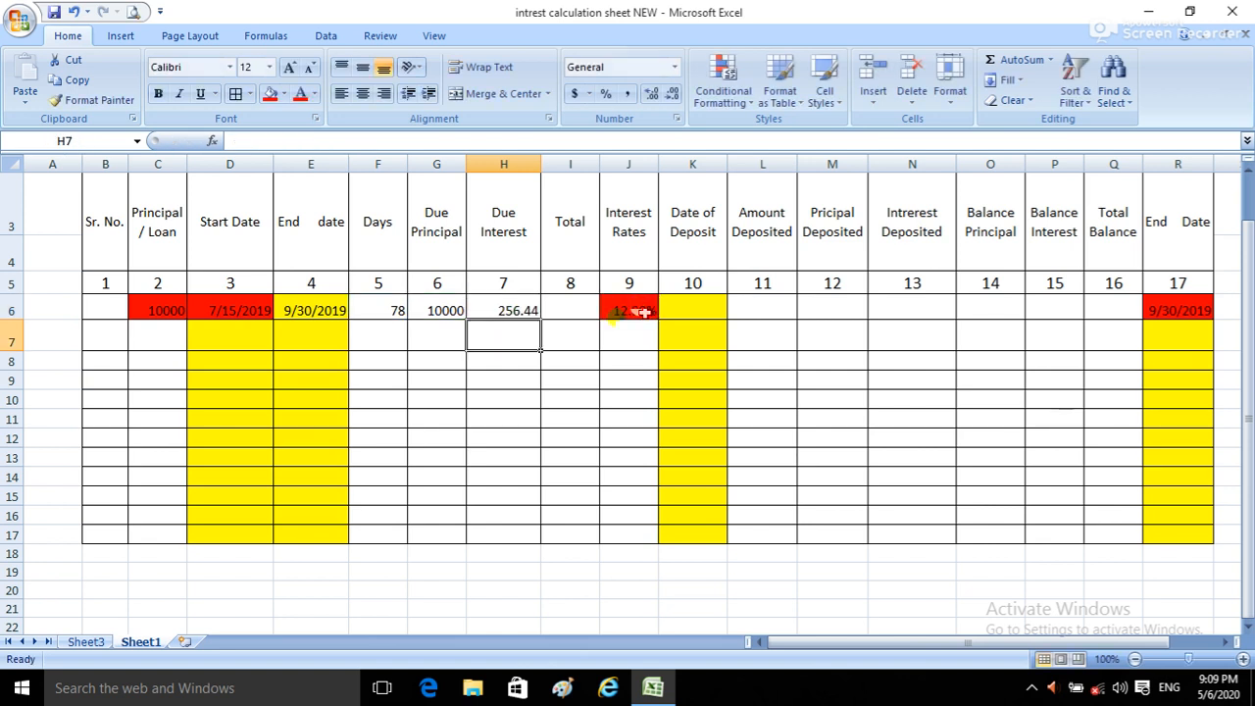
Step: Review the rounded Due Interest formula and its cell references in H6
{"action": "left_click", "coordinate": [501, 304]}
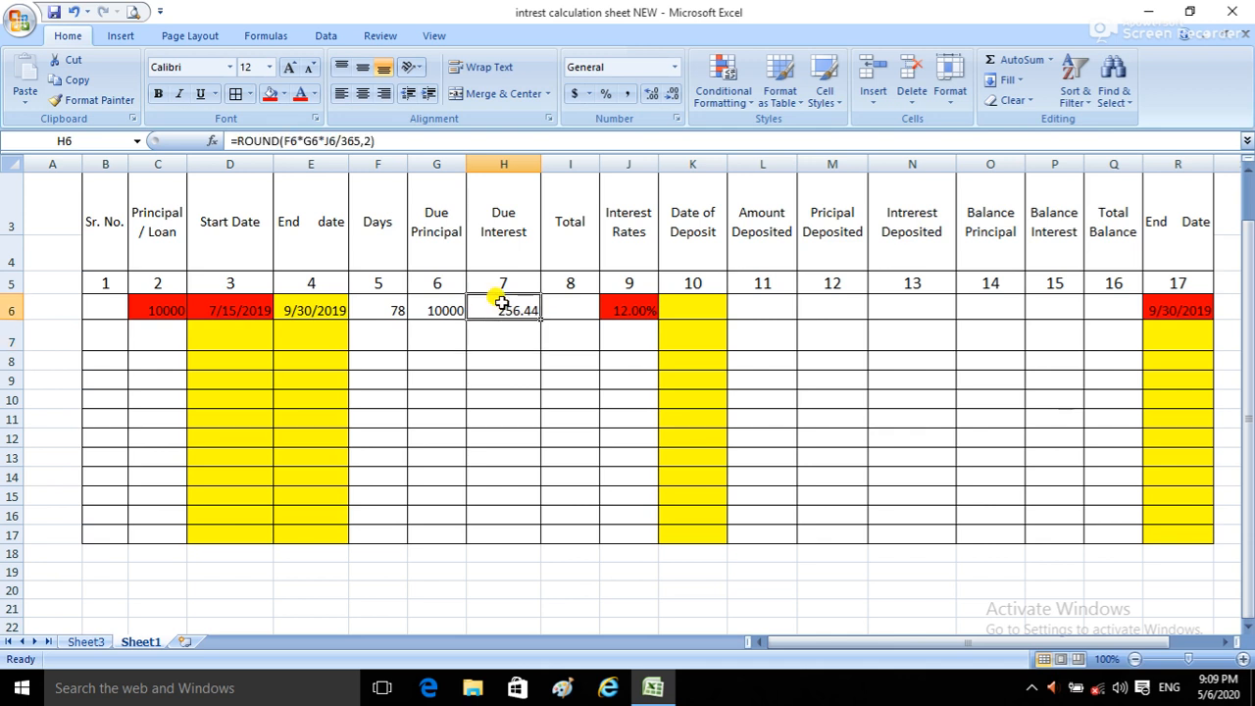
{"action": "double_click", "coordinate": [501, 304]}
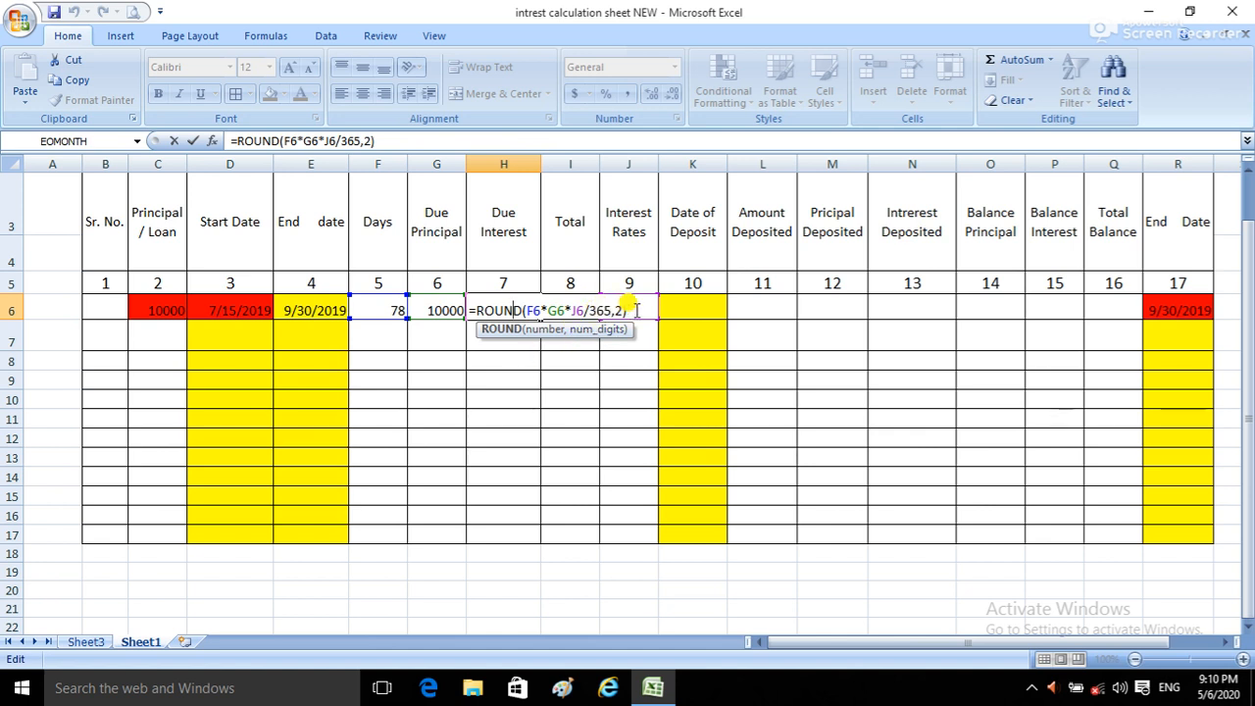
{"action": "key", "text": "Return"}
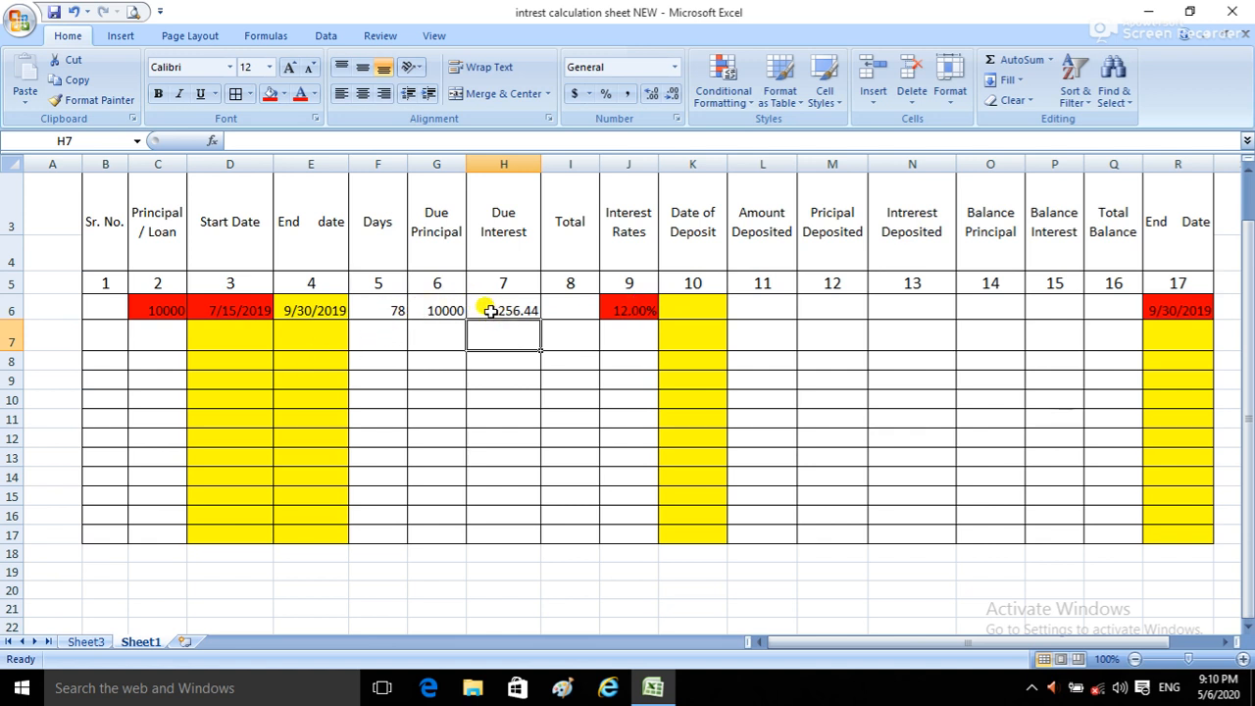
{"action": "left_click", "coordinate": [557, 306]}
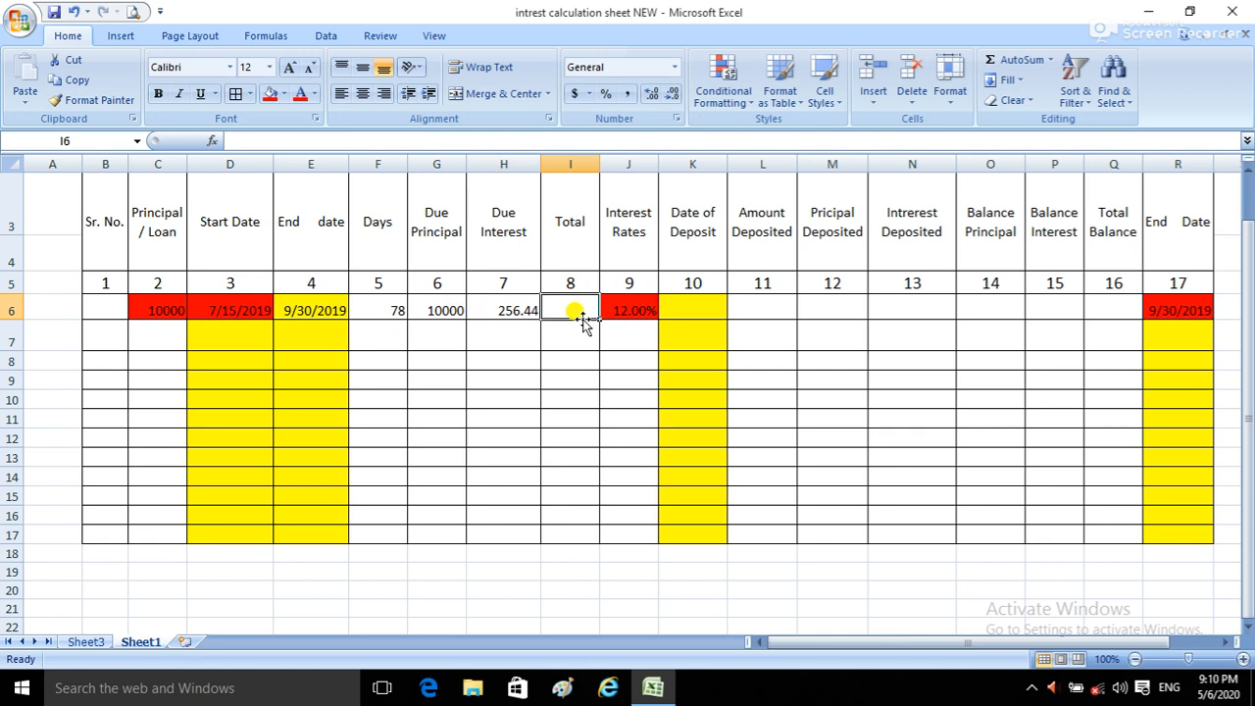
{"action": "type", "text": "="}
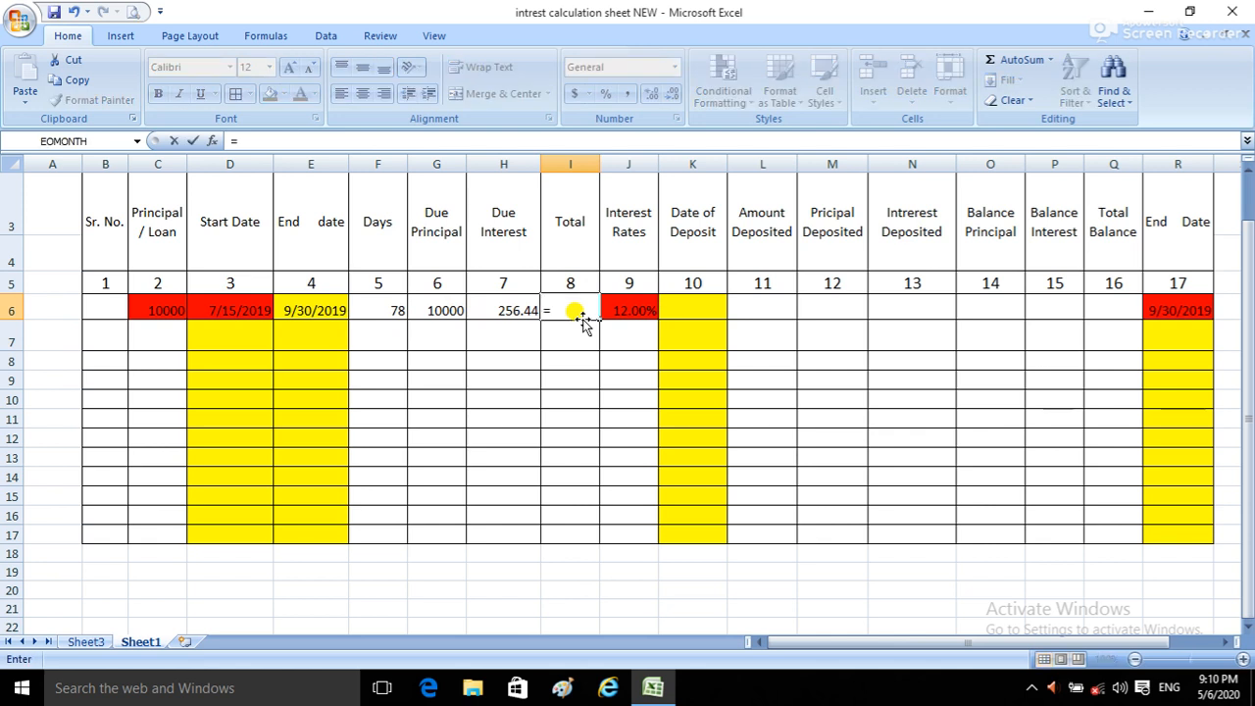
{"action": "key", "text": "BackSpace"}
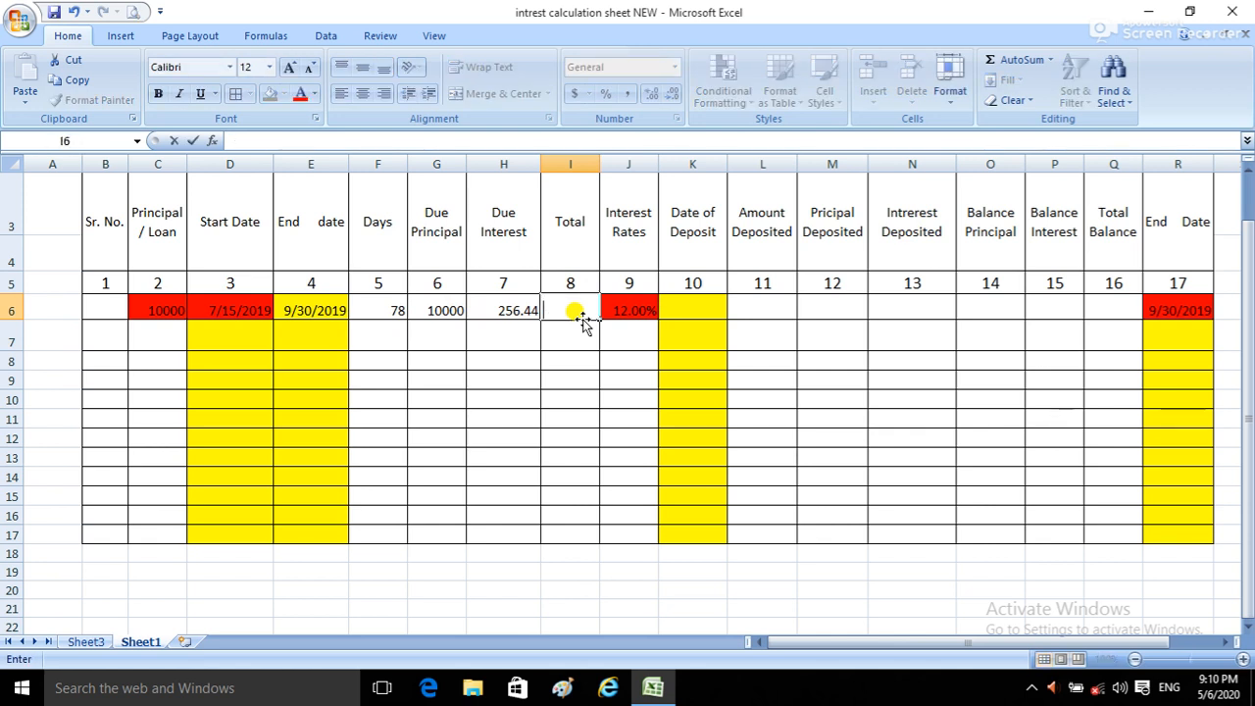
Step: Total Due Principal and Due Interest in I6 with AutoSum and display G6:I6 with two decimal places
{"action": "left_click_drag", "start_coordinate": [421, 310], "coordinate": [556, 311]}
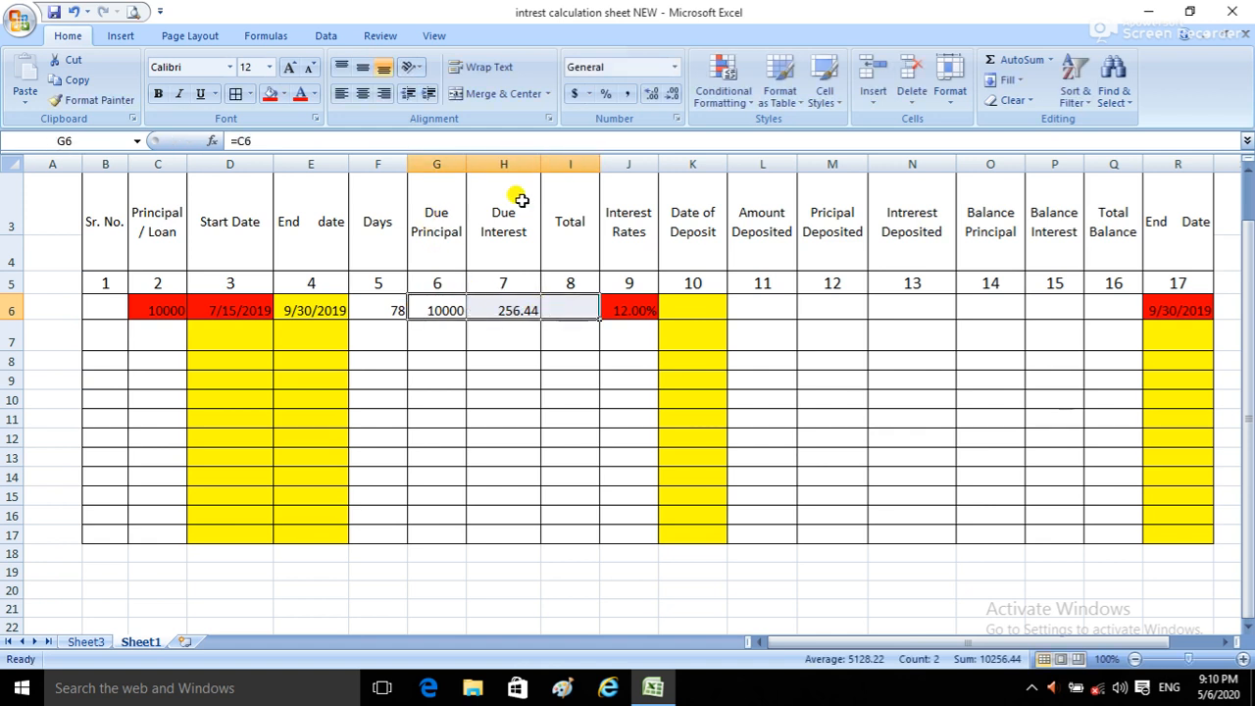
{"action": "left_click", "coordinate": [1005, 62]}
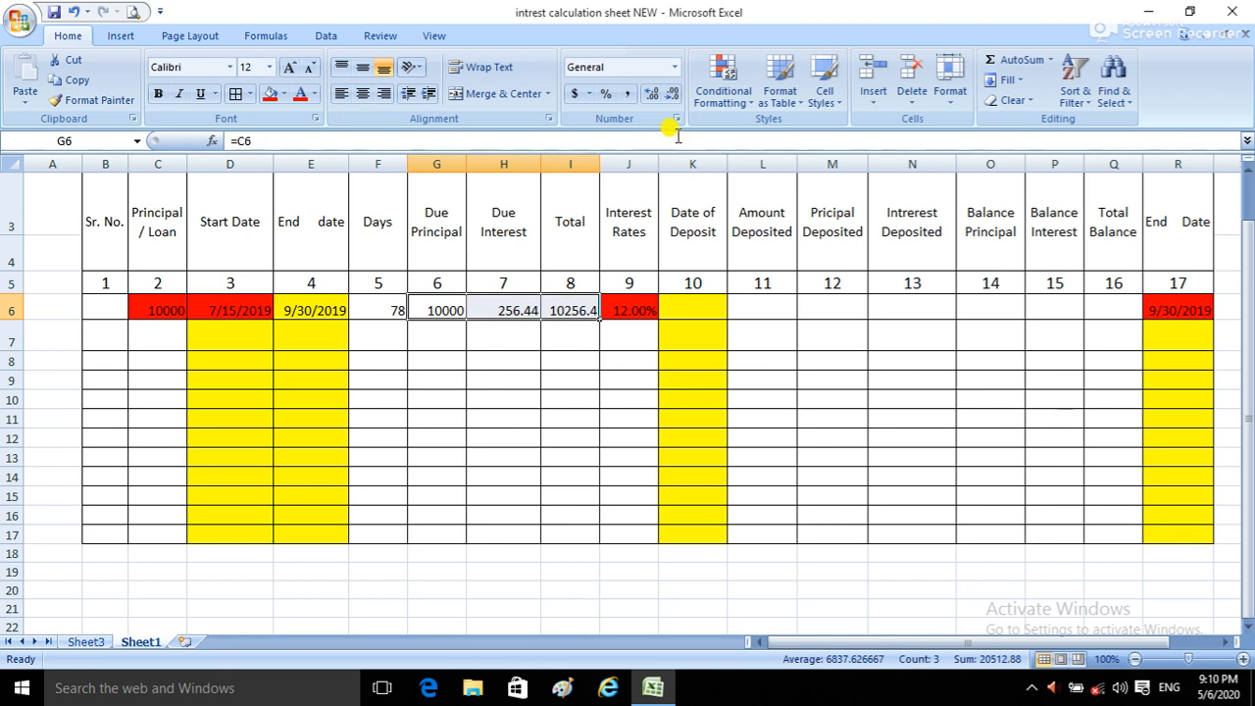
{"action": "left_click", "coordinate": [650, 95]}
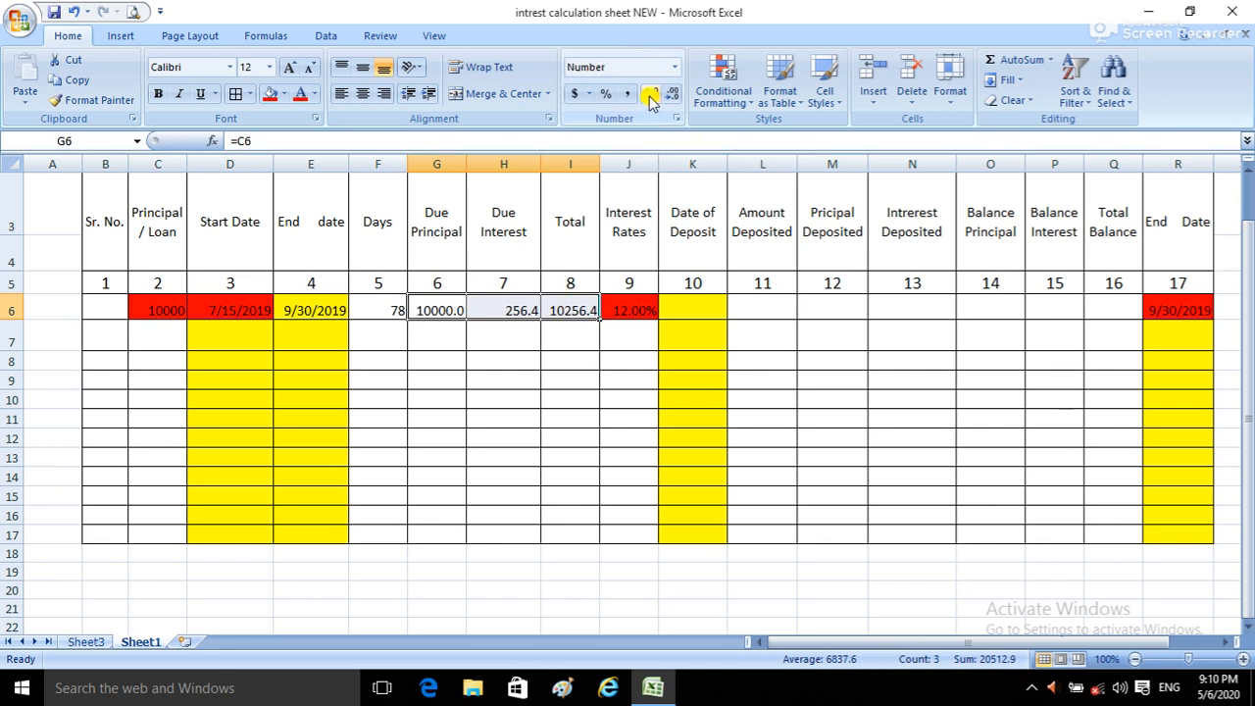
{"action": "left_click", "coordinate": [650, 96]}
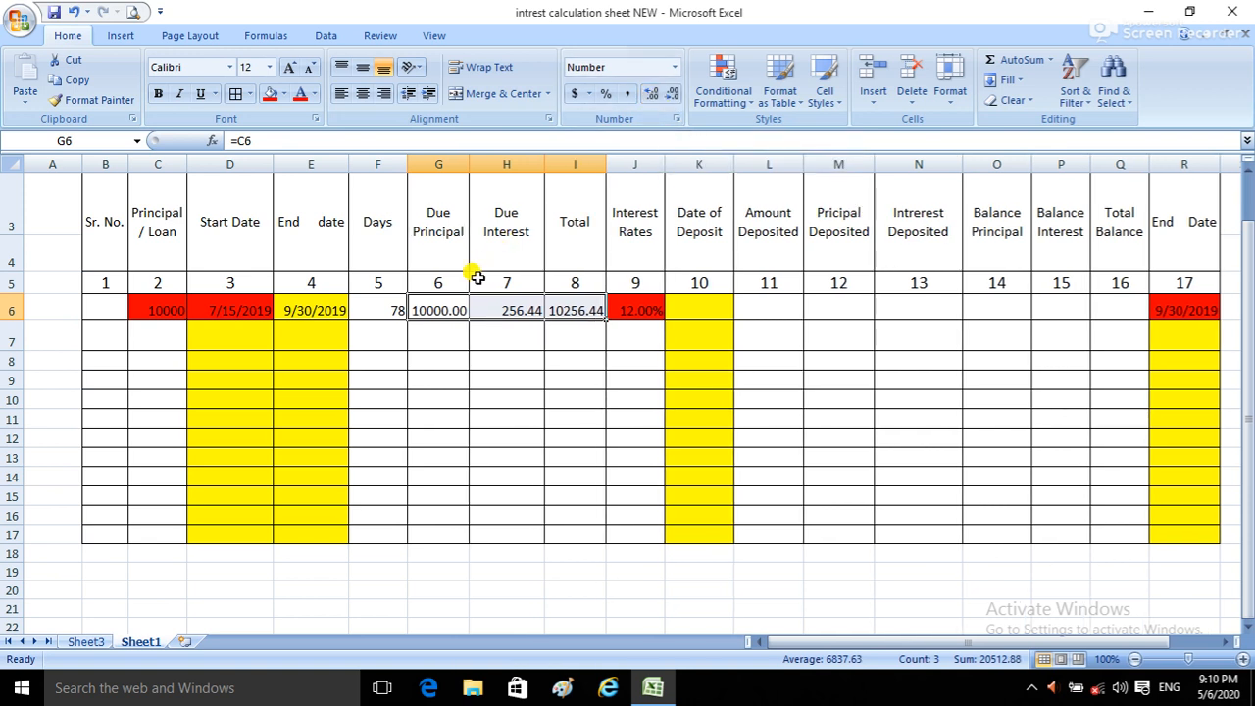
Step: Display the first row's Due Principal in G6 without decimals and check the Total formula in I6
{"action": "left_click", "coordinate": [434, 310]}
{"action": "left_click", "coordinate": [674, 95]}
{"action": "left_click", "coordinate": [673, 95]}
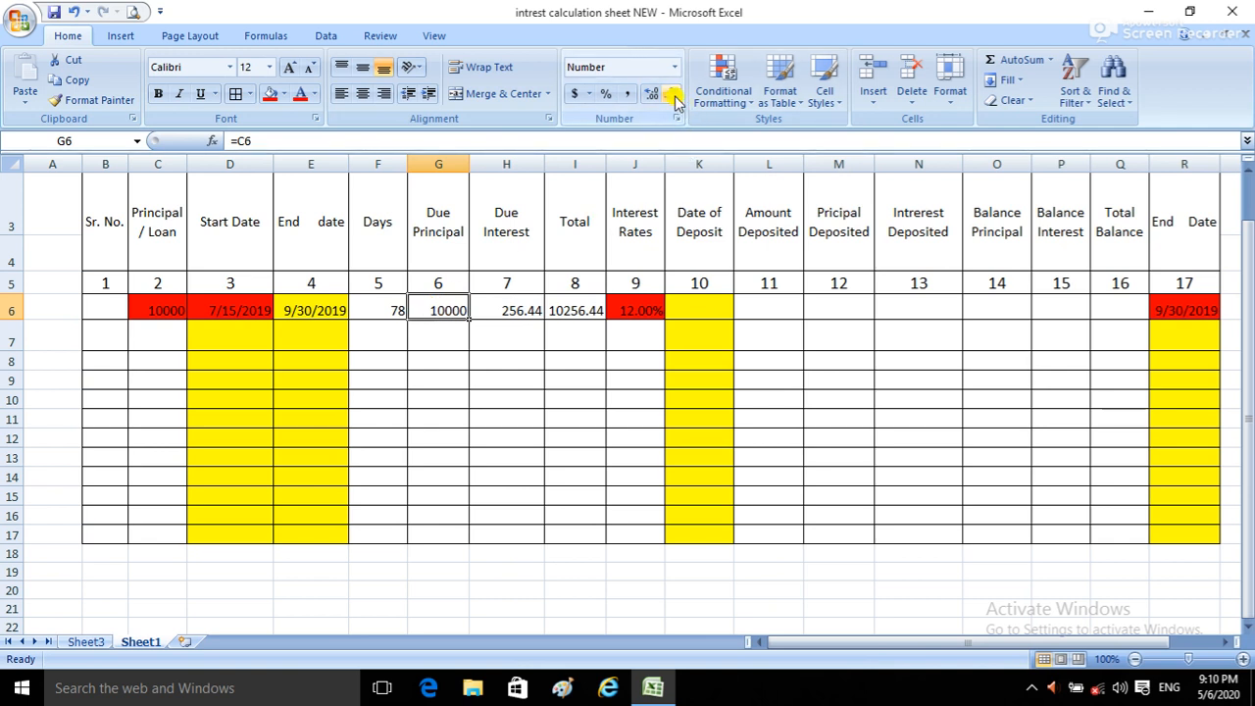
{"action": "left_click", "coordinate": [569, 308]}
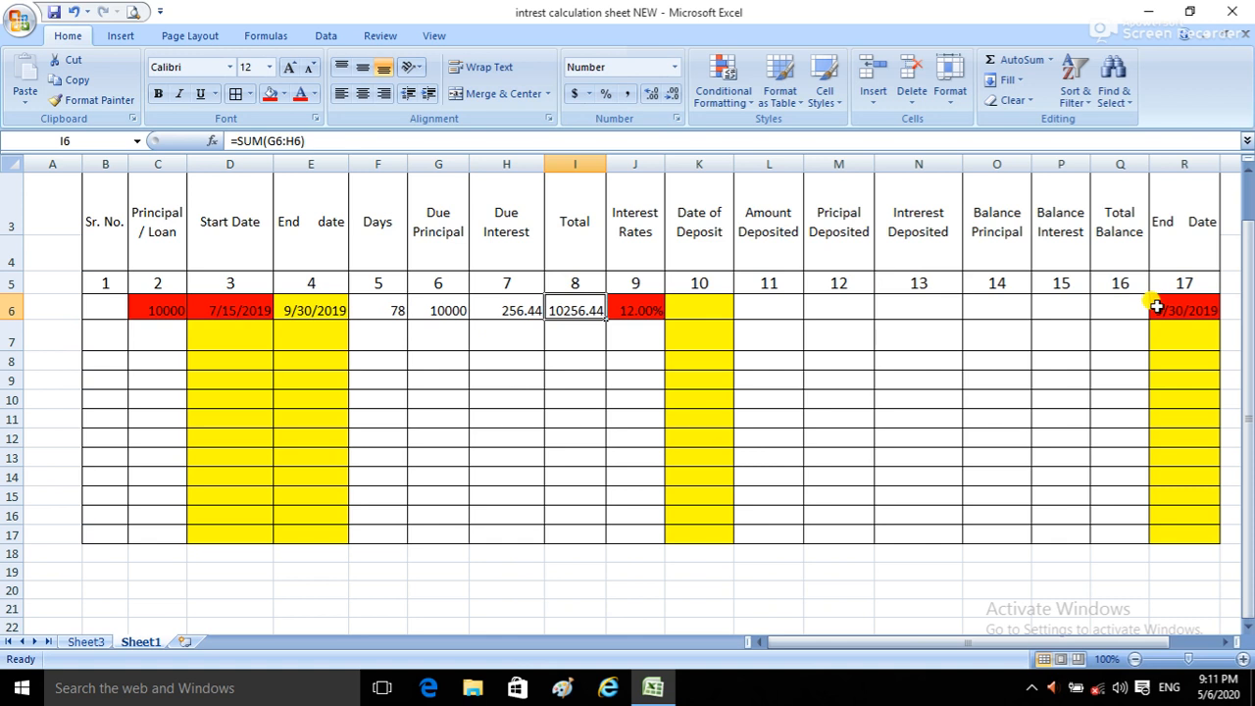
Step: Enter 08/10/2019 as the first row's Date of Deposit in K6
{"action": "left_click", "coordinate": [702, 305]}
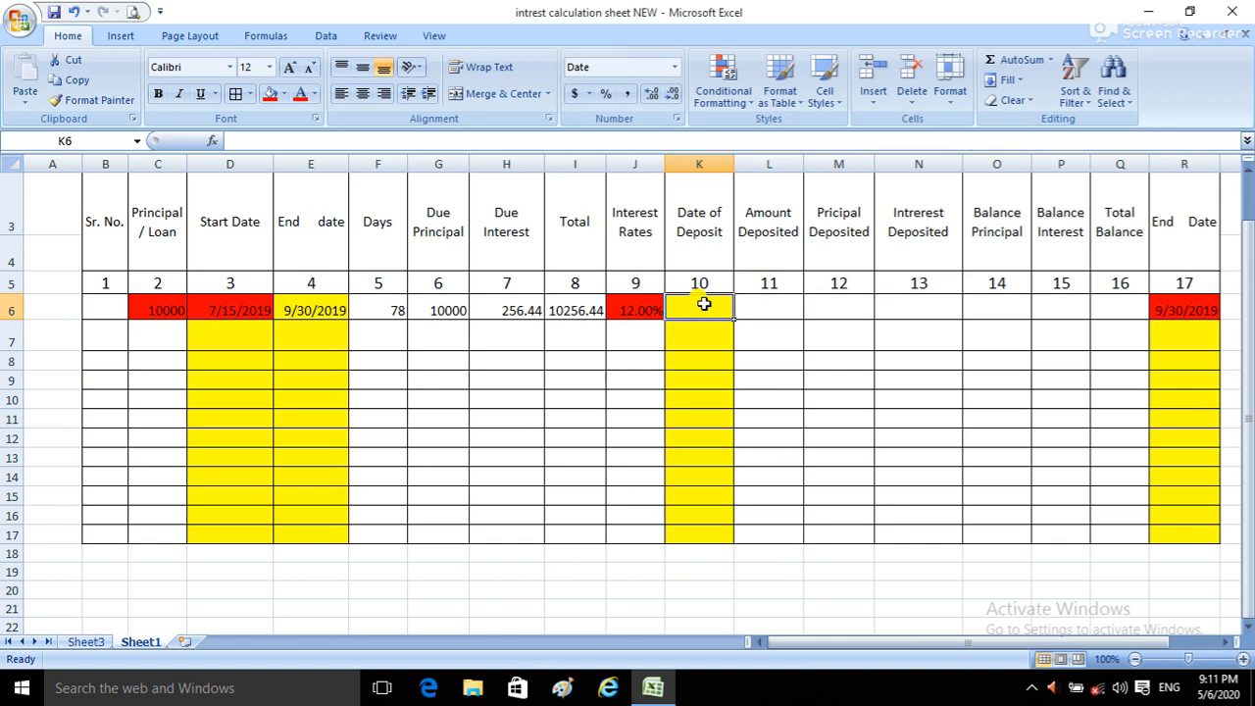
{"action": "type", "text": "08/"}
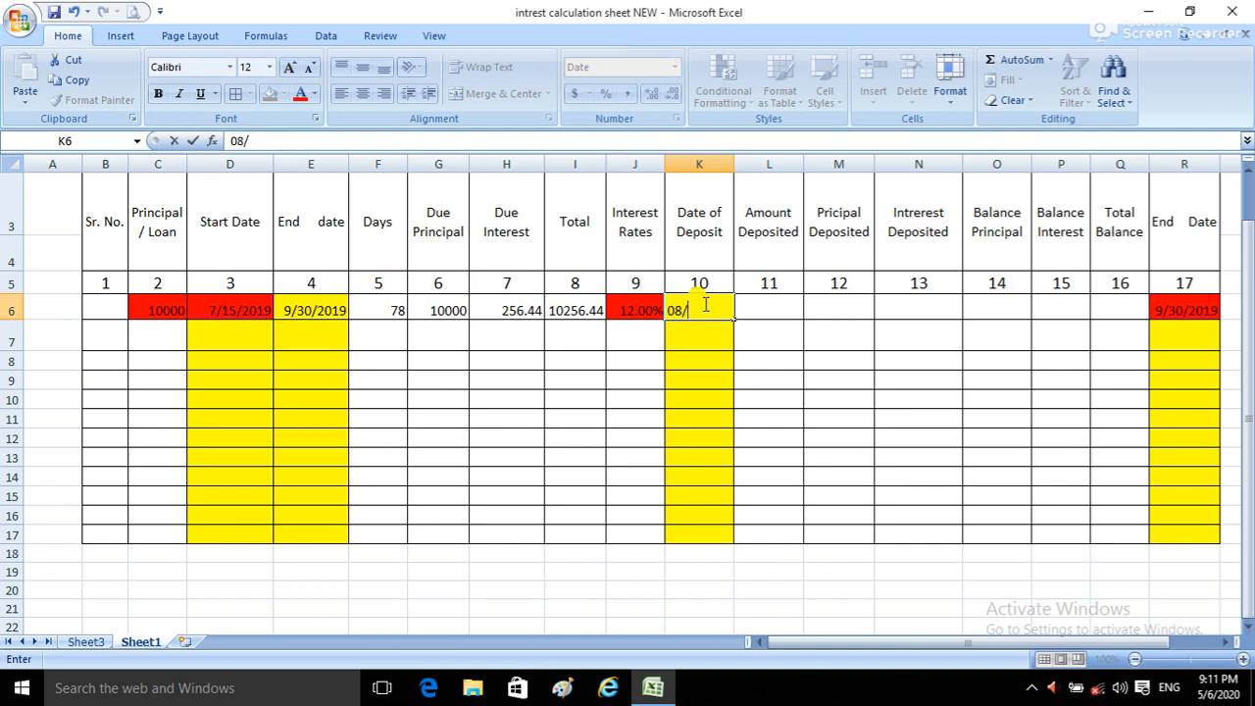
{"action": "type", "text": "10/2019"}
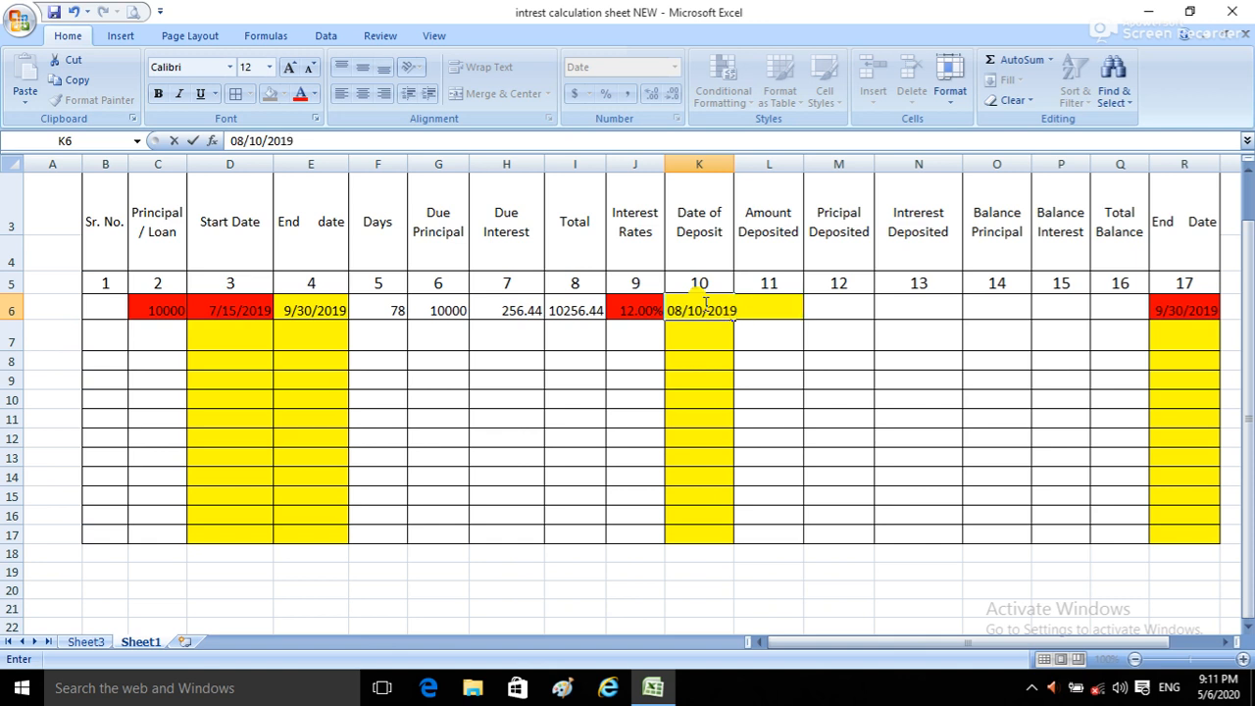
{"action": "key", "text": "Return"}
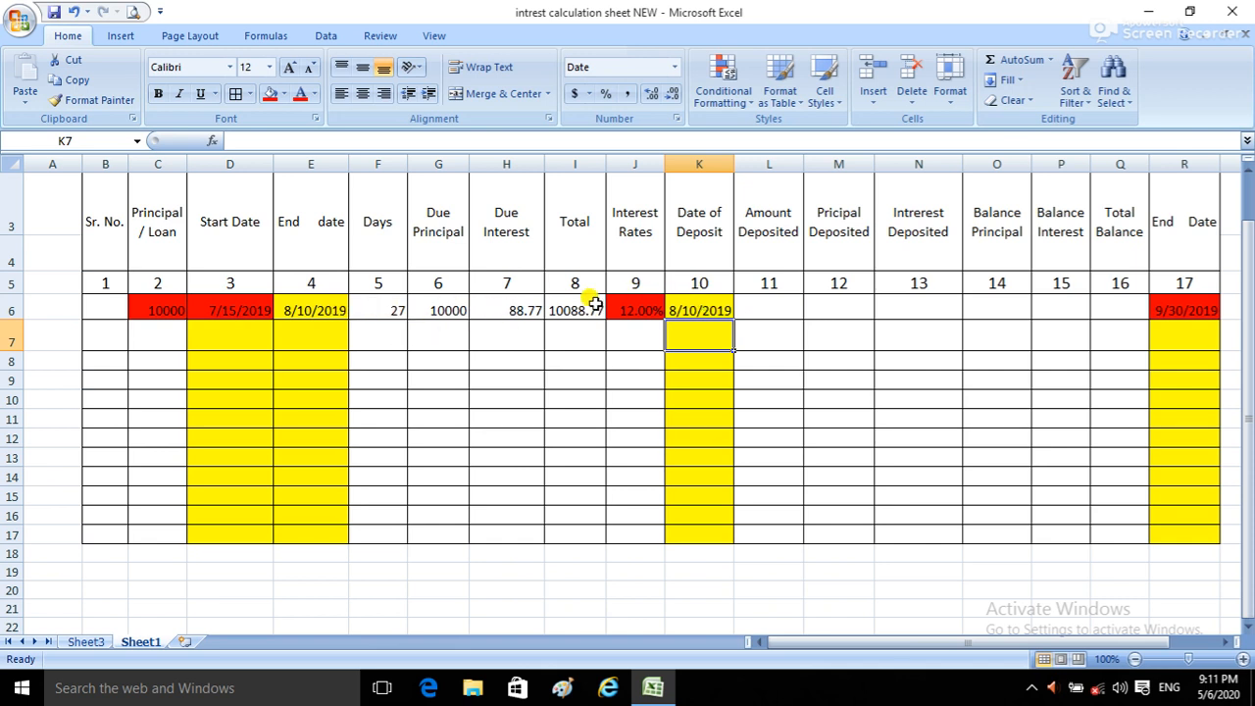
Step: Enter 200 as the first row's Amount Deposited in L6
{"action": "left_click", "coordinate": [714, 309]}
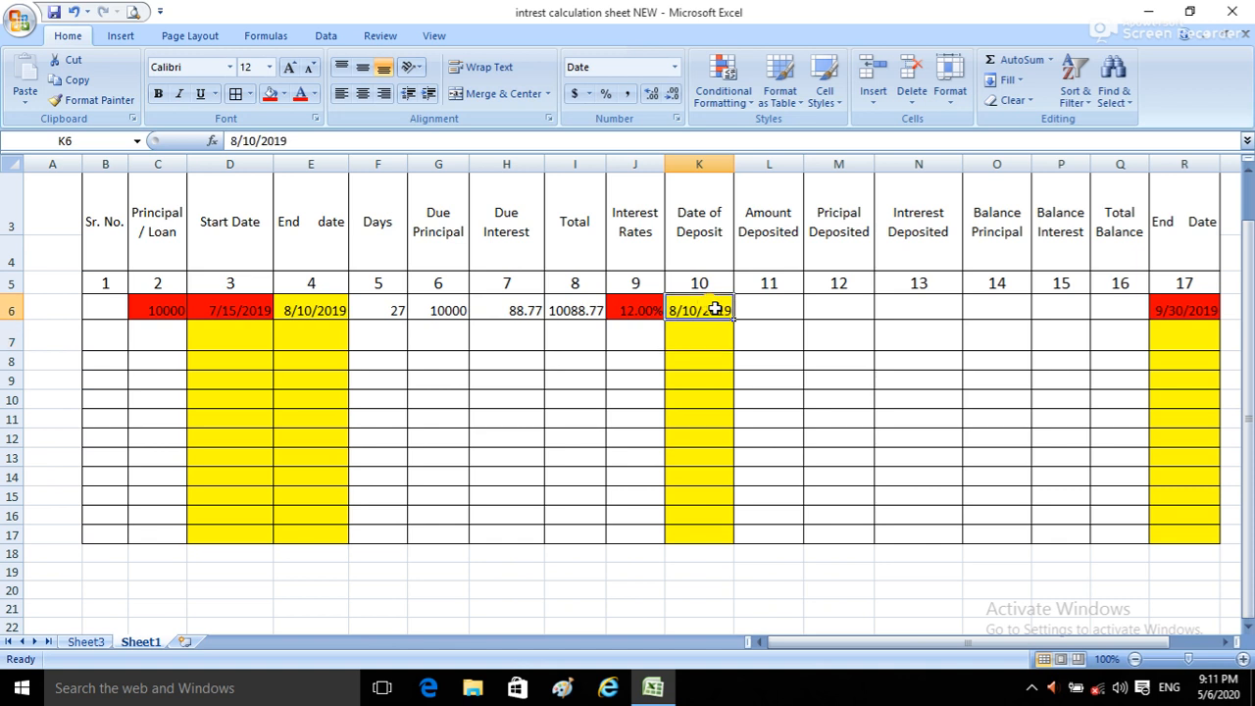
{"action": "left_click", "coordinate": [777, 305]}
{"action": "type", "text": "200"}
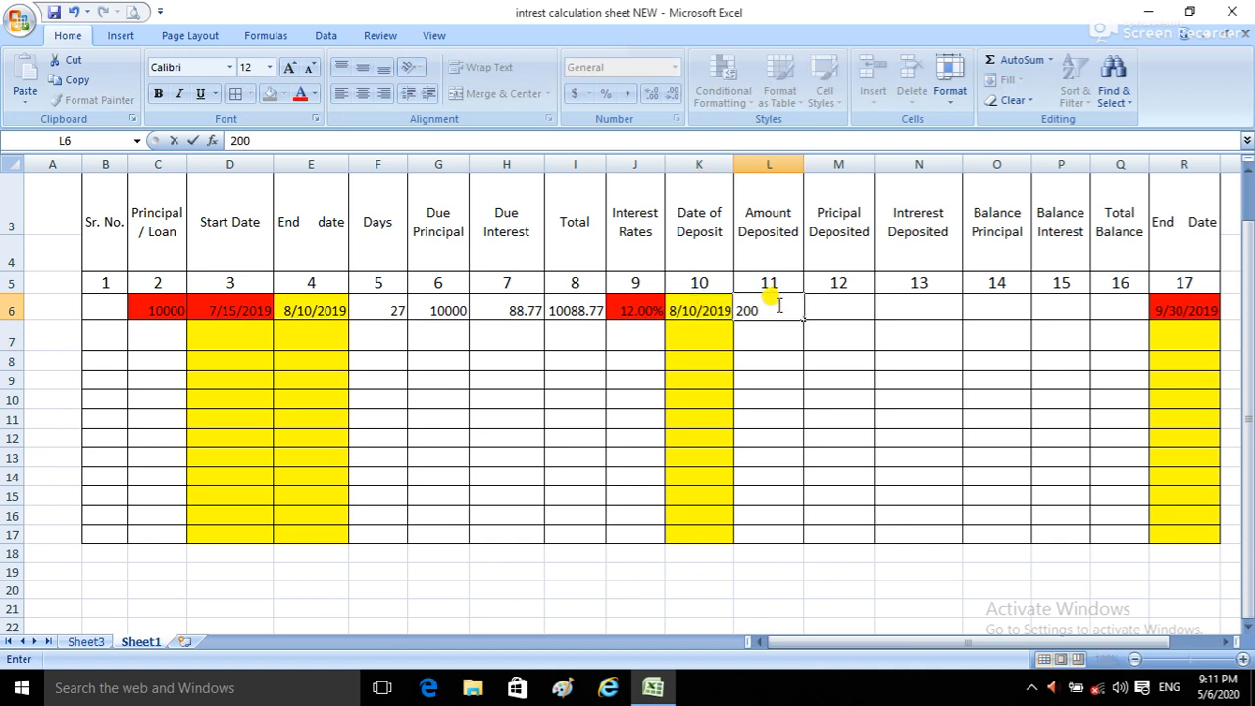
{"action": "key", "text": "Return"}
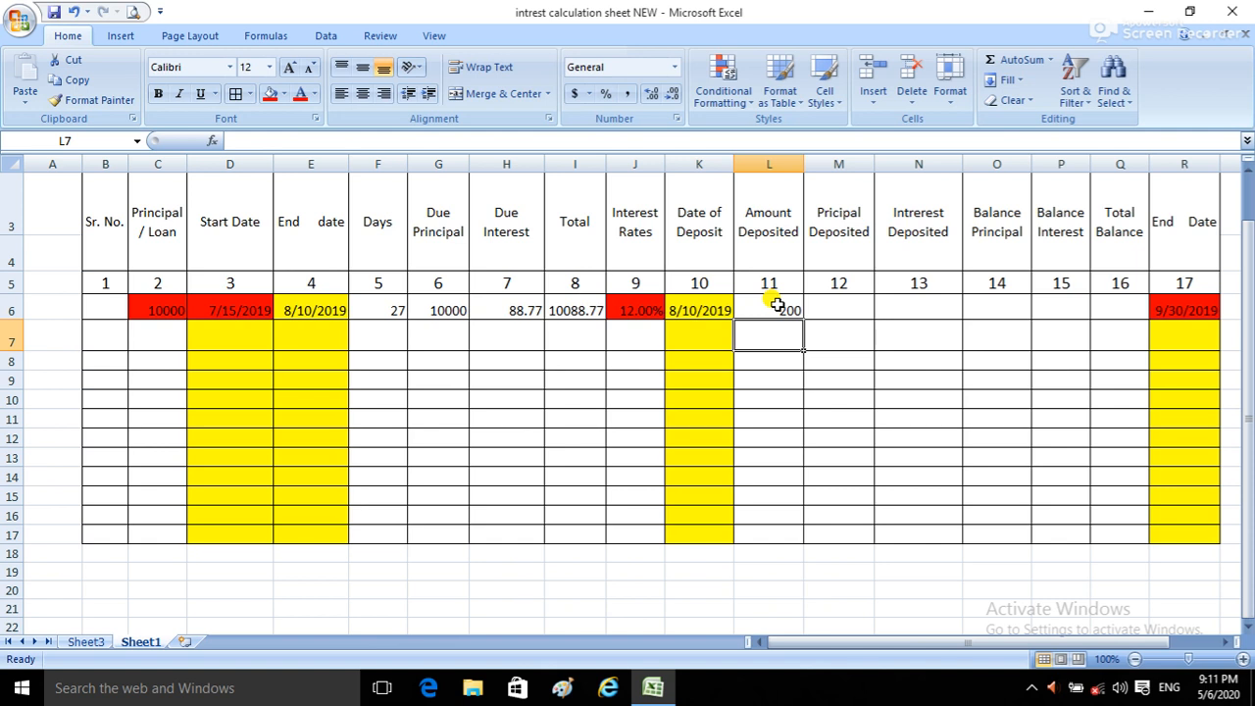
{"action": "left_click", "coordinate": [776, 305]}
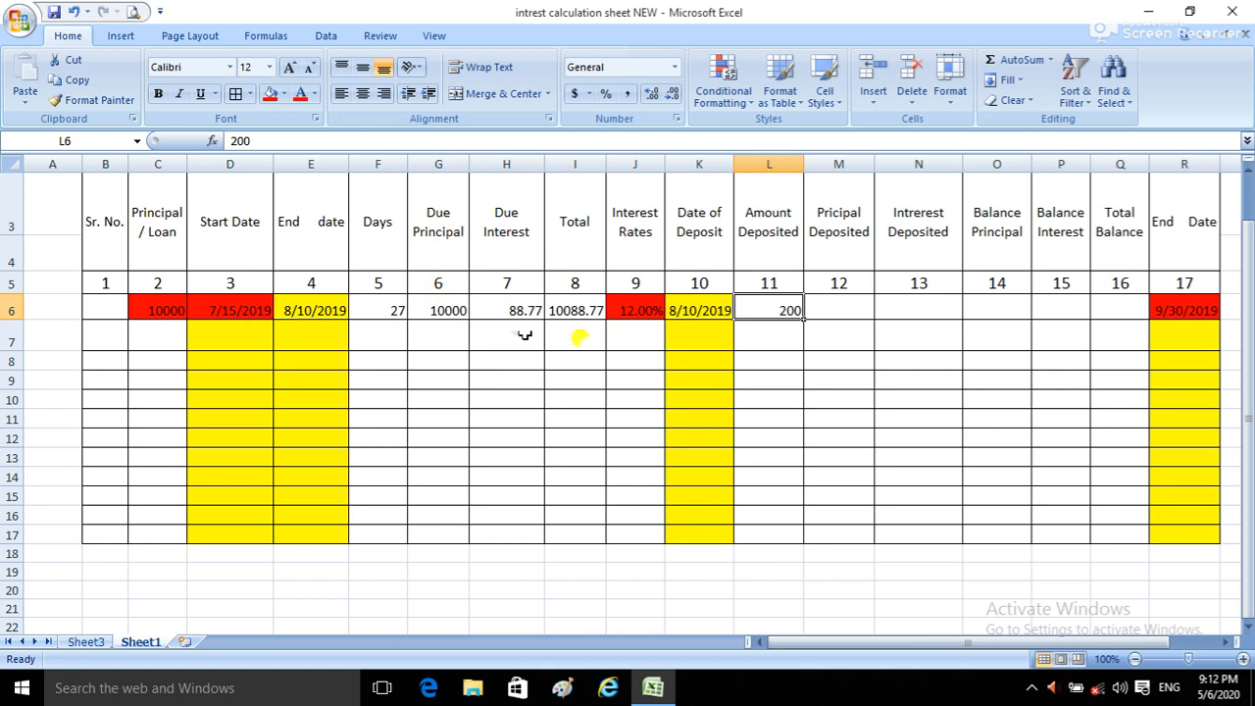
Step: Start an IF formula in the first row's Principal Deposited cell, M6, with the logical test L6>=H6
{"action": "left_click", "coordinate": [856, 305]}
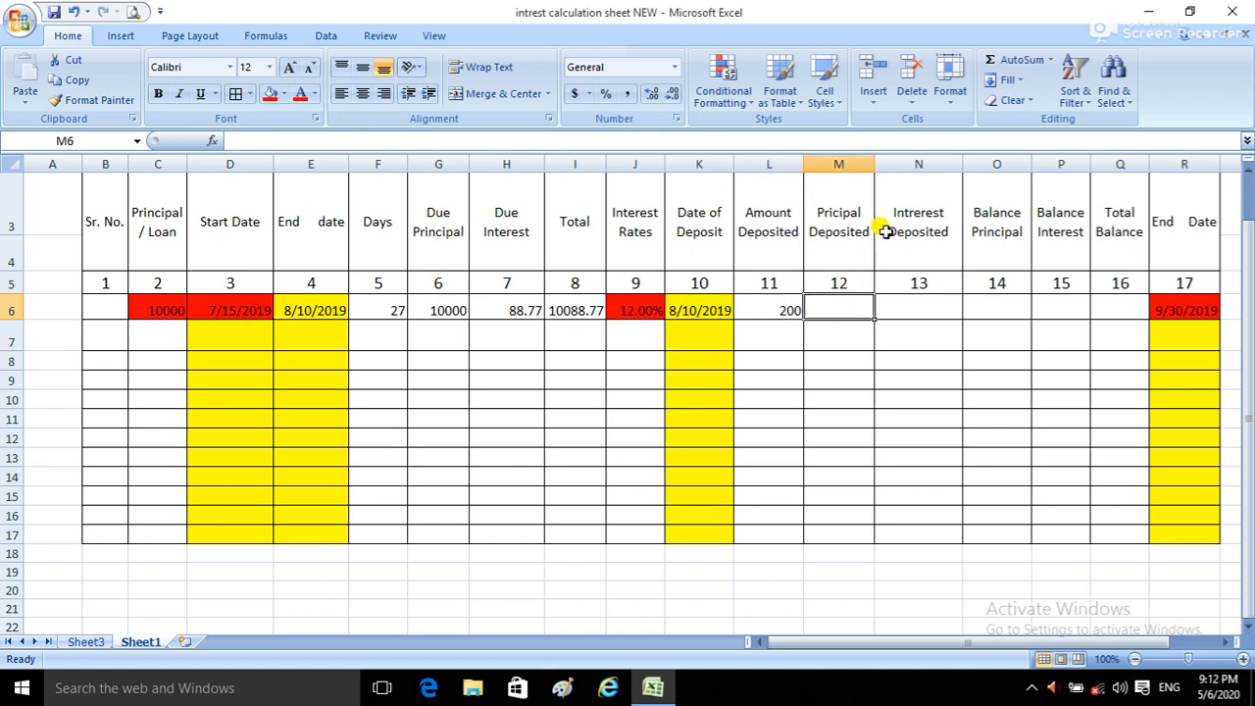
{"action": "left_click", "coordinate": [915, 305]}
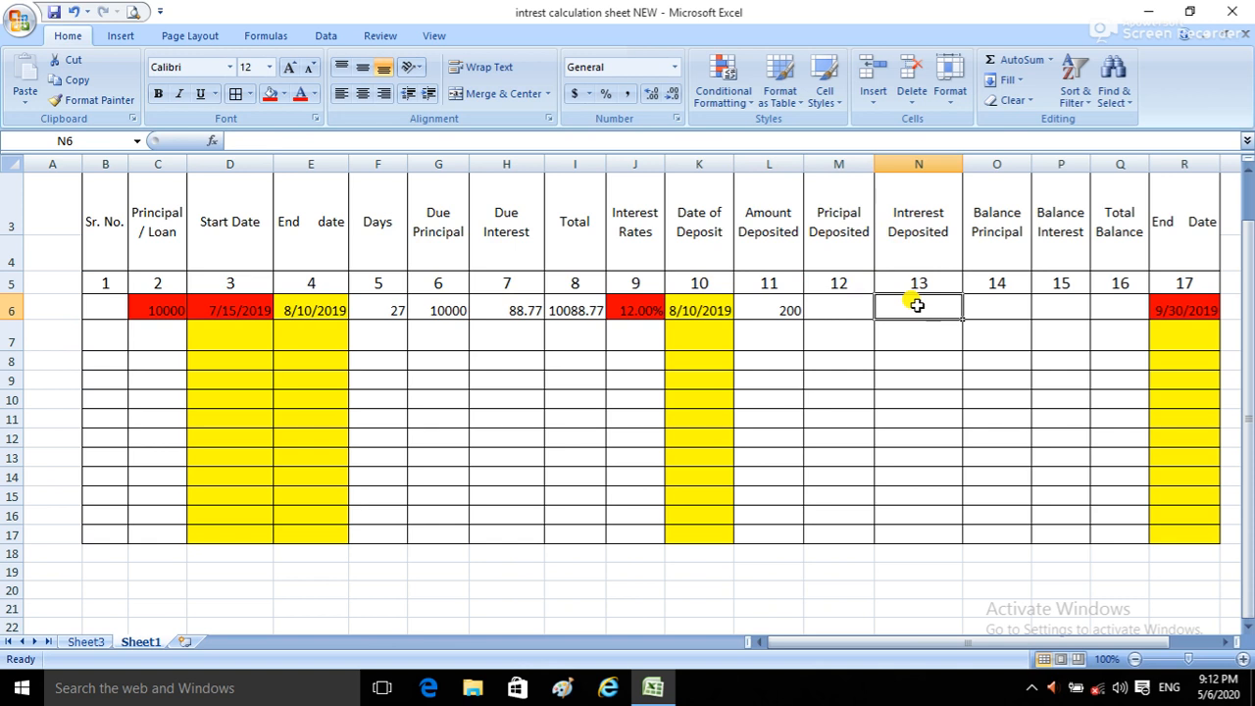
{"action": "left_click", "coordinate": [840, 305]}
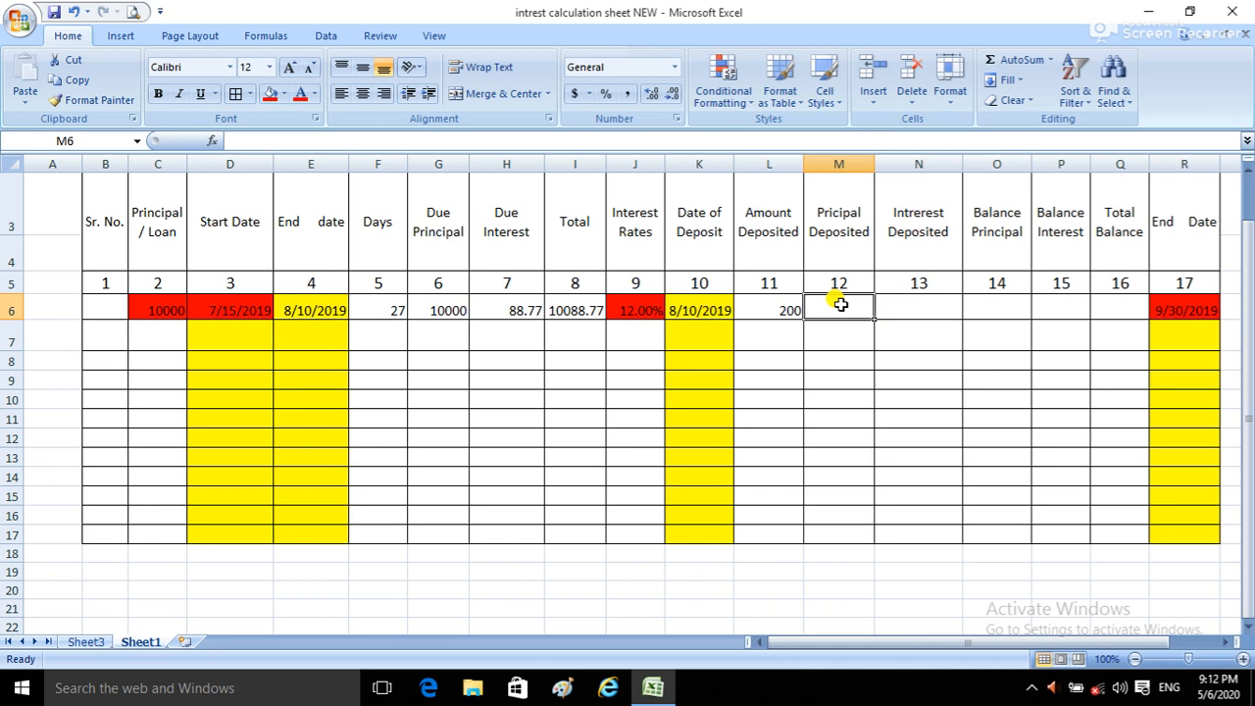
{"action": "type", "text": "="}
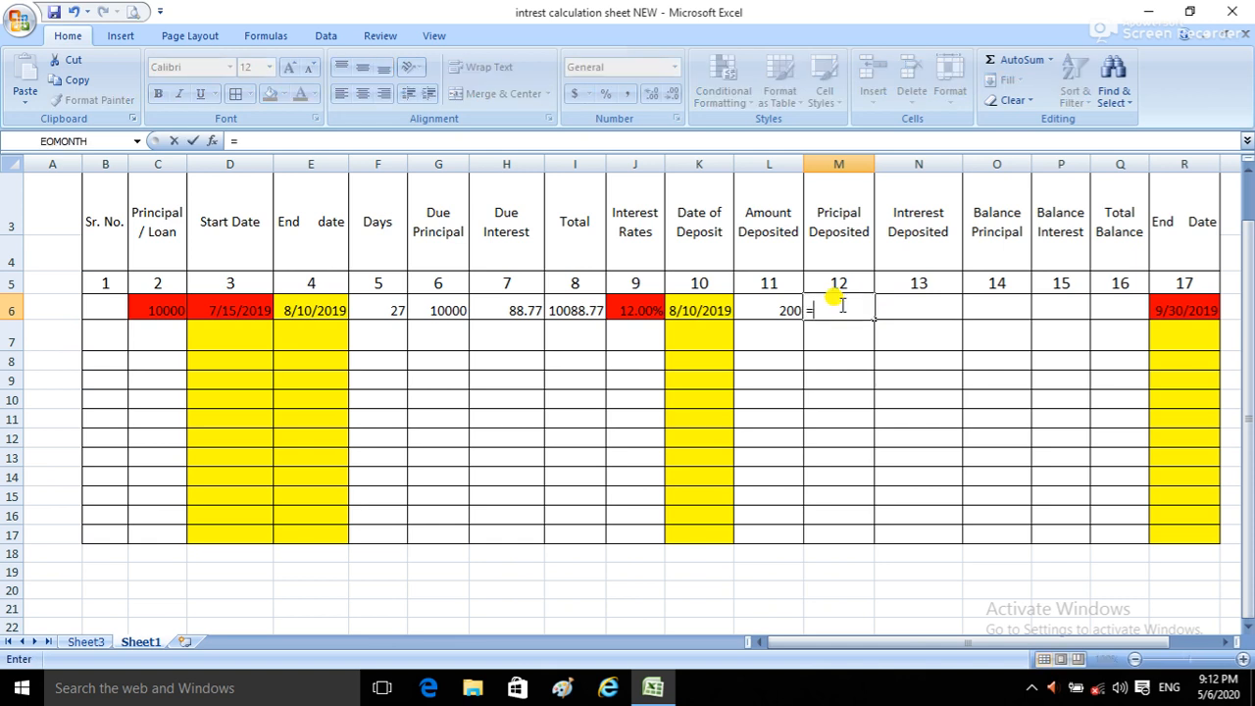
{"action": "type", "text": "if"}
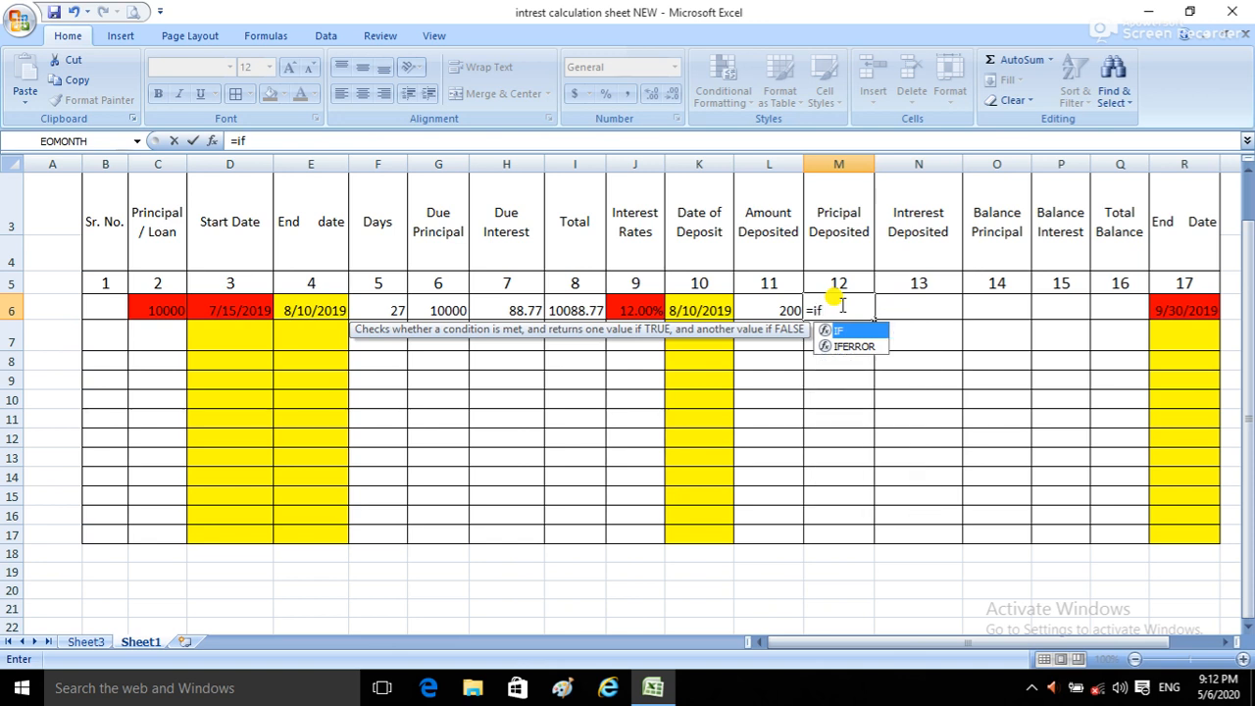
{"action": "type", "text": "("}
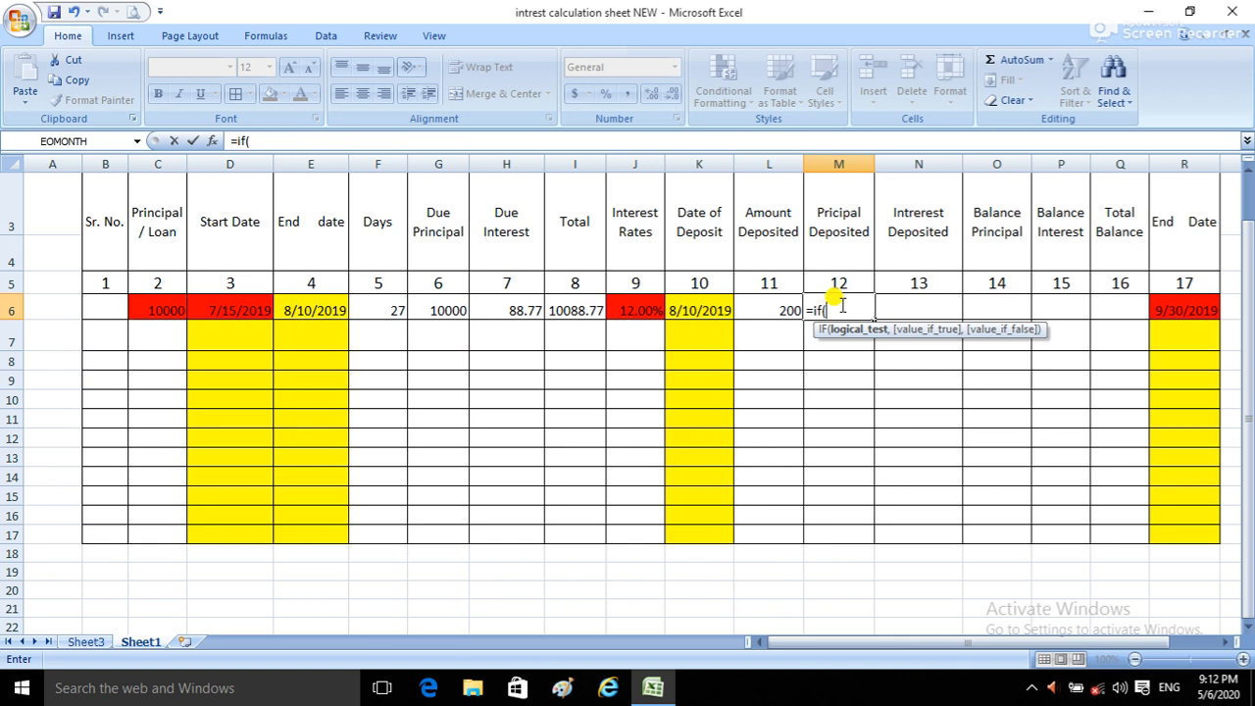
{"action": "left_click", "coordinate": [763, 308]}
{"action": "type", "text": "="}
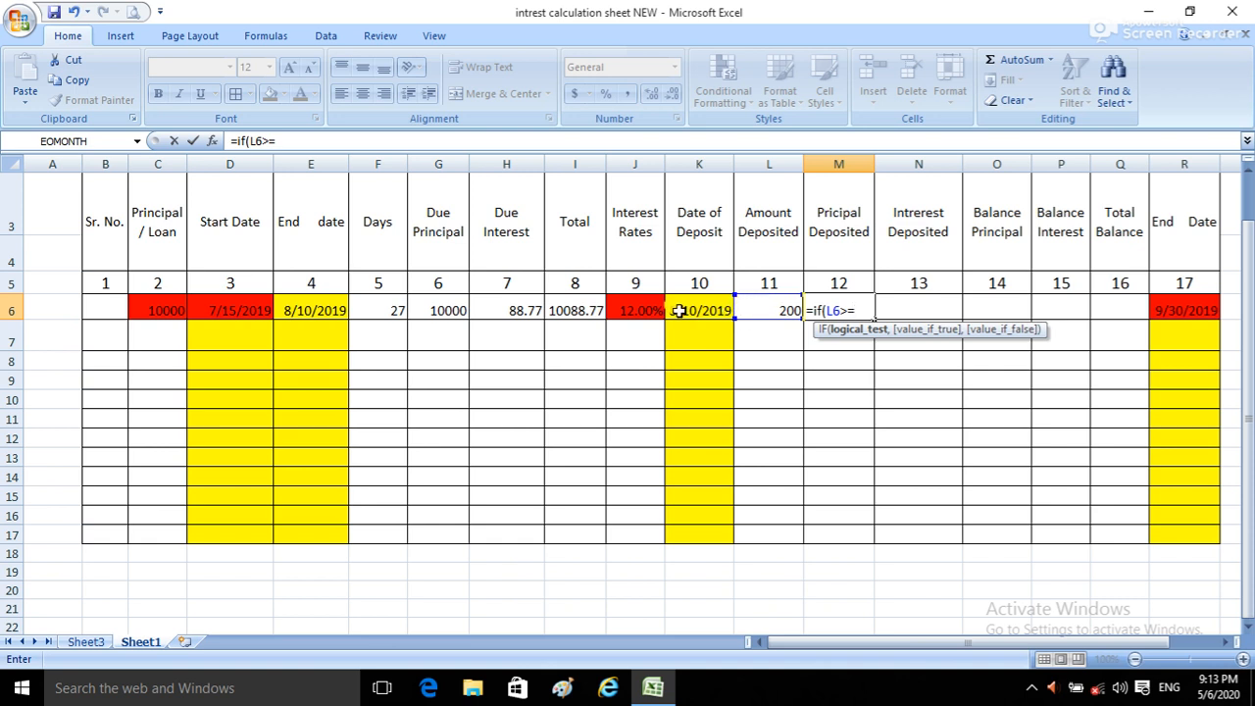
{"action": "left_click", "coordinate": [513, 311]}
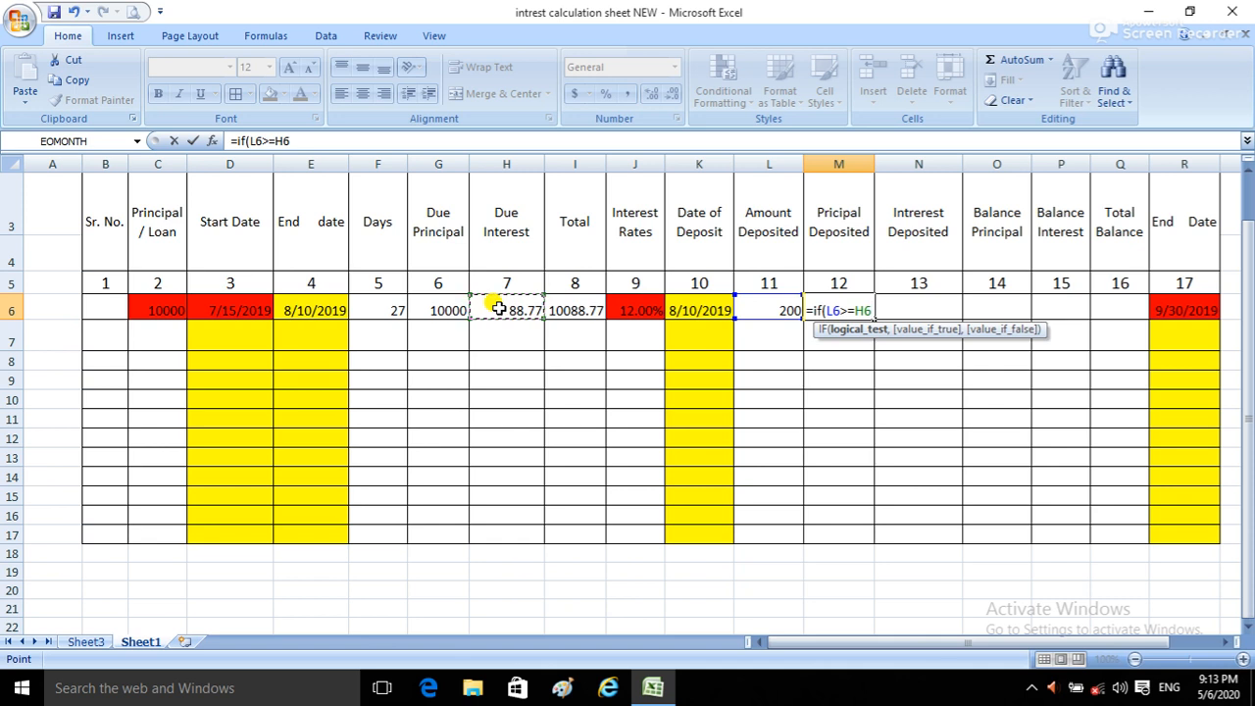
{"action": "type", "text": ","}
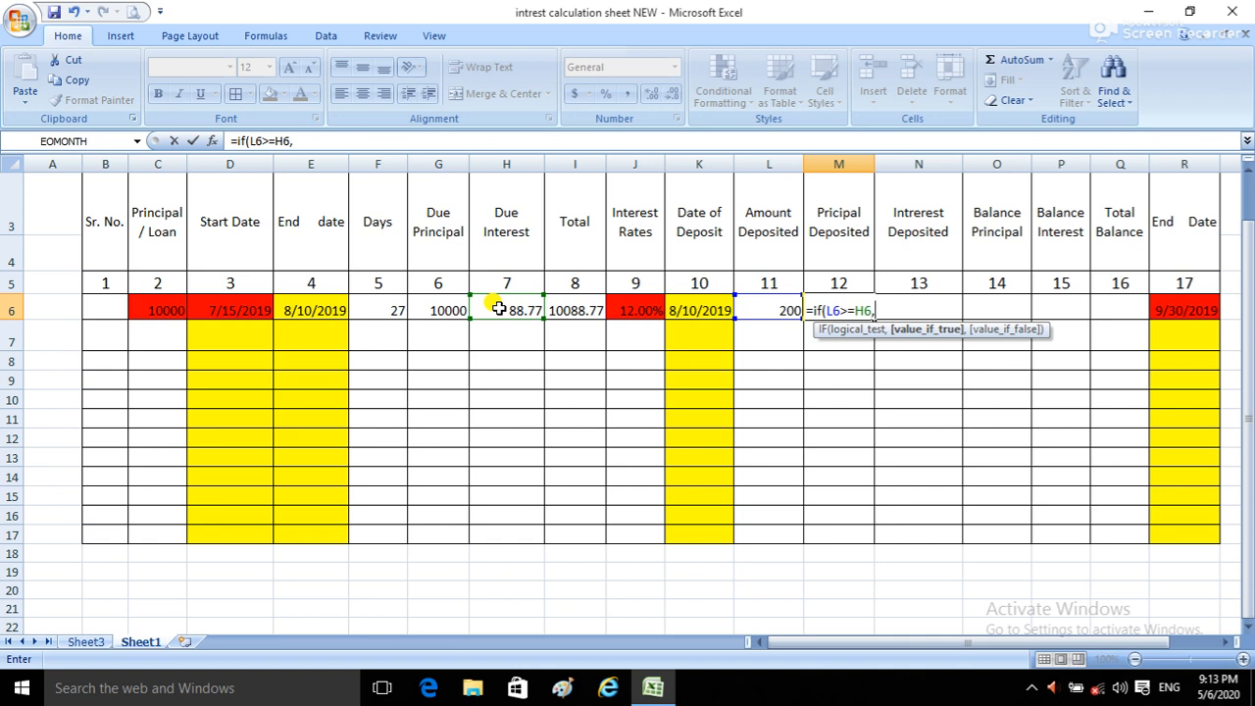
Step: Add "0.00" as the value if true in the M6 formula and change its logical test to L6<=H6
{"action": "type", "text": "\"0.00\""}
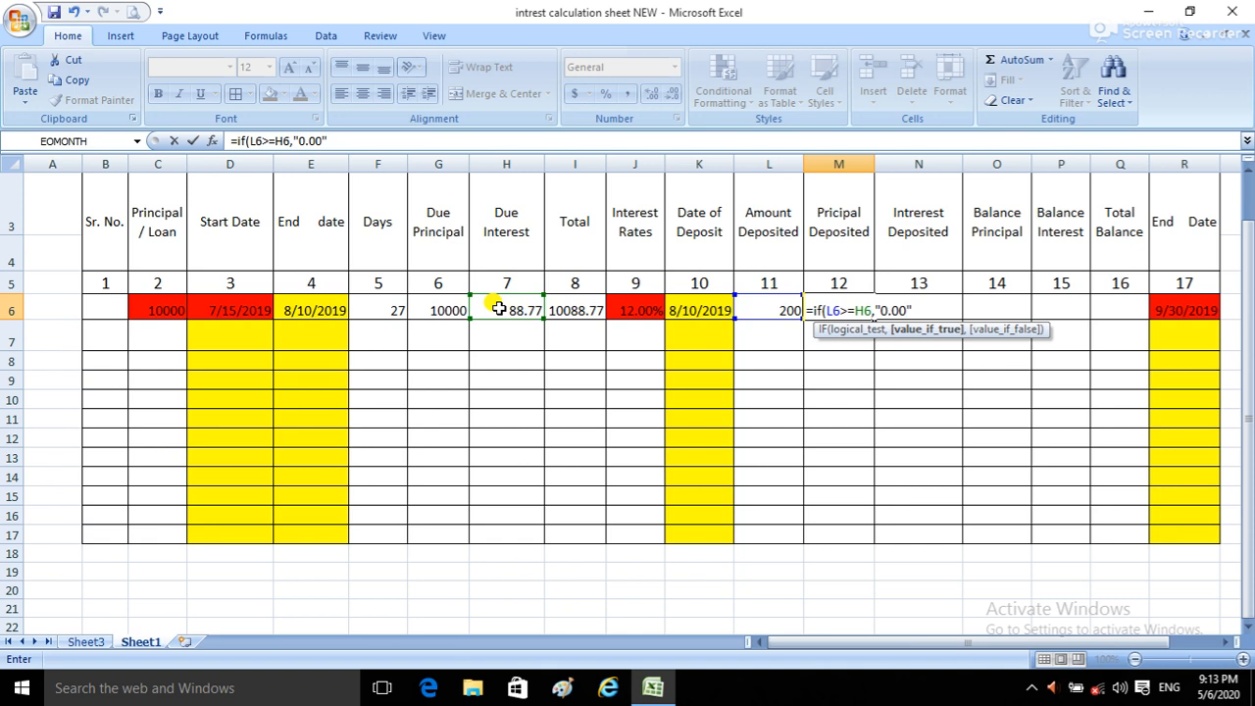
{"action": "left_click", "coordinate": [848, 310]}
{"action": "key", "text": "BackSpace"}
{"action": "type", "text": "<"}
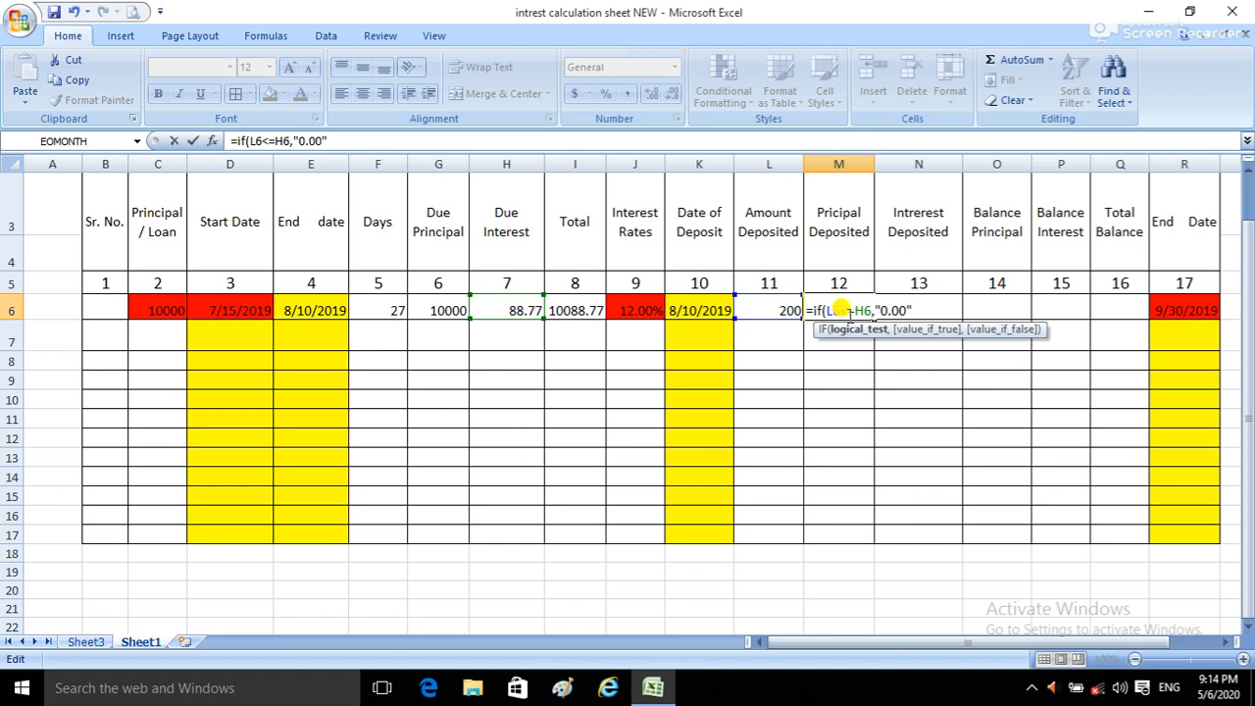
Step: Complete the M6 IF formula with L6-H6 as the value if false
{"action": "left_click", "coordinate": [912, 310]}
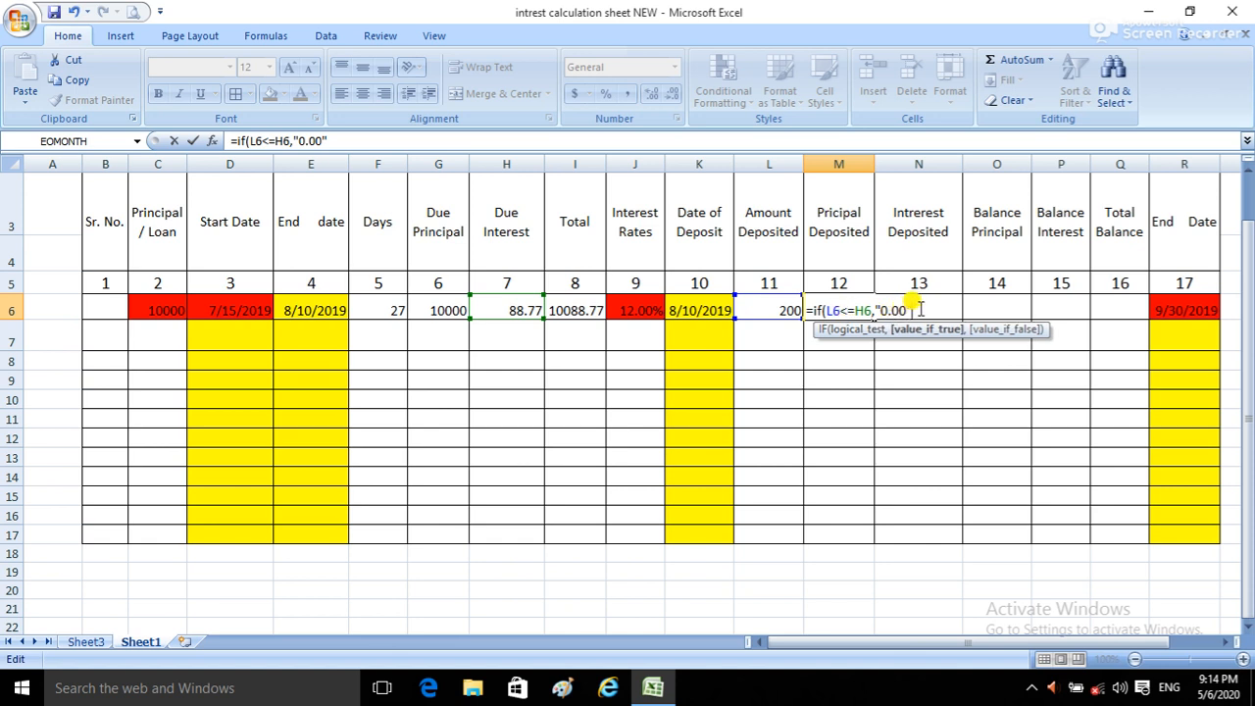
{"action": "type", "text": ","}
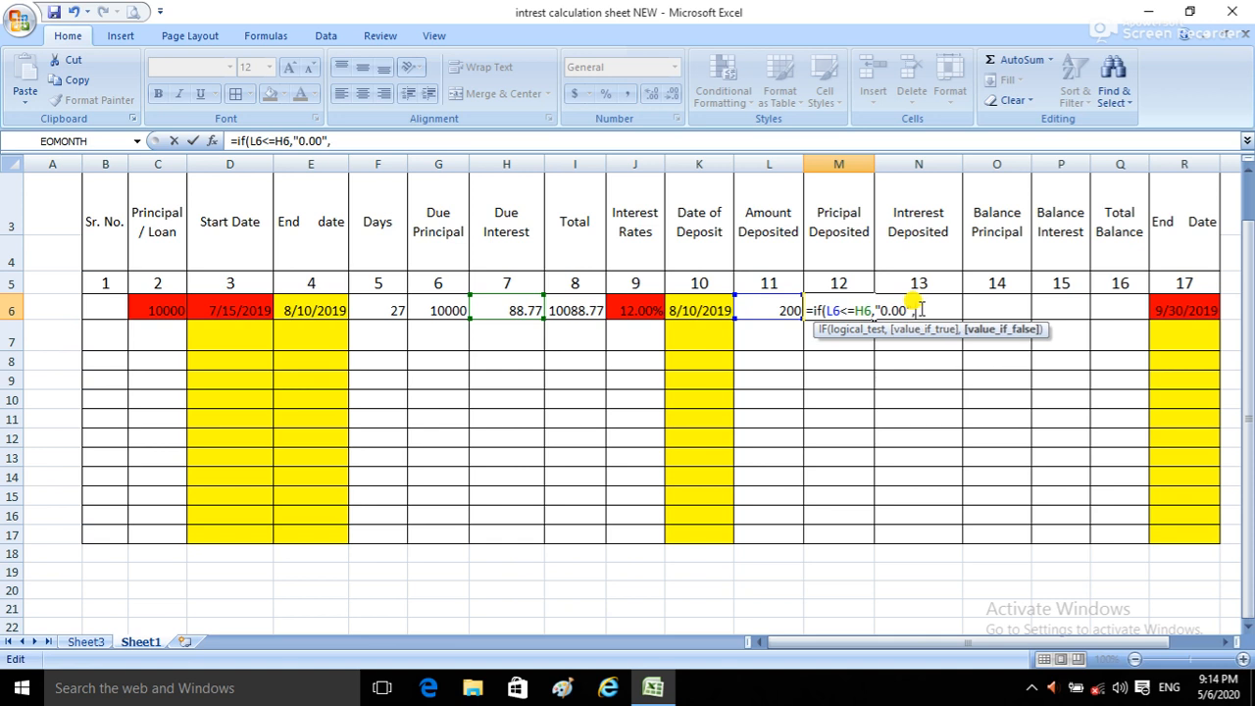
{"action": "left_click", "coordinate": [776, 309]}
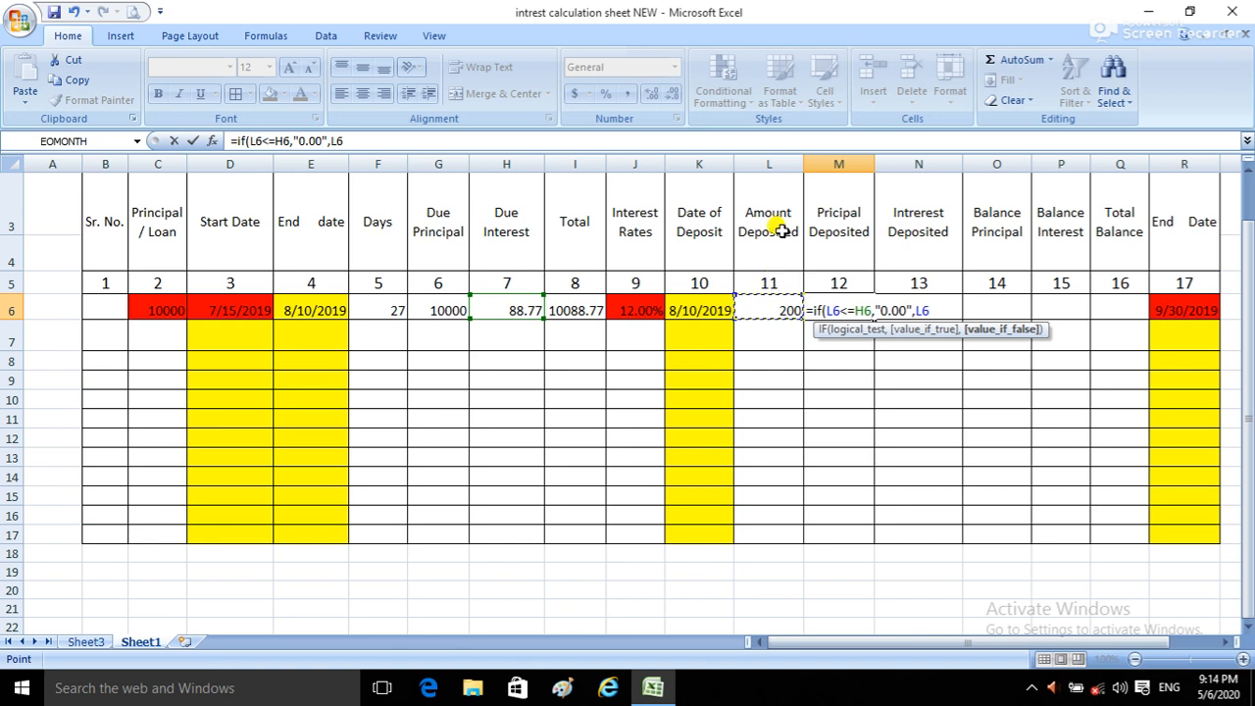
{"action": "type", "text": "-"}
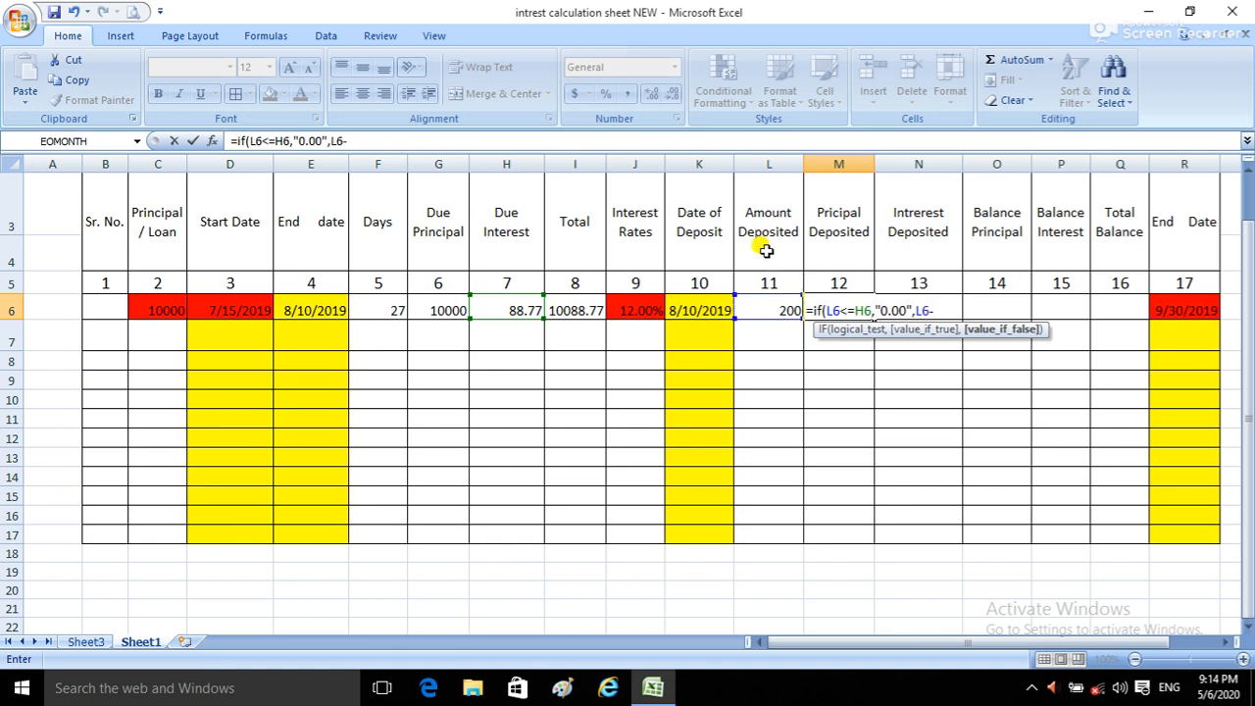
{"action": "left_click", "coordinate": [512, 305]}
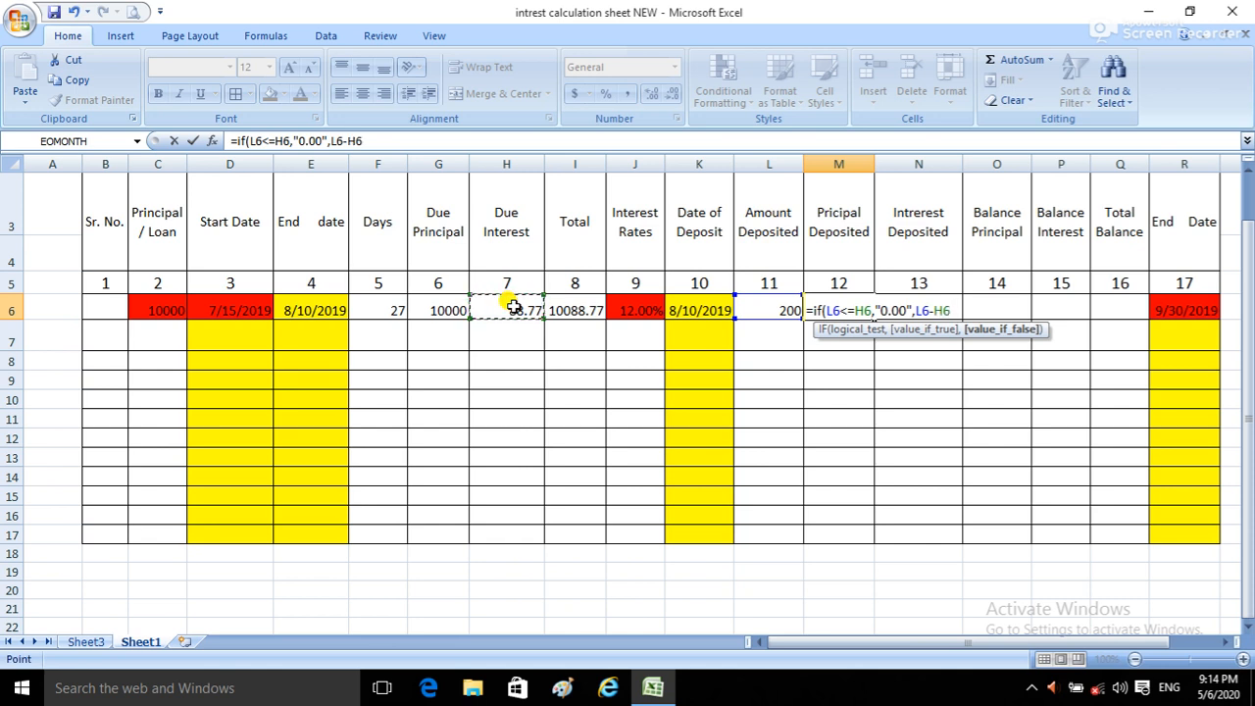
{"action": "type", "text": ")"}
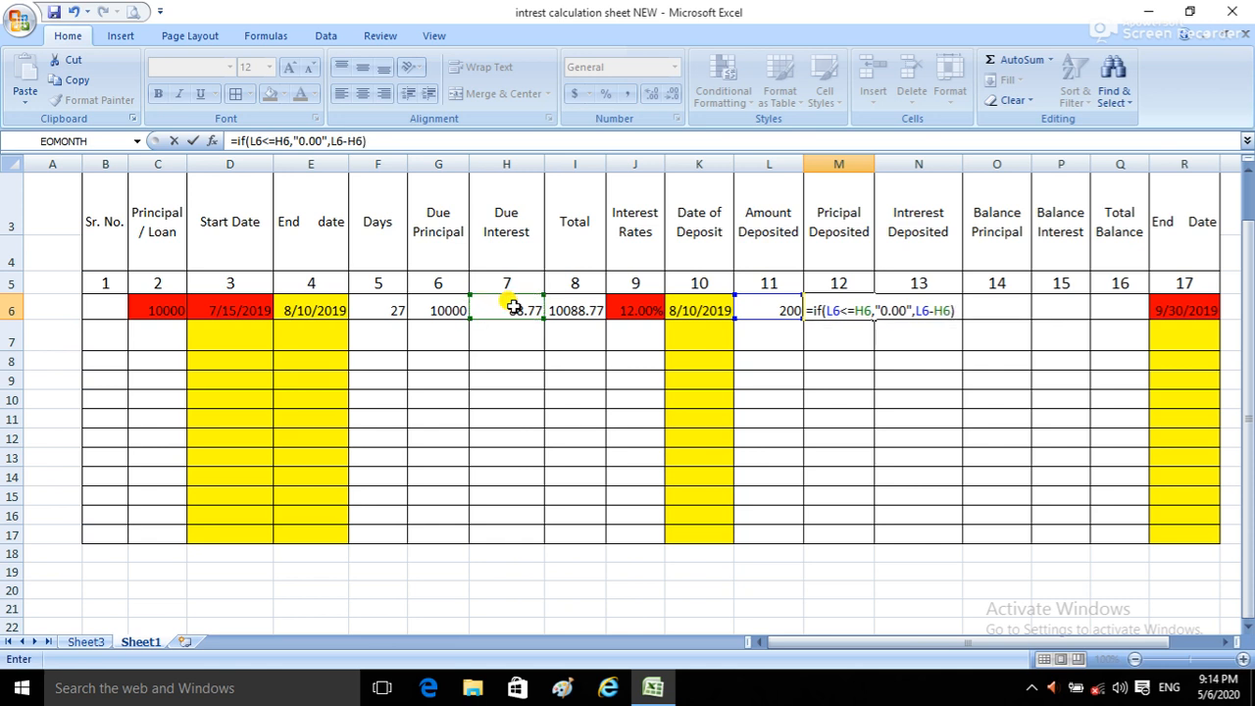
{"action": "key", "text": "Return"}
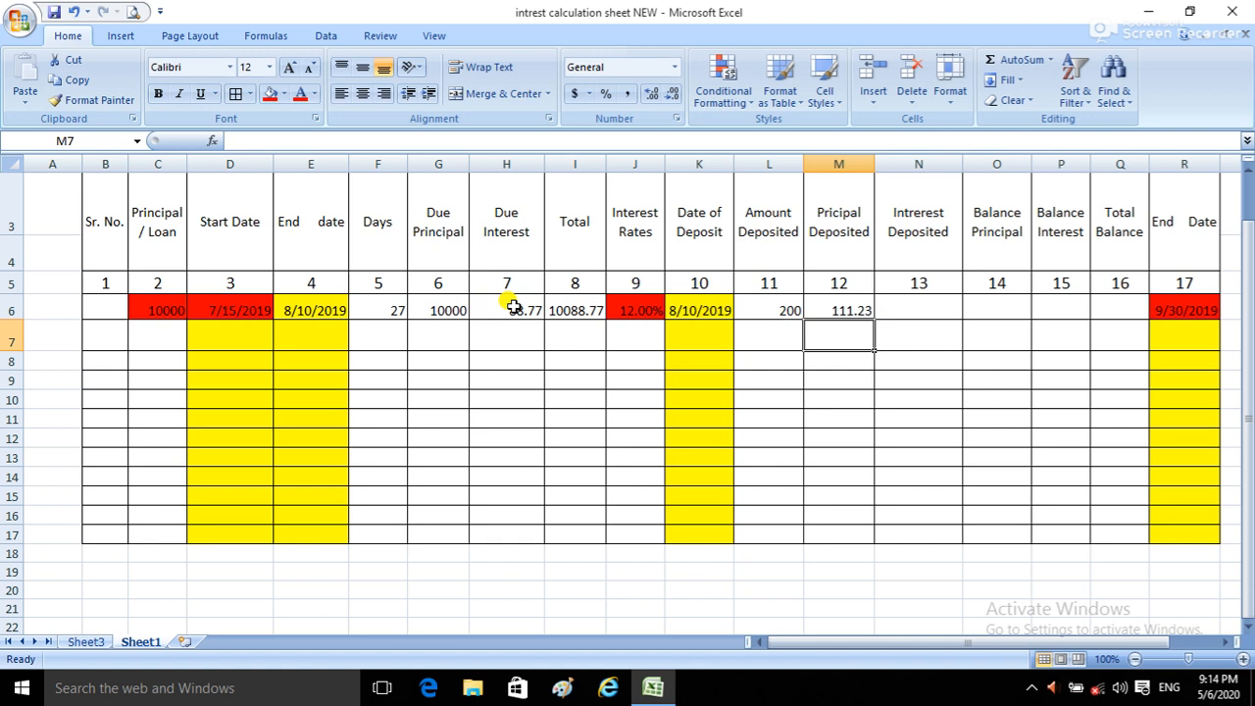
Step: Test the Principal Deposited formula in M6 by setting the Amount Deposited in L6 to 50
{"action": "left_click", "coordinate": [771, 310]}
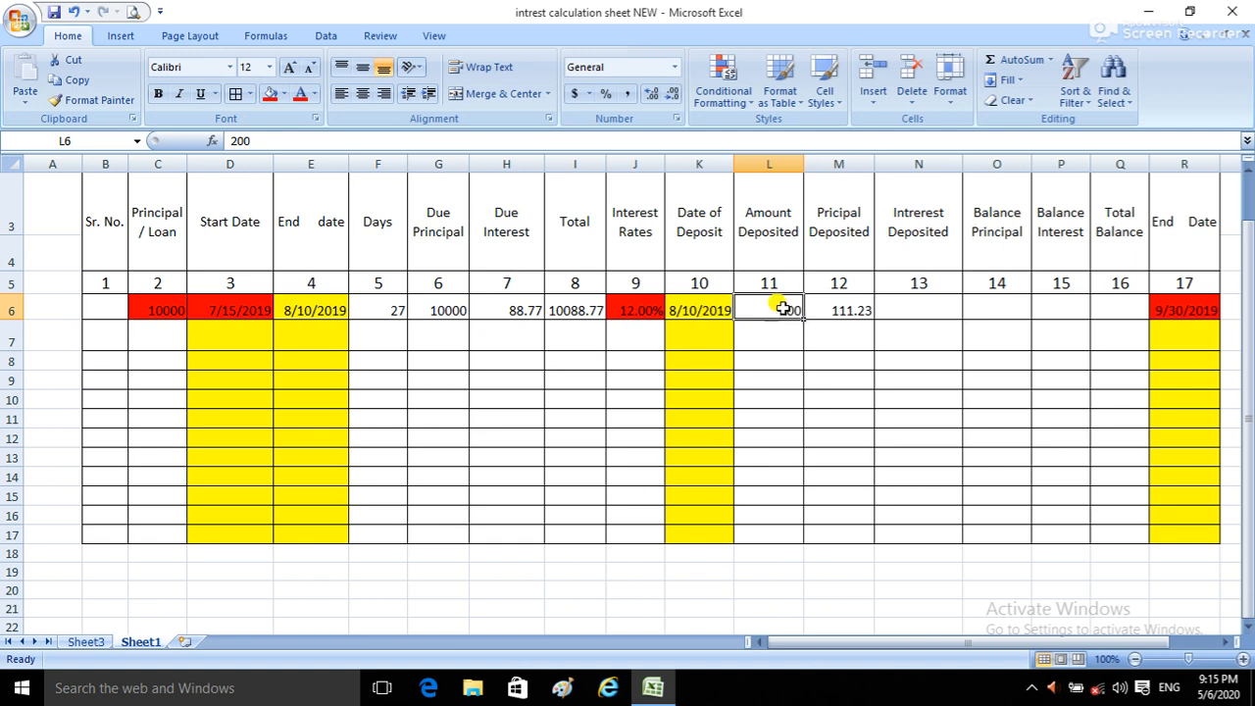
{"action": "left_click", "coordinate": [487, 308]}
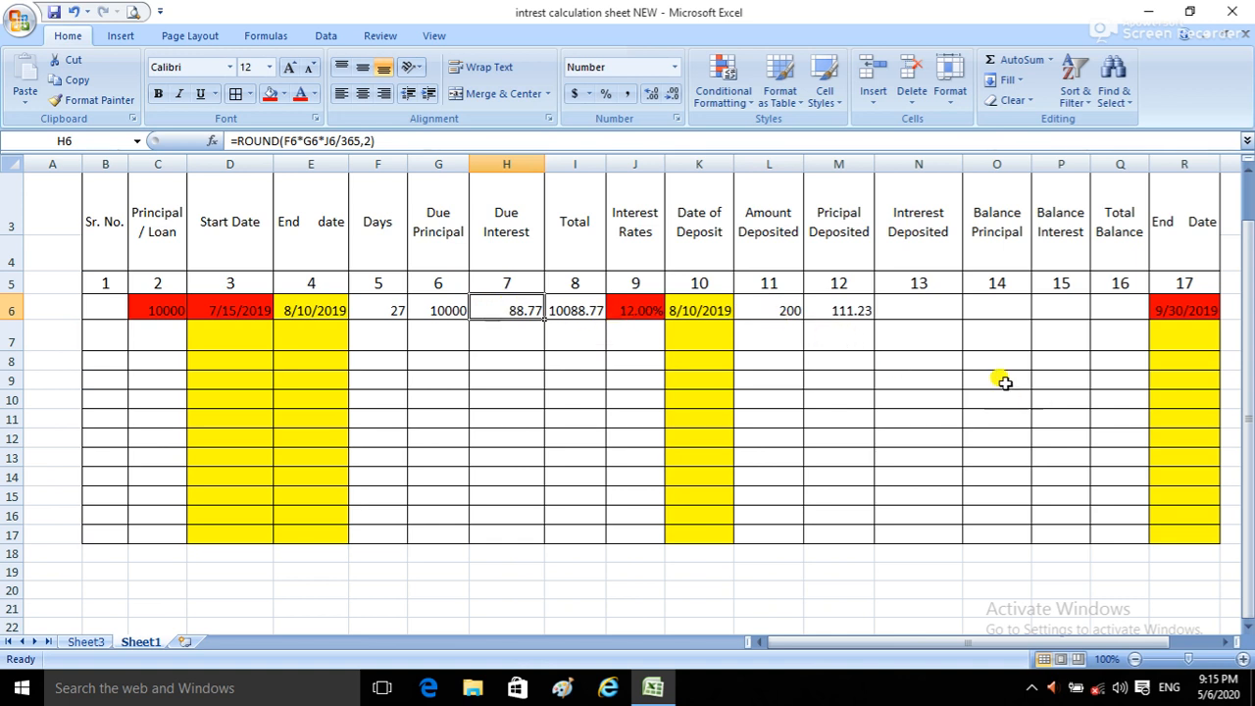
{"action": "left_click", "coordinate": [774, 308]}
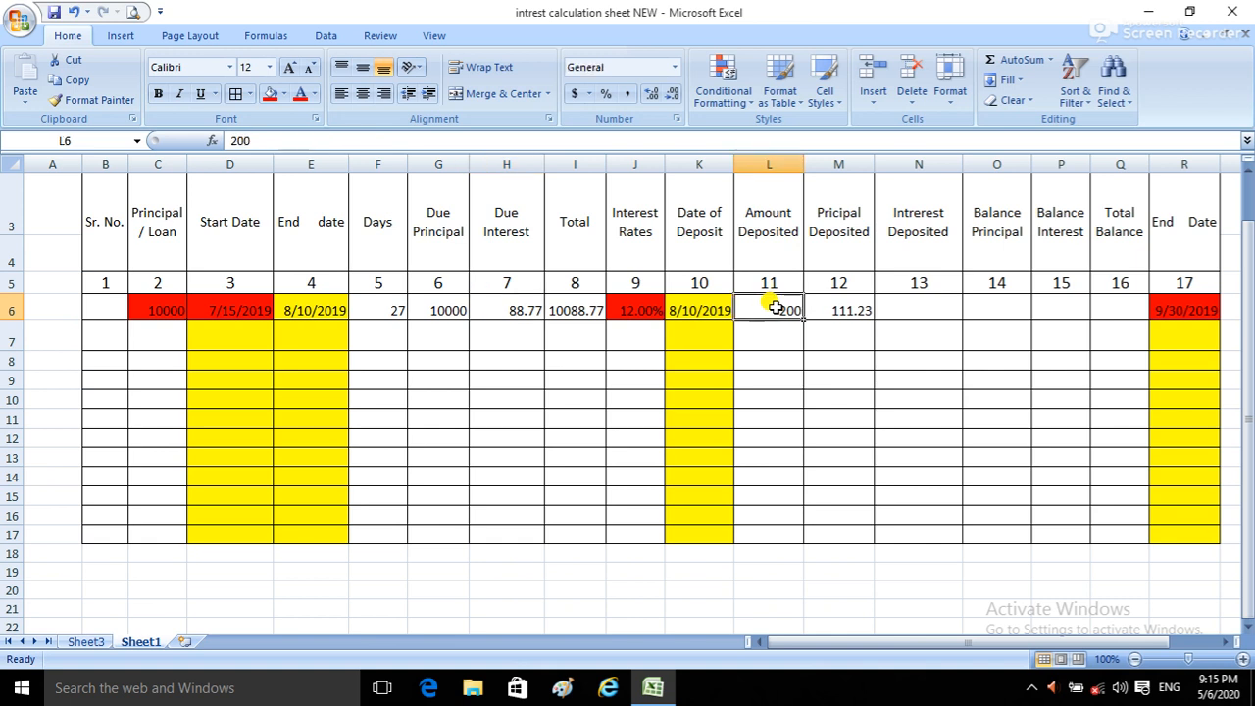
{"action": "left_click", "coordinate": [514, 310]}
{"action": "left_click", "coordinate": [851, 310]}
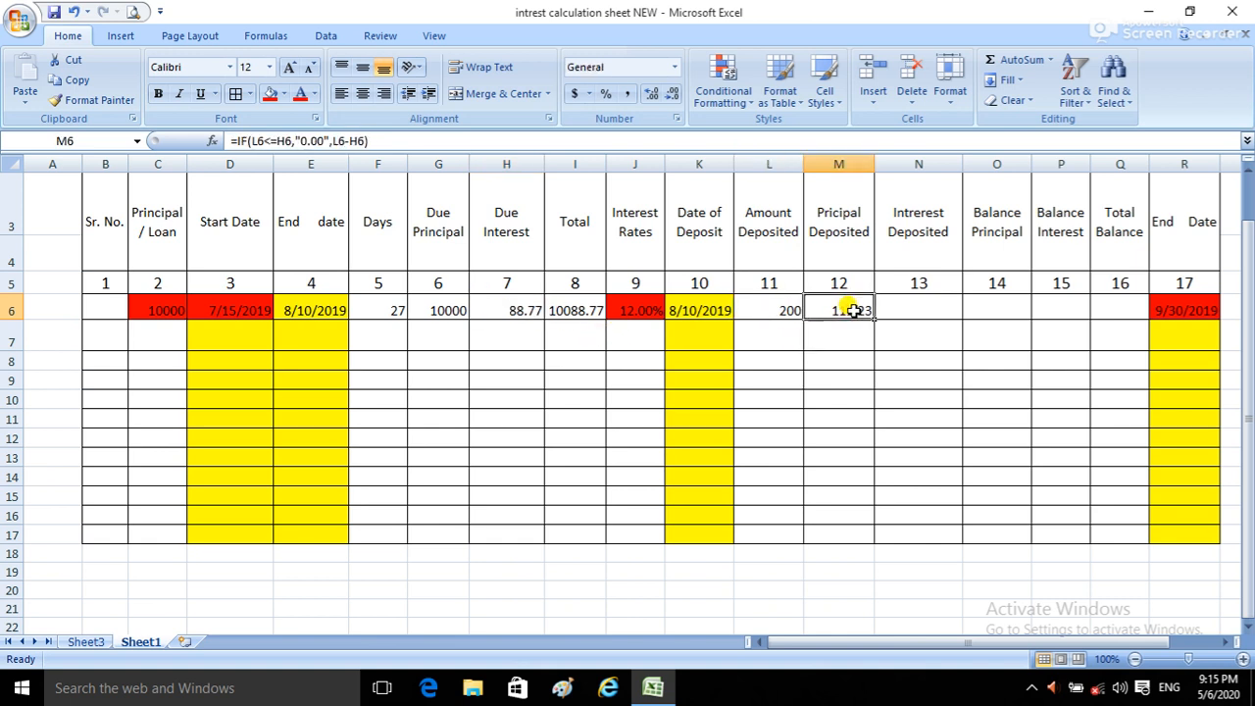
{"action": "left_click", "coordinate": [757, 310]}
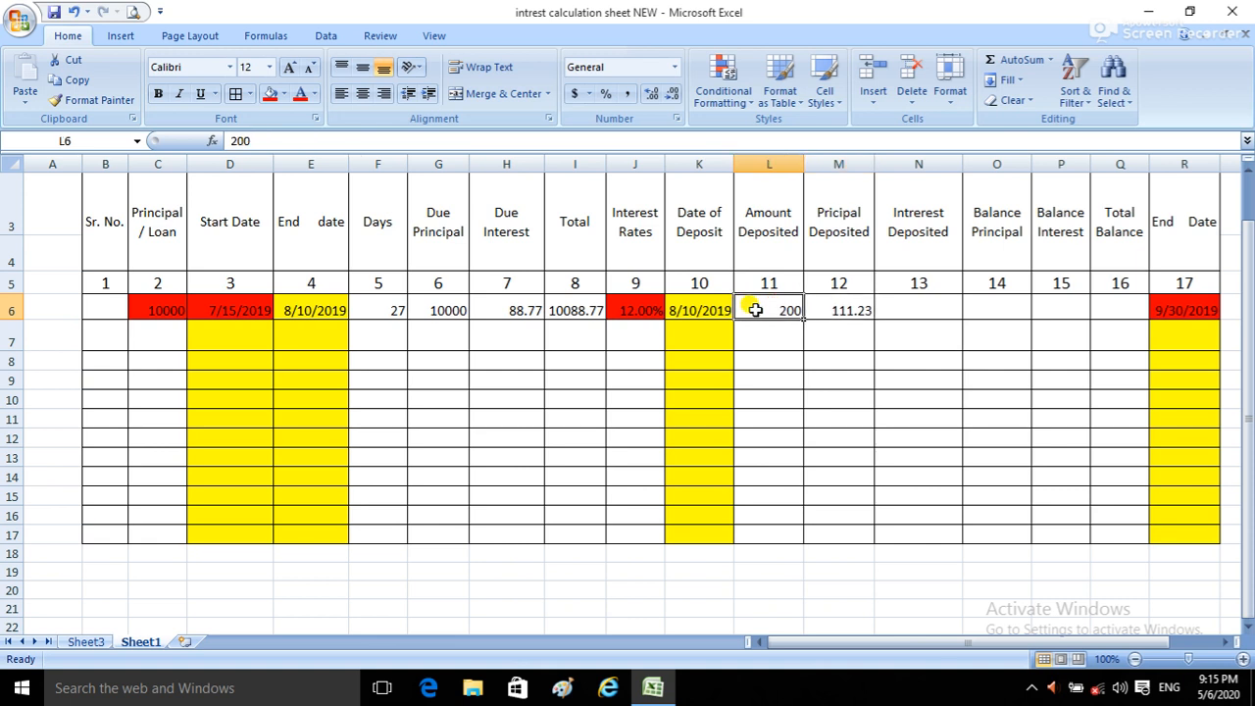
{"action": "type", "text": "50"}
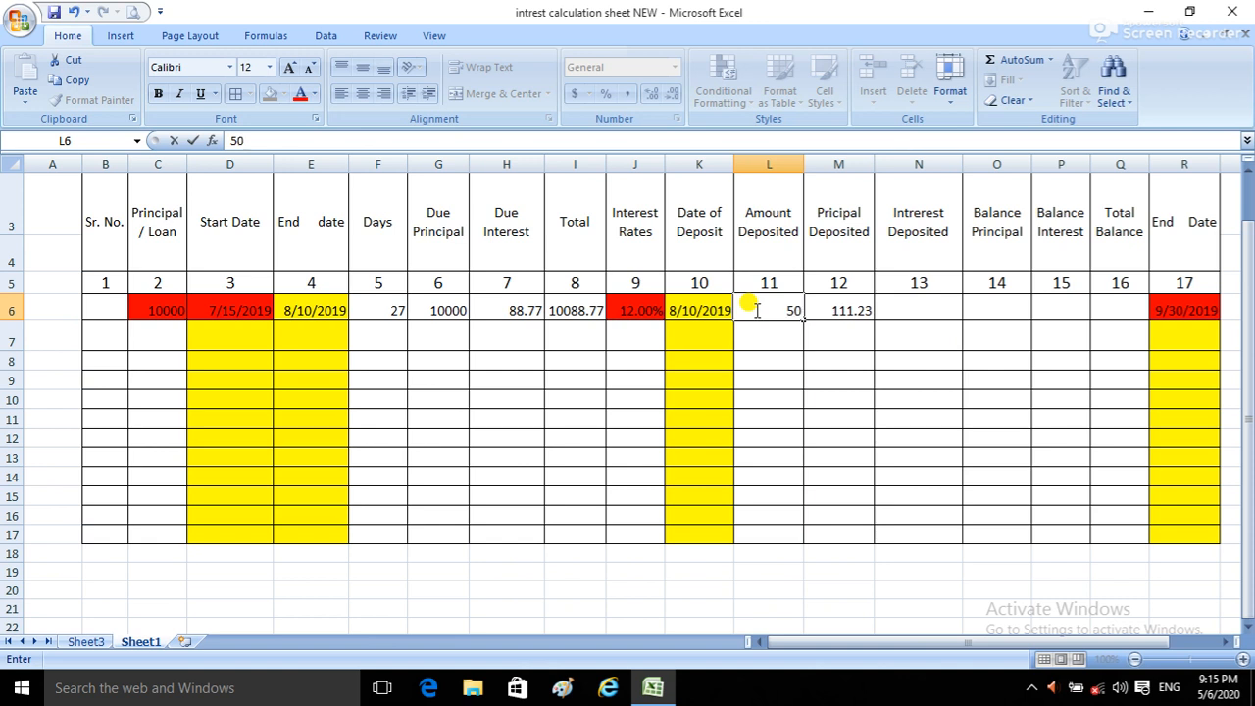
{"action": "key", "text": "Return"}
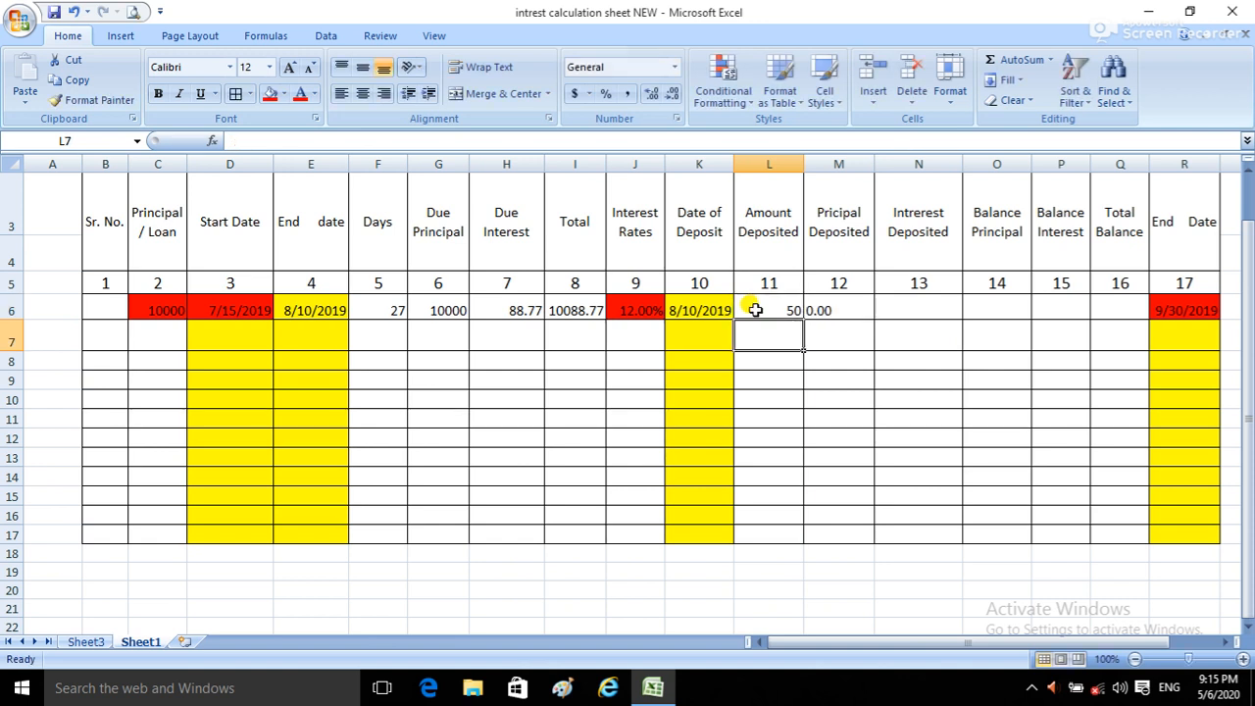
{"action": "left_click", "coordinate": [845, 306]}
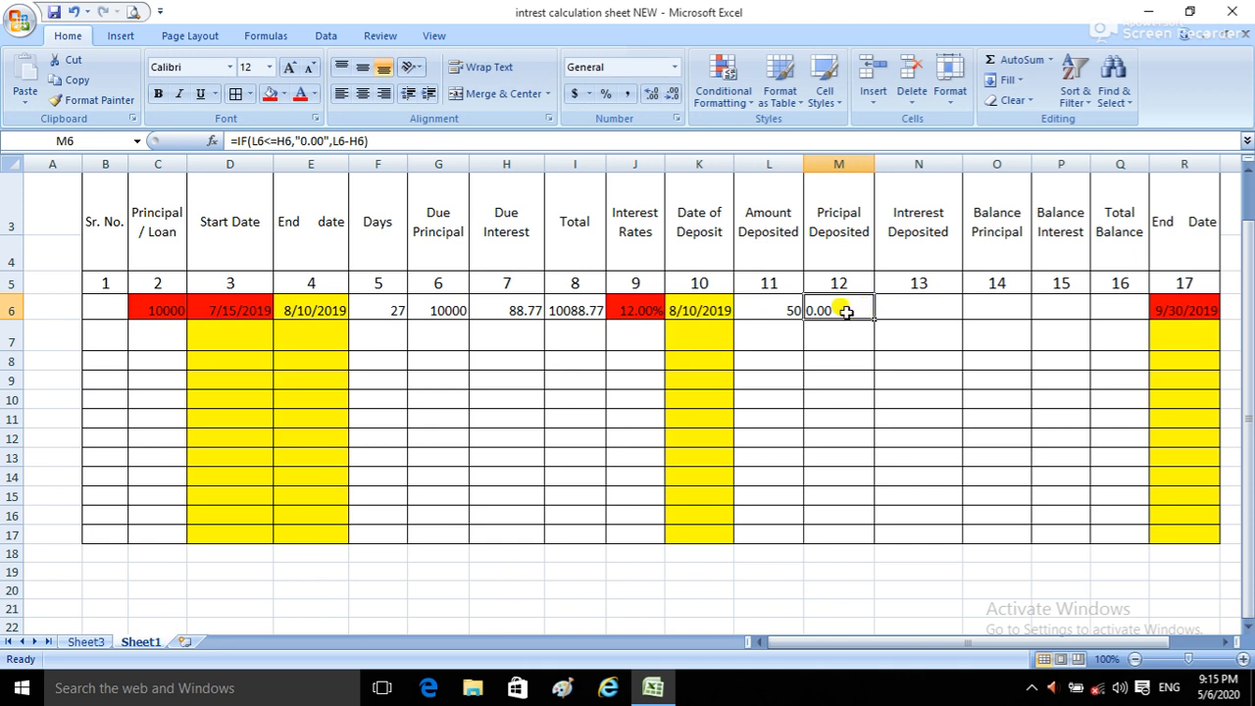
Step: Restore the first row's Amount Deposited in L6 to 200
{"action": "left_click", "coordinate": [794, 308]}
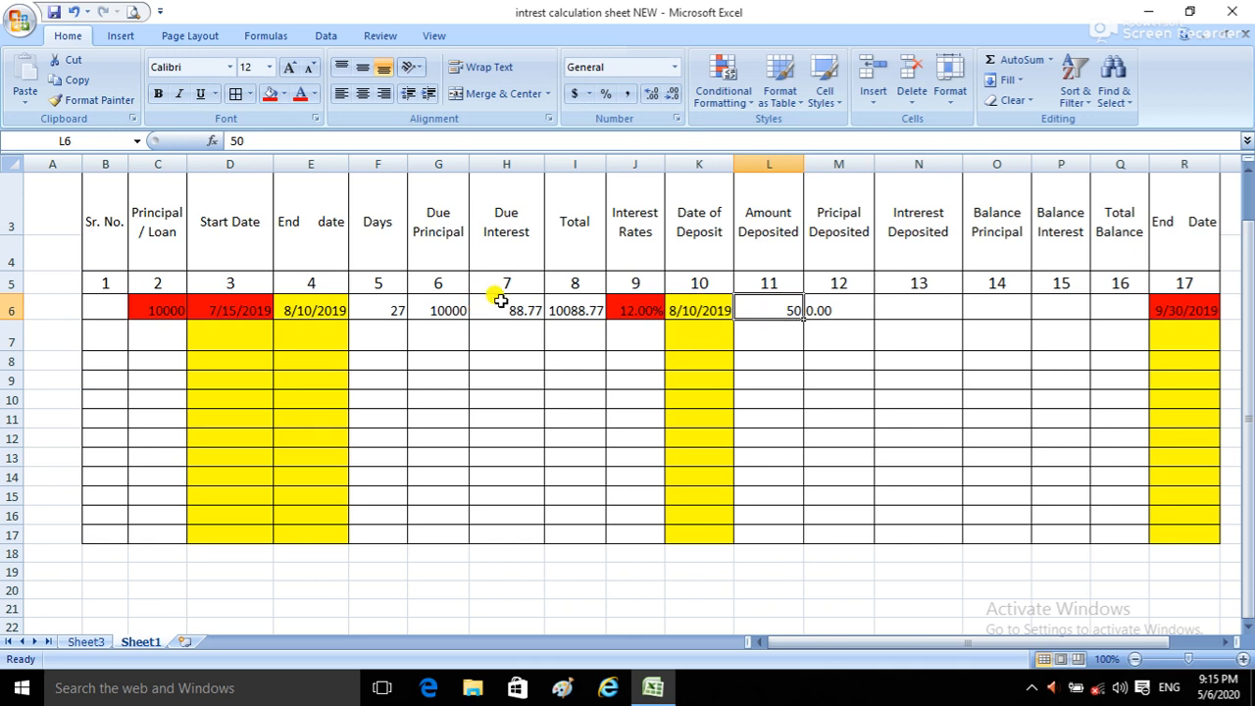
{"action": "type", "text": "200"}
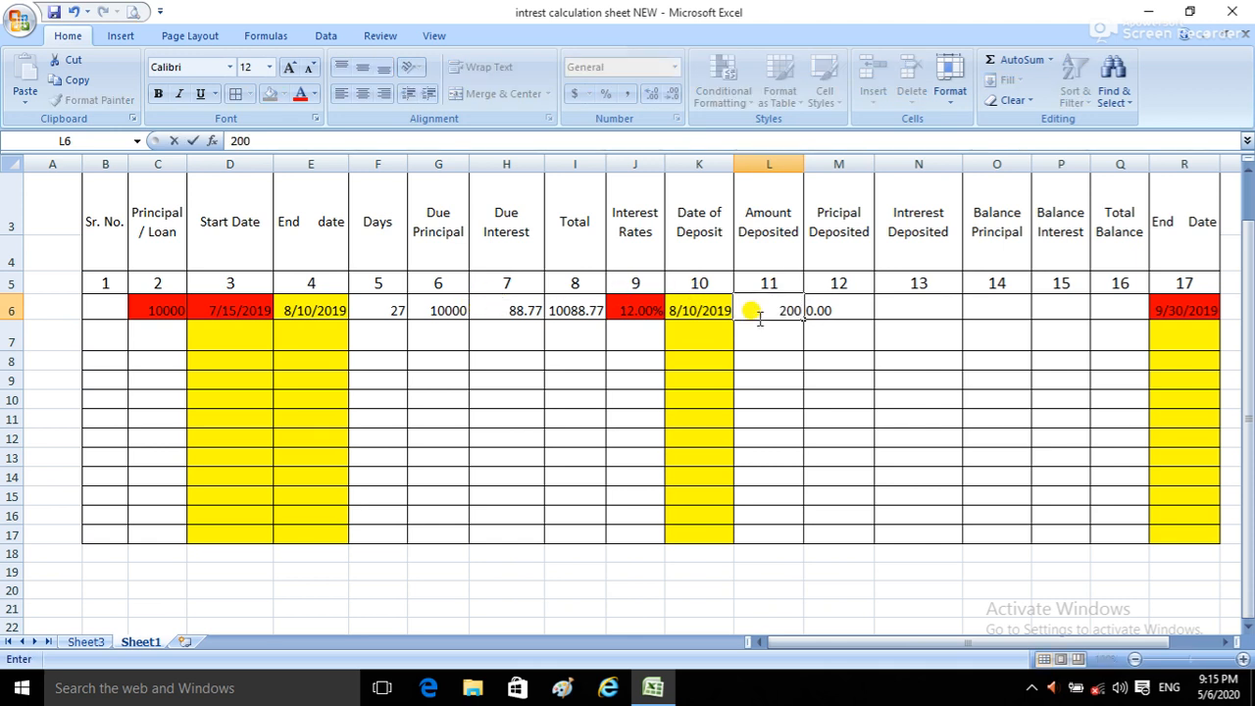
{"action": "key", "text": "Return"}
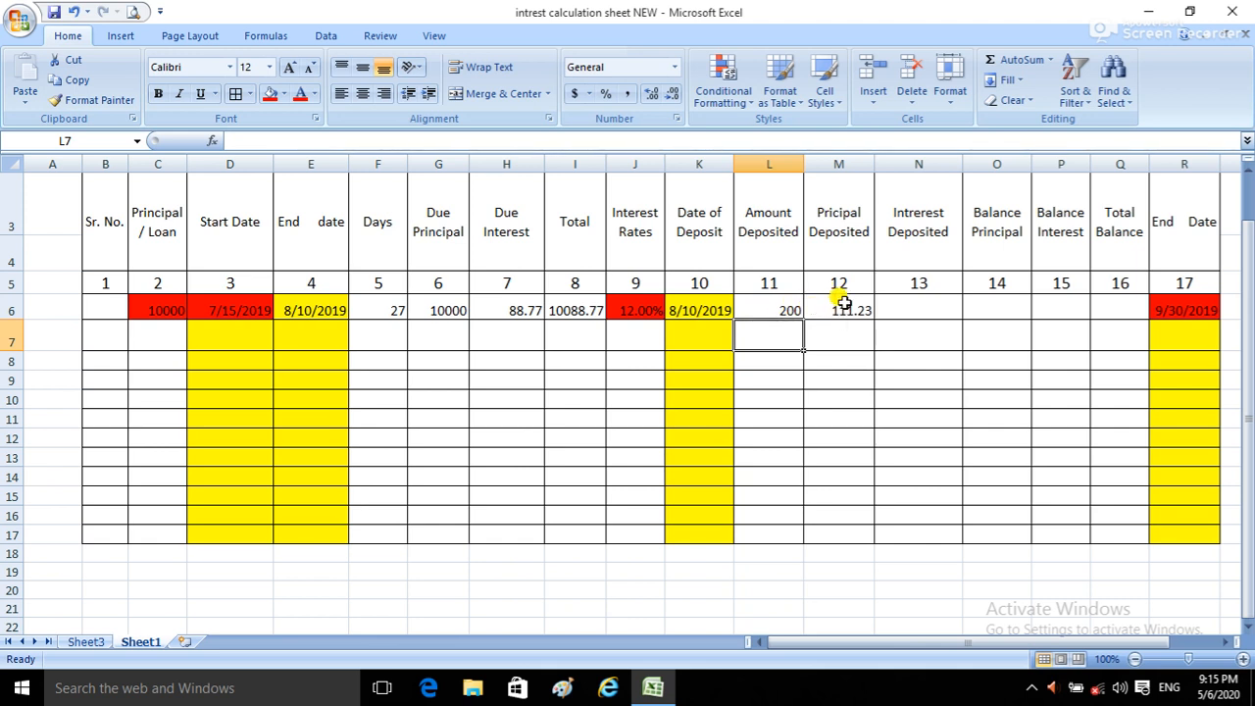
Step: Start an IF formula in the first row's Interest Deposited cell, N6, with the logical test L6<=H6
{"action": "left_click", "coordinate": [905, 308]}
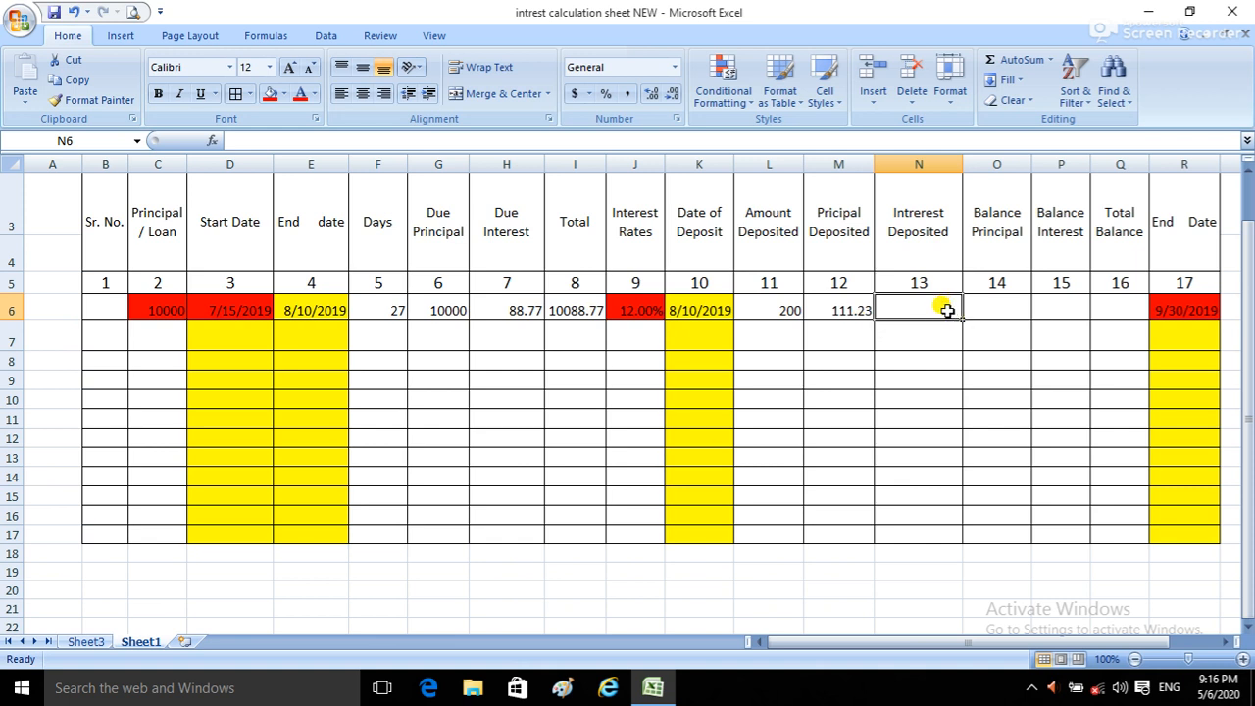
{"action": "type", "text": "="}
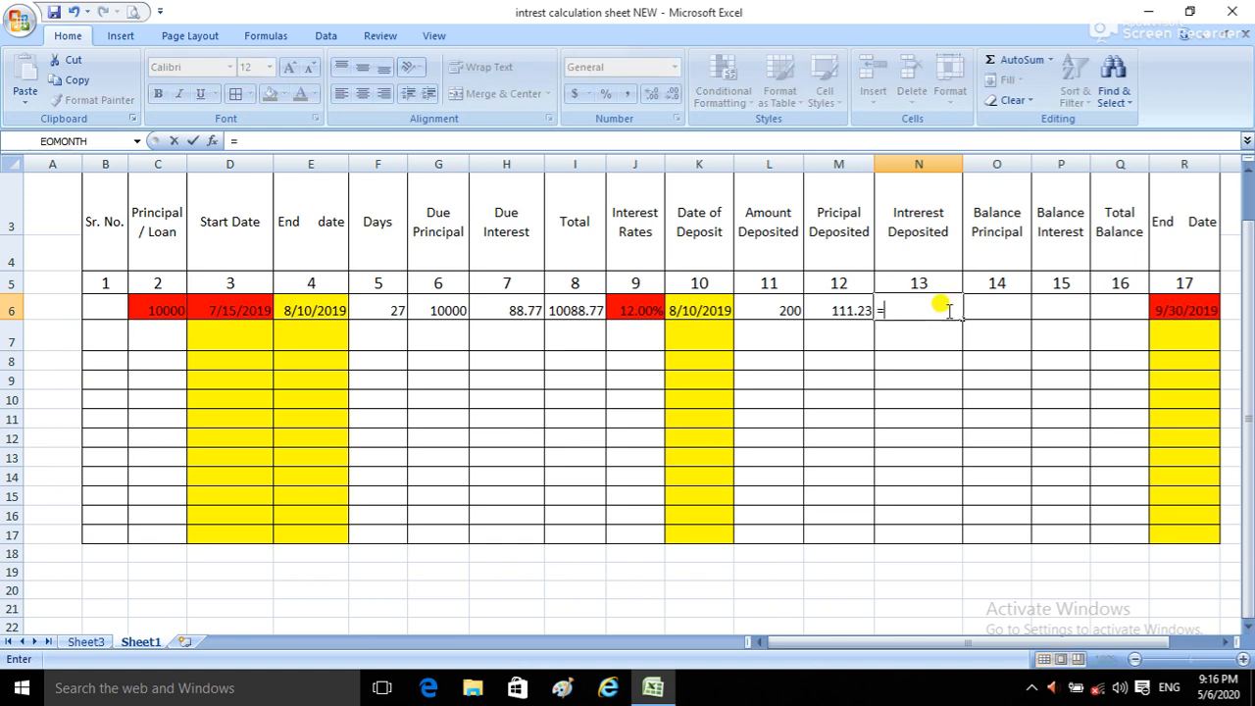
{"action": "type", "text": "if"}
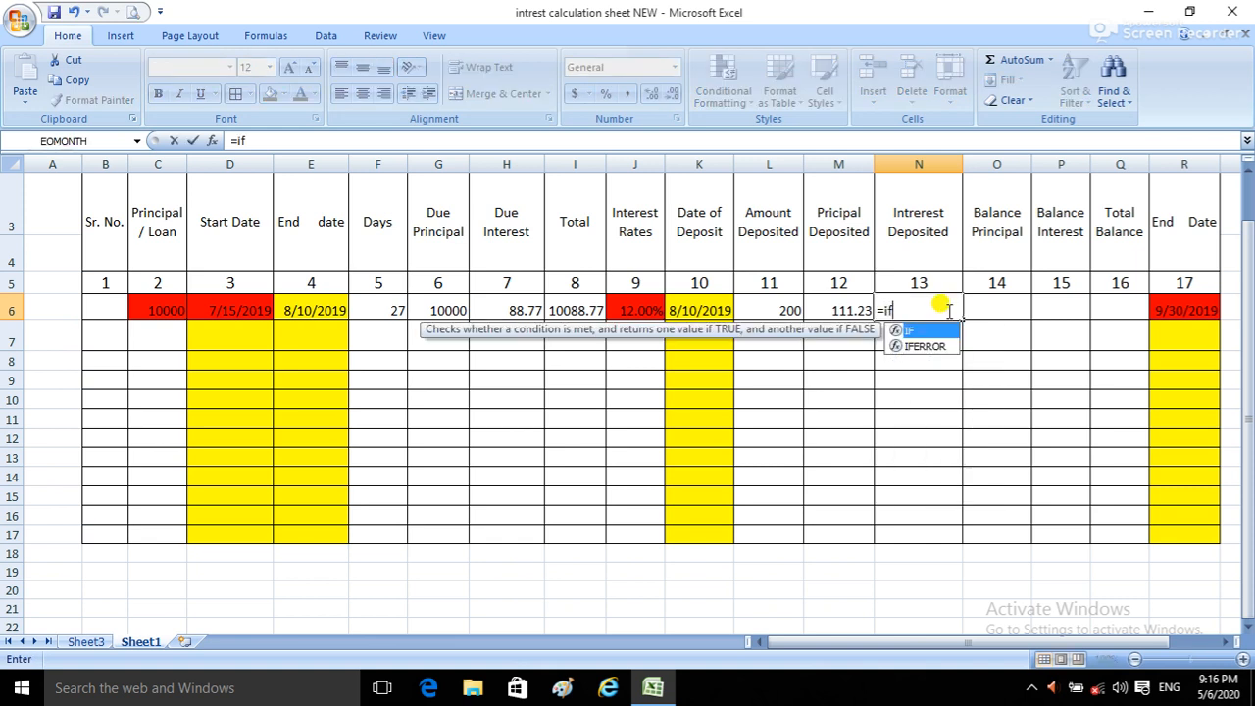
{"action": "type", "text": "("}
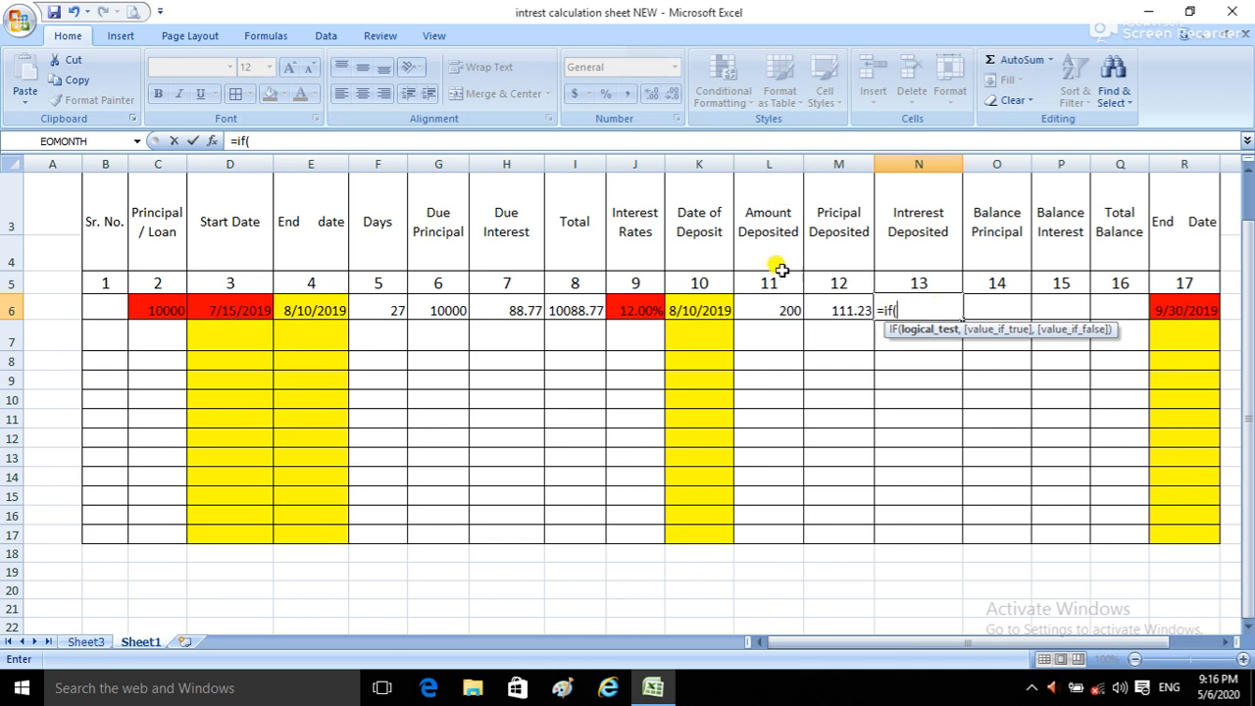
{"action": "left_click", "coordinate": [777, 307]}
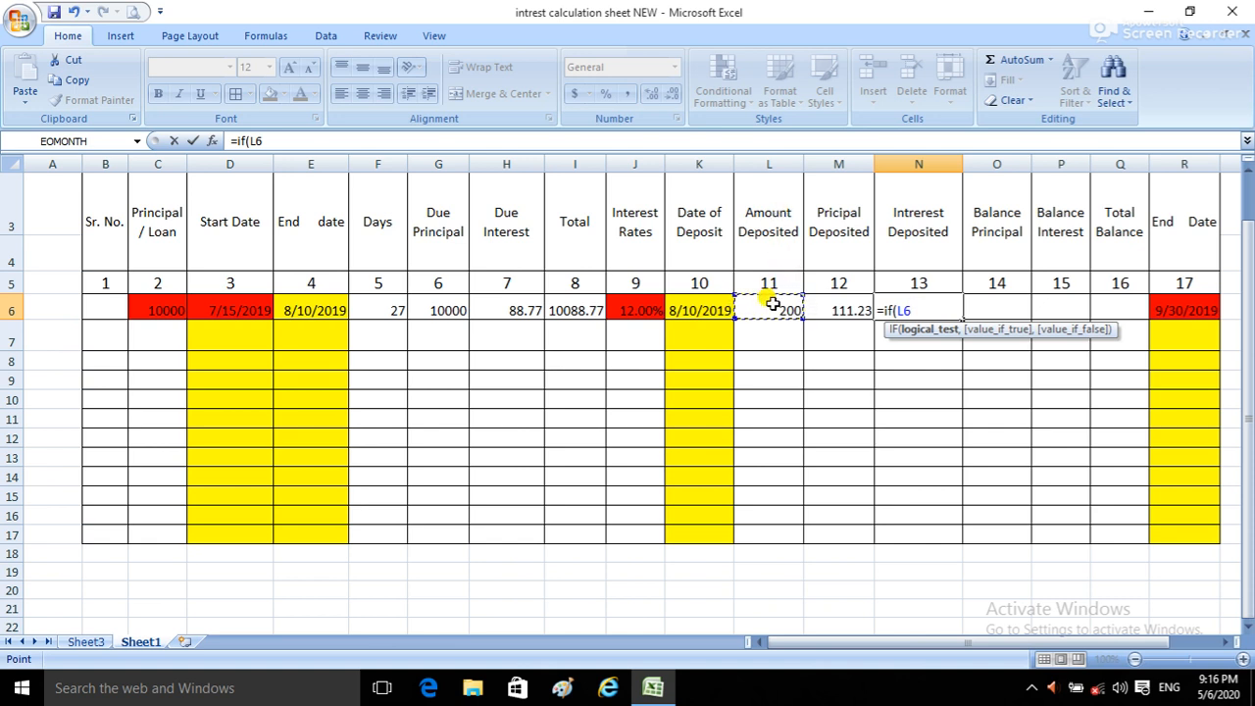
{"action": "type", "text": "<="}
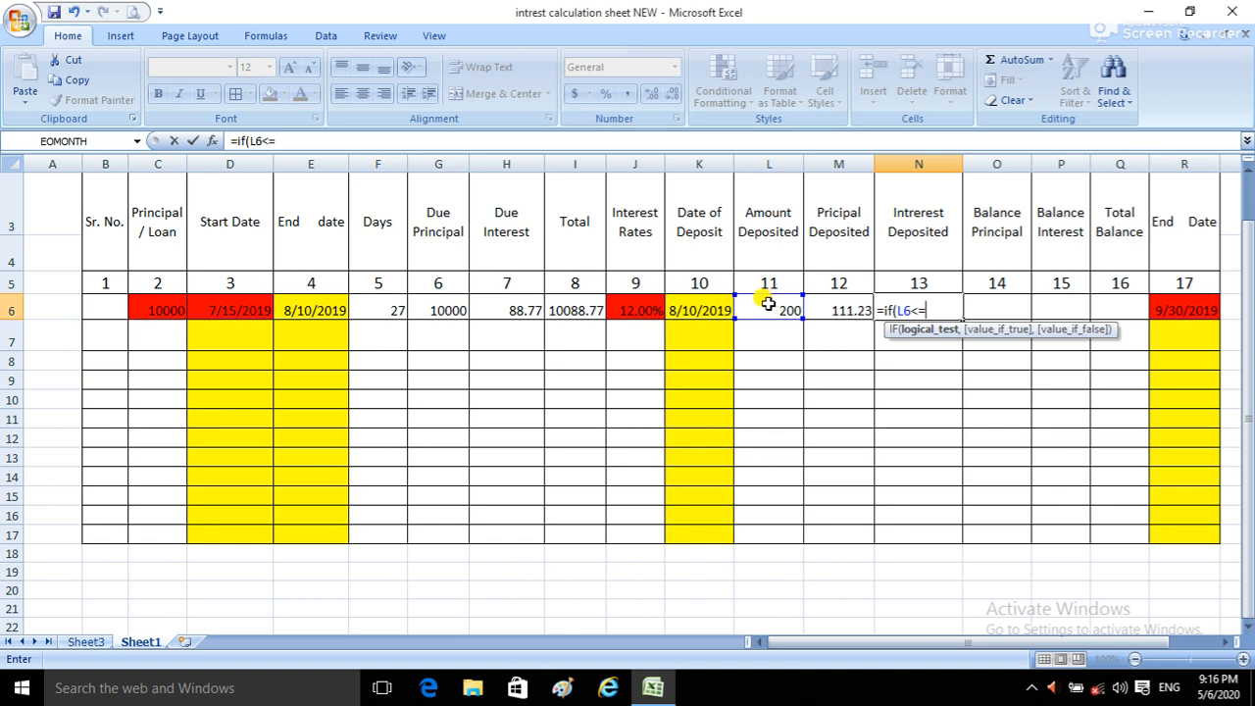
{"action": "left_click", "coordinate": [510, 309]}
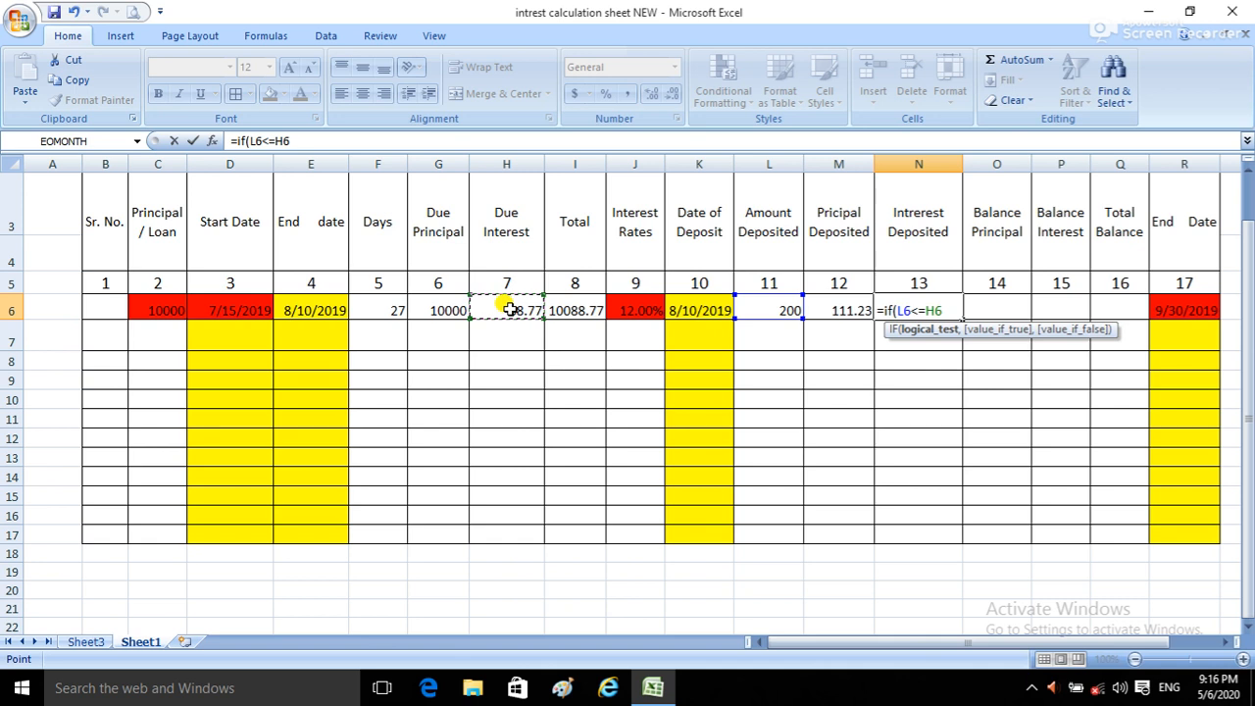
Step: Complete the N6 IF formula with L6 as the value if true and H6 as the value if false
{"action": "type", "text": ","}
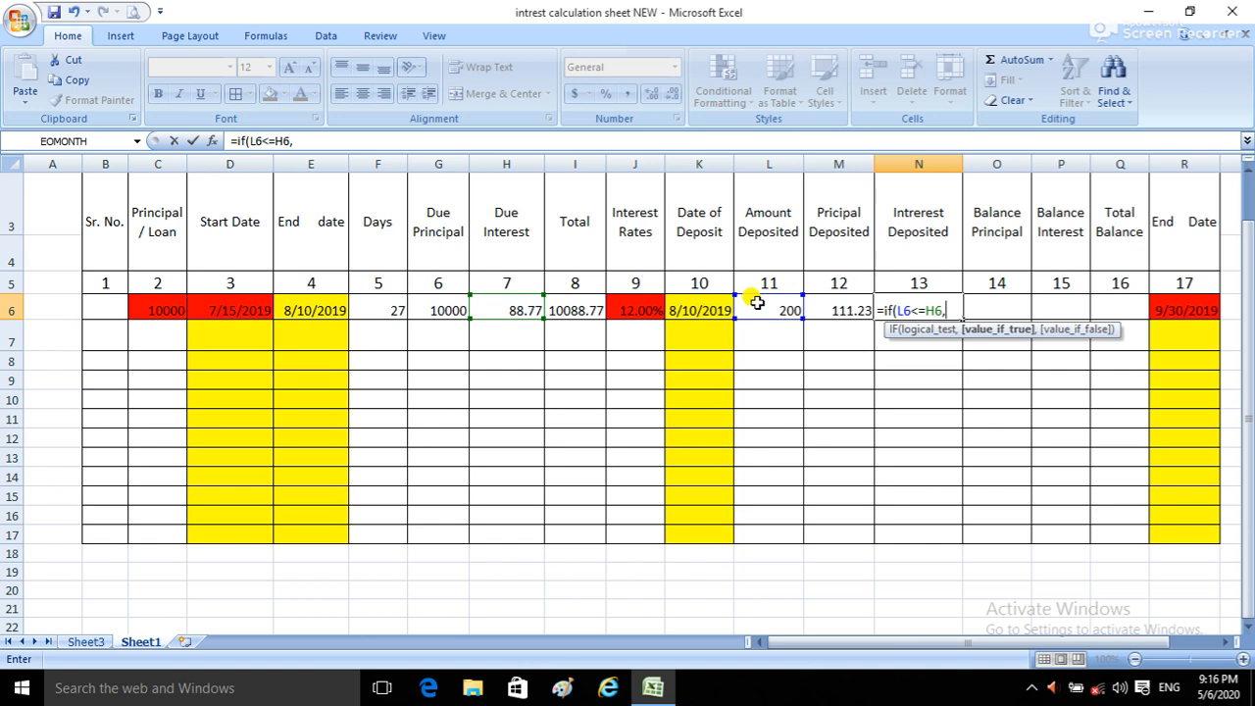
{"action": "left_click", "coordinate": [756, 303]}
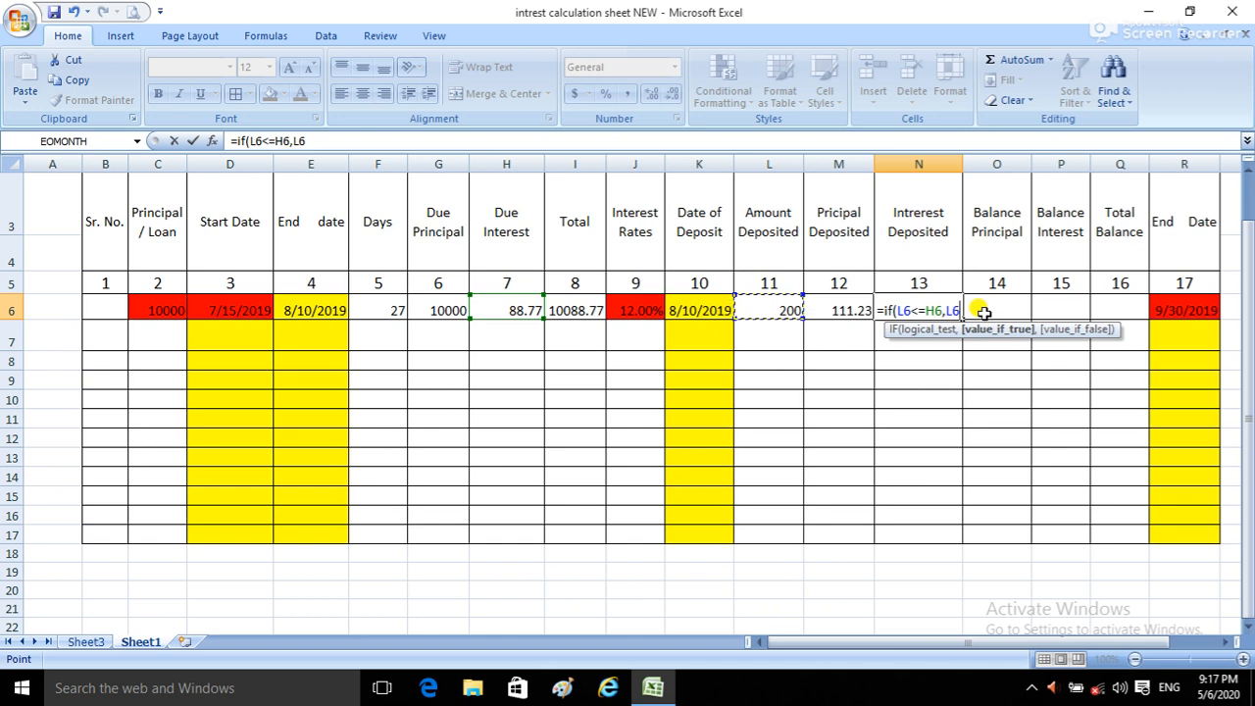
{"action": "type", "text": ","}
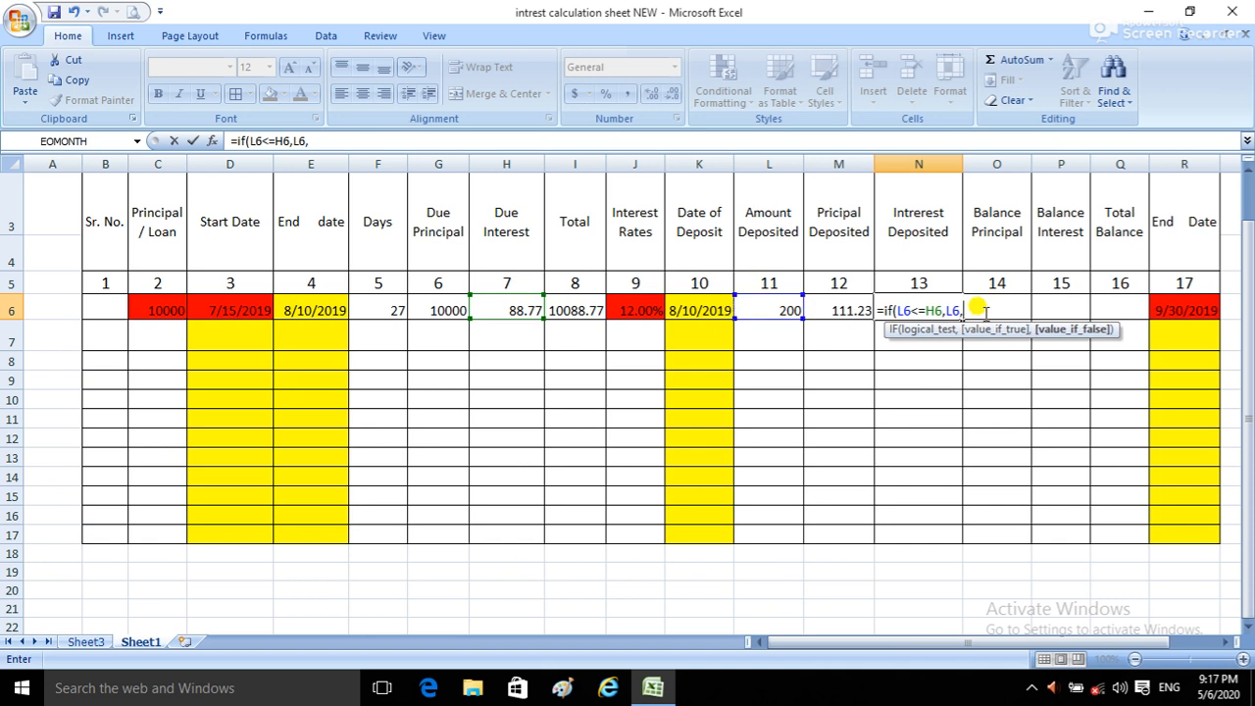
{"action": "left_click", "coordinate": [527, 307]}
{"action": "type", "text": ")"}
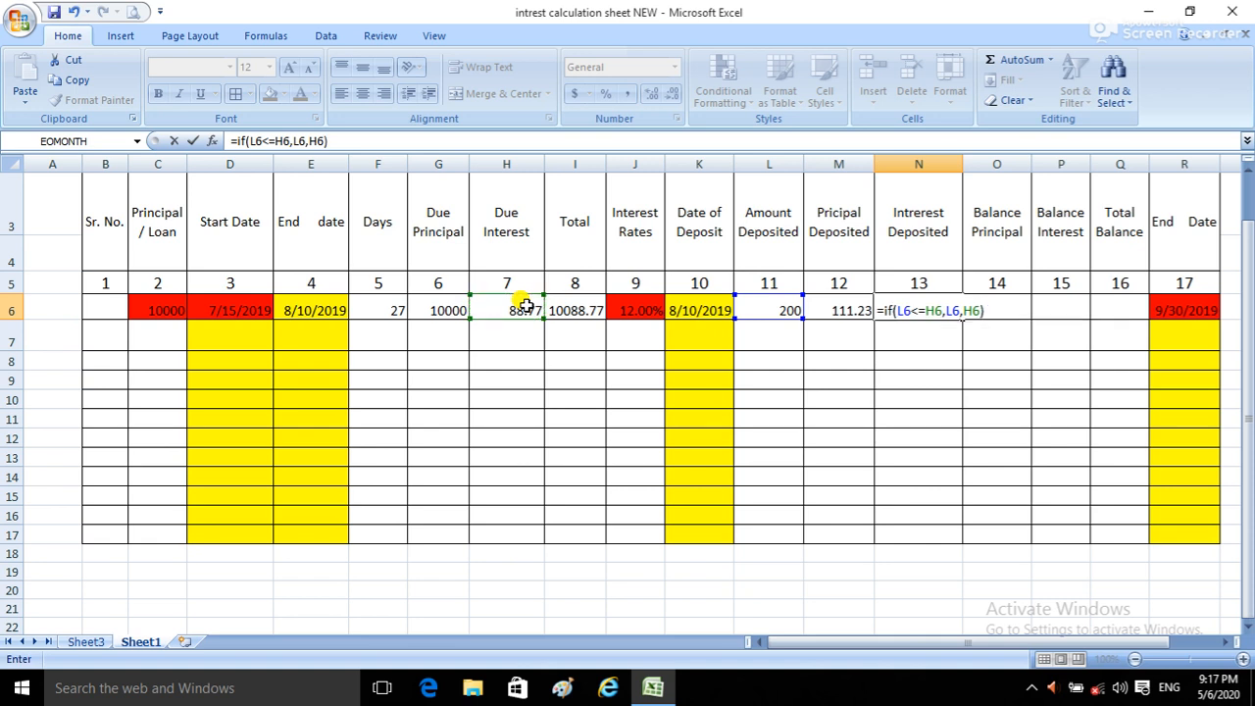
{"action": "key", "text": "Return"}
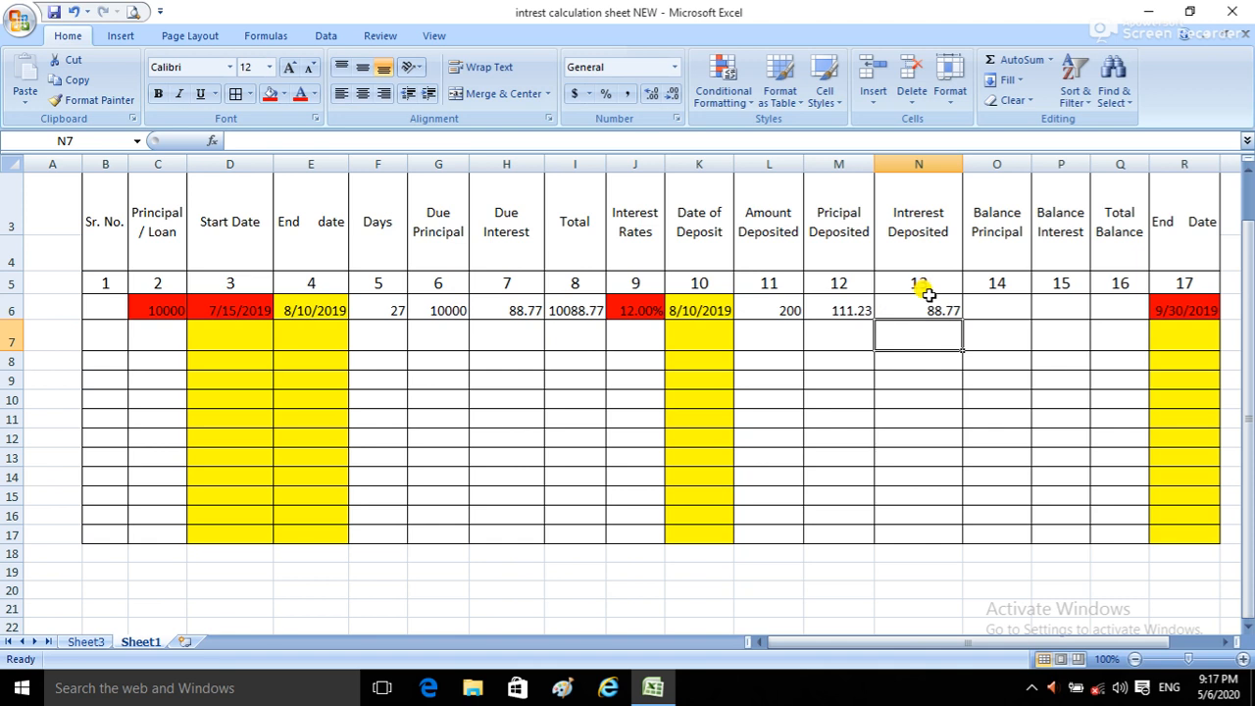
Step: Check how the deposit in L6 is split between M6 and N6, and select the Balance Principal cell, O6
{"action": "left_click", "coordinate": [896, 310]}
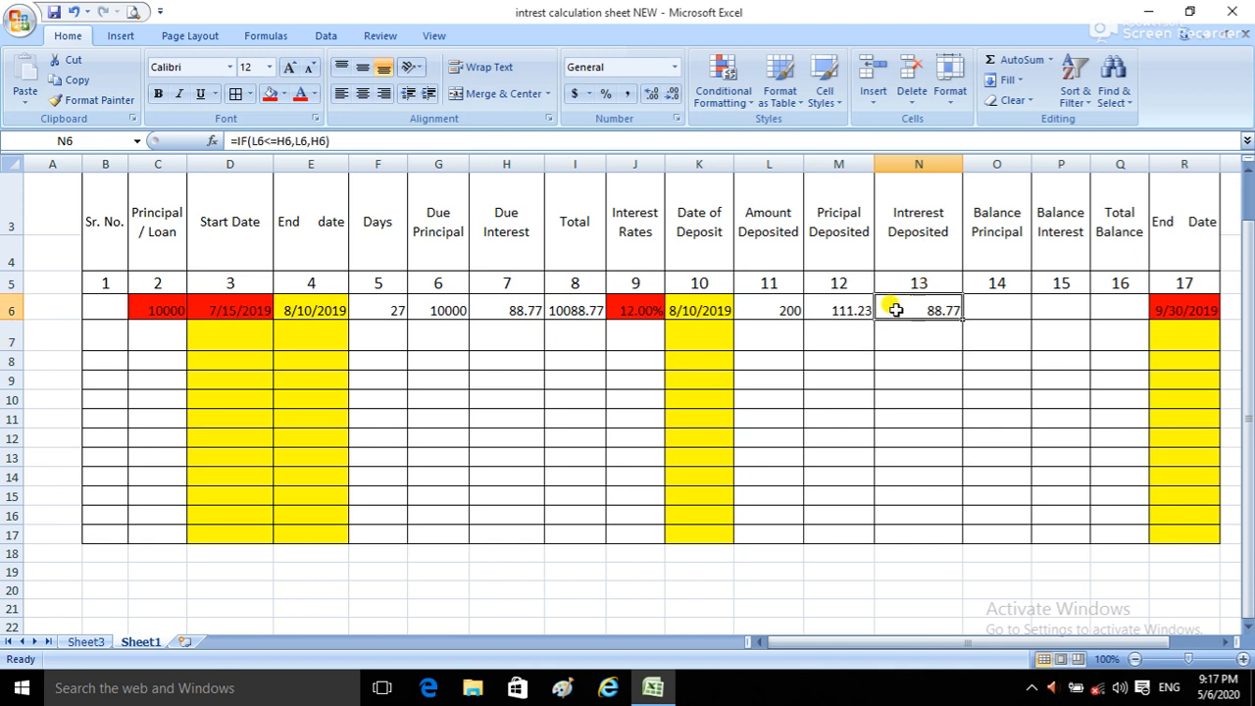
{"action": "left_click", "coordinate": [767, 309]}
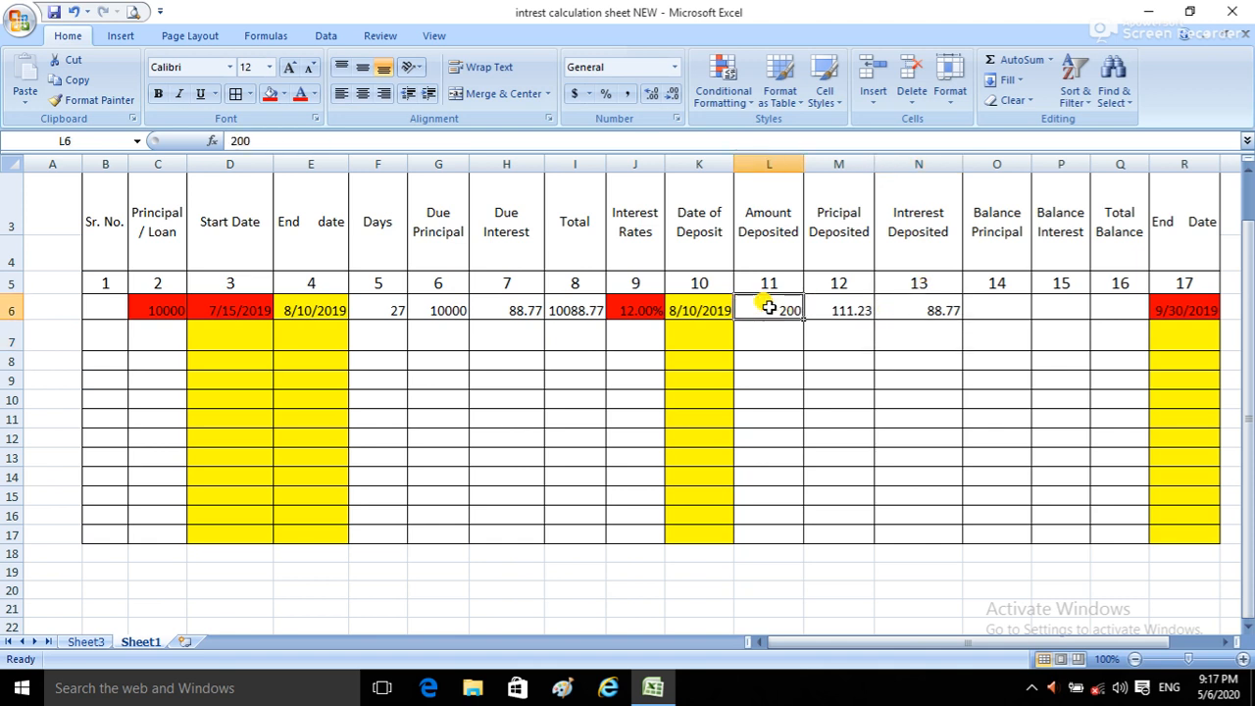
{"action": "left_click", "coordinate": [840, 312]}
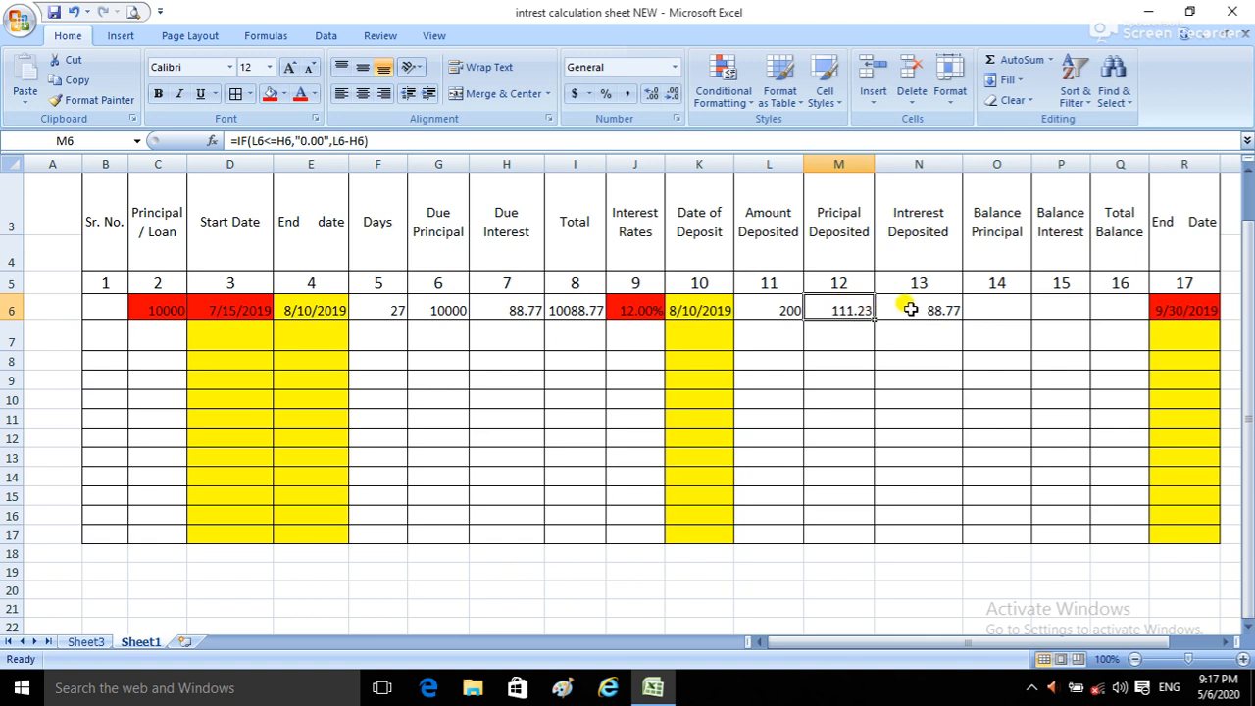
{"action": "left_click", "coordinate": [910, 309]}
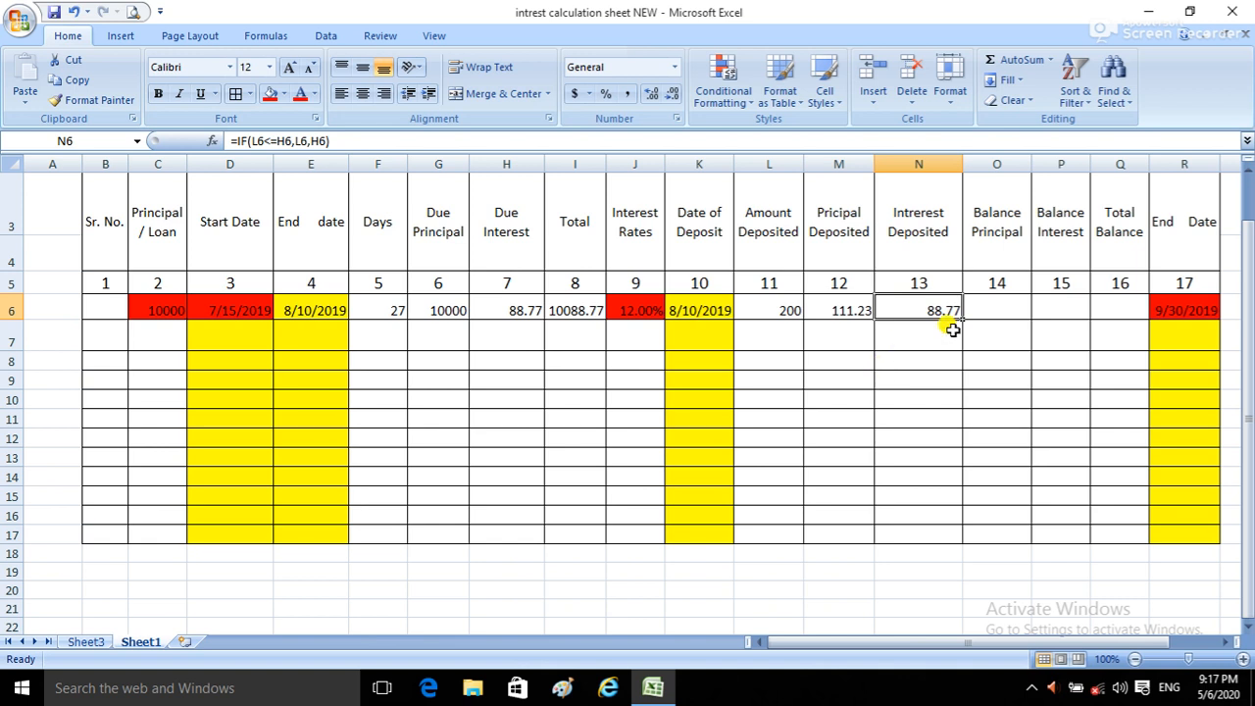
{"action": "left_click", "coordinate": [998, 305]}
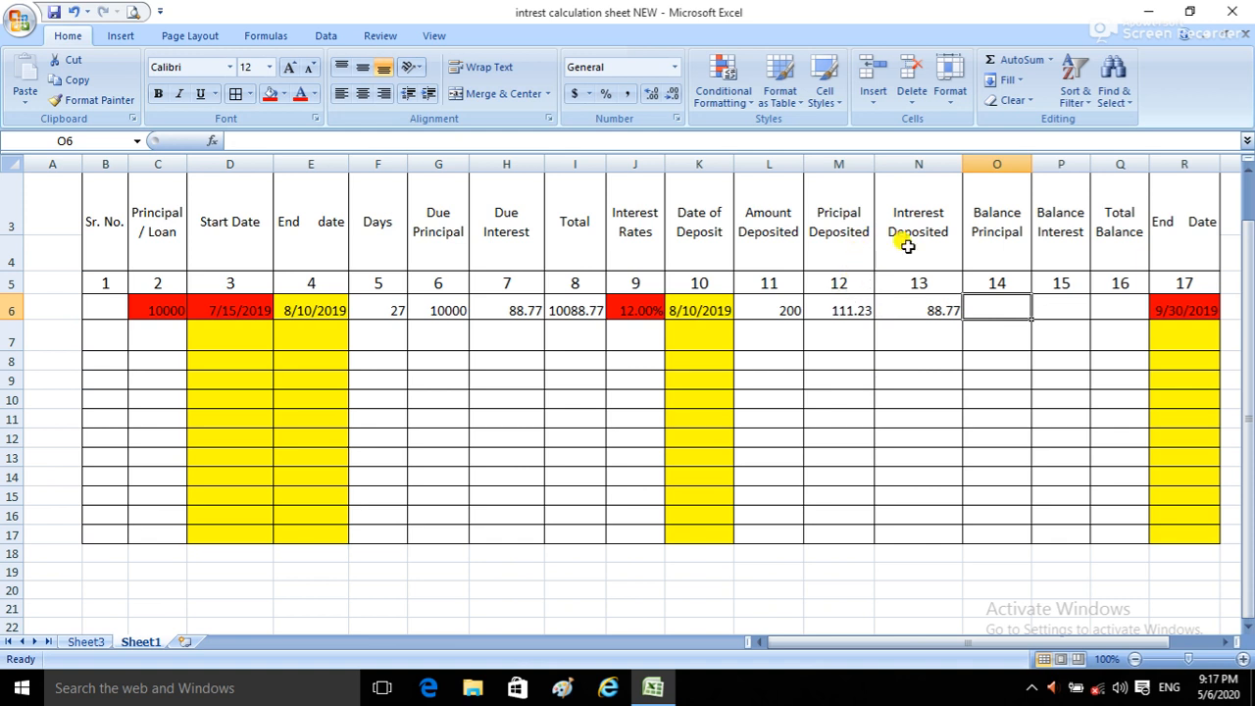
Step: Enter the formula =G6-M6 in the first row's Balance Principal cell, O6
{"action": "left_click", "coordinate": [926, 308]}
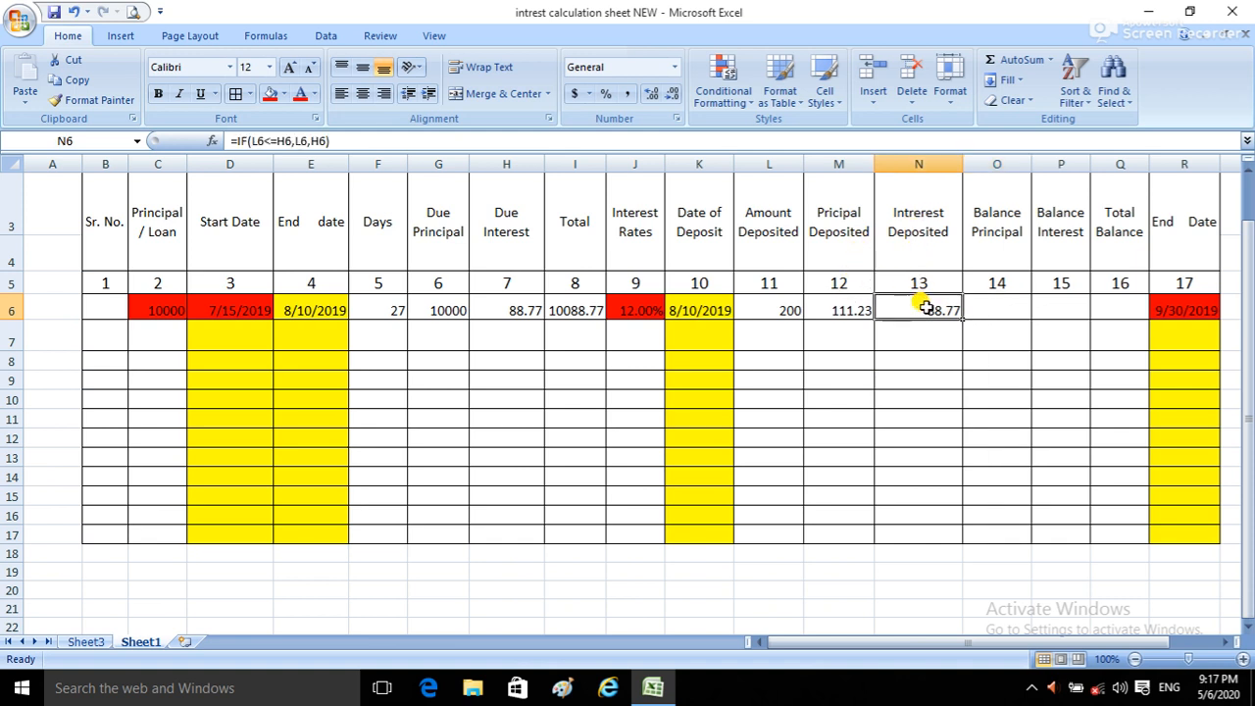
{"action": "left_click", "coordinate": [999, 310]}
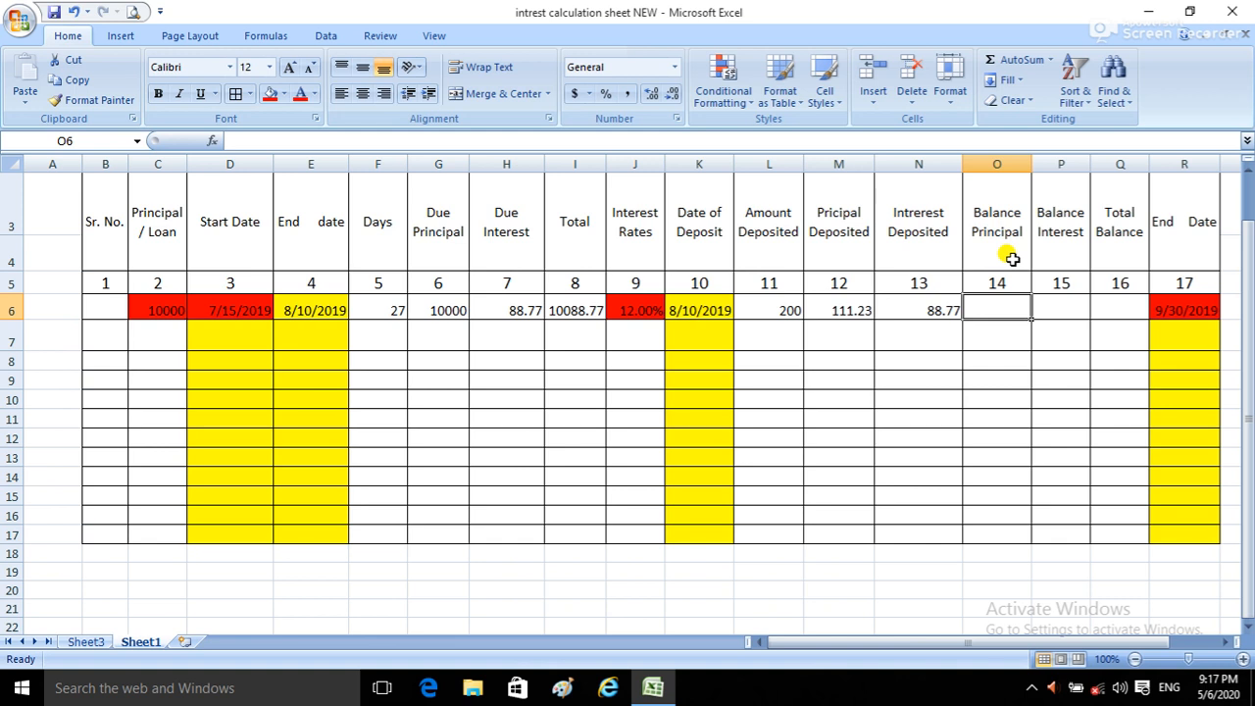
{"action": "type", "text": "="}
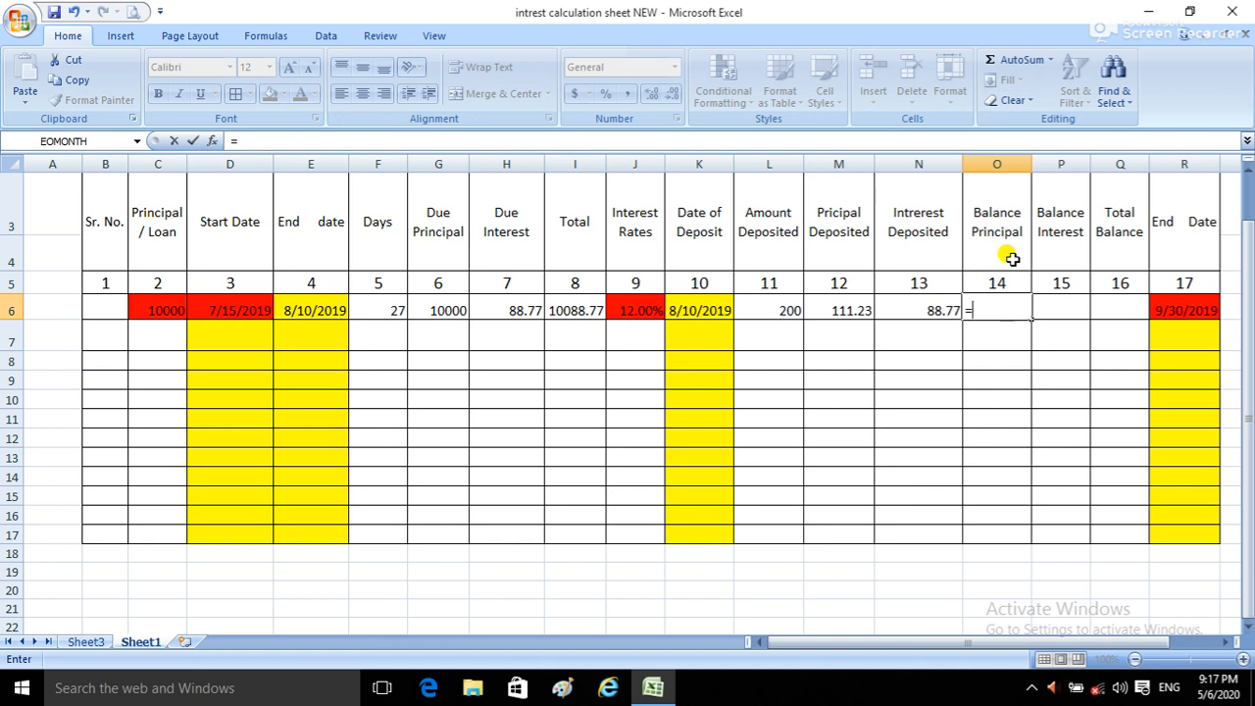
{"action": "left_click", "coordinate": [446, 306]}
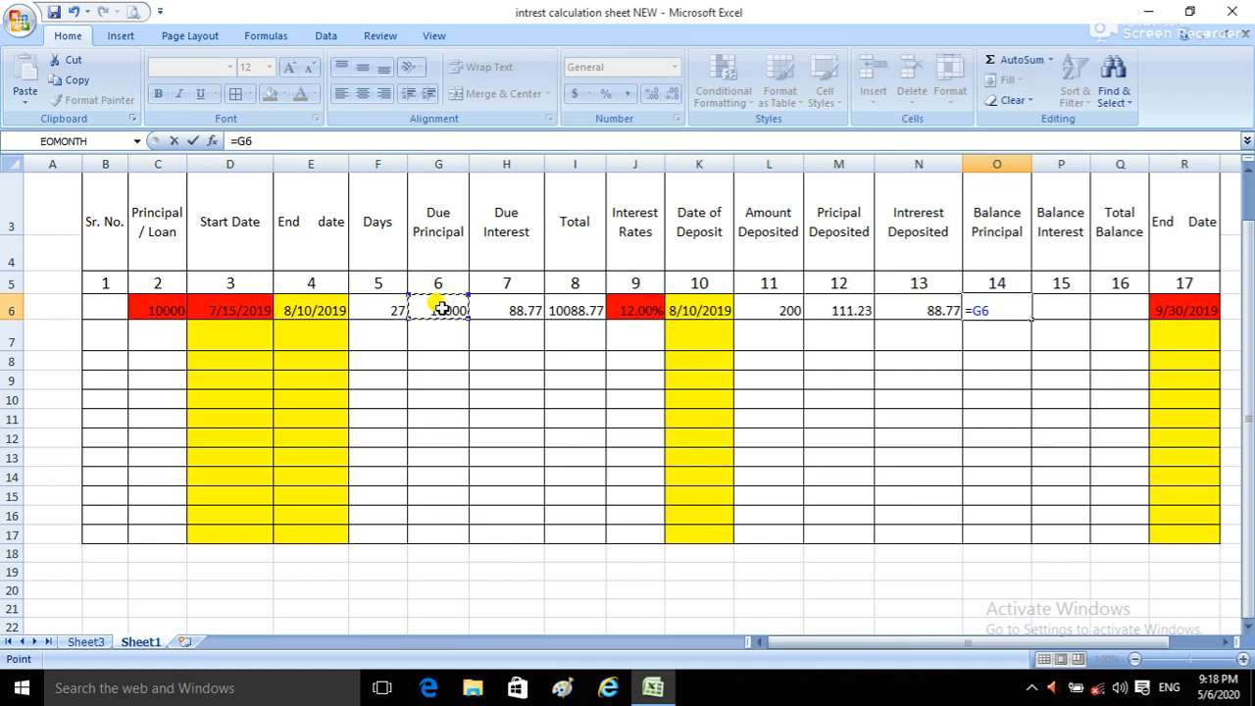
{"action": "type", "text": "-"}
{"action": "left_click", "coordinate": [857, 307]}
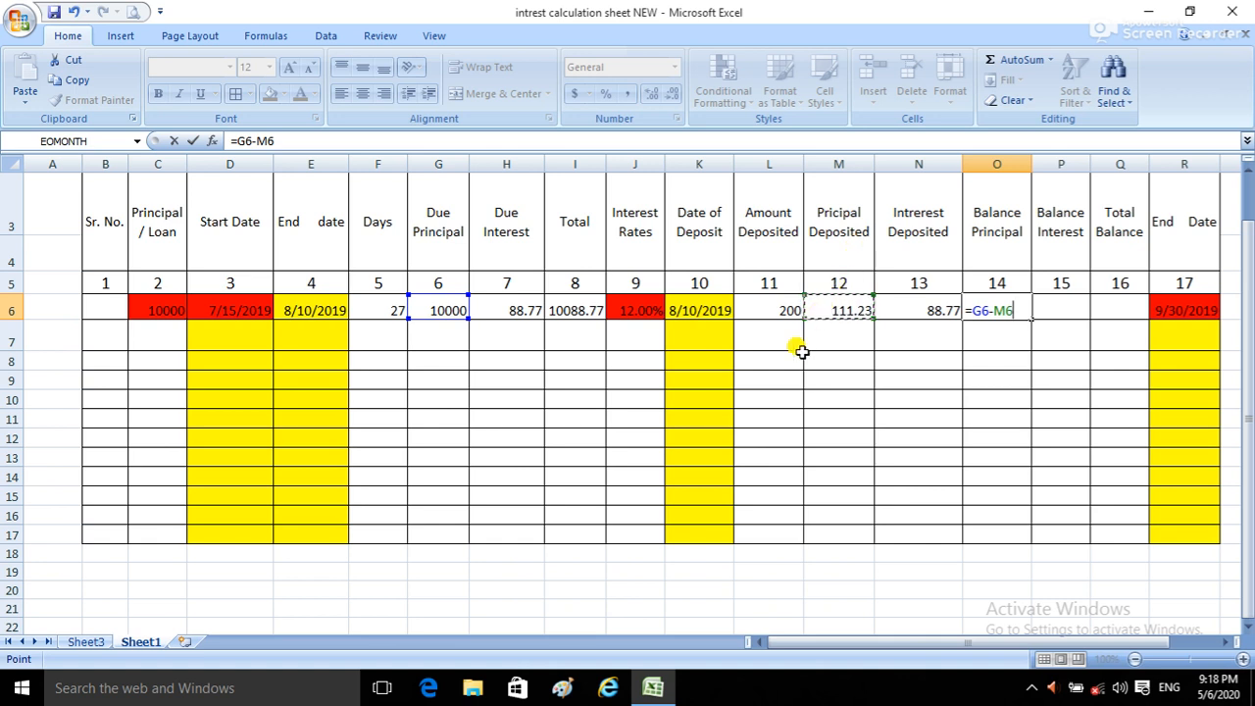
{"action": "key", "text": "Return"}
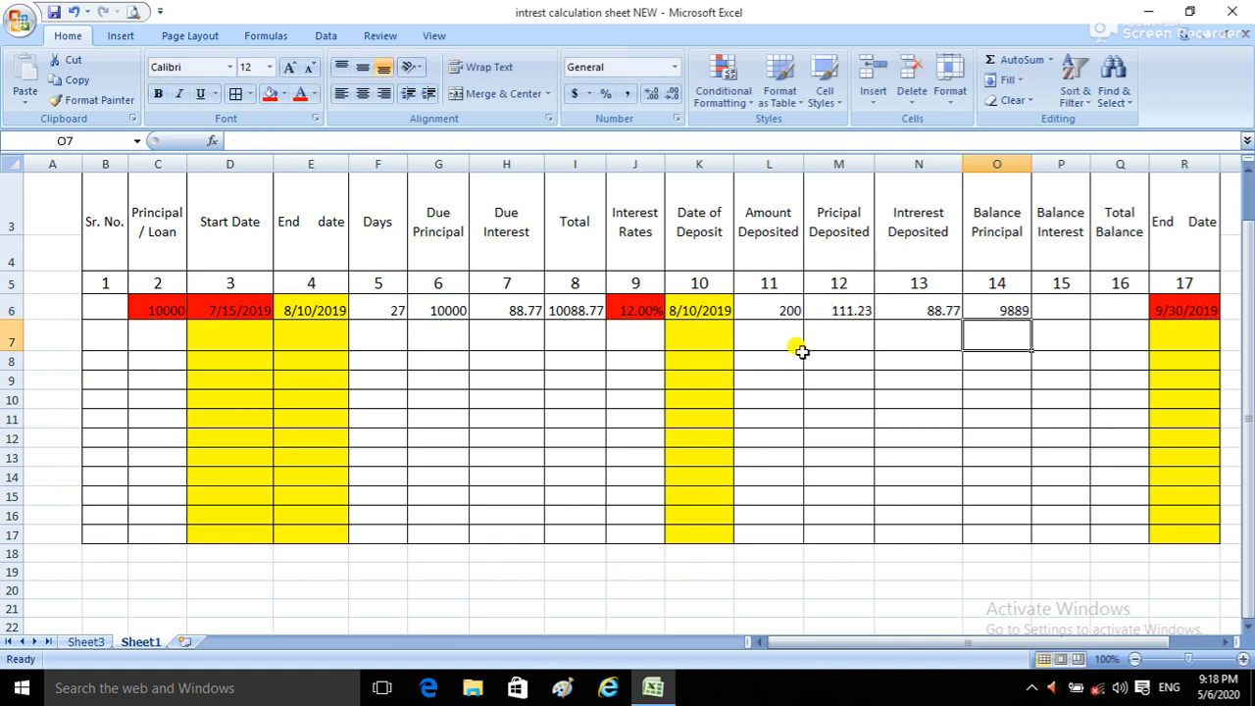
Step: Format the first row's Balance Principal cell, O6, to show two decimal places
{"action": "left_click", "coordinate": [993, 314]}
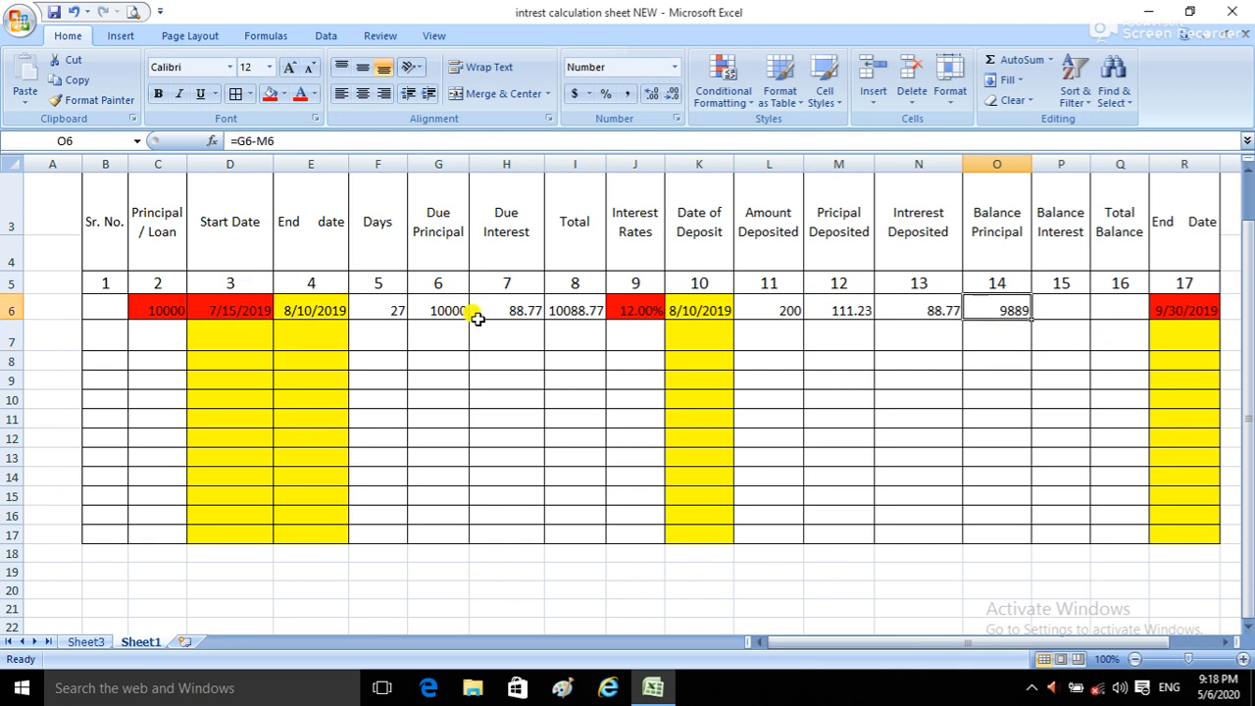
{"action": "left_click", "coordinate": [424, 304]}
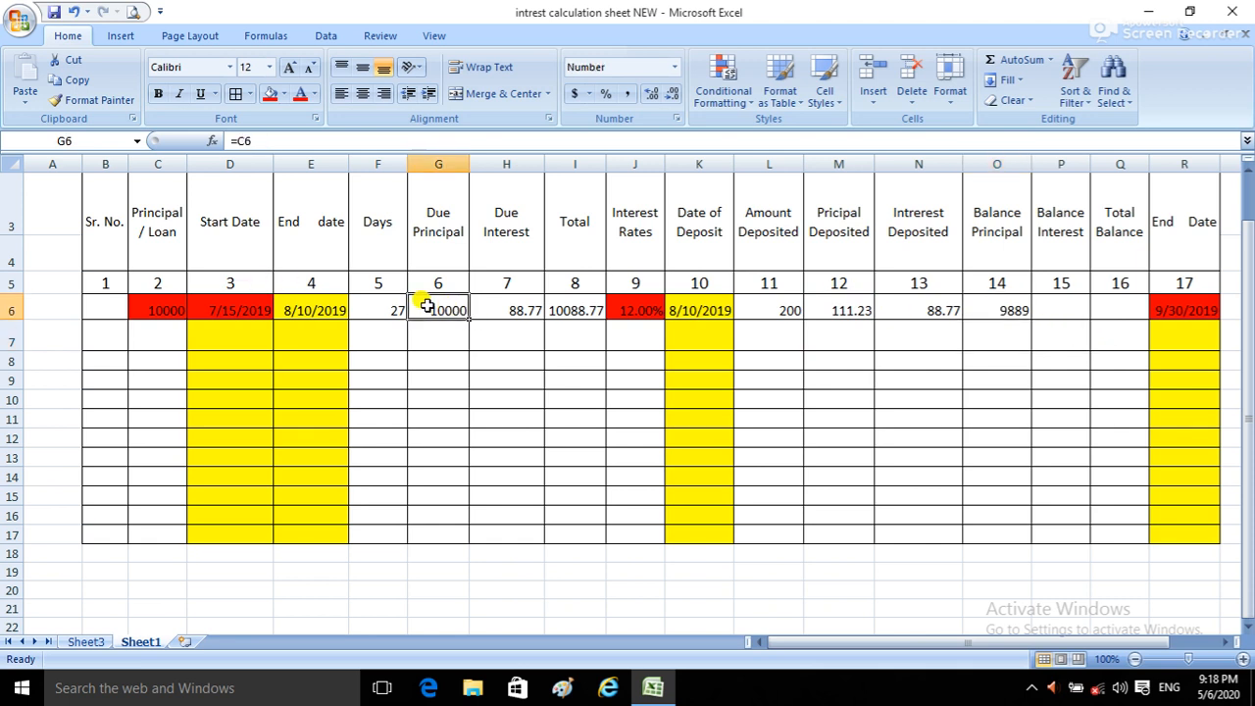
{"action": "left_click", "coordinate": [771, 312]}
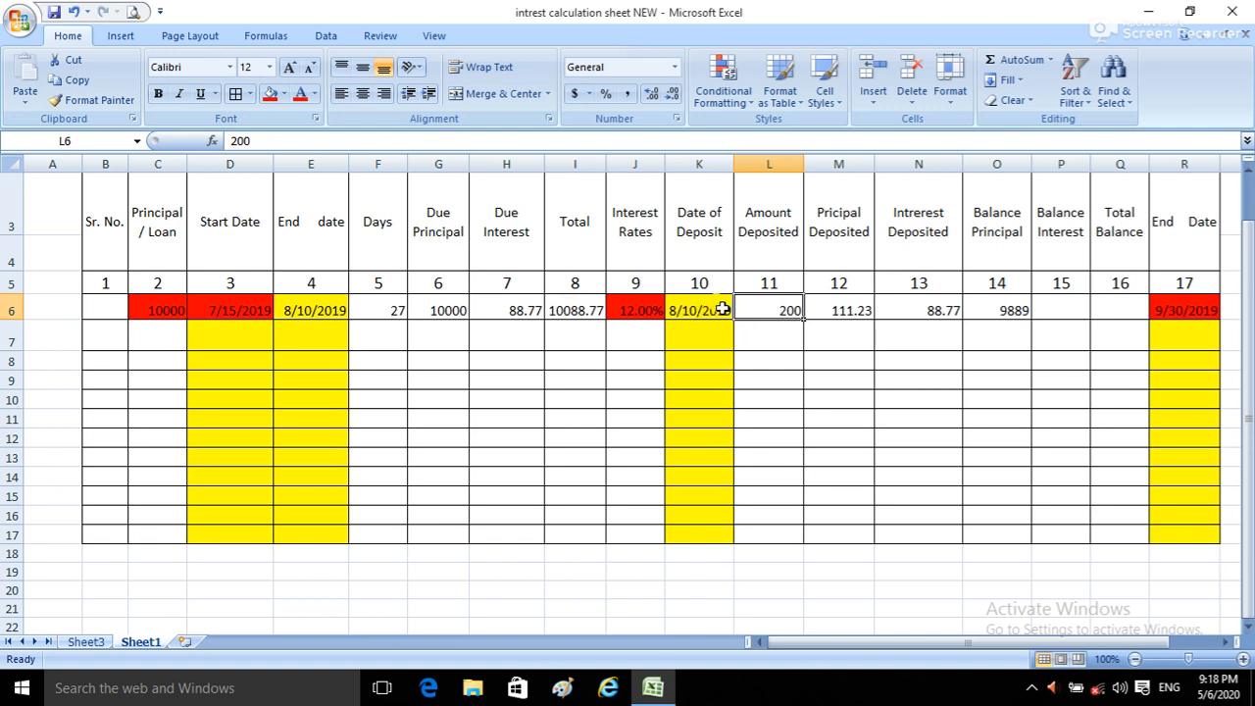
{"action": "left_click", "coordinate": [1016, 316]}
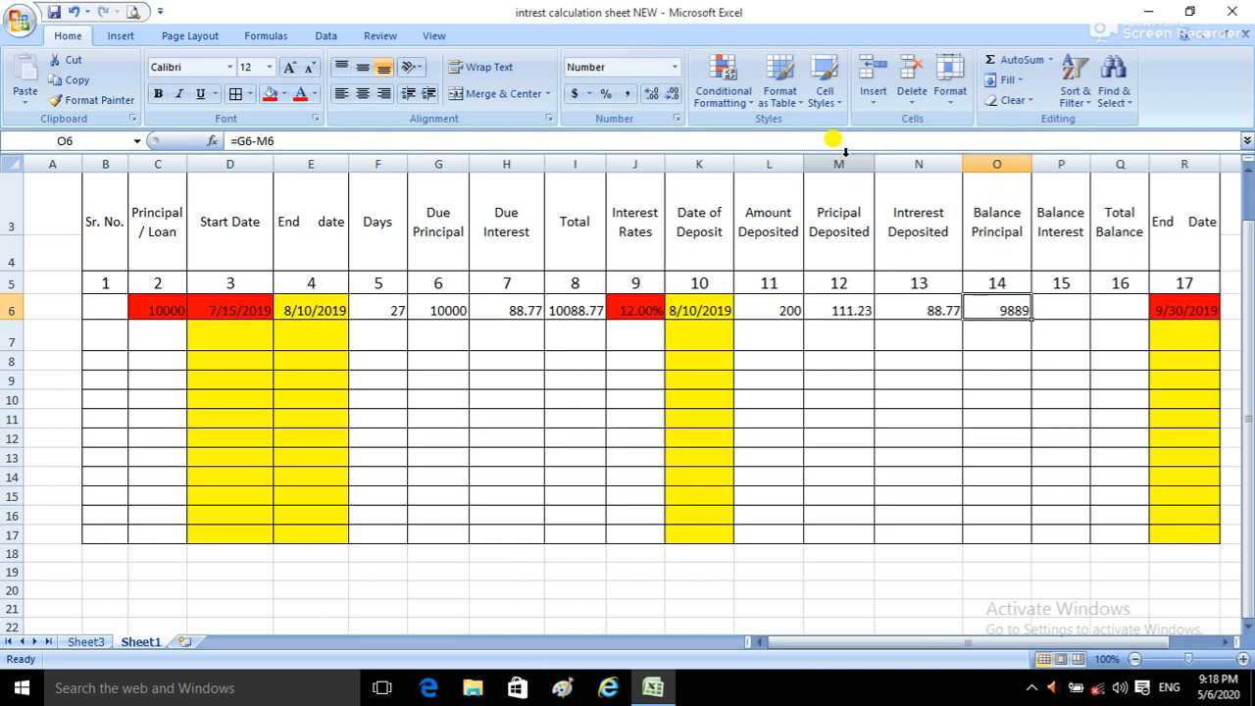
{"action": "left_click", "coordinate": [647, 93]}
{"action": "left_click", "coordinate": [647, 93]}
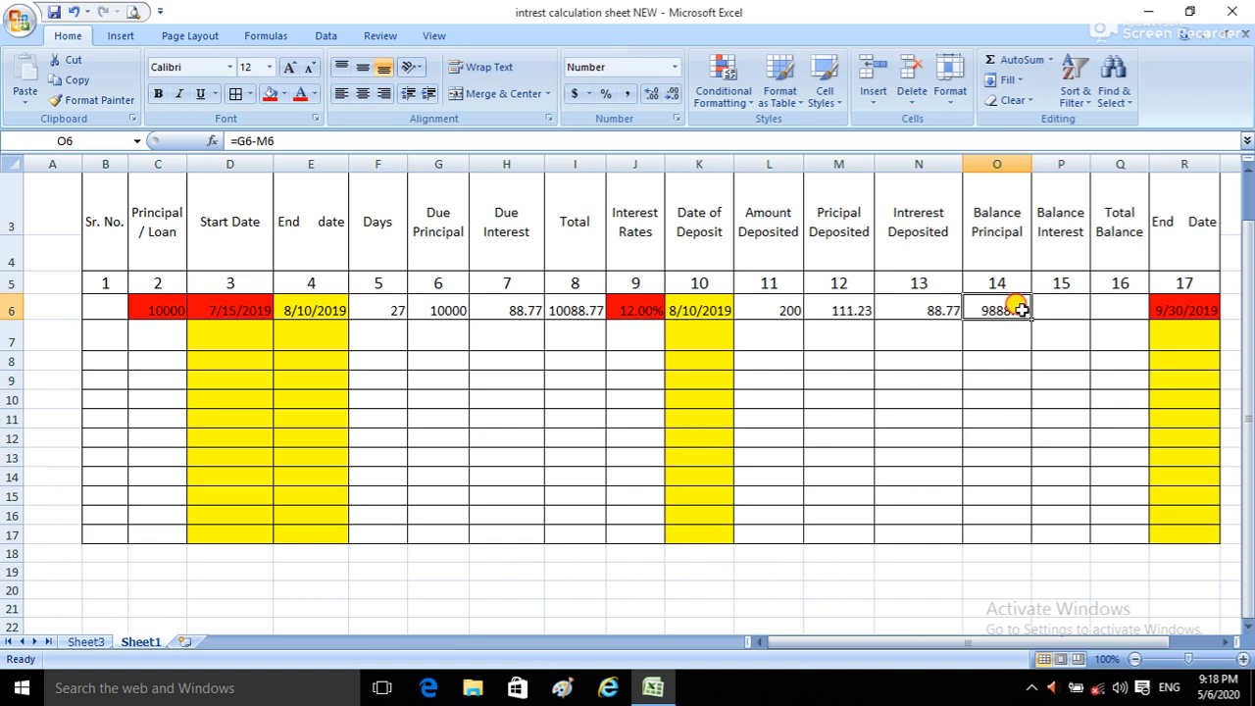
Step: Format the deposit split and balance columns, M6:Q17, to show two decimal places
{"action": "left_click_drag", "start_coordinate": [1026, 308], "coordinate": [1058, 348]}
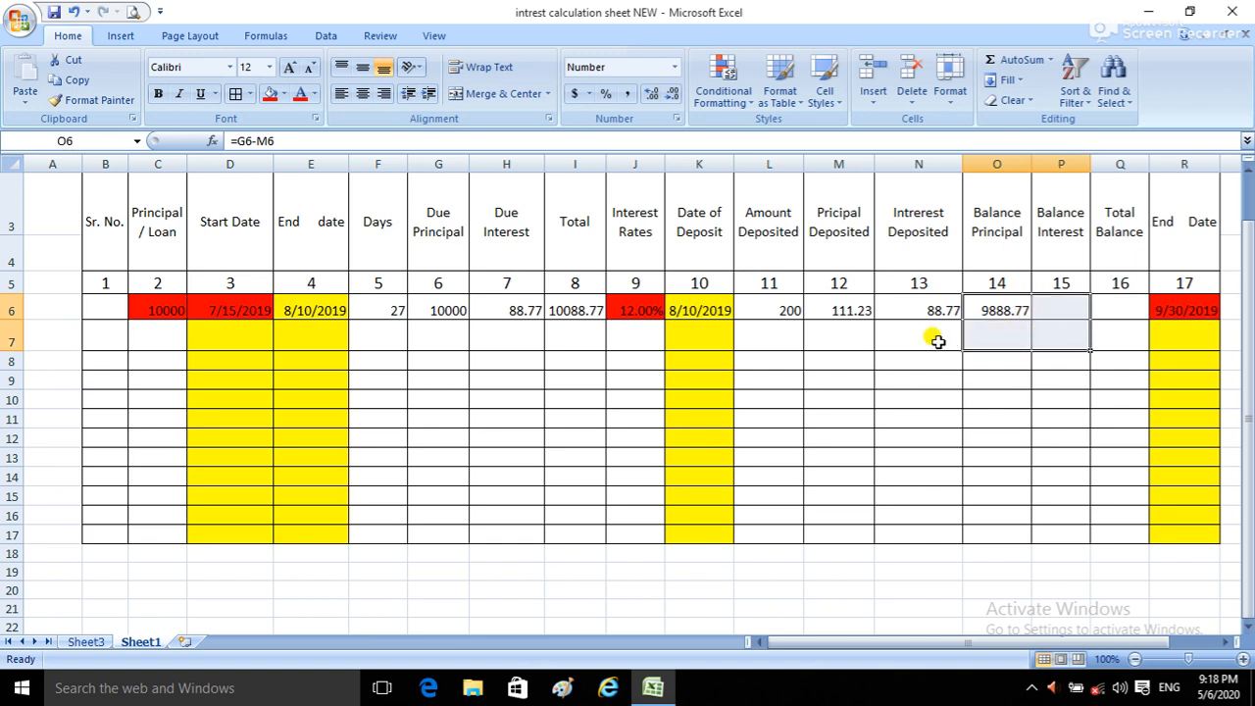
{"action": "left_click_drag", "start_coordinate": [838, 310], "coordinate": [1108, 529]}
{"action": "left_click", "coordinate": [651, 94]}
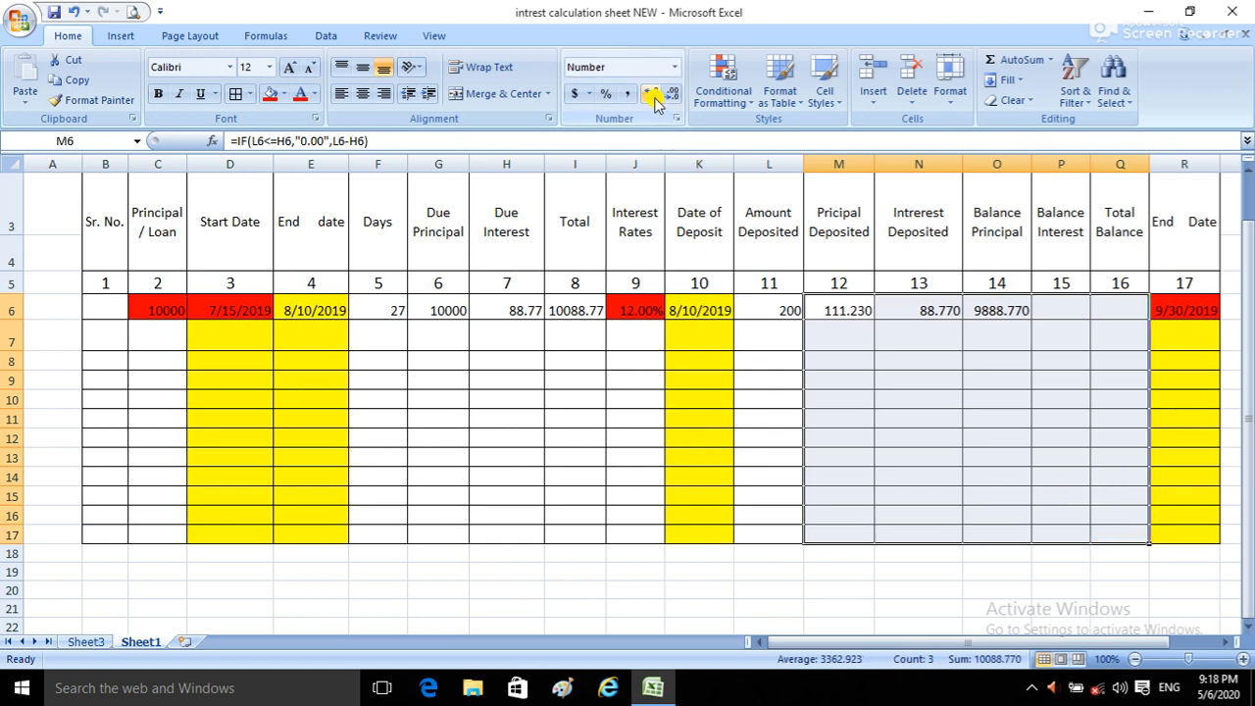
{"action": "left_click", "coordinate": [672, 96]}
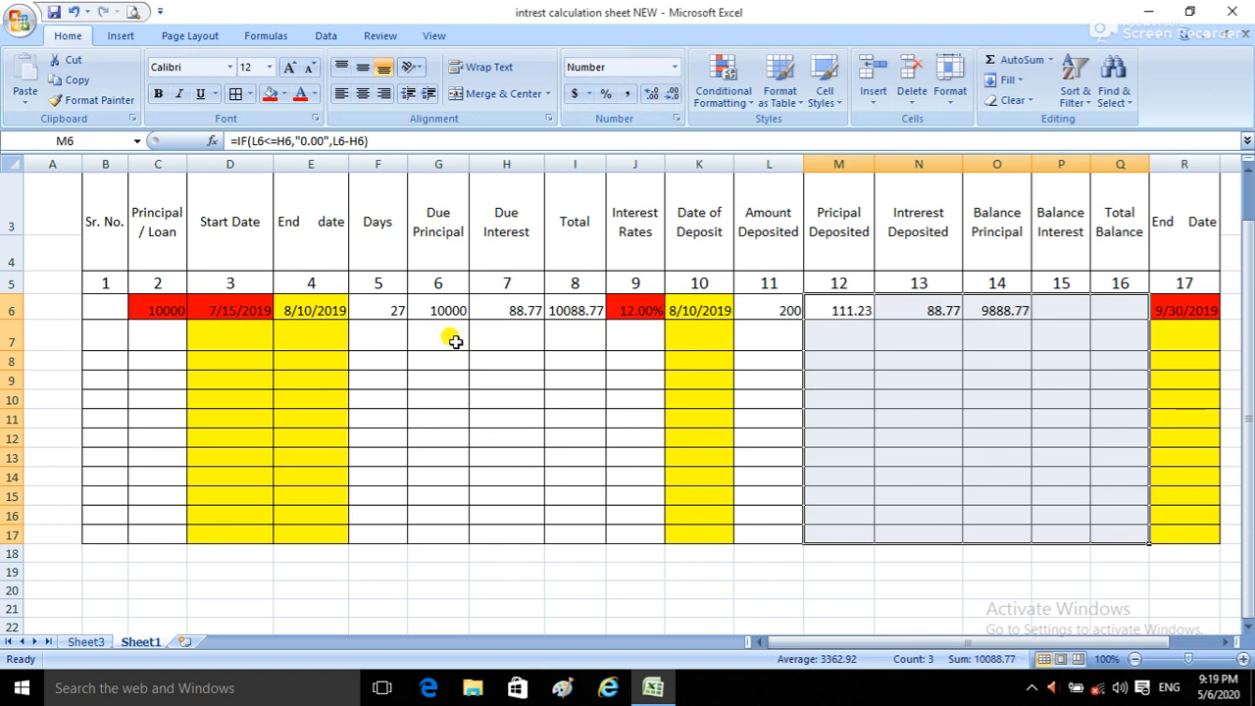
Step: Format the Due Principal, Due Interest and Total columns, G6:I17, to two decimal places
{"action": "left_click_drag", "start_coordinate": [576, 300], "coordinate": [460, 530]}
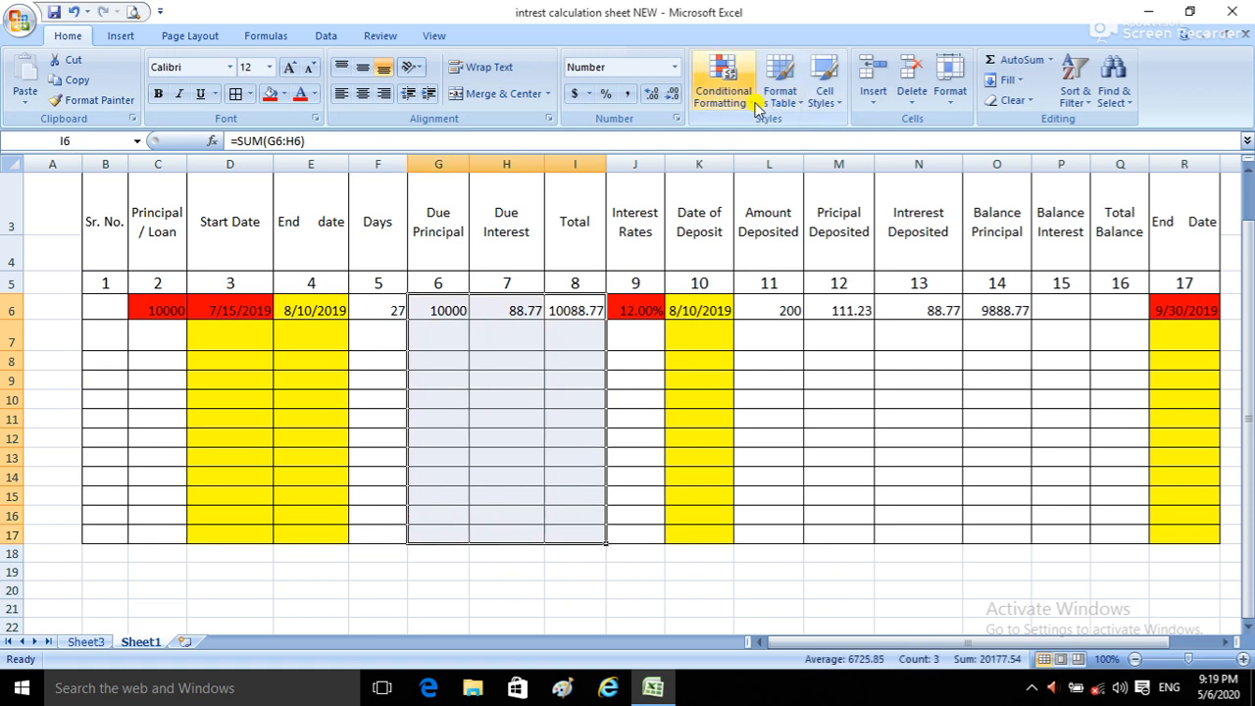
{"action": "left_click", "coordinate": [653, 97]}
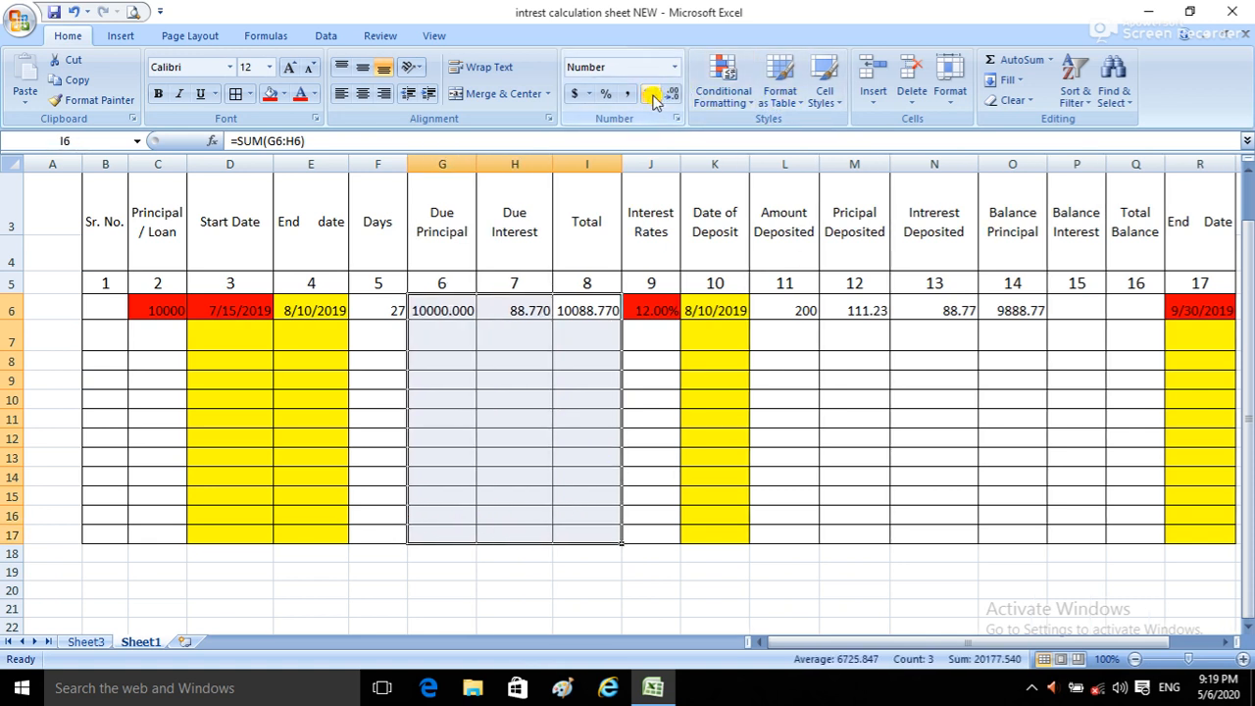
{"action": "left_click", "coordinate": [673, 93]}
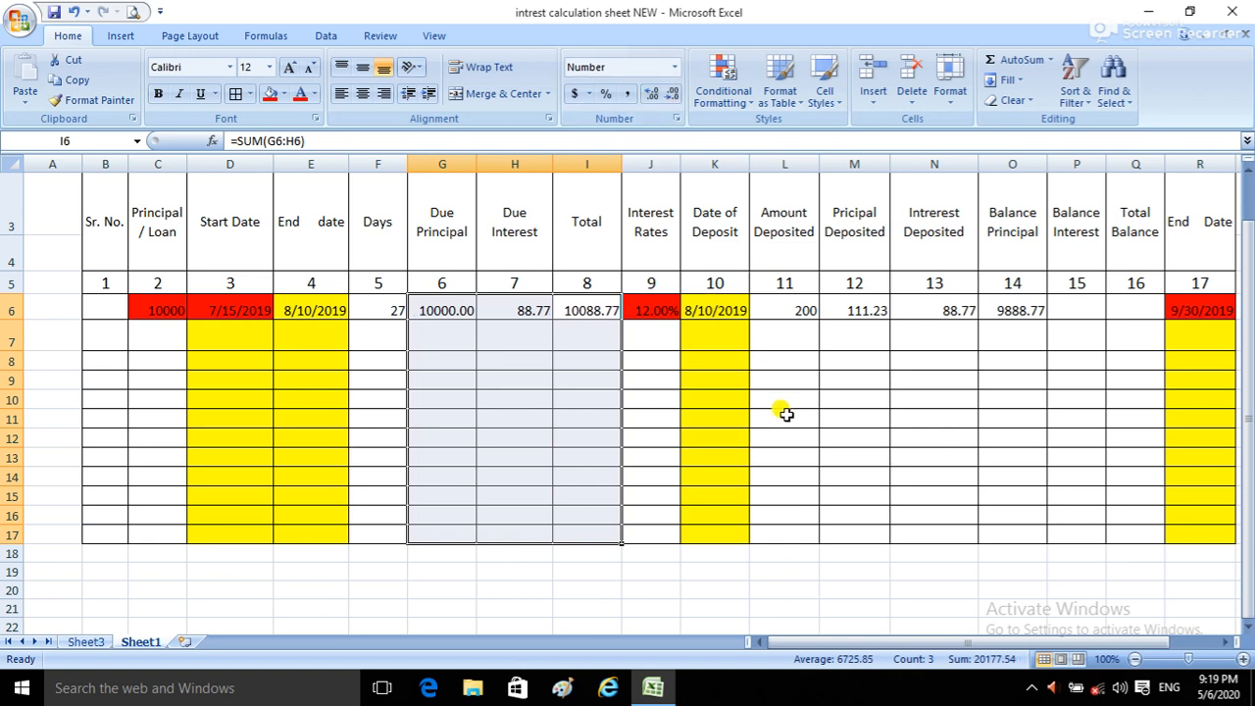
Step: Format the Amount Deposited column, L6:L17, to show two decimal places
{"action": "left_click_drag", "start_coordinate": [789, 310], "coordinate": [770, 535]}
{"action": "left_click", "coordinate": [652, 93]}
{"action": "left_click", "coordinate": [652, 94]}
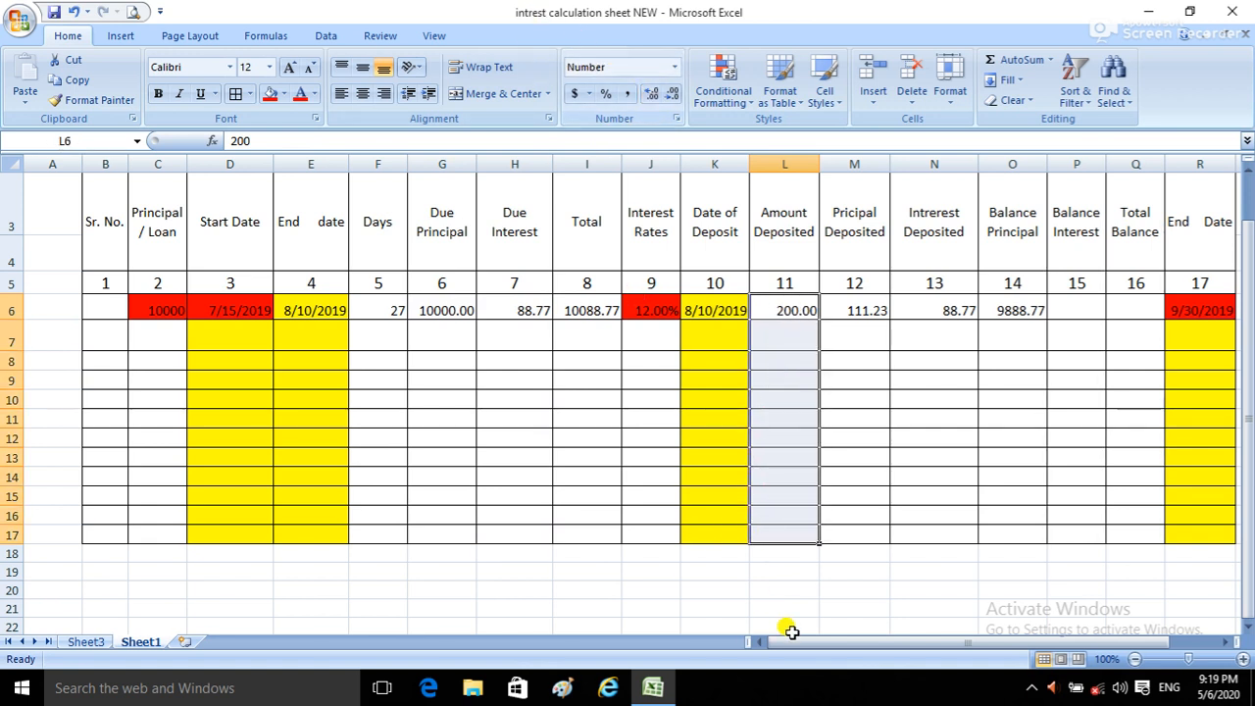
Step: Enter the formula =H6-N6 in the first row's Balance Interest cell, P6
{"action": "left_click", "coordinate": [832, 642]}
{"action": "left_click_drag", "start_coordinate": [836, 644], "coordinate": [941, 649]}
{"action": "left_click", "coordinate": [1015, 312]}
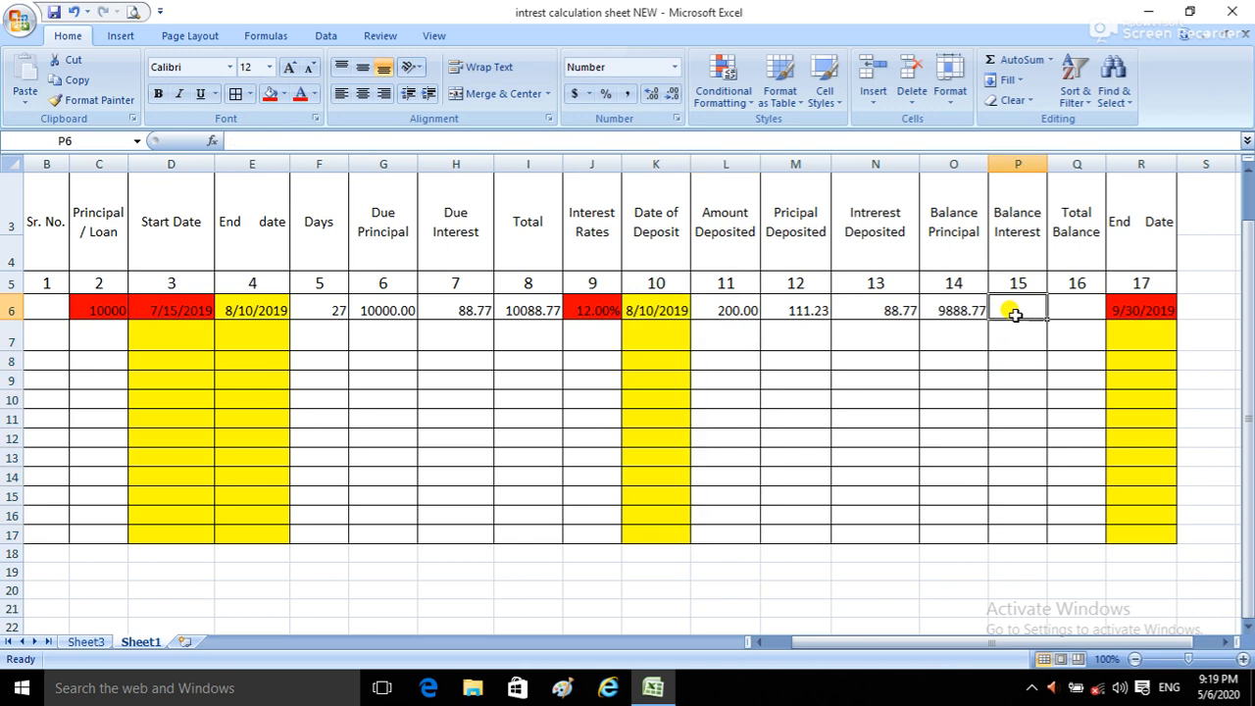
{"action": "type", "text": "="}
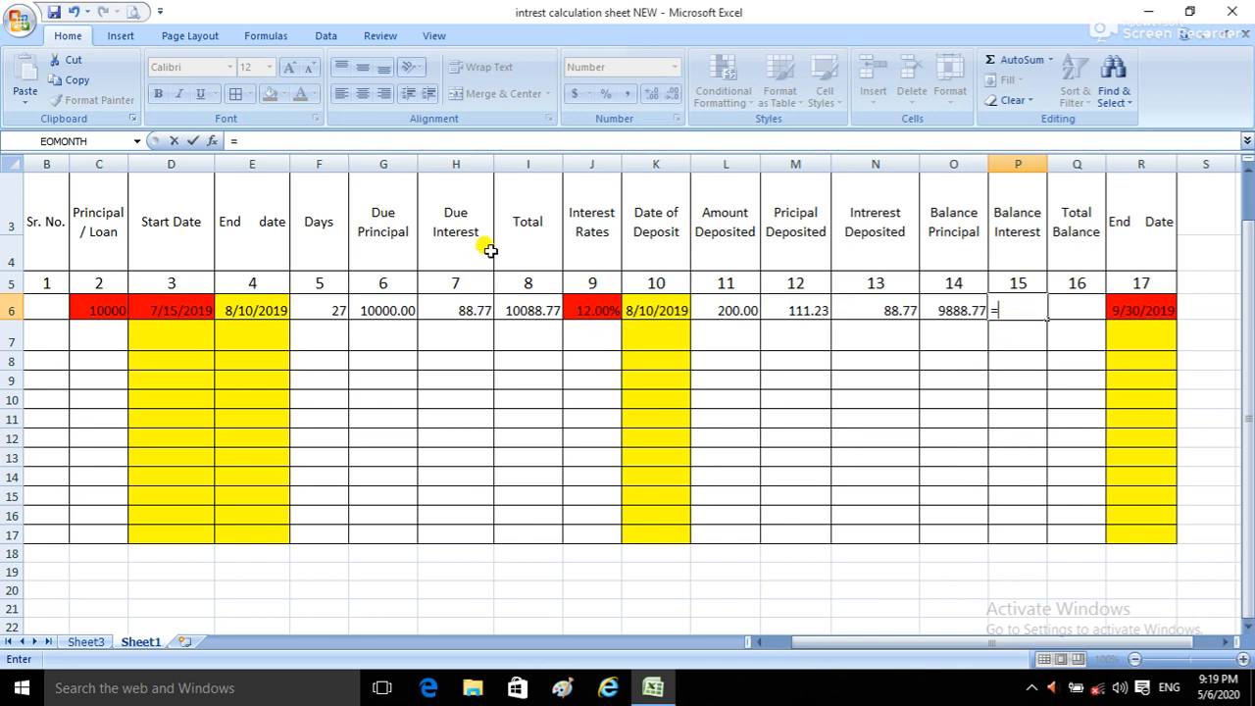
{"action": "left_click", "coordinate": [460, 308]}
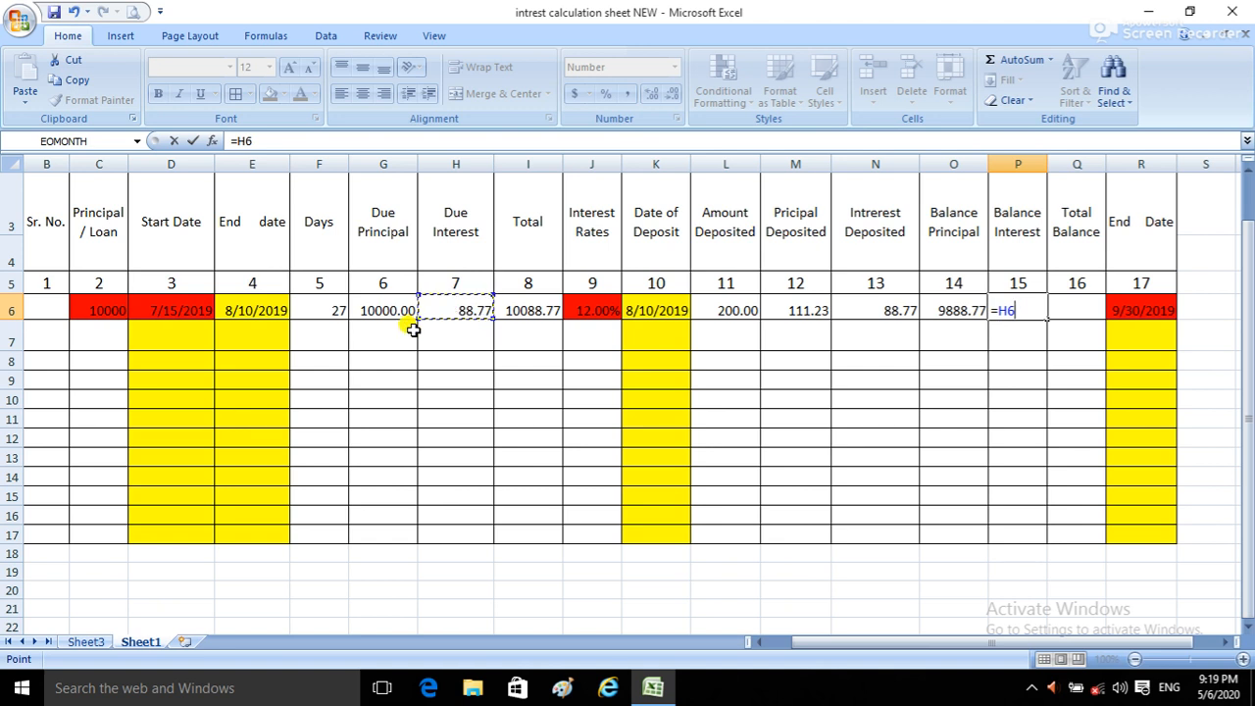
{"action": "type", "text": "-"}
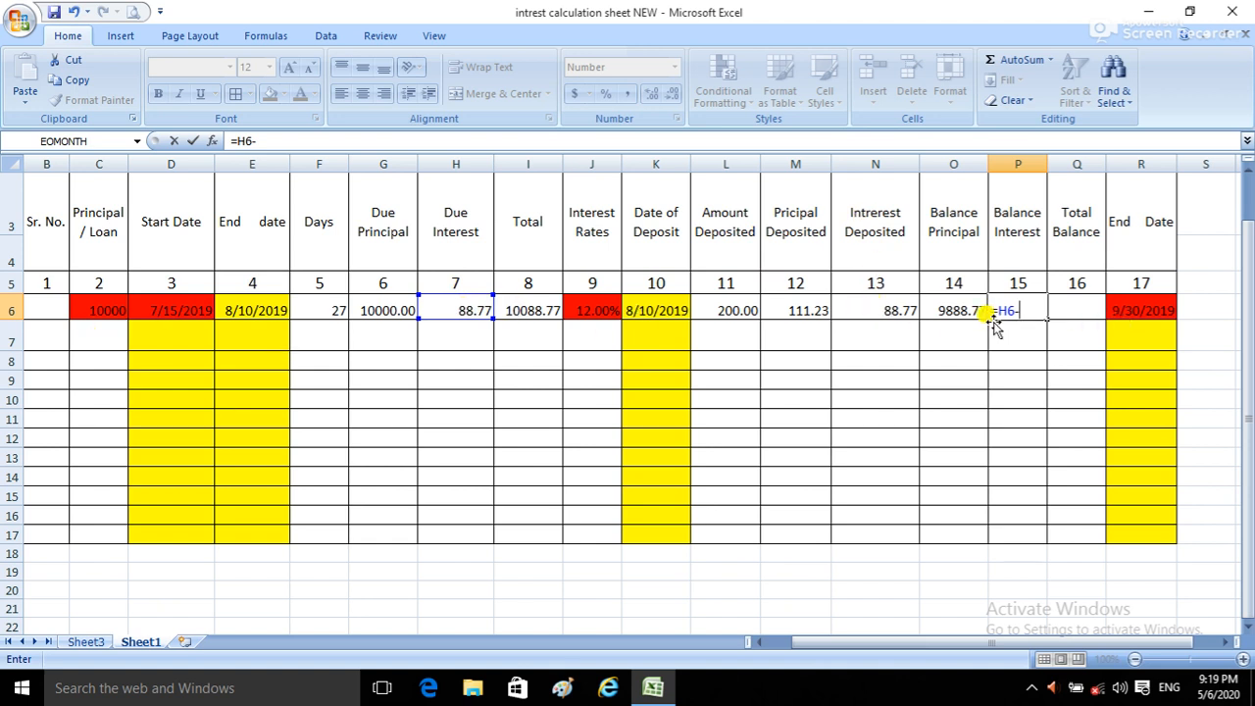
{"action": "left_click", "coordinate": [885, 310]}
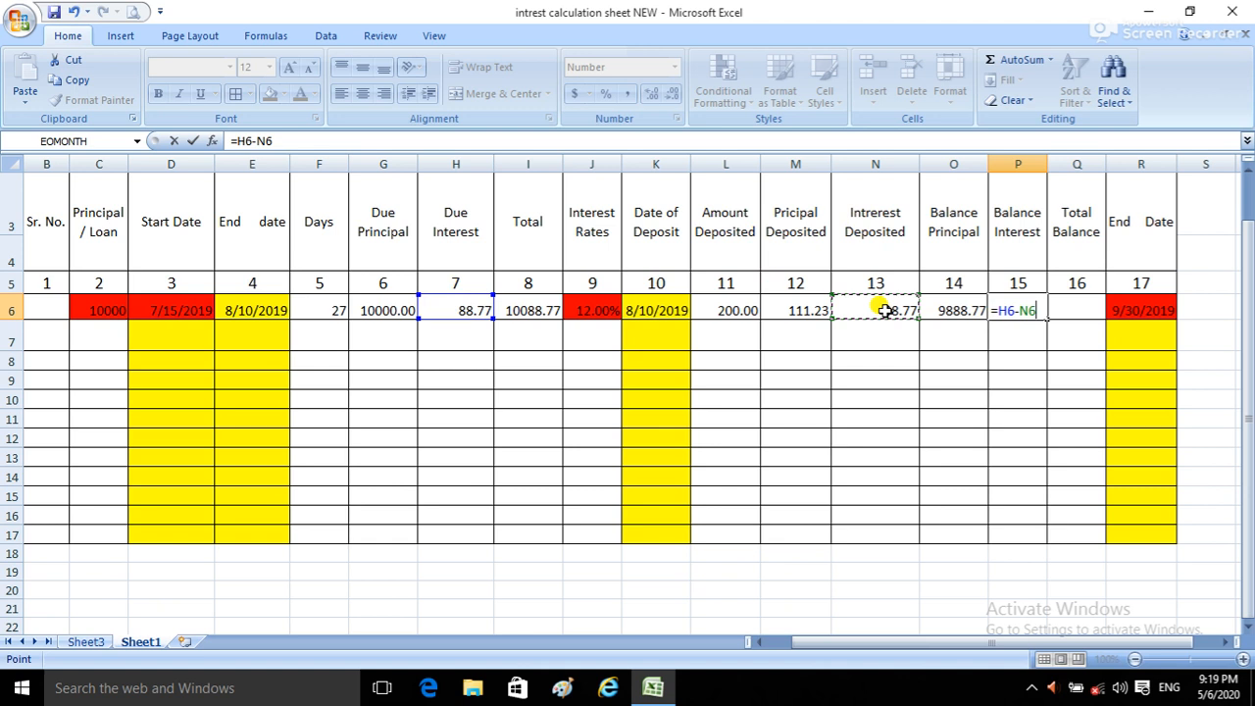
{"action": "key", "text": "Return"}
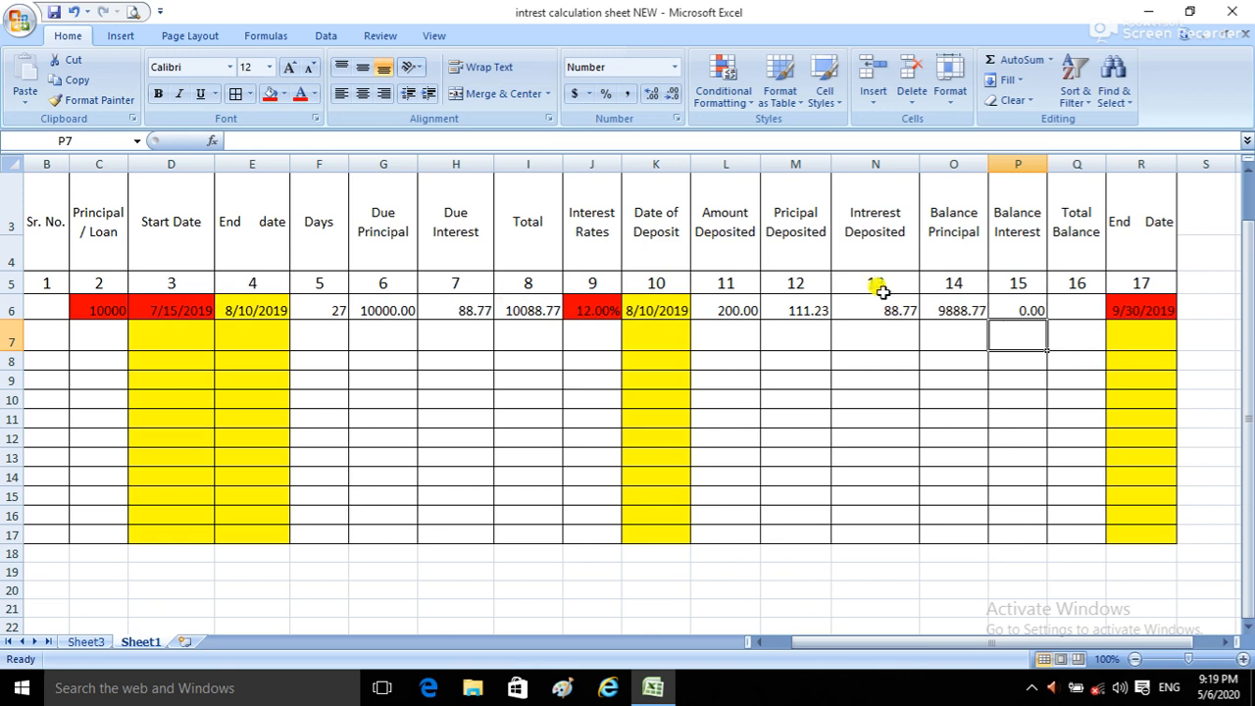
Step: Clear the first row's Date of Deposit in K6 and Amount Deposited in L6
{"action": "left_click", "coordinate": [728, 311]}
{"action": "left_click", "coordinate": [668, 314]}
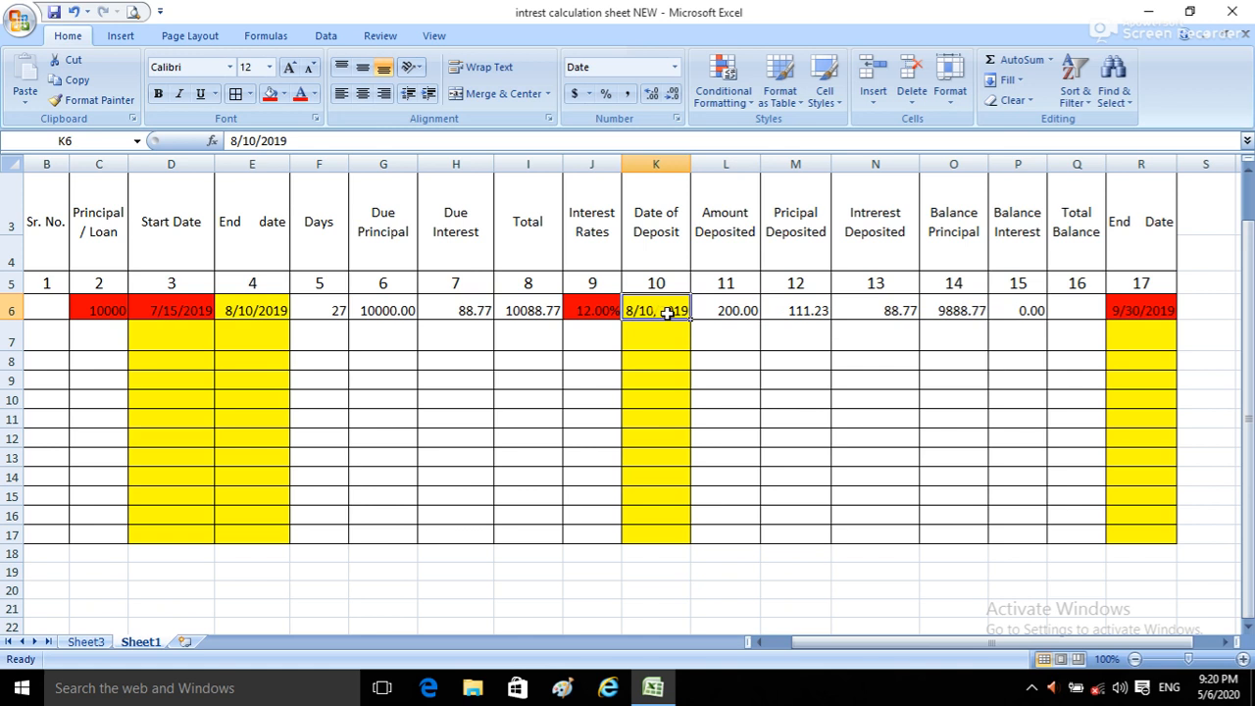
{"action": "key", "text": "Delete"}
{"action": "left_click", "coordinate": [723, 311]}
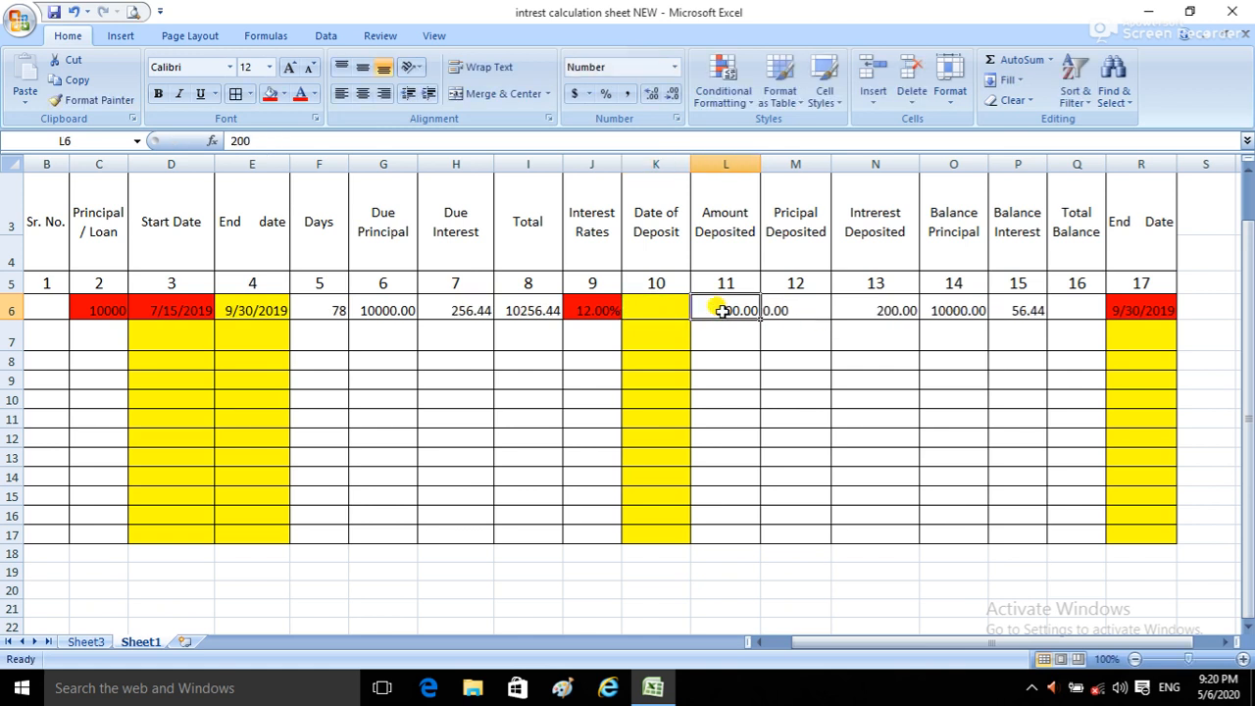
{"action": "key", "text": "BackSpace"}
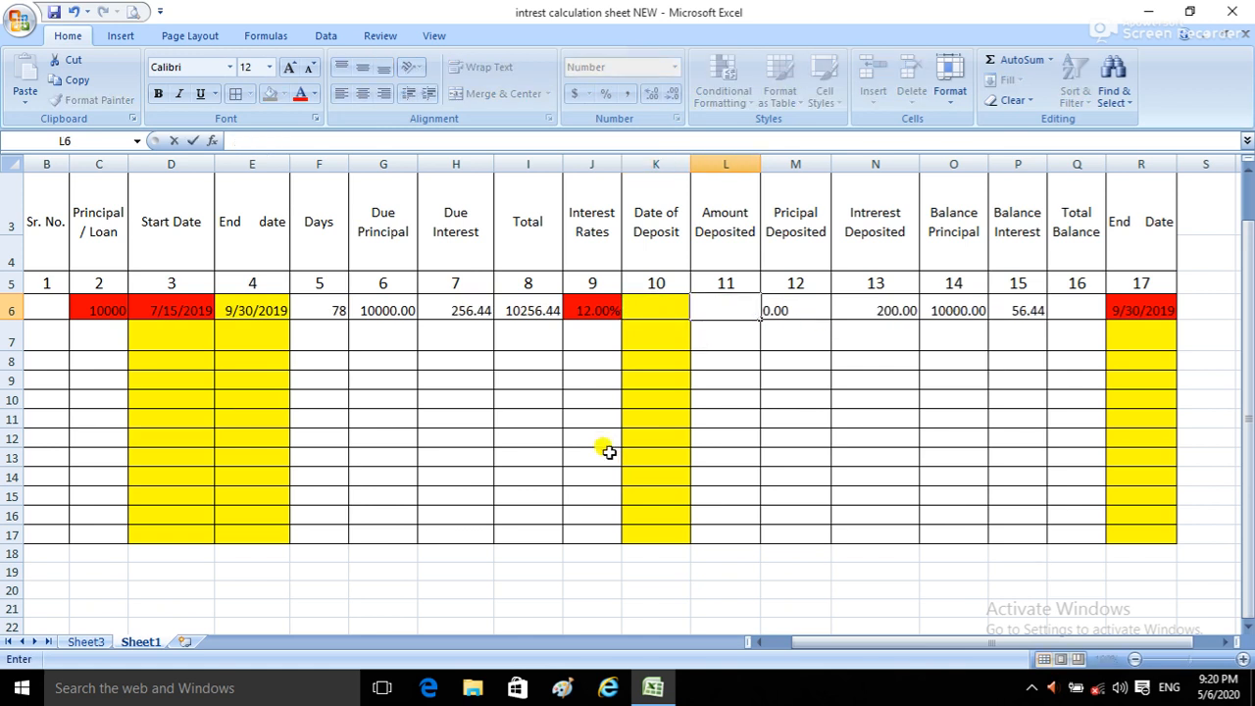
{"action": "left_click", "coordinate": [711, 396]}
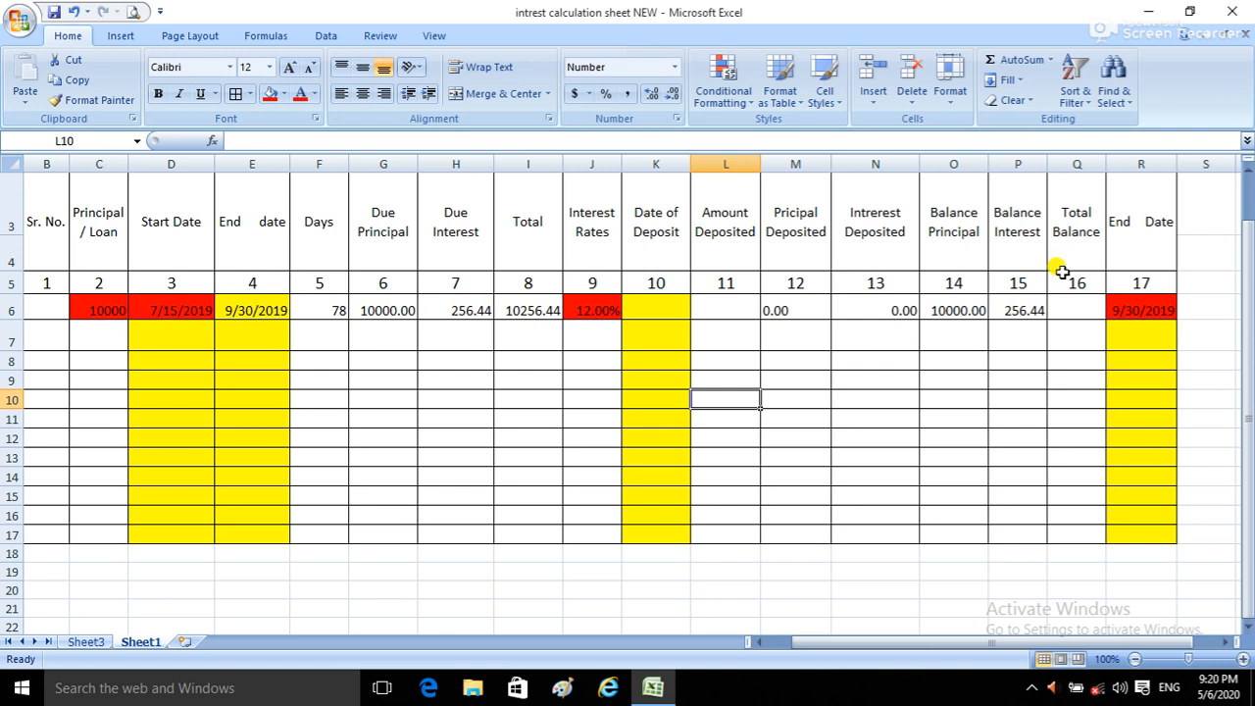
Step: AutoSum O6 and P6 into the Total Balance cell, Q6, and widen column Q to fit the value
{"action": "left_click_drag", "start_coordinate": [952, 310], "coordinate": [1059, 304]}
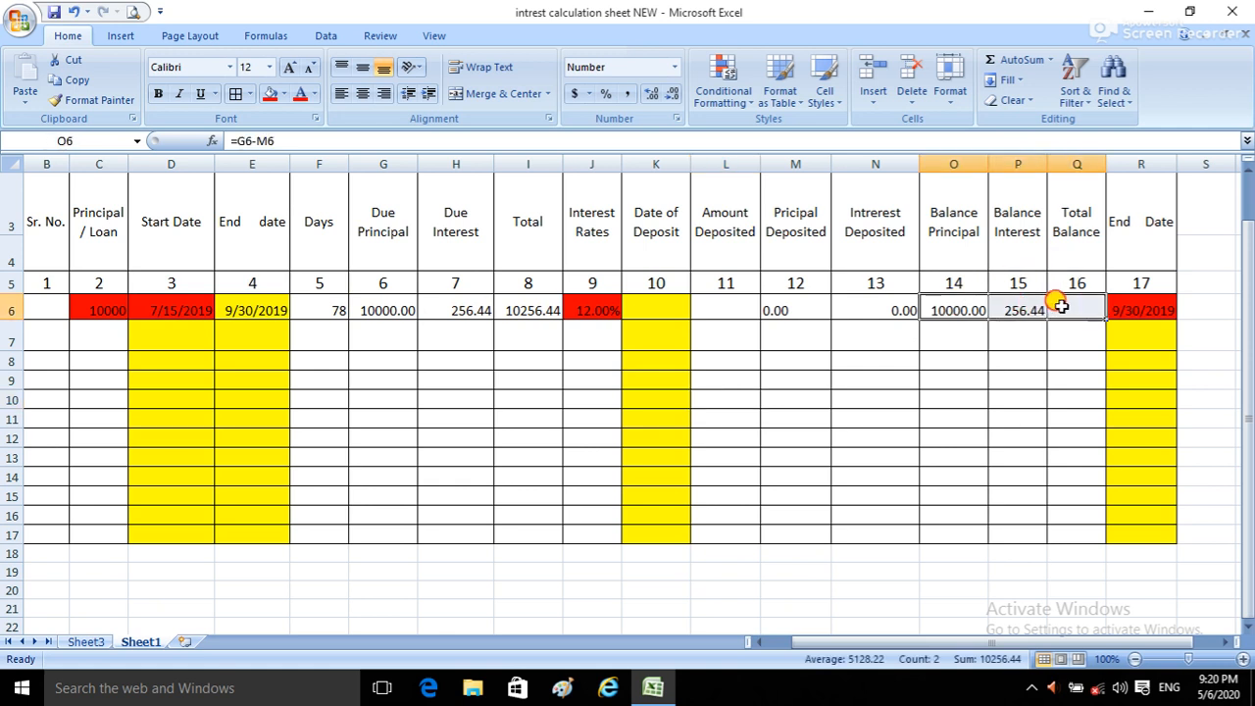
{"action": "left_click", "coordinate": [1004, 61]}
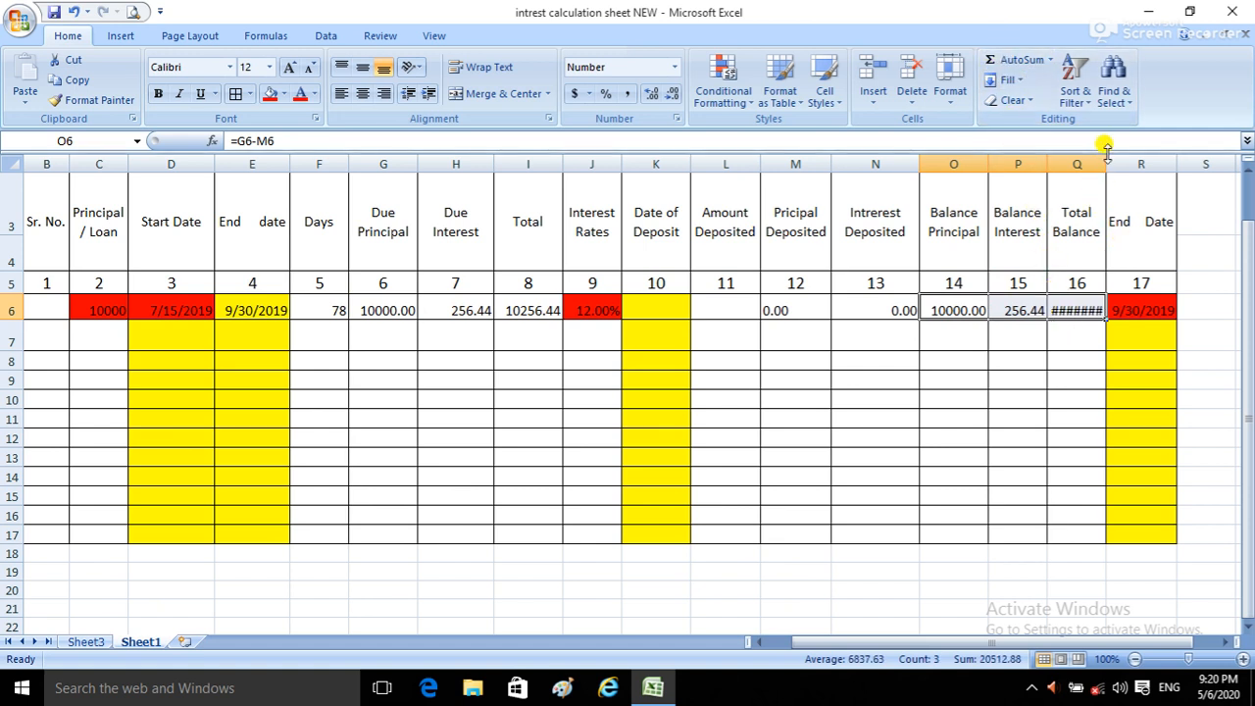
{"action": "left_click_drag", "start_coordinate": [1107, 149], "coordinate": [1112, 164]}
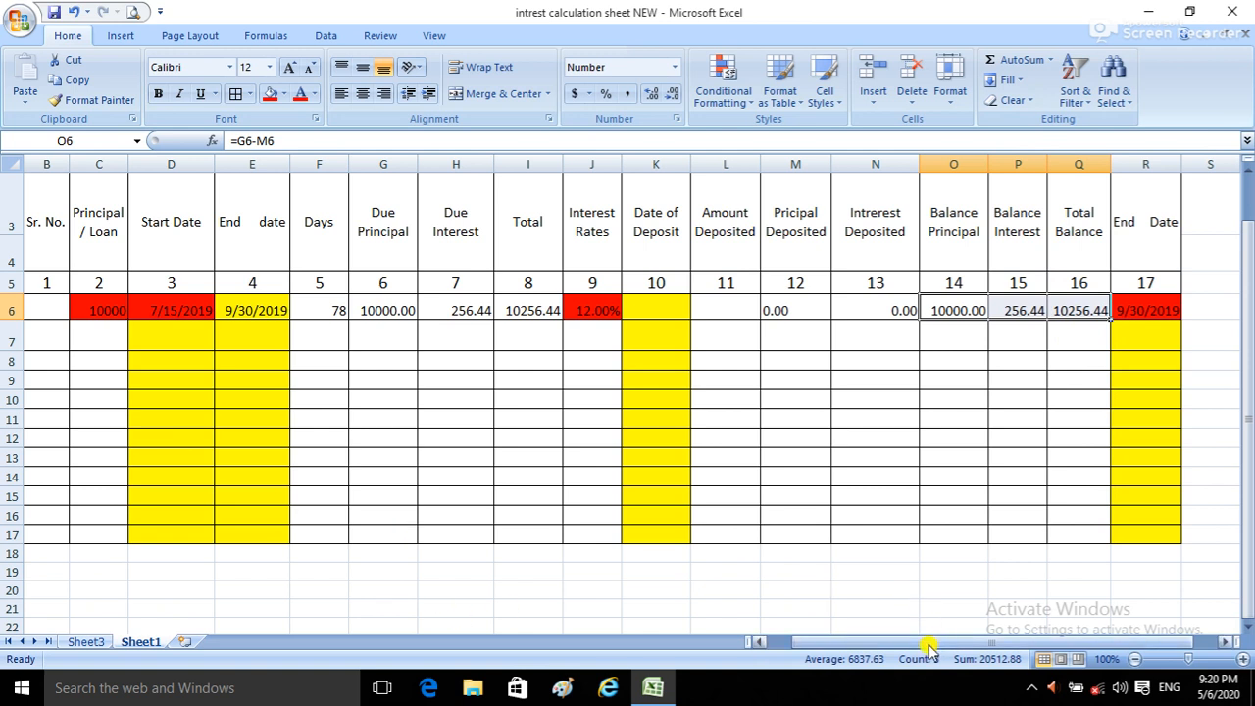
Step: Narrow the empty column A so the whole table through column R fits in view
{"action": "left_click_drag", "start_coordinate": [928, 649], "coordinate": [892, 649]}
{"action": "left_click_drag", "start_coordinate": [85, 166], "coordinate": [45, 177]}
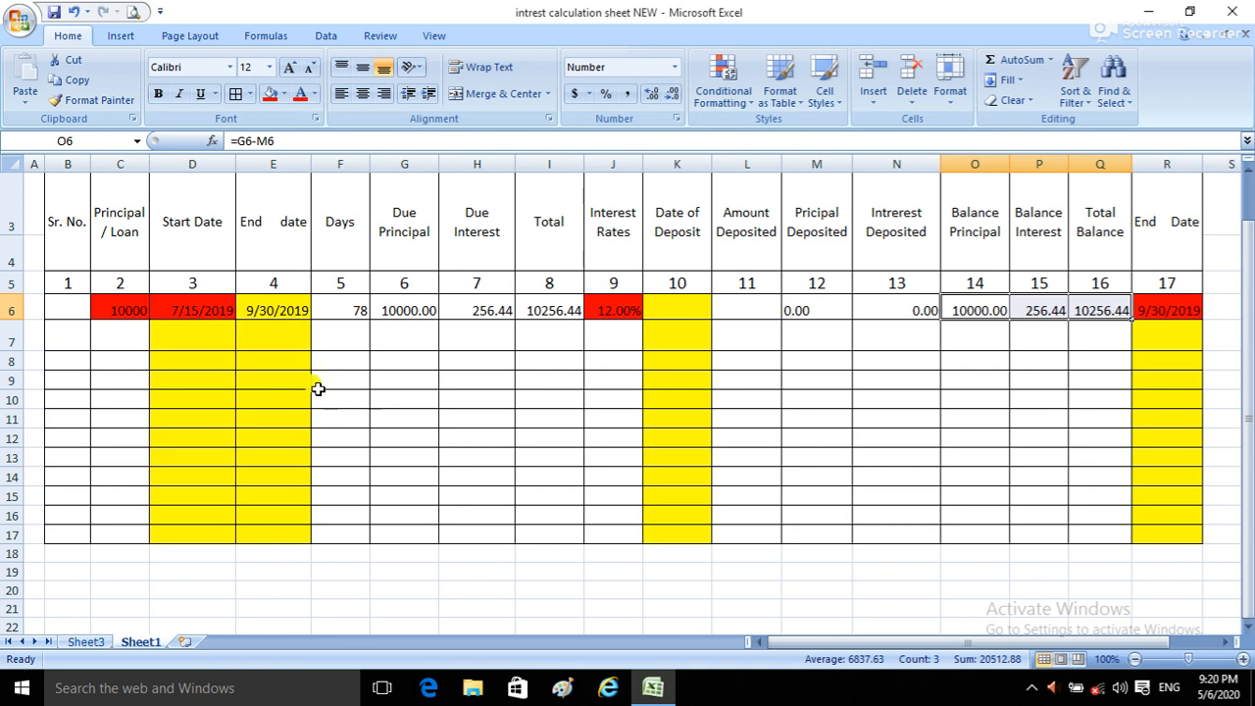
{"action": "left_click_drag", "start_coordinate": [196, 329], "coordinate": [1153, 343]}
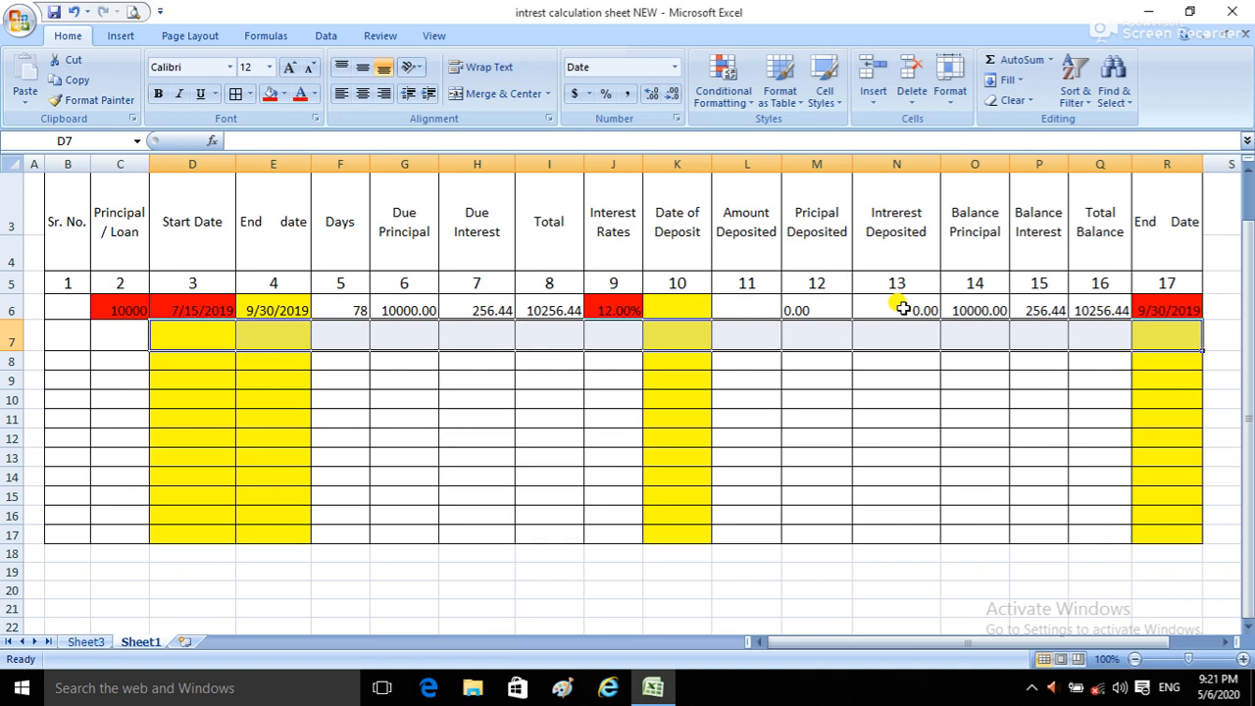
{"action": "left_click", "coordinate": [116, 312]}
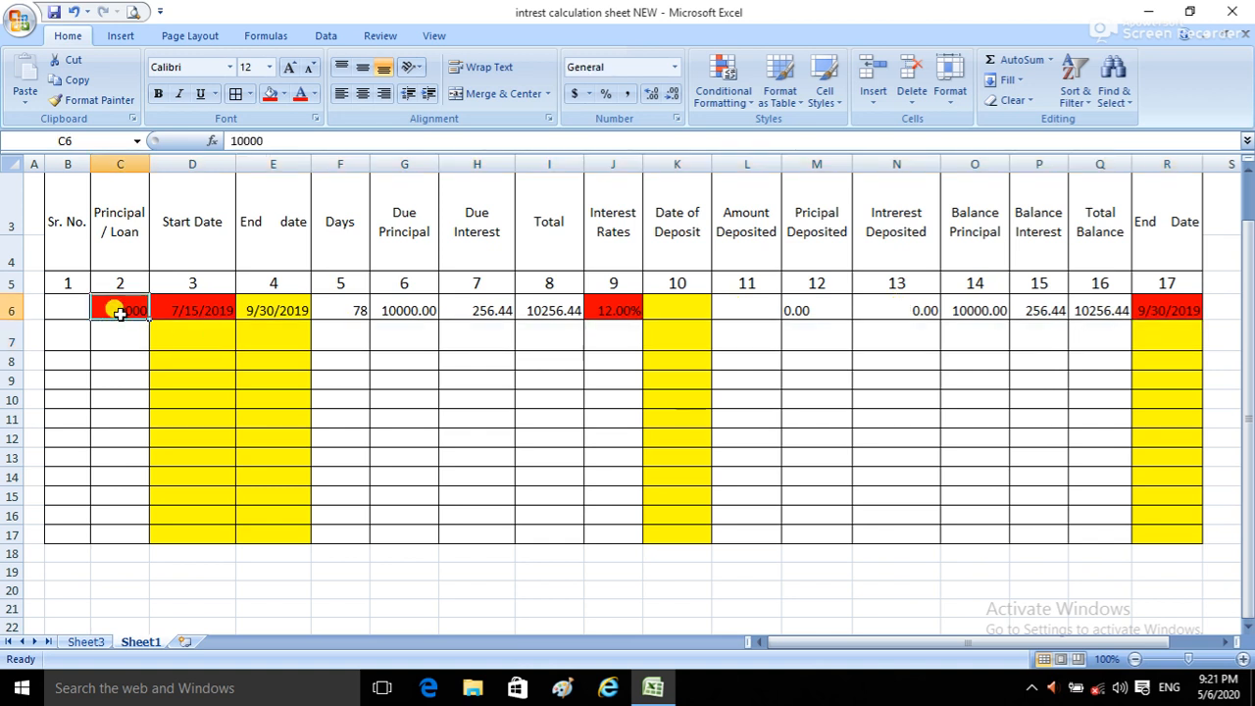
{"action": "left_click", "coordinate": [201, 312]}
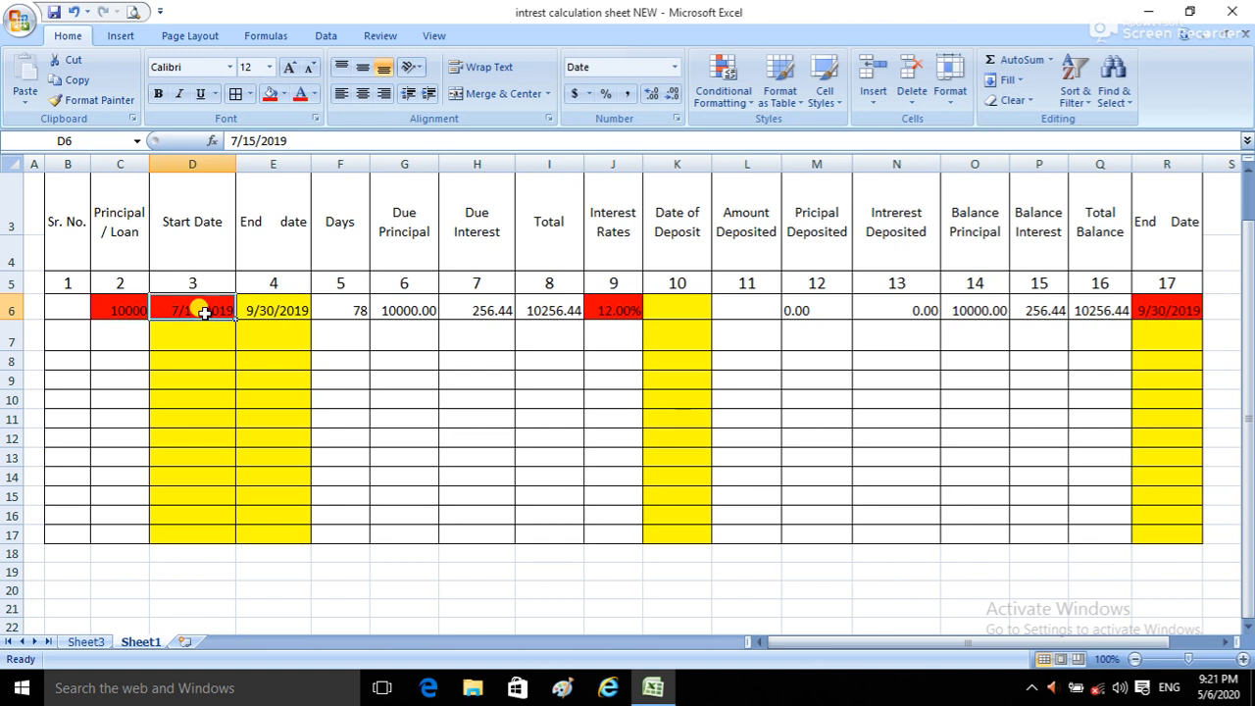
Step: Enter the formula =E6+1 in the second row's Start Date cell, D7, and check it
{"action": "left_click", "coordinate": [610, 306]}
{"action": "left_click", "coordinate": [1145, 308]}
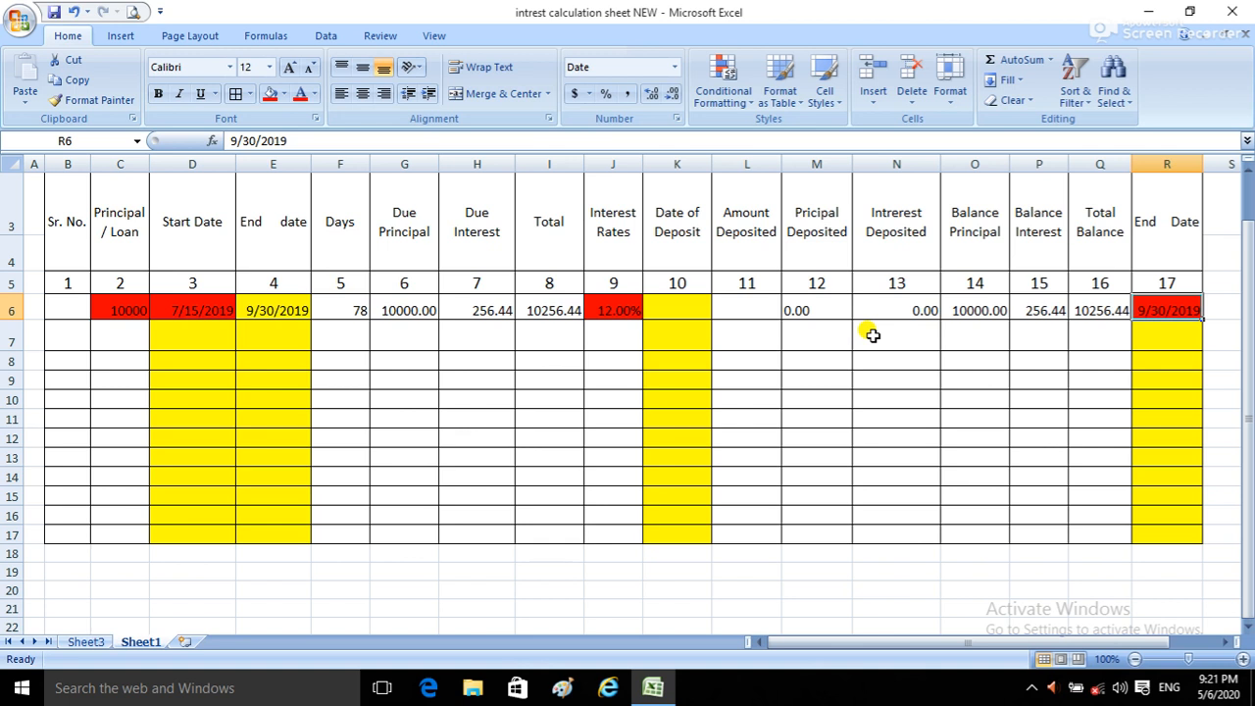
{"action": "left_click", "coordinate": [192, 342]}
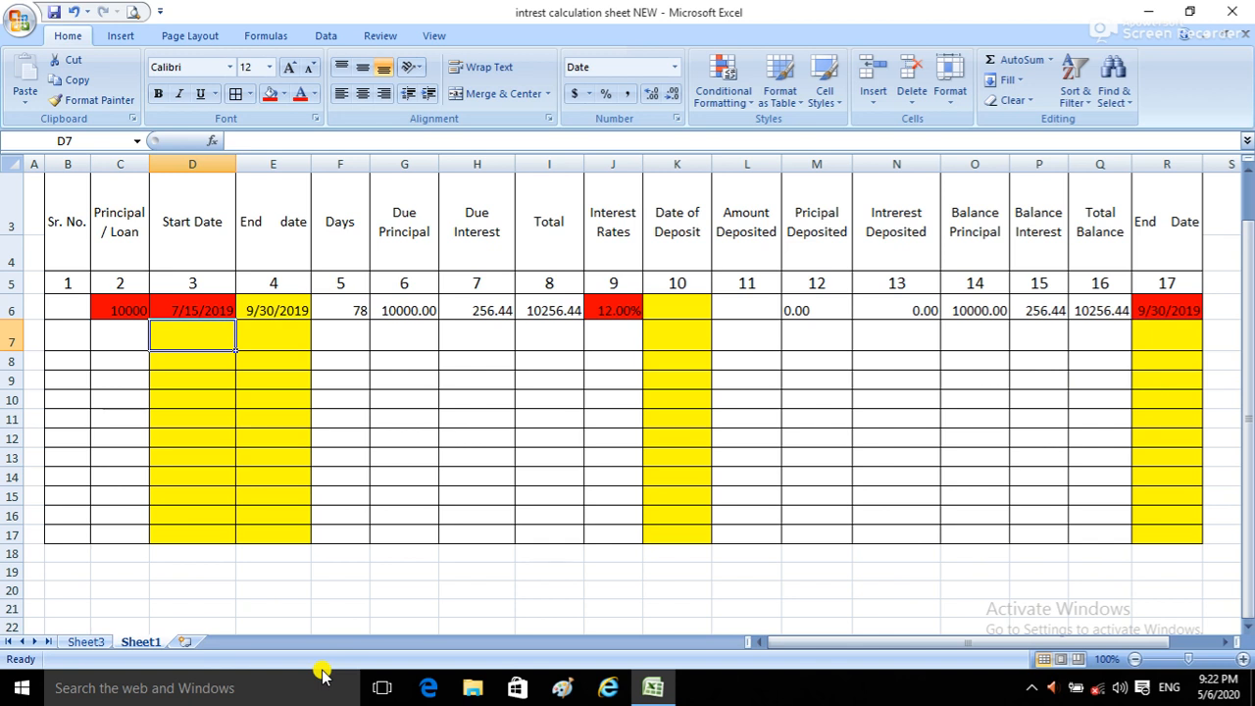
{"action": "type", "text": "="}
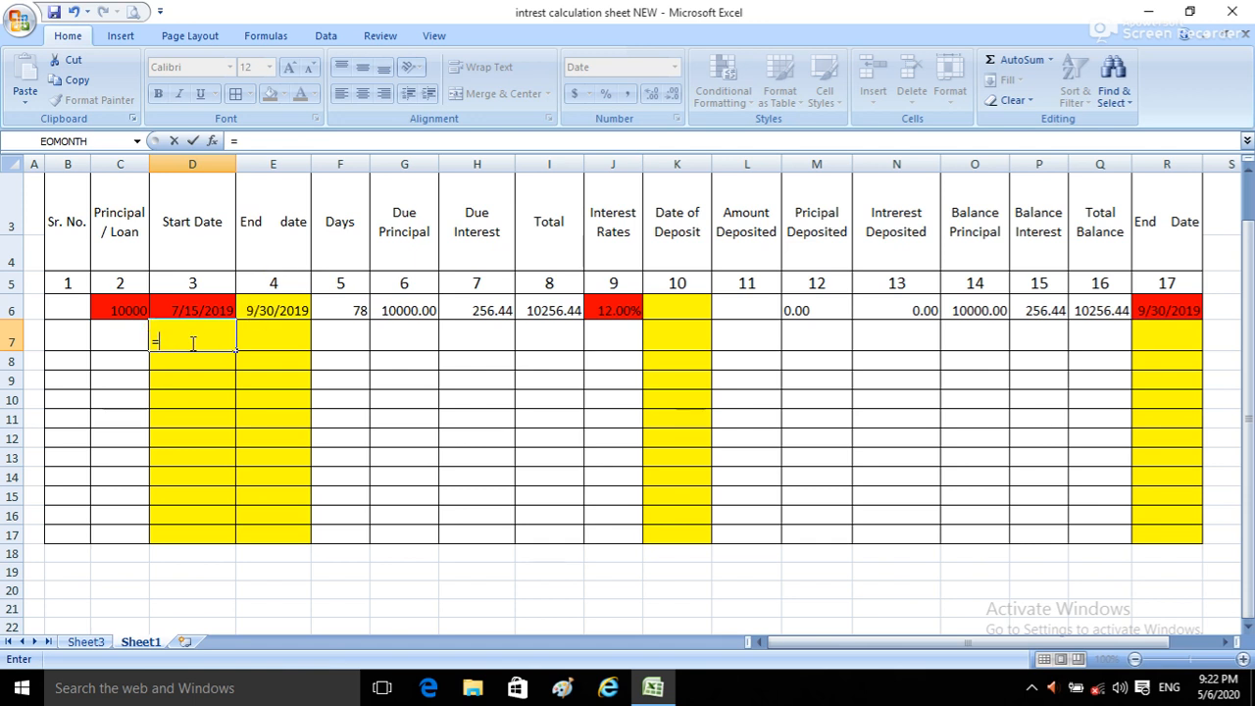
{"action": "left_click", "coordinate": [280, 310]}
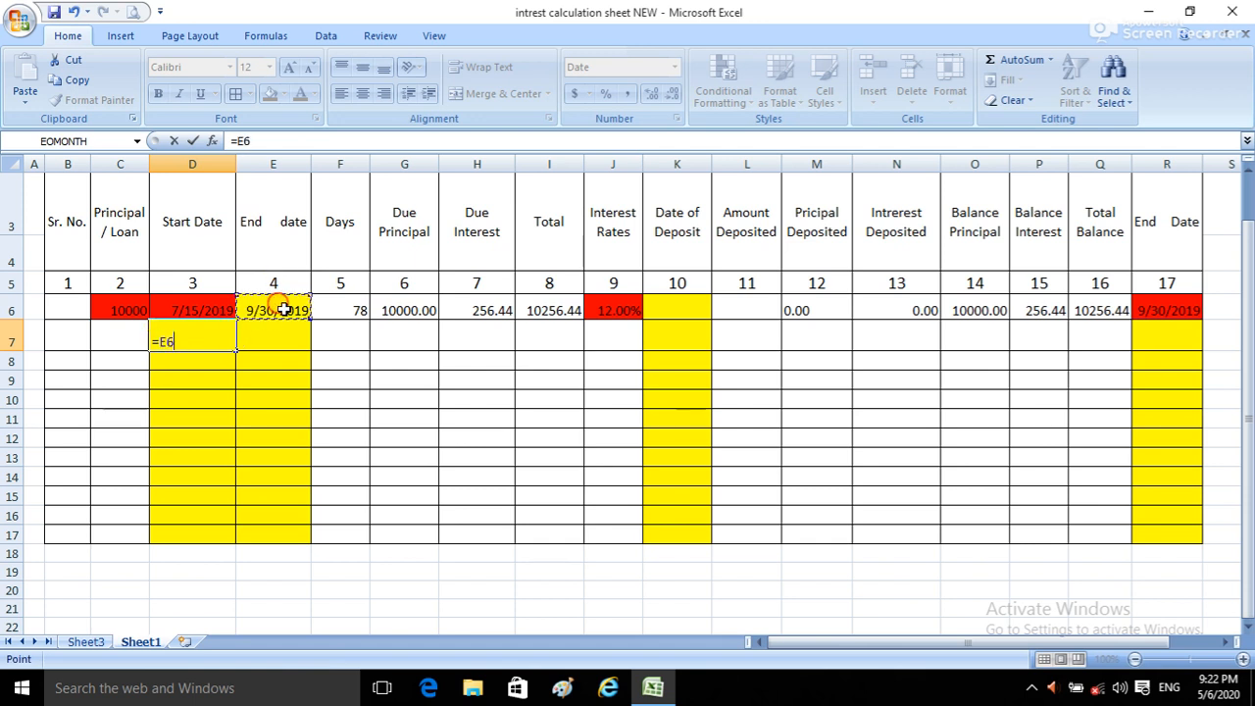
{"action": "type", "text": "+1"}
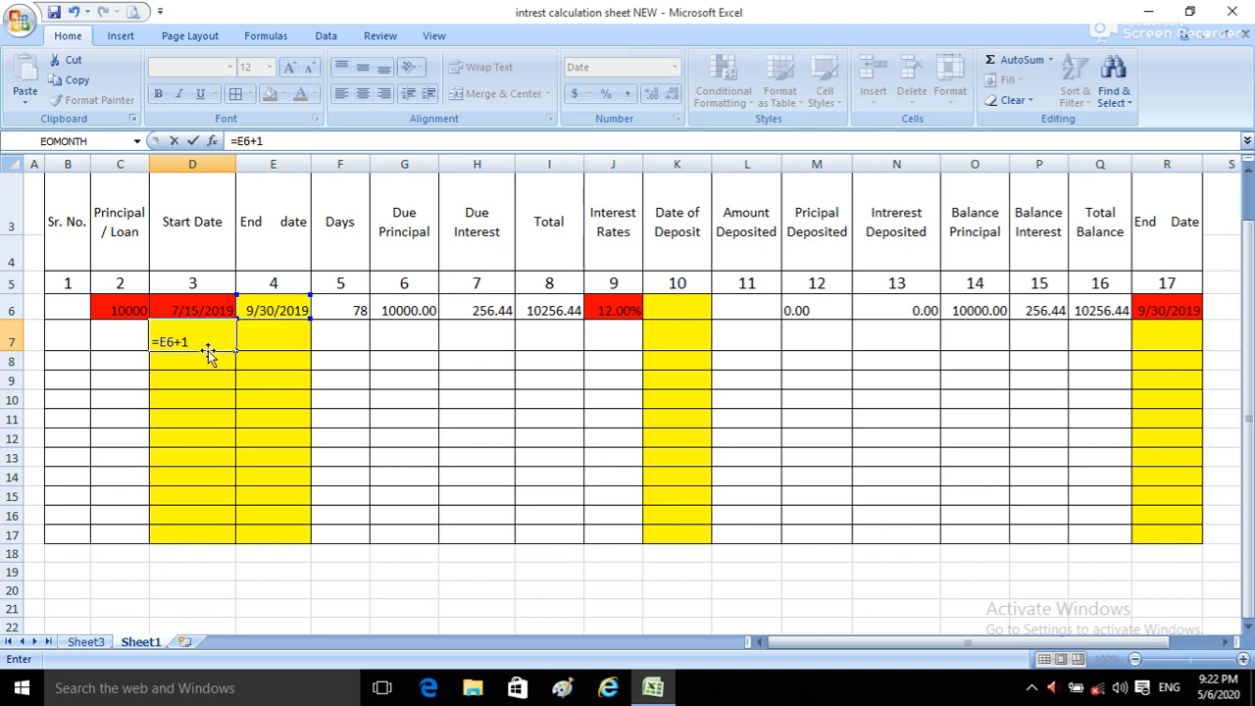
{"action": "key", "text": "Return"}
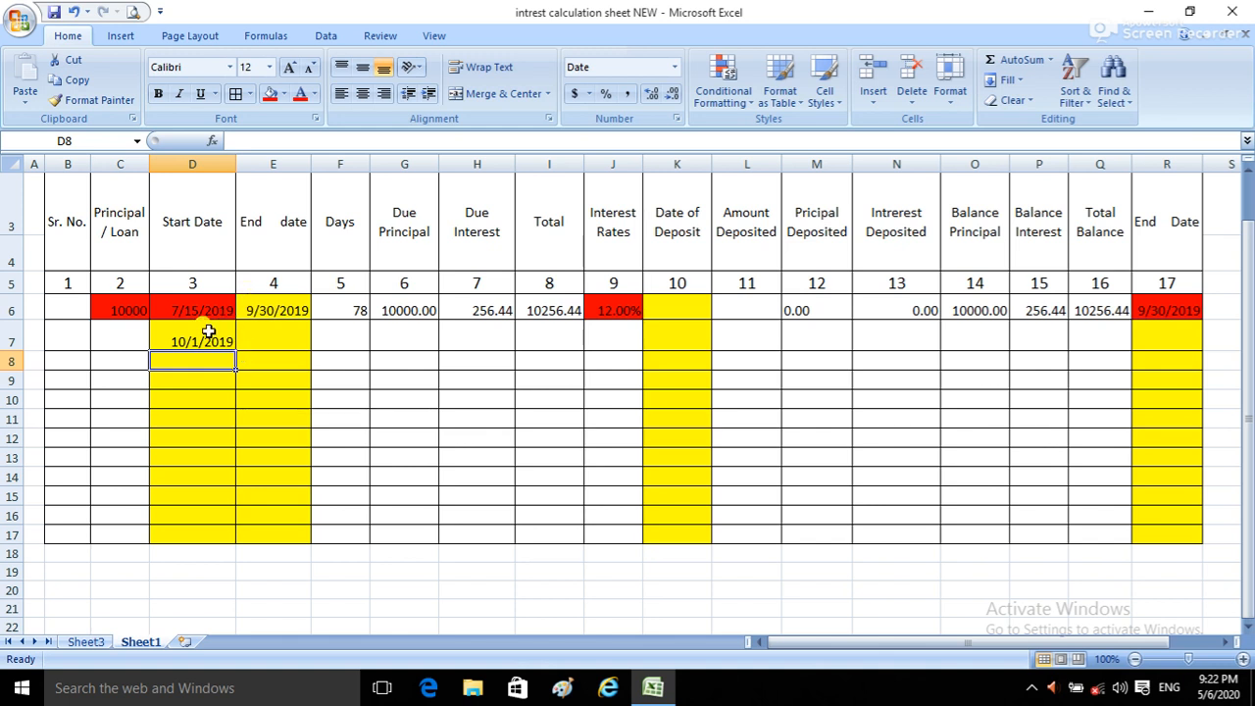
{"action": "left_click", "coordinate": [201, 337]}
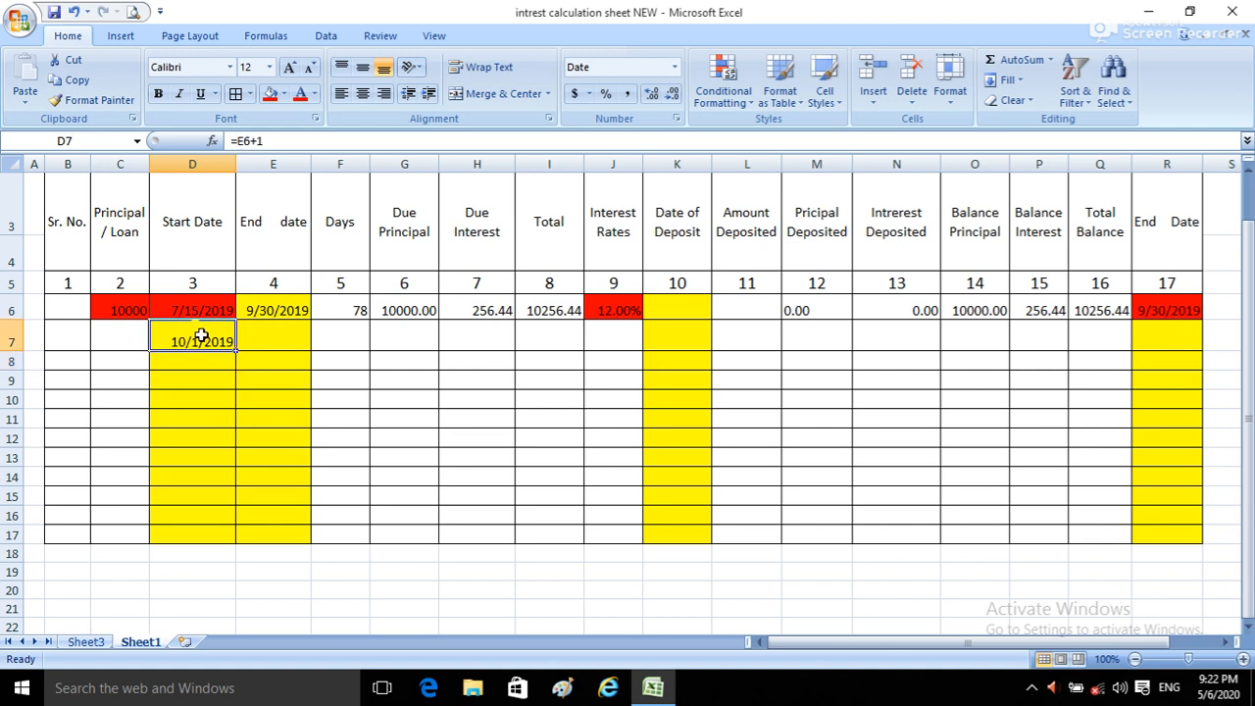
{"action": "double_click", "coordinate": [202, 336]}
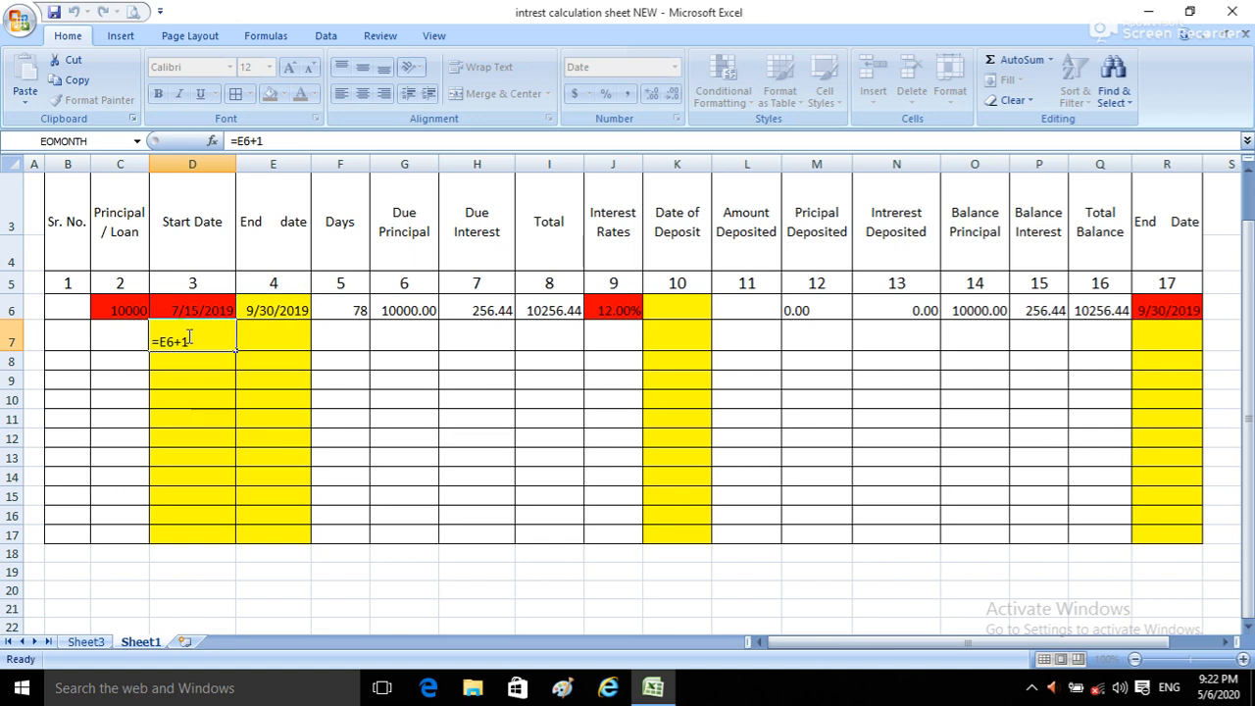
{"action": "key", "text": "Tab"}
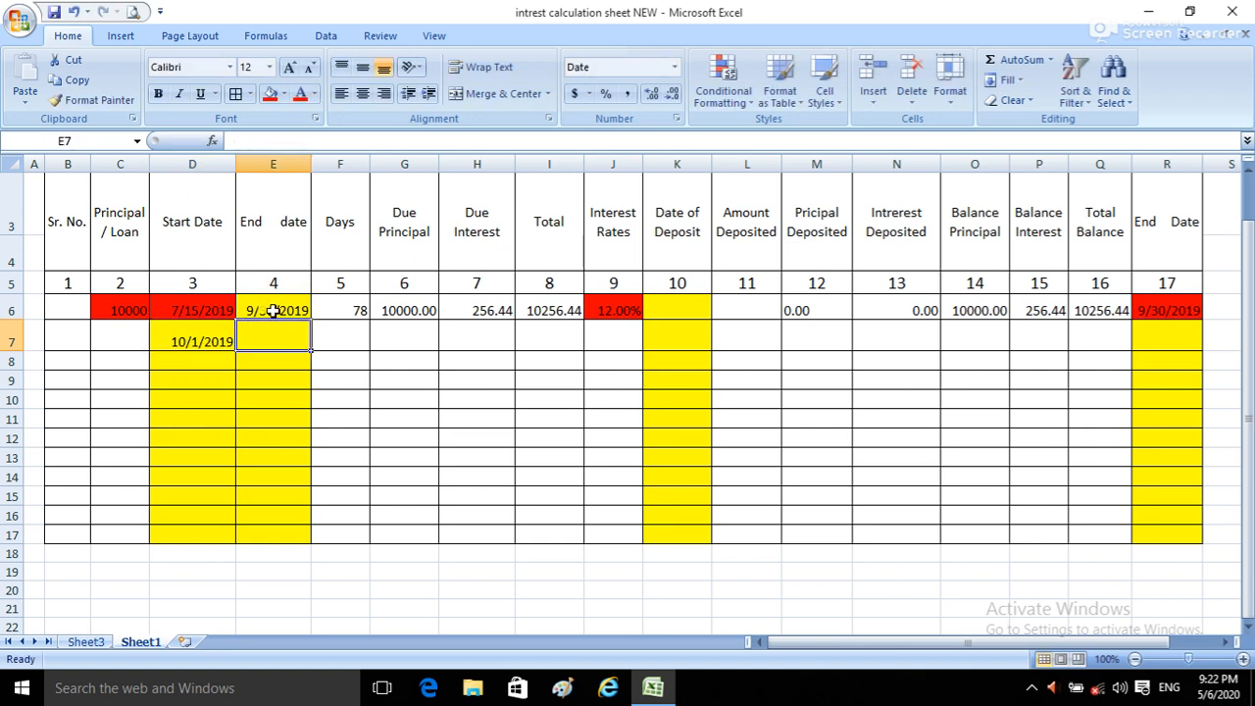
Step: Enter 08/10/2019 as the first row's Date of Deposit in K6
{"action": "left_click", "coordinate": [687, 304]}
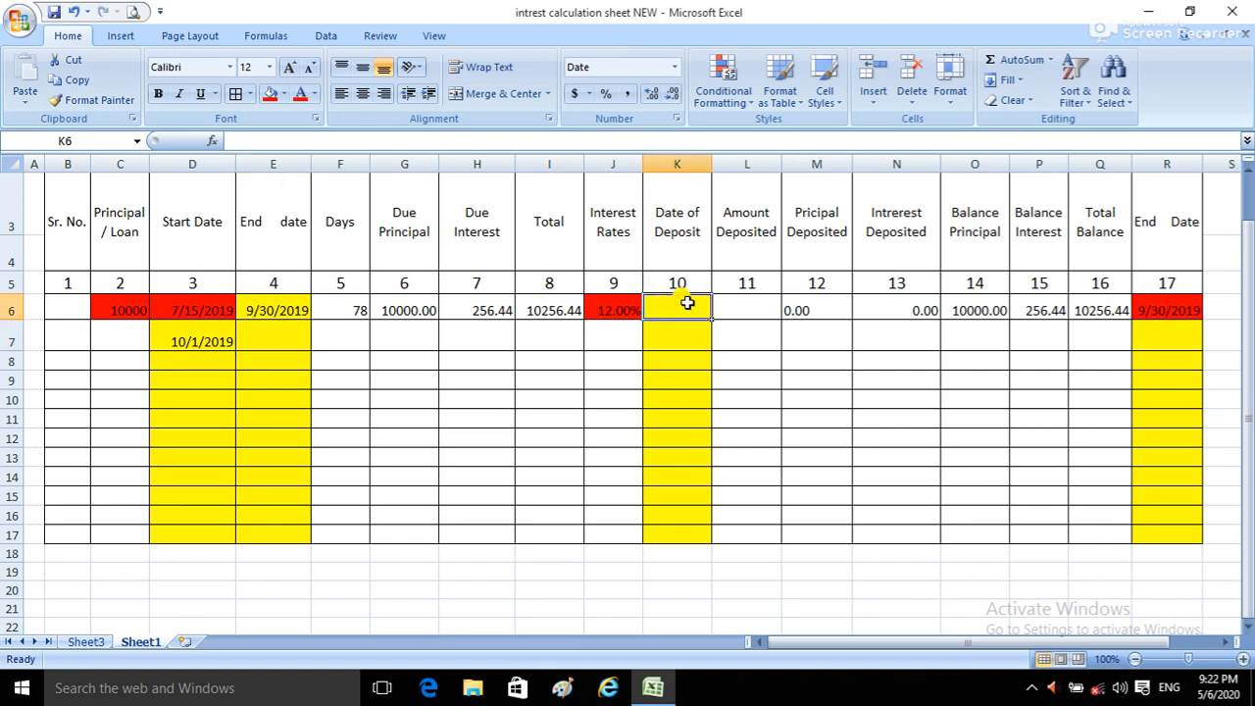
{"action": "type", "text": "0"}
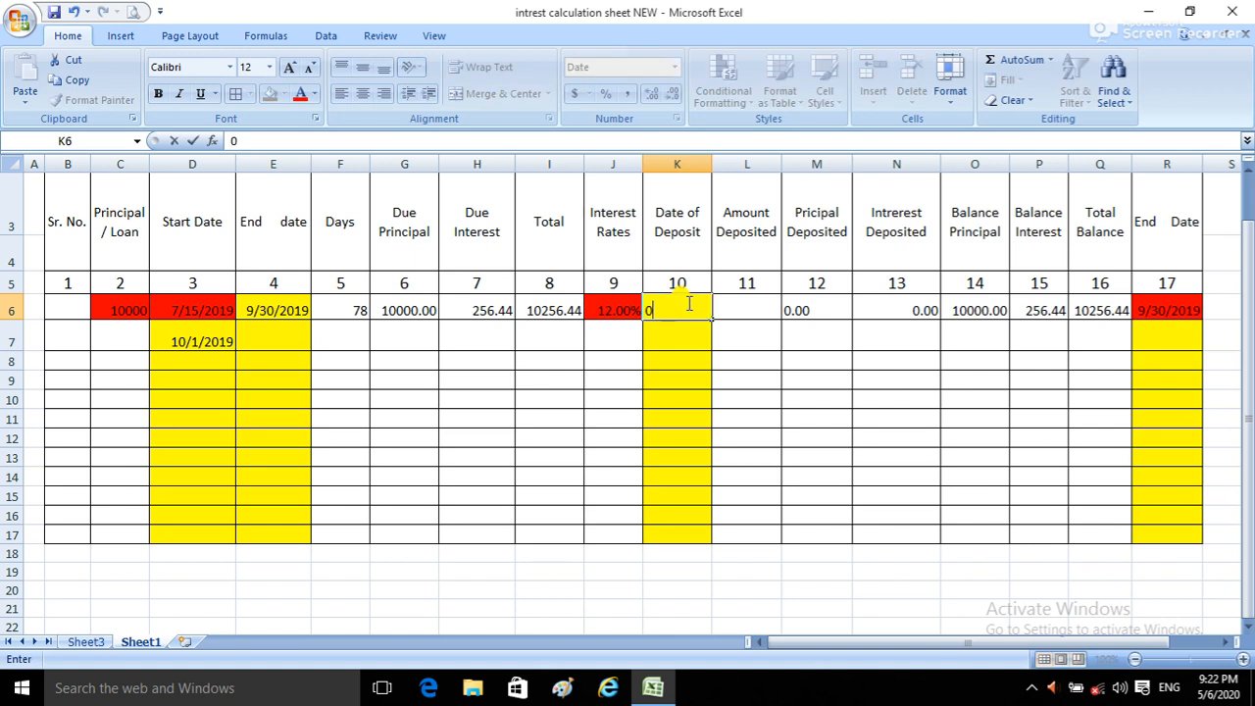
{"action": "type", "text": "8/10/2019"}
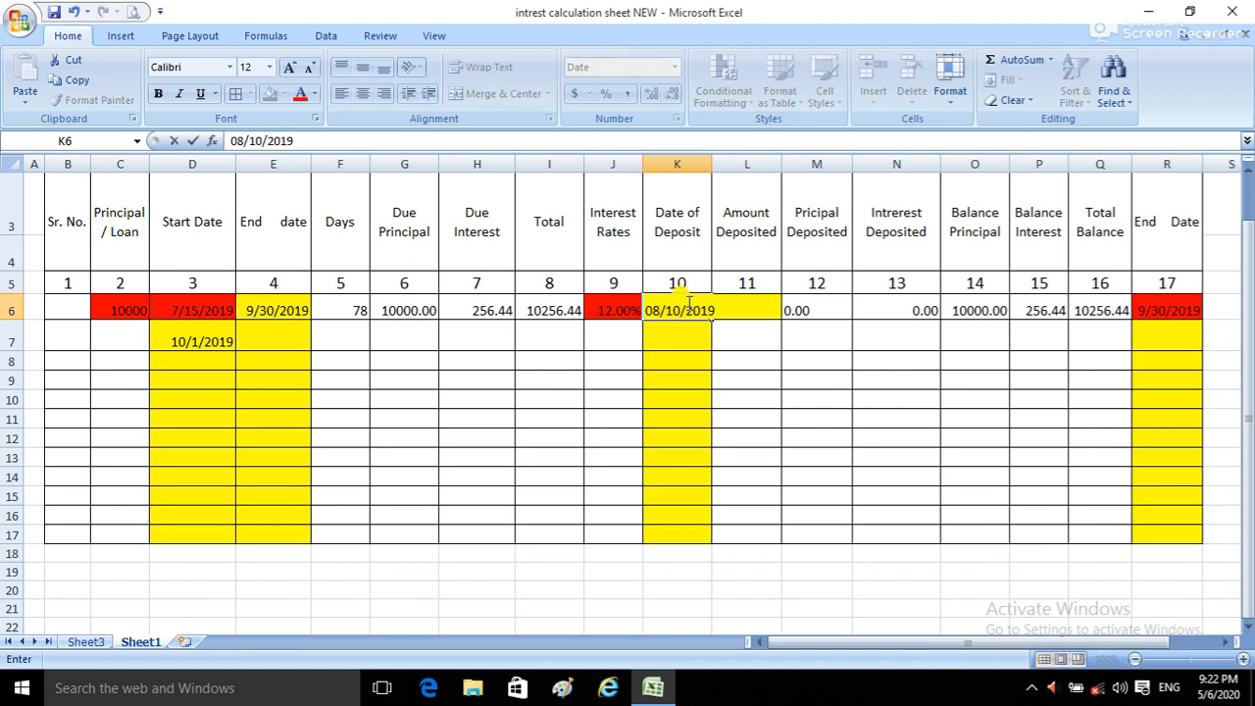
{"action": "key", "text": "Return"}
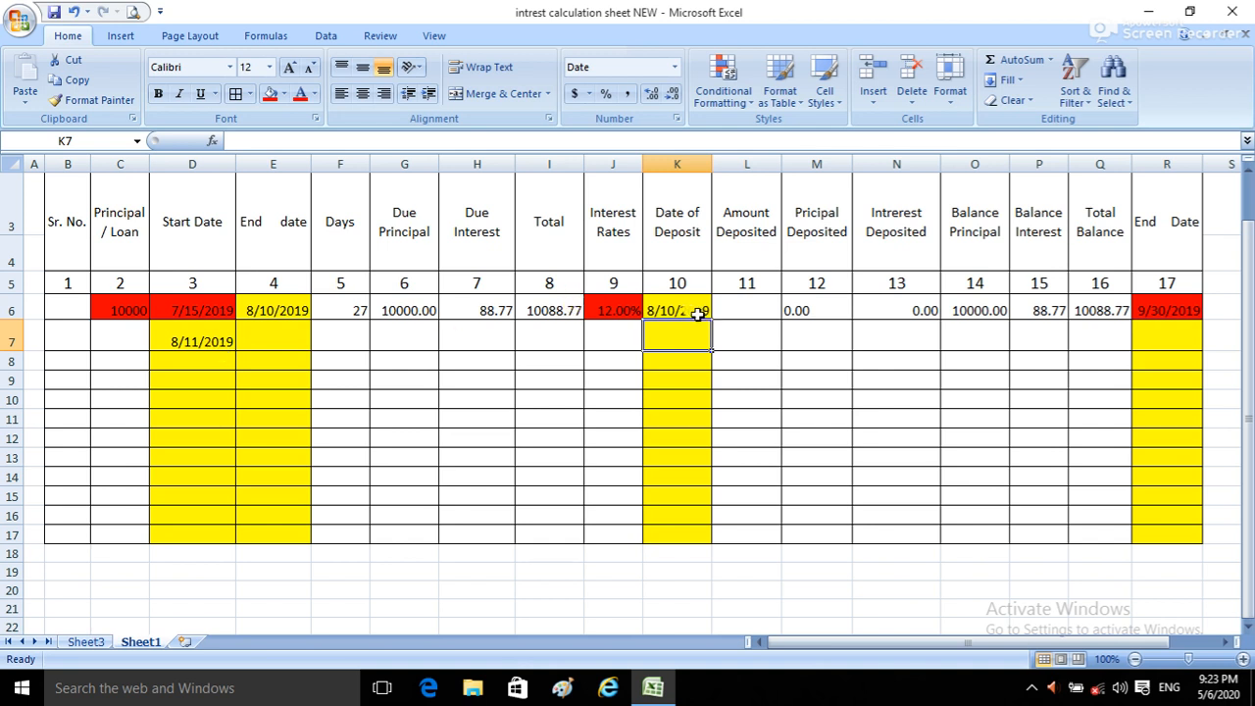
Step: Copy the first row's End date formula from E6 into E7
{"action": "left_click", "coordinate": [263, 332]}
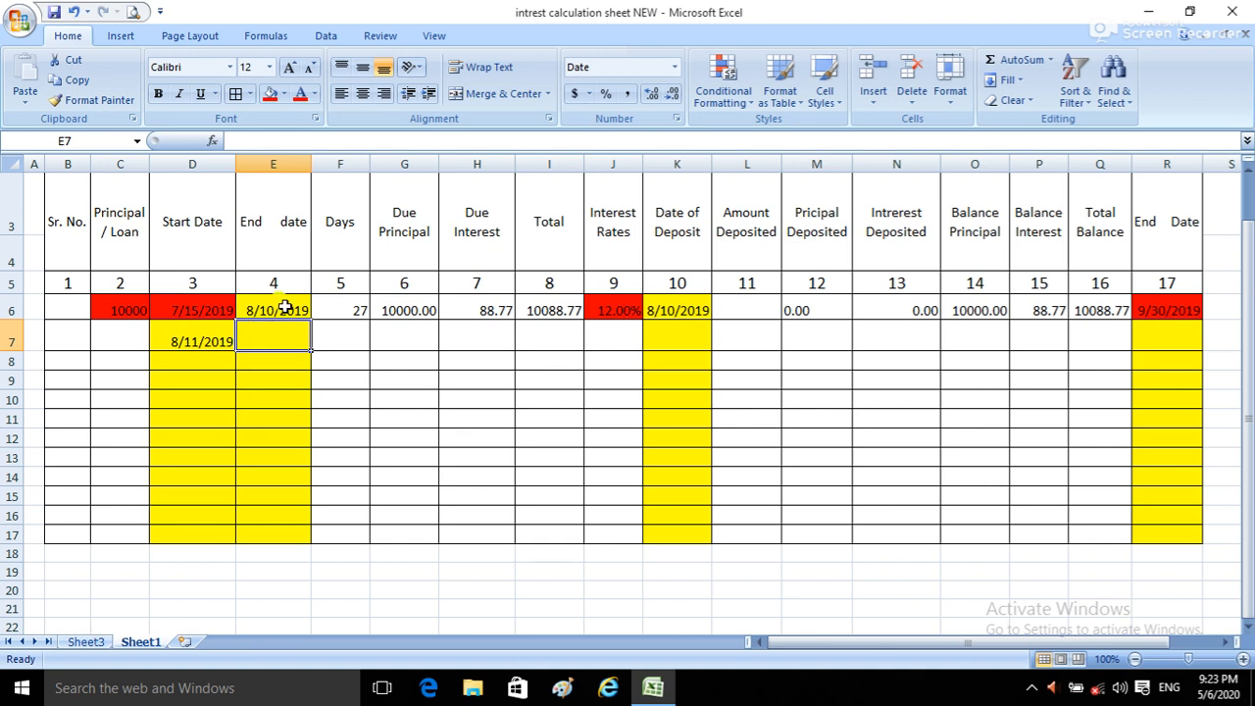
{"action": "left_click", "coordinate": [284, 308]}
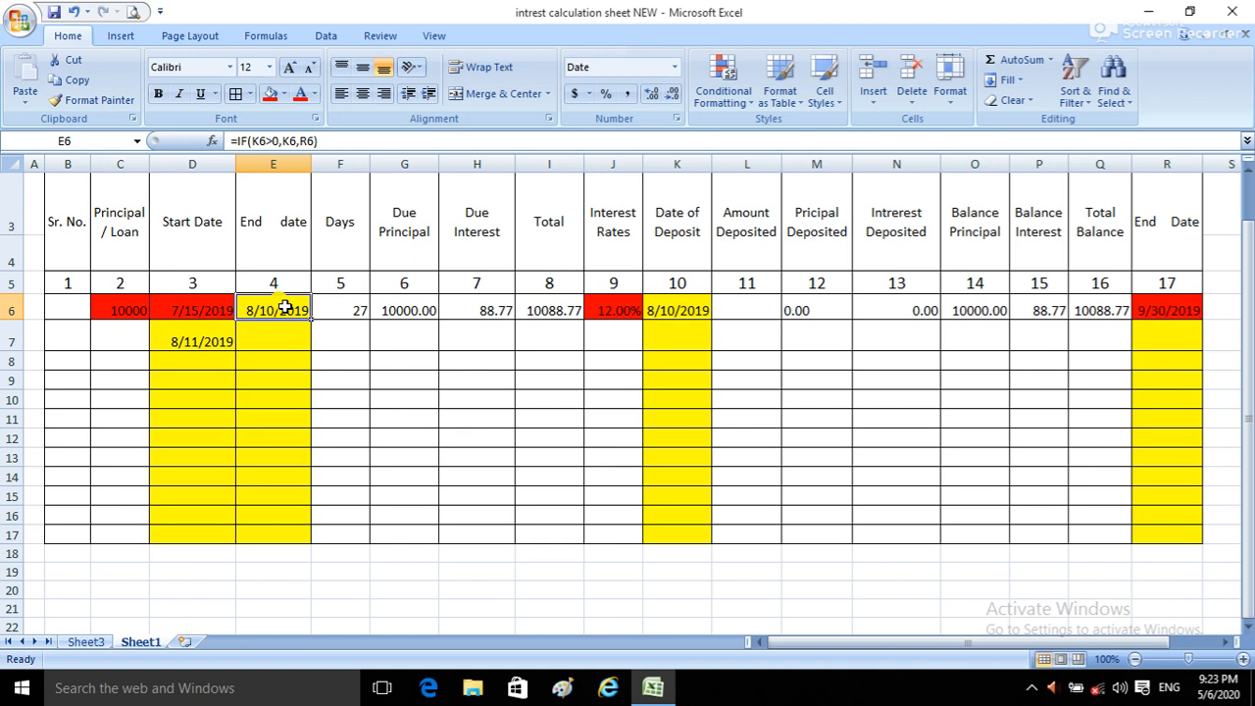
{"action": "key", "text": "ctrl+c"}
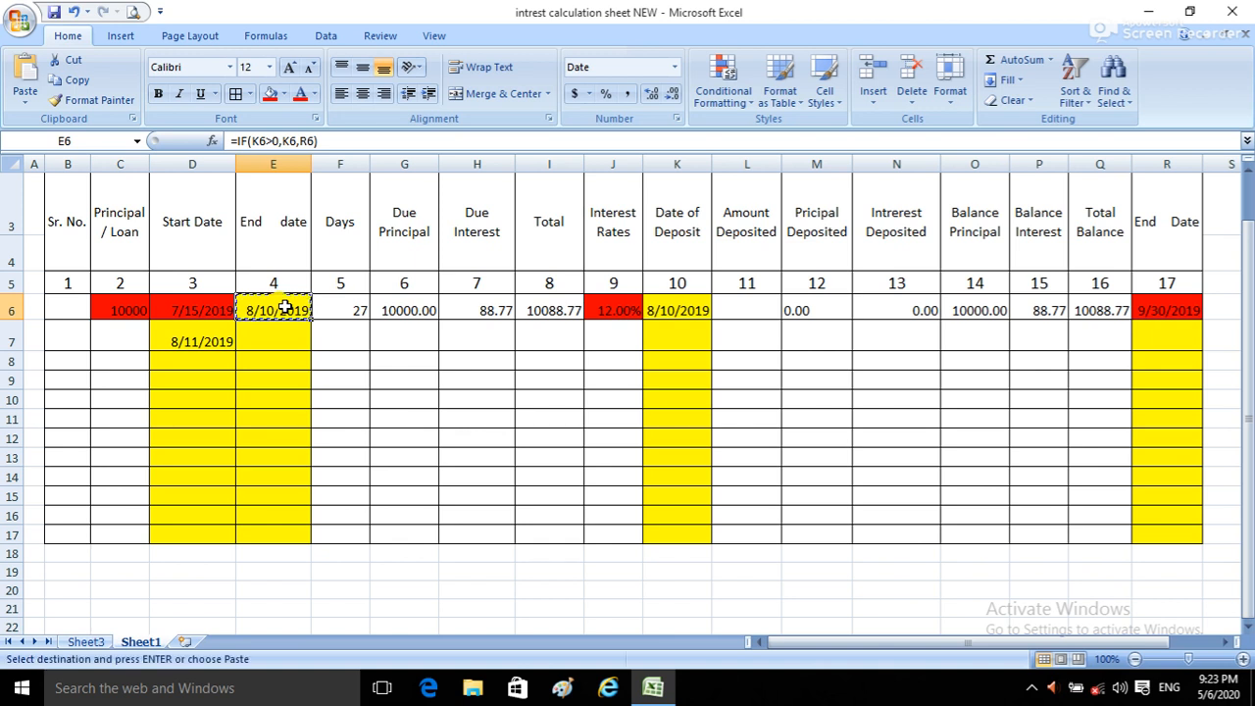
{"action": "left_click", "coordinate": [282, 338]}
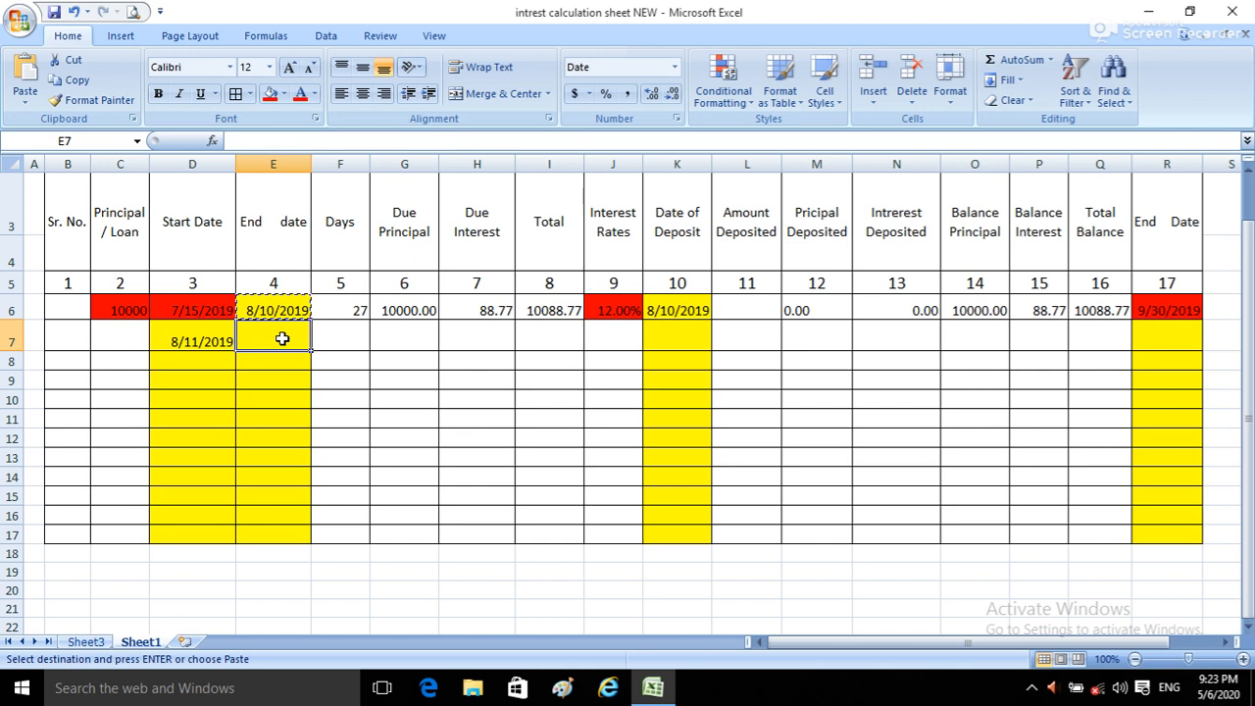
{"action": "key", "text": "ctrl+v"}
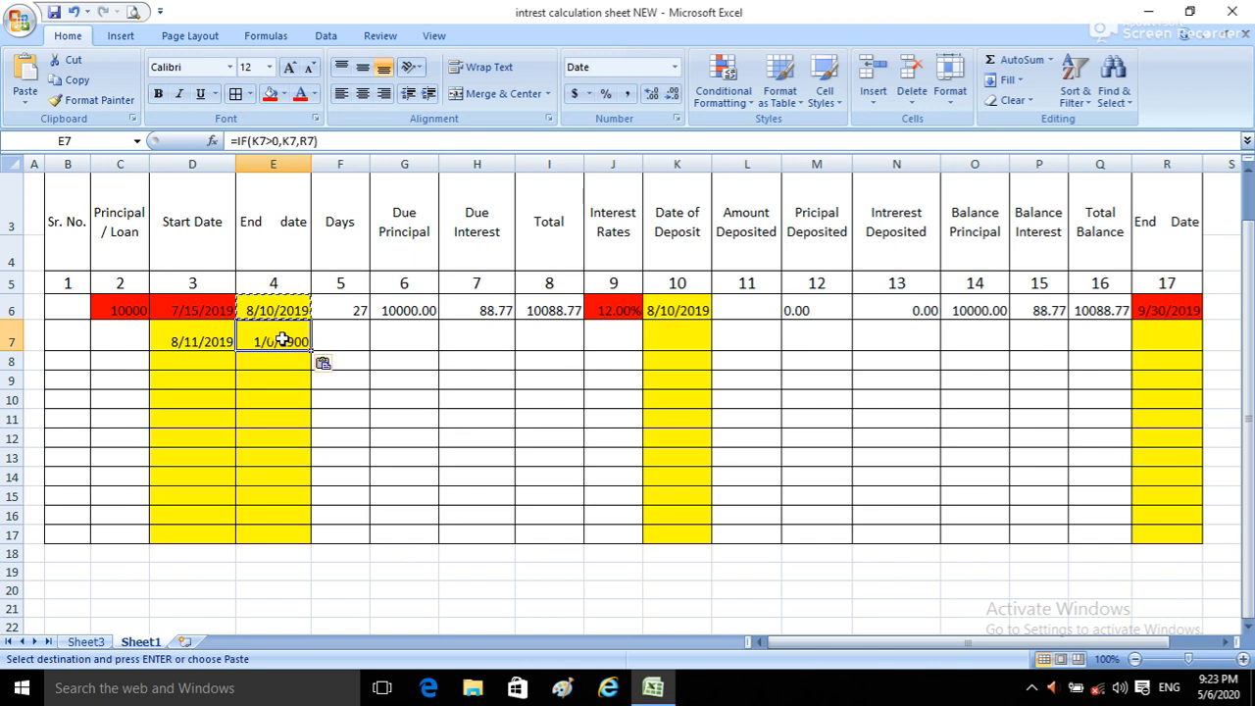
{"action": "left_click", "coordinate": [344, 310]}
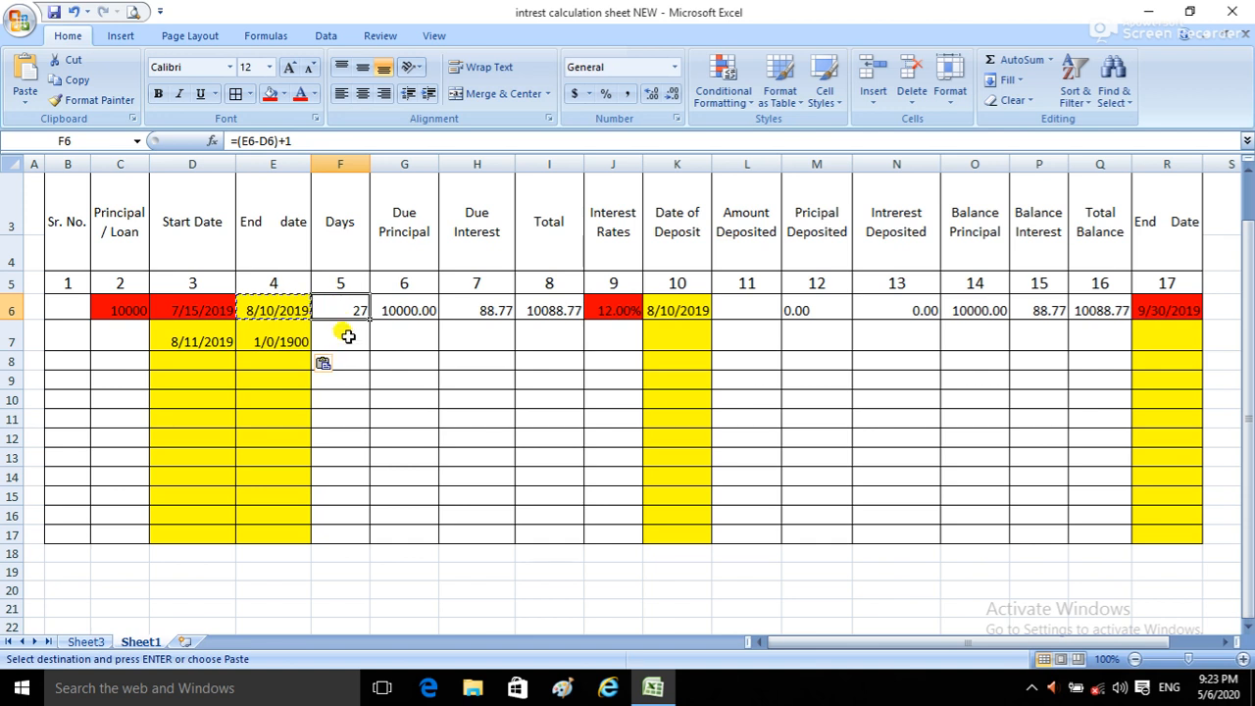
{"action": "left_click", "coordinate": [1160, 316]}
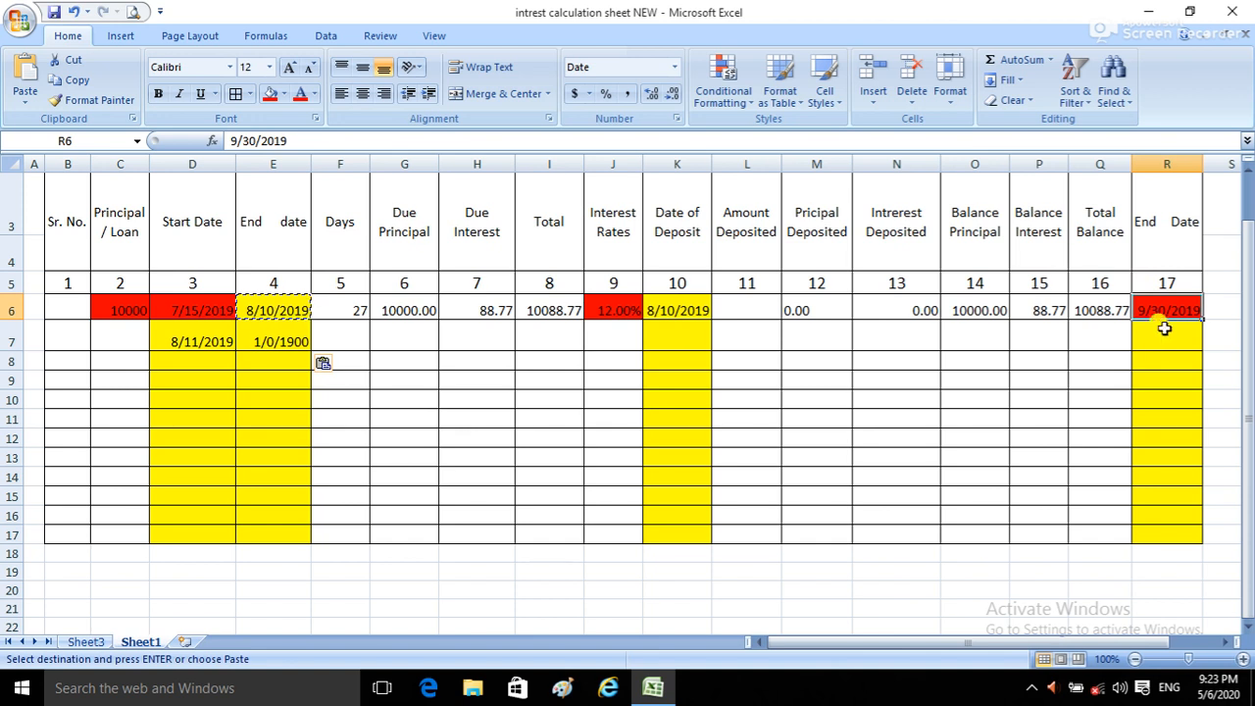
{"action": "left_click", "coordinate": [1167, 331]}
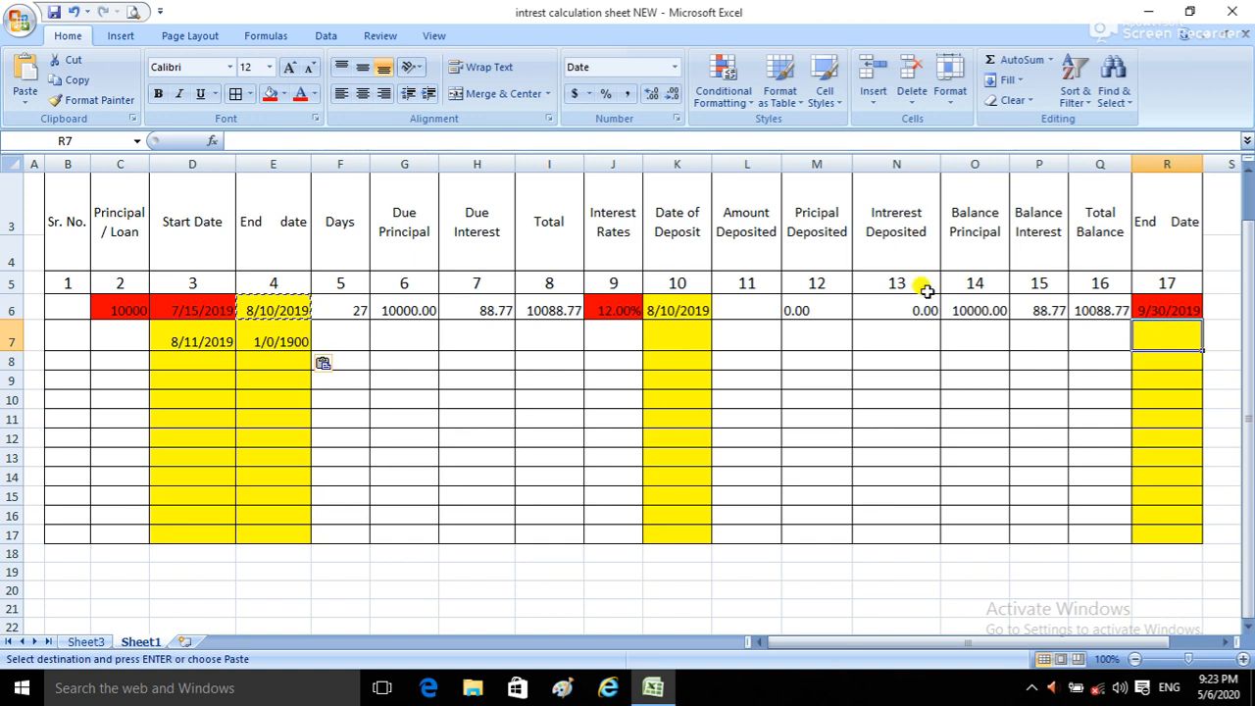
{"action": "left_click", "coordinate": [167, 335]}
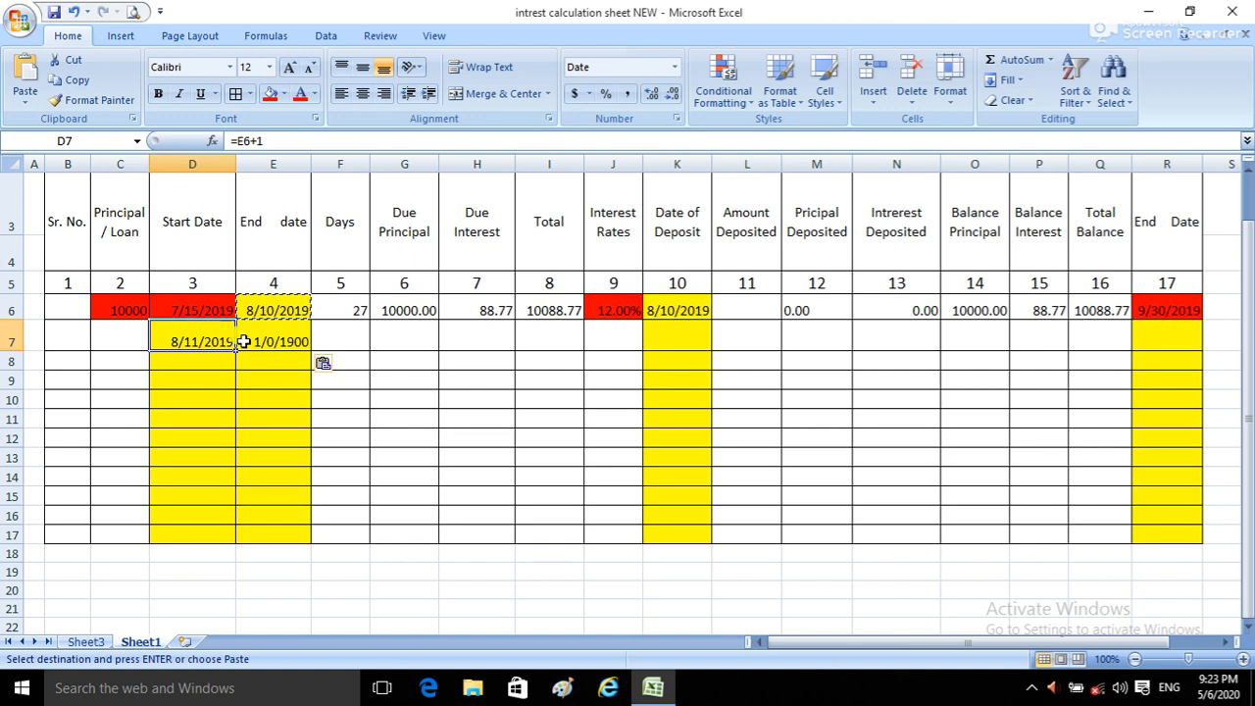
{"action": "left_click", "coordinate": [1175, 339]}
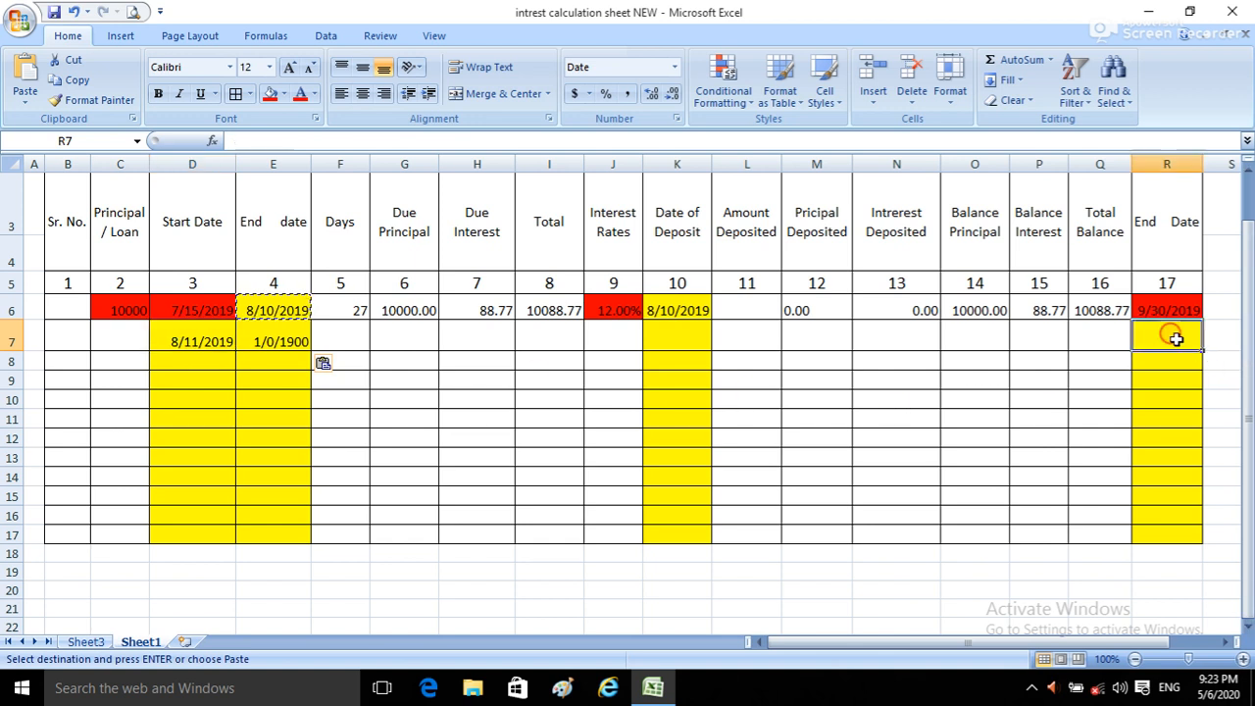
{"action": "left_click", "coordinate": [188, 308]}
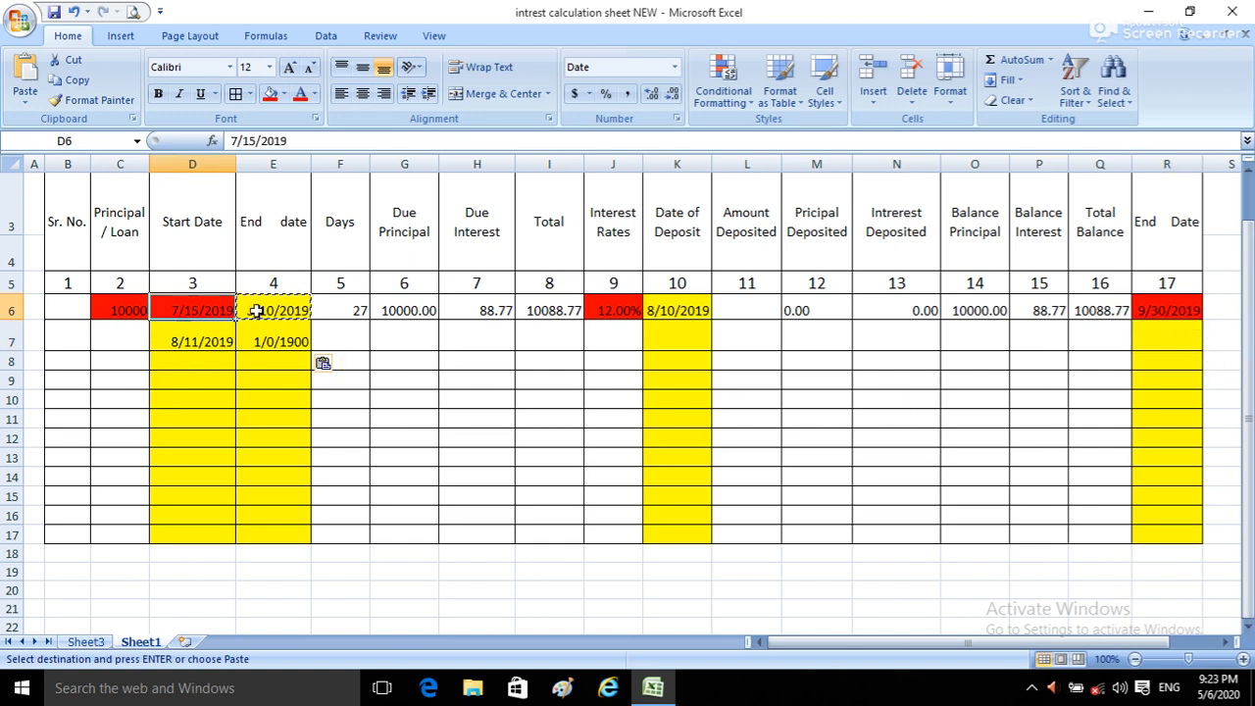
{"action": "left_click", "coordinate": [1178, 312]}
Step: Begin an IF formula in the second row's End Date cell, R7, with K6>0 as the logical test
{"action": "left_click", "coordinate": [1162, 336]}
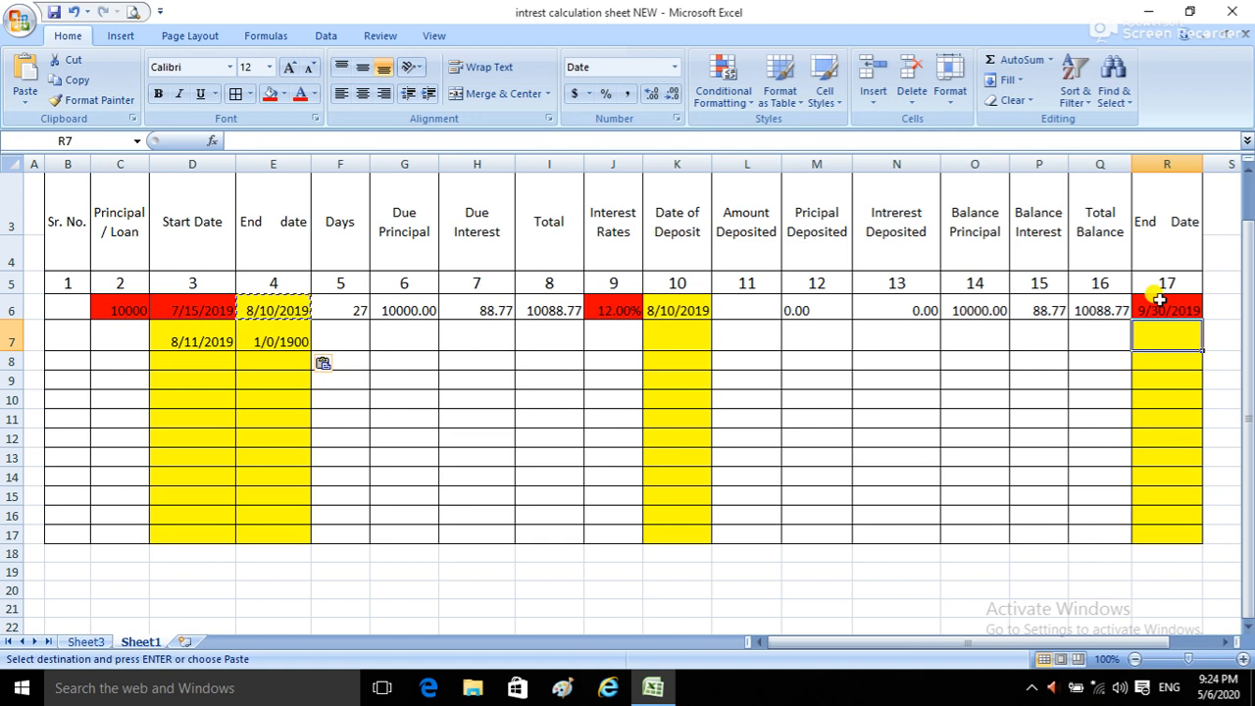
{"action": "type", "text": "=if"}
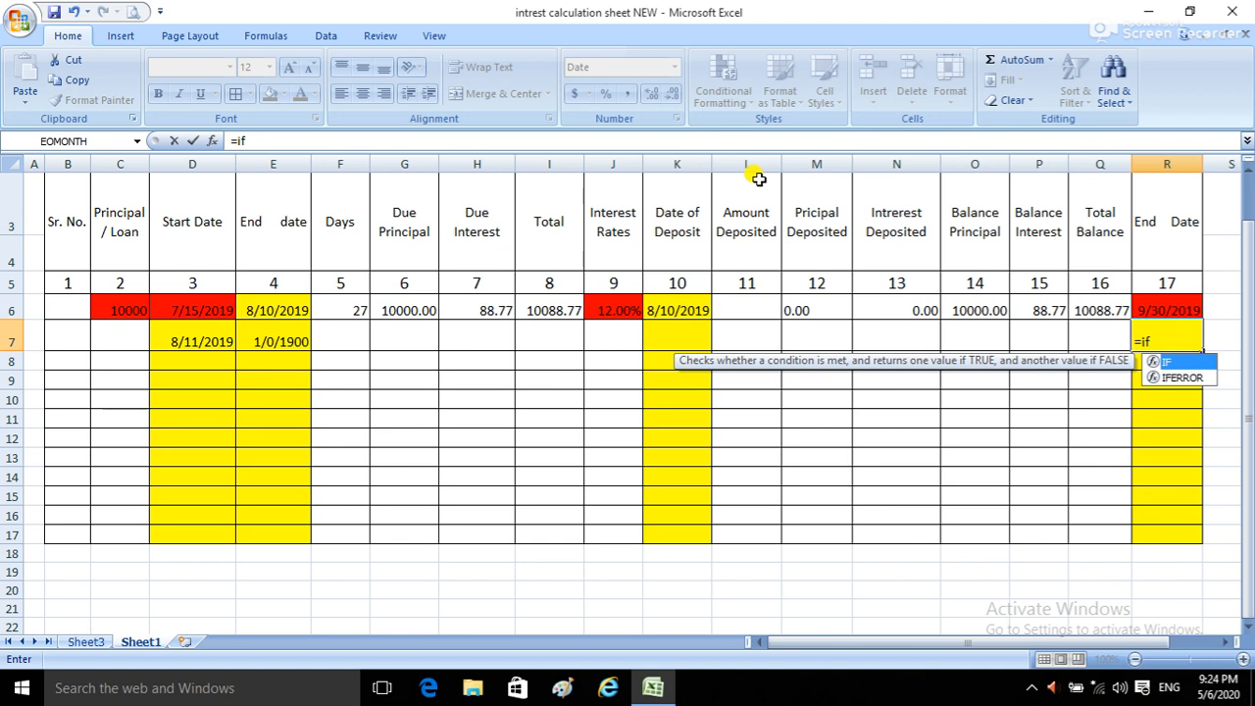
{"action": "left_click", "coordinate": [680, 310]}
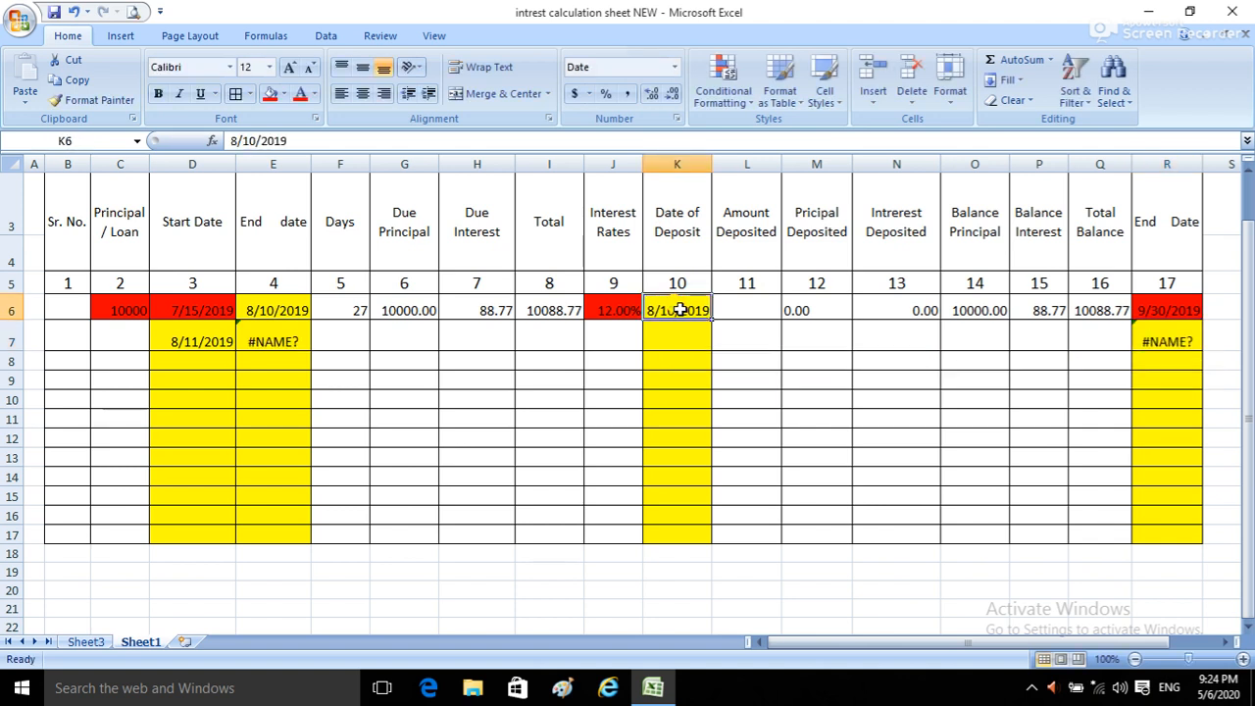
{"action": "left_click", "coordinate": [1192, 340]}
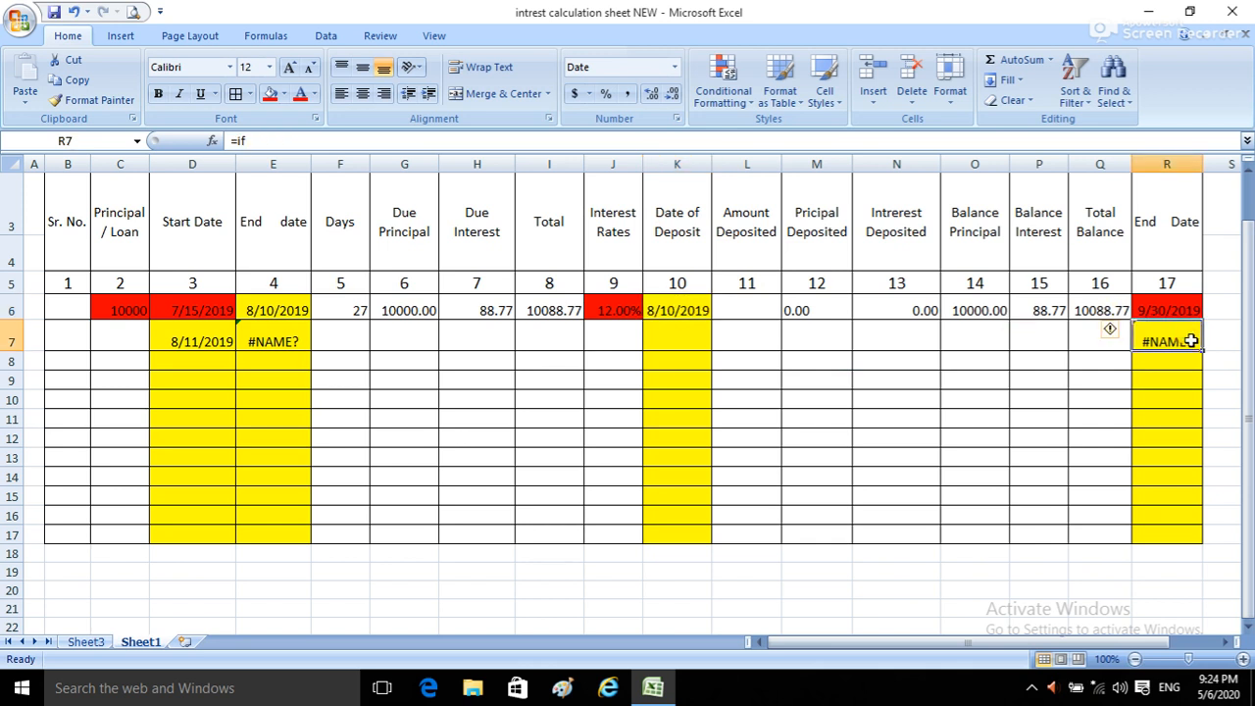
{"action": "double_click", "coordinate": [1192, 340]}
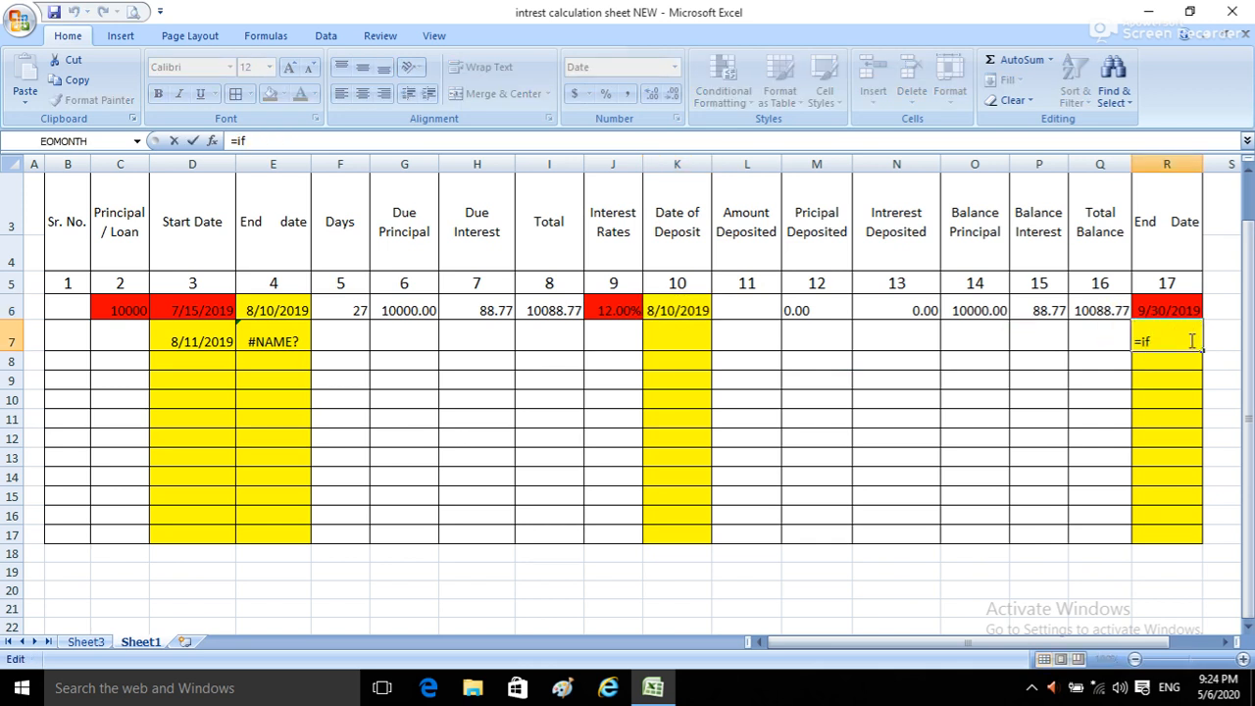
{"action": "type", "text": "("}
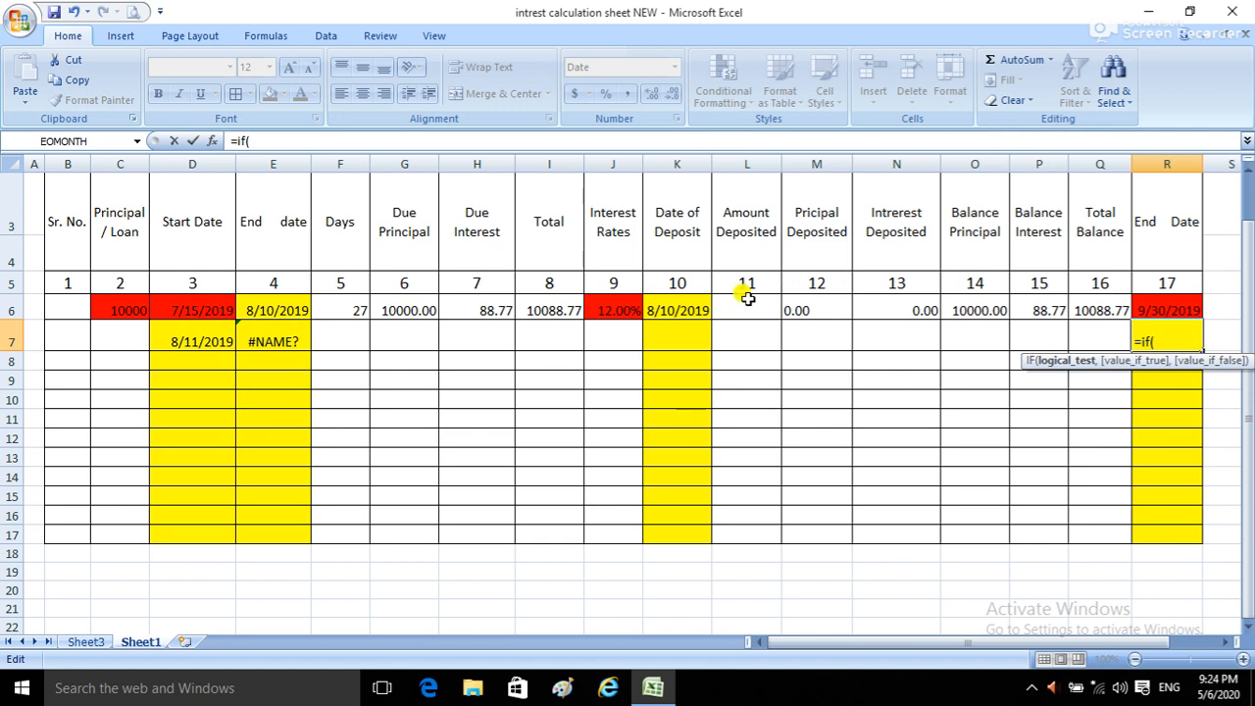
{"action": "left_click", "coordinate": [679, 310]}
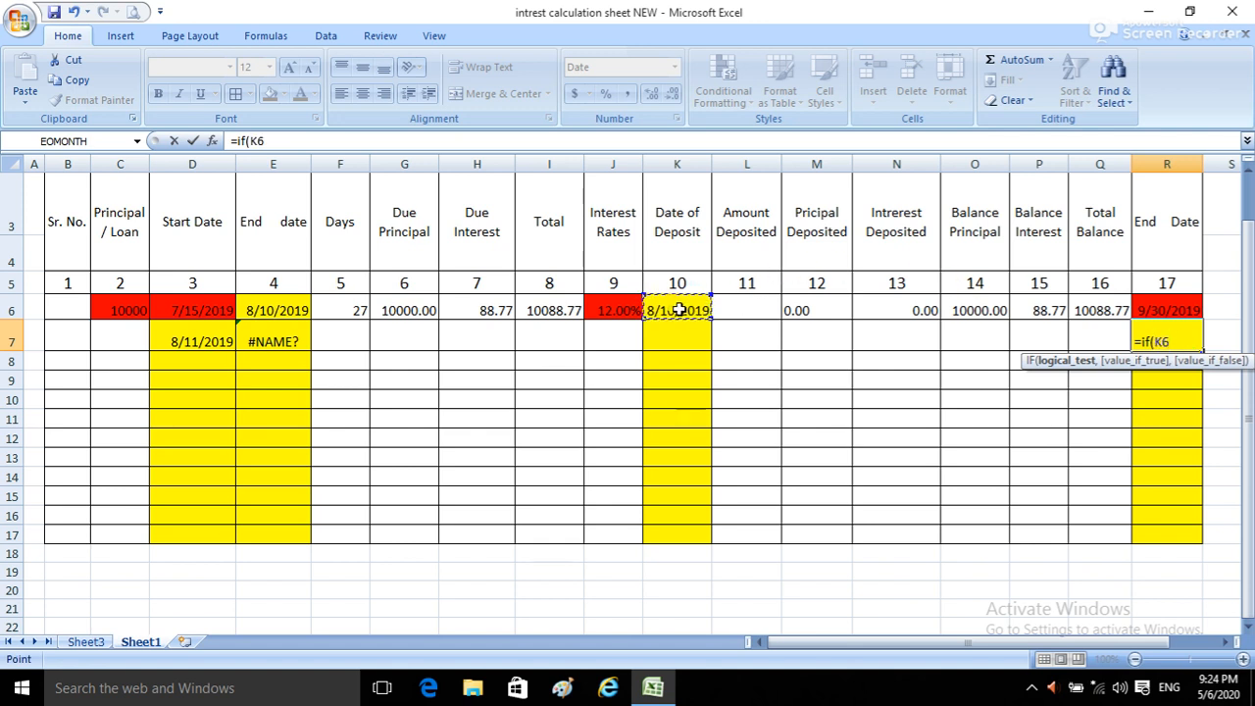
{"action": "type", "text": ">0"}
{"action": "type", "text": ","}
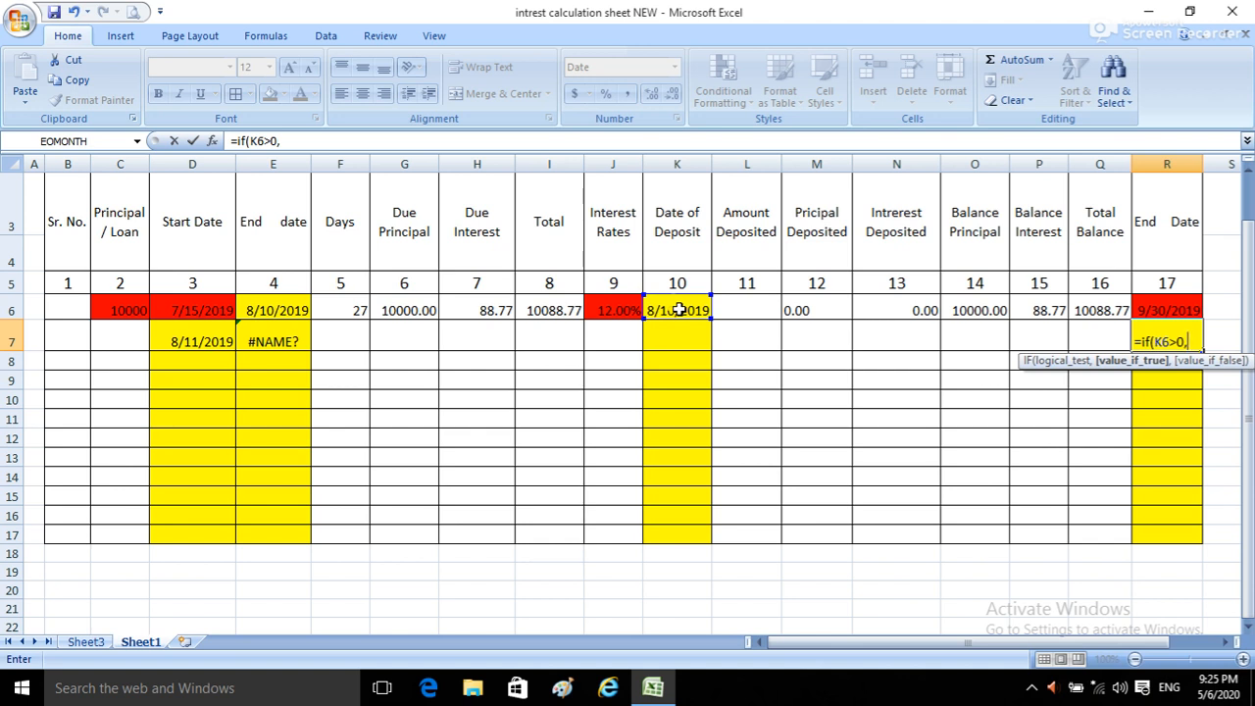
Step: Set R6 as the value-if-true argument of the IF formula in R7
{"action": "left_click", "coordinate": [1168, 308]}
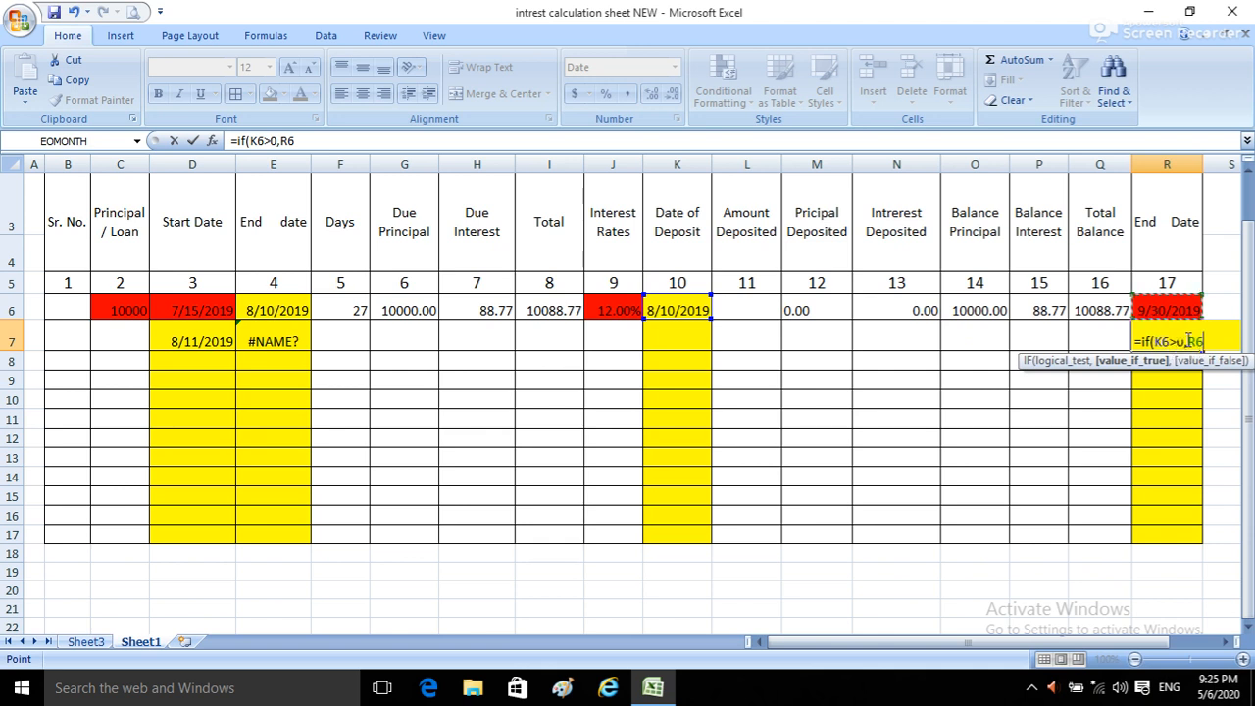
{"action": "left_click", "coordinate": [1184, 309]}
{"action": "type", "text": ","}
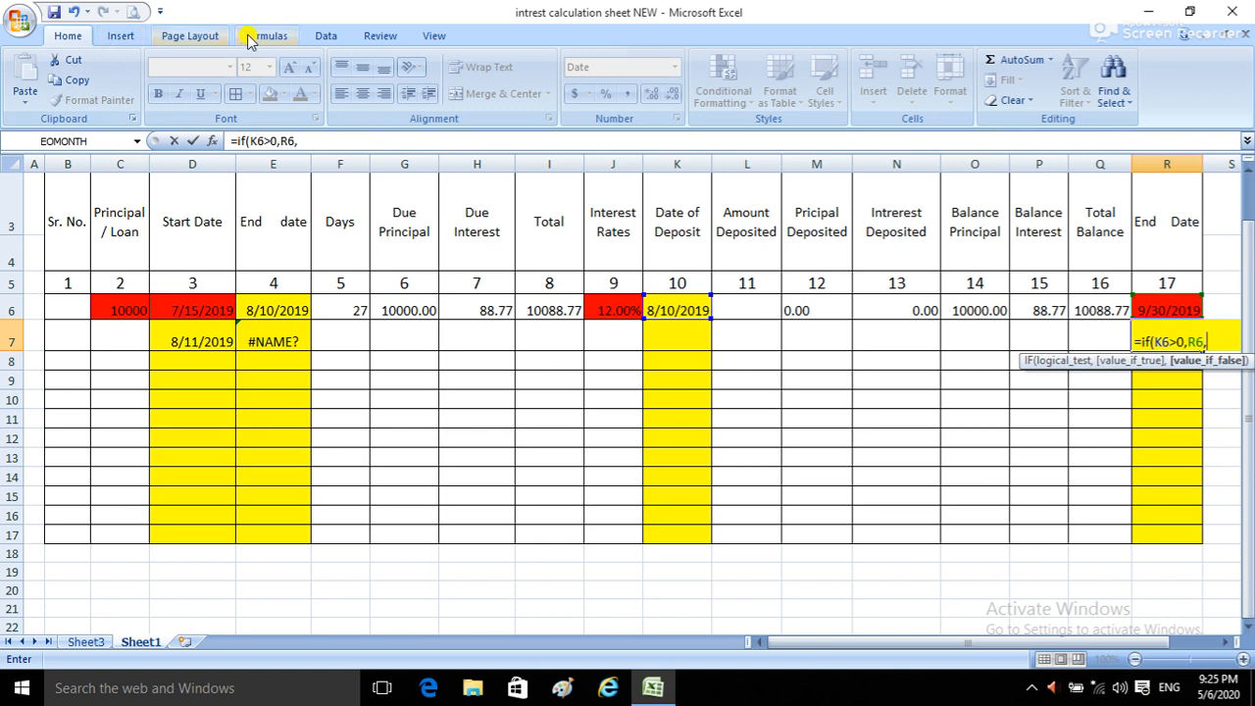
Step: Complete the IF formula in R7 with EOMONTH(R6,3) as the value if false, accepting the proposed closing-bracket correction
{"action": "left_click", "coordinate": [280, 36]}
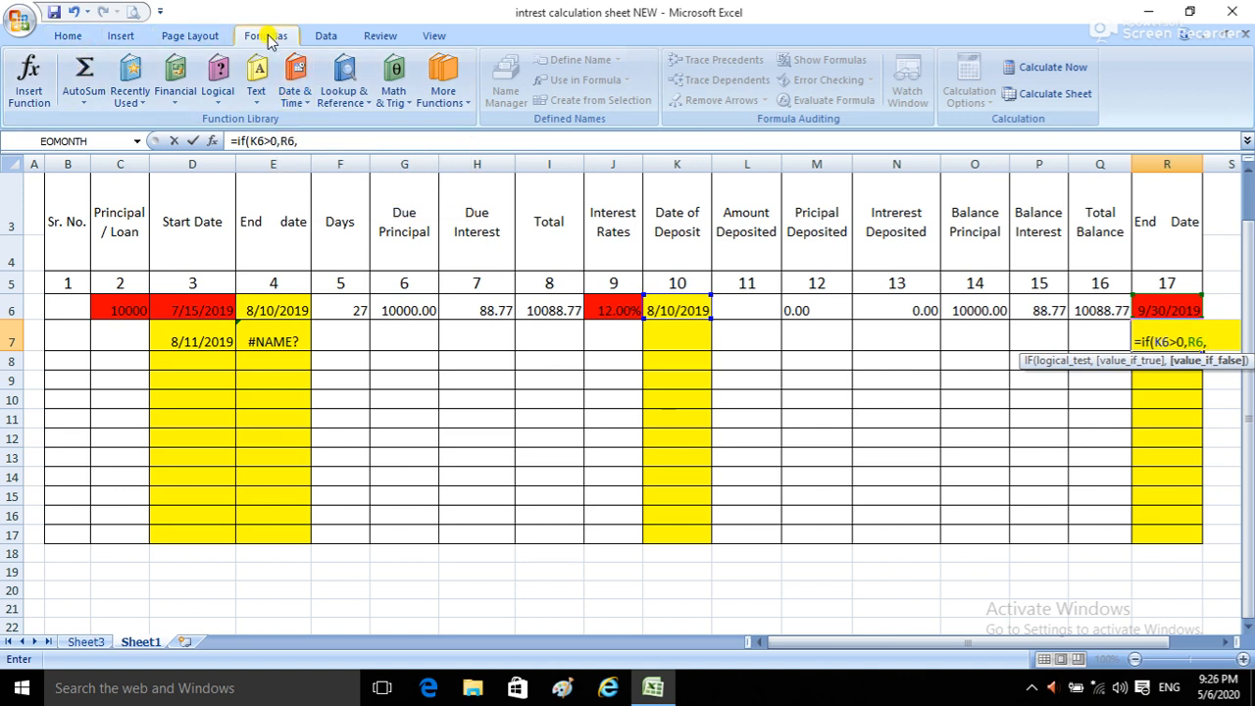
{"action": "left_click", "coordinate": [305, 106]}
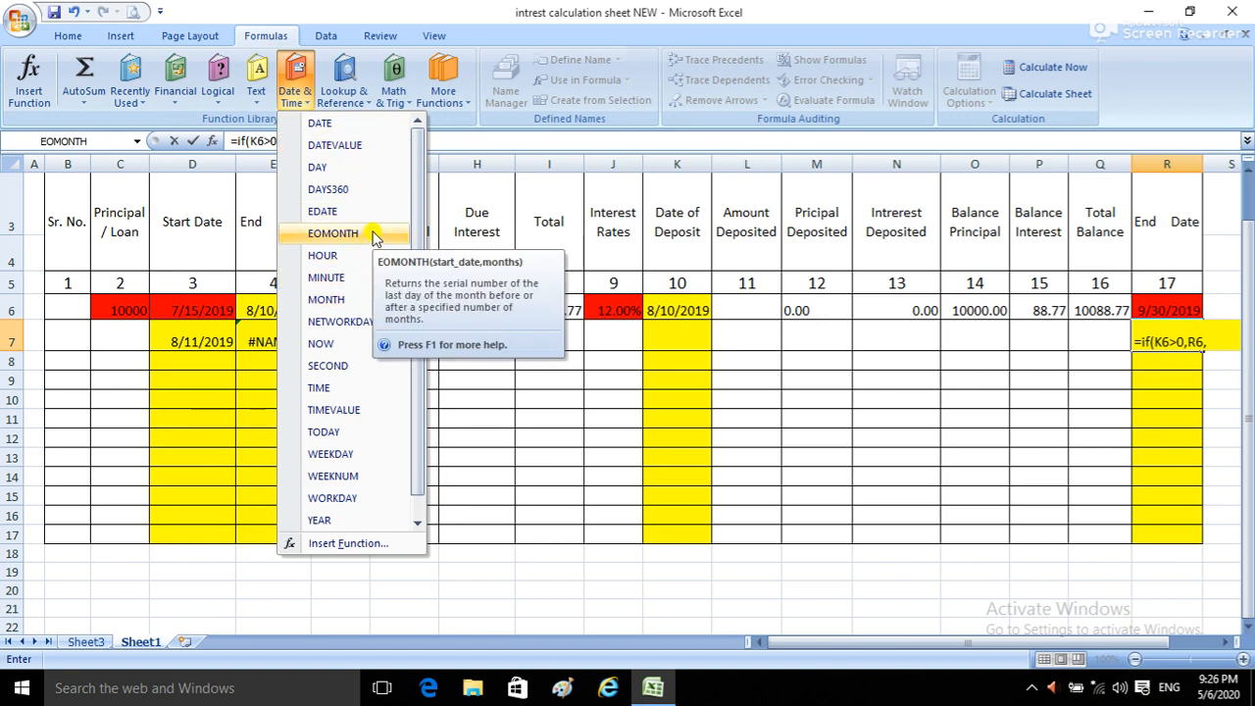
{"action": "left_click", "coordinate": [347, 234]}
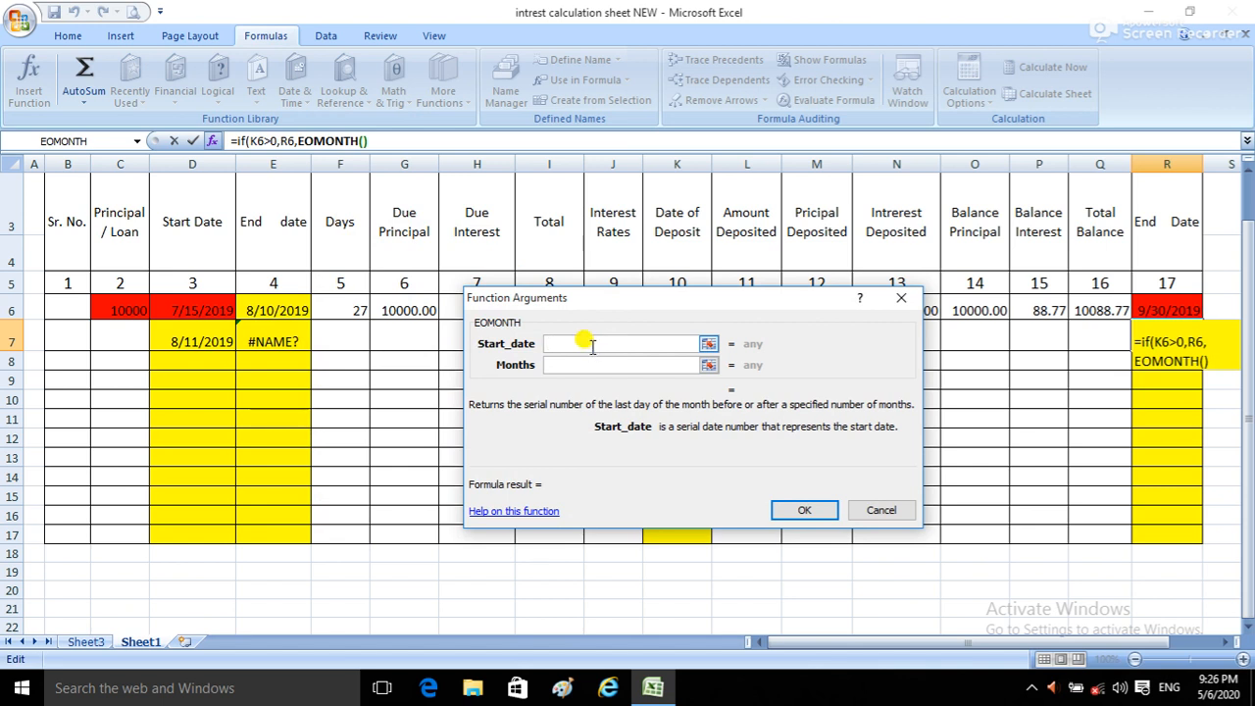
{"action": "left_click", "coordinate": [1181, 306]}
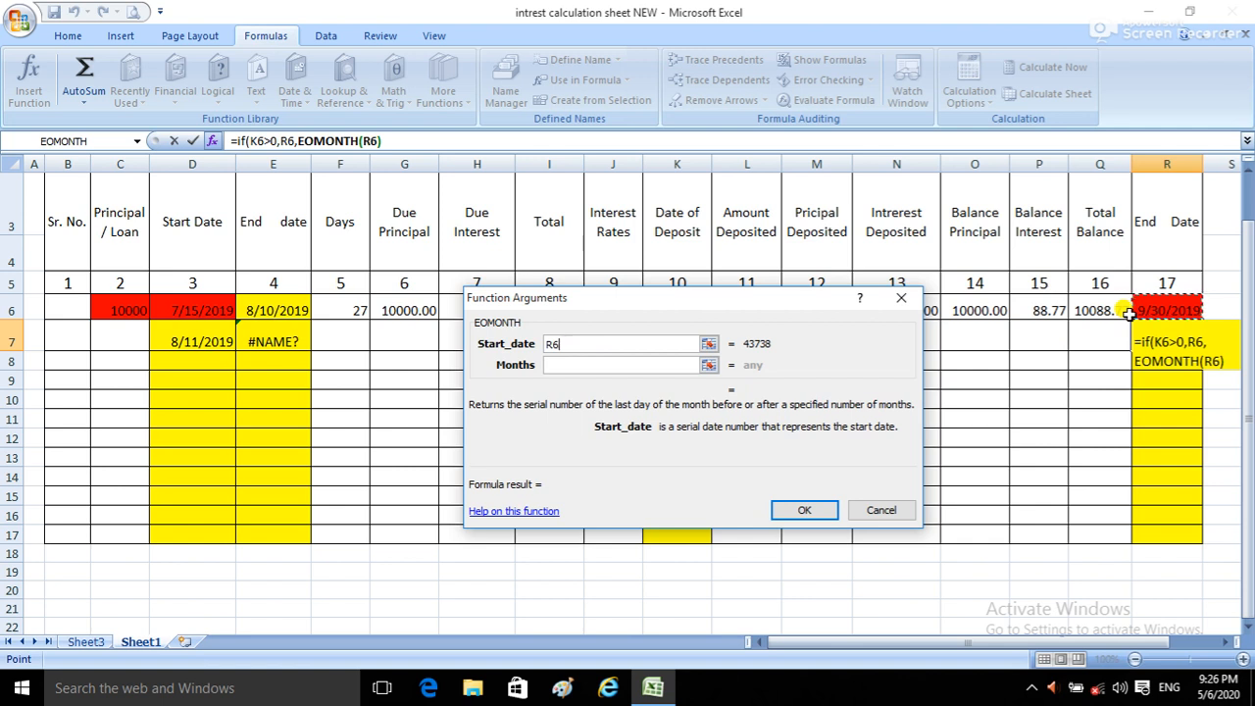
{"action": "left_click", "coordinate": [582, 363]}
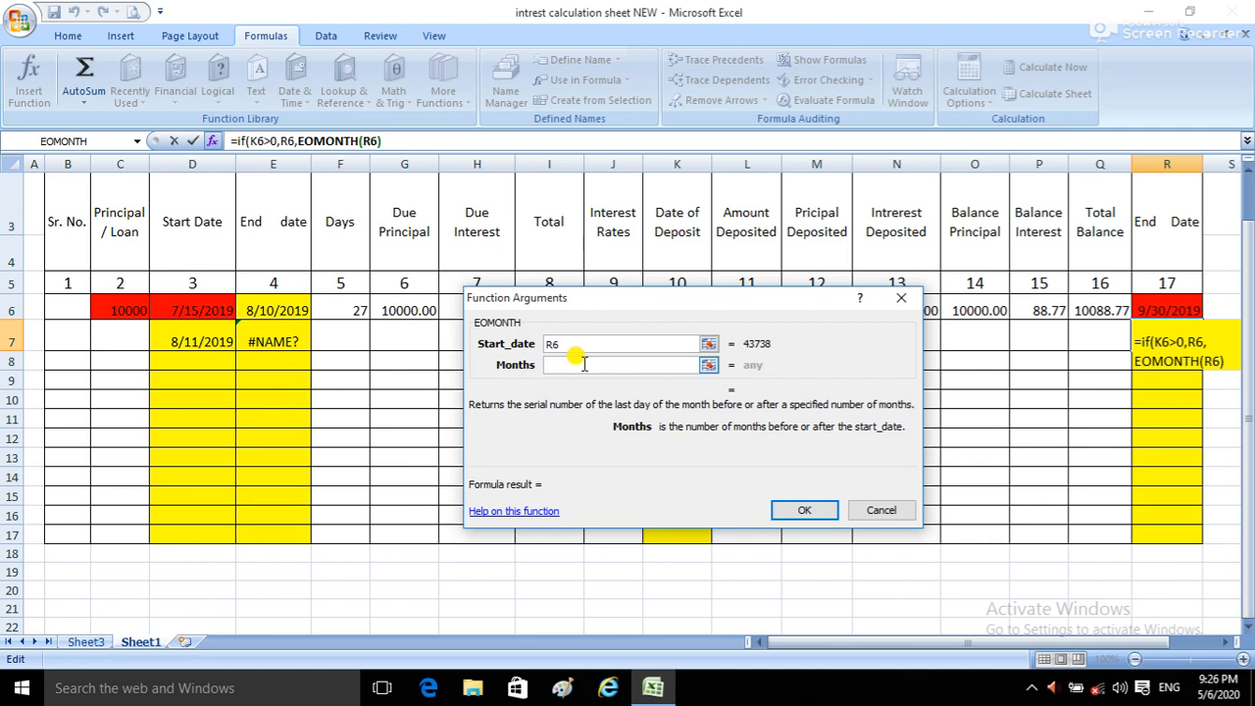
{"action": "type", "text": "3"}
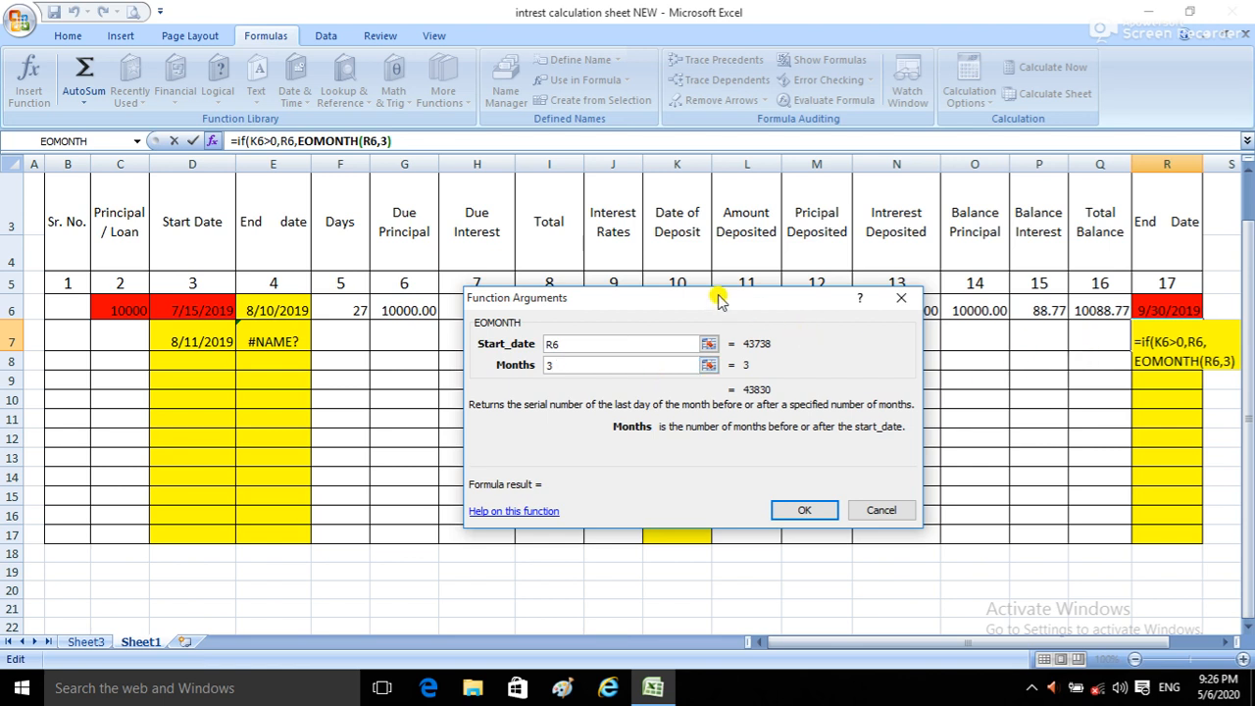
{"action": "left_click", "coordinate": [805, 508]}
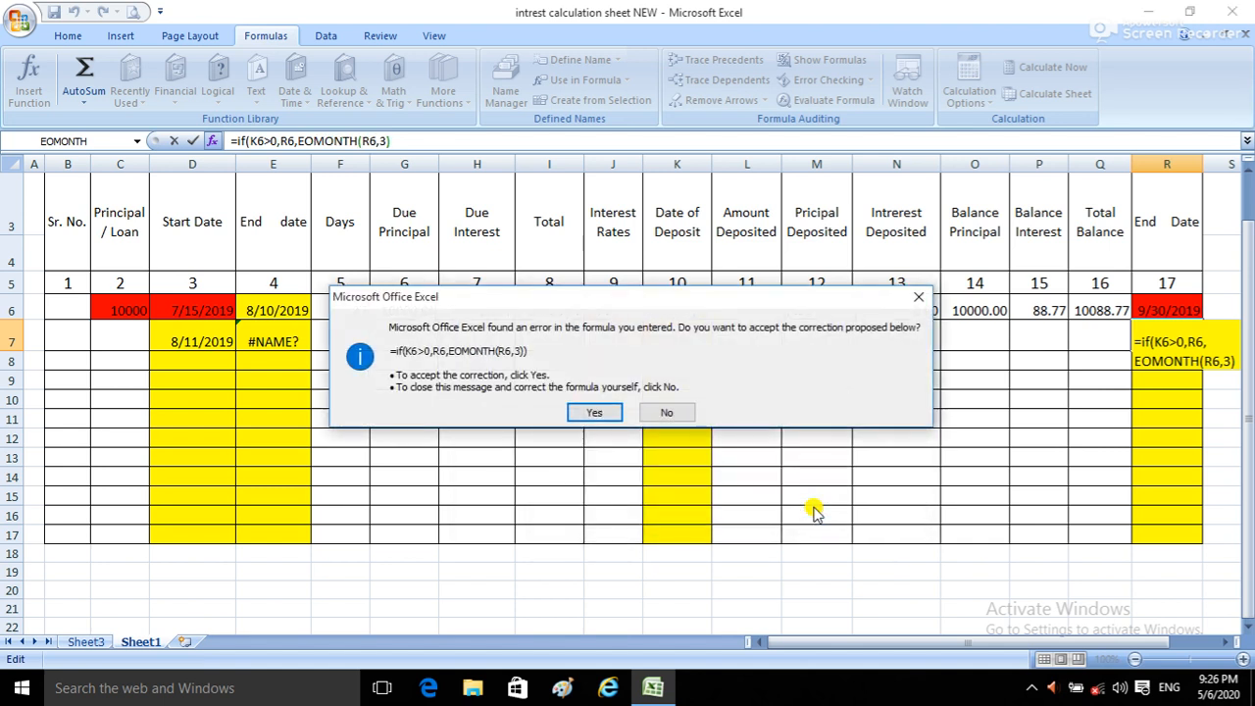
{"action": "left_click", "coordinate": [592, 413]}
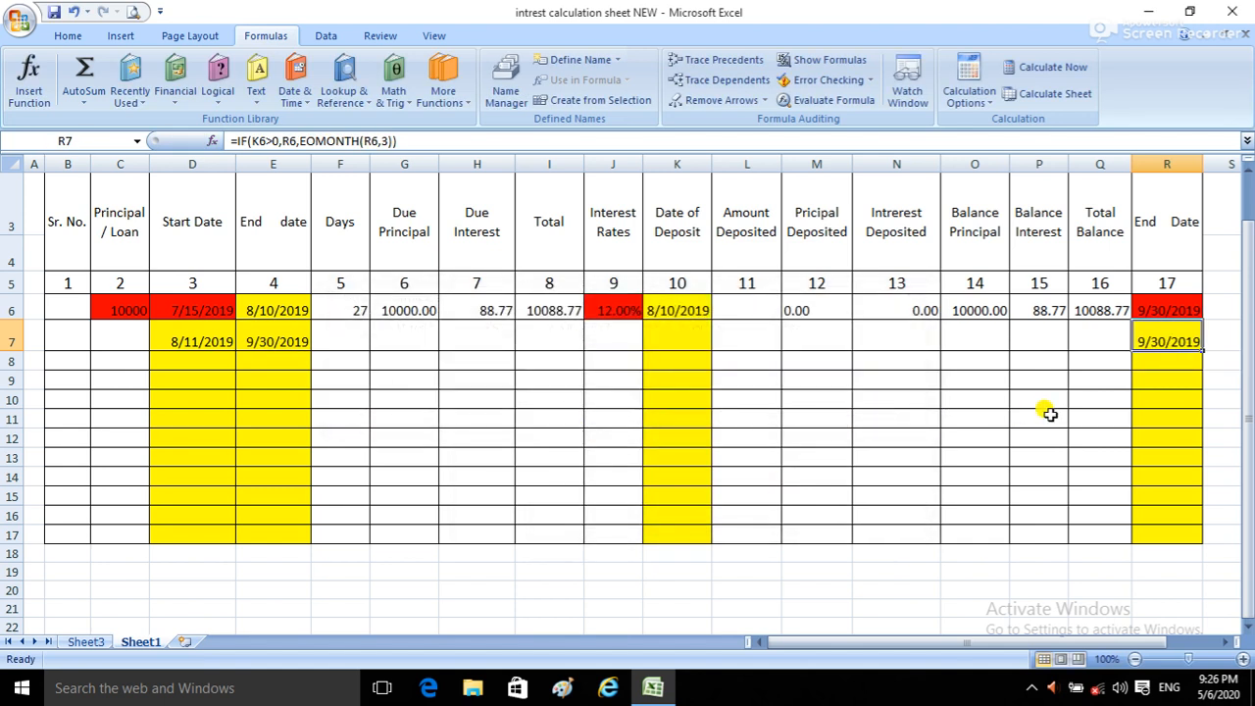
Step: Clear the first row's Date of Deposit in K6 and widen column R to fit its End Date
{"action": "left_click", "coordinate": [679, 313]}
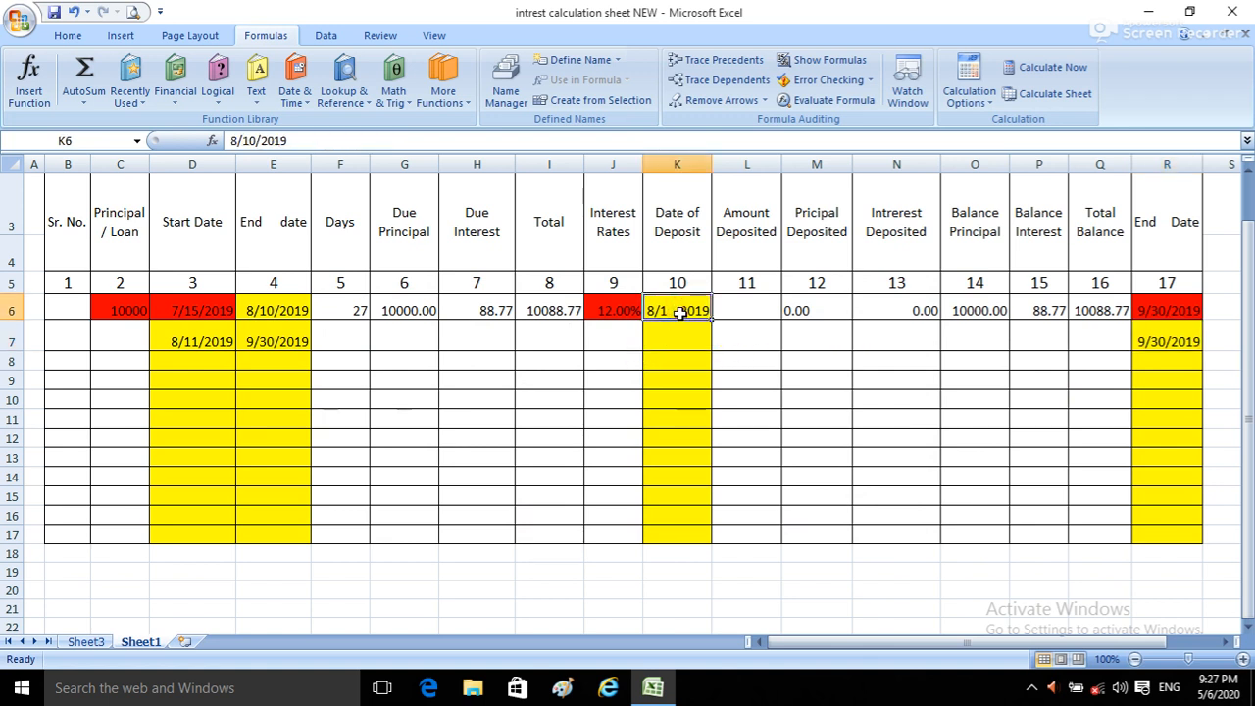
{"action": "left_click", "coordinate": [1166, 312]}
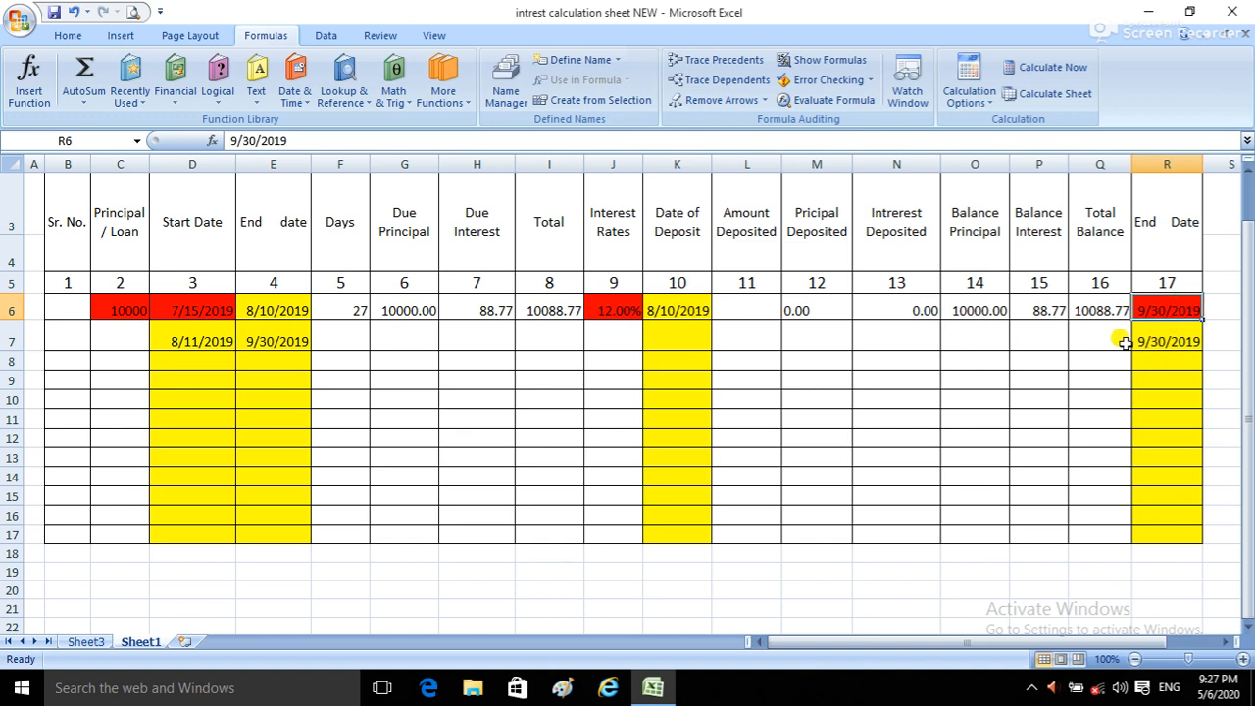
{"action": "left_click", "coordinate": [694, 307]}
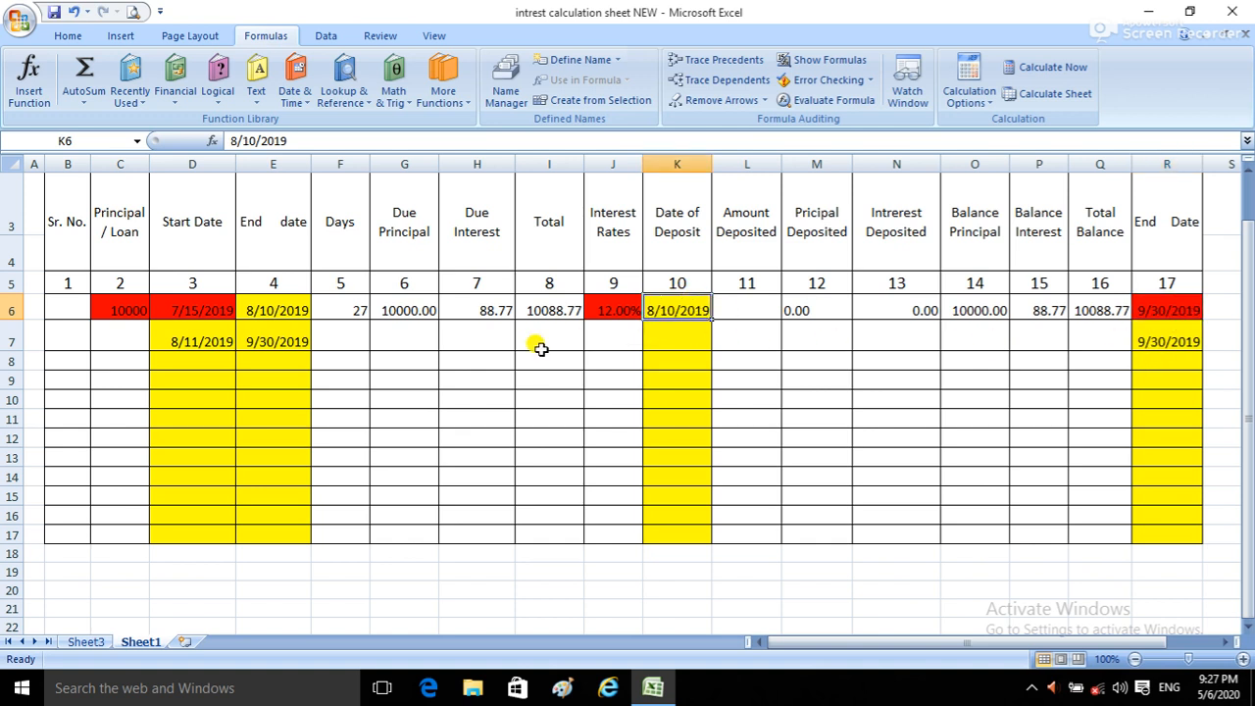
{"action": "key", "text": "BackSpace"}
{"action": "key", "text": "Return"}
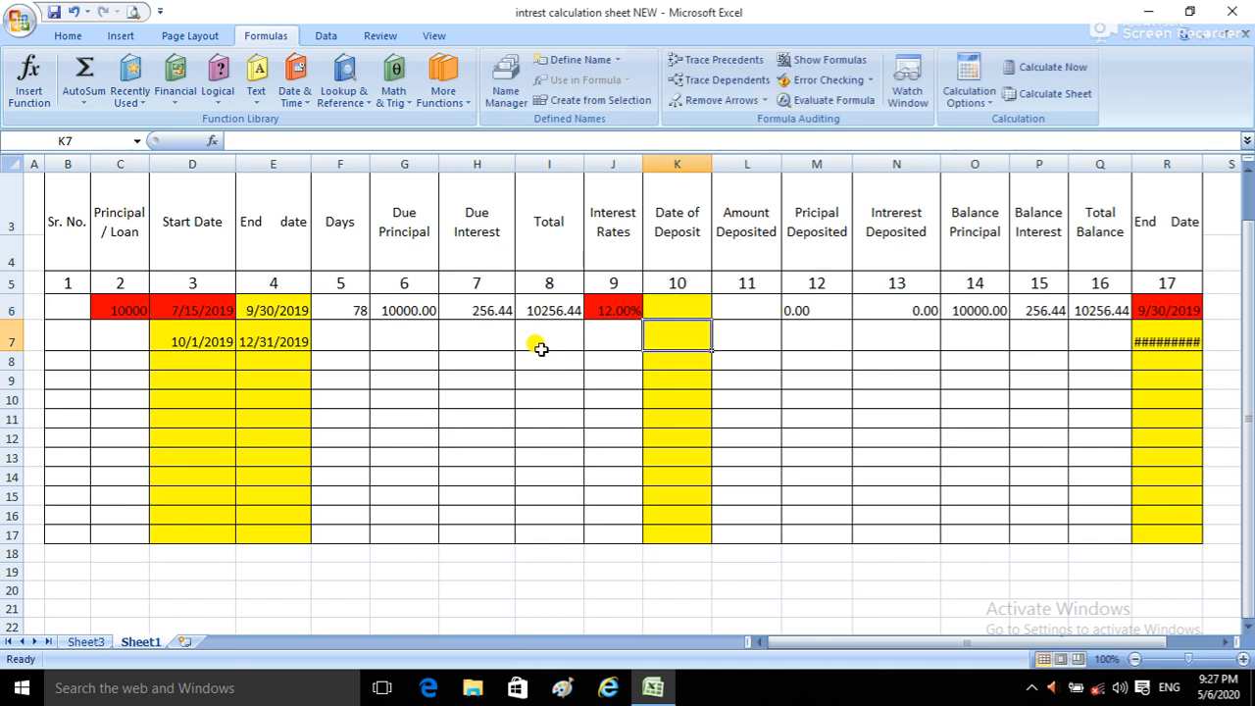
{"action": "left_click_drag", "start_coordinate": [1205, 165], "coordinate": [1213, 165]}
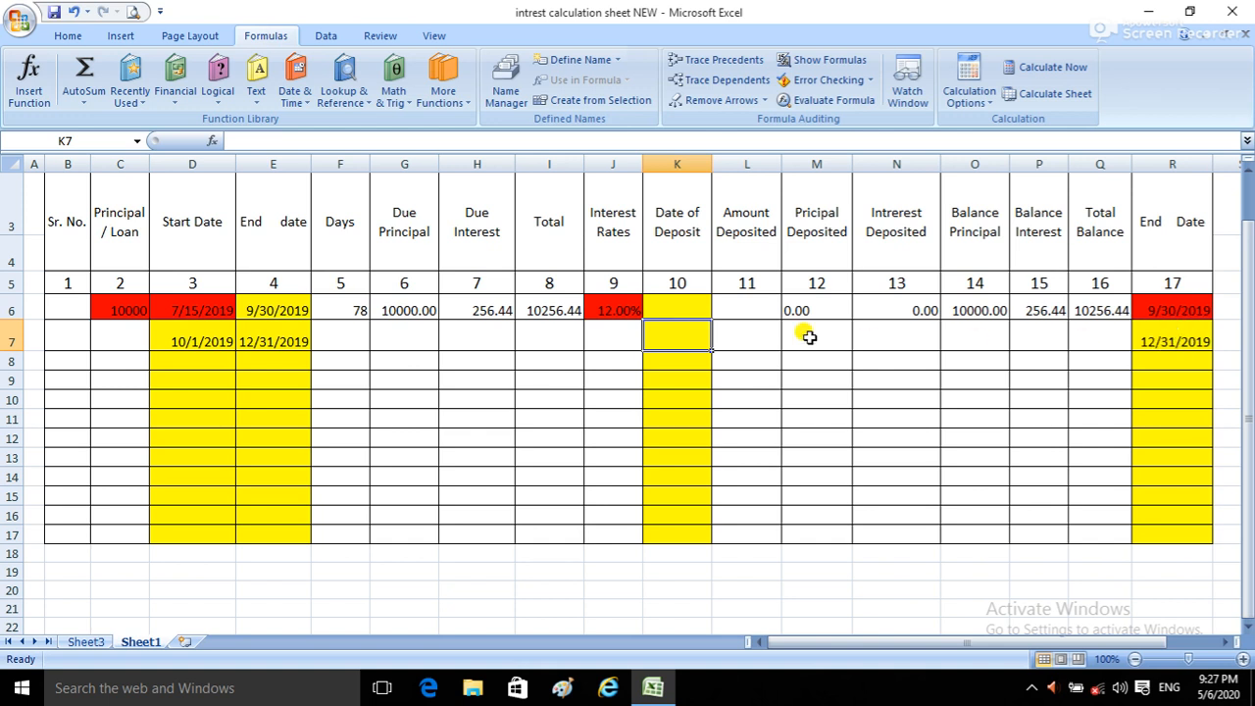
Step: Enter 08/10/2019 as the first row's Date of Deposit in K6 to test the date formulas
{"action": "left_click", "coordinate": [696, 310]}
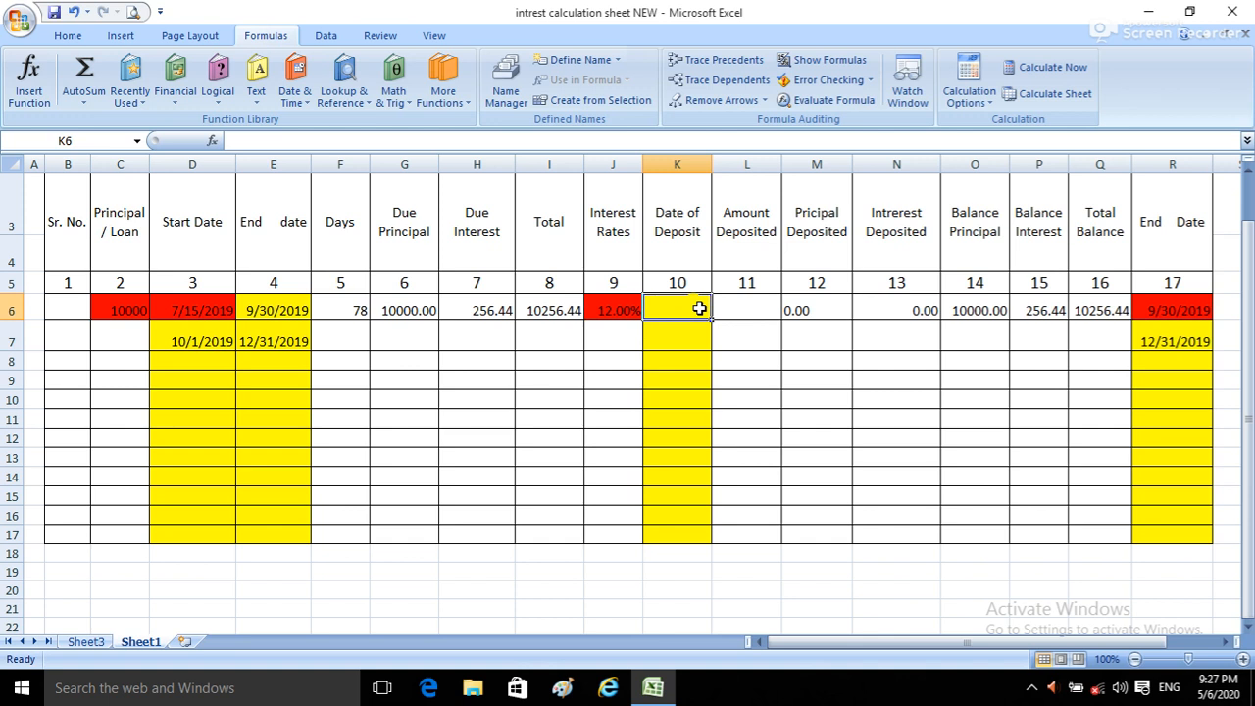
{"action": "type", "text": "10"}
{"action": "key", "text": "BackSpace"}
{"action": "key", "text": "BackSpace"}
{"action": "type", "text": "08"}
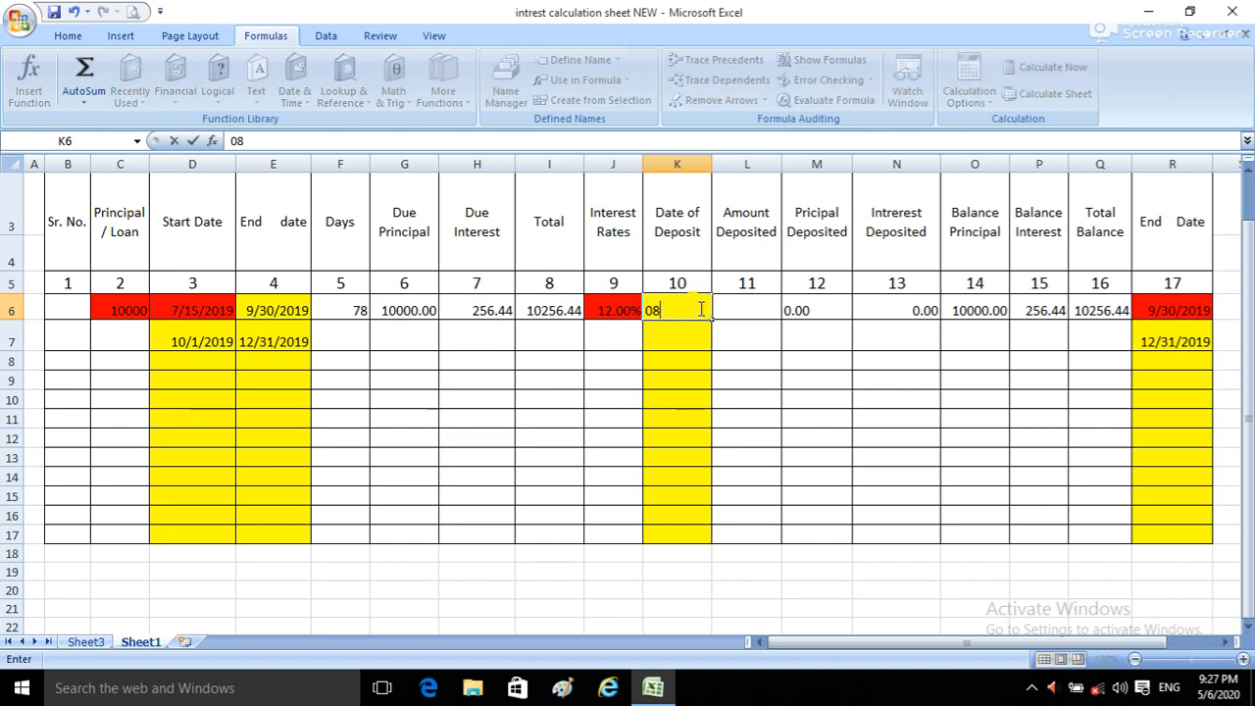
{"action": "type", "text": "/10/2019"}
{"action": "key", "text": "Return"}
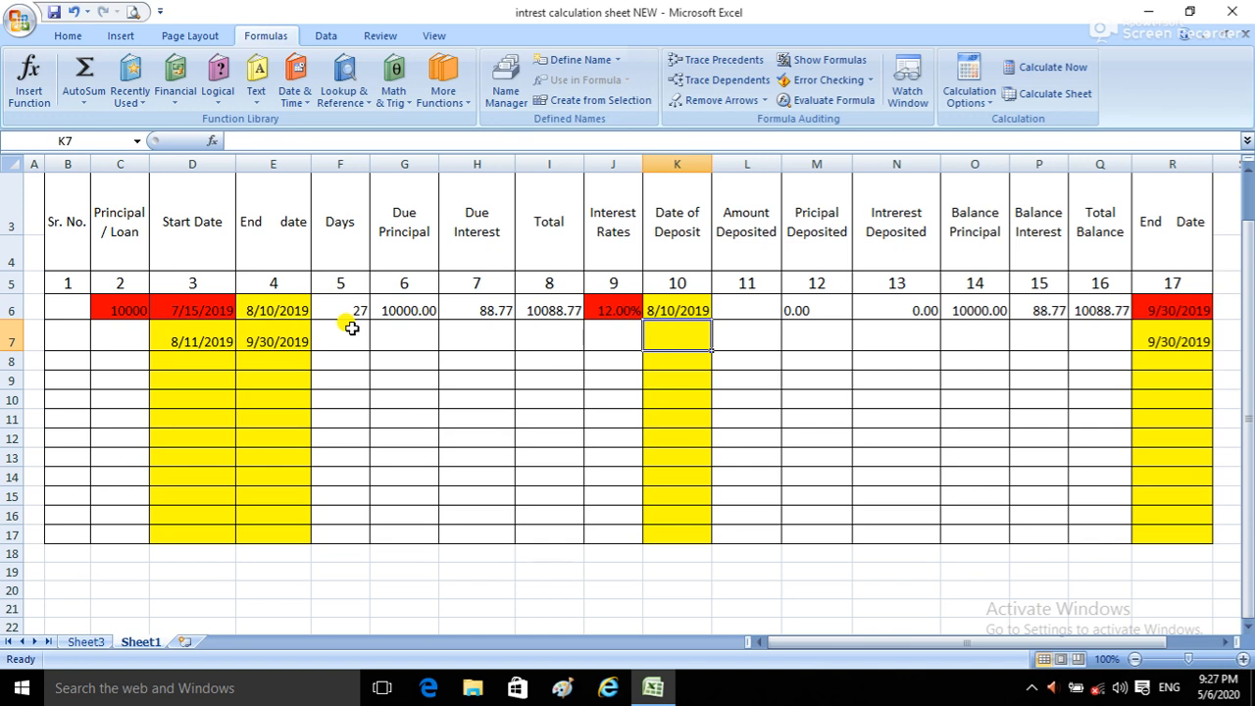
Step: Review the second row's date formulas in R7, D7 and E7
{"action": "left_click", "coordinate": [1172, 335]}
{"action": "double_click", "coordinate": [1172, 335]}
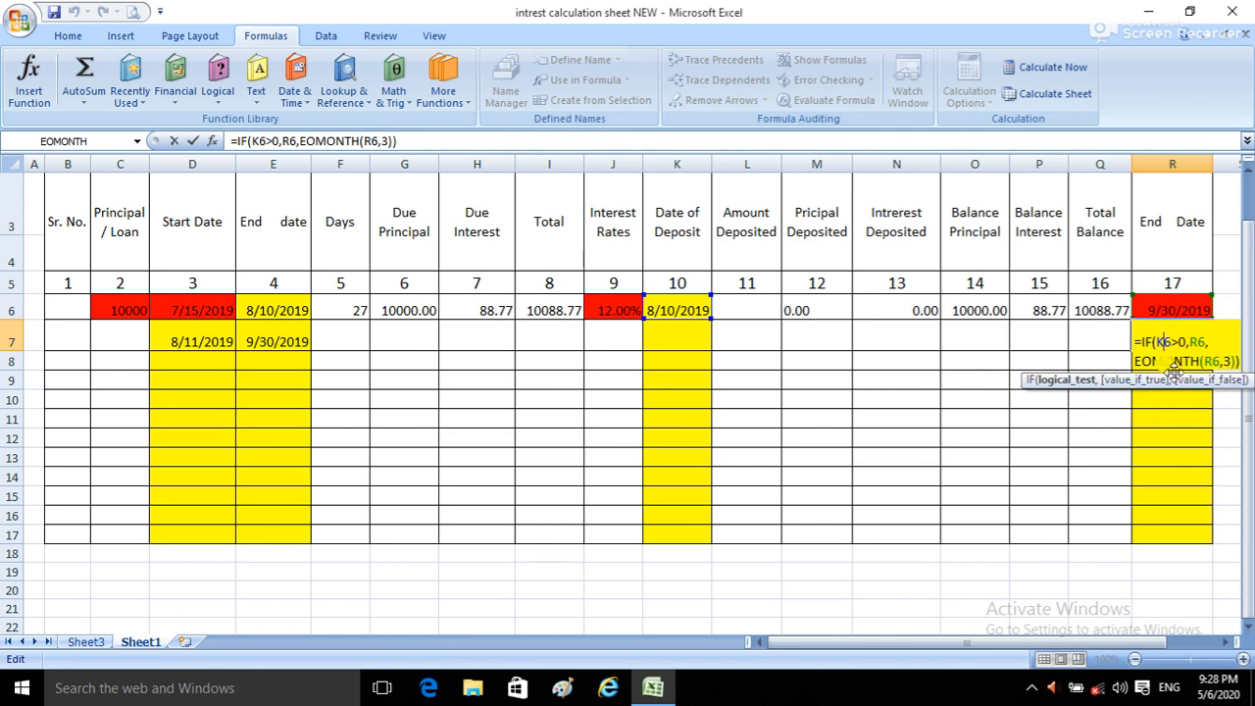
{"action": "key", "text": "Return"}
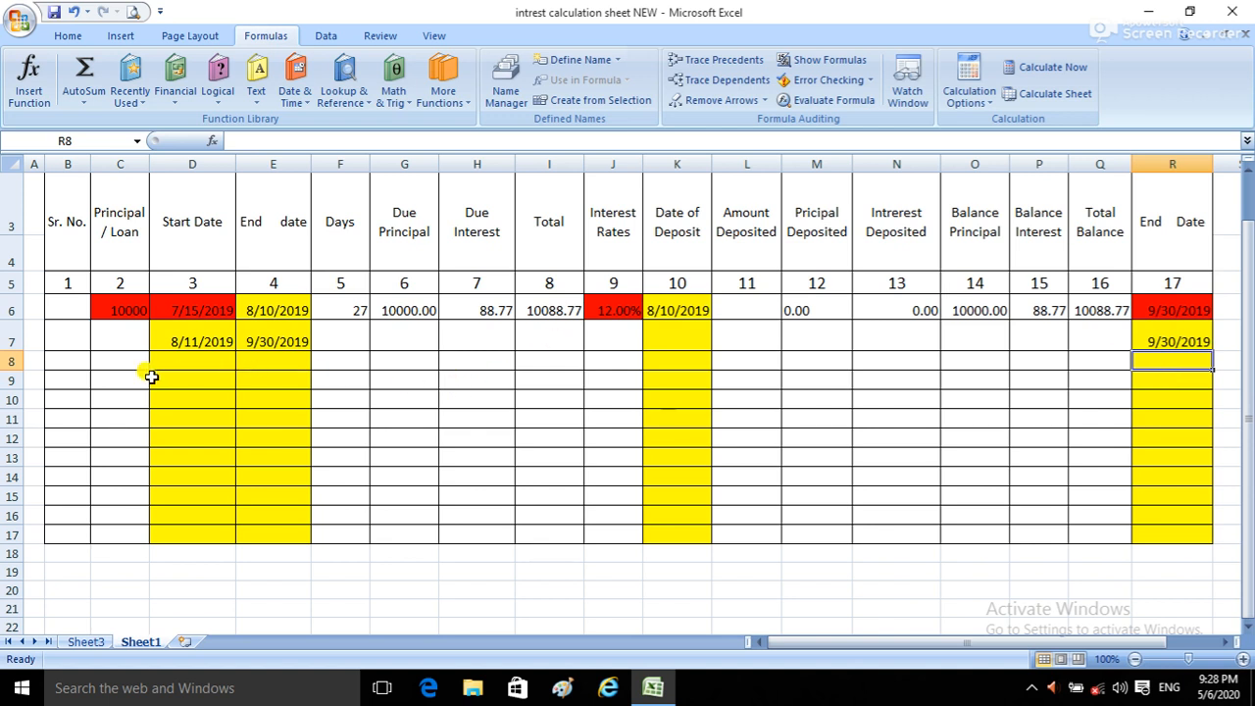
{"action": "left_click", "coordinate": [176, 340]}
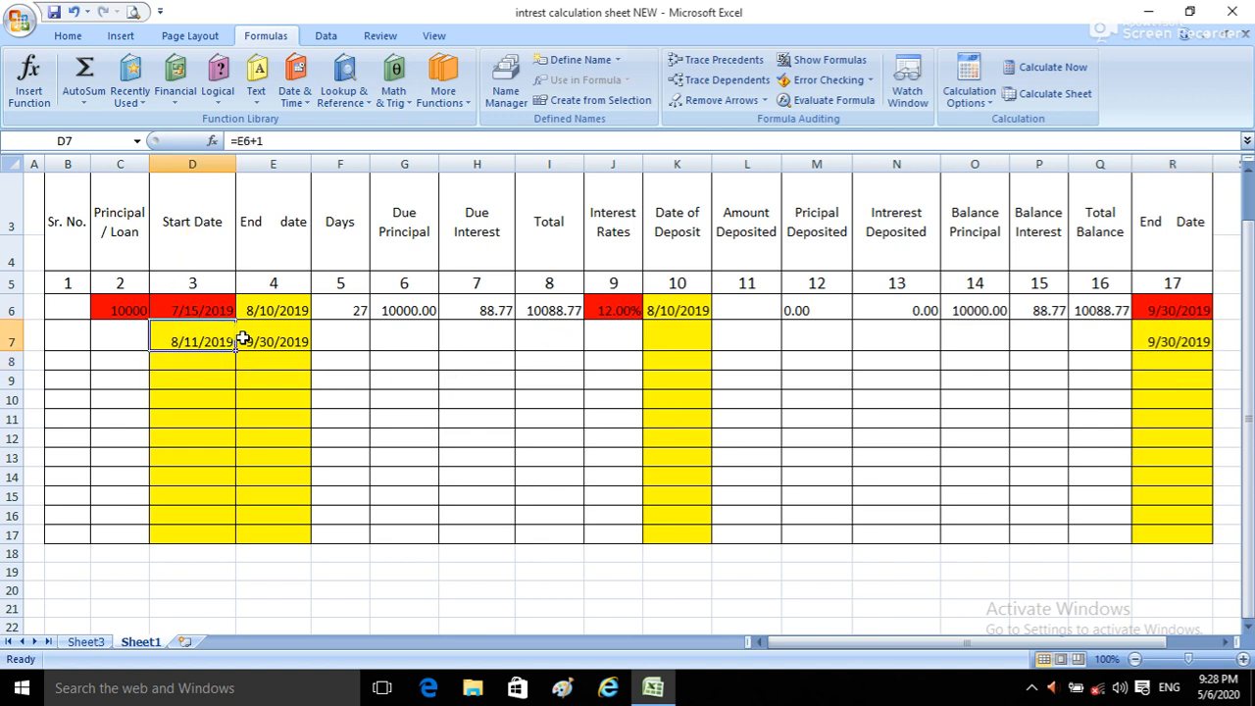
{"action": "left_click", "coordinate": [243, 338]}
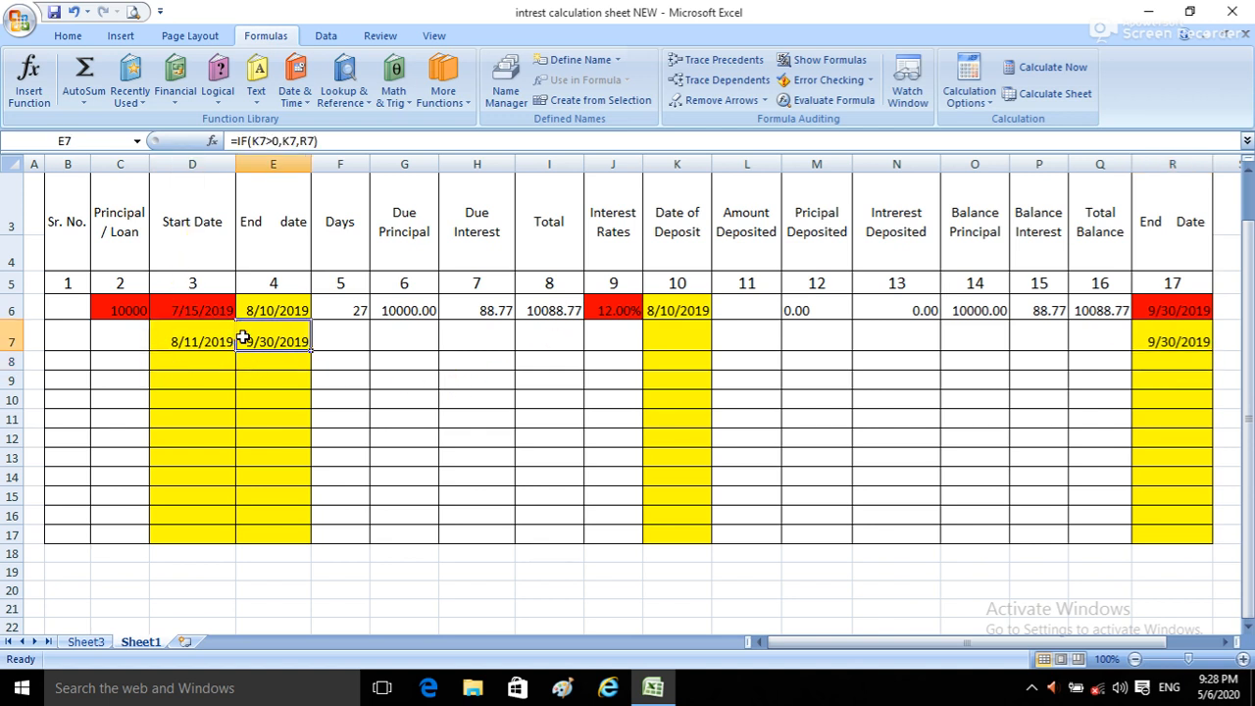
Step: Copy the first row's Days formula from F6 into F7
{"action": "left_click", "coordinate": [343, 333]}
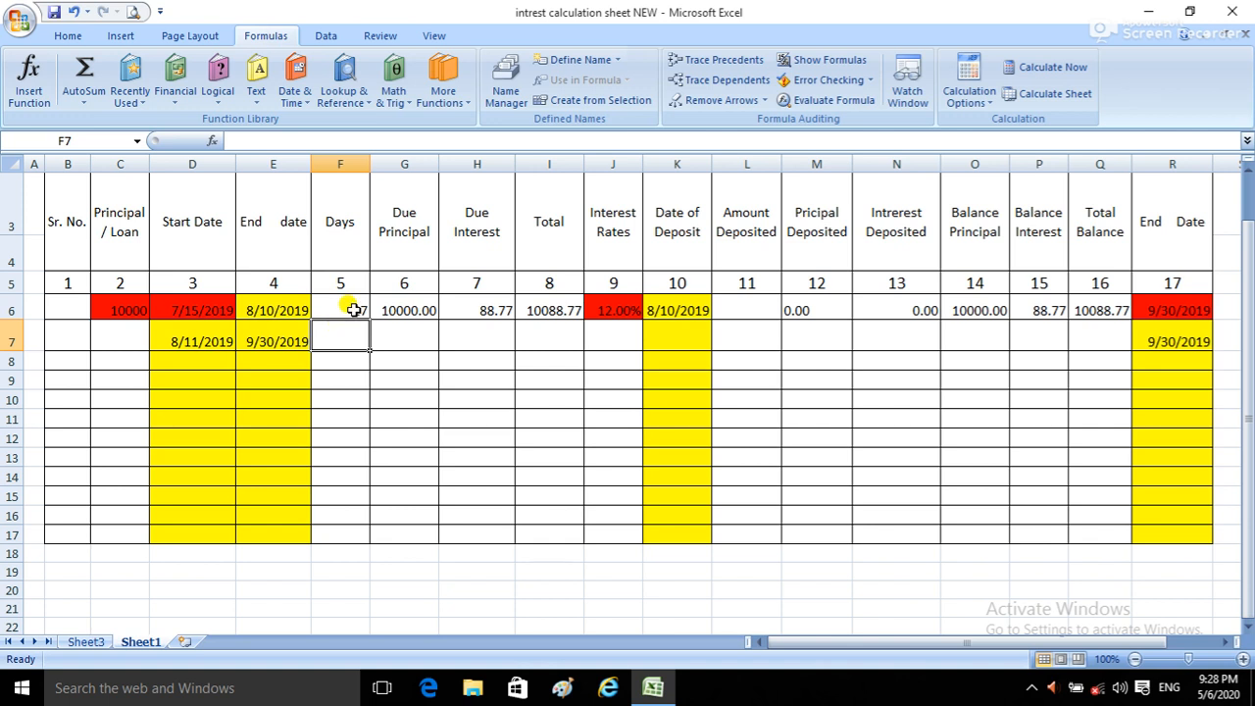
{"action": "left_click", "coordinate": [353, 310]}
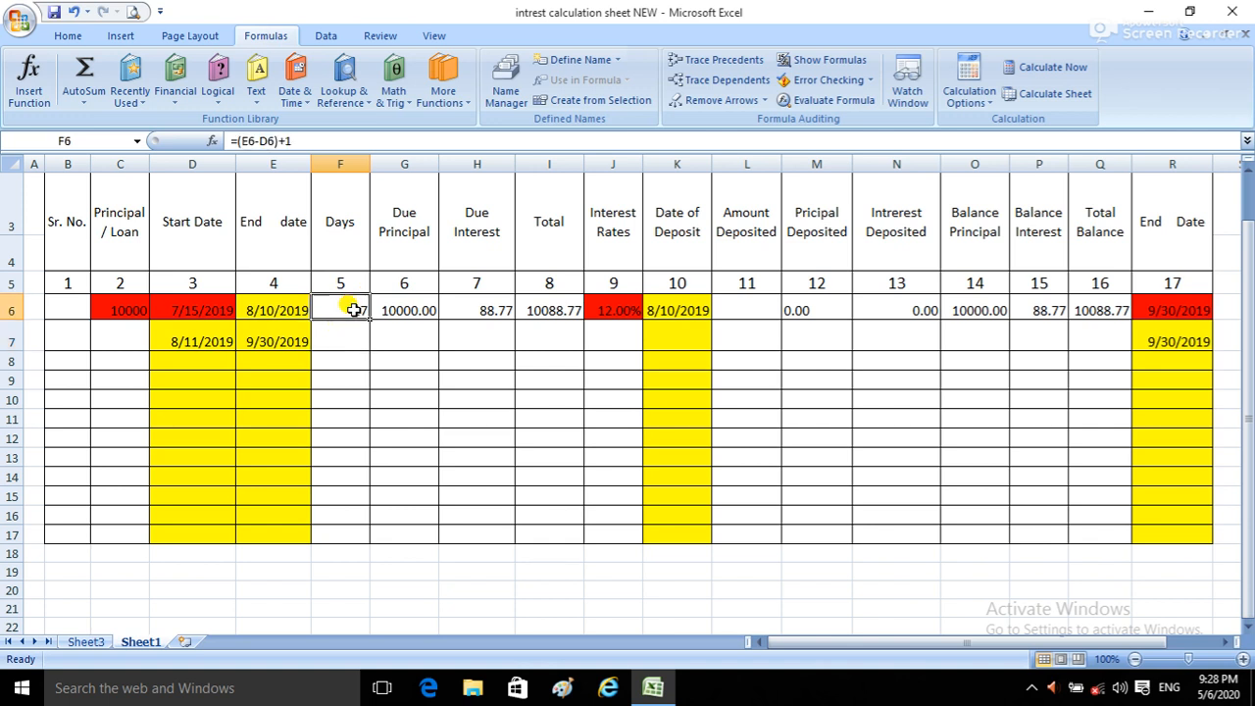
{"action": "key", "text": "ctrl+c"}
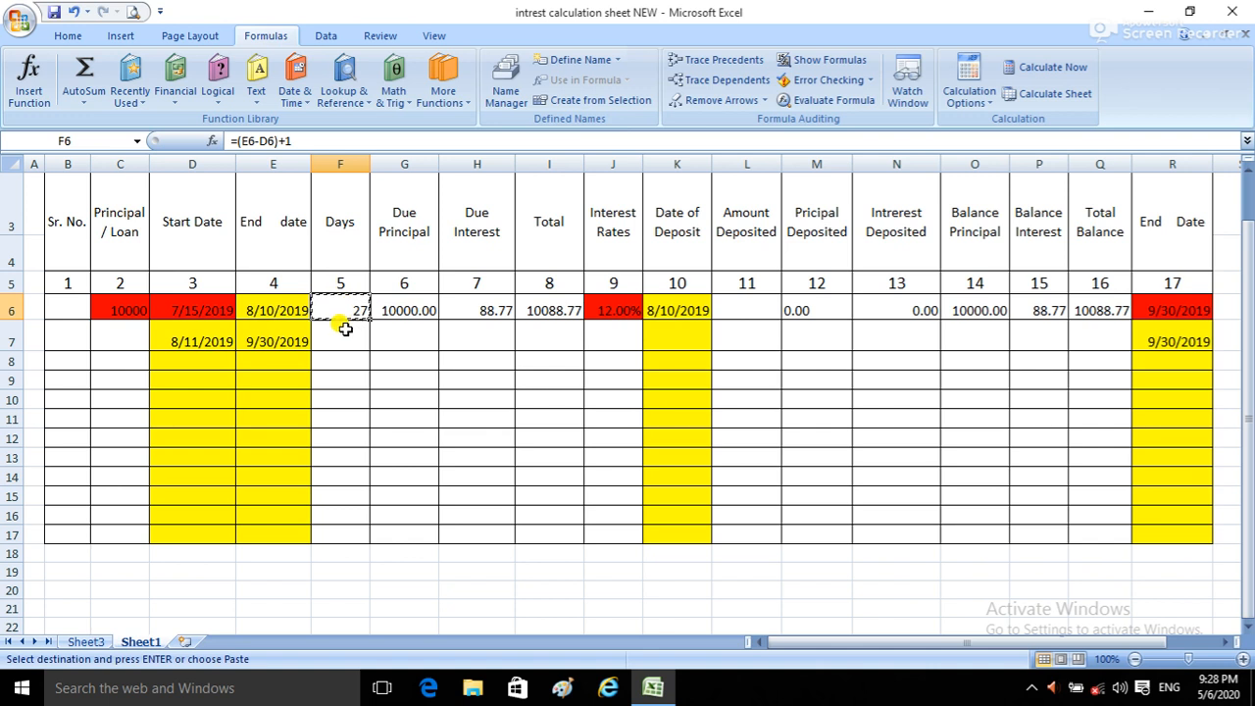
{"action": "left_click", "coordinate": [343, 331]}
{"action": "key", "text": "ctrl+v"}
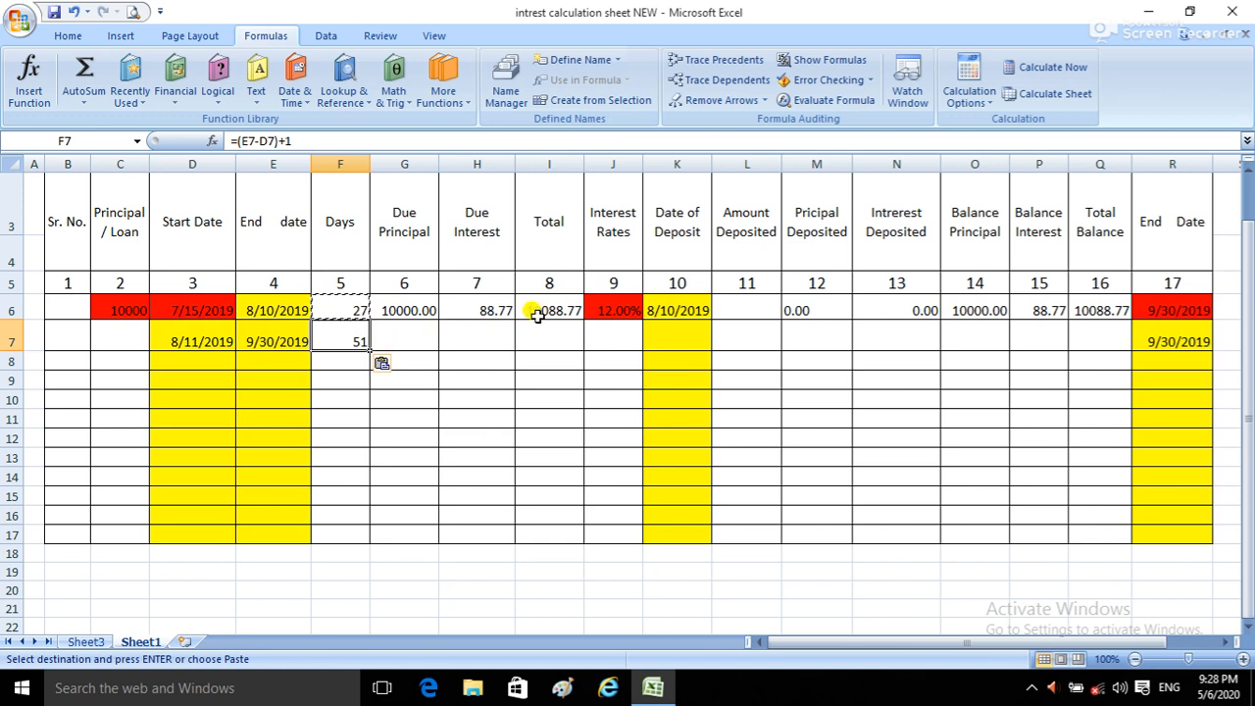
Step: Clear the Date of Deposit in K6 and check the Days formulas in F6 and F7
{"action": "left_click", "coordinate": [674, 310]}
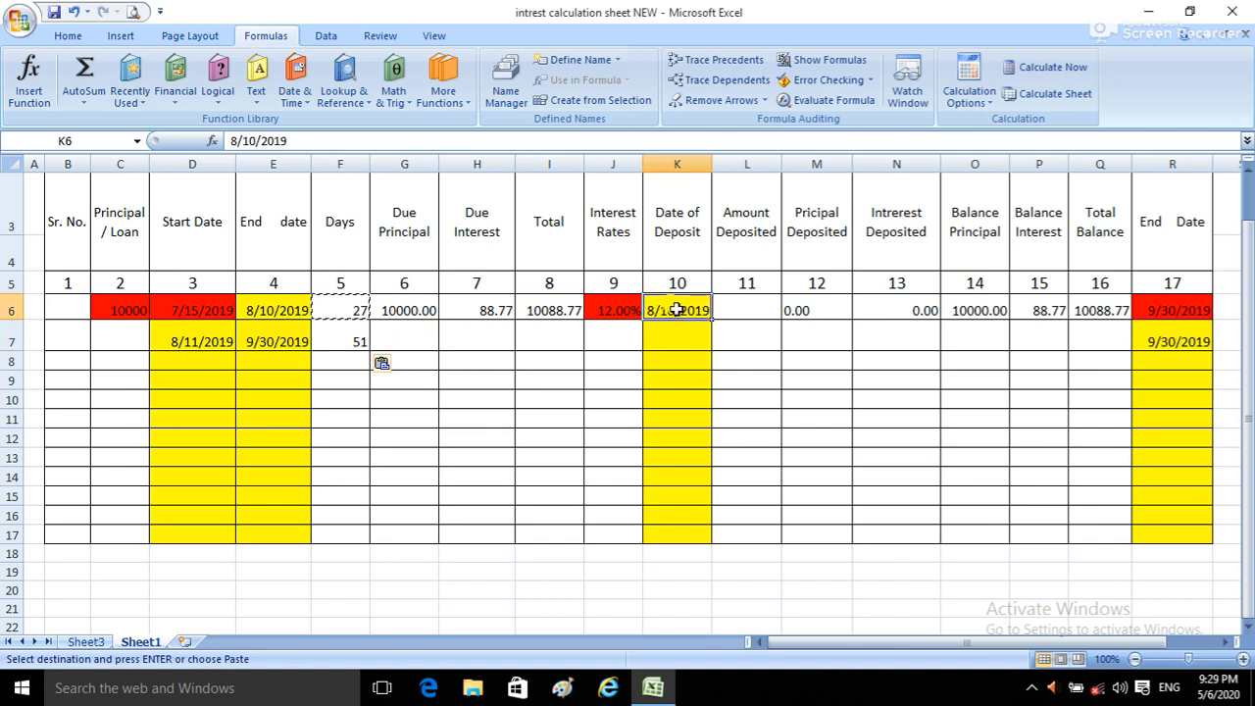
{"action": "key", "text": "BackSpace"}
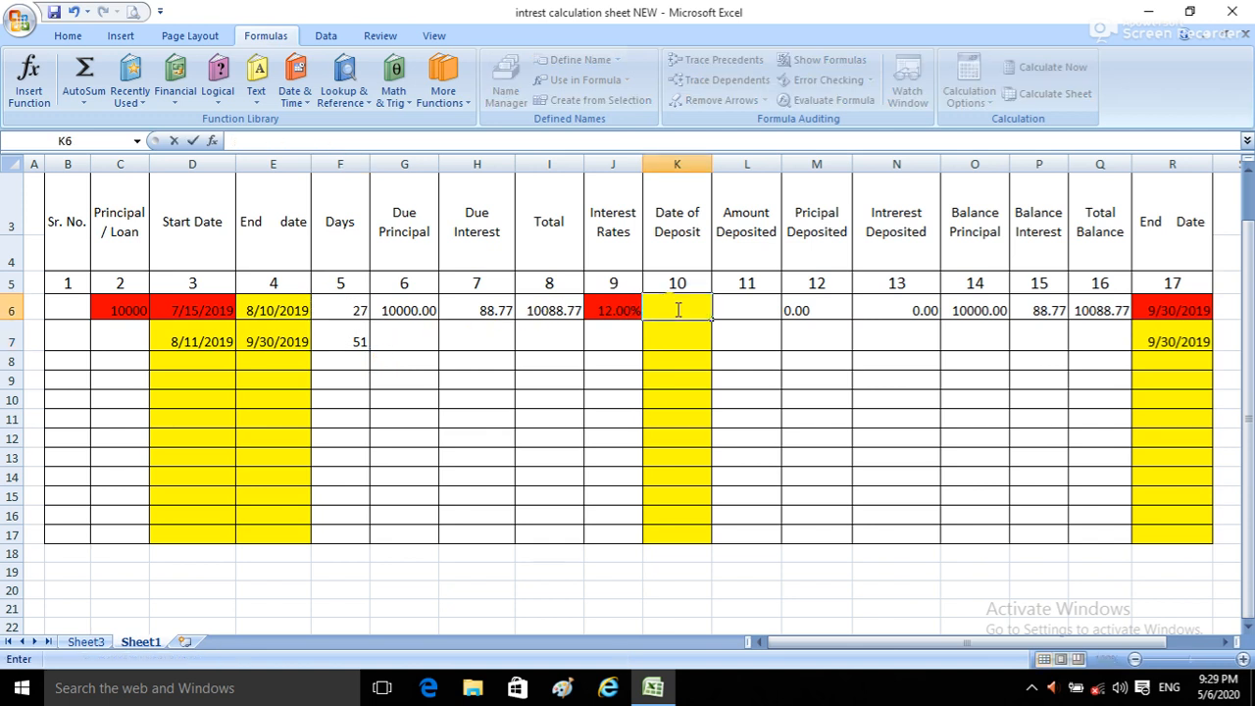
{"action": "key", "text": "Return"}
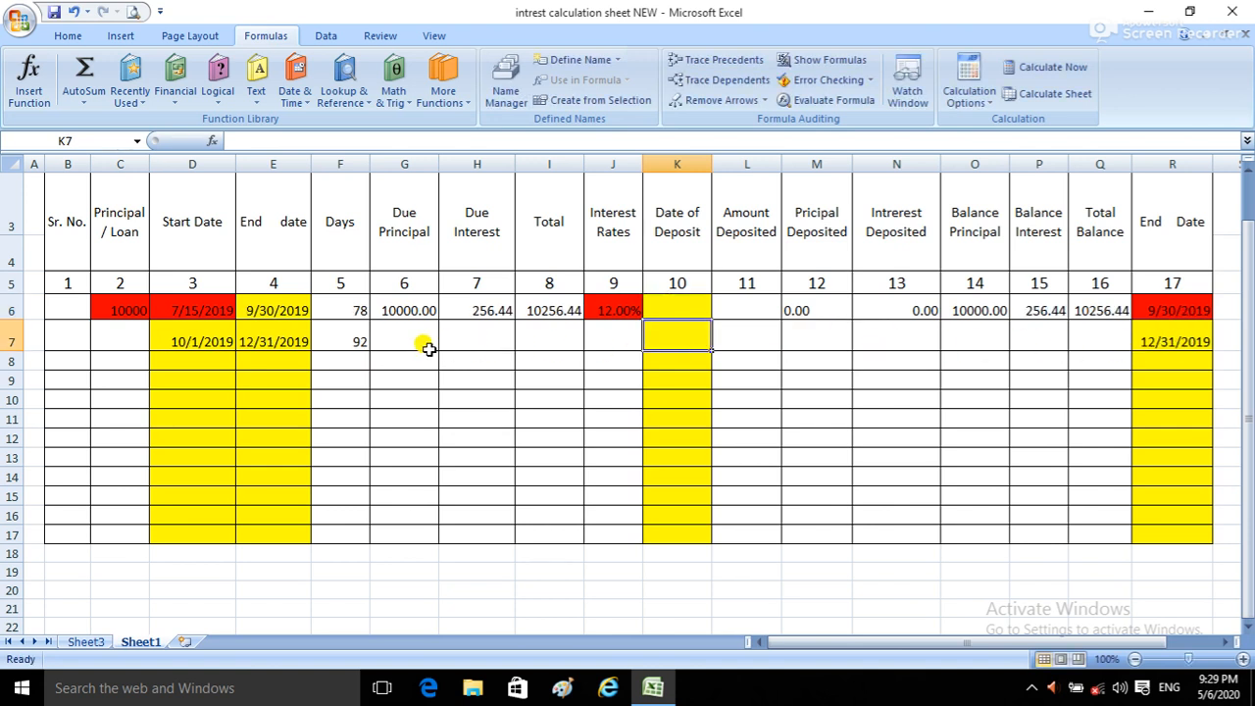
{"action": "left_click", "coordinate": [336, 314]}
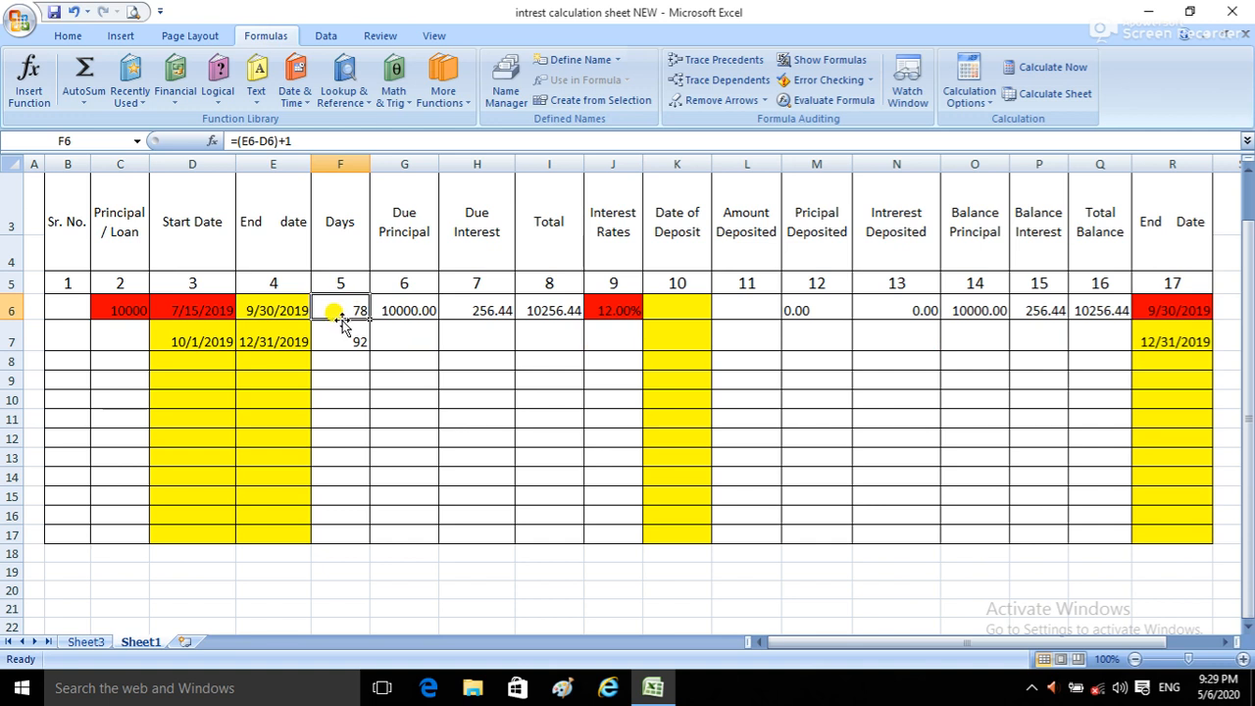
{"action": "left_click", "coordinate": [338, 333]}
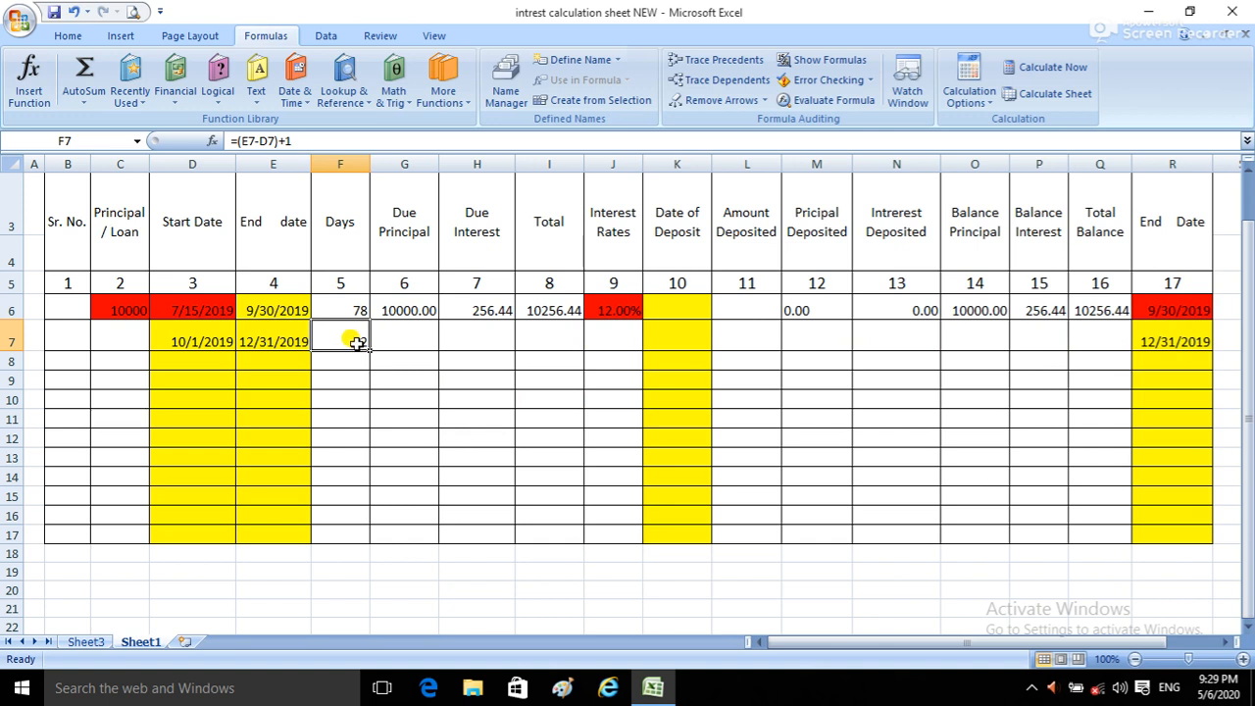
Step: Enter the formula =O6 in the second row's Due Principal cell, G7
{"action": "left_click", "coordinate": [405, 341]}
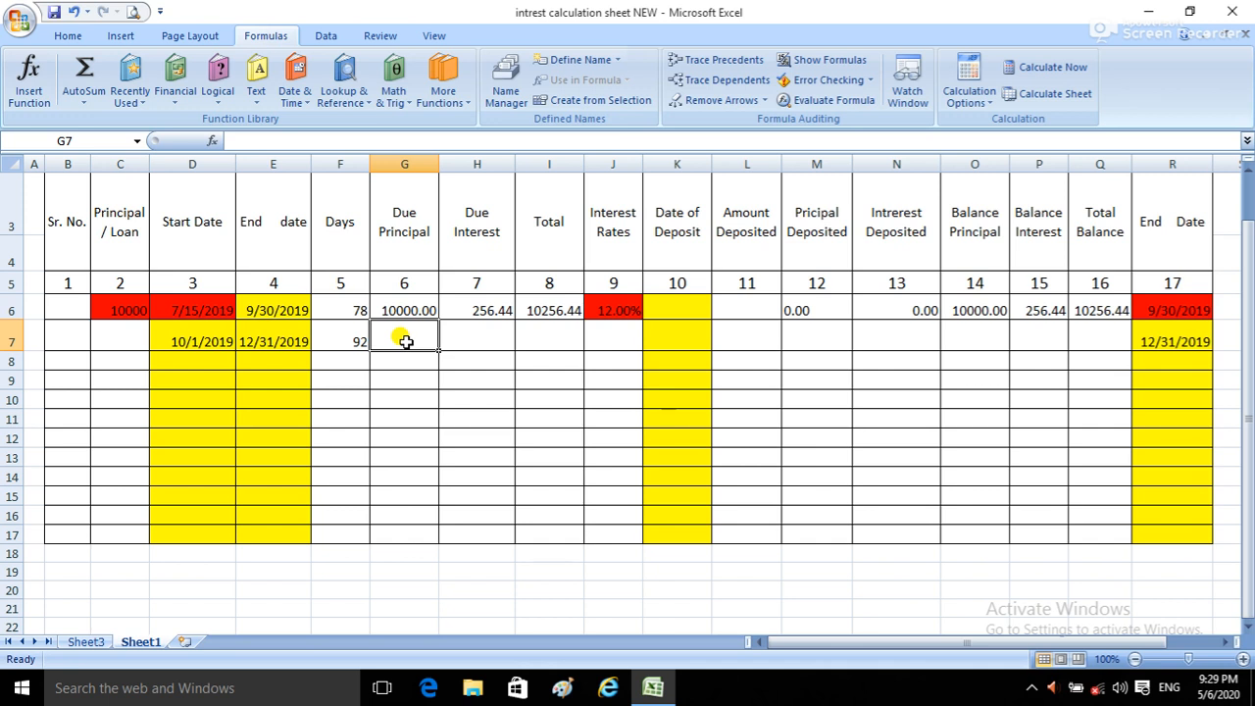
{"action": "type", "text": "="}
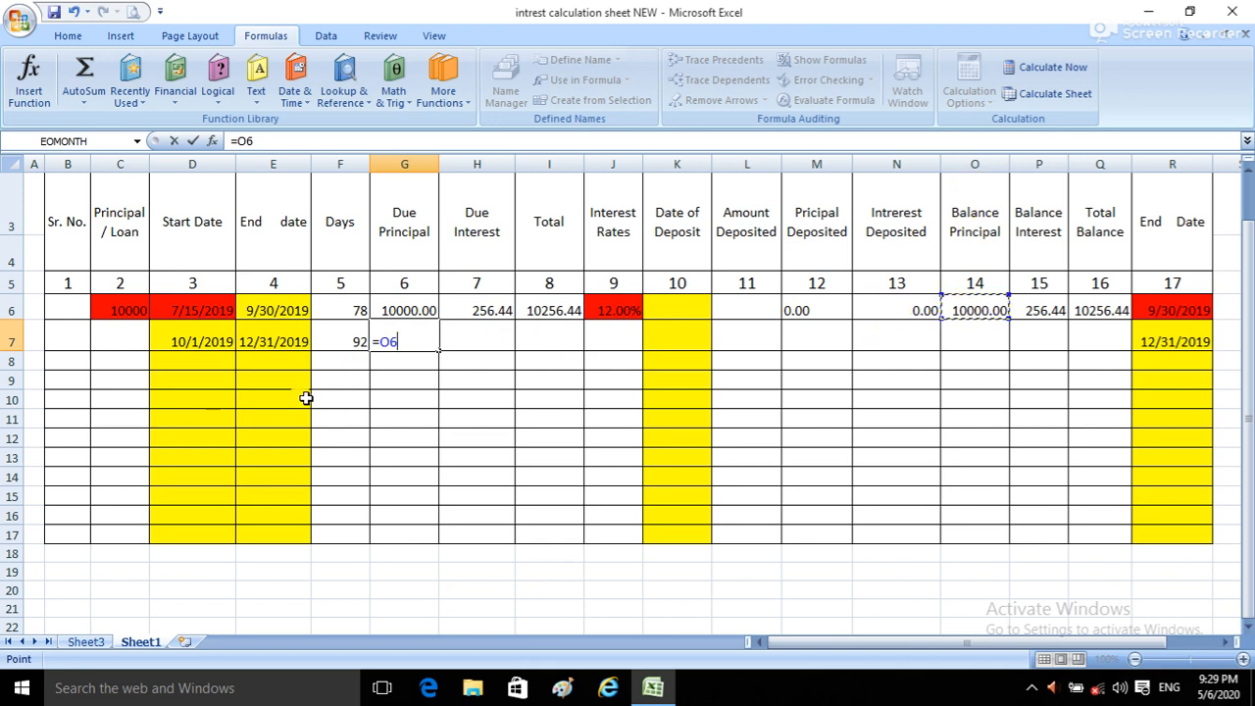
{"action": "key", "text": "Return"}
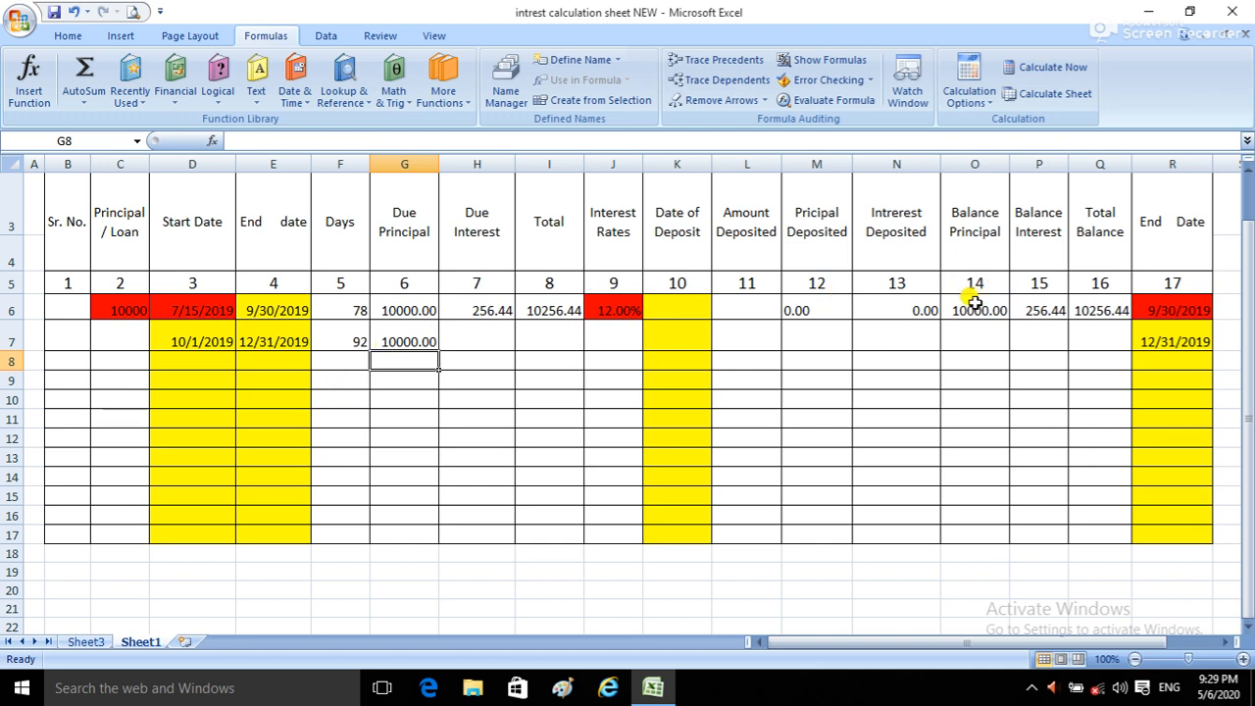
Step: Enter a test deposit in the first row, dated 08/10/2019 in K6 with an Amount Deposited of 200 in L6
{"action": "left_click", "coordinate": [694, 311]}
{"action": "type", "text": "0"}
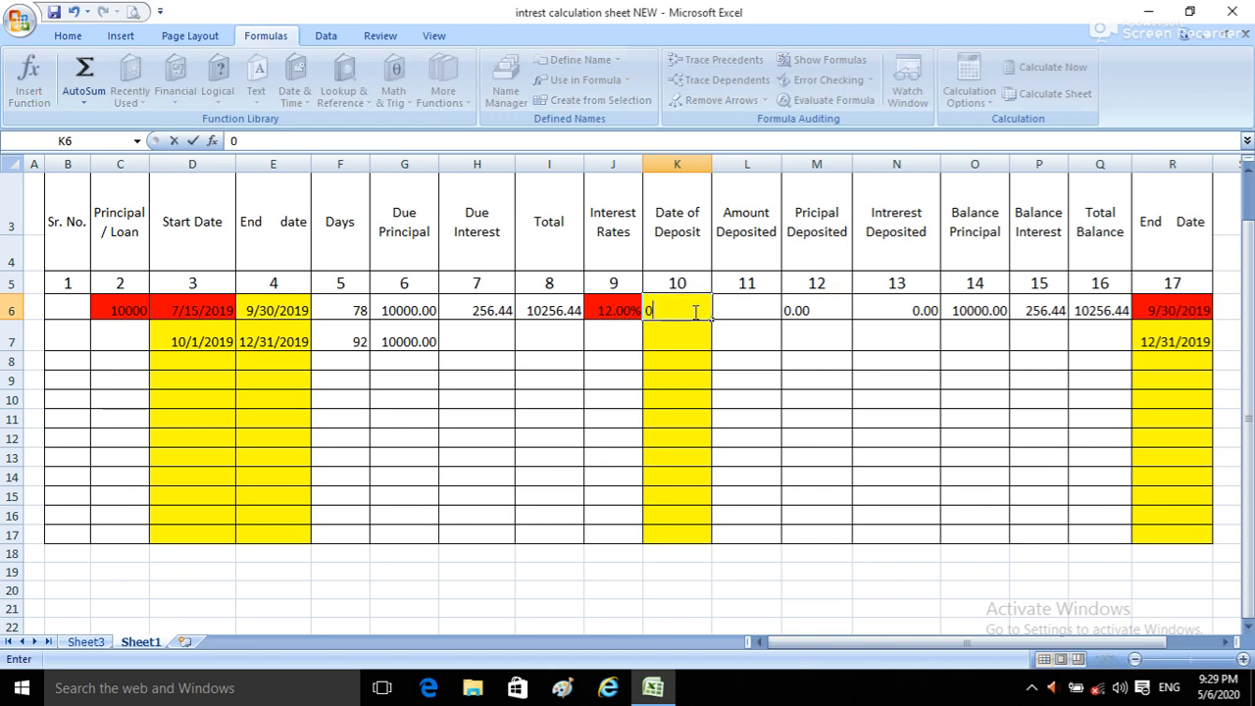
{"action": "type", "text": "8/10/2019"}
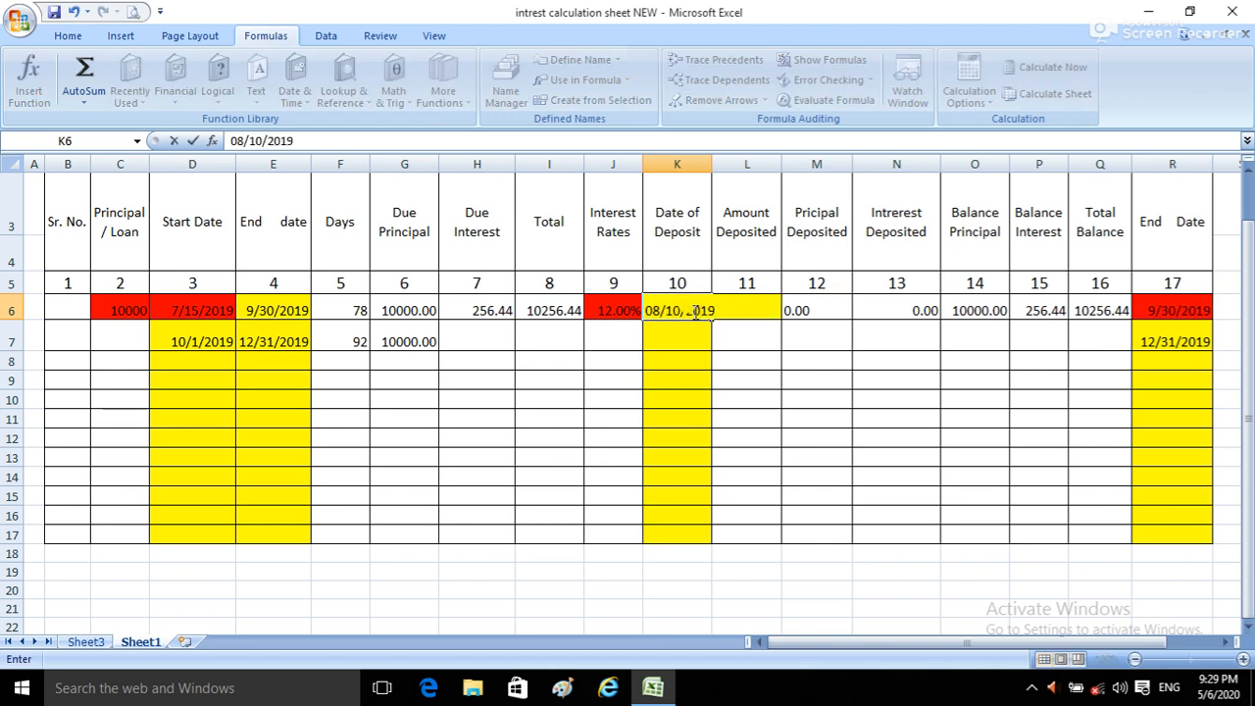
{"action": "key", "text": "Tab"}
{"action": "type", "text": "200"}
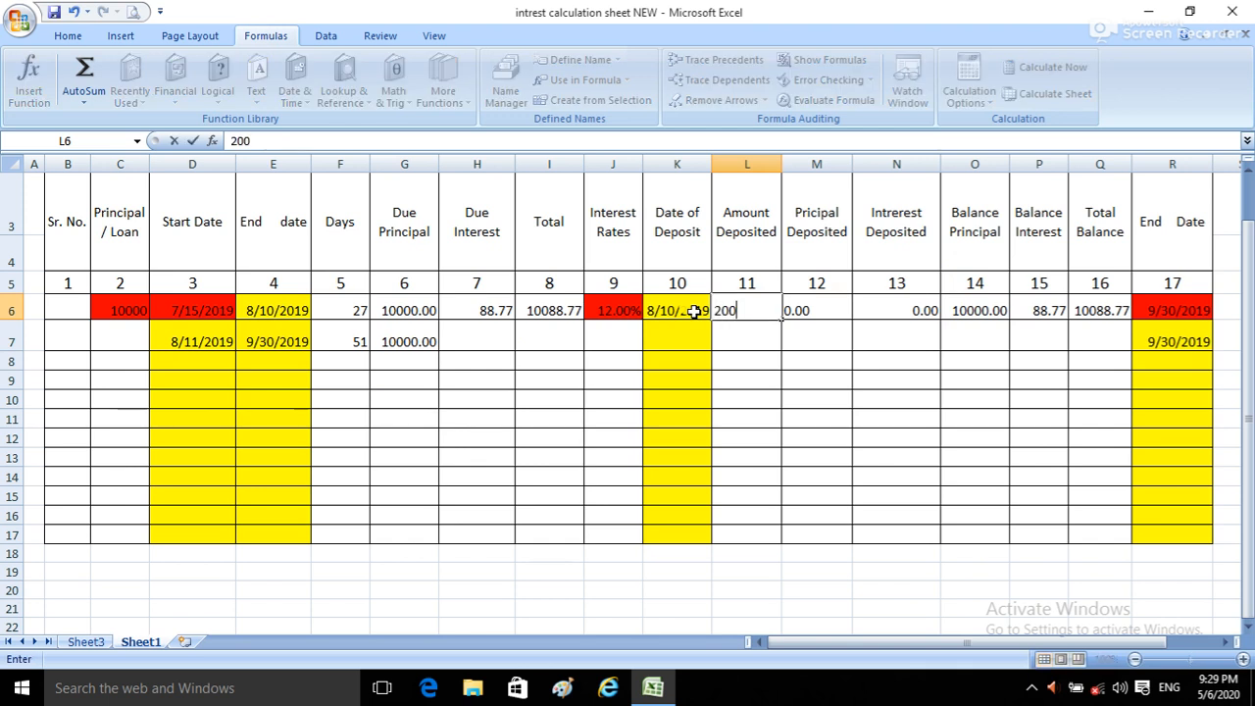
{"action": "key", "text": "Return"}
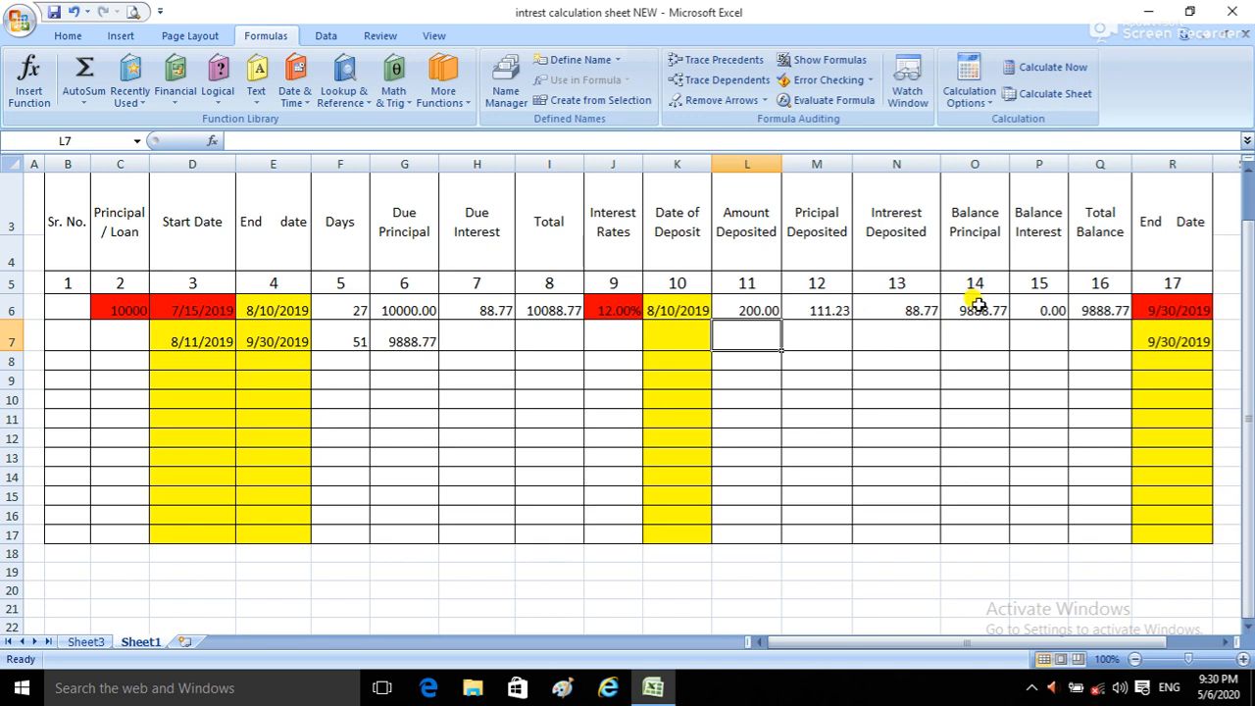
{"action": "scroll", "coordinate": [976, 304], "scroll_direction": "up", "scroll_amount": 1}
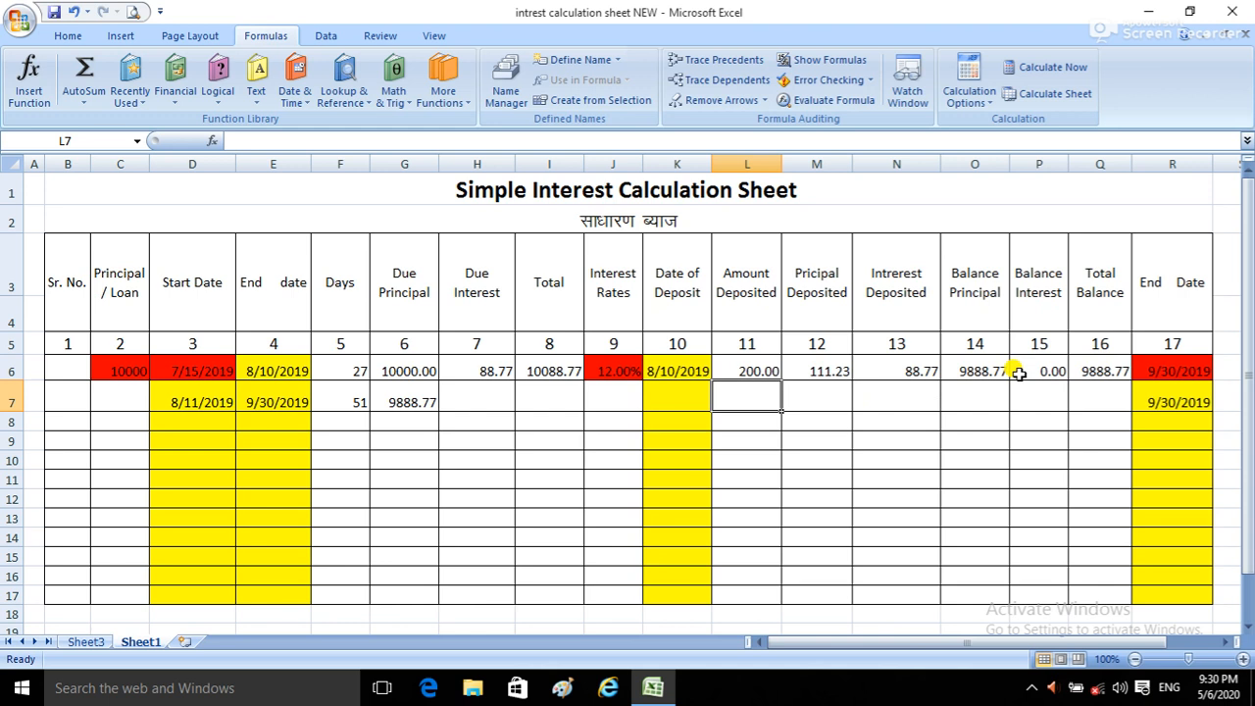
Step: Clear the first row's Date of Deposit in K6 and Amount Deposited in L6
{"action": "left_click", "coordinate": [676, 373]}
{"action": "key", "text": "Delete"}
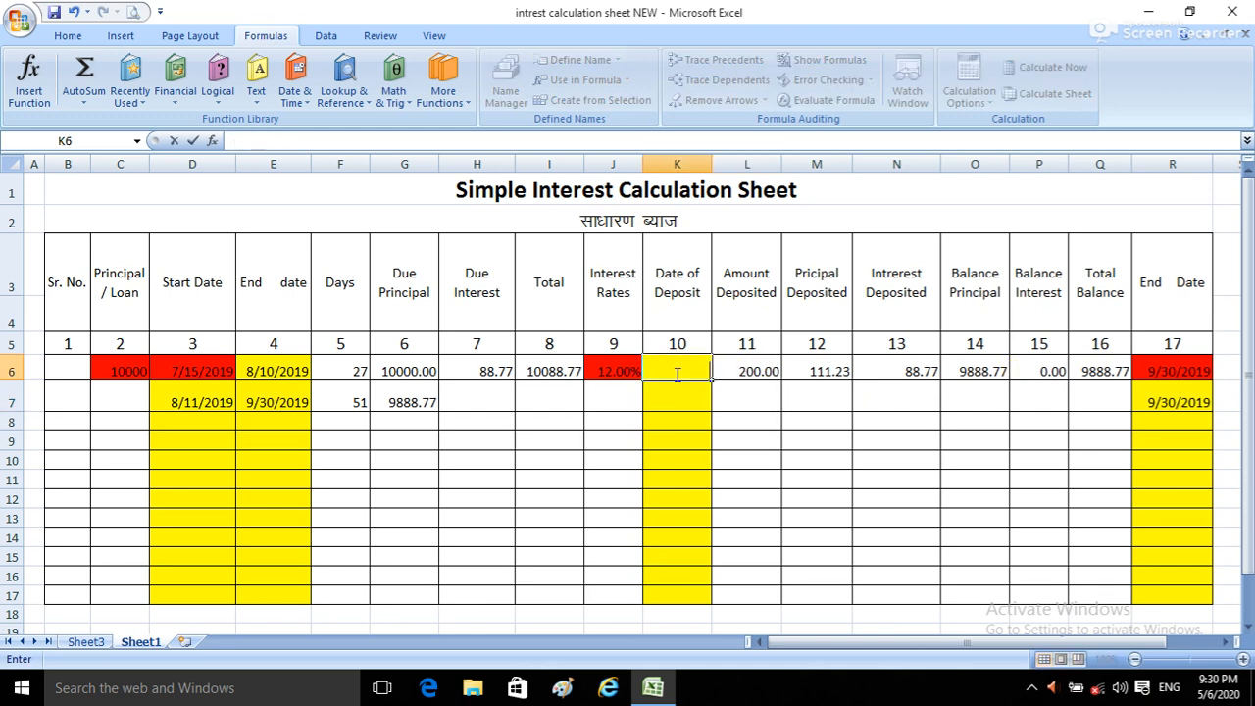
{"action": "left_click", "coordinate": [751, 372]}
{"action": "key", "text": "Delete"}
{"action": "left_click", "coordinate": [832, 420]}
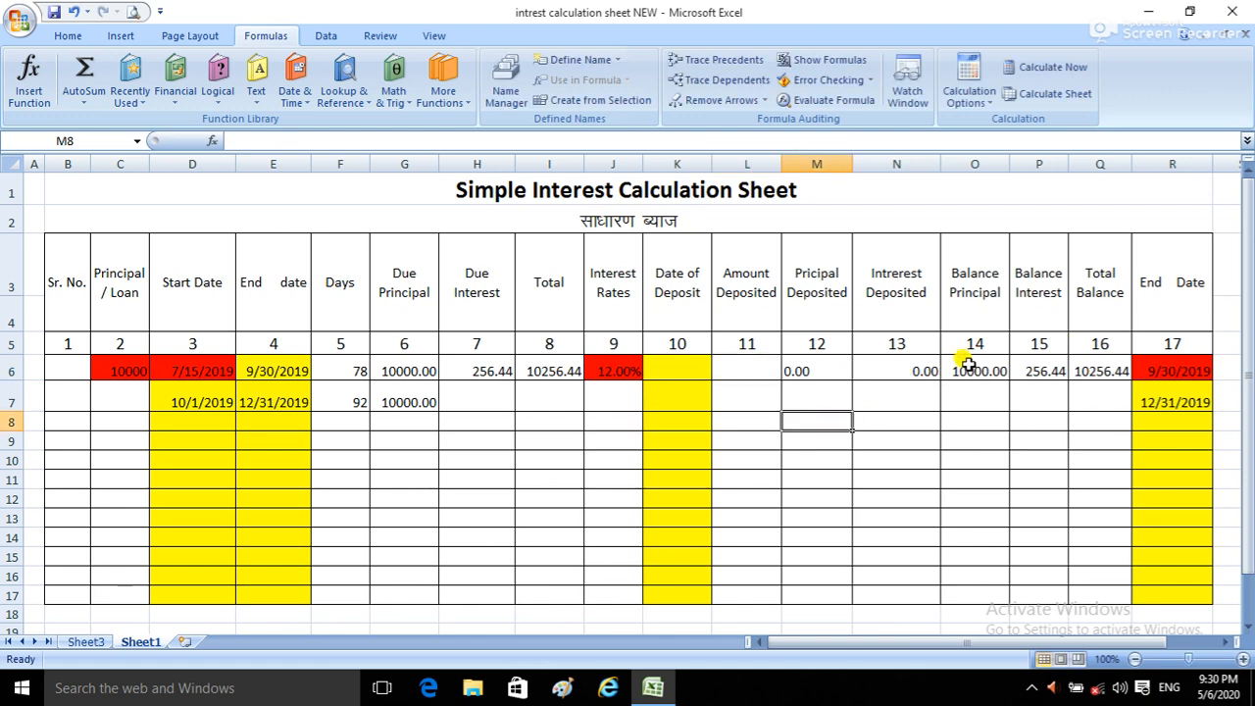
Step: Compare the formulas of the first row's Balance Principal and Total Balance with the second row's Due Principal
{"action": "left_click", "coordinate": [969, 364]}
{"action": "left_click", "coordinate": [405, 400]}
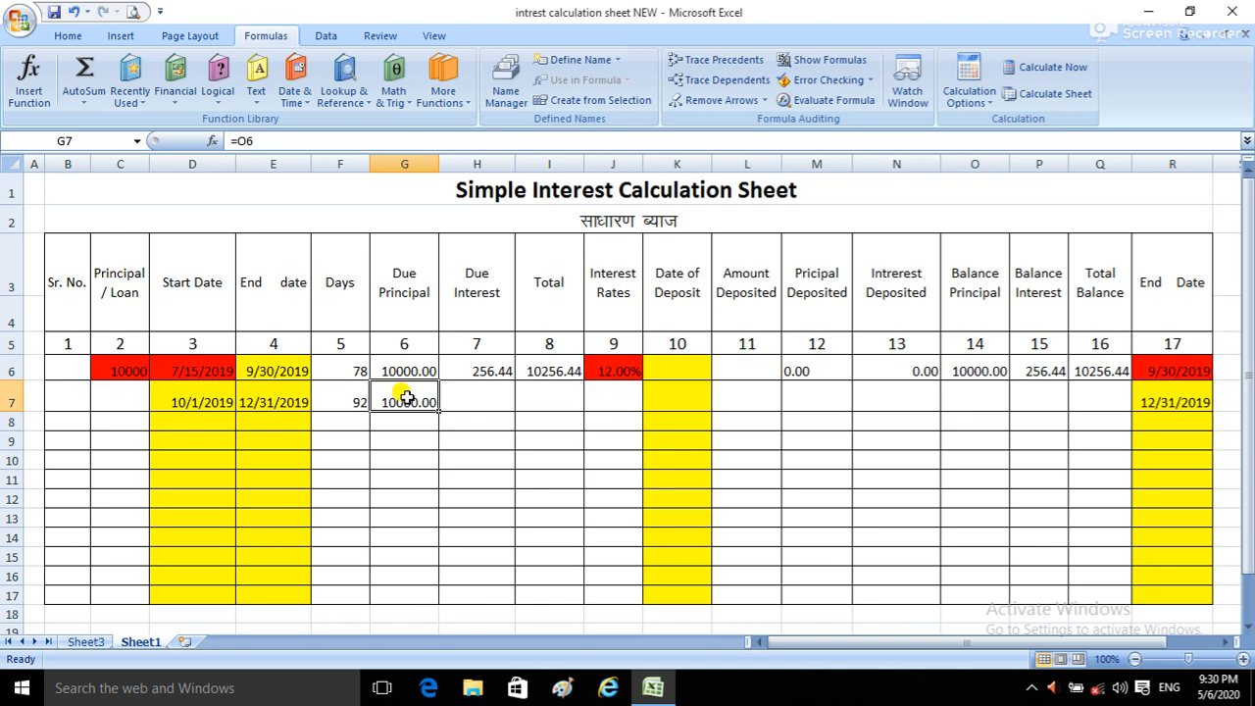
{"action": "left_click", "coordinate": [1098, 371]}
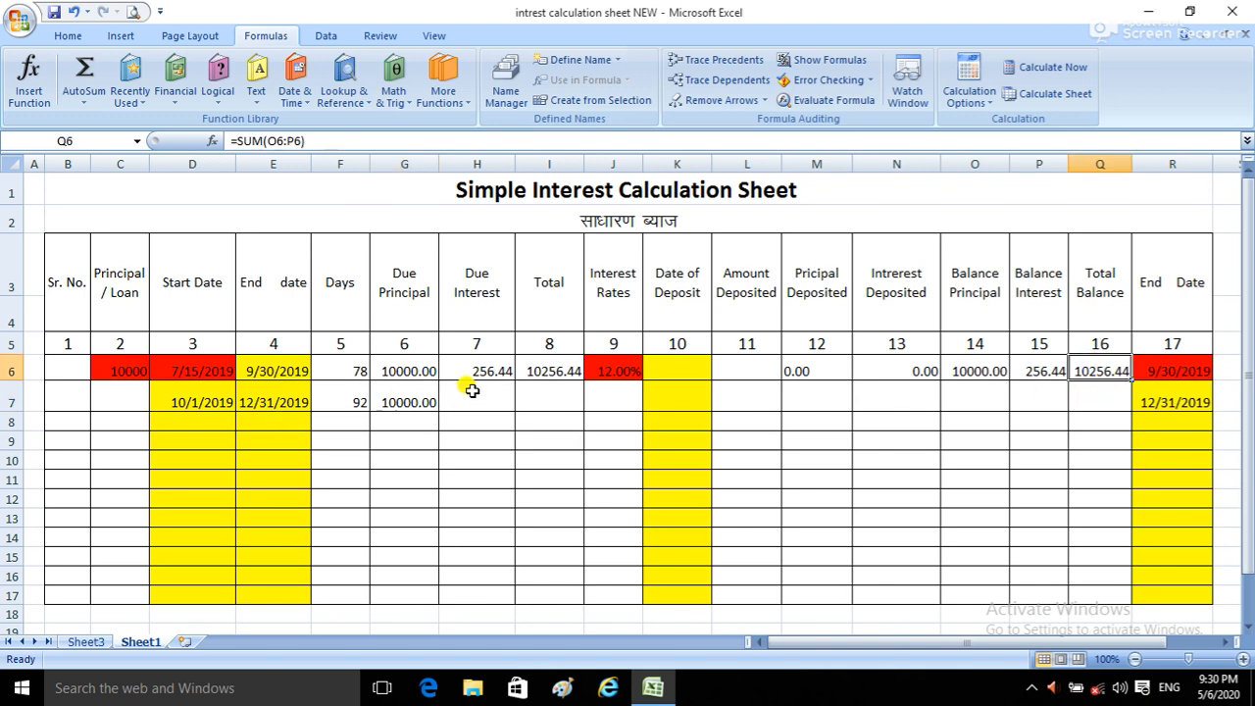
{"action": "left_click", "coordinate": [970, 370]}
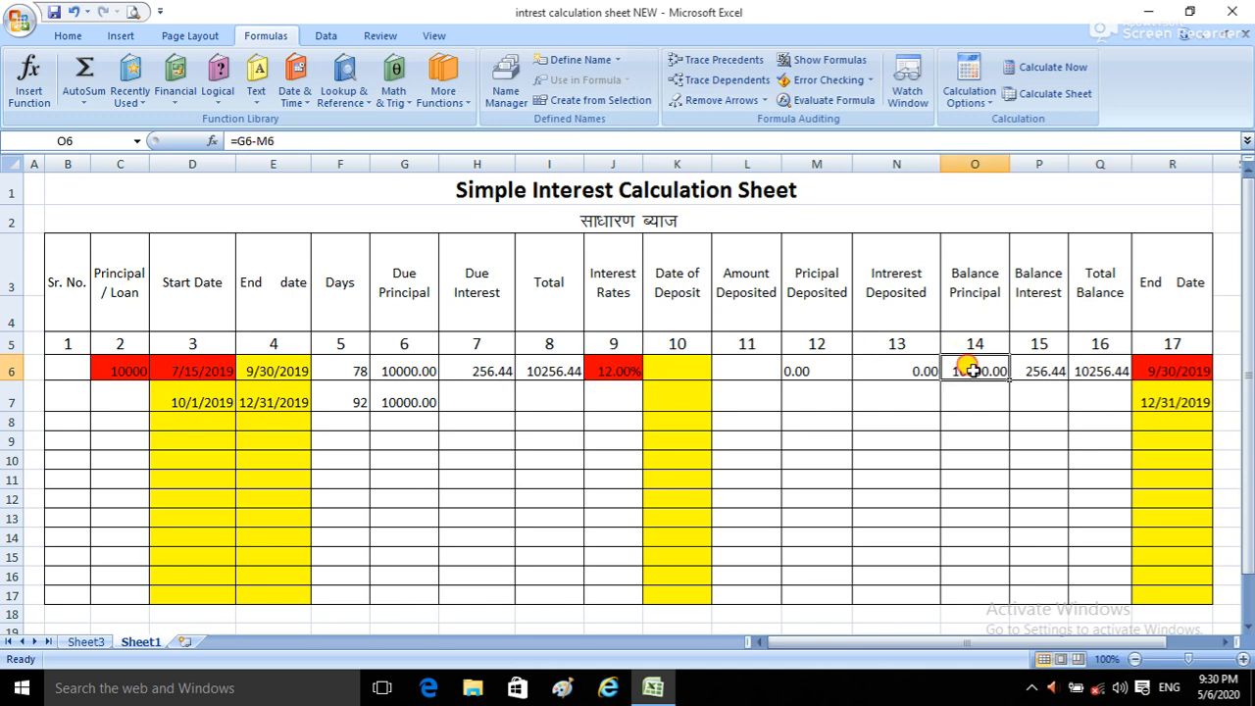
Step: Try linking the second row's Due Principal in G7 to the Total Balance with =Q6
{"action": "left_click", "coordinate": [402, 400]}
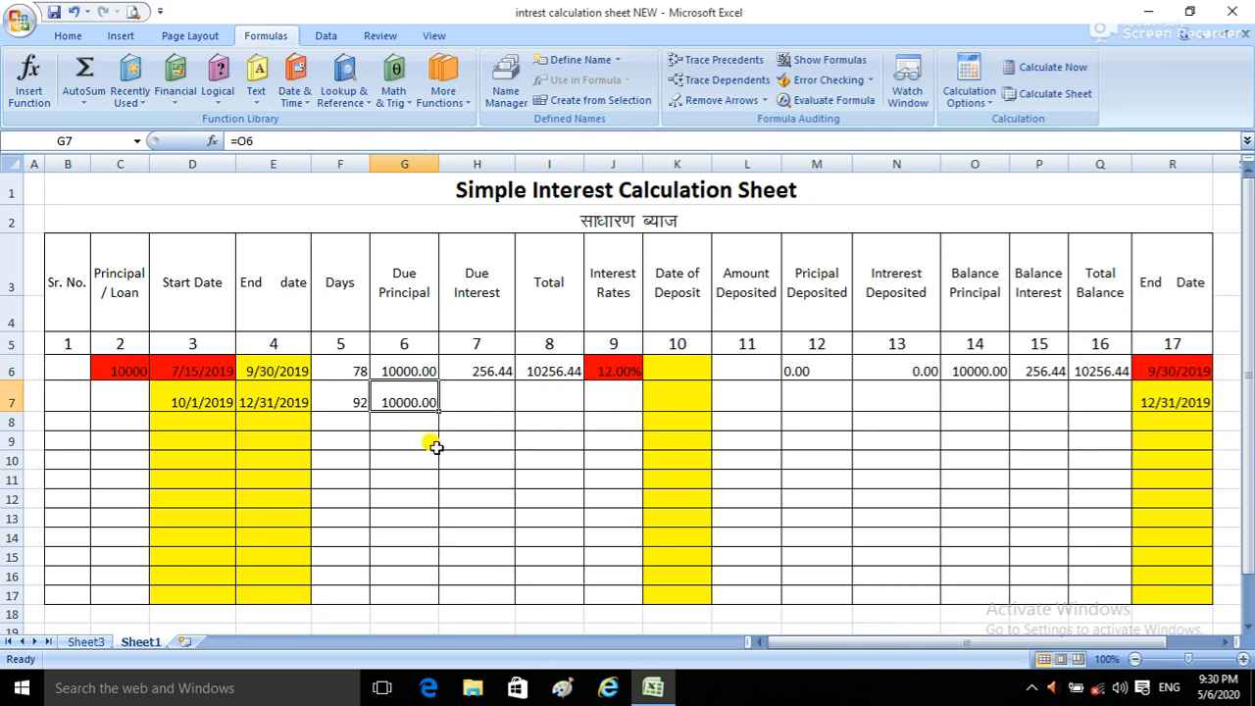
{"action": "type", "text": "="}
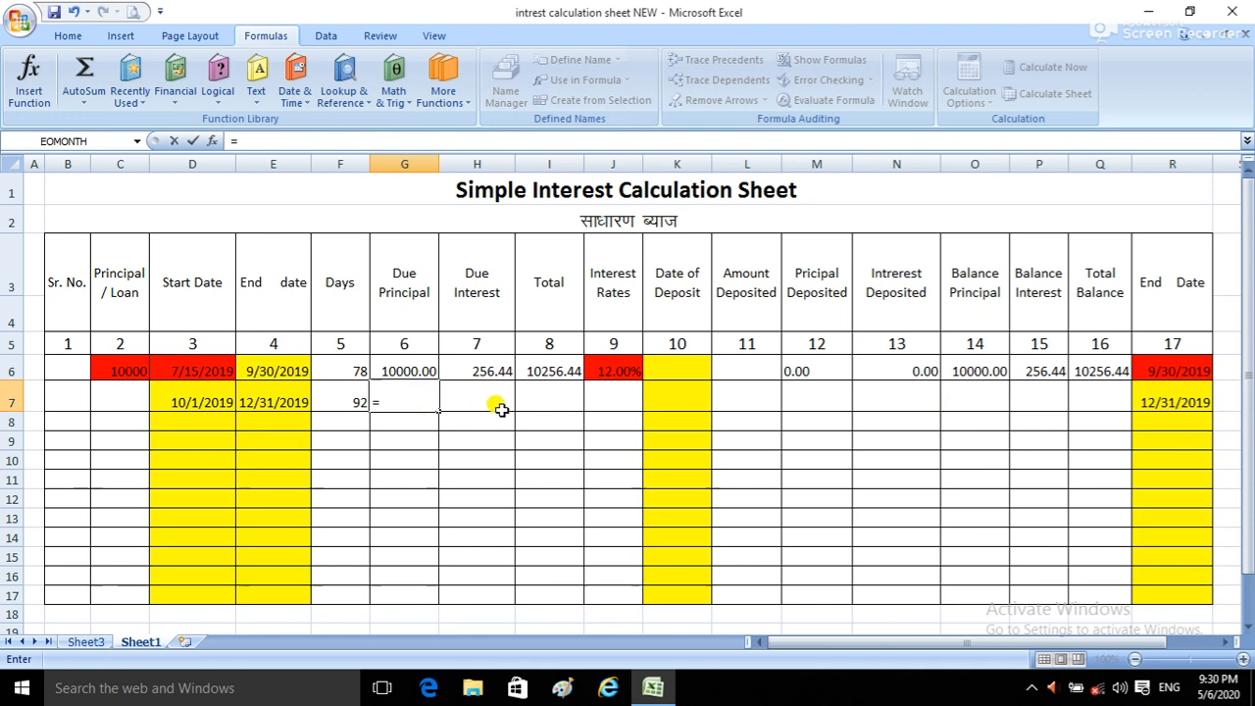
{"action": "left_click", "coordinate": [1086, 364]}
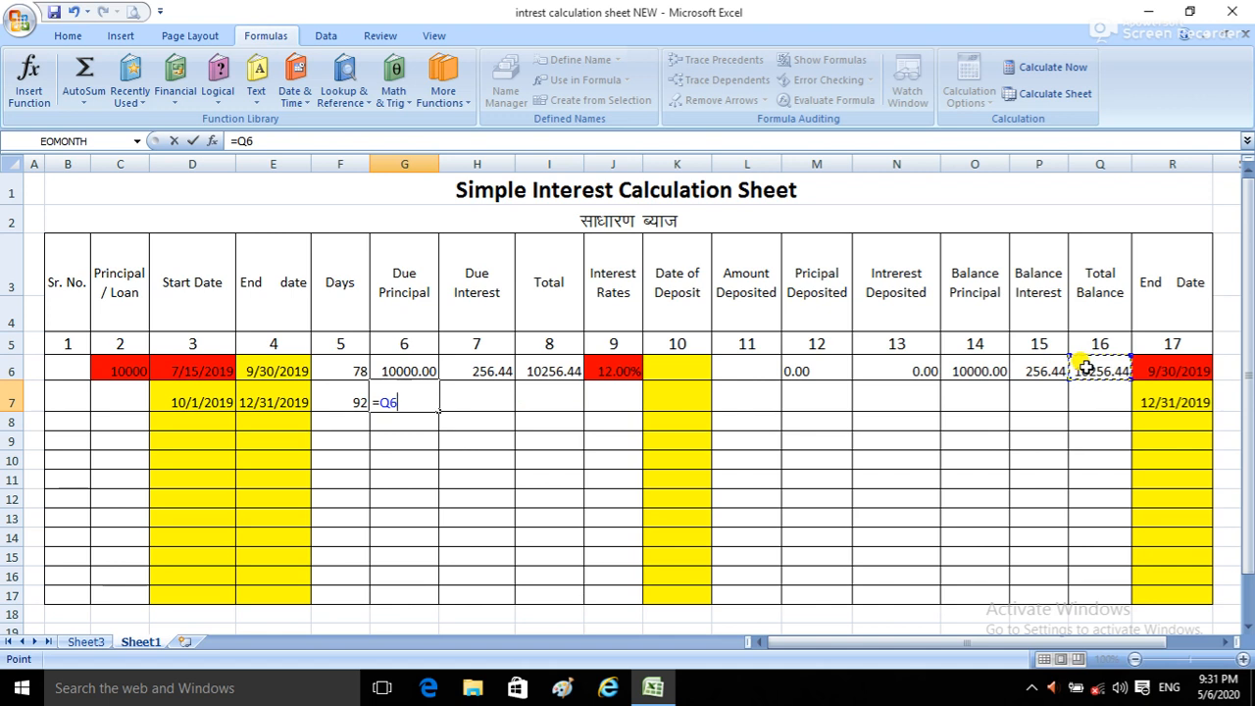
{"action": "key", "text": "Return"}
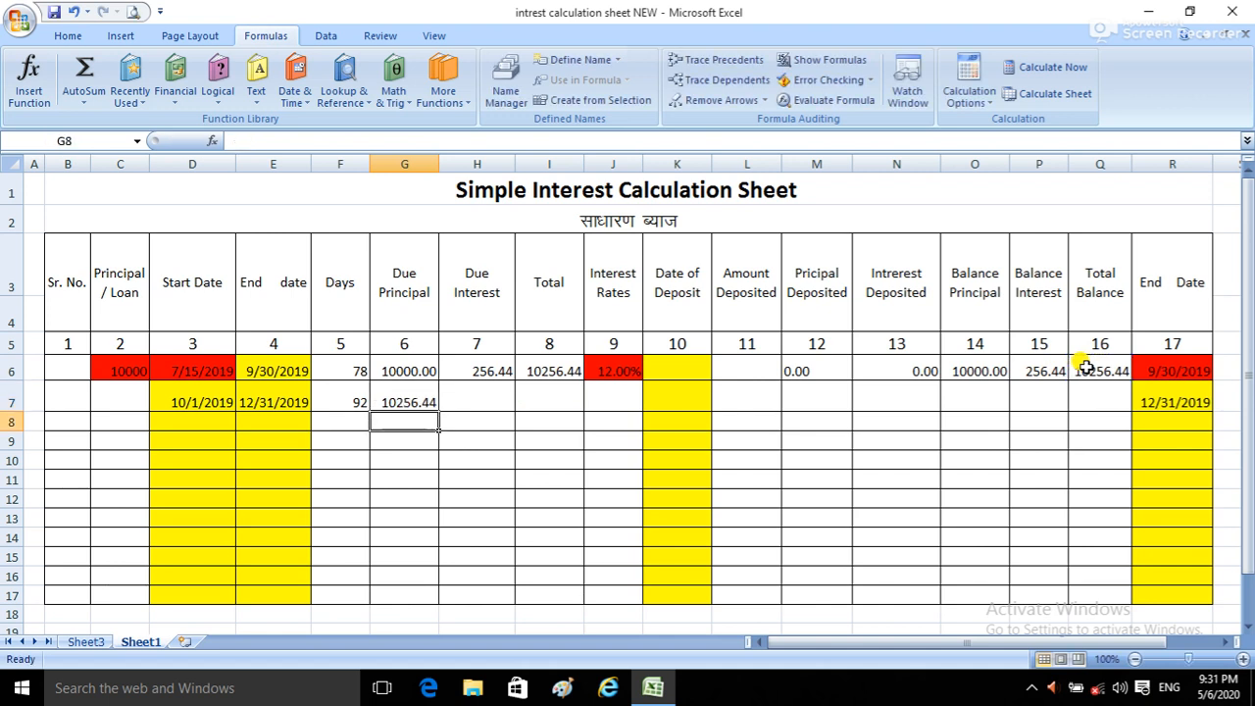
Step: Link the second row's Due Principal in G7 to the first row's Balance Principal with =O6
{"action": "left_click", "coordinate": [421, 399]}
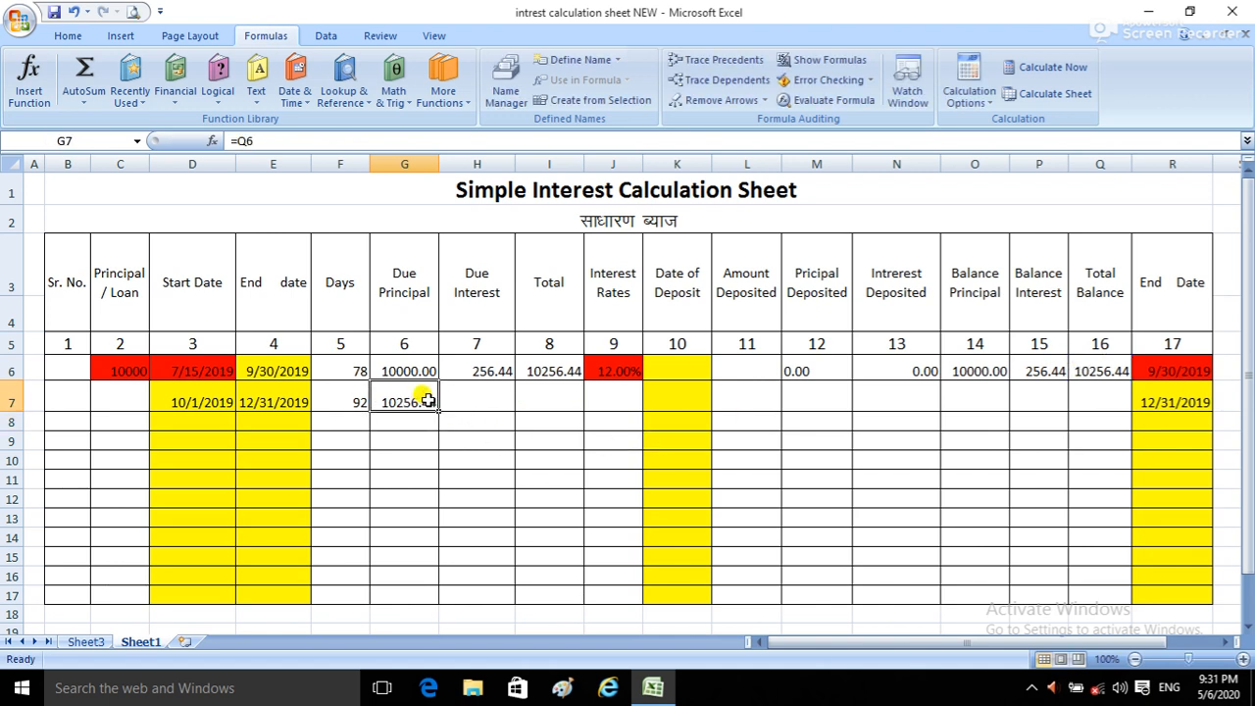
{"action": "type", "text": "="}
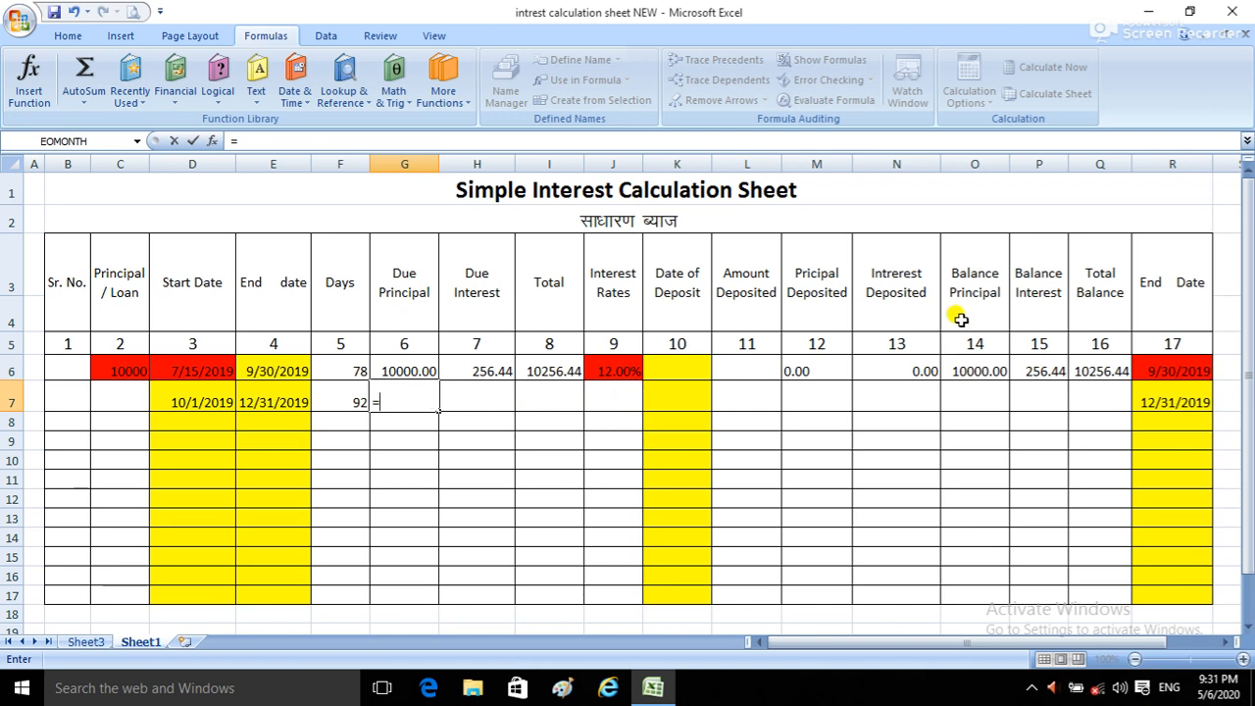
{"action": "left_click", "coordinate": [968, 373]}
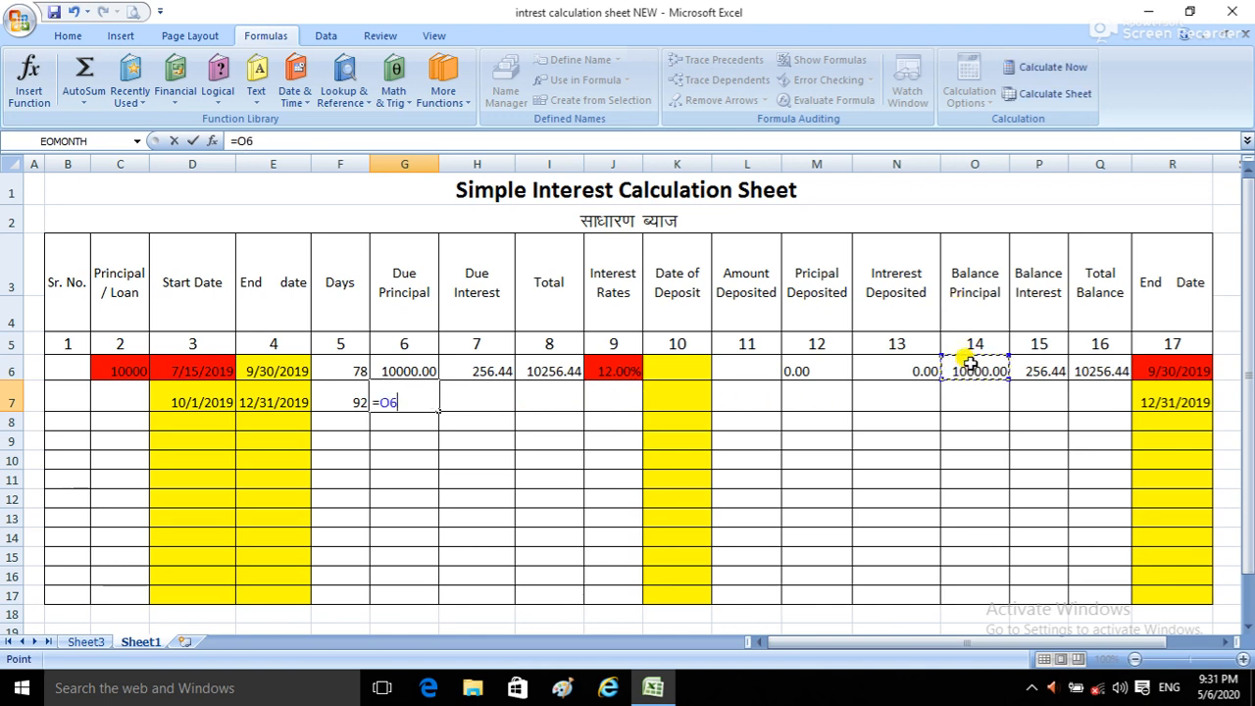
{"action": "key", "text": "Return"}
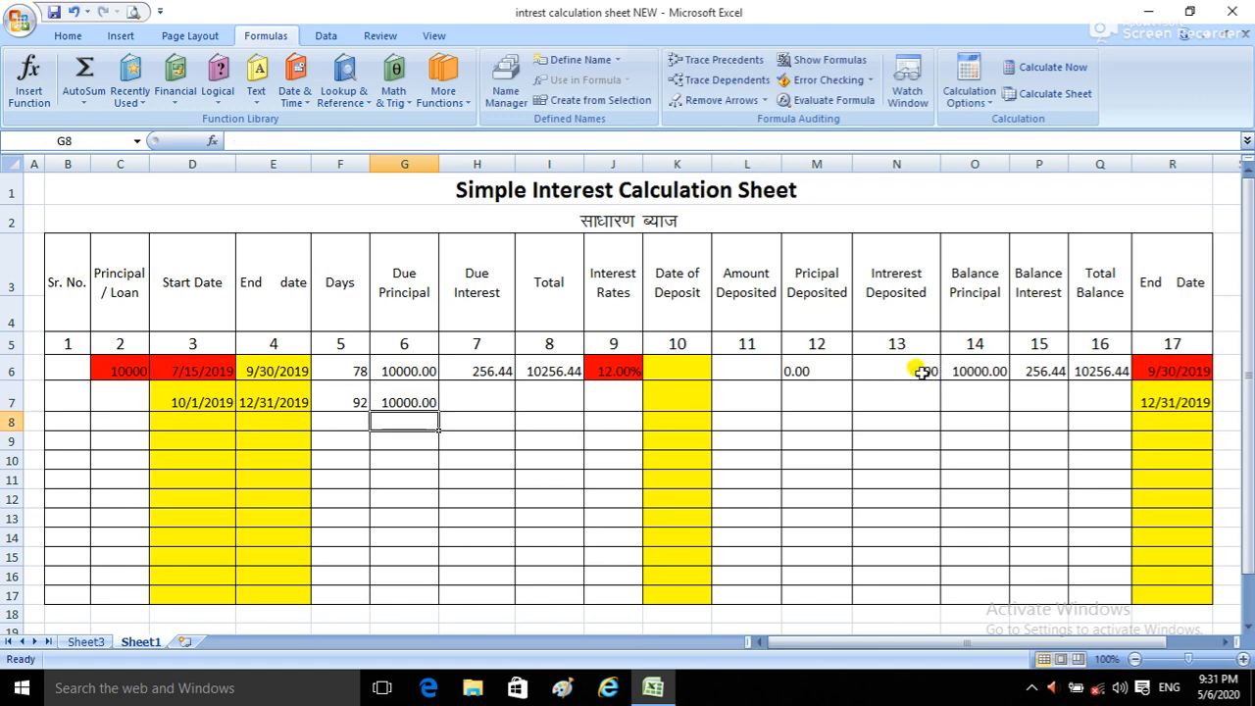
Step: Enter the formula =ROUND(F7*G7*J7/365,2) in the second row's Due Interest cell, H7
{"action": "left_click", "coordinate": [491, 388]}
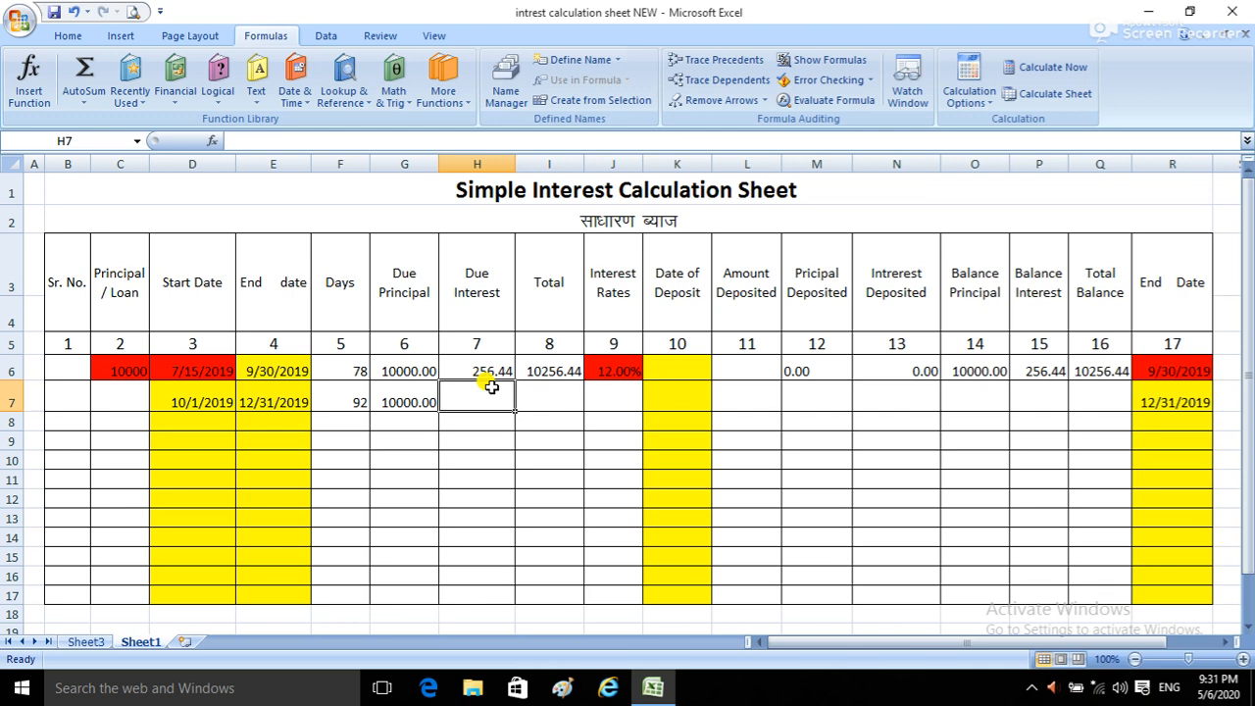
{"action": "type", "text": "="}
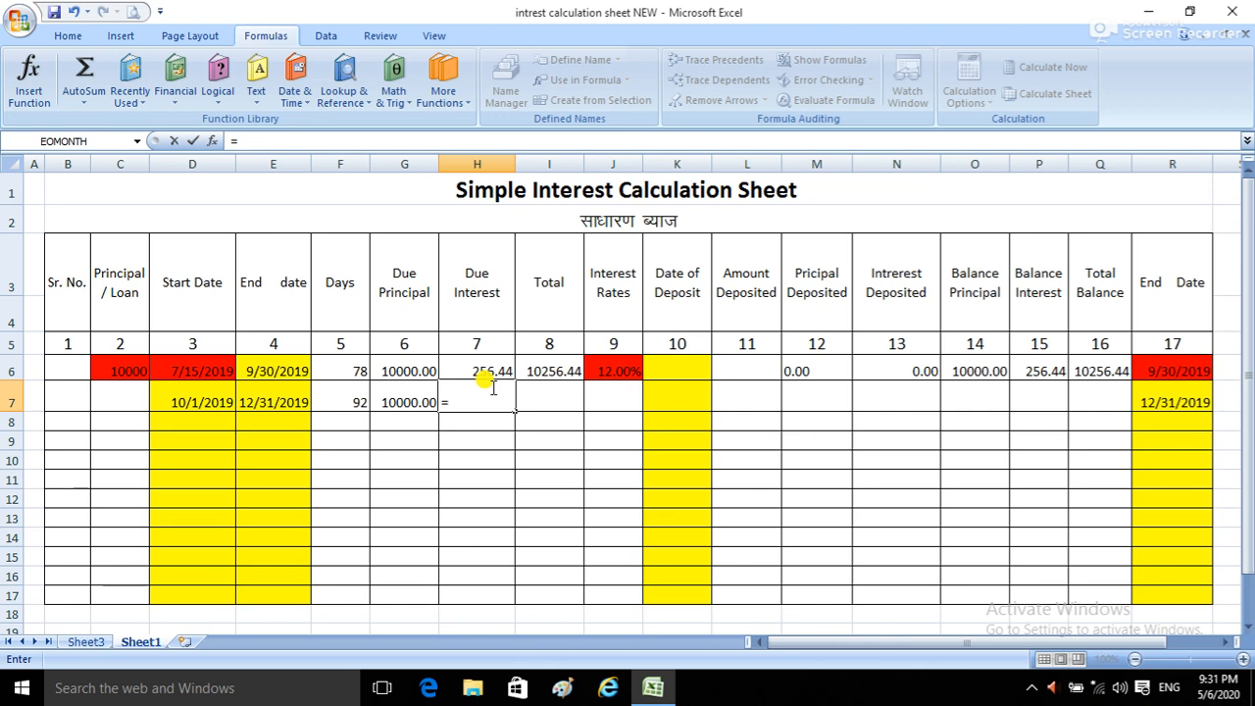
{"action": "type", "text": "round"}
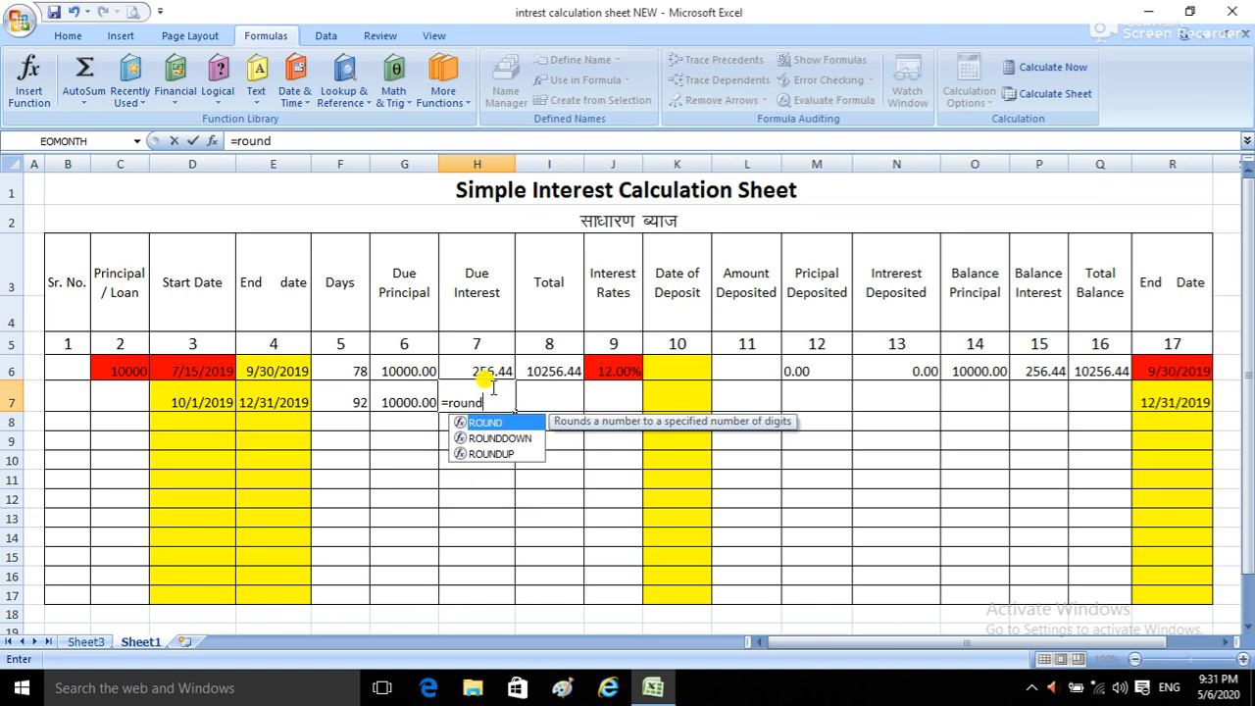
{"action": "type", "text": "("}
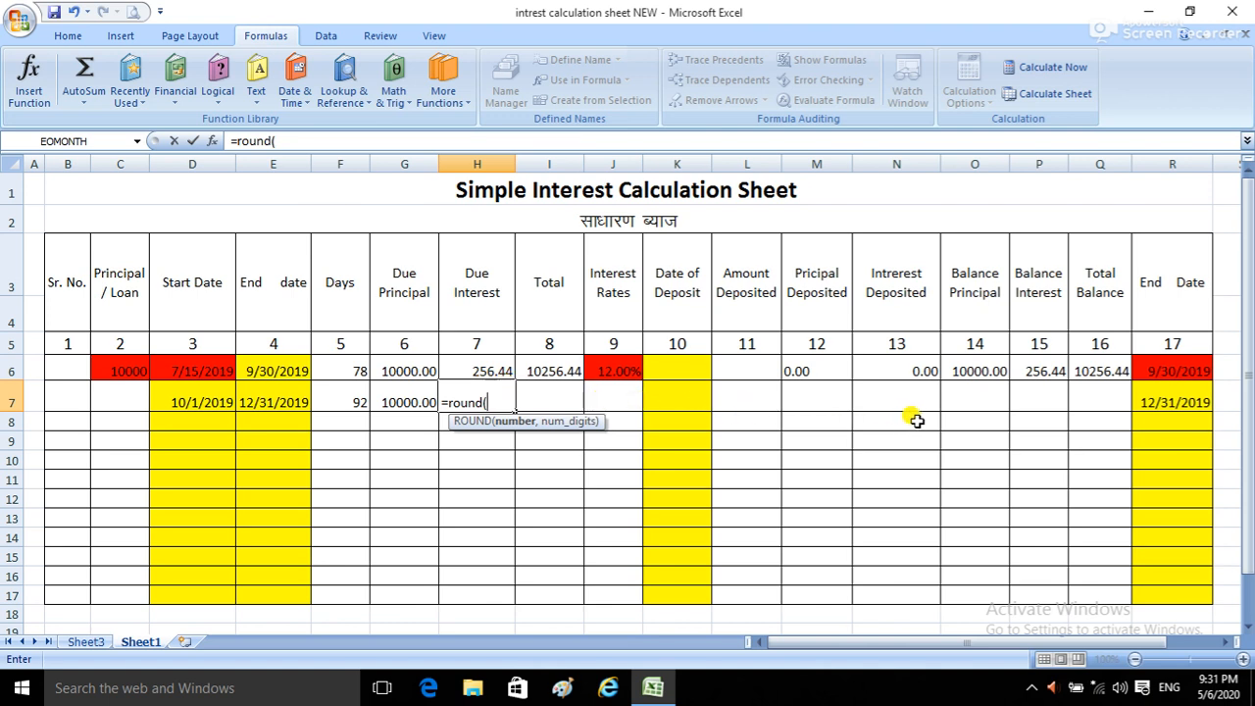
{"action": "left_click", "coordinate": [975, 369]}
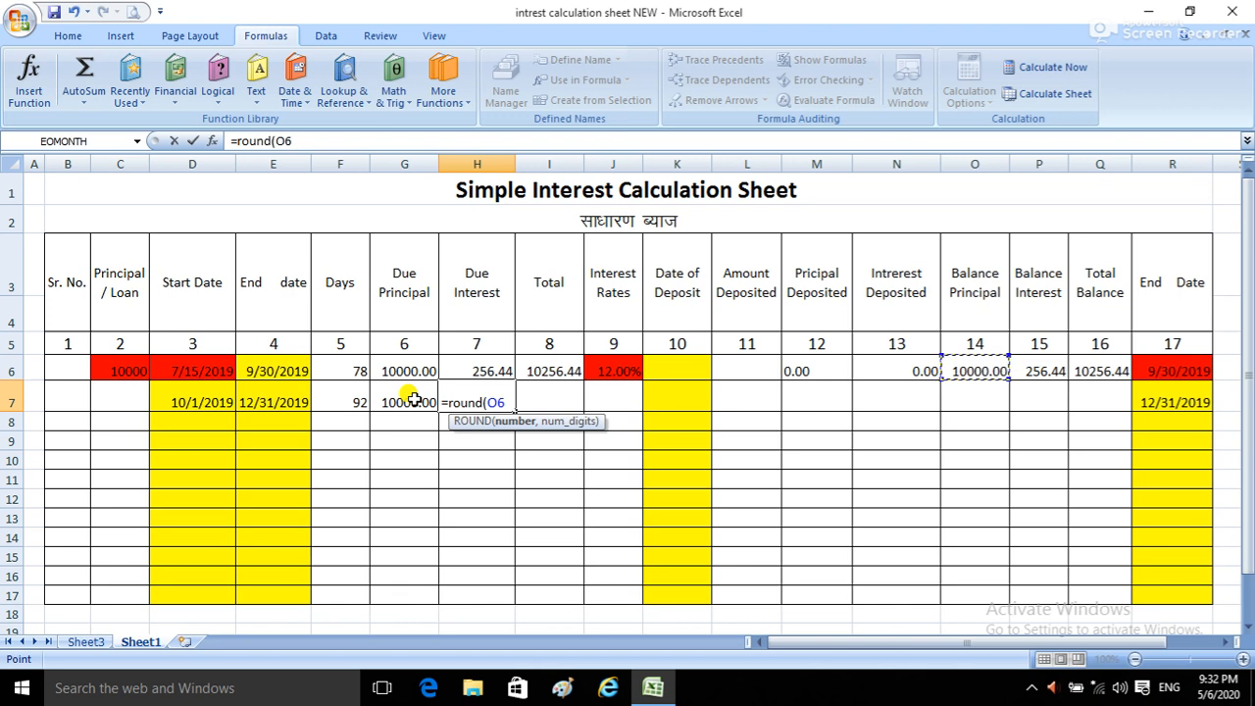
{"action": "key", "text": "BackSpace"}
{"action": "key", "text": "BackSpace"}
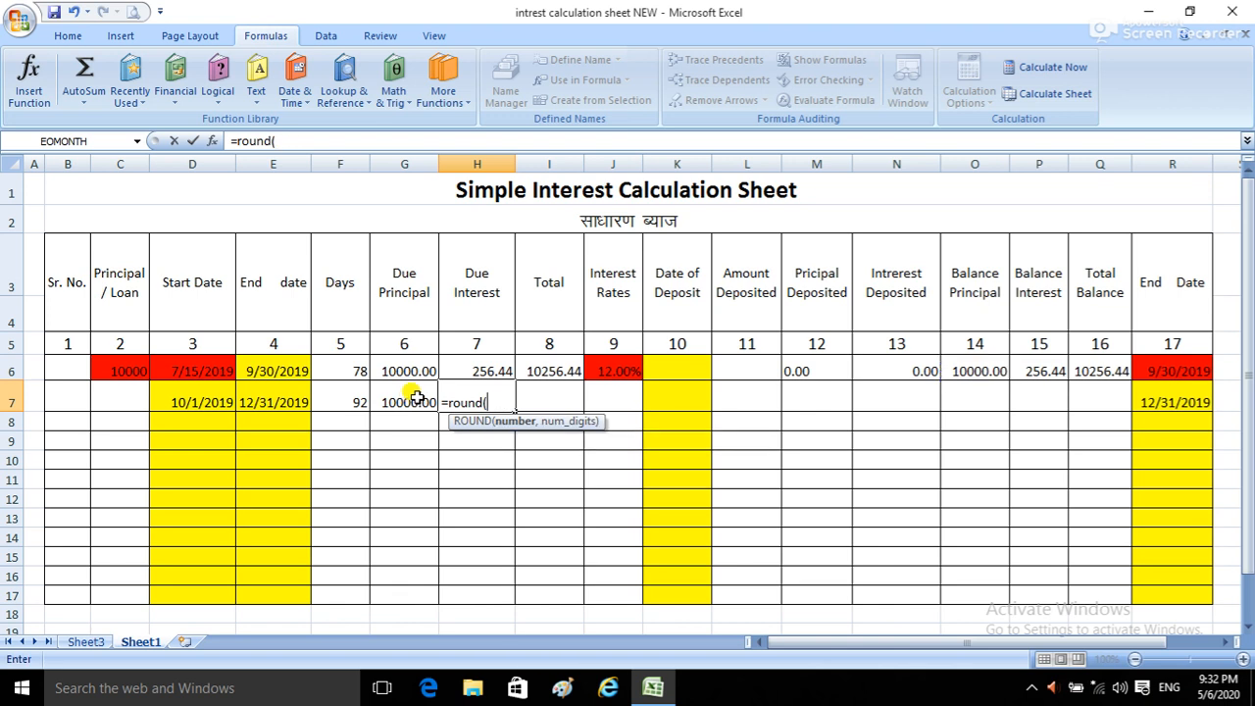
{"action": "left_click", "coordinate": [342, 398]}
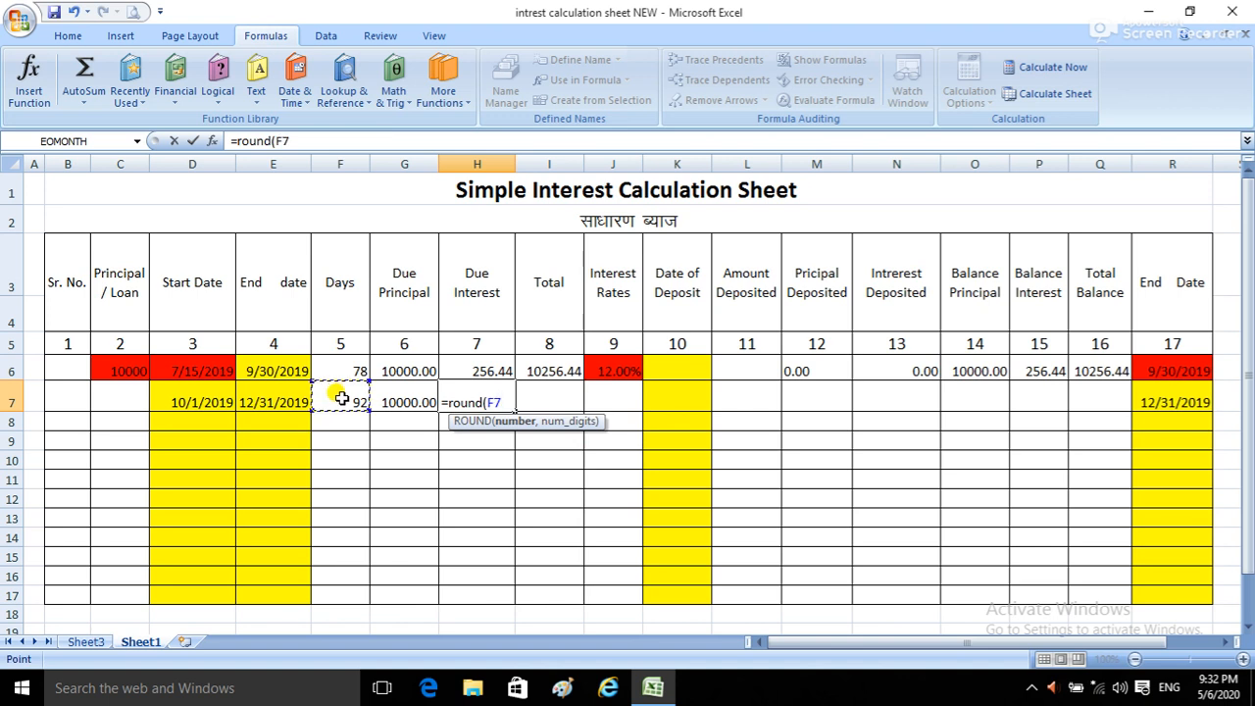
{"action": "type", "text": "="}
{"action": "left_click", "coordinate": [405, 396]}
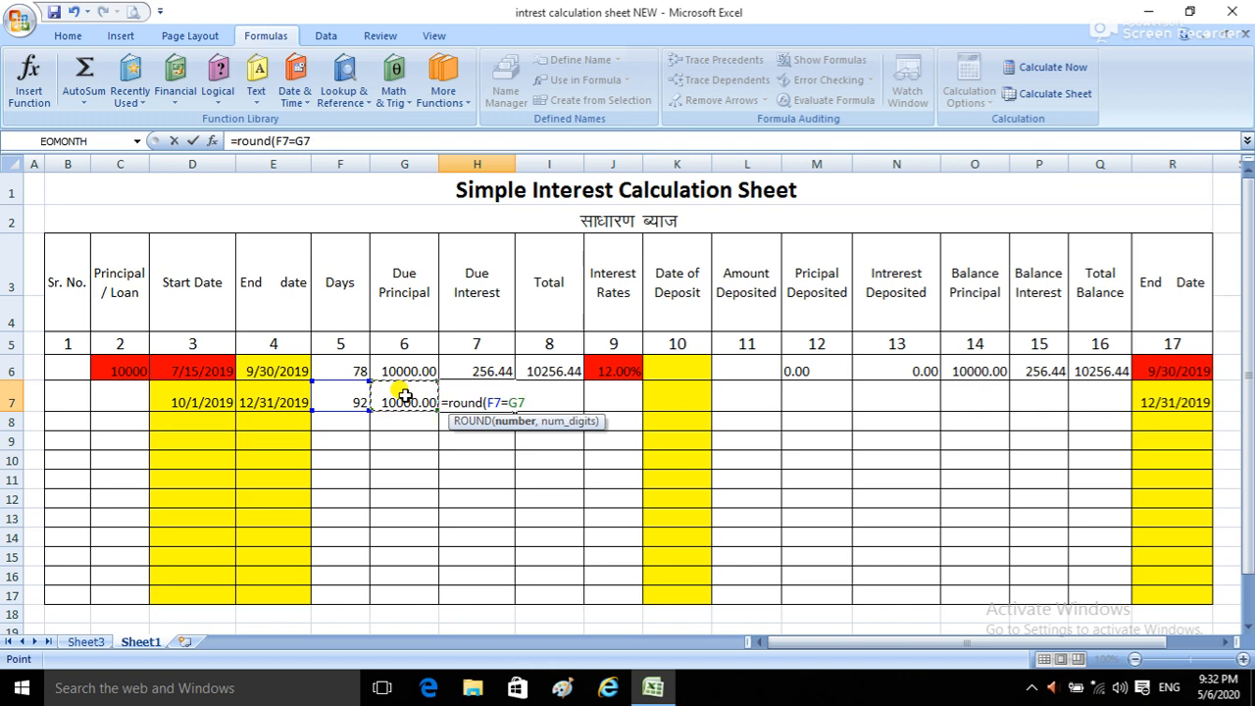
{"action": "key", "text": "BackSpace"}
{"action": "key", "text": "BackSpace"}
{"action": "key", "text": "BackSpace"}
{"action": "type", "text": "*"}
{"action": "left_click", "coordinate": [405, 395]}
{"action": "type", "text": "*"}
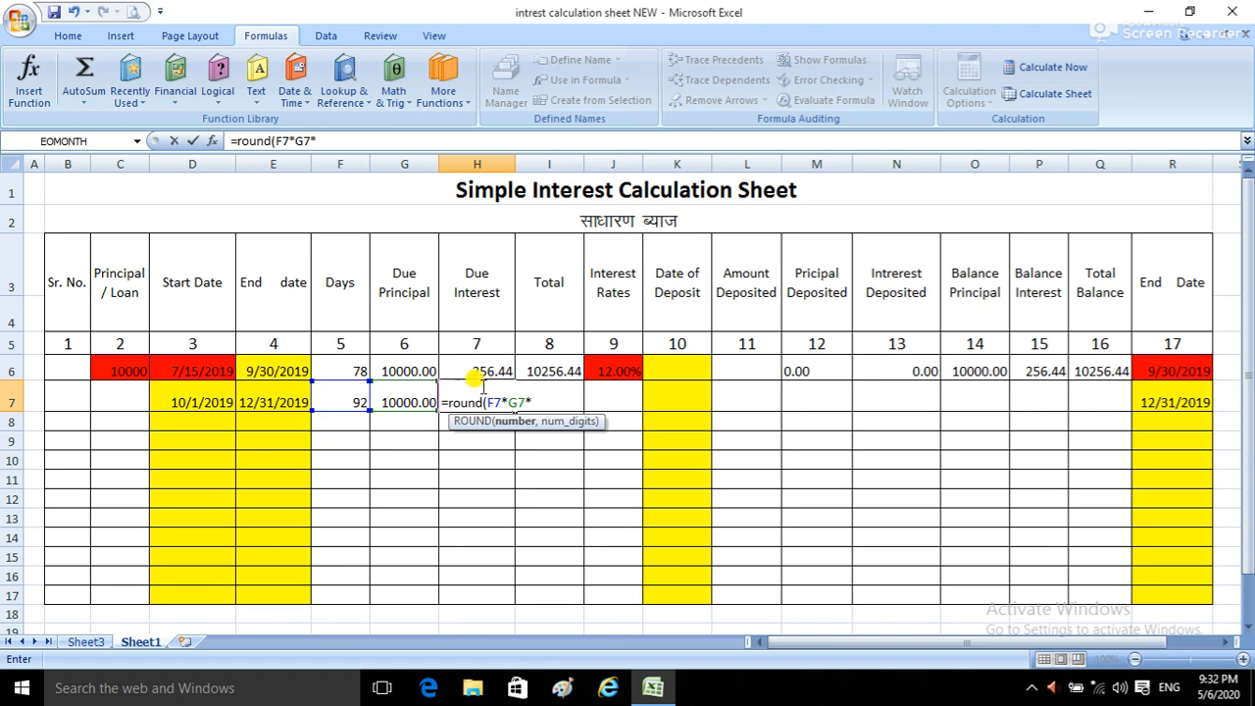
{"action": "left_click", "coordinate": [616, 398]}
{"action": "type", "text": "/365"}
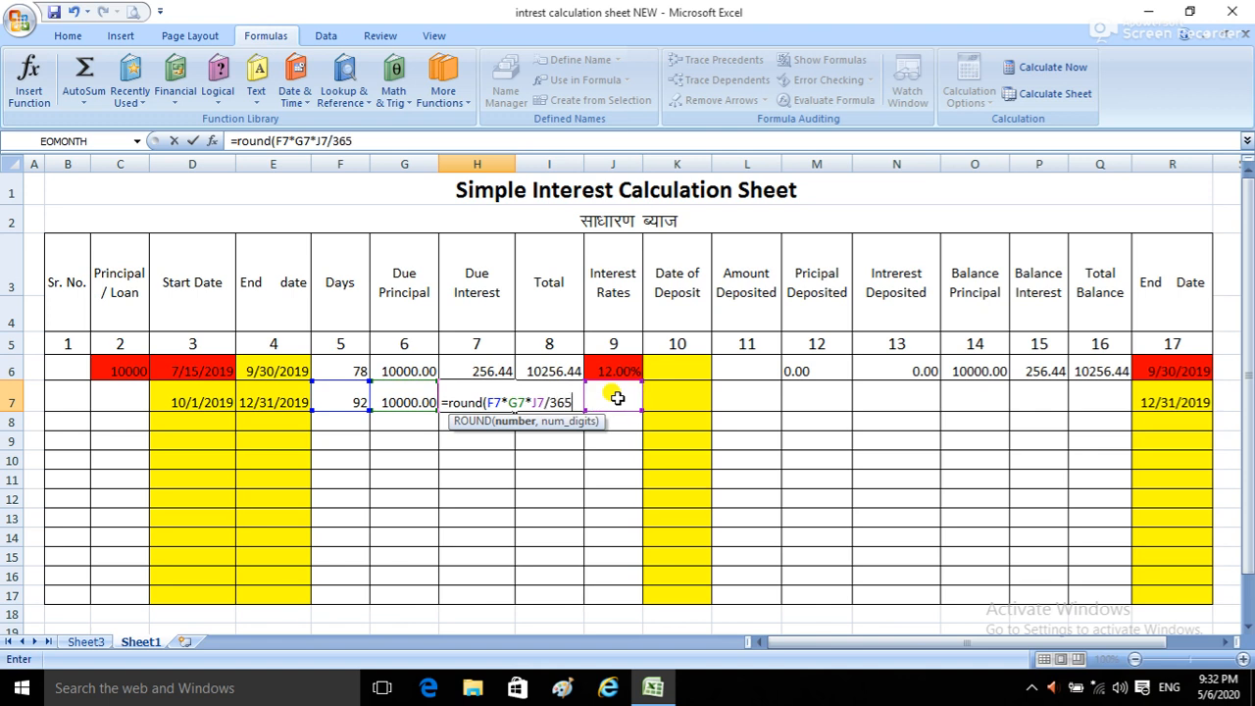
{"action": "type", "text": ",2)"}
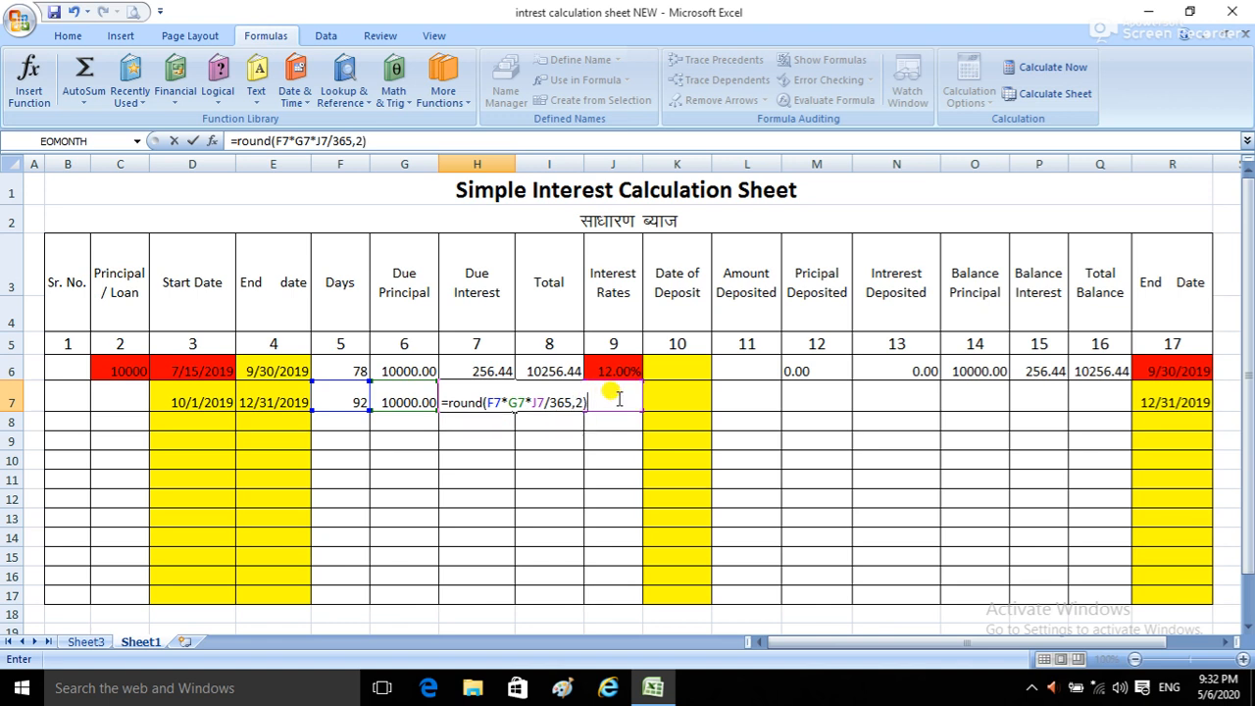
{"action": "key", "text": "Return"}
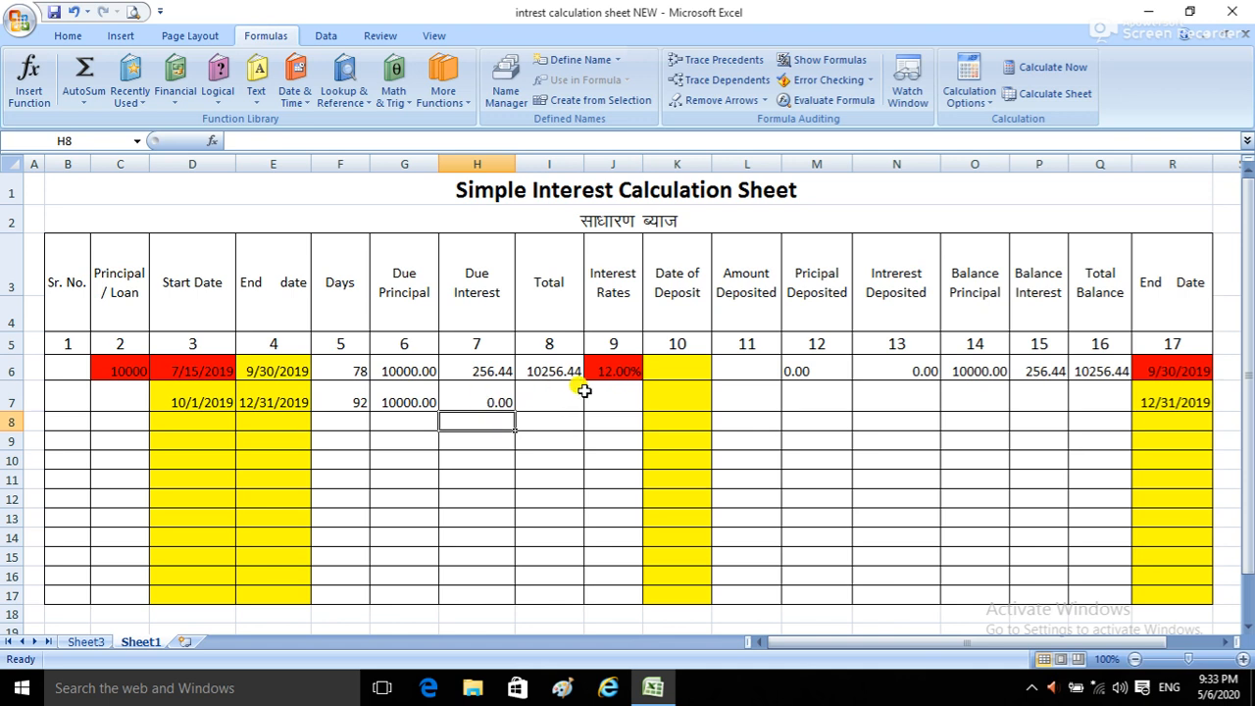
Step: Copy the 12% interest rate from J6 into the second row's Interest Rates cell, J7
{"action": "left_click", "coordinate": [609, 397]}
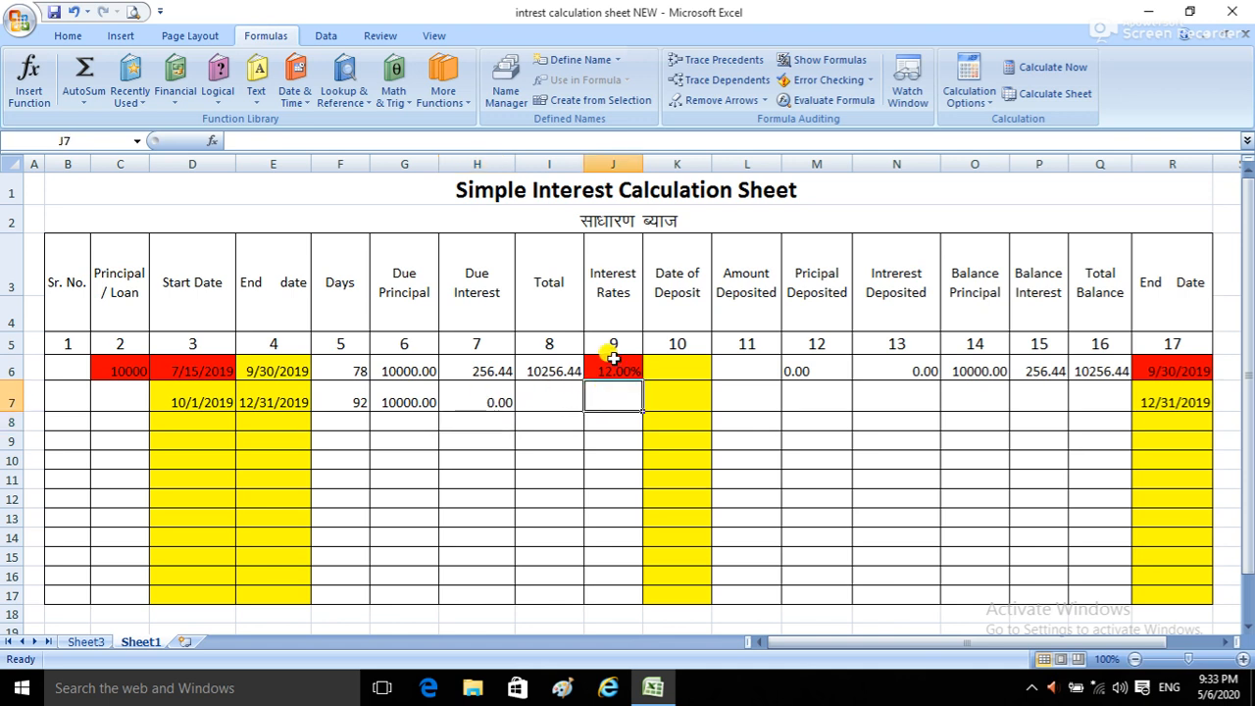
{"action": "left_click", "coordinate": [614, 368]}
{"action": "key", "text": "ctrl+c"}
{"action": "left_click", "coordinate": [613, 389]}
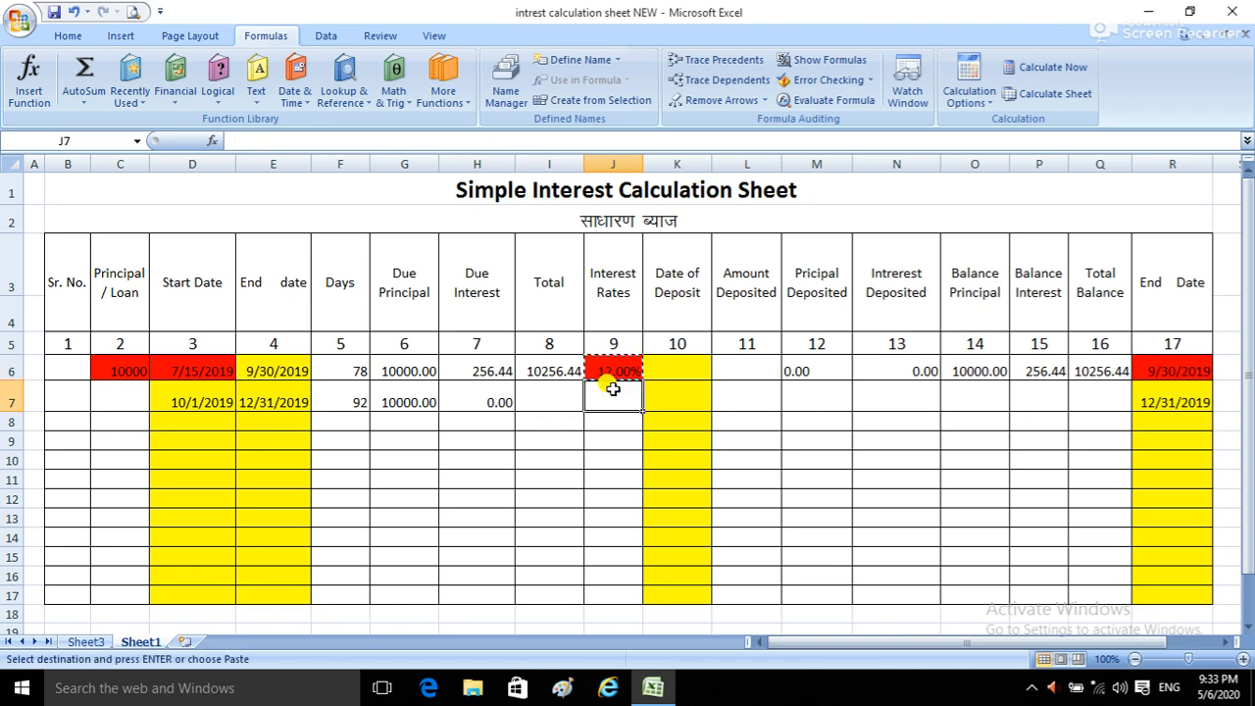
{"action": "key", "text": "ctrl+v"}
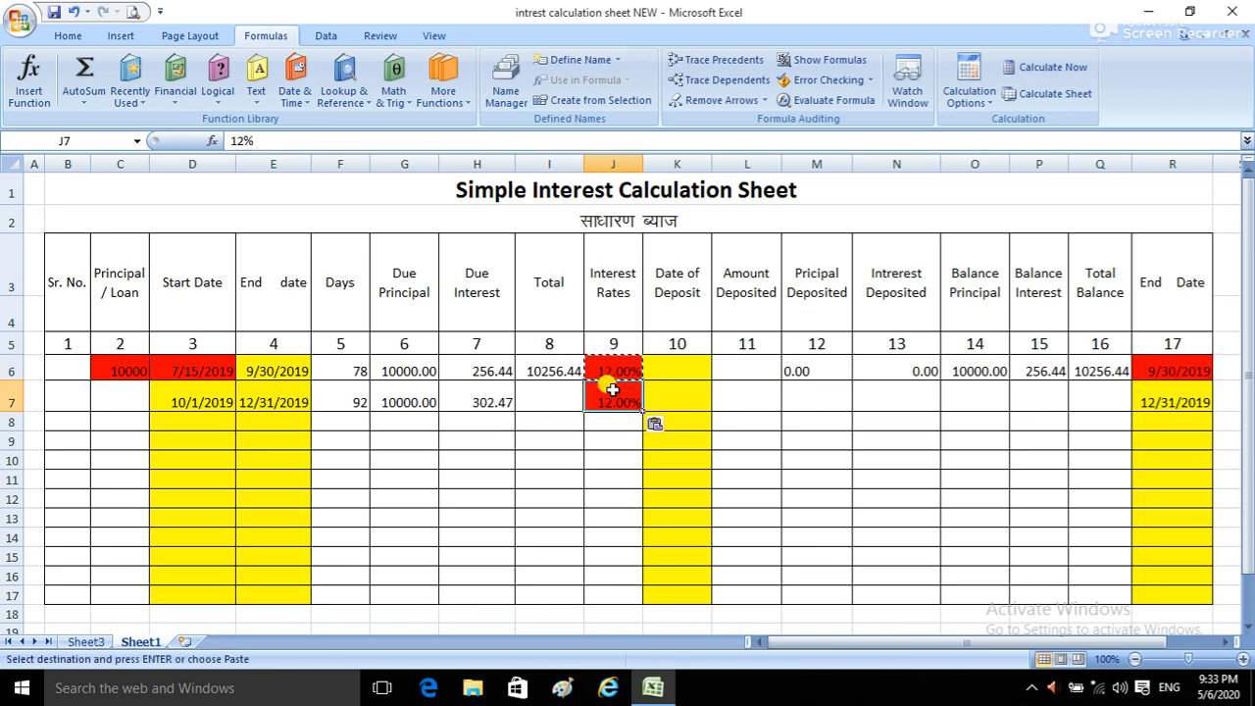
Step: Total the second row's Due Principal and Due Interest into I7 with AutoSum over G7:I7
{"action": "left_click", "coordinate": [531, 401]}
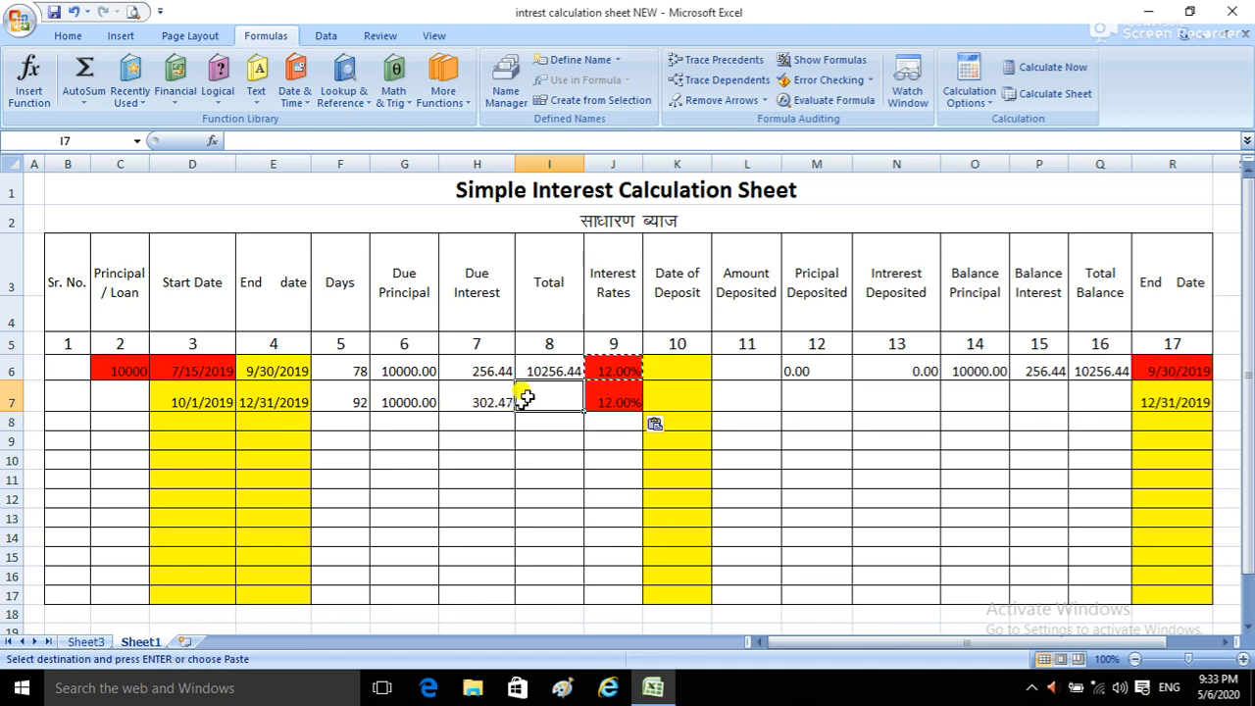
{"action": "left_click_drag", "start_coordinate": [417, 395], "coordinate": [549, 400]}
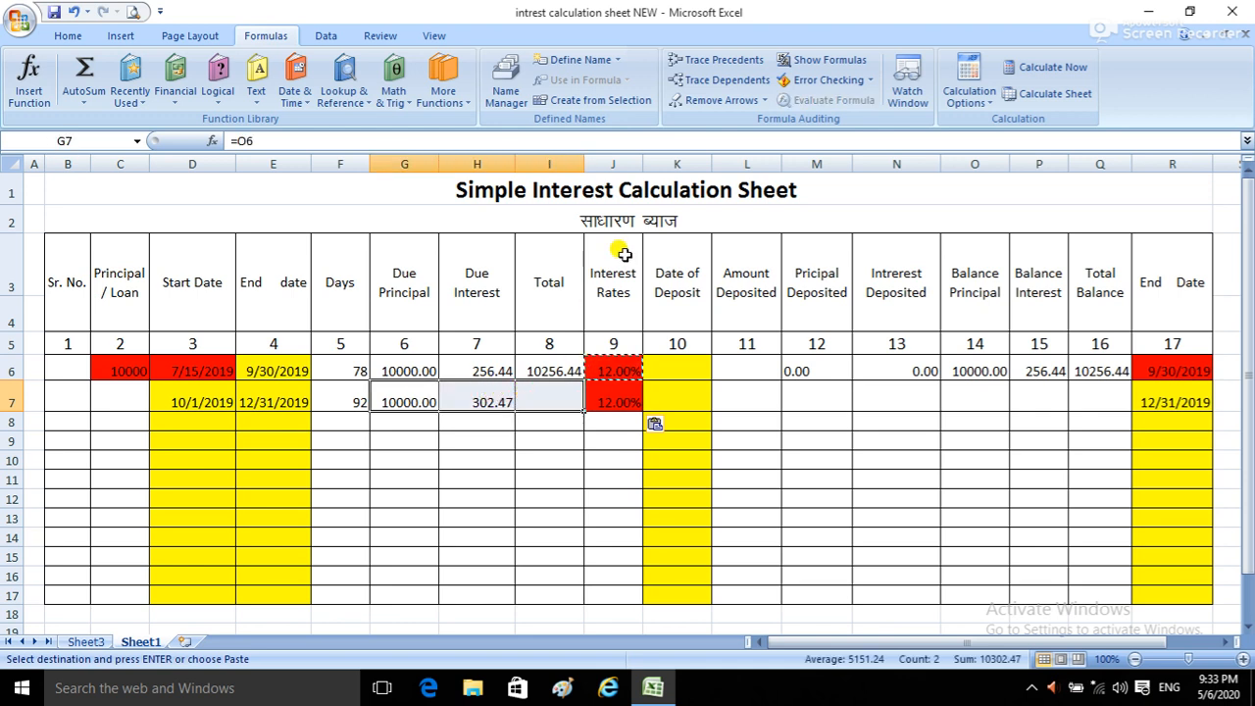
{"action": "left_click", "coordinate": [84, 37]}
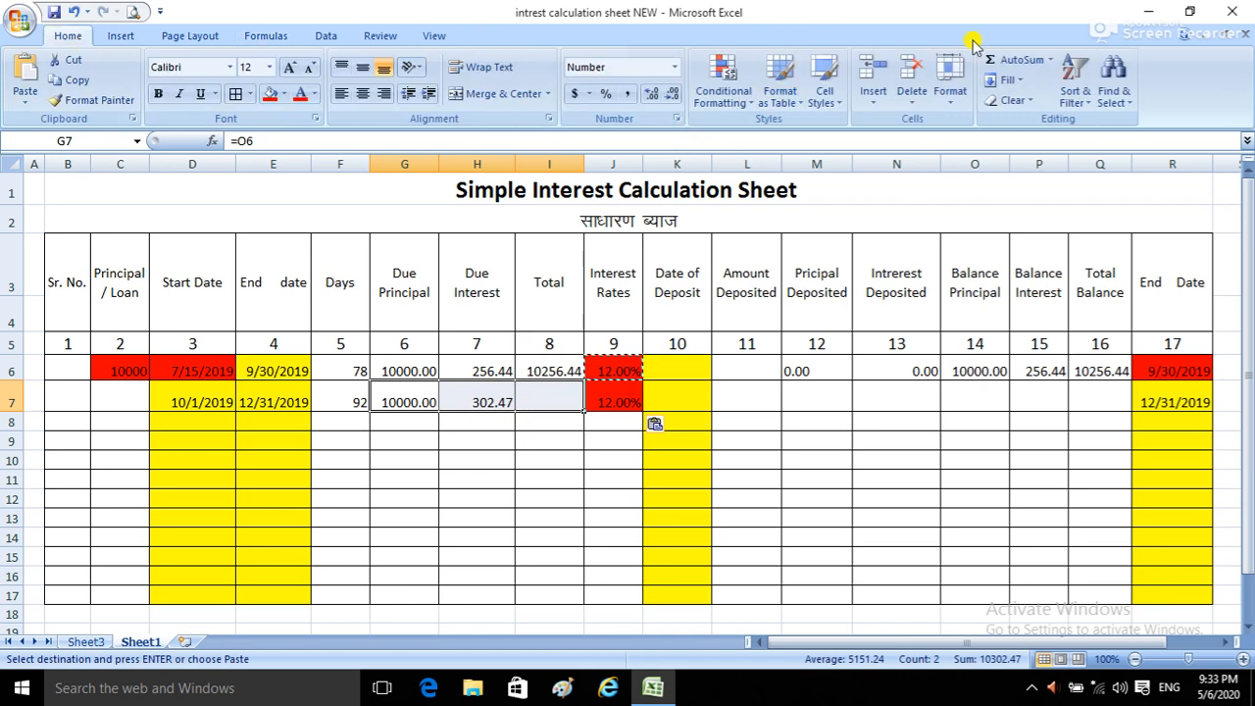
{"action": "left_click", "coordinate": [1010, 60]}
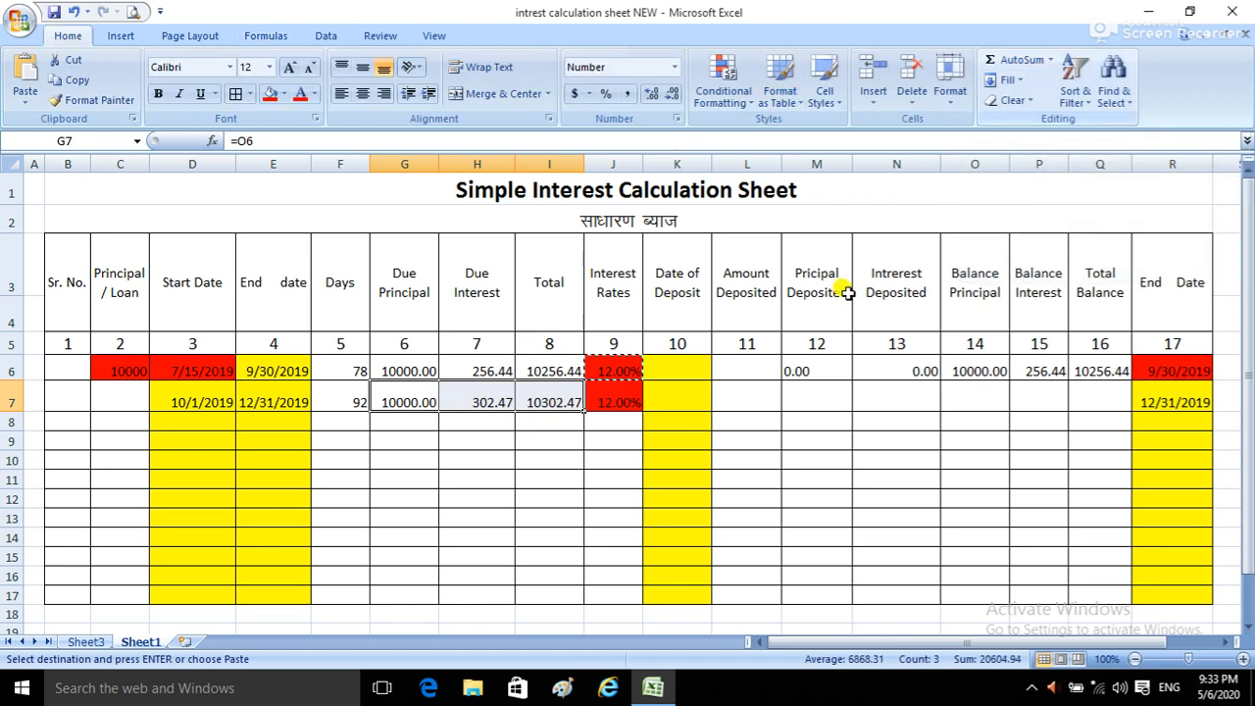
{"action": "left_click", "coordinate": [483, 498]}
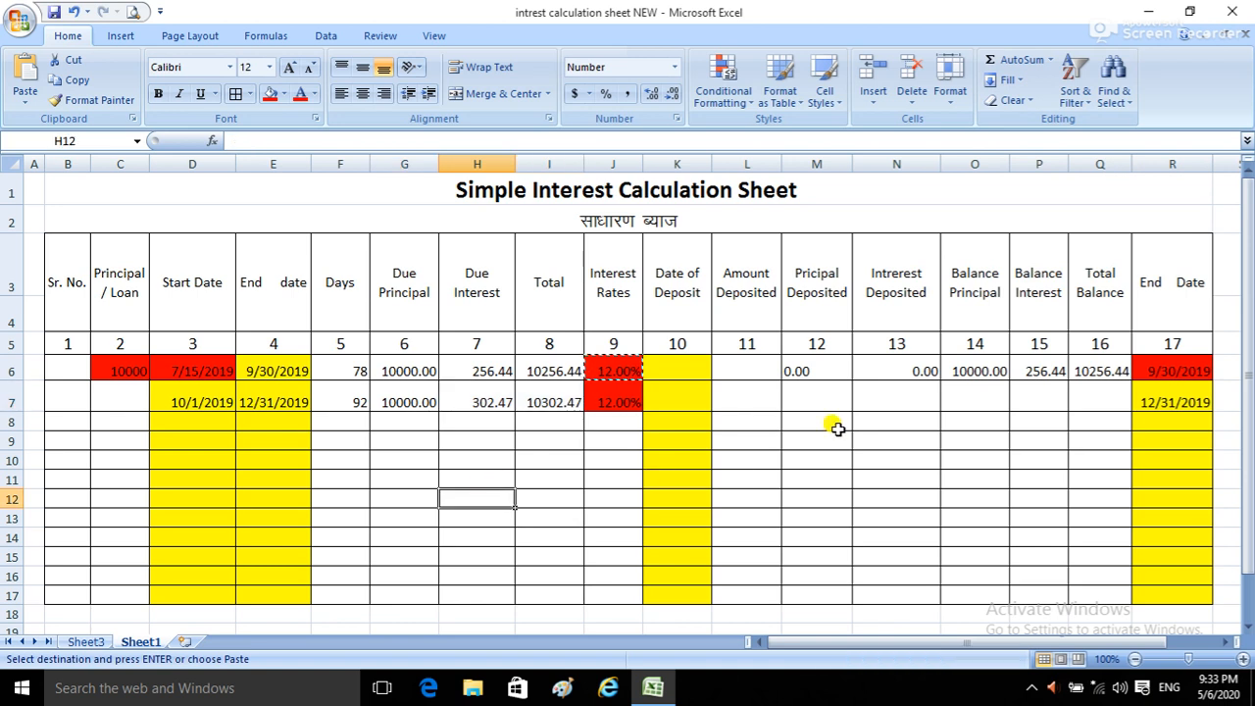
Step: Copy the first row's deposited and balance formulas from M6:Q6 into the second row, M7:Q7
{"action": "left_click", "coordinate": [829, 370]}
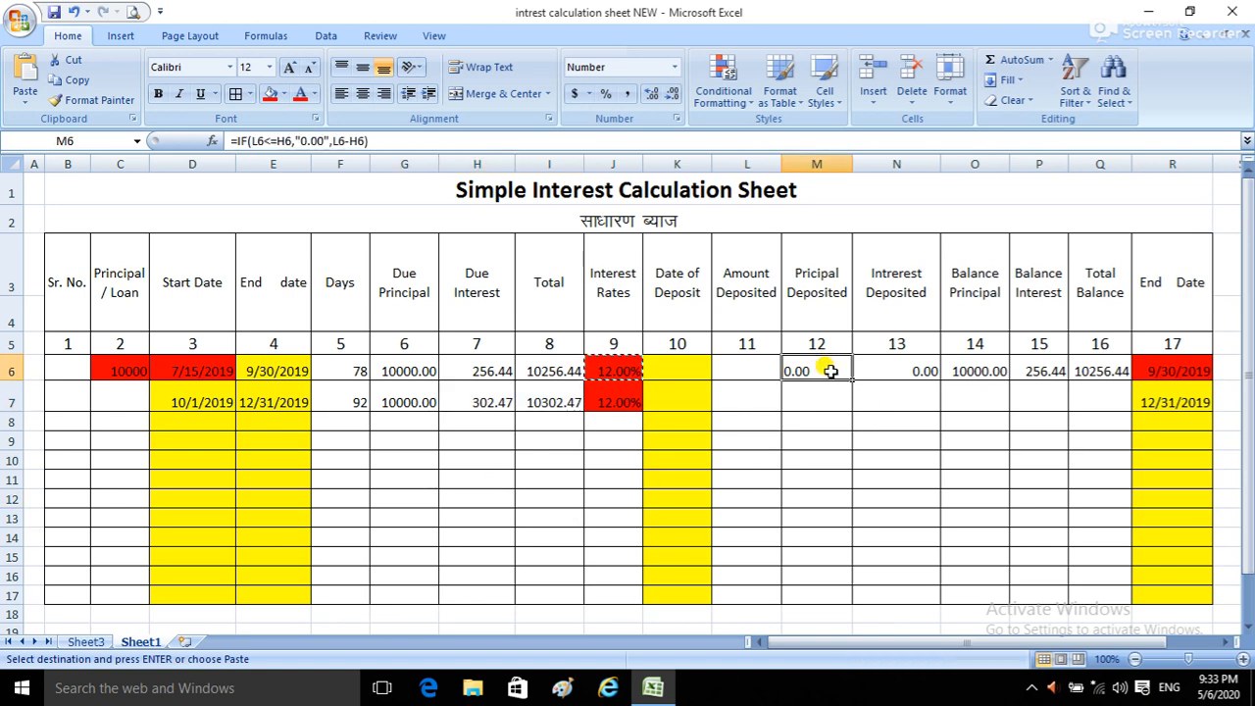
{"action": "left_click_drag", "start_coordinate": [793, 363], "coordinate": [1096, 359]}
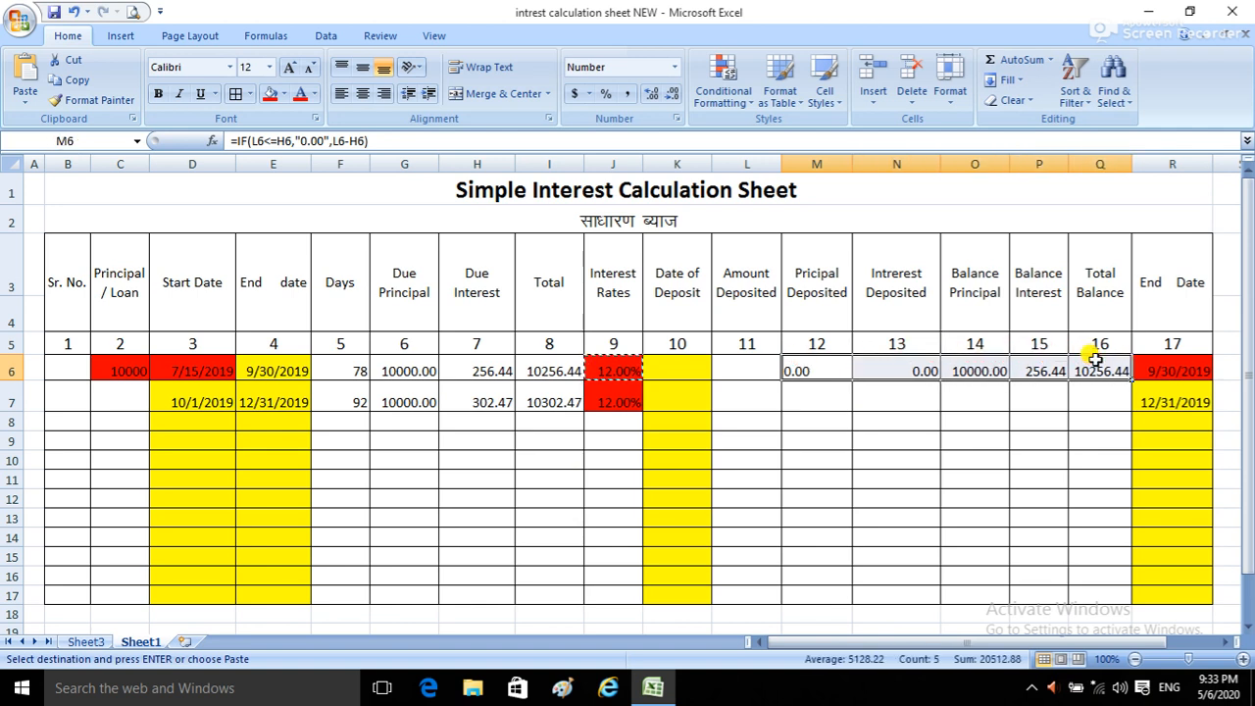
{"action": "key", "text": "ctrl+c"}
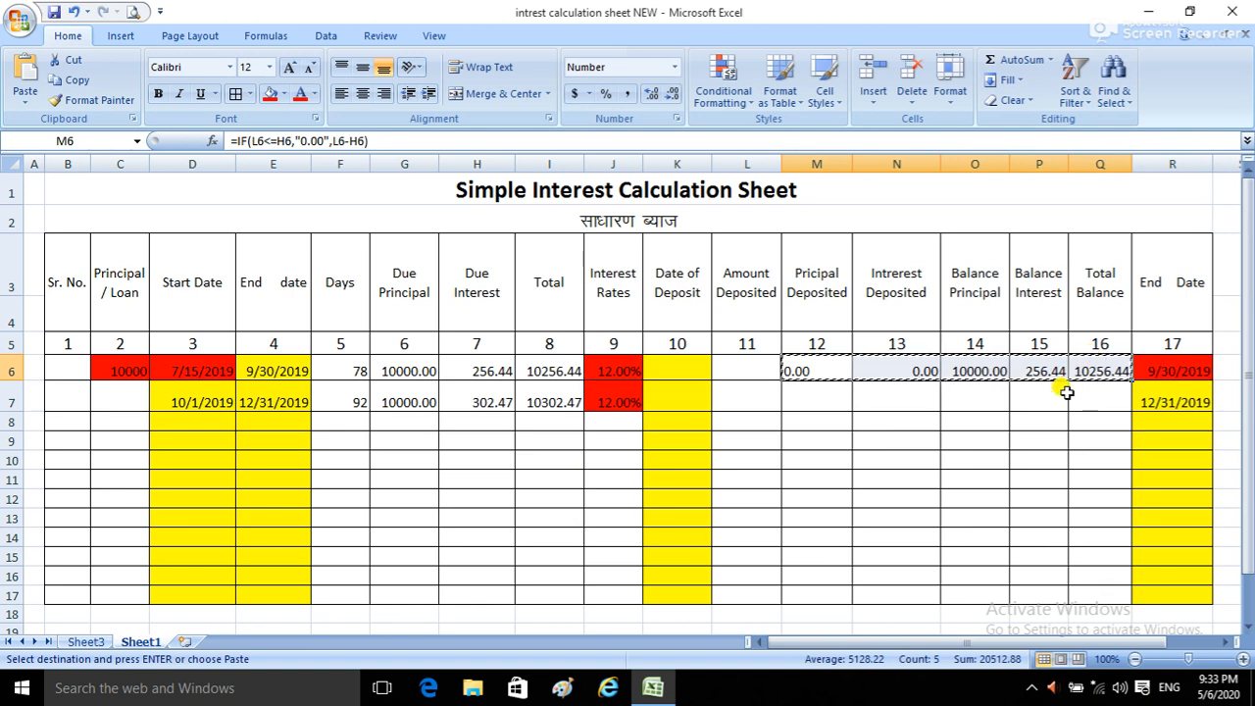
{"action": "left_click", "coordinate": [836, 404]}
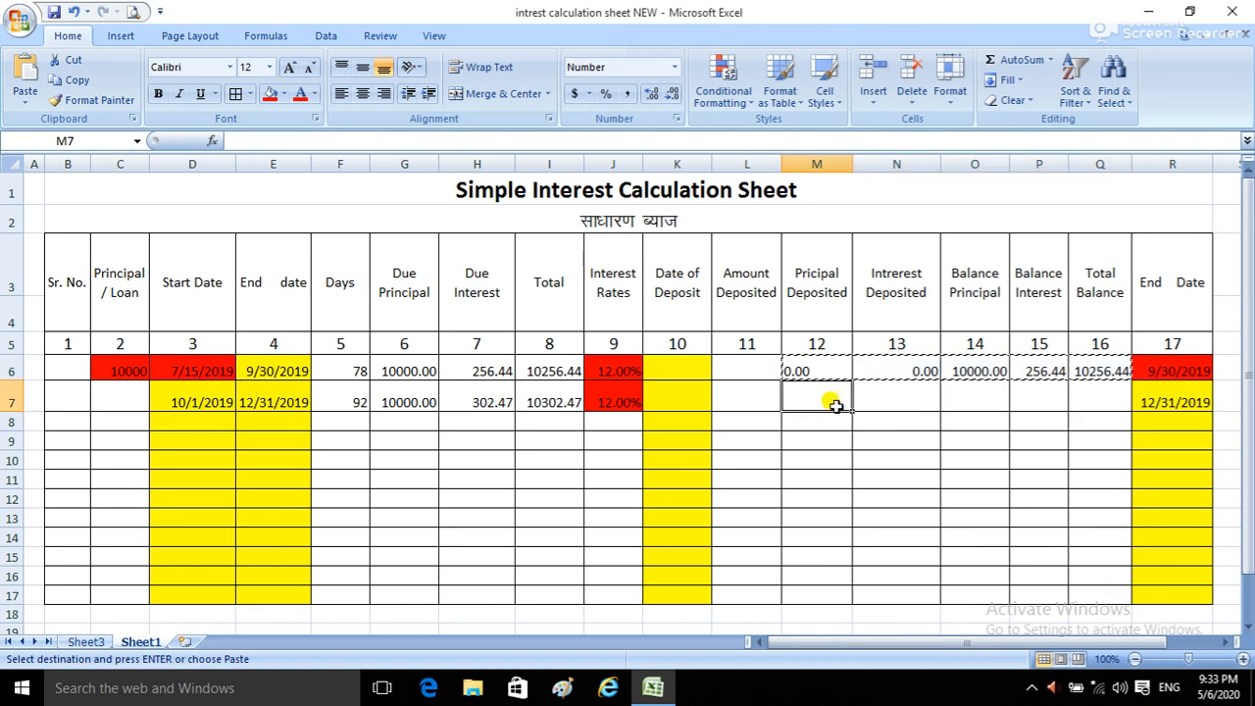
{"action": "key", "text": "ctrl+v"}
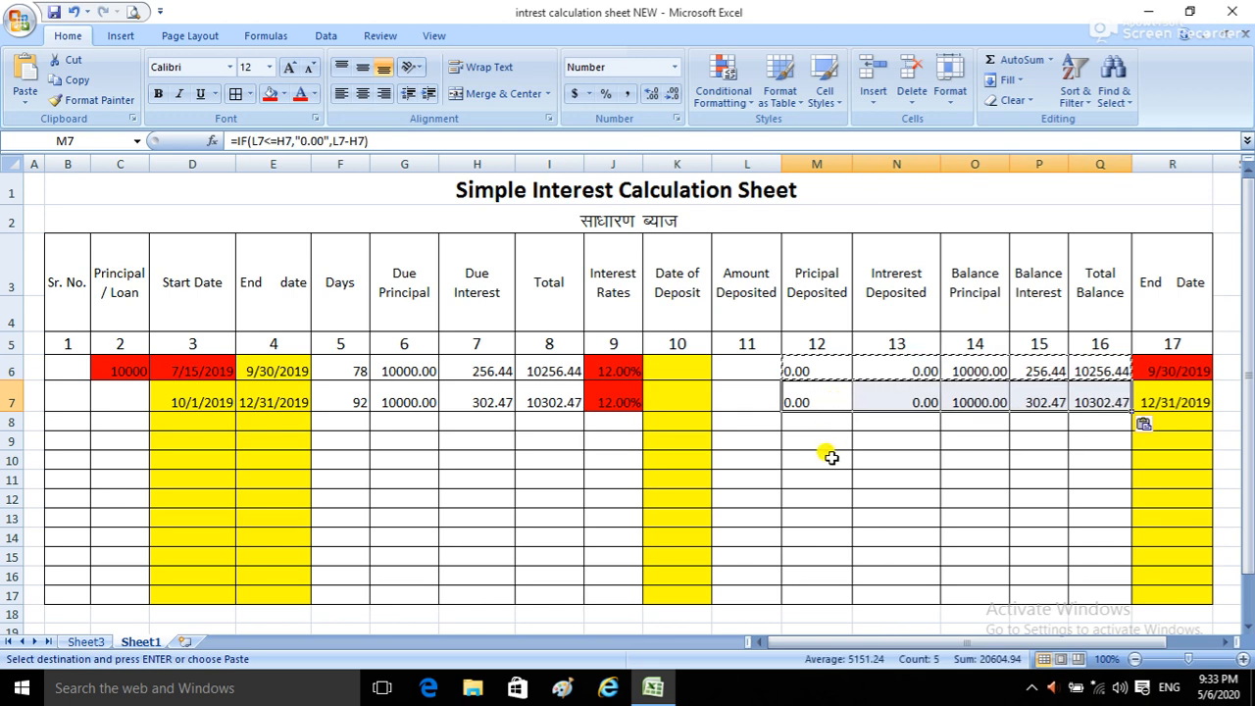
{"action": "left_click", "coordinate": [775, 501]}
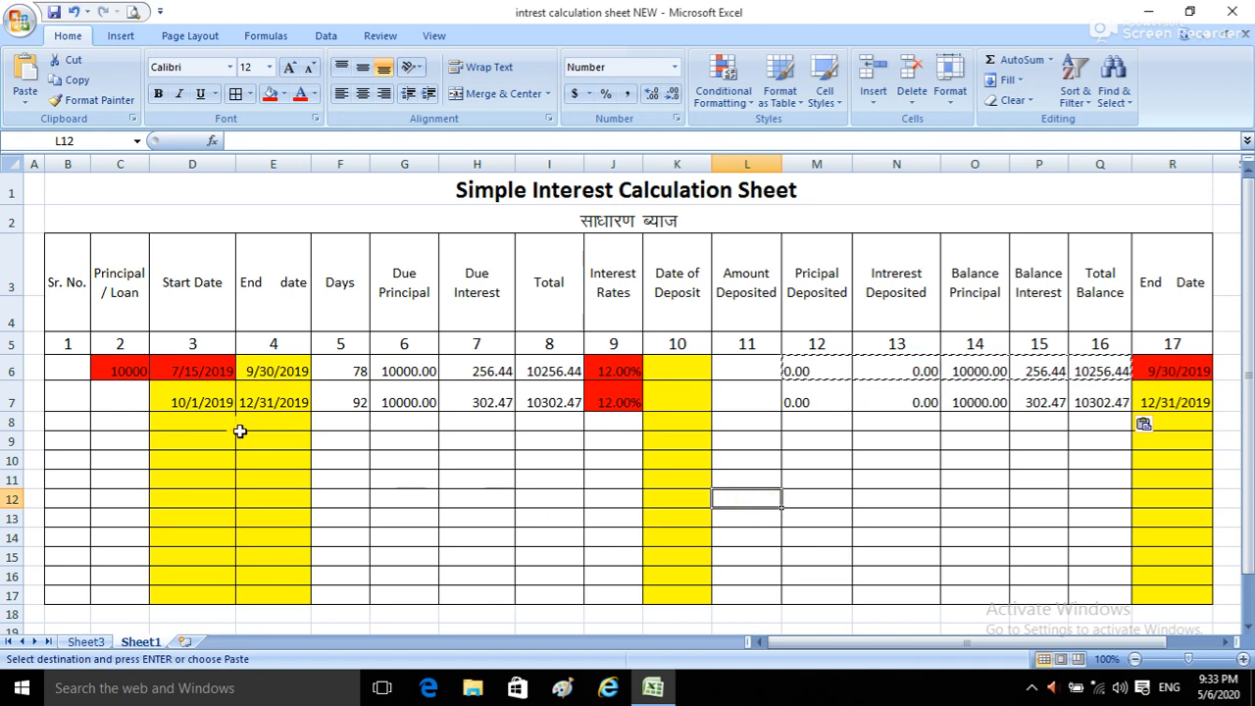
Step: Copy the completed second row, D7:R7, down through rows 8 to 24
{"action": "left_click_drag", "start_coordinate": [201, 397], "coordinate": [1174, 392]}
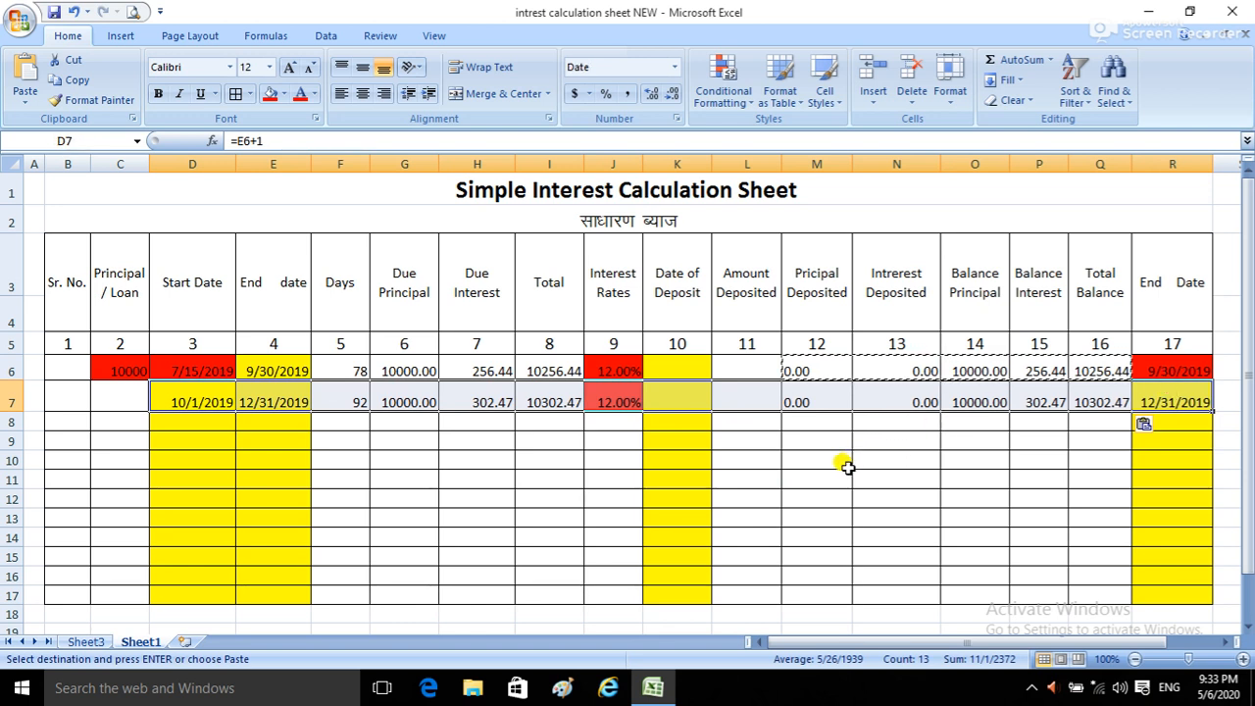
{"action": "key", "text": "ctrl+c"}
{"action": "scroll", "coordinate": [412, 466], "scroll_direction": "down", "scroll_amount": 1}
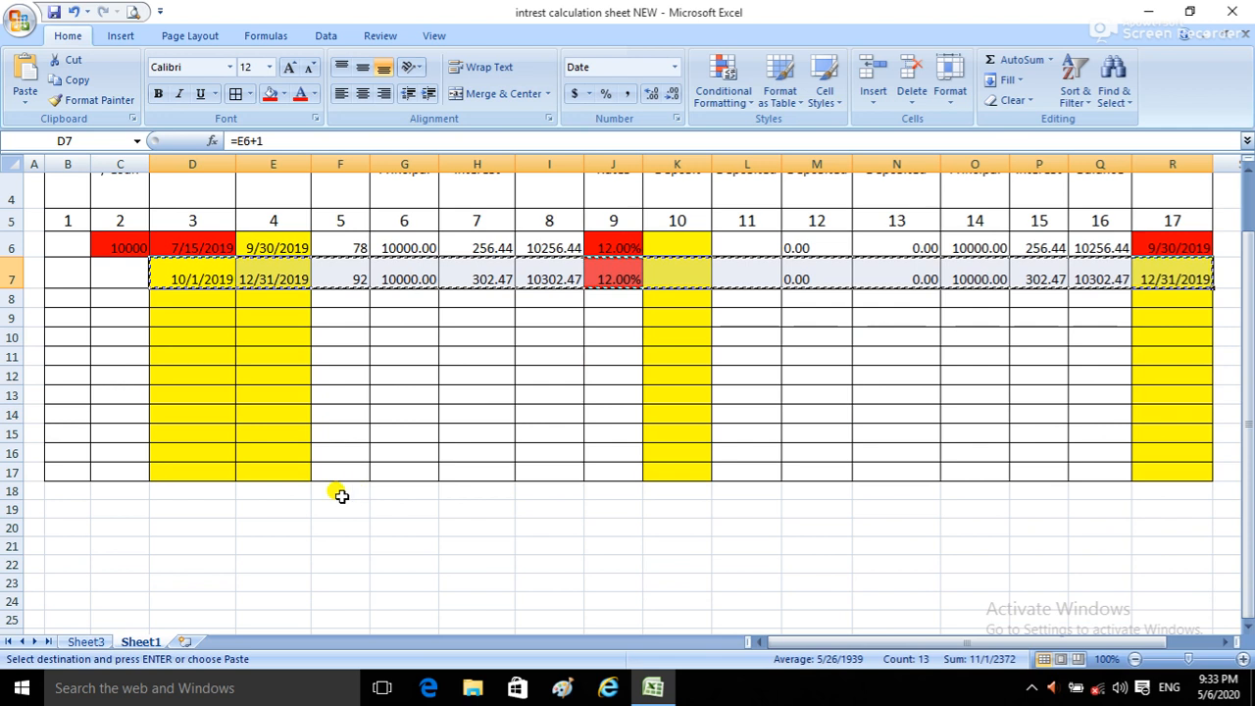
{"action": "left_click_drag", "start_coordinate": [206, 303], "coordinate": [186, 591]}
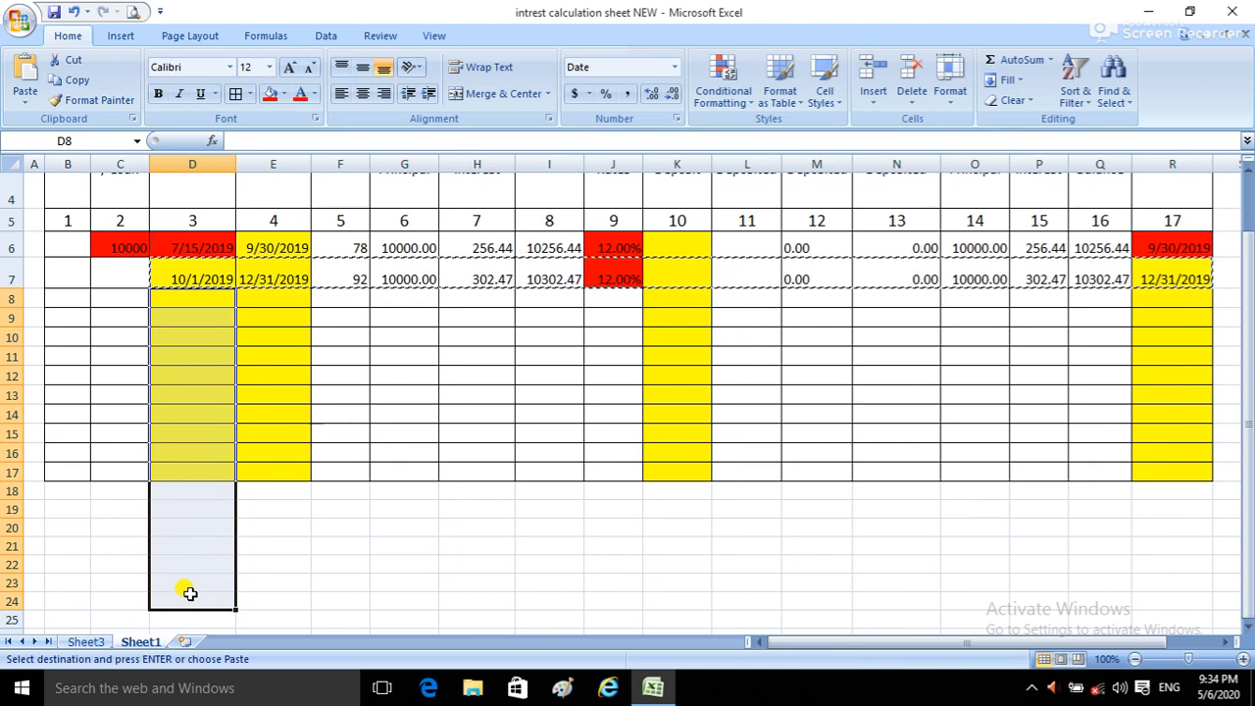
{"action": "key", "text": "ctrl+v"}
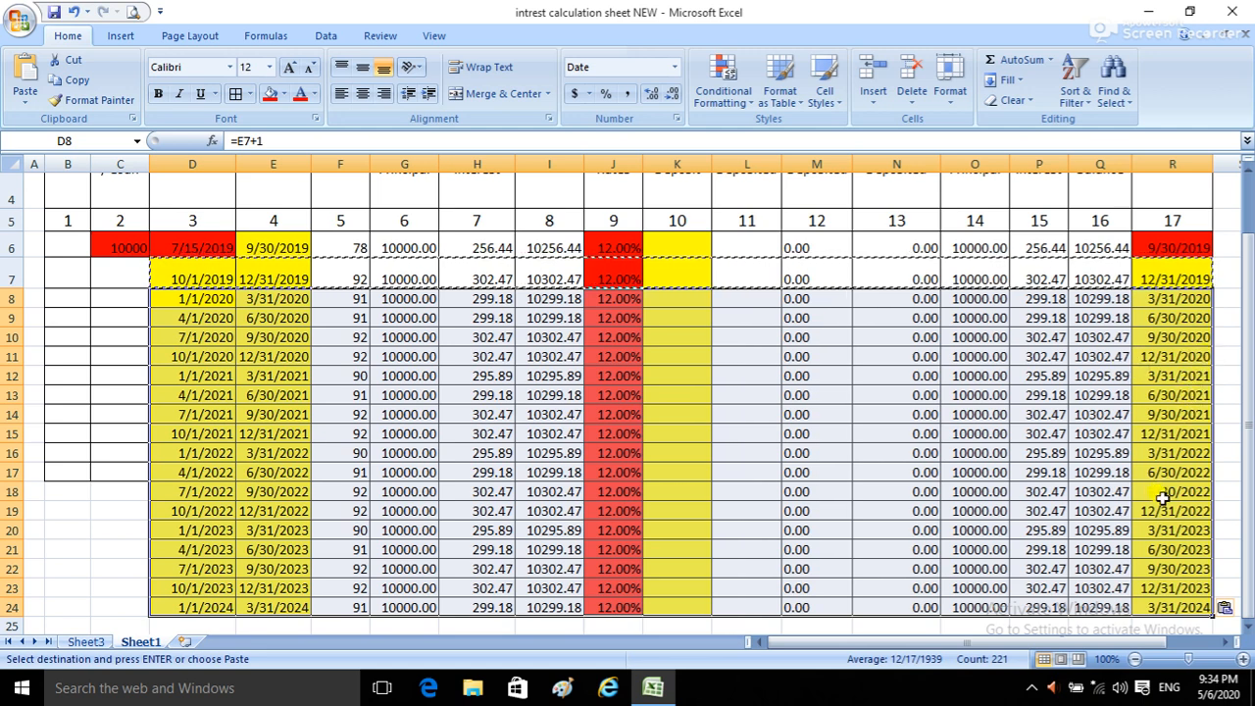
{"action": "scroll", "coordinate": [1156, 502], "scroll_direction": "down", "scroll_amount": 2}
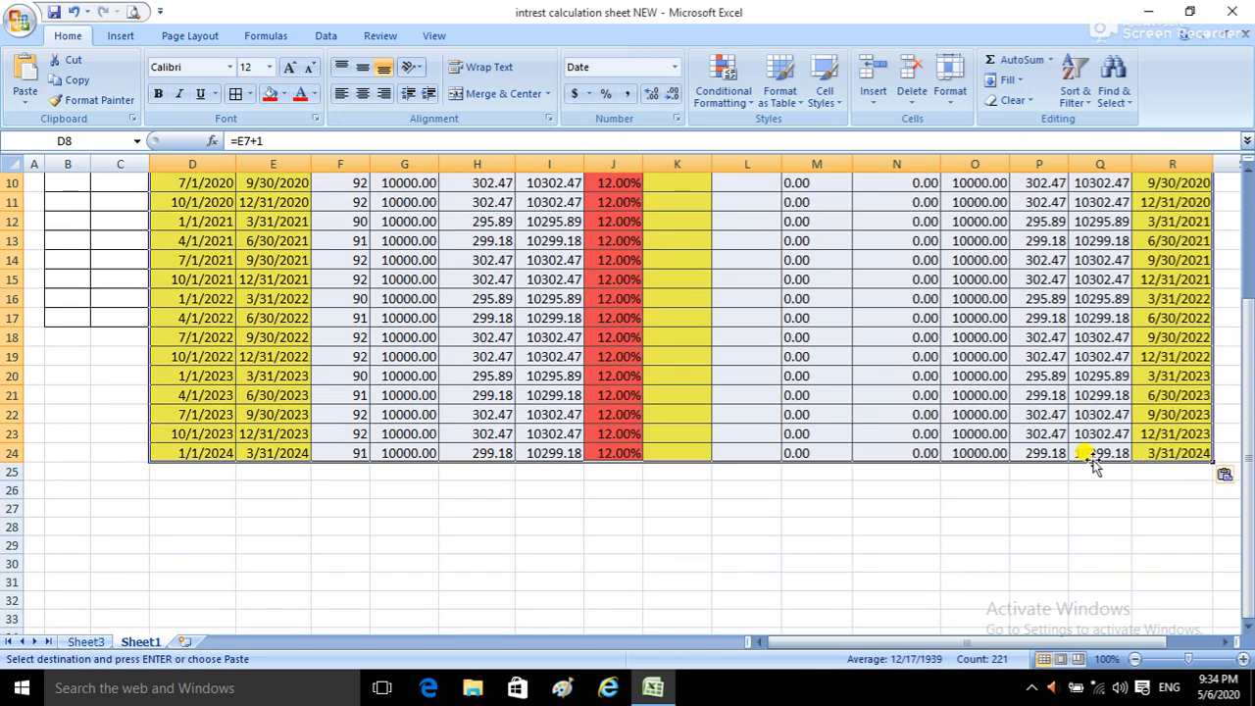
{"action": "scroll", "coordinate": [1098, 458], "scroll_direction": "up", "scroll_amount": 2}
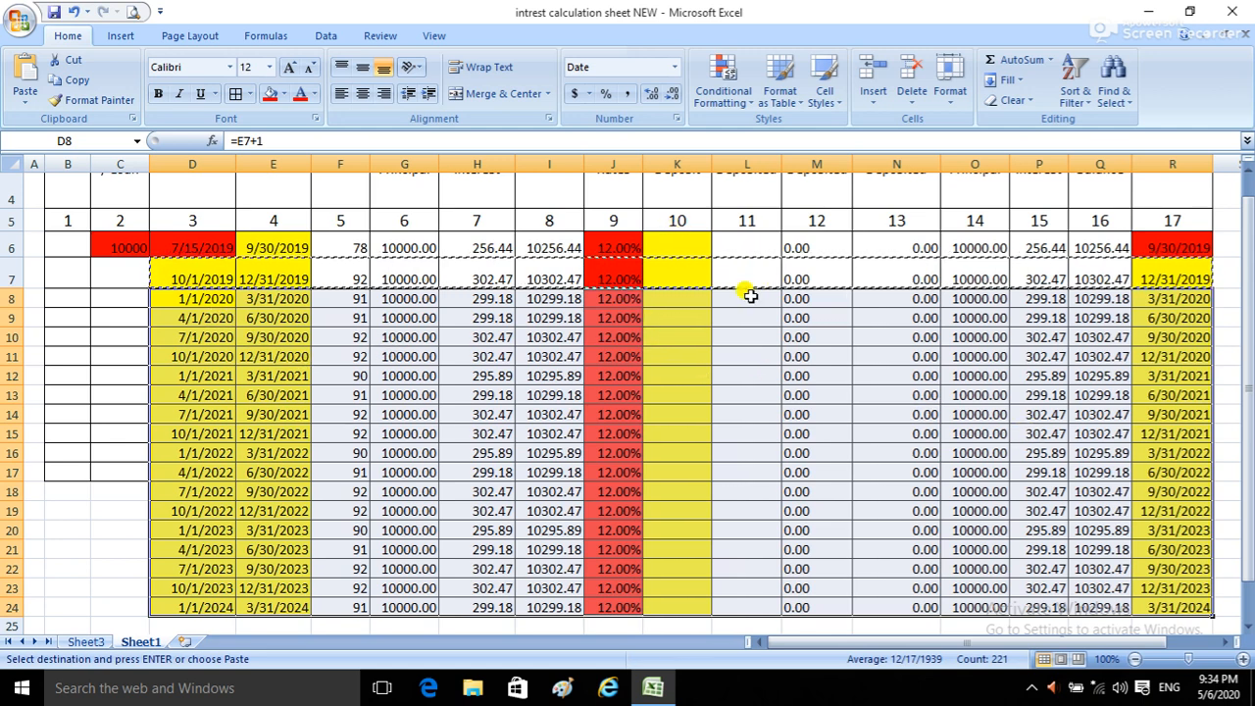
{"action": "left_click", "coordinate": [690, 336]}
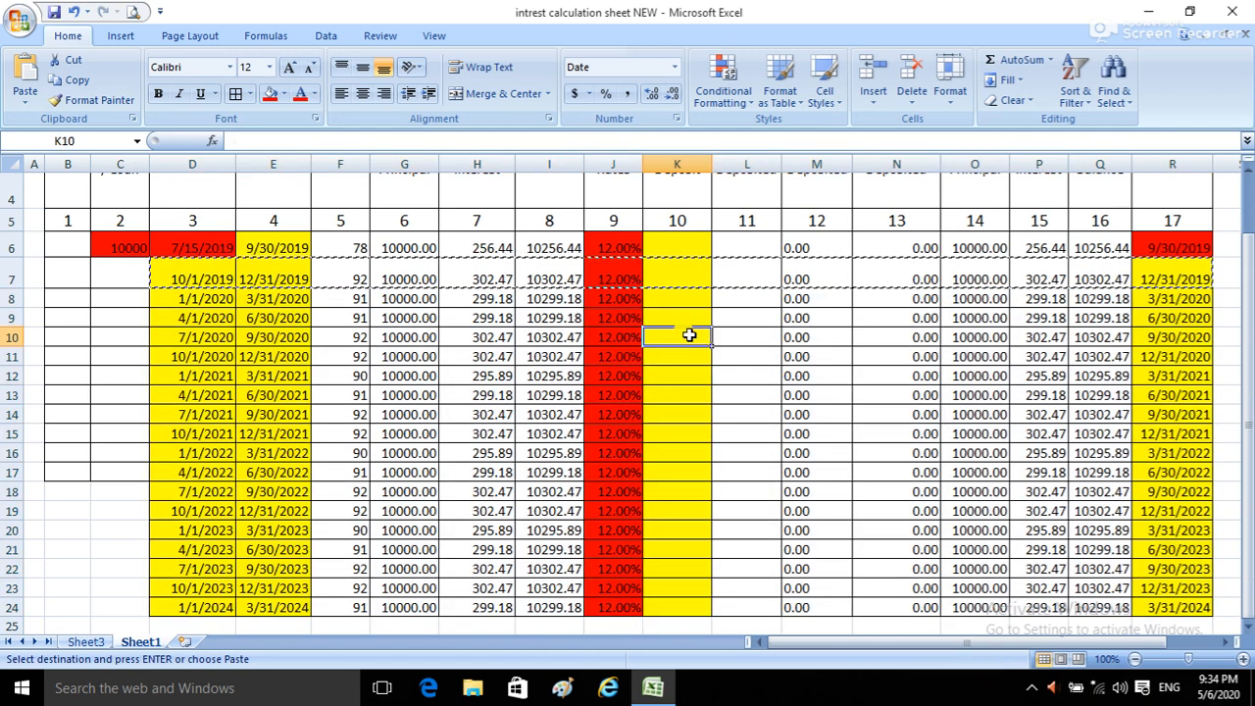
Step: Record a sample deposit in row 9, with the date 05/06/2020 in K9 and the amount 3000 in L9
{"action": "left_click", "coordinate": [206, 317]}
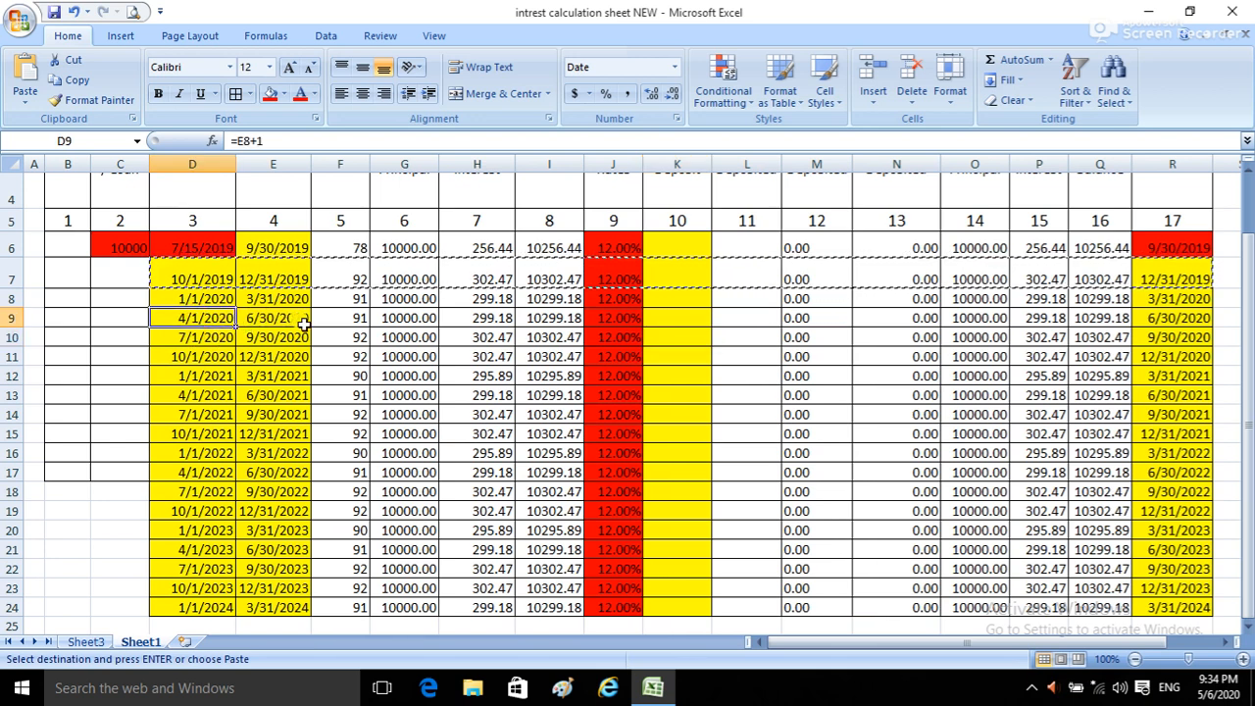
{"action": "left_click", "coordinate": [281, 321]}
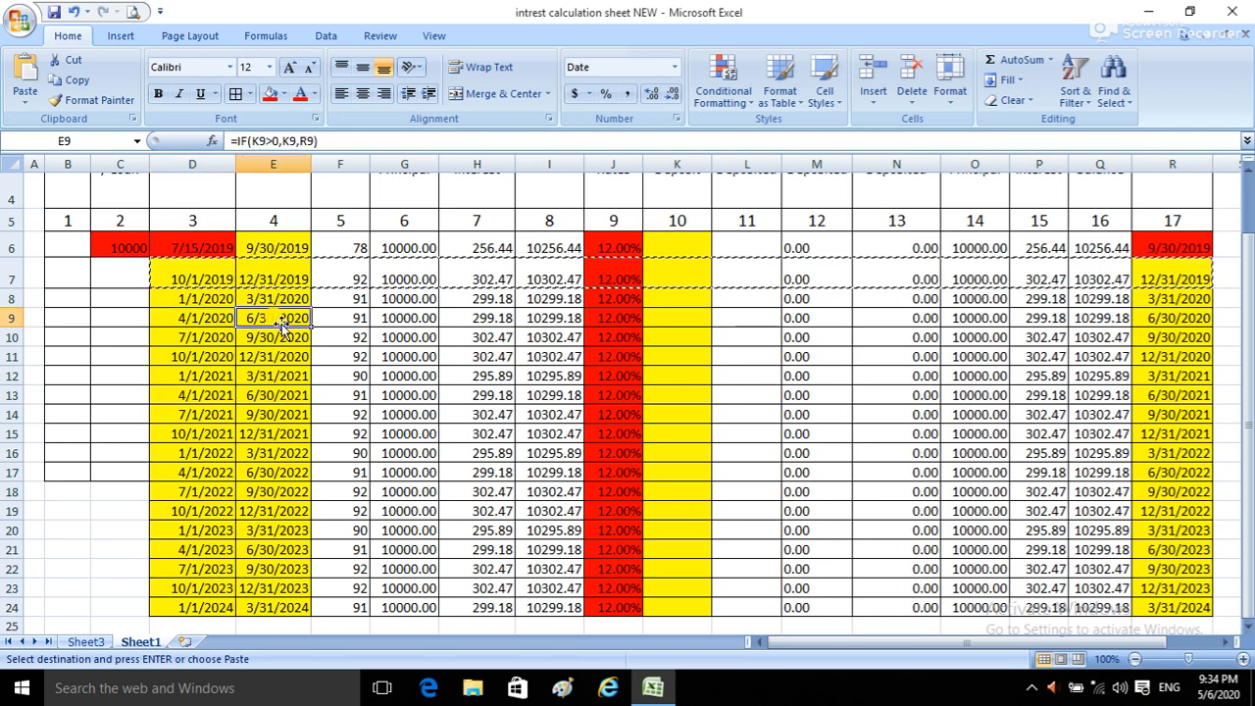
{"action": "left_click", "coordinate": [671, 319]}
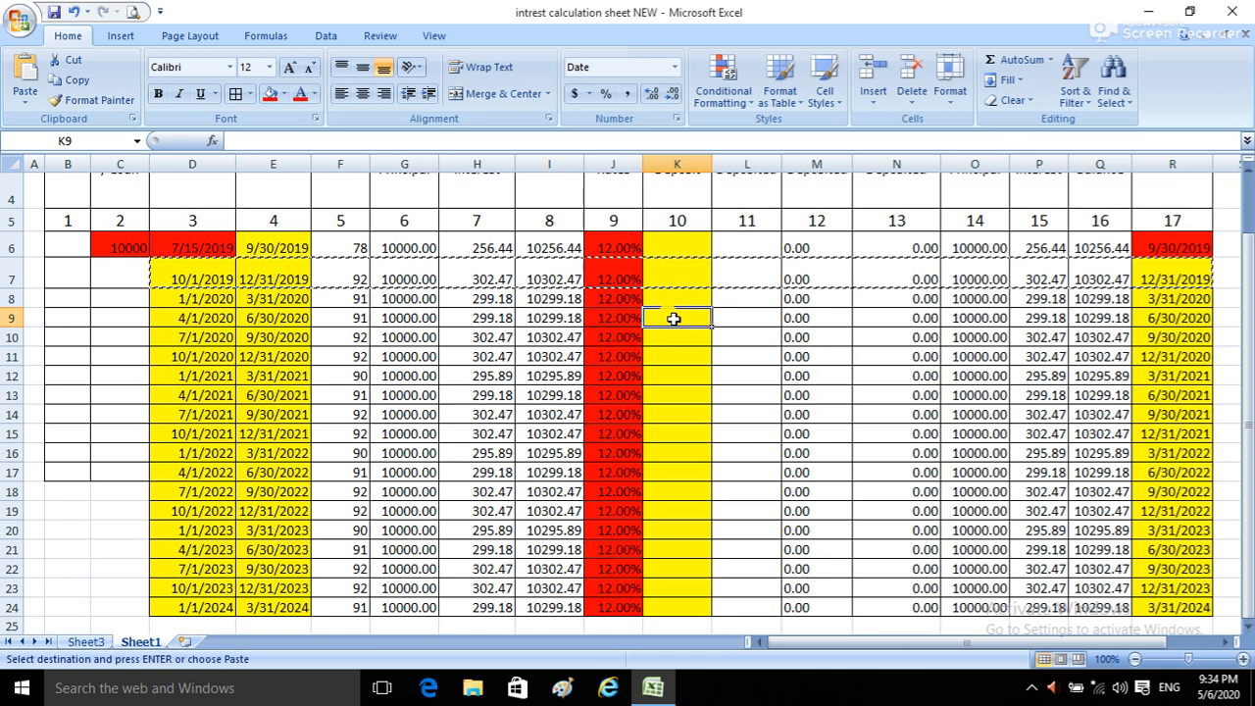
{"action": "type", "text": "05/06"}
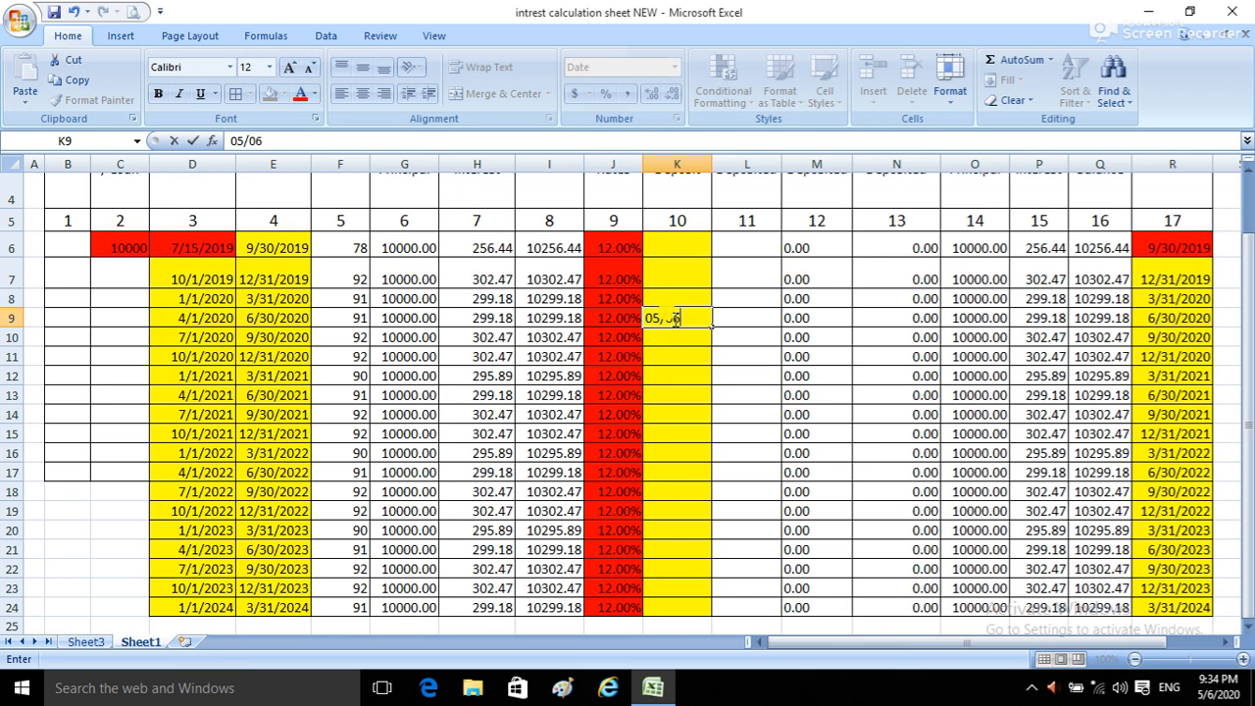
{"action": "type", "text": "/2020"}
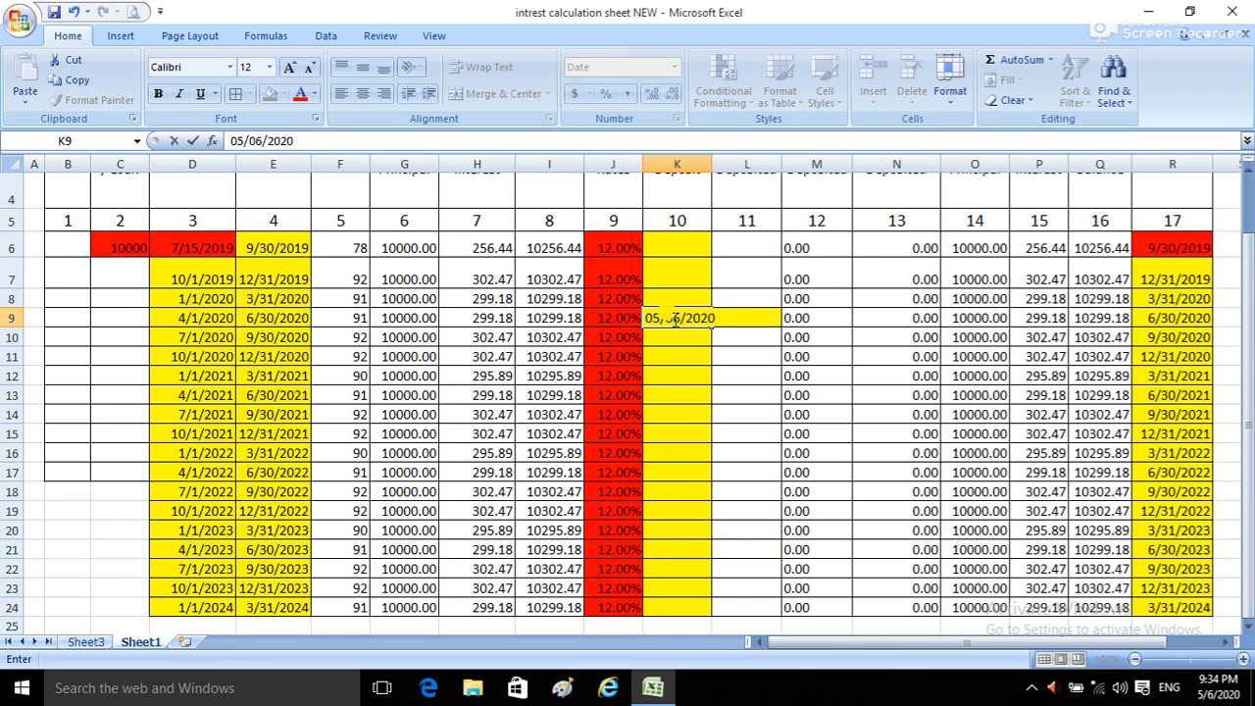
{"action": "key", "text": "Tab"}
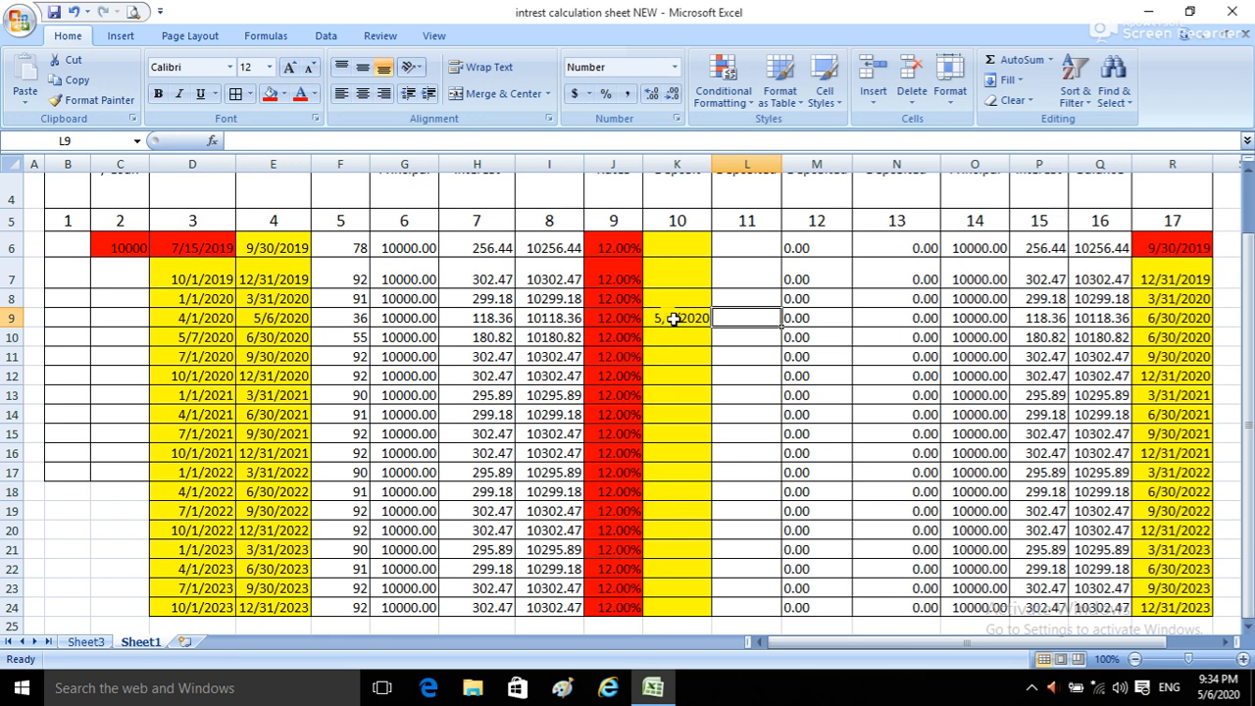
{"action": "type", "text": "3000"}
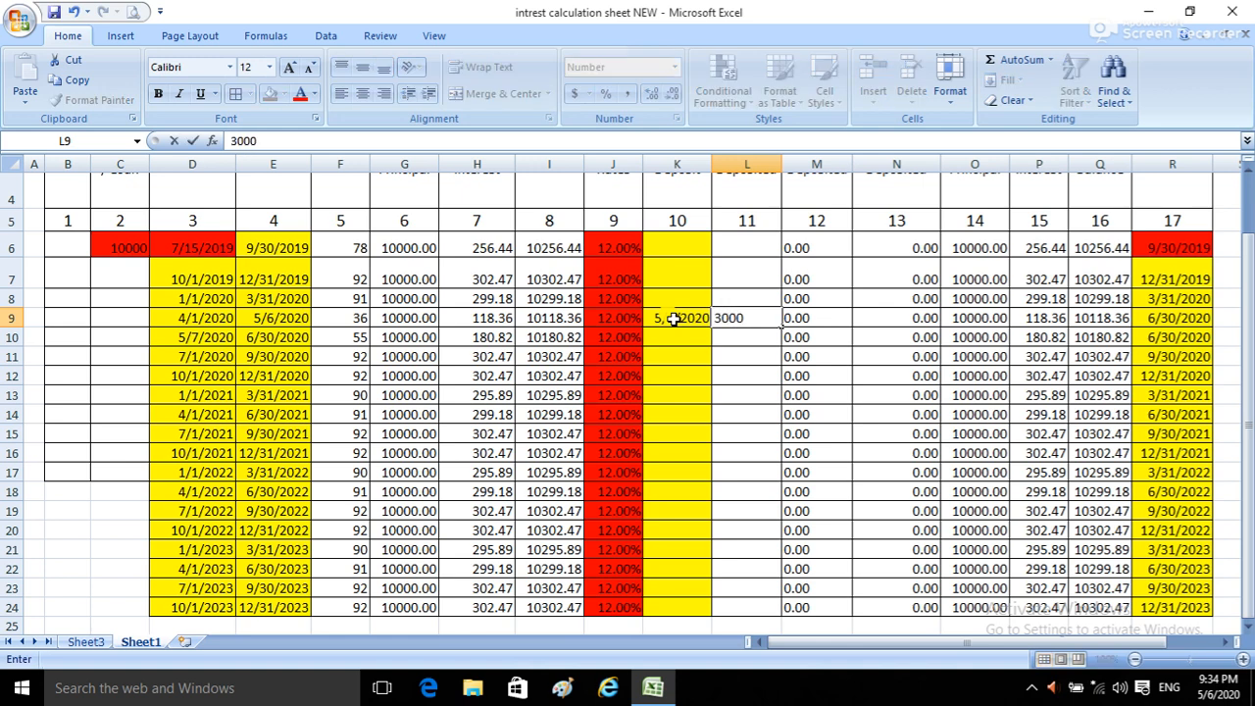
{"action": "key", "text": "Tab"}
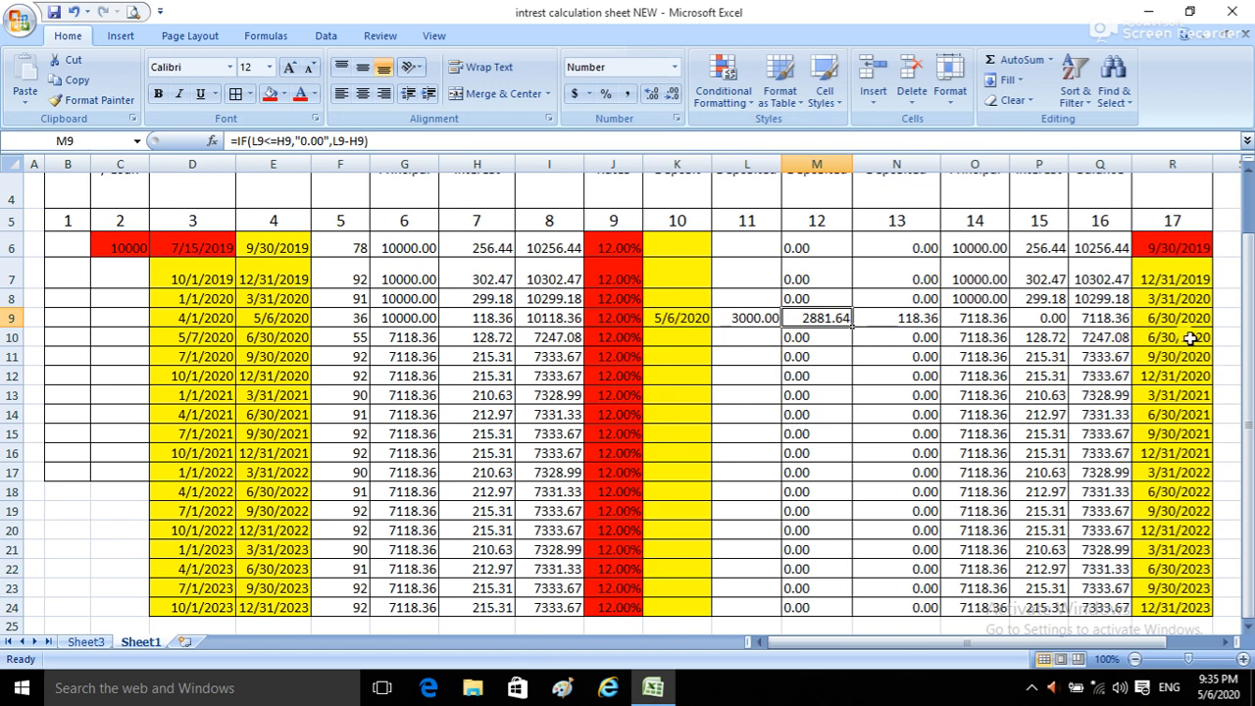
Step: Examine the End Date formulas in R9 and R10, the Days formulas in F9 and F10, and the deposit cells in rows 10 and 11
{"action": "left_click", "coordinate": [1138, 317]}
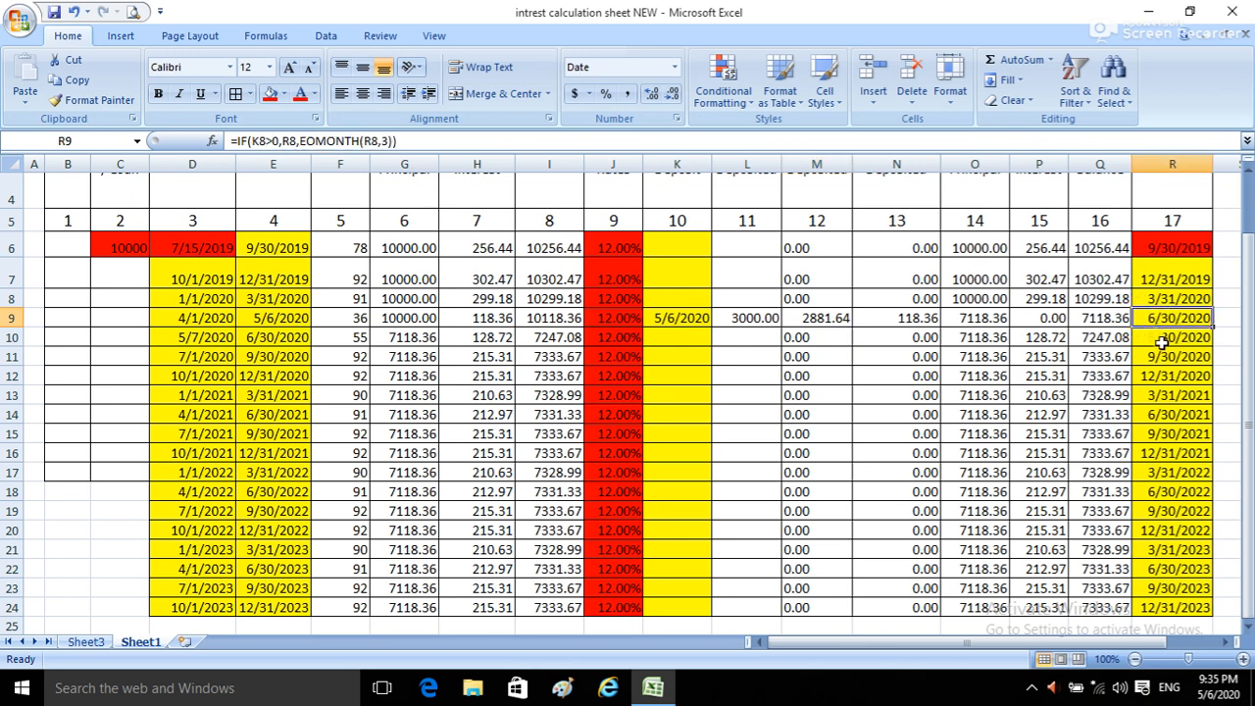
{"action": "left_click", "coordinate": [1157, 337]}
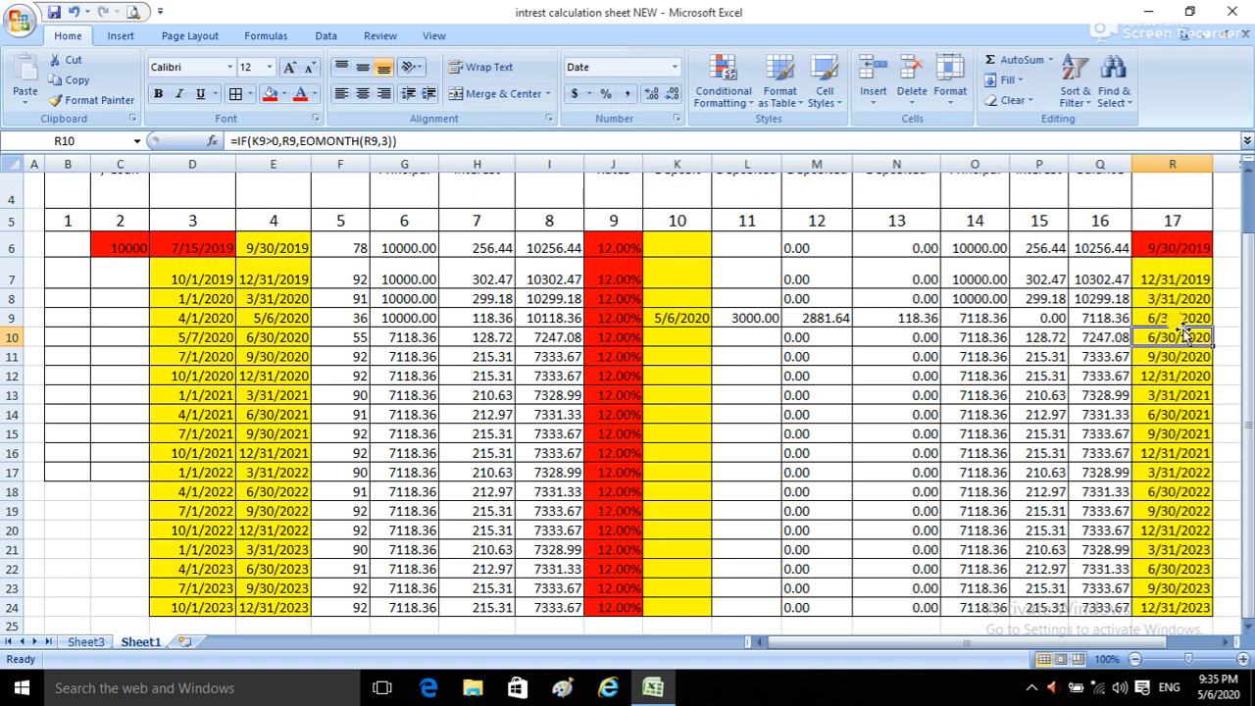
{"action": "scroll", "coordinate": [1186, 335], "scroll_direction": "up", "scroll_amount": 1}
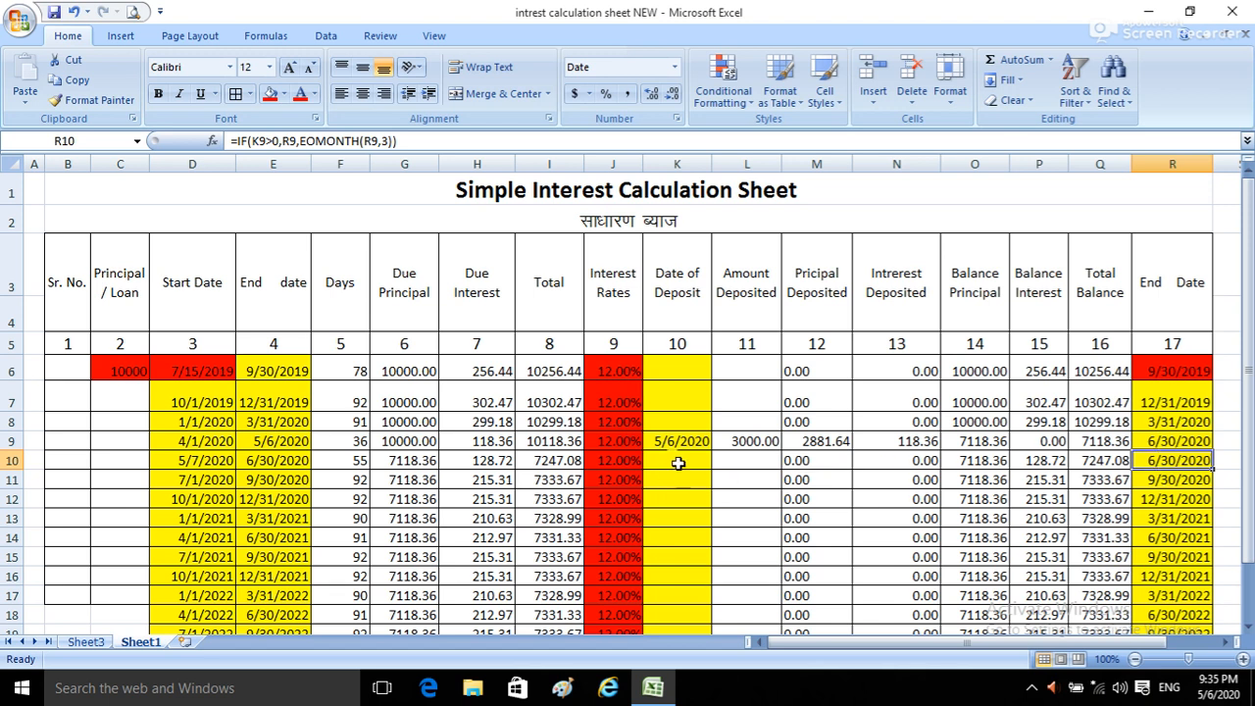
{"action": "left_click", "coordinate": [350, 442]}
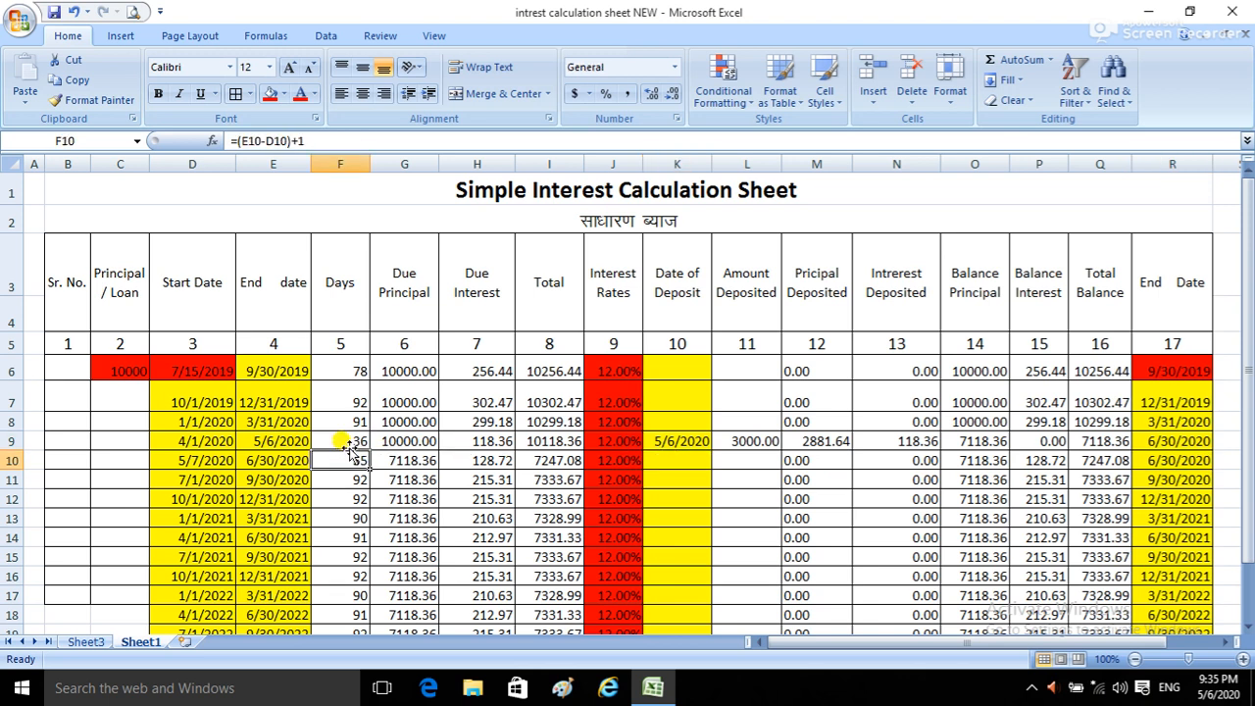
{"action": "left_click", "coordinate": [350, 440]}
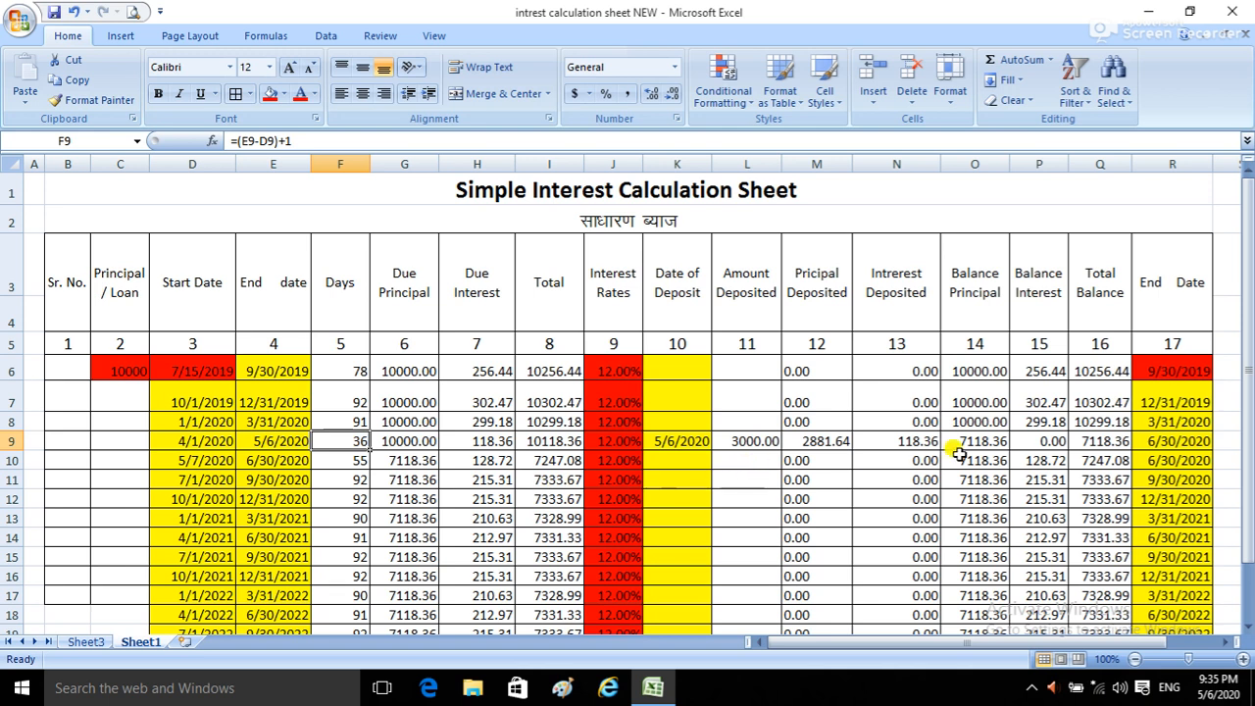
{"action": "left_click", "coordinate": [683, 461]}
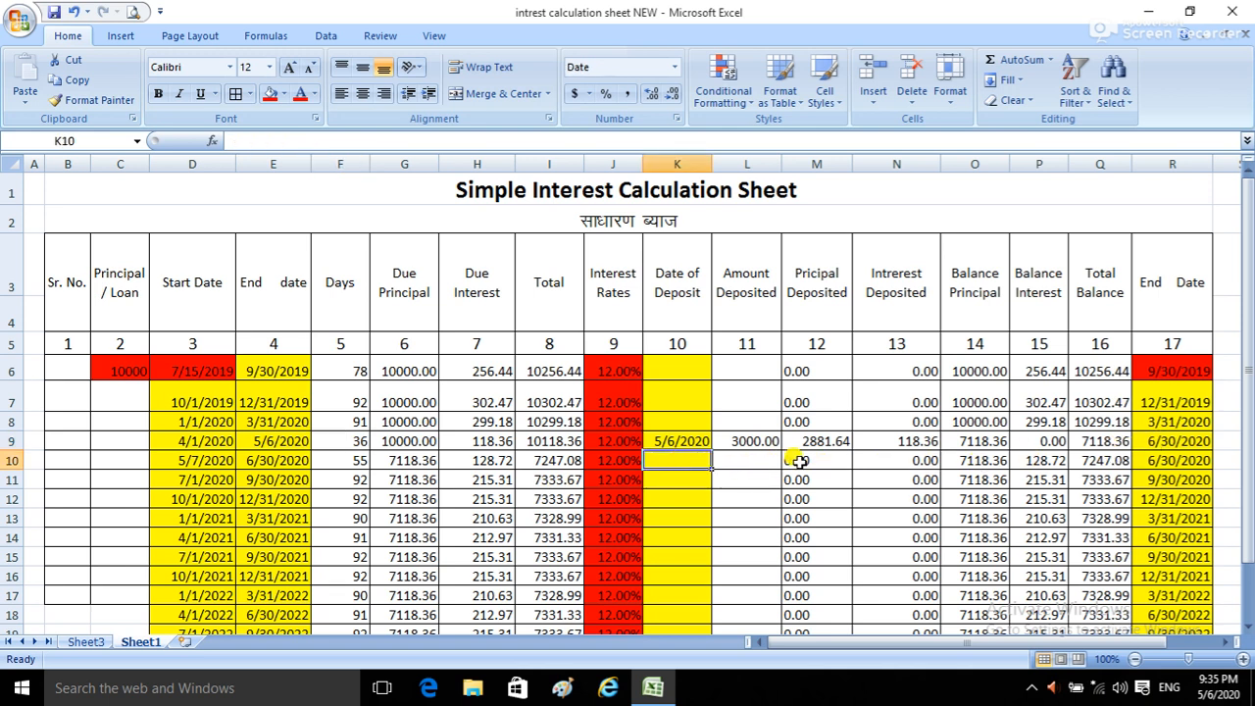
{"action": "left_click", "coordinate": [751, 461]}
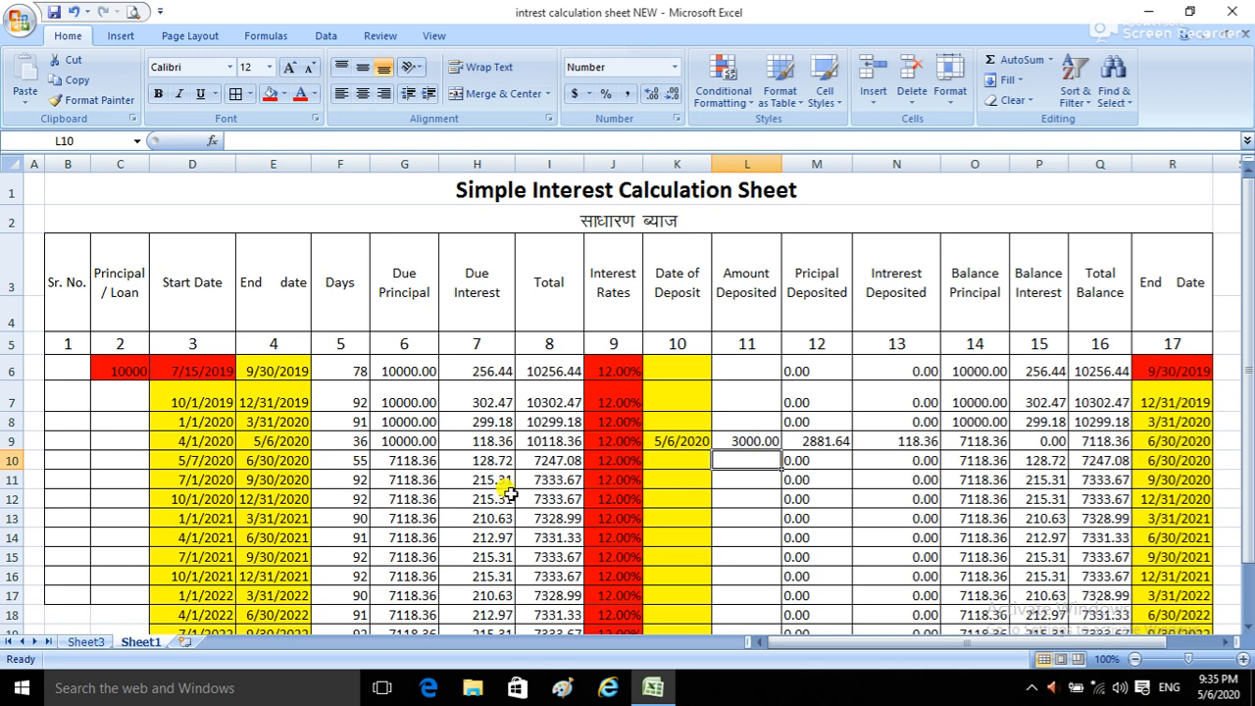
{"action": "left_click", "coordinate": [684, 479]}
{"action": "left_click", "coordinate": [742, 478]}
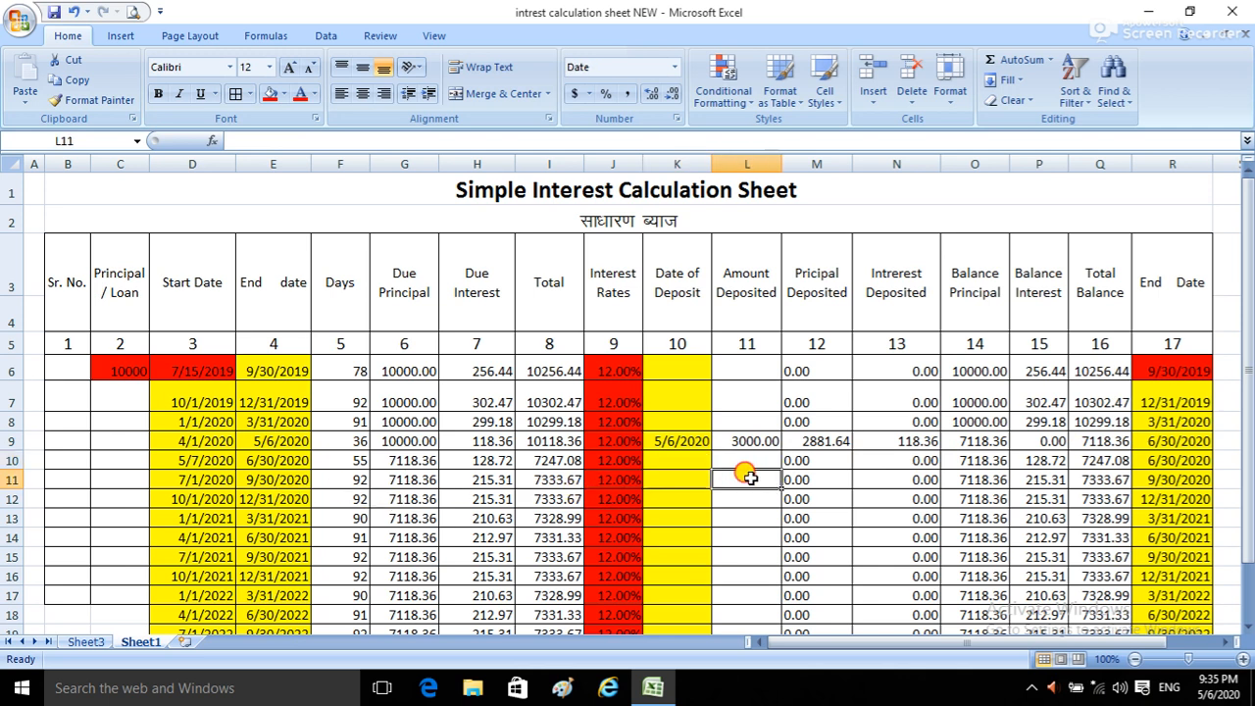
{"action": "left_click", "coordinate": [683, 462]}
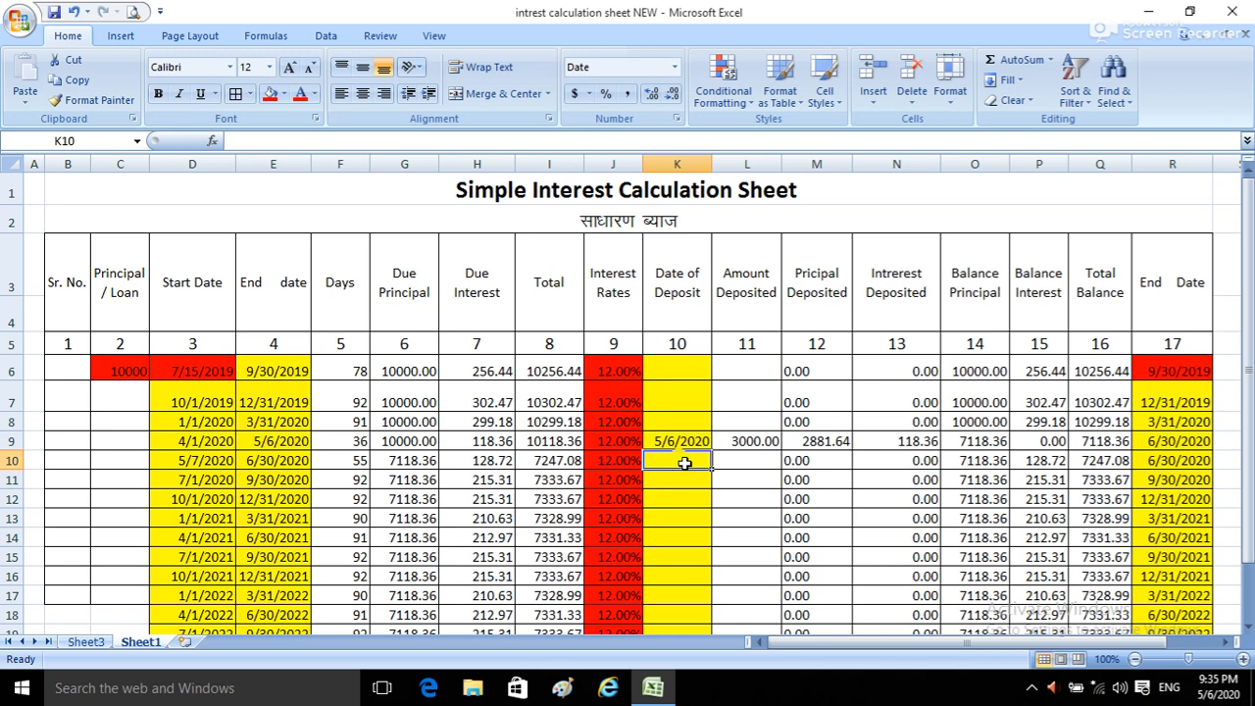
Step: Record a second sample deposit in row 10, with the date 05/08/2020 in K10 and the amount 1000 in L10
{"action": "type", "text": "05/08"}
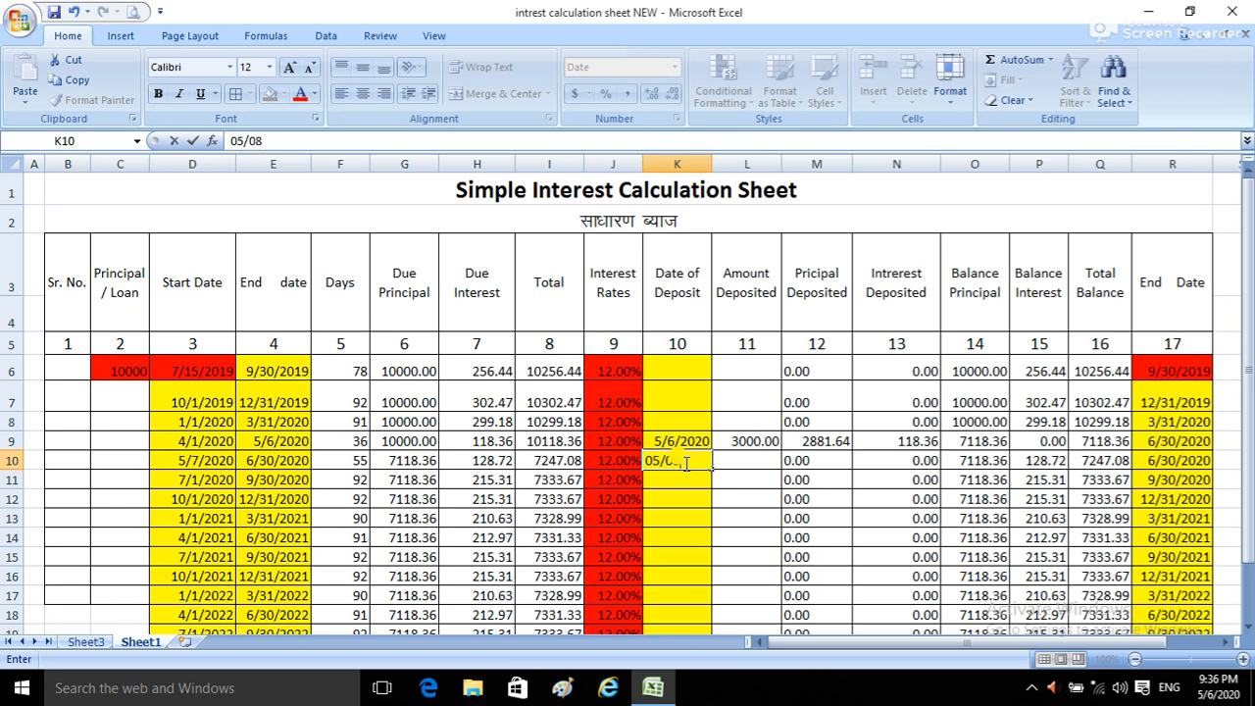
{"action": "type", "text": "/2020"}
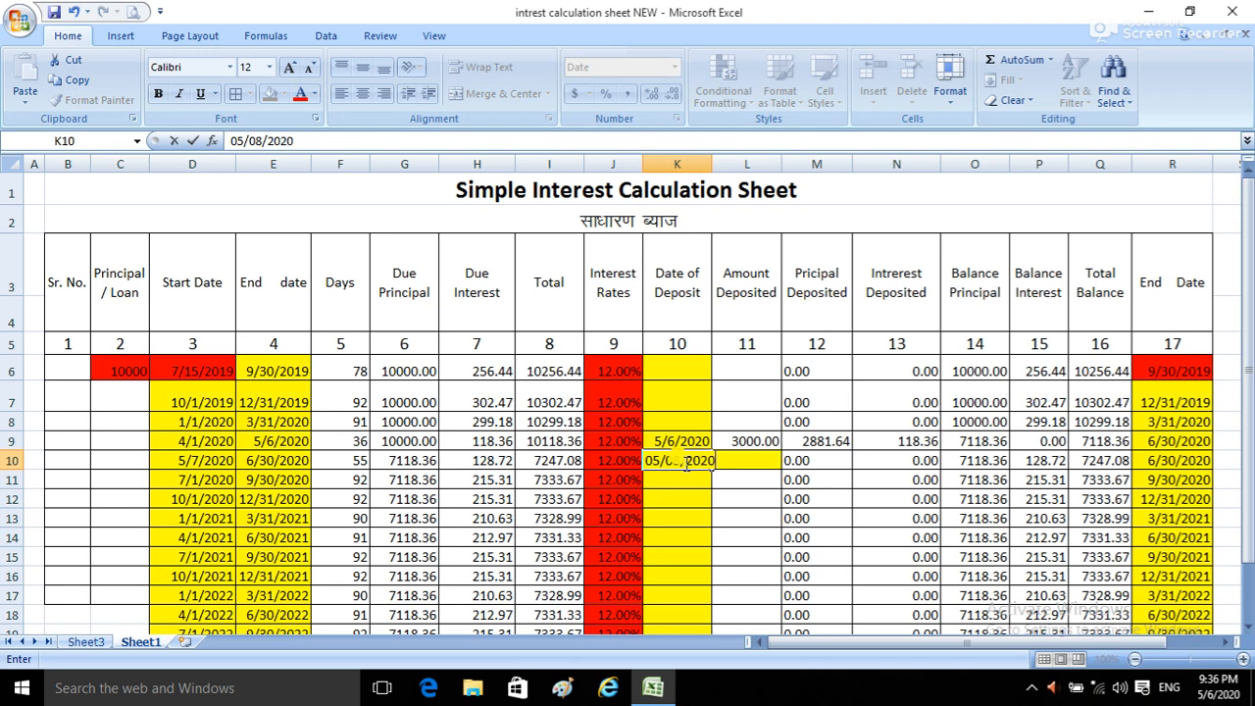
{"action": "key", "text": "Tab"}
{"action": "type", "text": "1000"}
{"action": "key", "text": "Tab"}
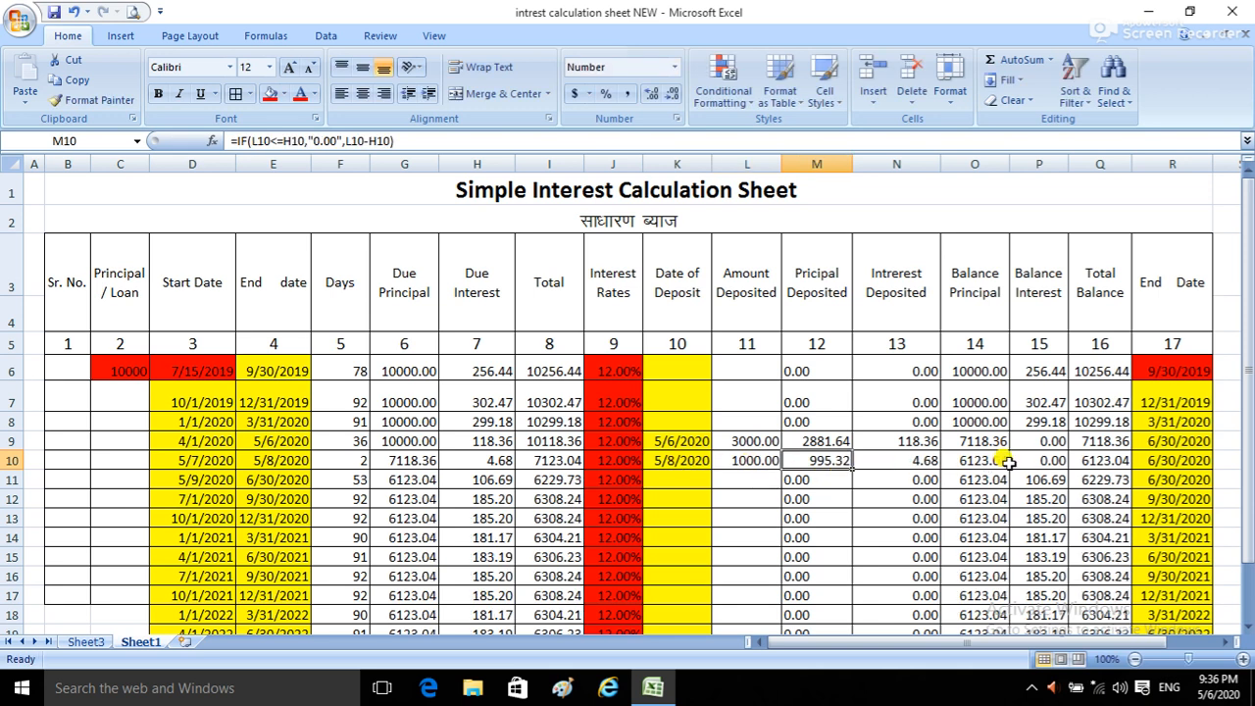
Step: Examine the End Date formulas in R10 and R11, the Days formulas in F10 and F11, and the Due Interest formula in H10
{"action": "left_click", "coordinate": [1173, 462]}
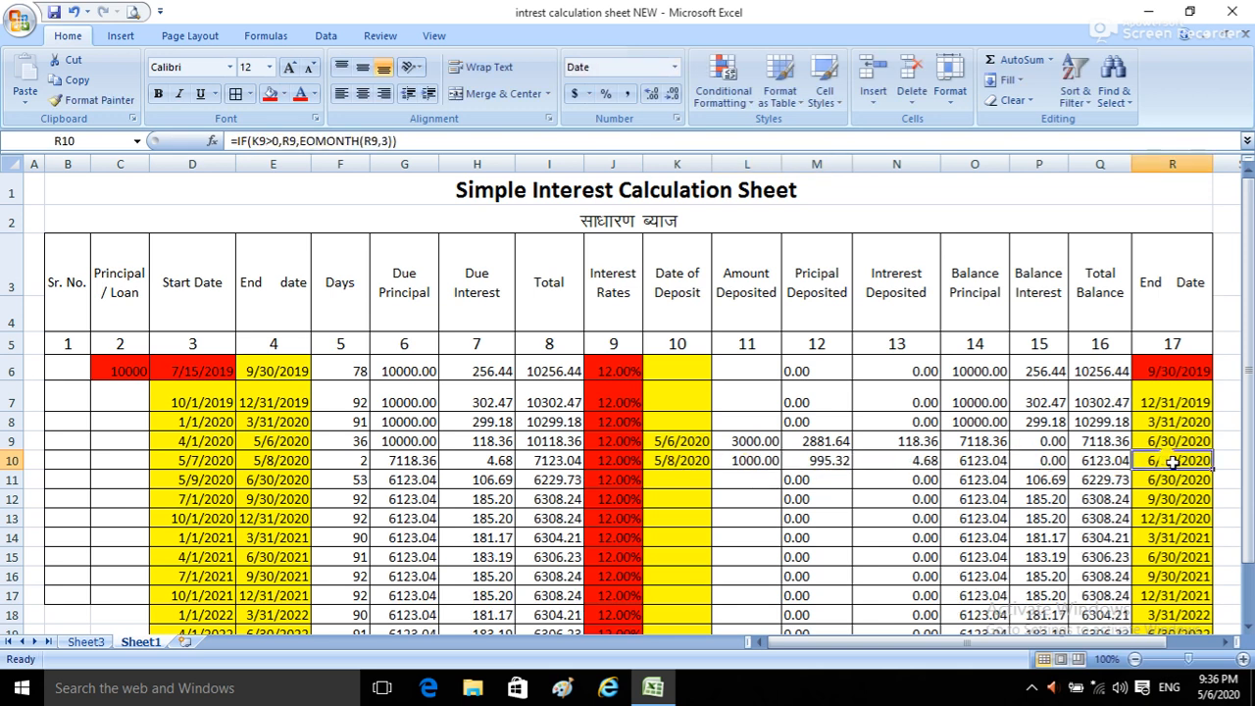
{"action": "left_click", "coordinate": [1167, 479]}
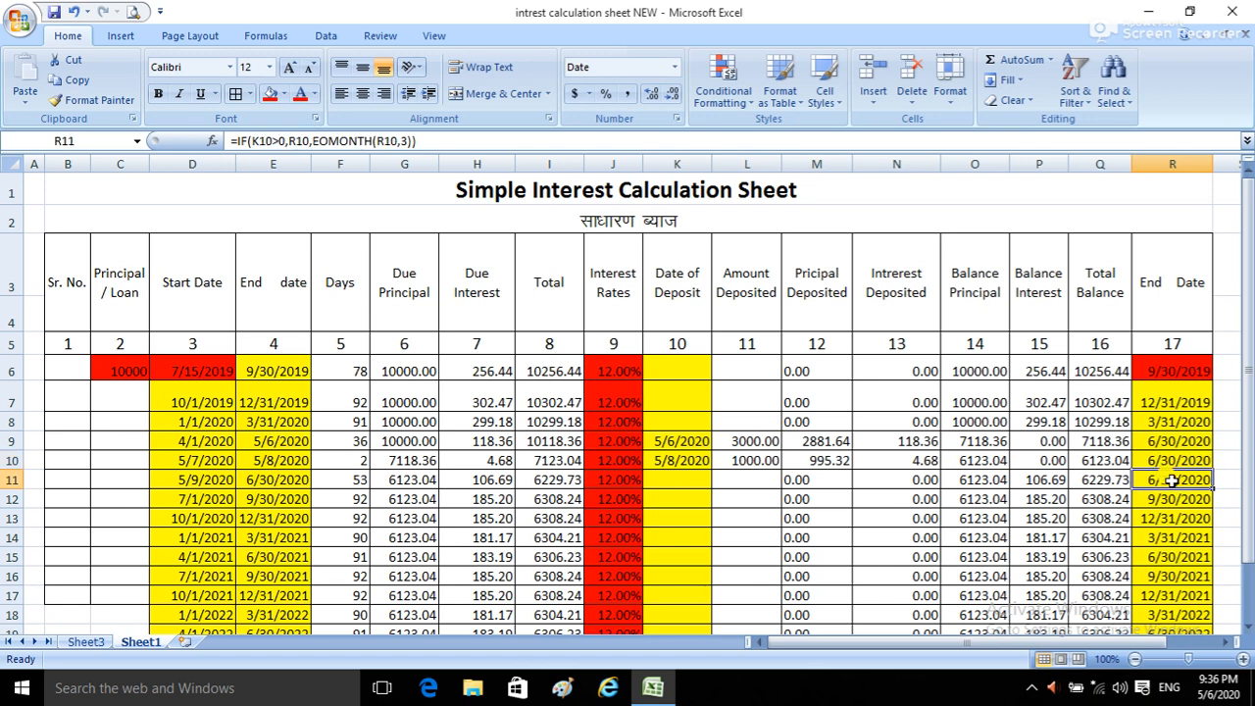
{"action": "left_click", "coordinate": [351, 460]}
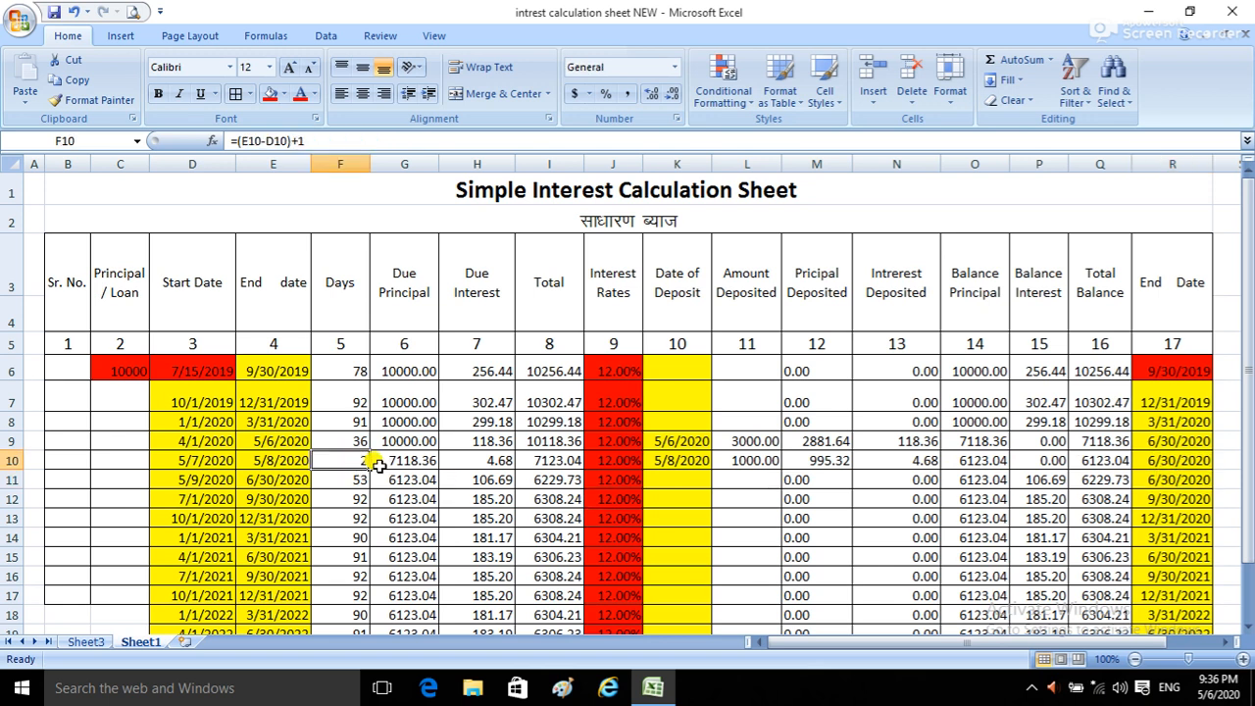
{"action": "left_click", "coordinate": [481, 459]}
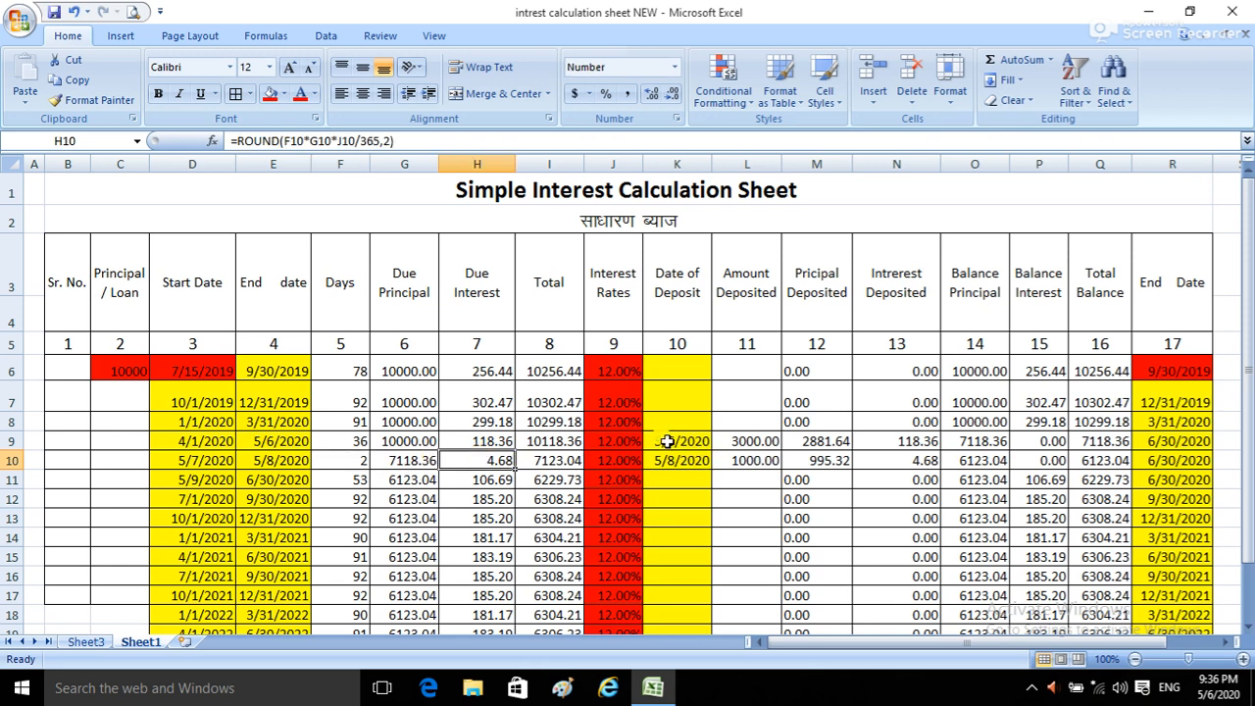
{"action": "left_click", "coordinate": [672, 464]}
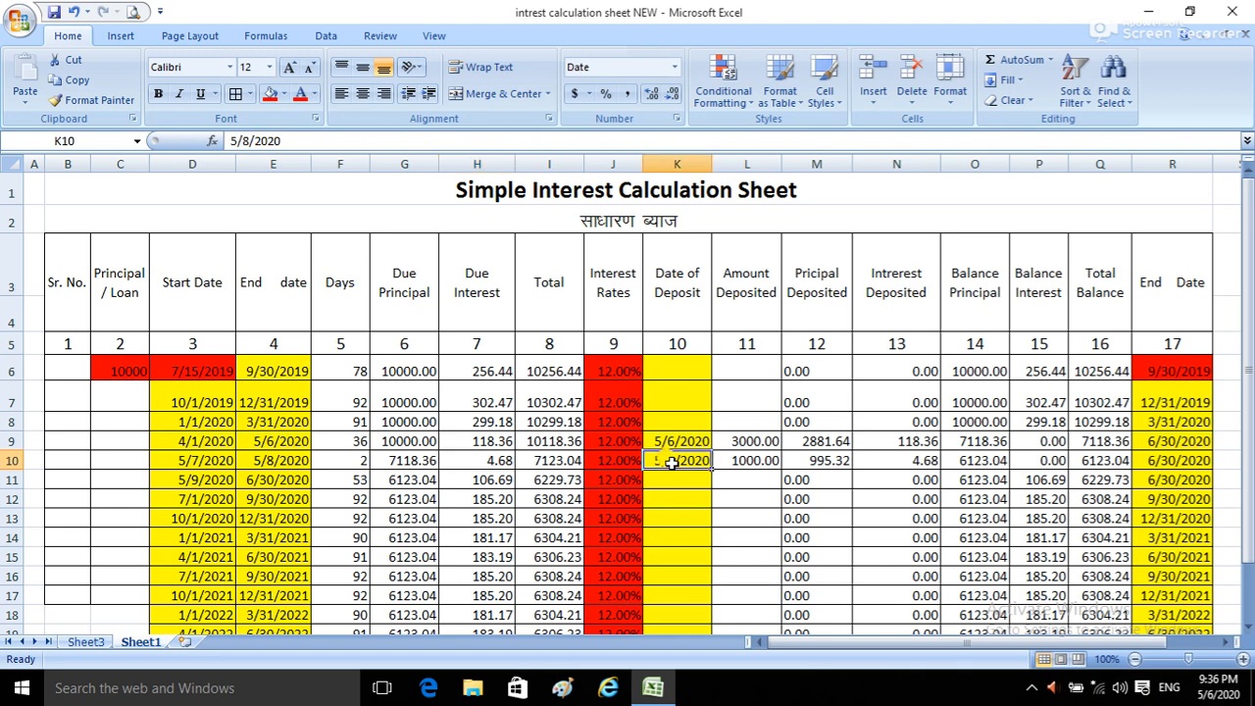
{"action": "left_click", "coordinate": [349, 478]}
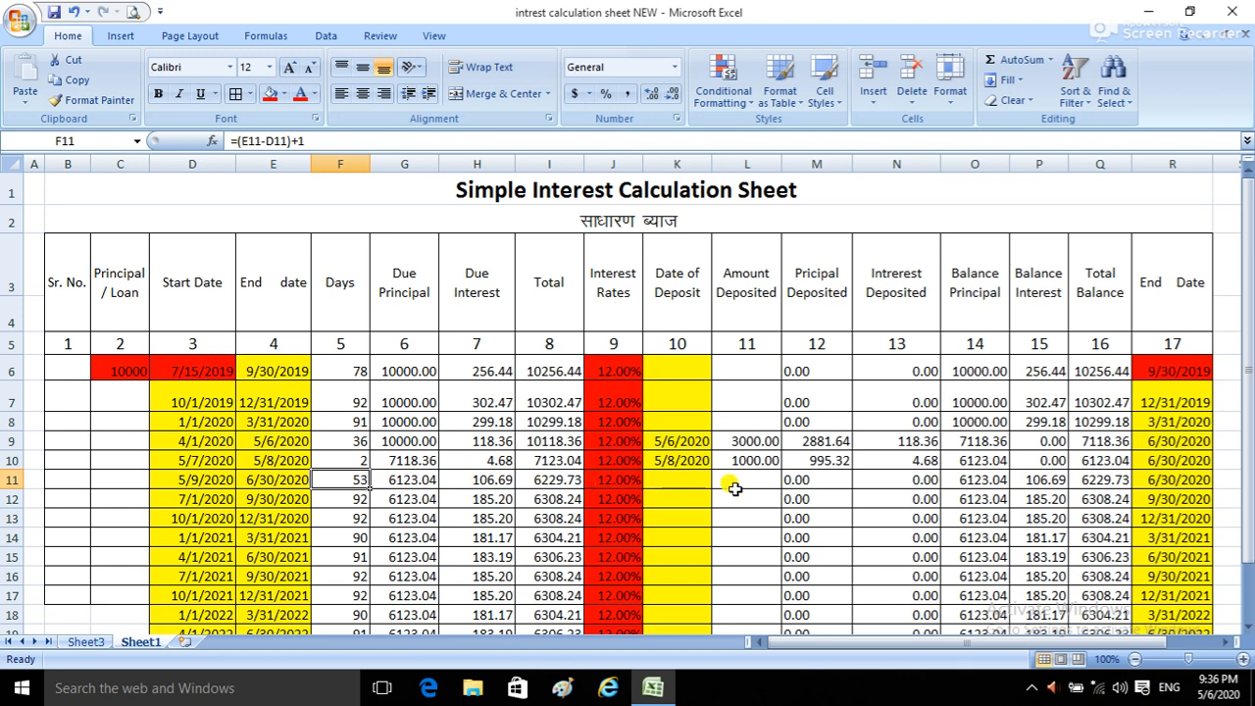
{"action": "left_click", "coordinate": [1176, 479]}
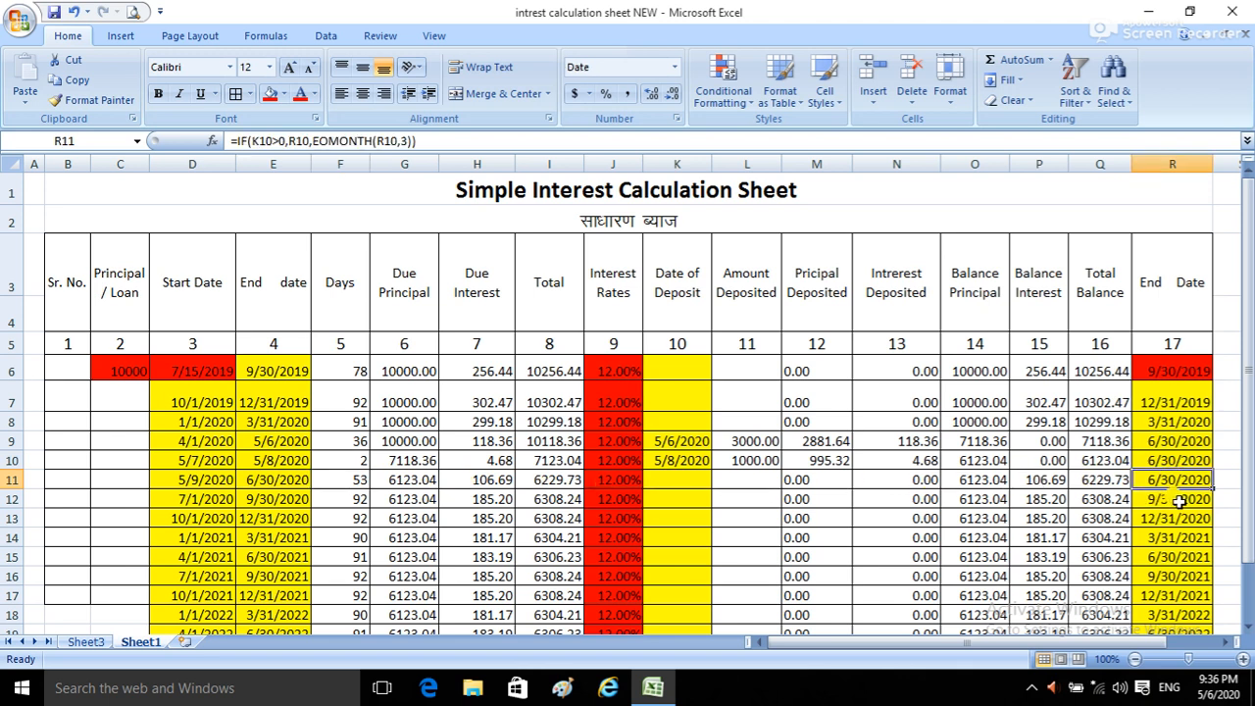
{"action": "scroll", "coordinate": [1029, 525], "scroll_direction": "down", "scroll_amount": 1}
{"action": "scroll", "coordinate": [1021, 515], "scroll_direction": "up", "scroll_amount": 1}
{"action": "key", "text": "ctrl+F7"}
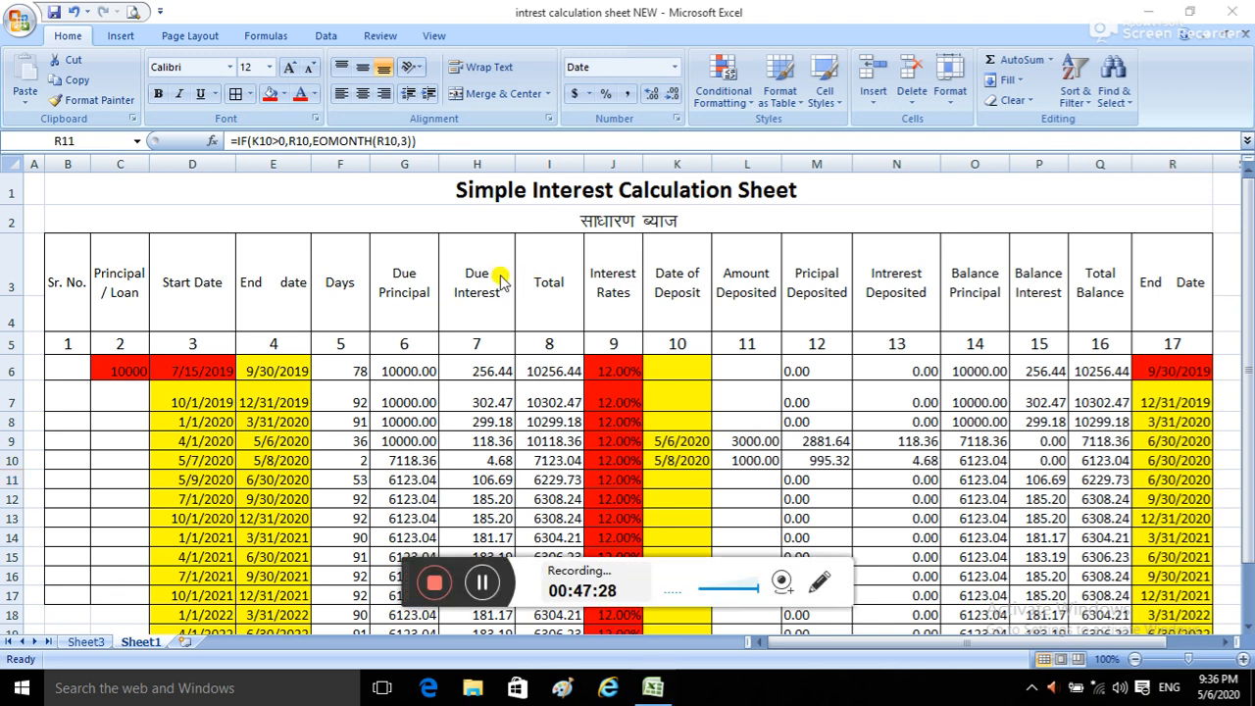